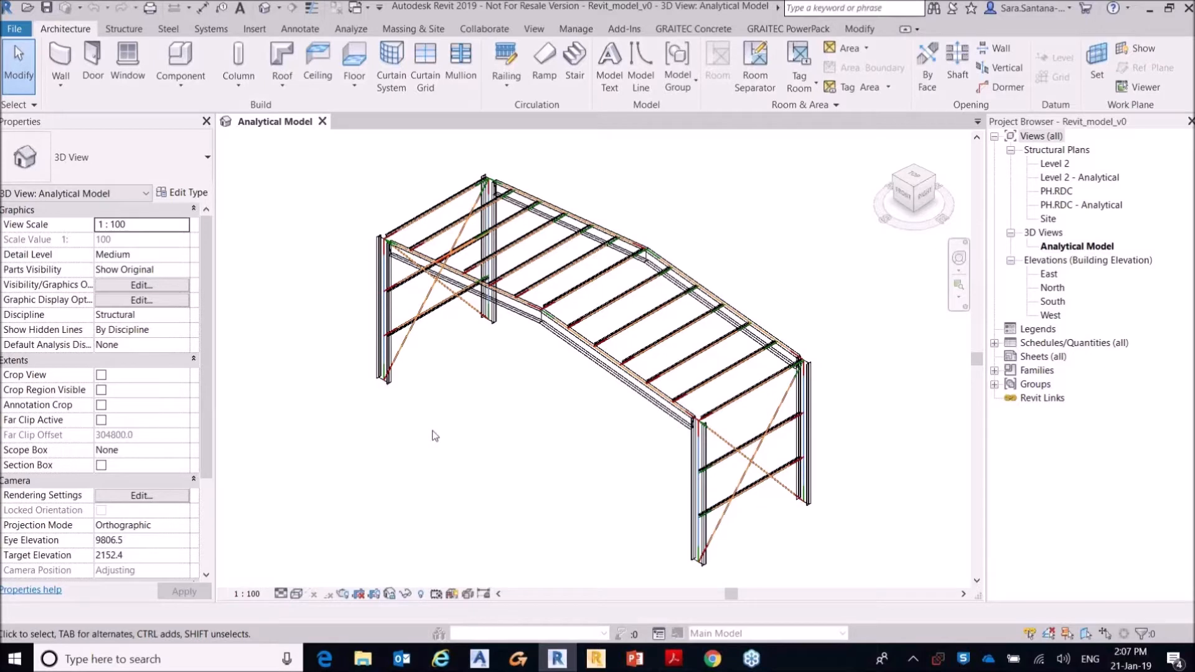
Step: Hide all model categories in the Analytical Model view and turn on the Analytical Nodes category
key(v)
key(g)
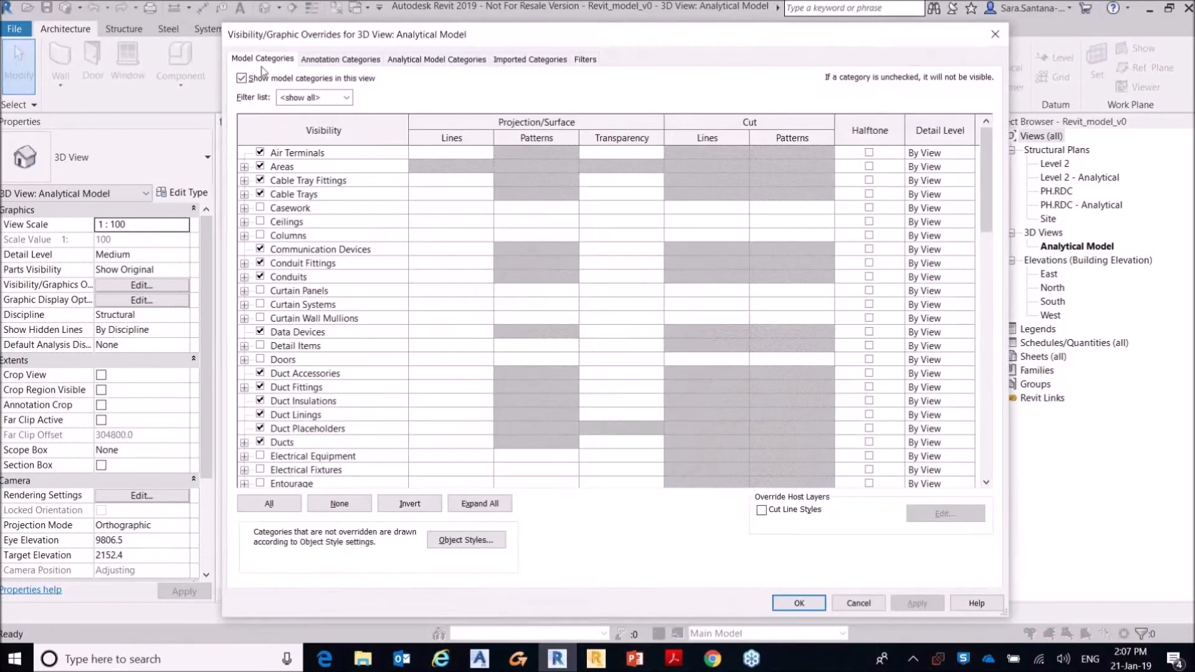
click(403, 60)
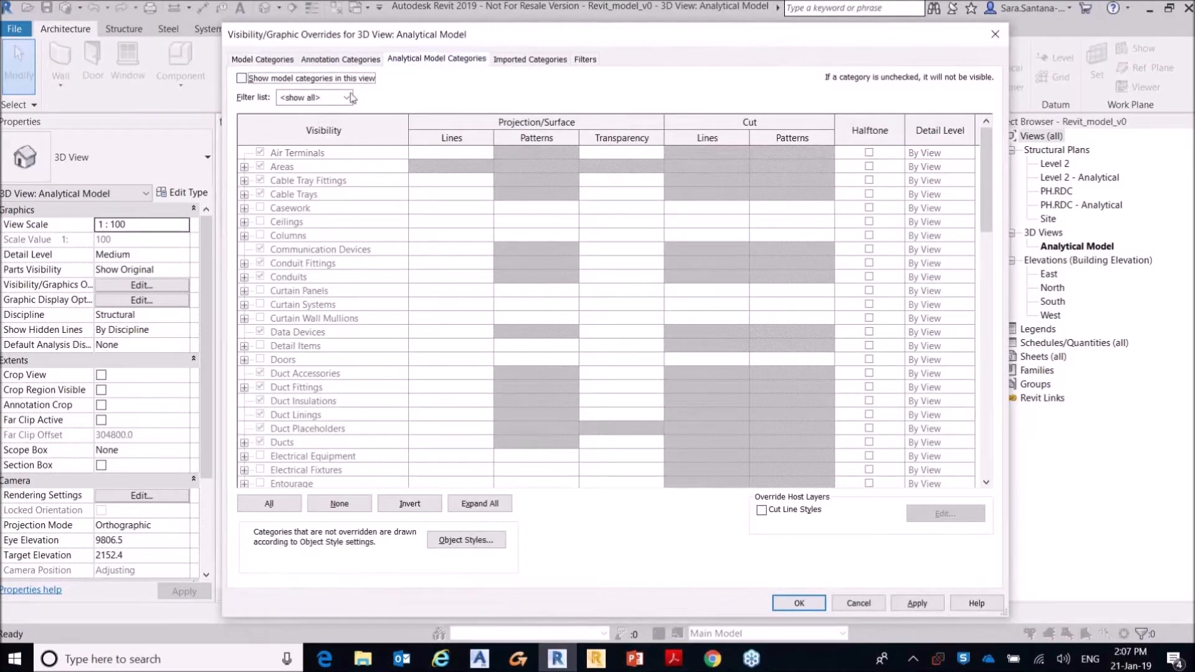
click(260, 250)
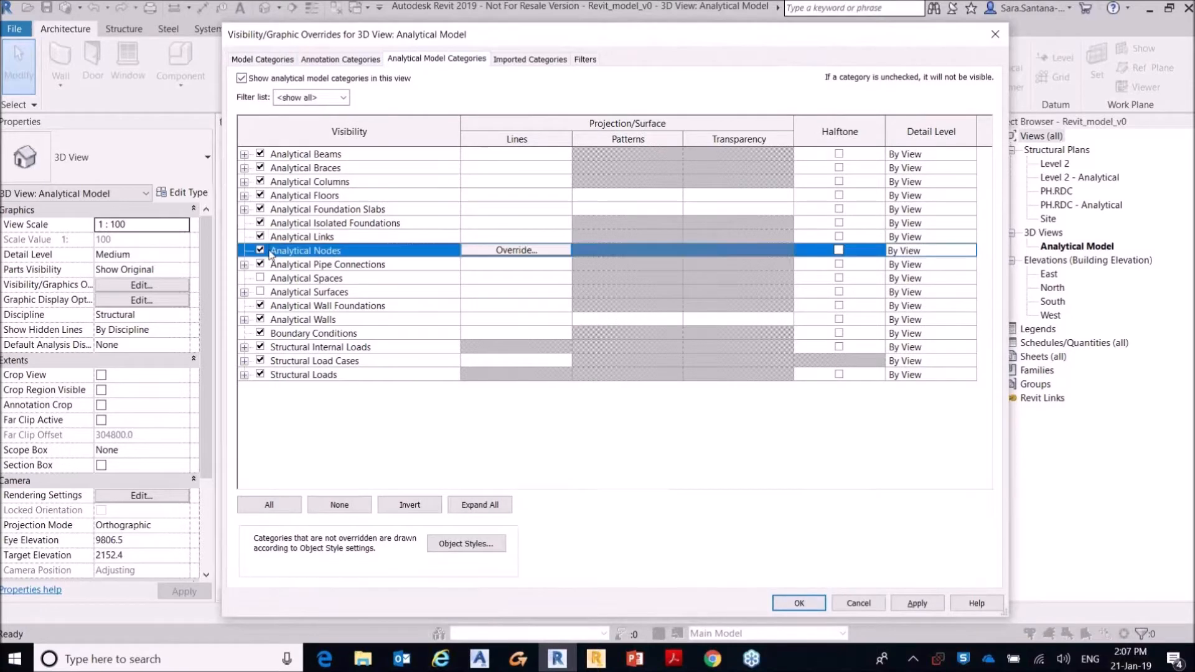
click(917, 603)
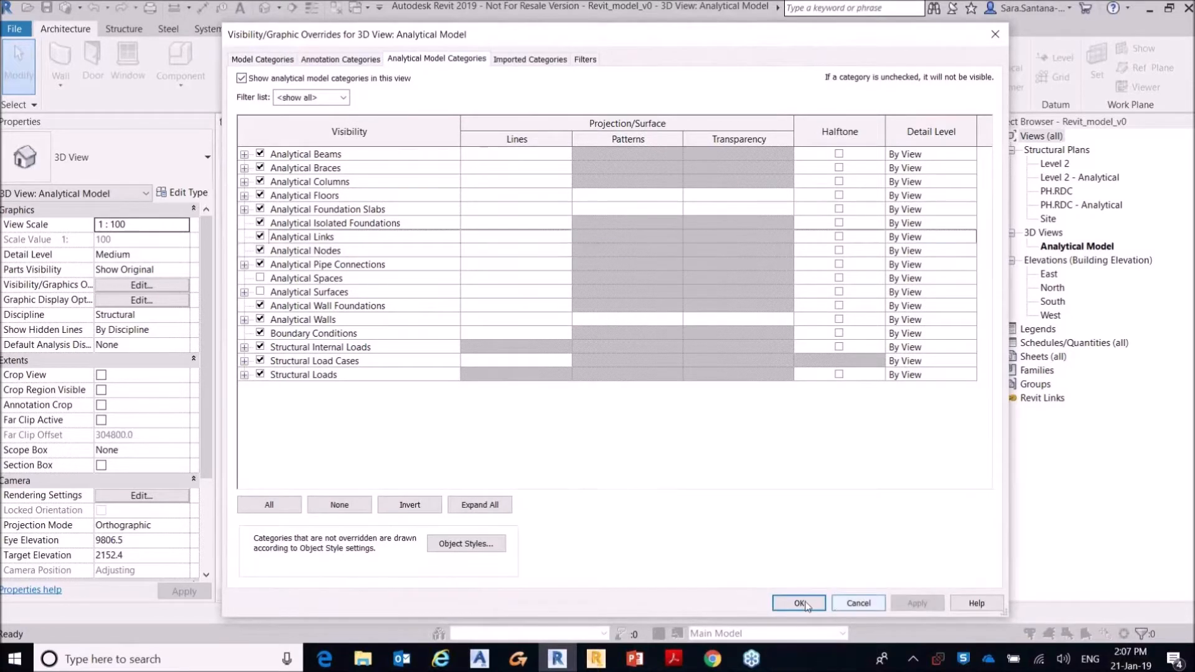
click(799, 604)
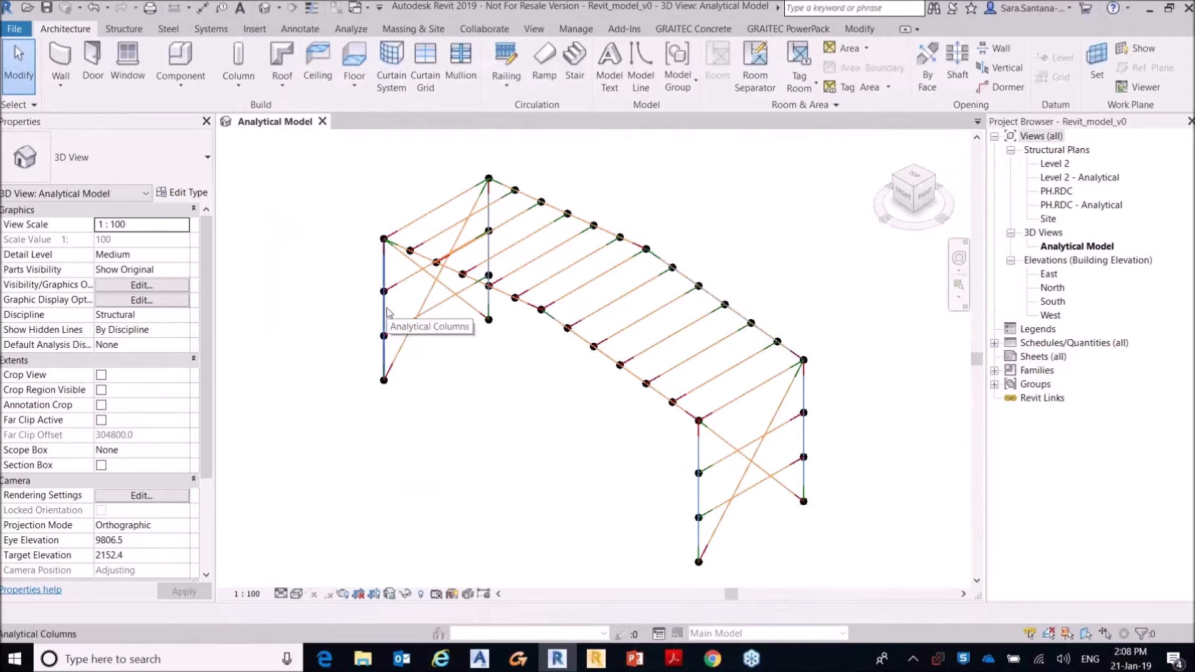
Step: Show the model categories again in the Analytical Model view through its visibility/graphic overrides
key(v)
key(v)
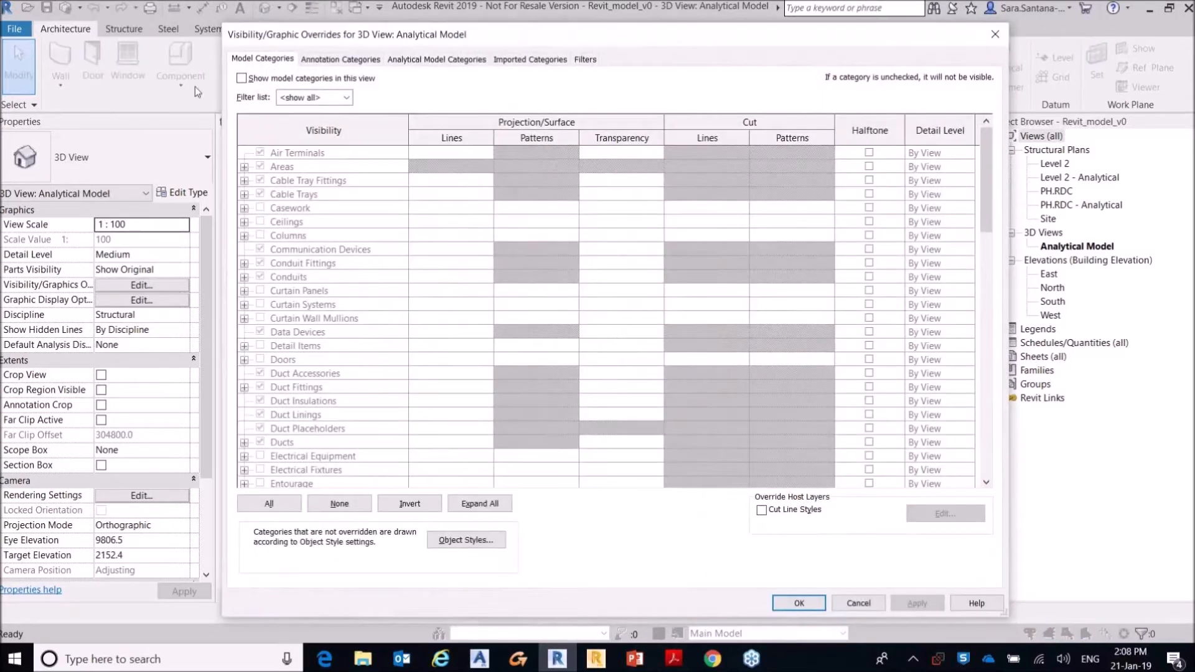
click(242, 78)
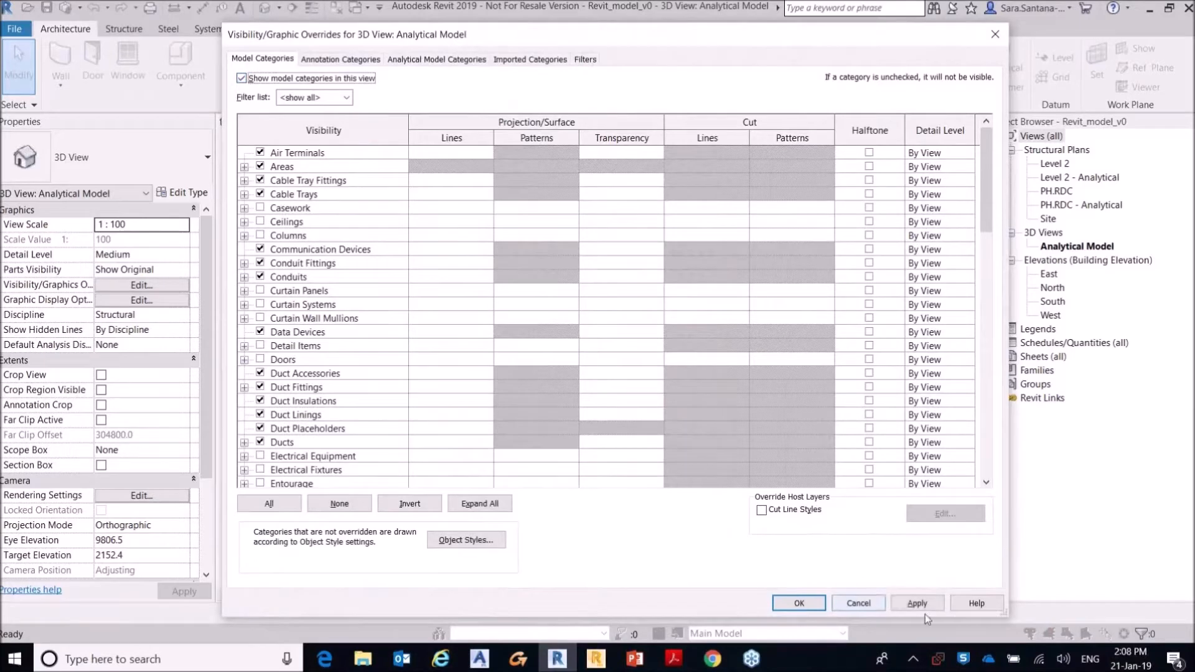
click(803, 604)
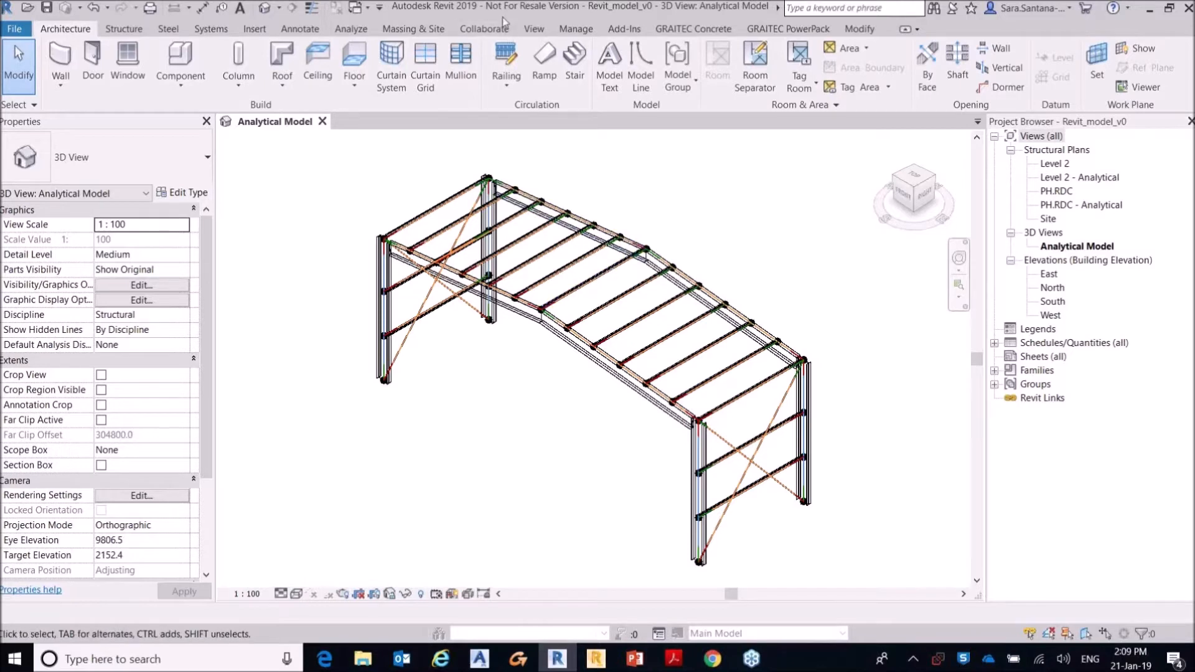
Step: Review the GRAITEC BIM Connect transfer settings for section mappings, loads, export and import, and close them without changes
click(788, 28)
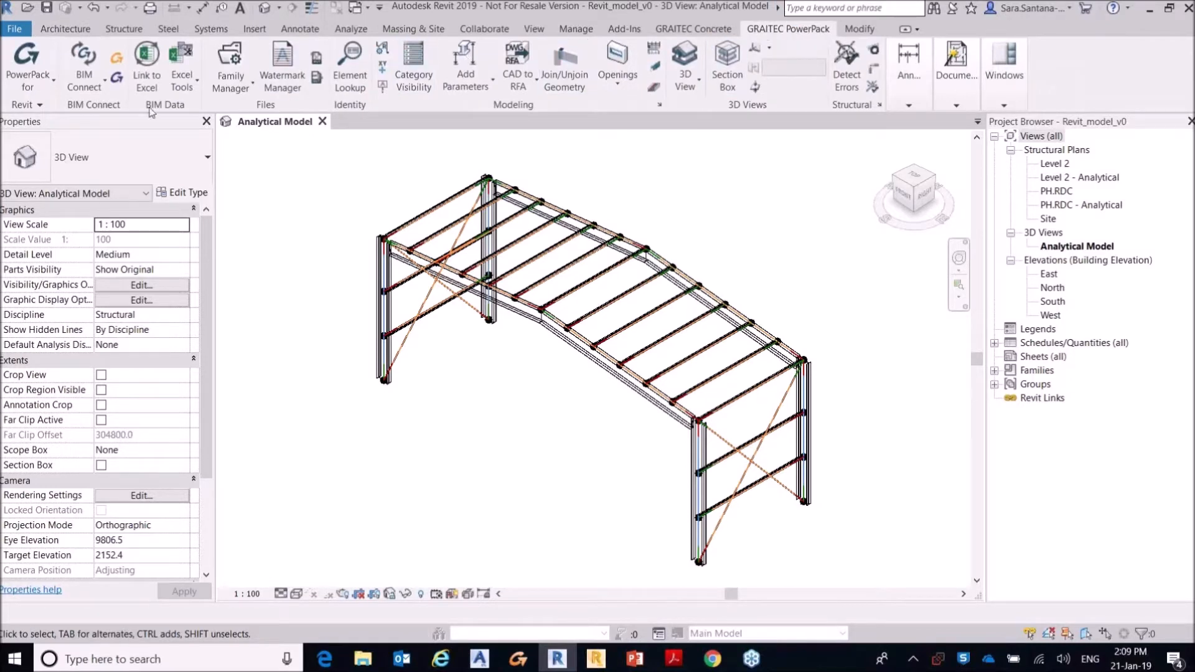
click(99, 92)
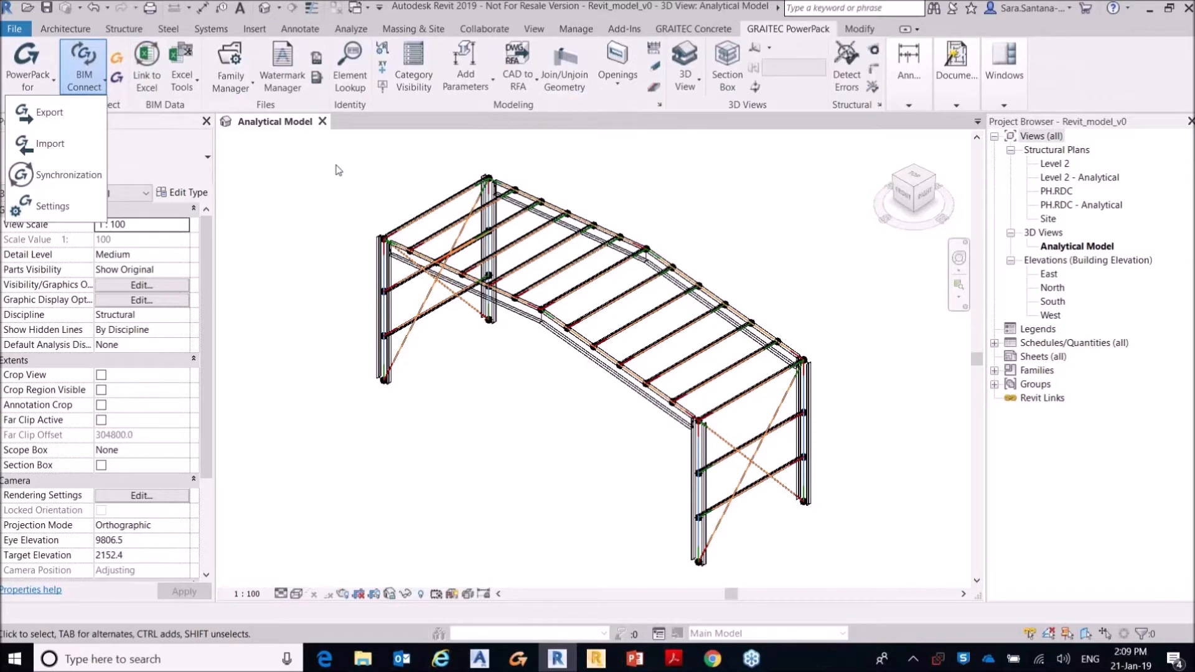
click(70, 207)
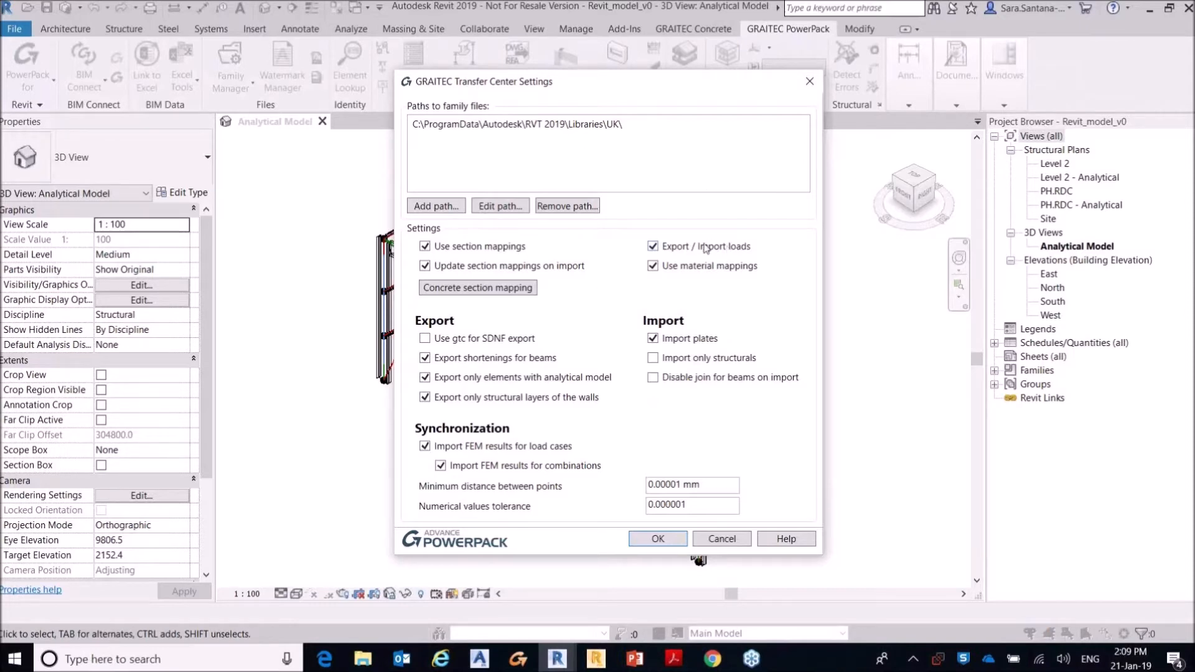
click(809, 81)
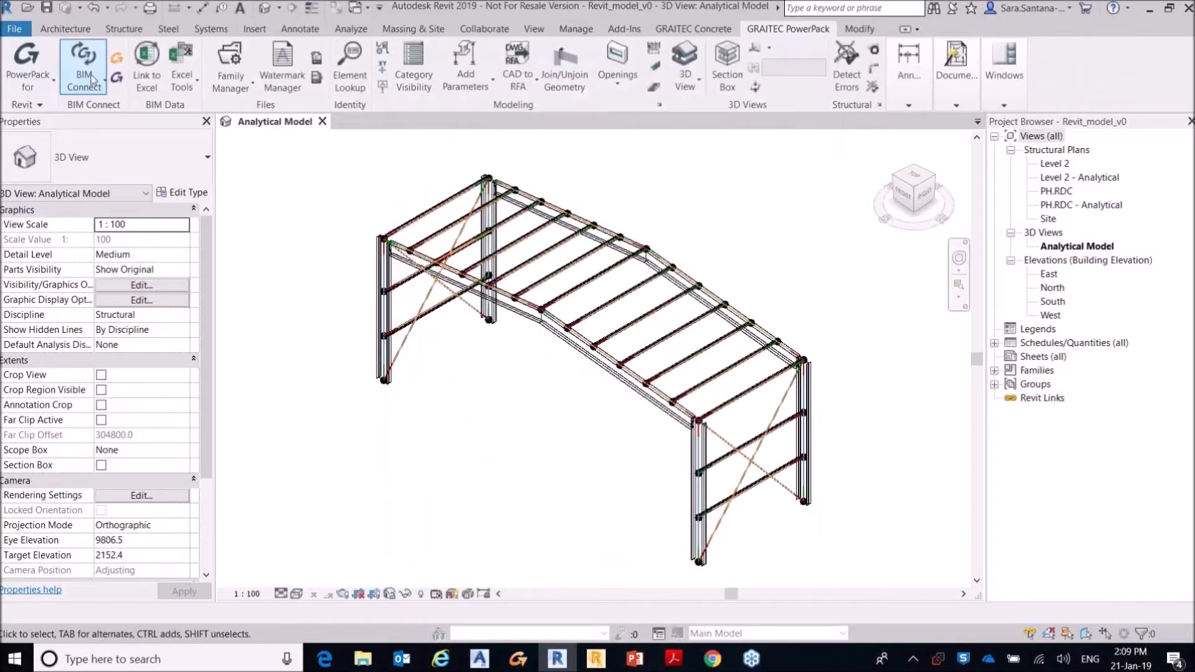
Step: Export the model in GRAITEC BIM format with the UK library, selfweight case DL1 and automatic Advance Design launch, declining the report
click(86, 62)
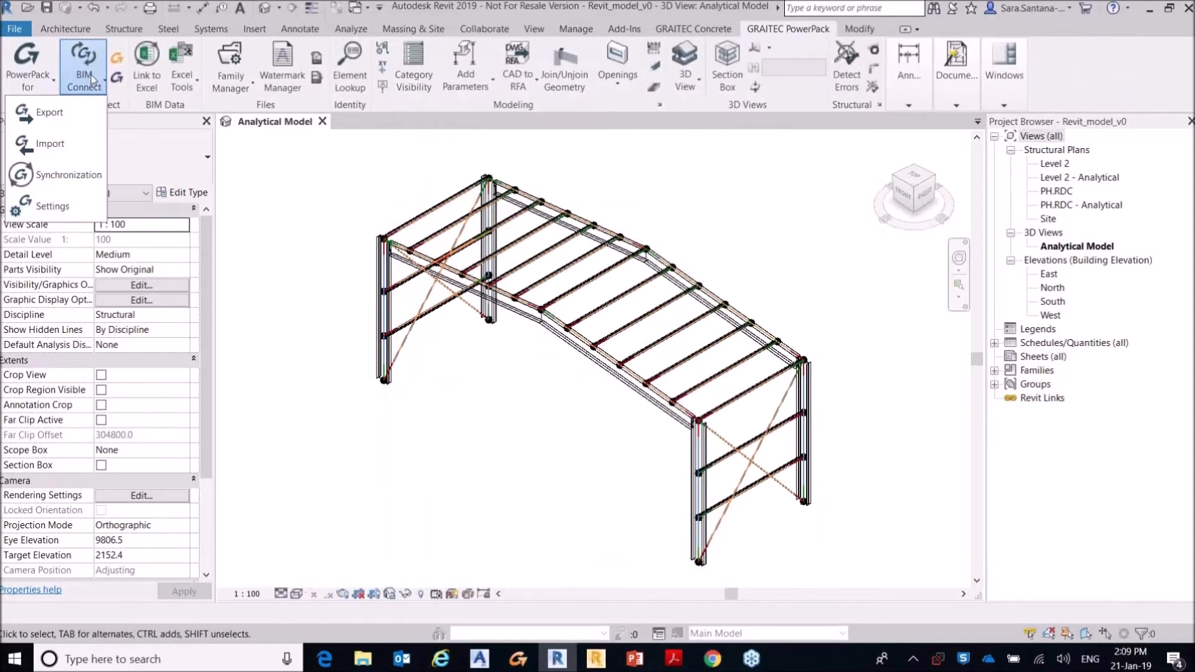
click(67, 114)
drag(319, 43, 589, 144)
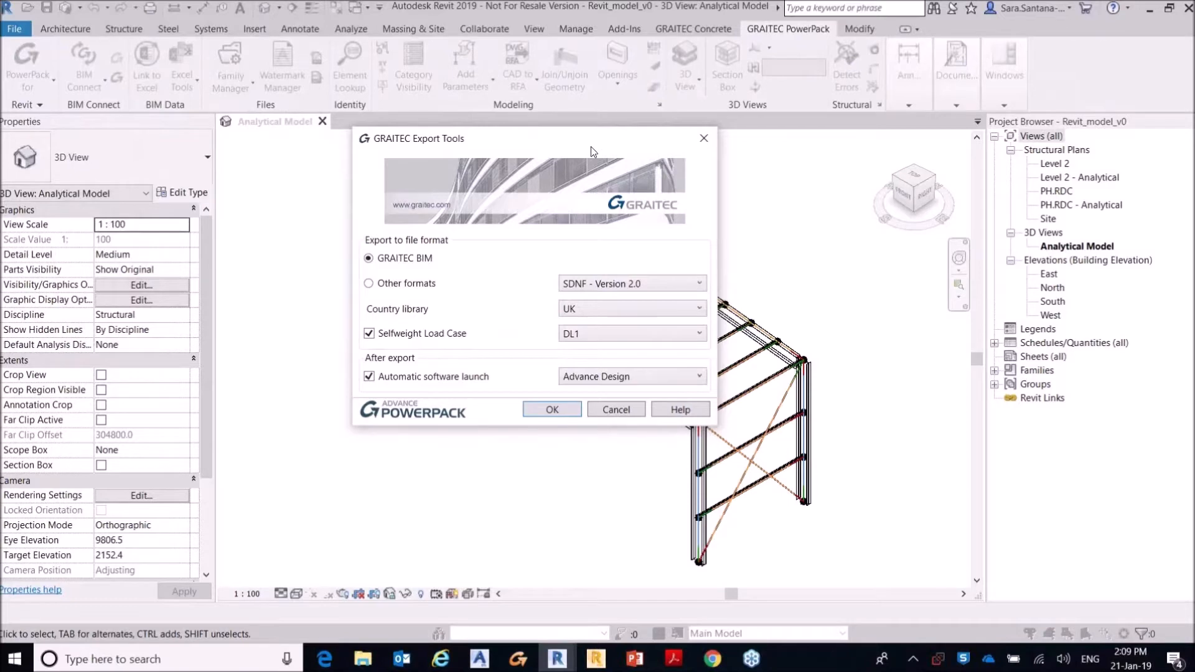
click(606, 288)
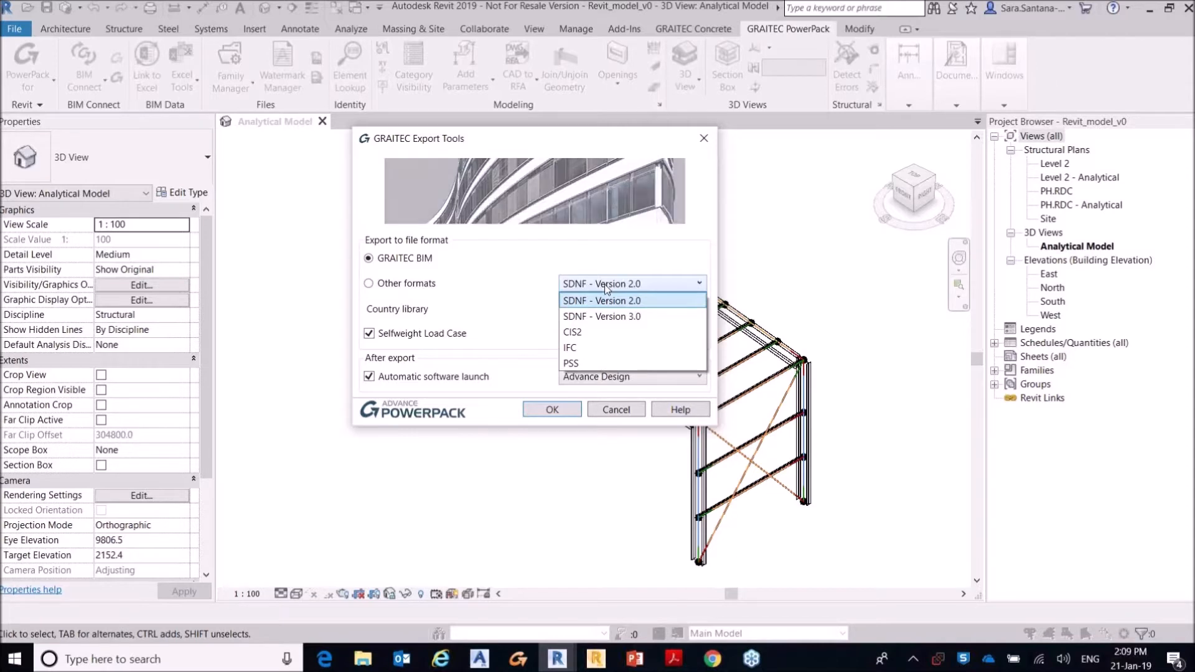
click(381, 305)
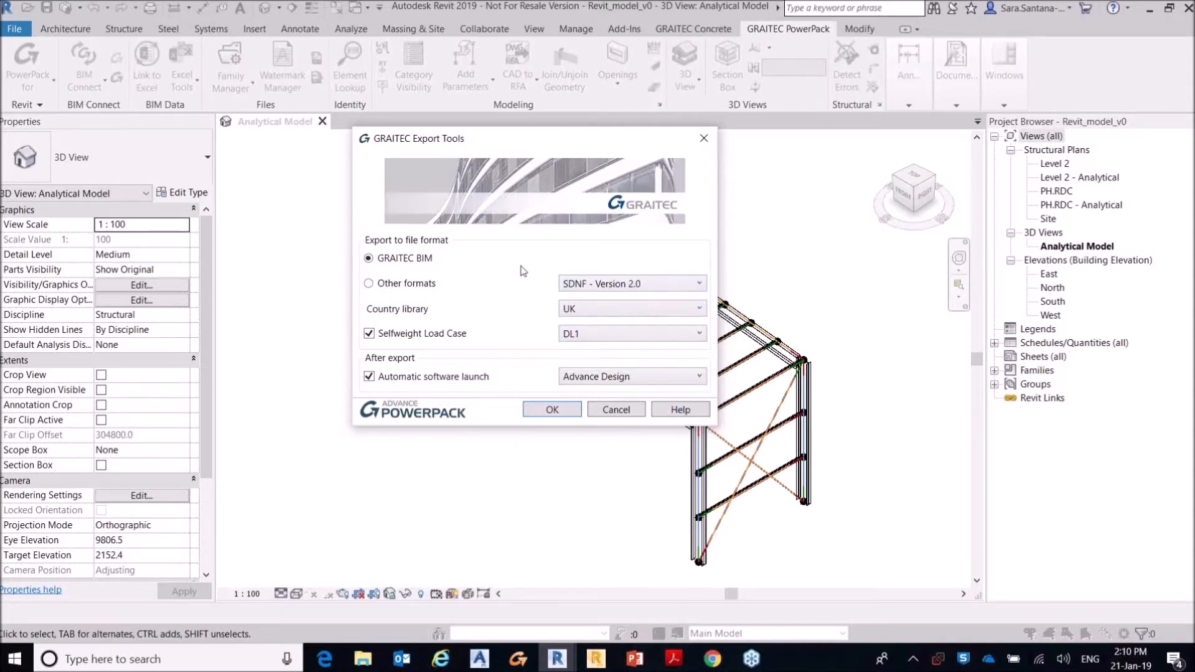
click(552, 409)
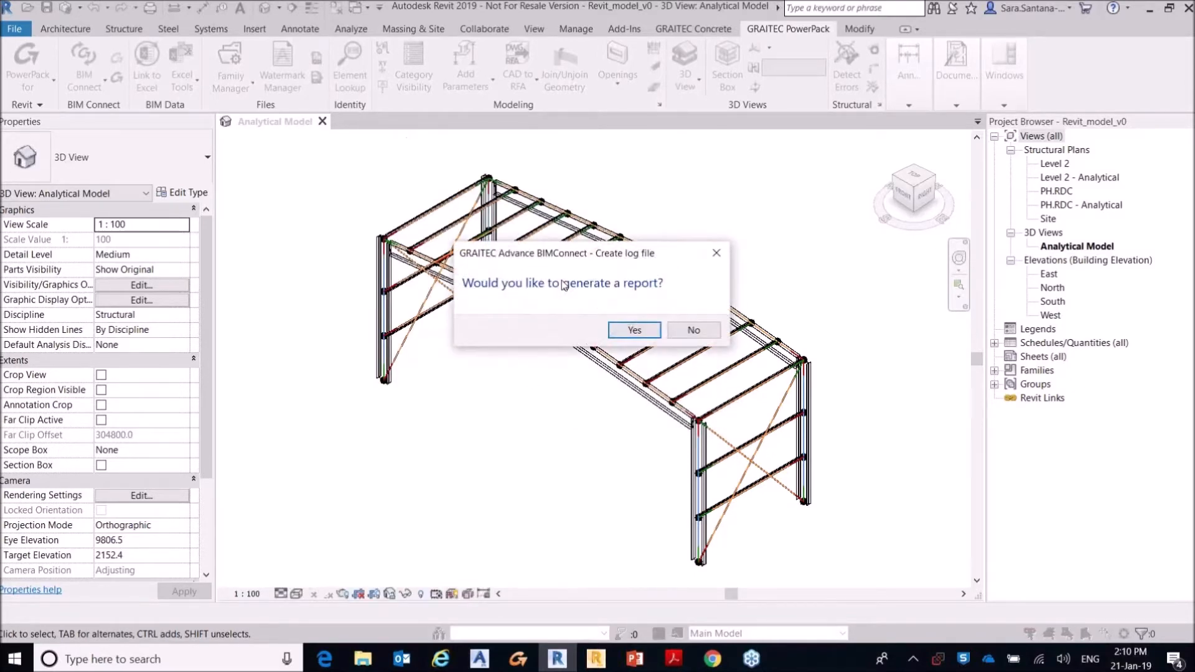
click(709, 330)
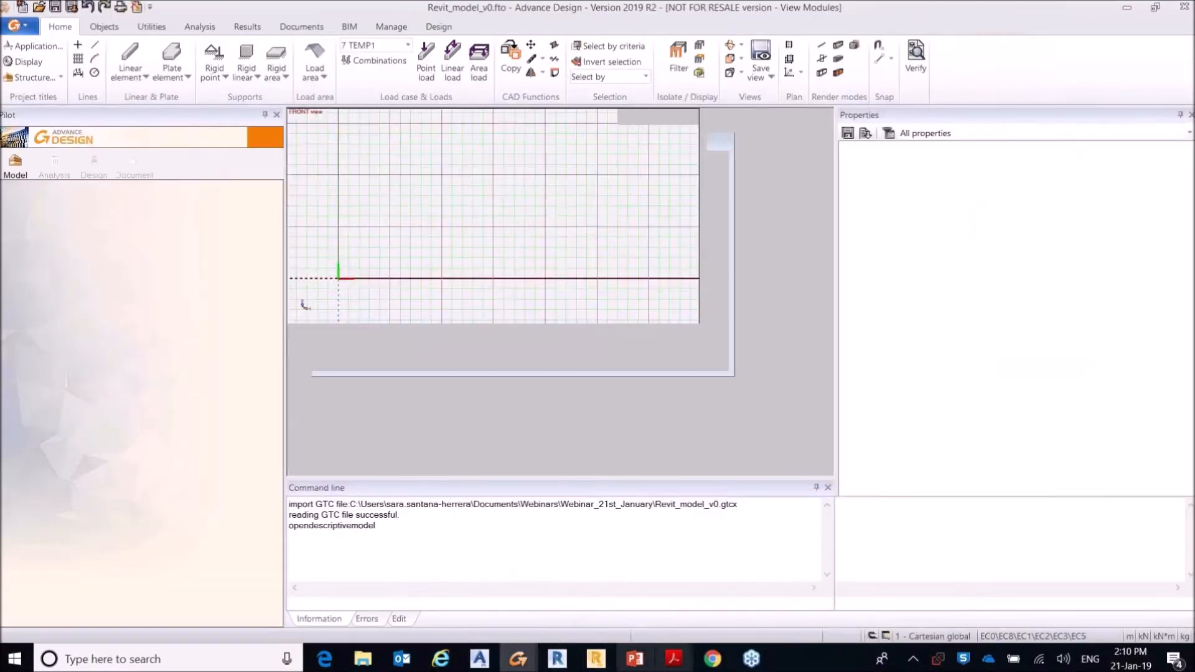
Step: Switch to Revit to check the Robot Structural Analysis link options, and view and close the Robot_model project in Robot
click(558, 659)
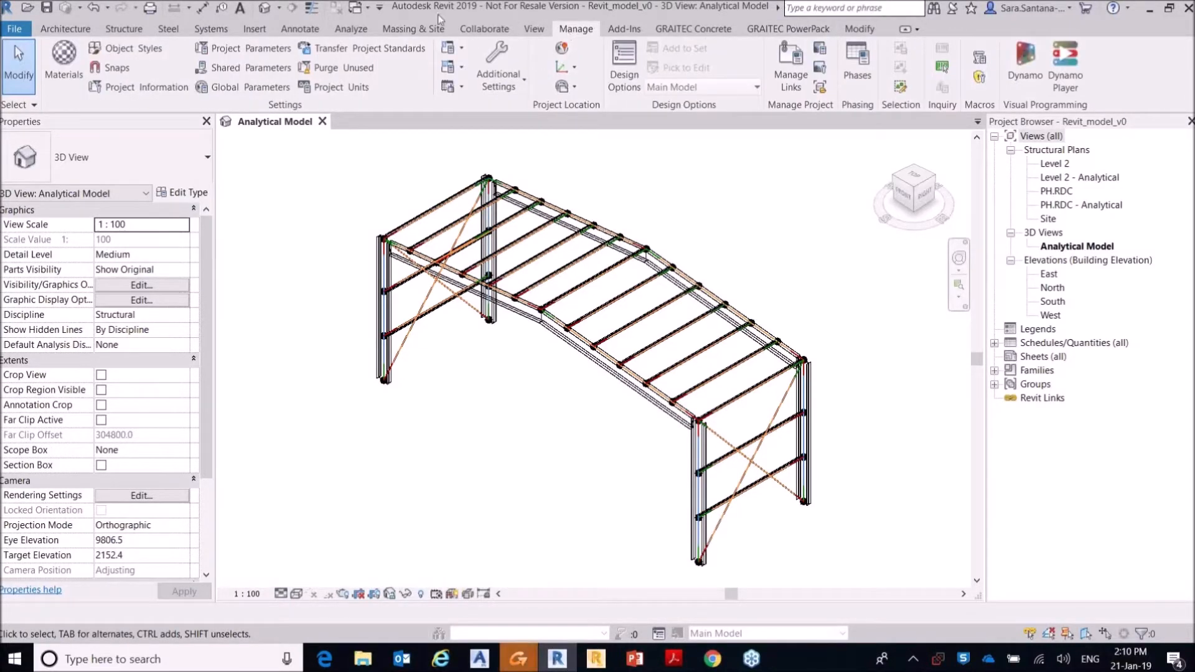
click(353, 30)
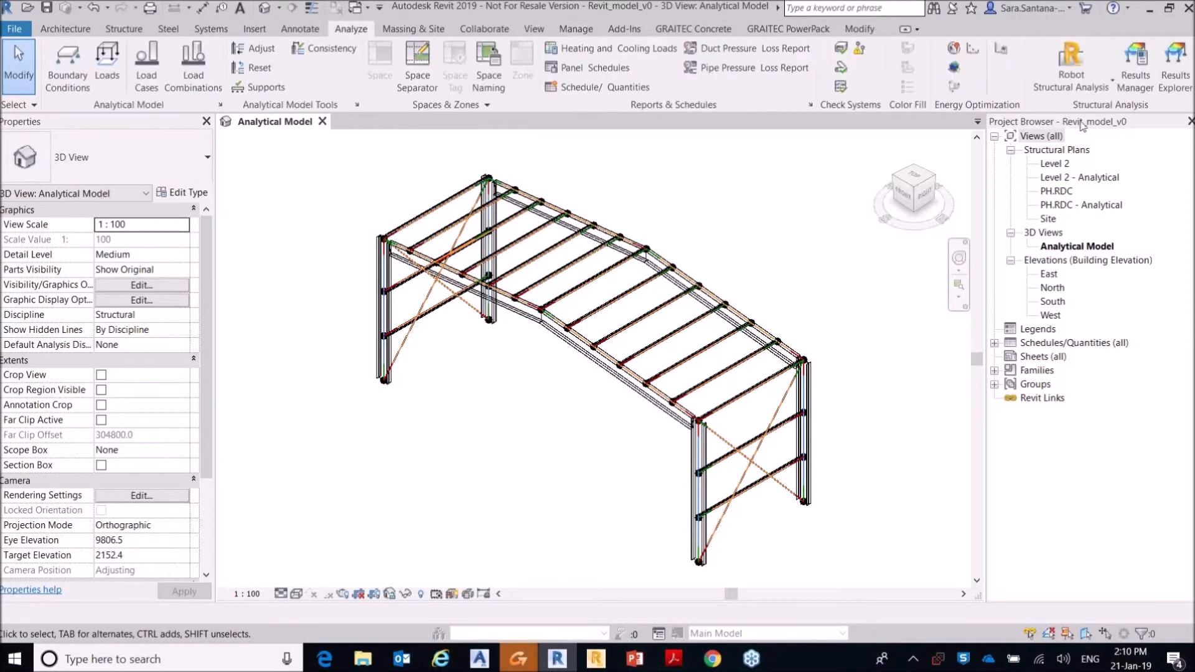
click(1071, 73)
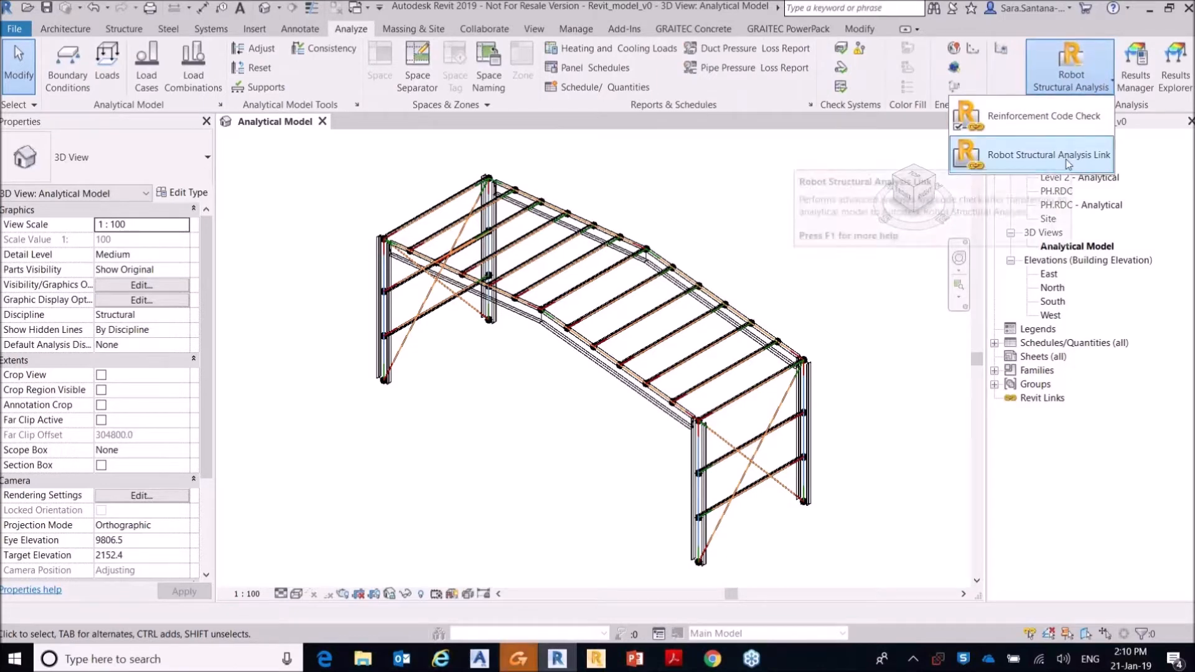
key(ctrl)
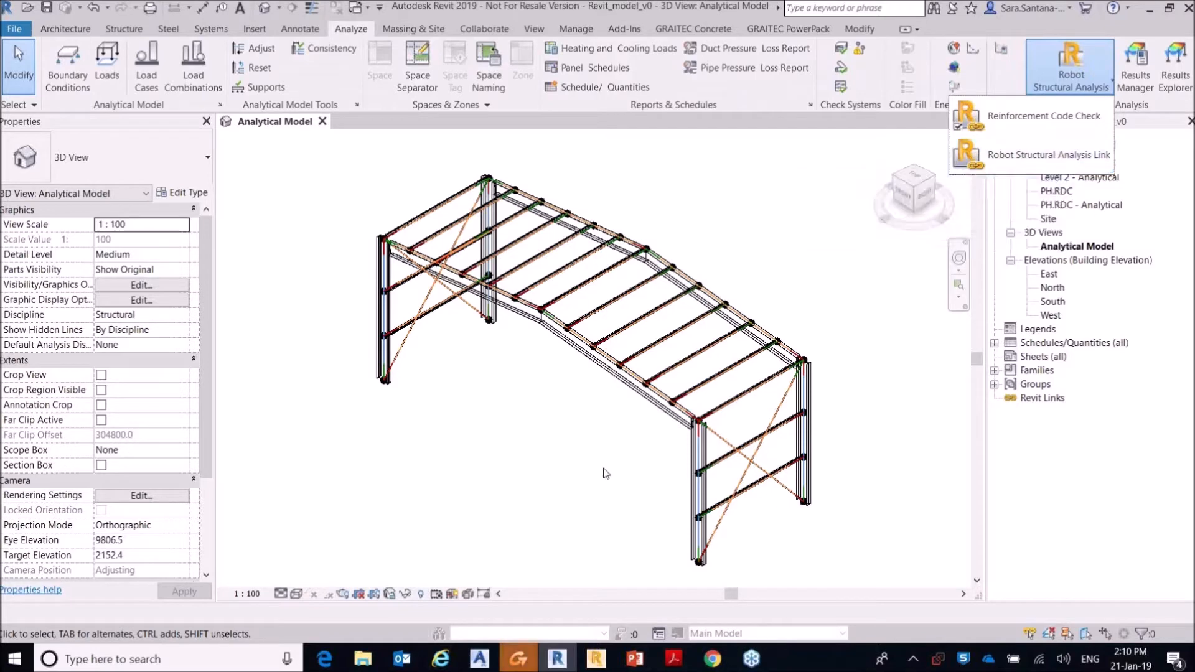
click(593, 665)
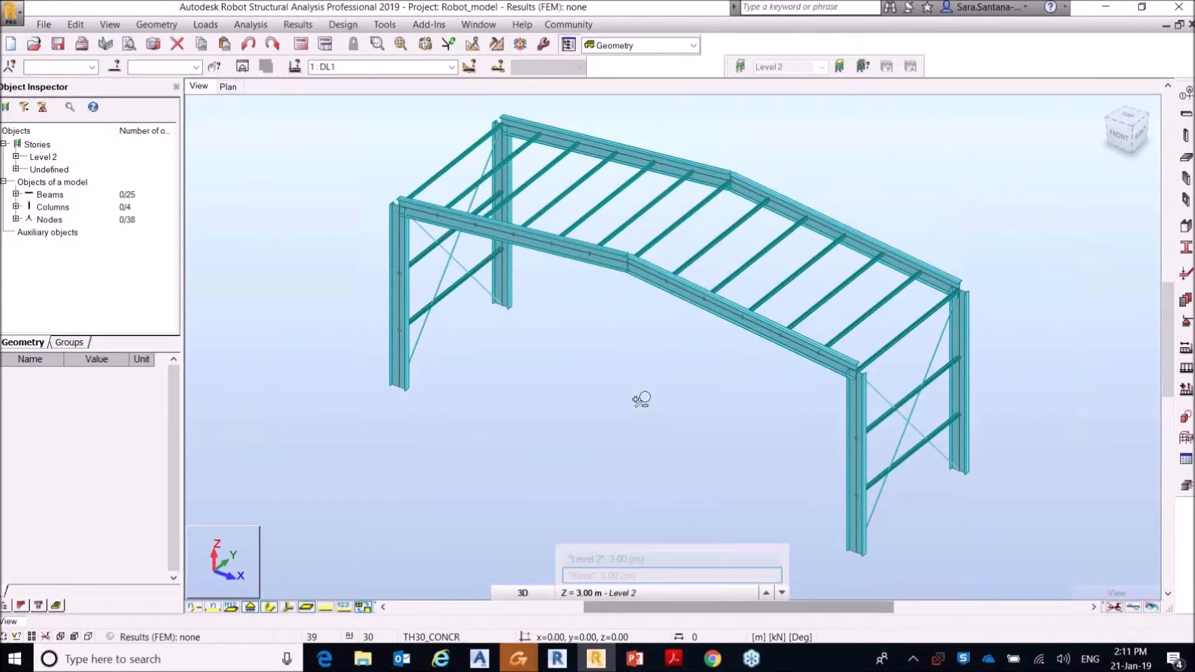
click(1186, 8)
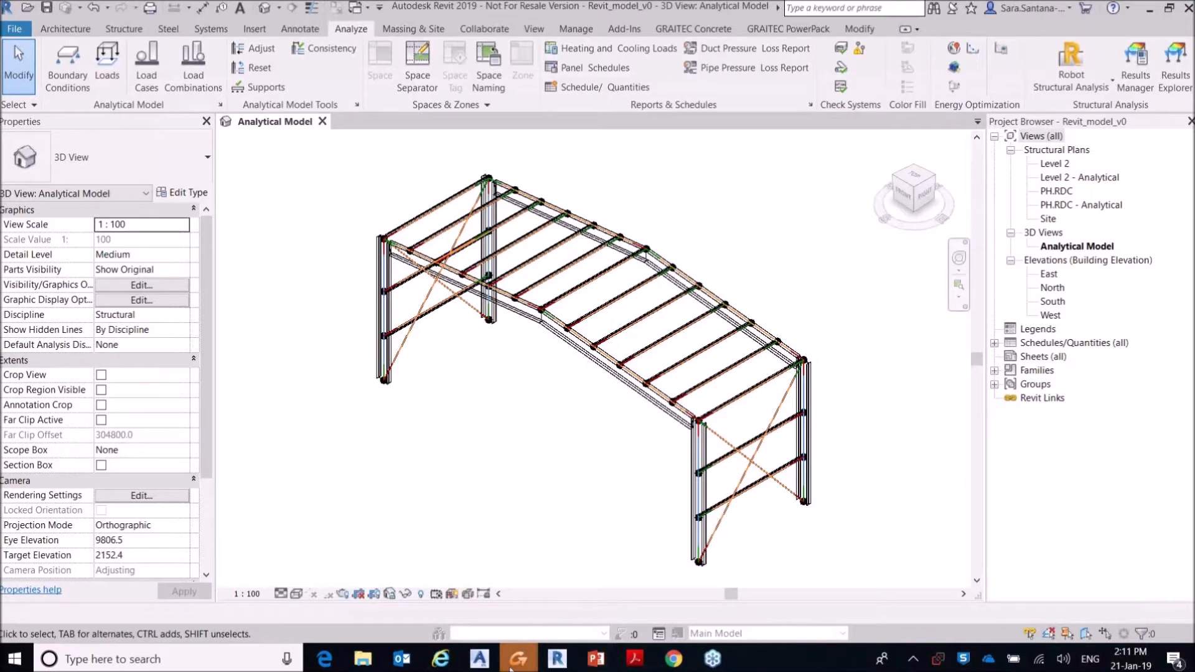
Step: Switch to Advance Design and dismiss the project titles wizard and the tip of the day
mouse_move(517, 666)
click(694, 574)
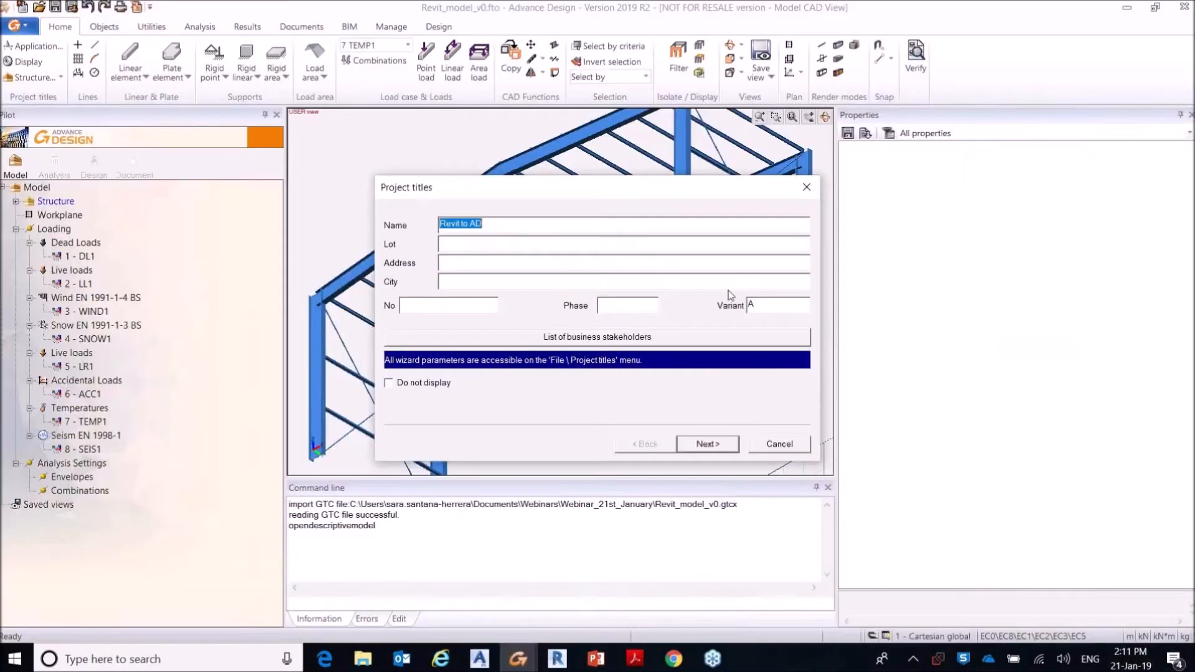
click(807, 187)
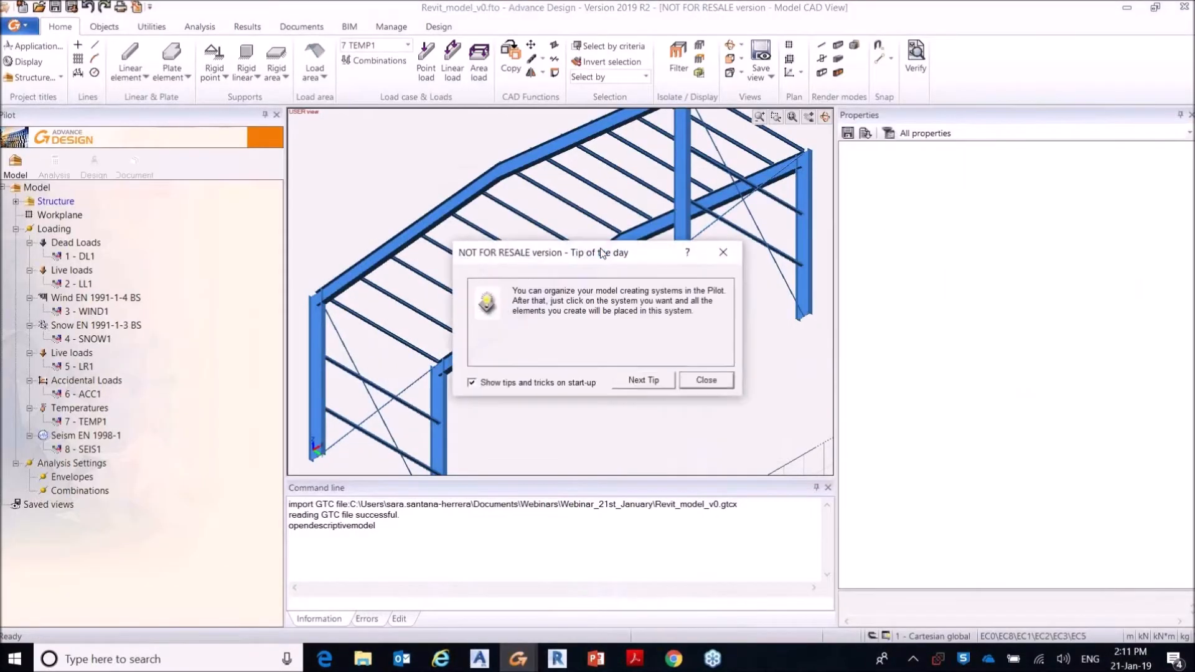
click(723, 252)
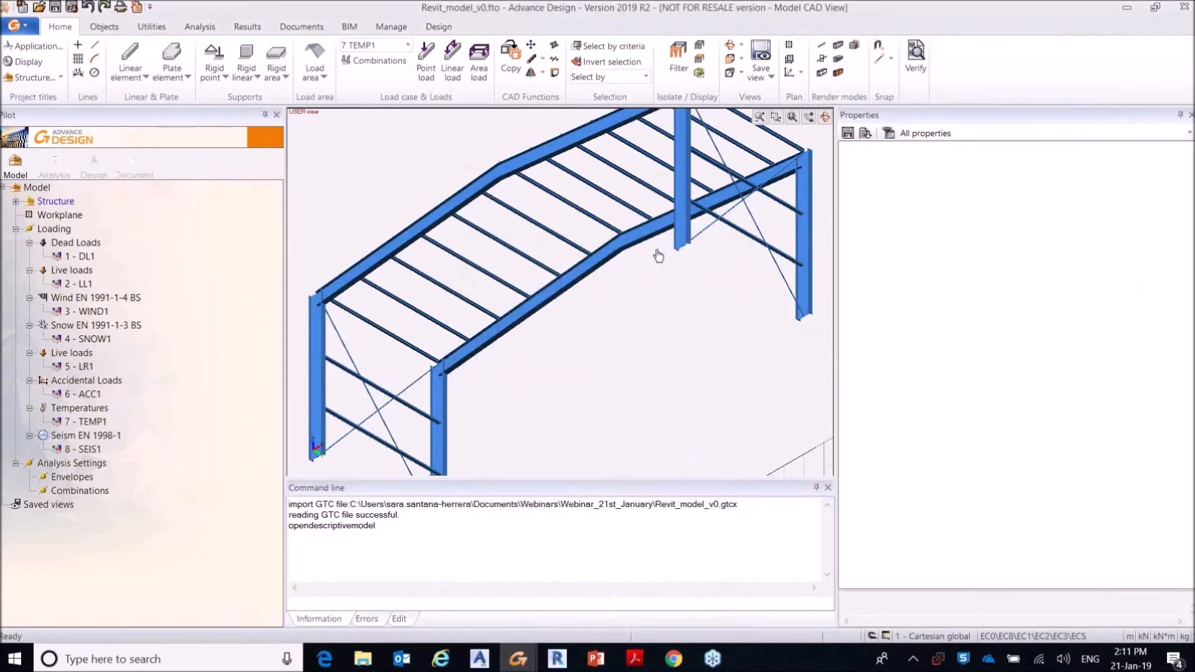
Step: Hide the workplane and show the whole portal frame in an isometric view
scroll(658, 259, up, 3)
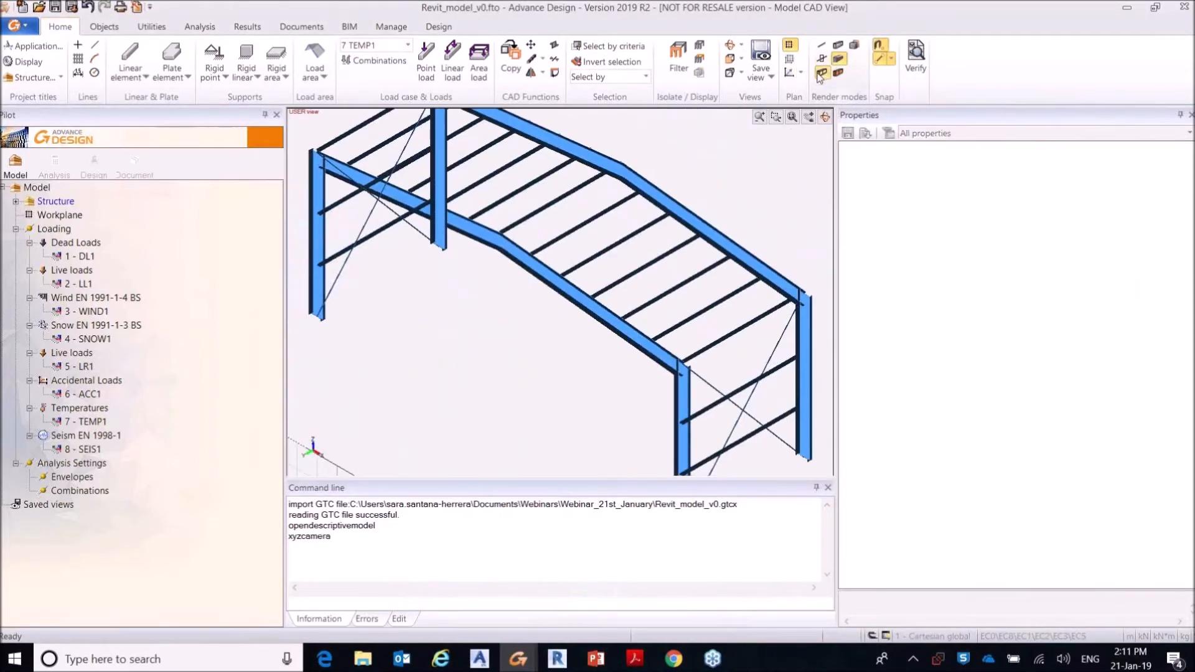
key(alt+6)
click(790, 46)
scroll(695, 272, down, 3)
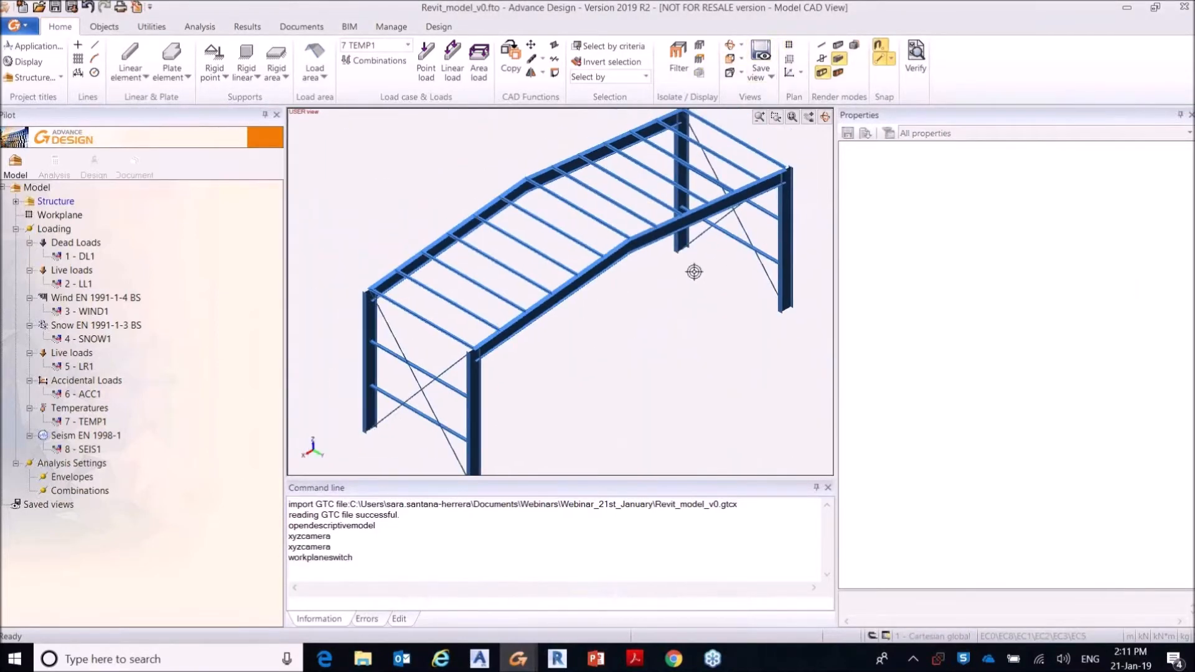
middle_drag(699, 274, 635, 285)
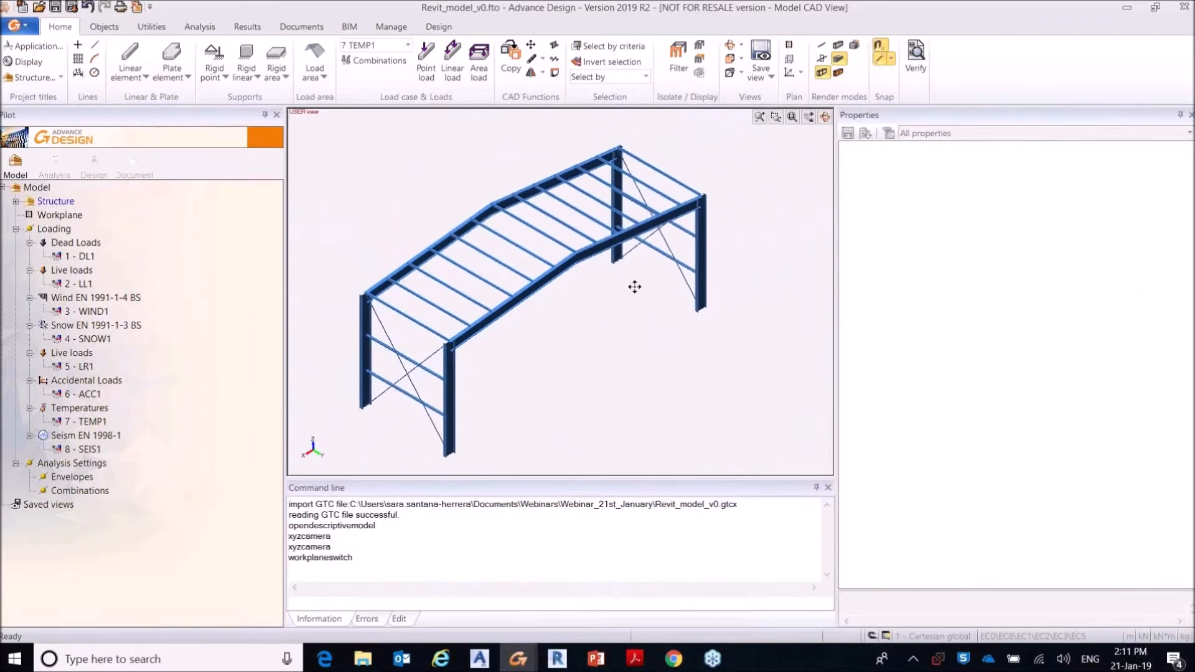
Step: Select the near rafter beside the front column and examine its eccentricity properties and the available offset options
click(530, 297)
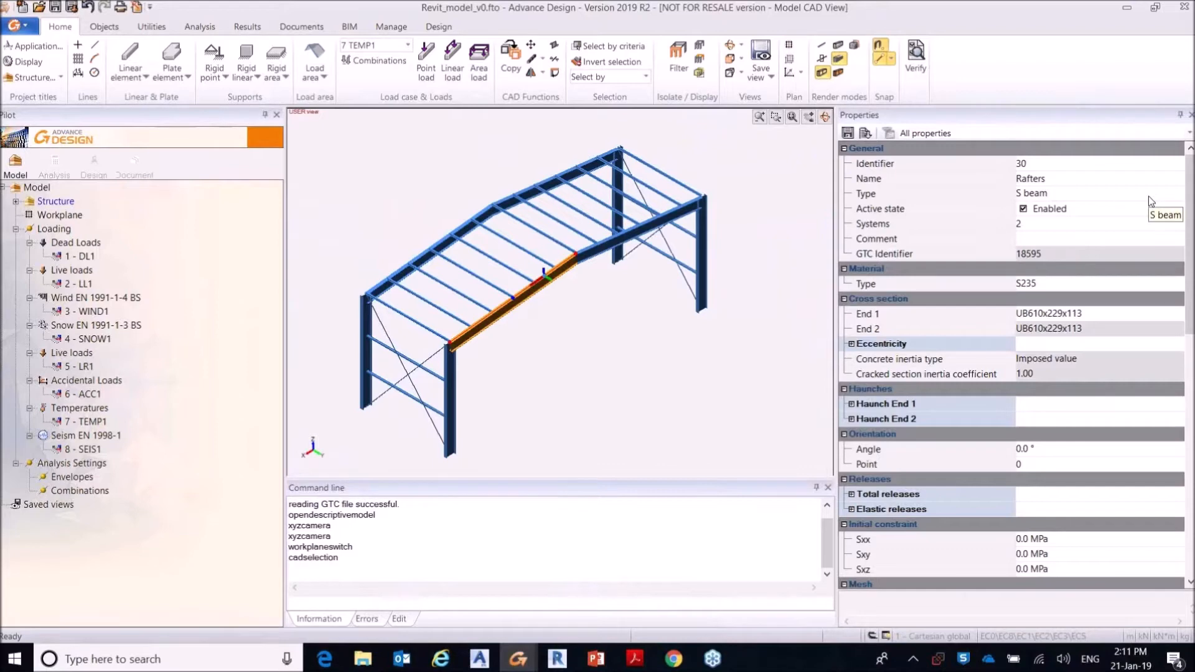
key(ctrl)
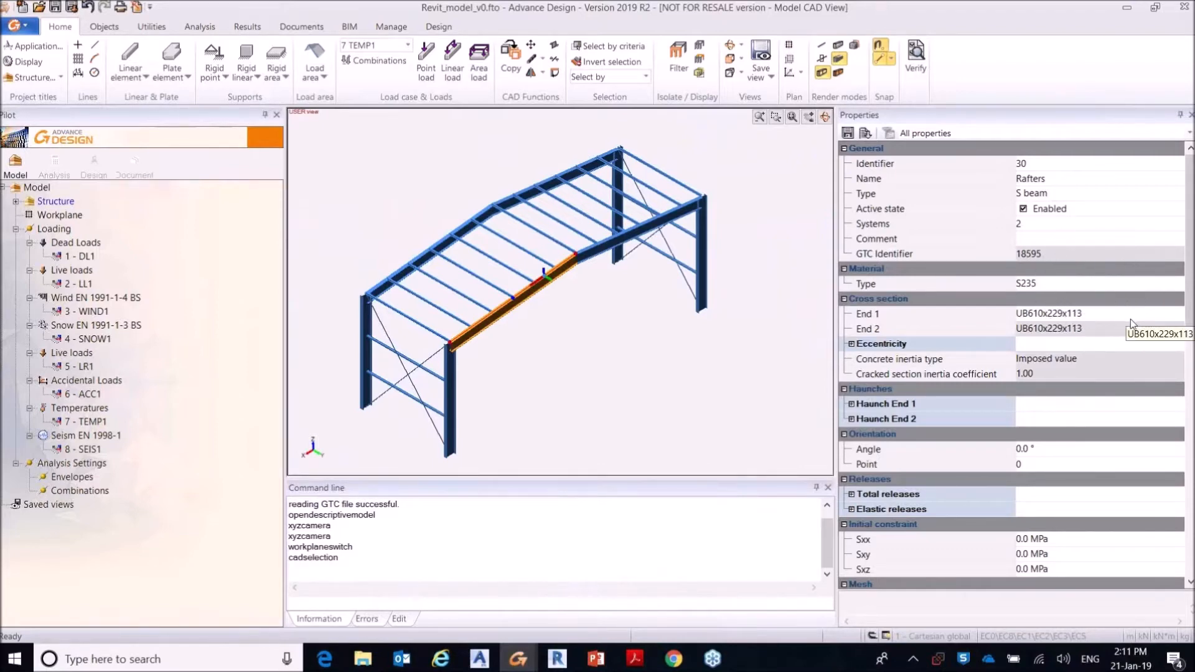
click(852, 344)
click(1177, 362)
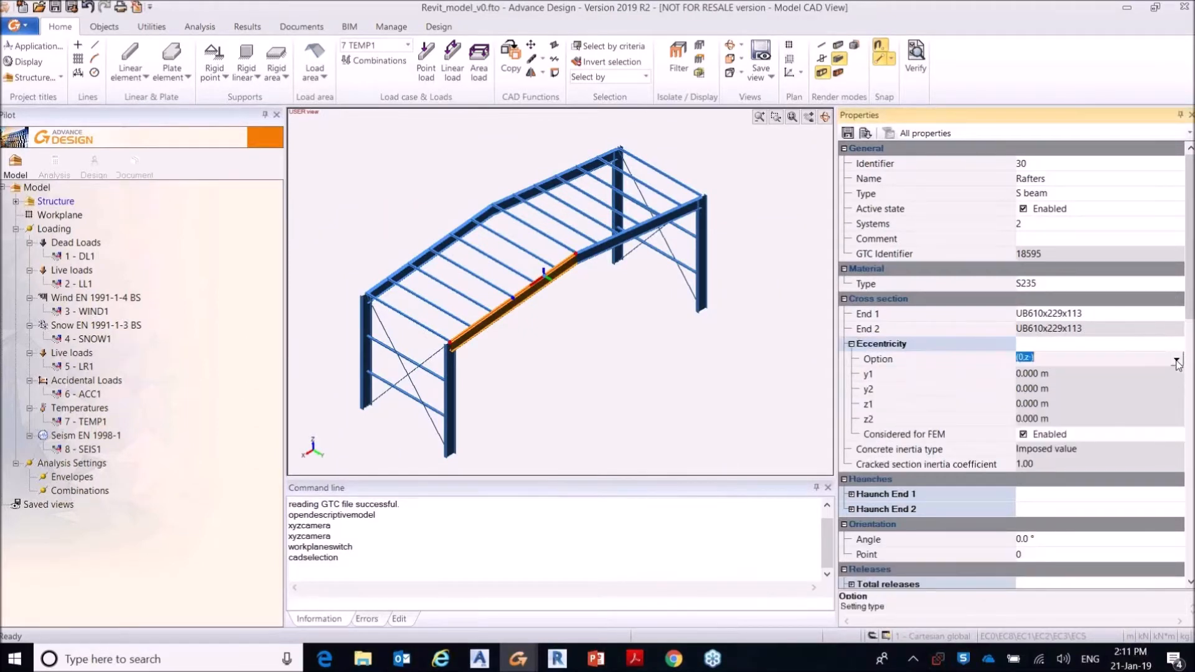
click(1177, 360)
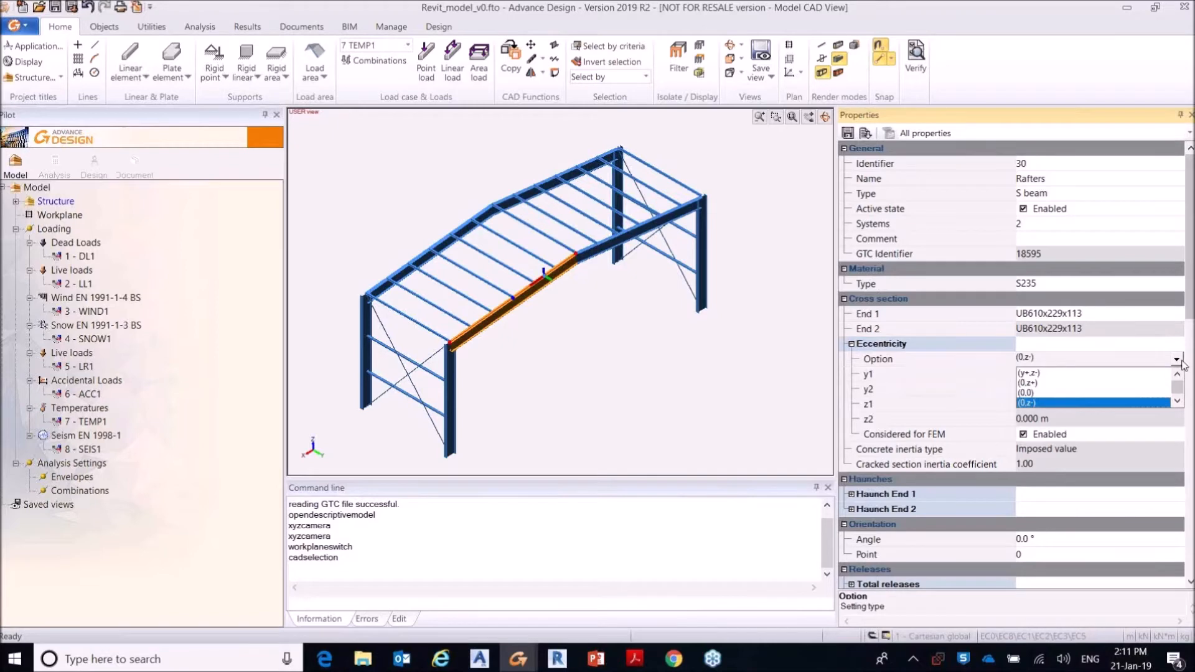
click(1178, 359)
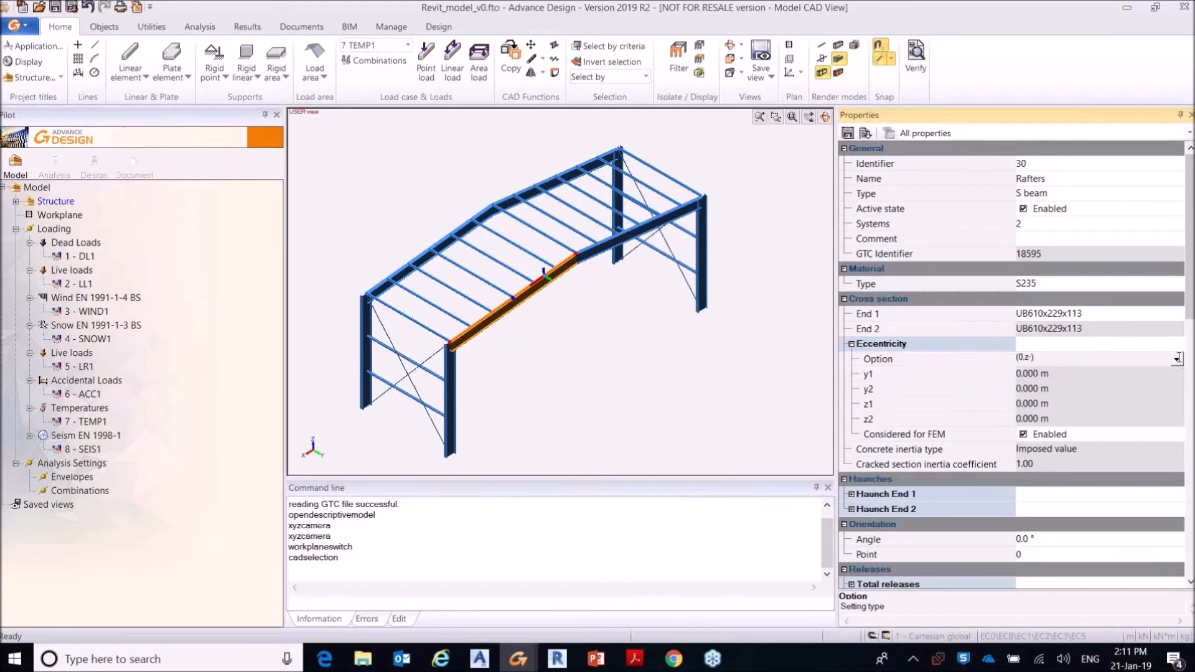
Step: Toggle the rafter's eccentricity consideration for FEM off and back on, and check its Haunch End 1 settings
click(1023, 434)
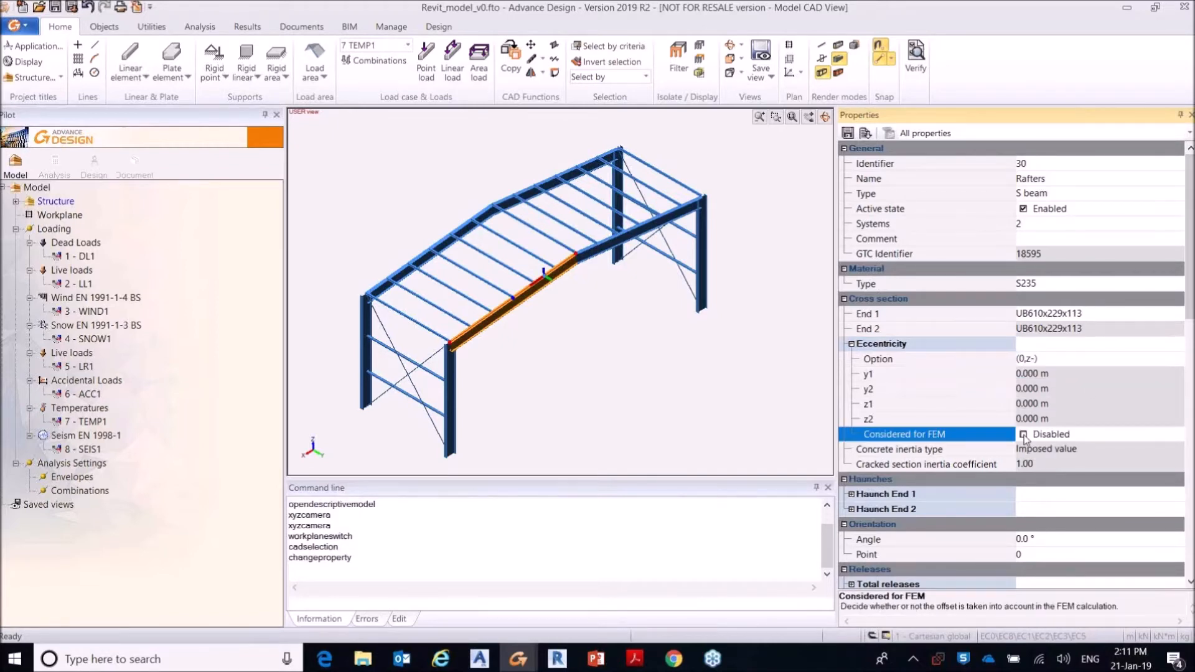
click(1023, 434)
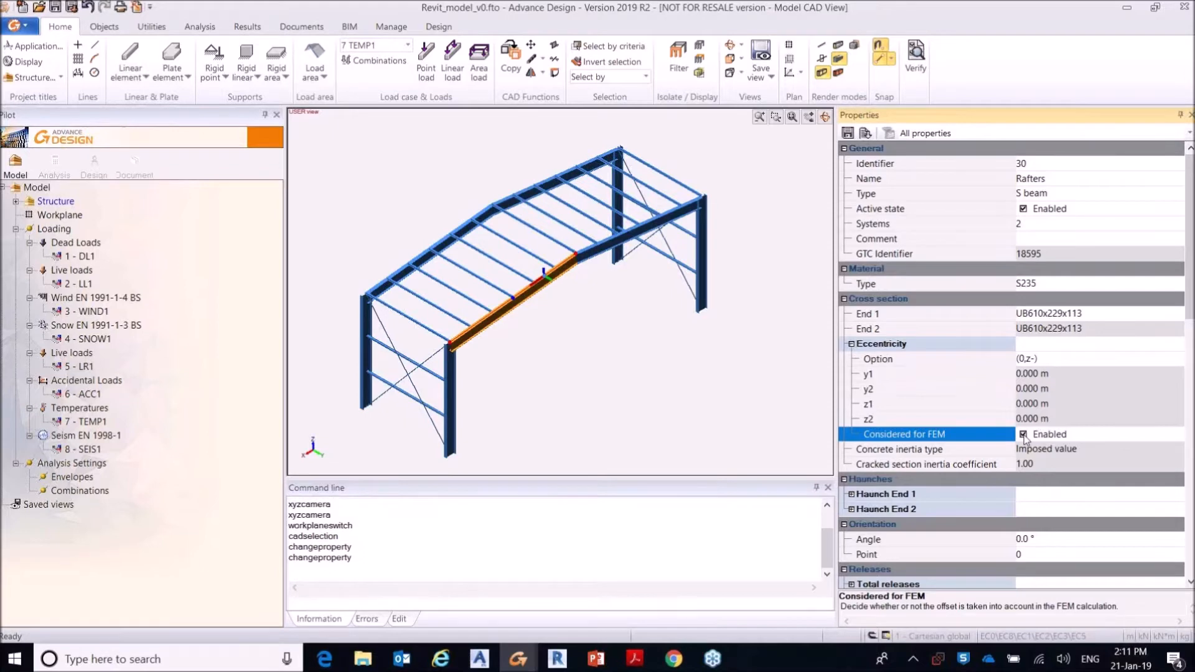
scroll(1024, 439, down, 4)
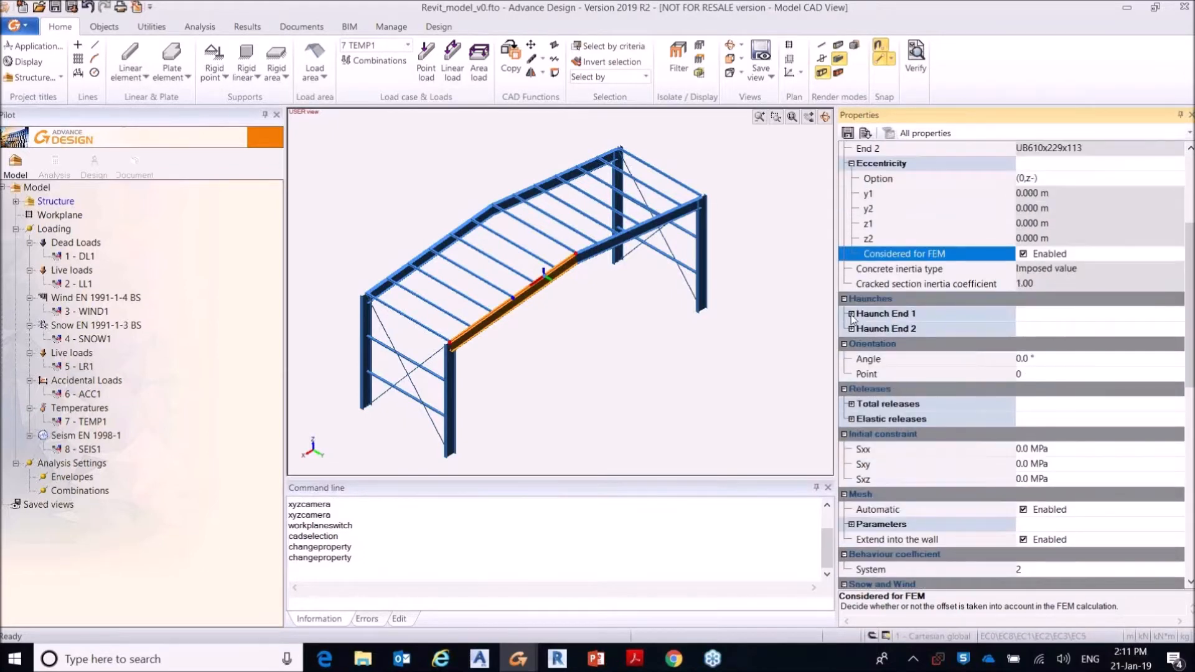
click(852, 314)
click(852, 315)
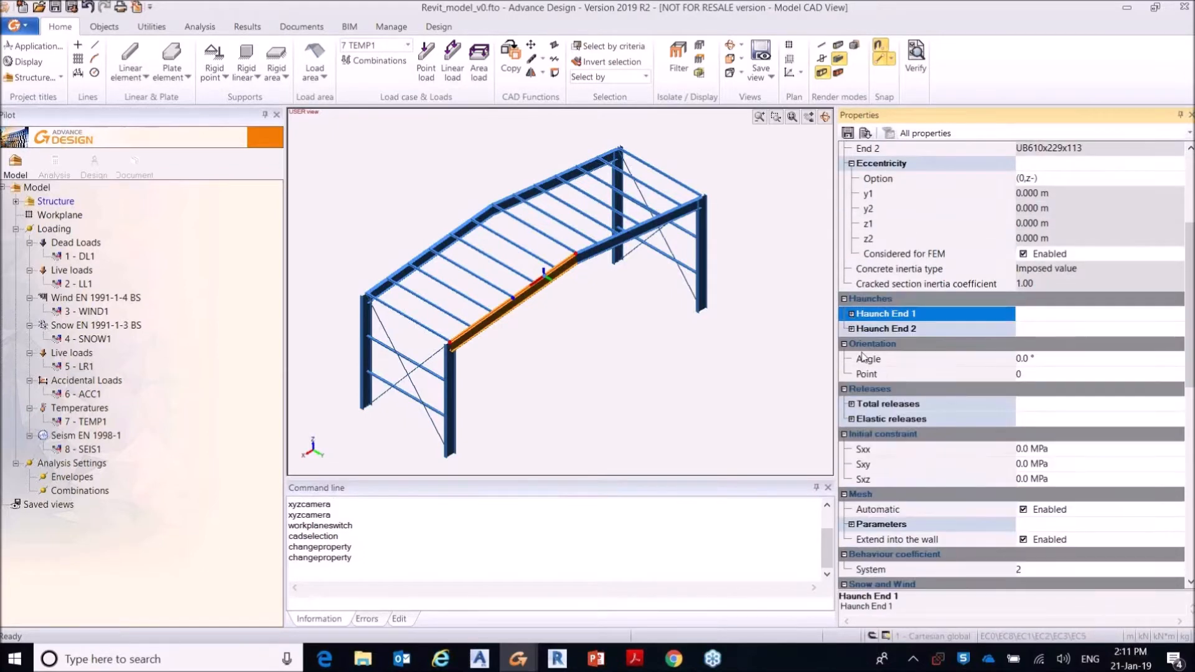
Step: Review the rafter's orientation, releases, mesh, clipping and steelwork design properties, and clear the selection
scroll(863, 358, down, 2)
click(1072, 278)
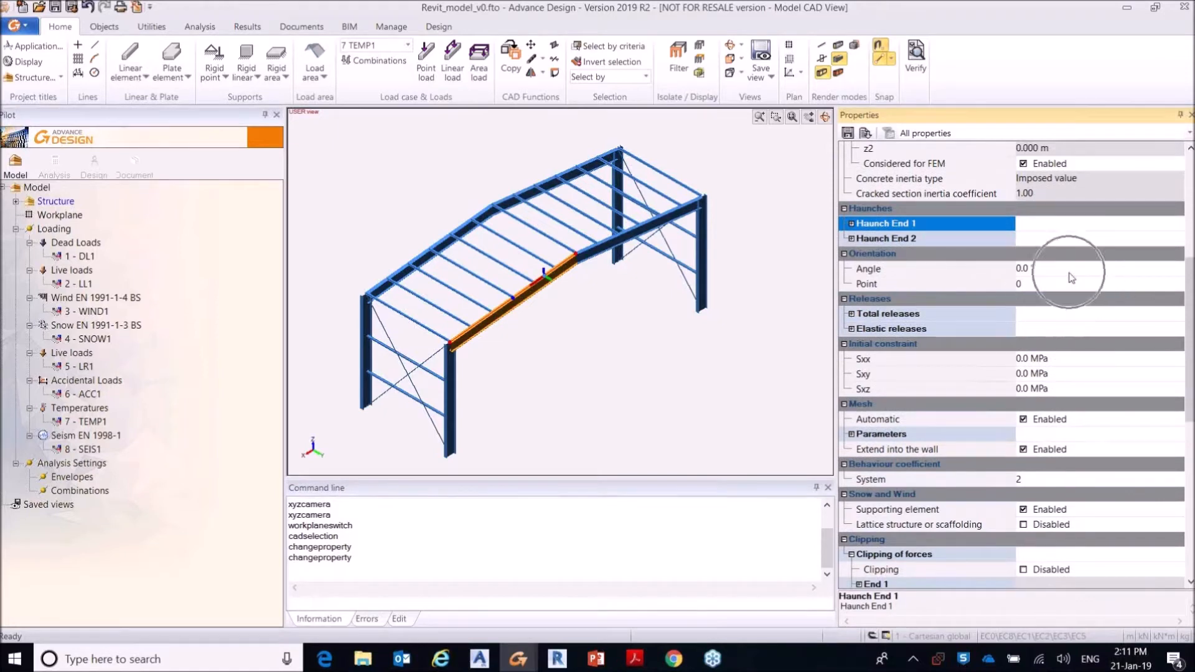
scroll(897, 255, down, 1)
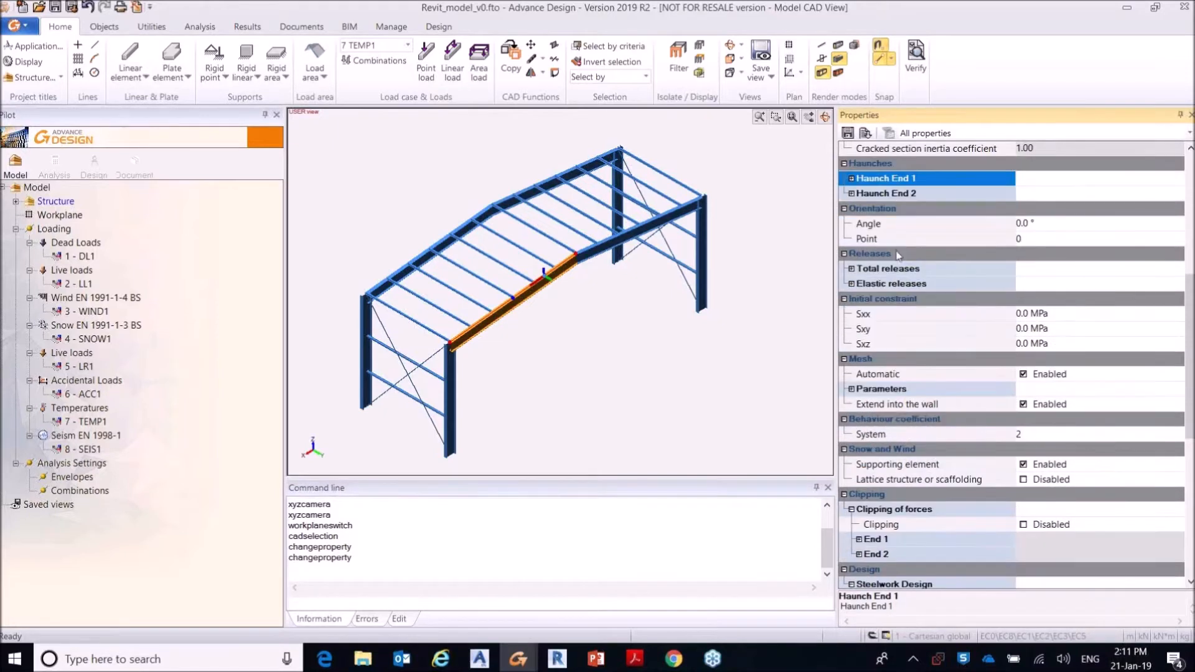
scroll(1024, 330, down, 2)
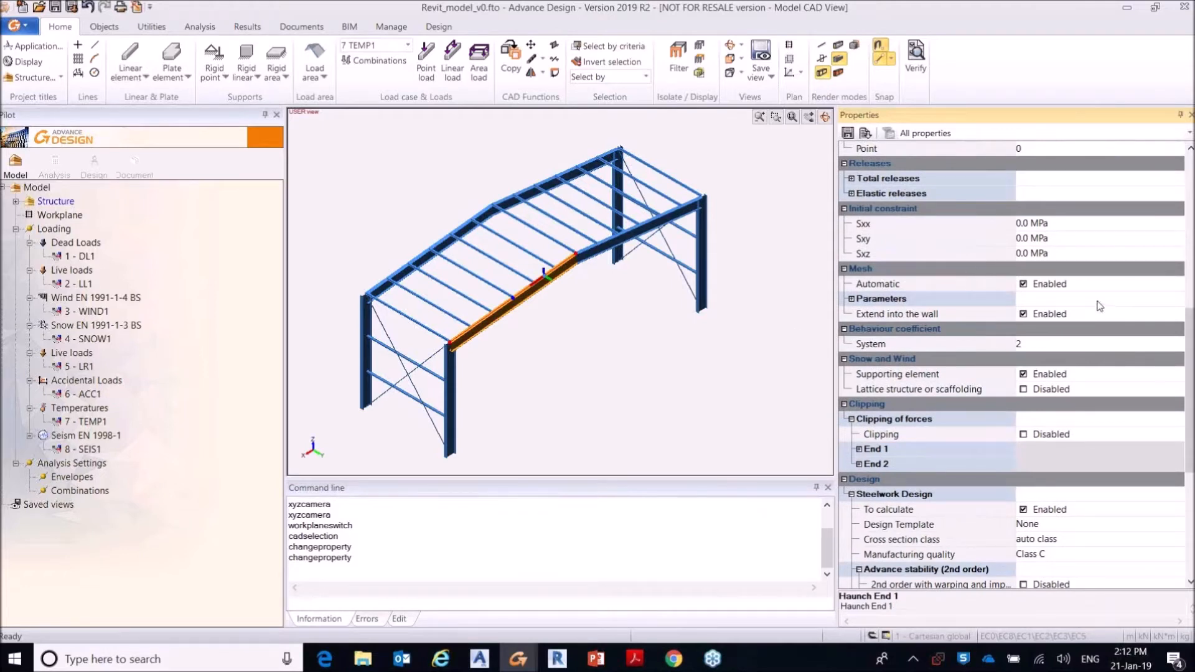
scroll(1099, 305, down, 4)
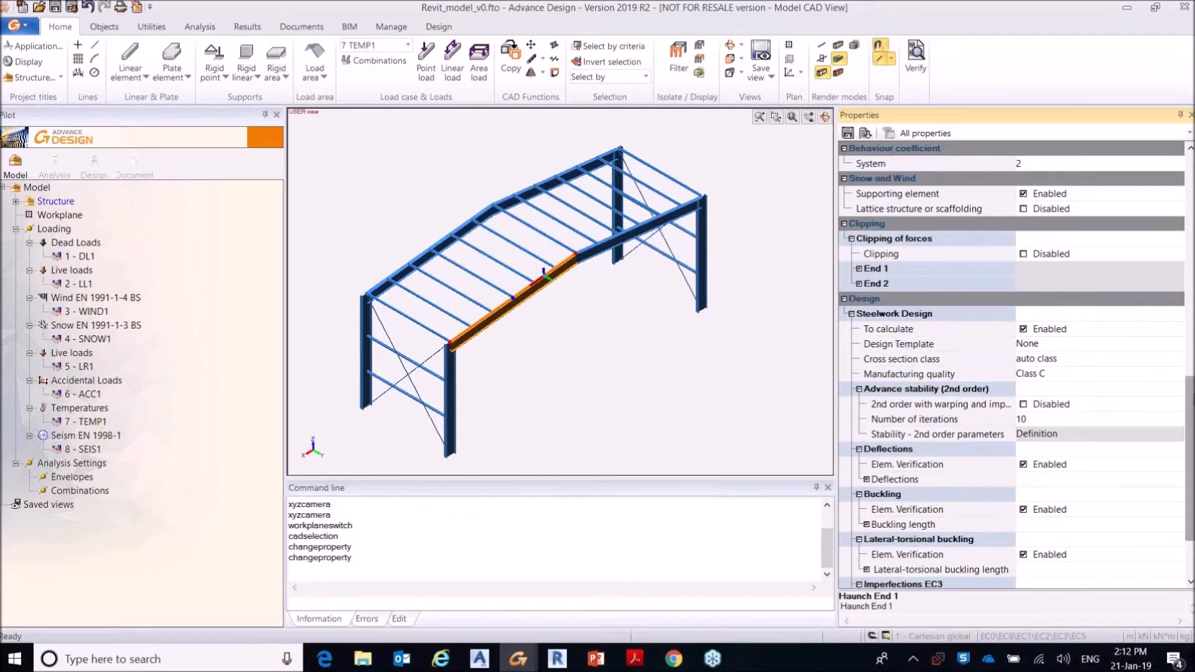
scroll(1190, 466, down, 2)
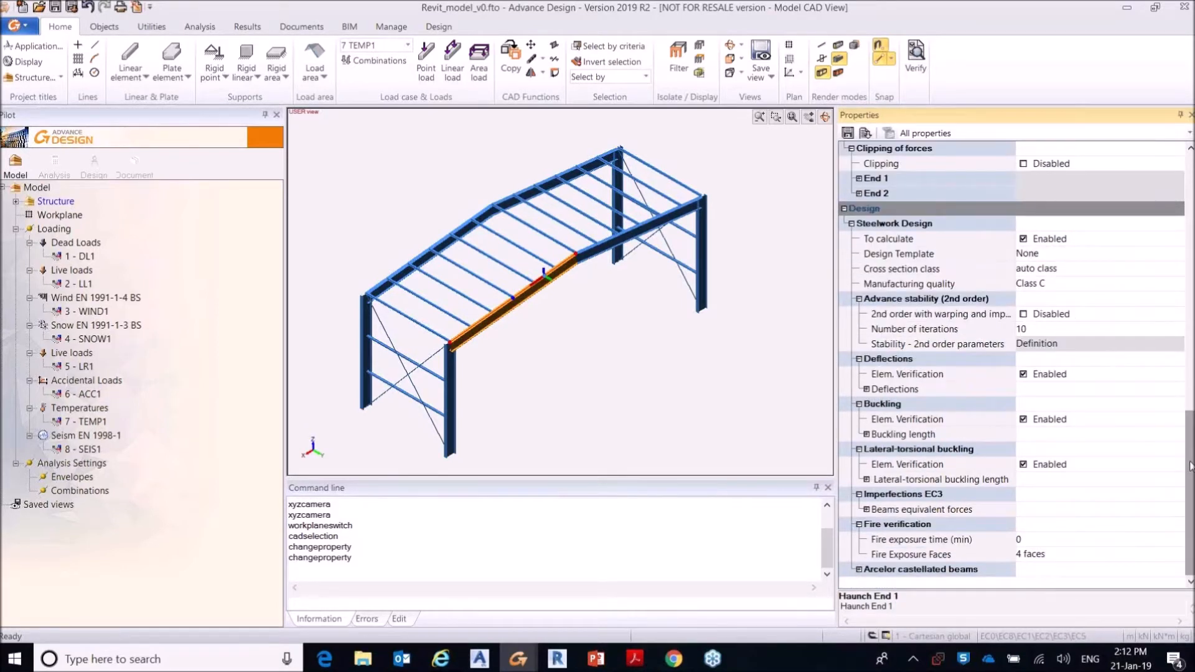
scroll(1190, 479, up, 7)
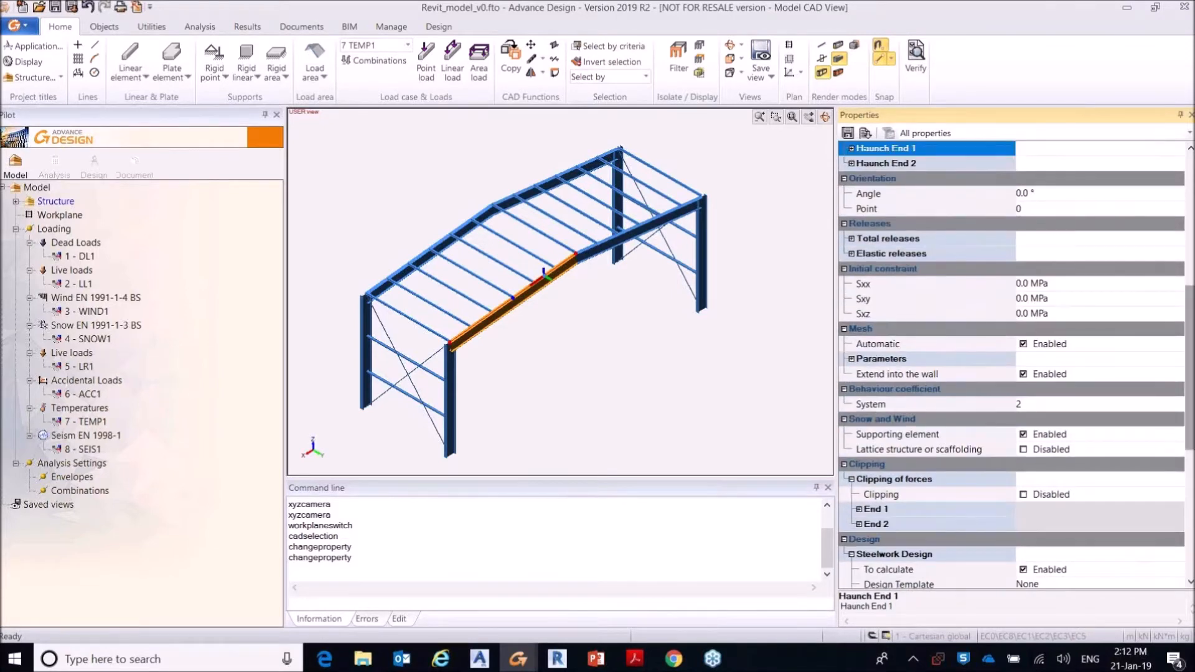
scroll(1190, 316, up, 7)
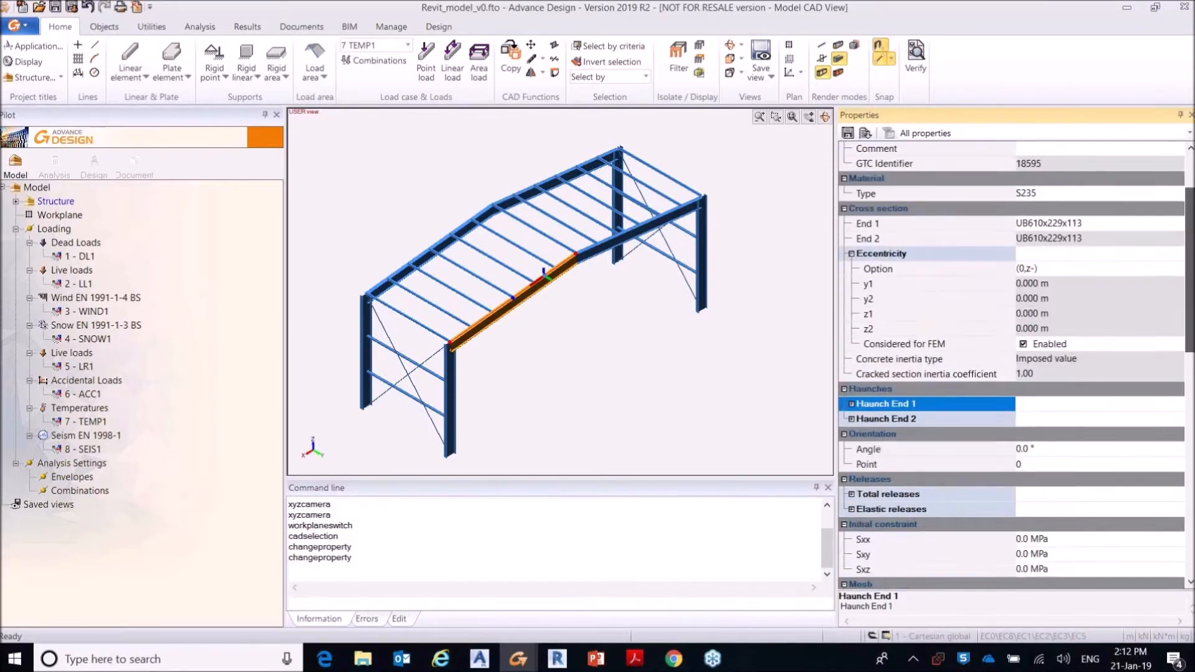
scroll(1190, 316, up, 1)
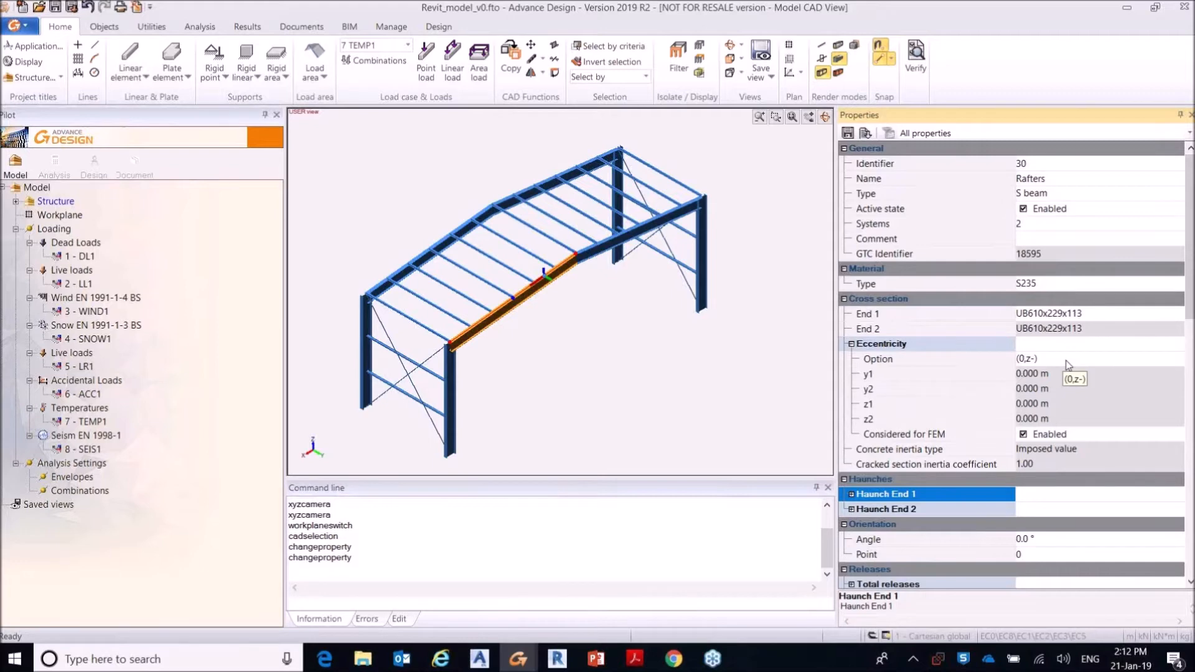
click(590, 354)
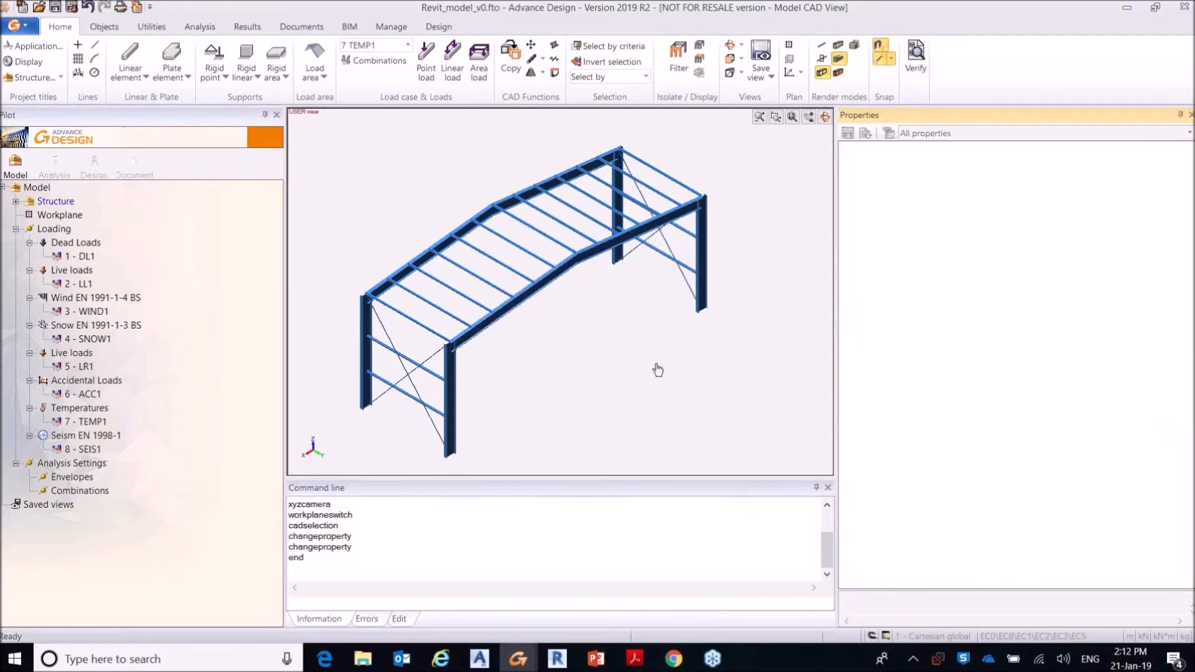
click(216, 80)
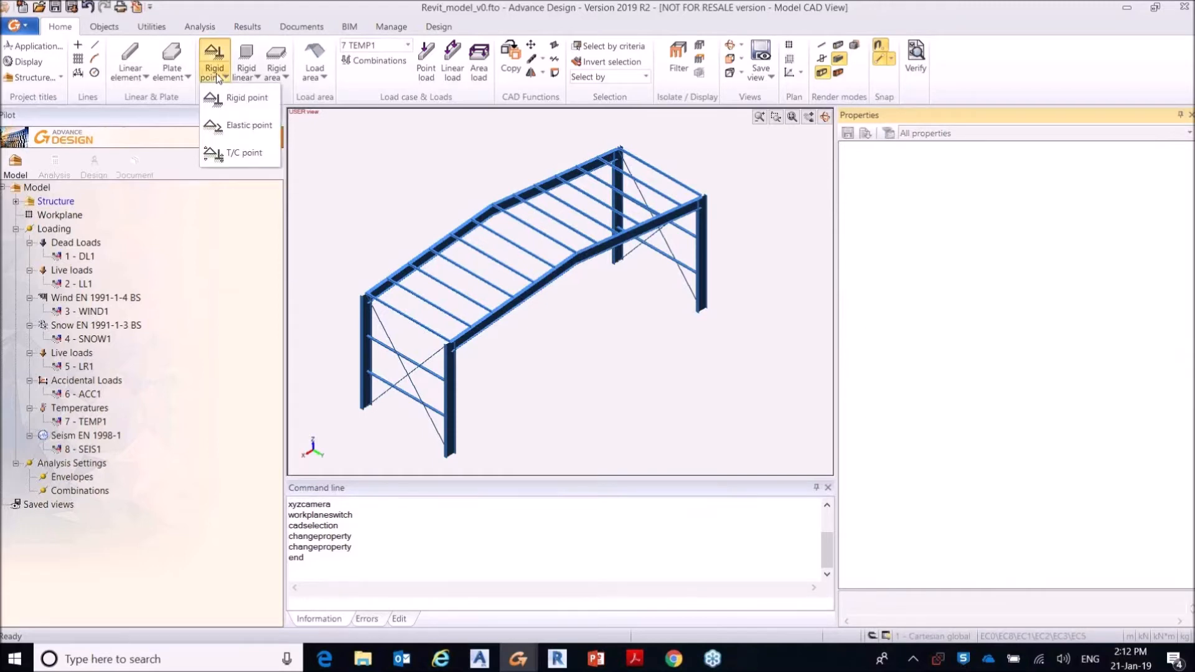
click(257, 77)
click(285, 77)
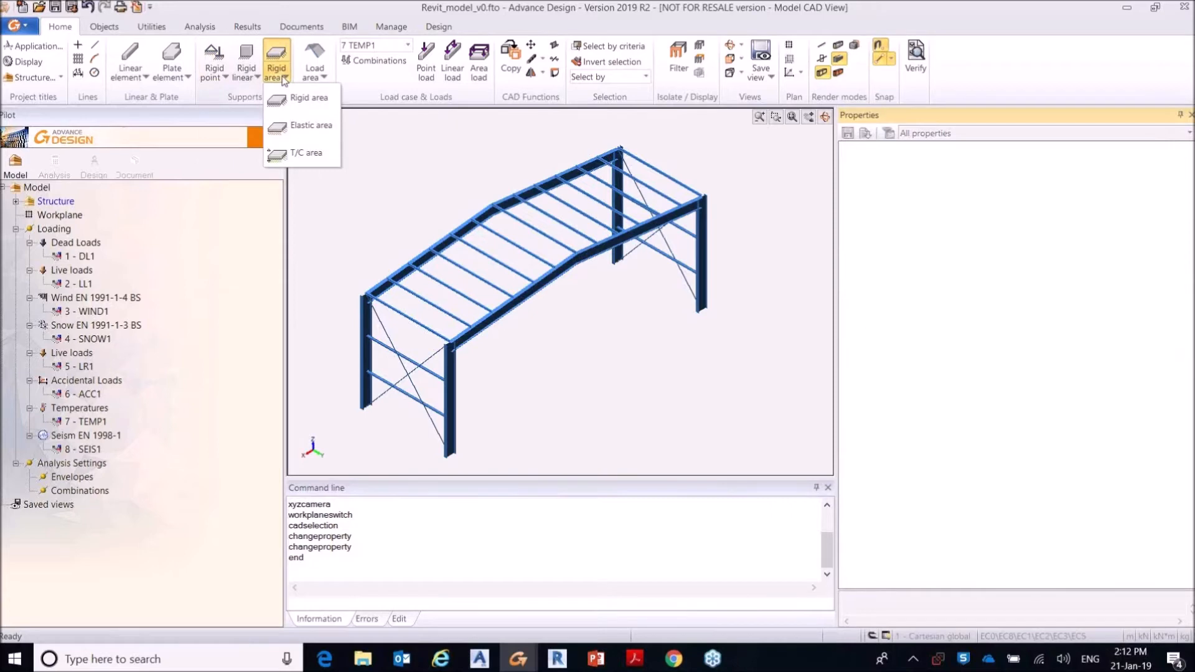
Step: Place rigid point supports with Pinned restraint at the bases of the four portal frame columns
click(221, 78)
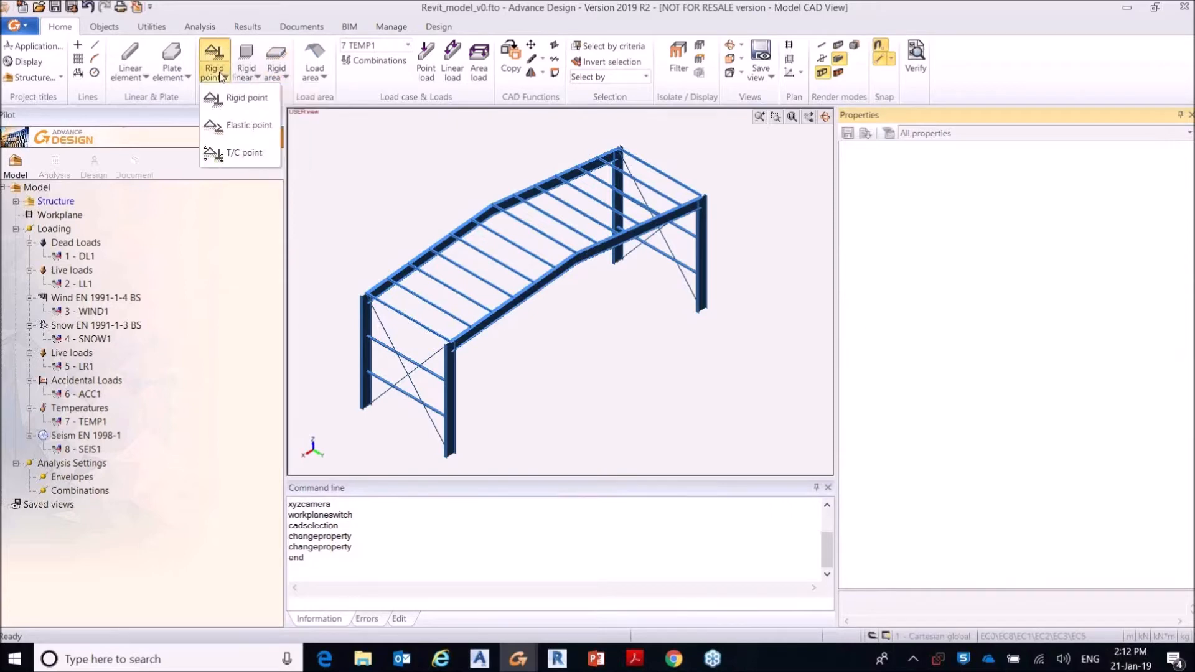
click(231, 98)
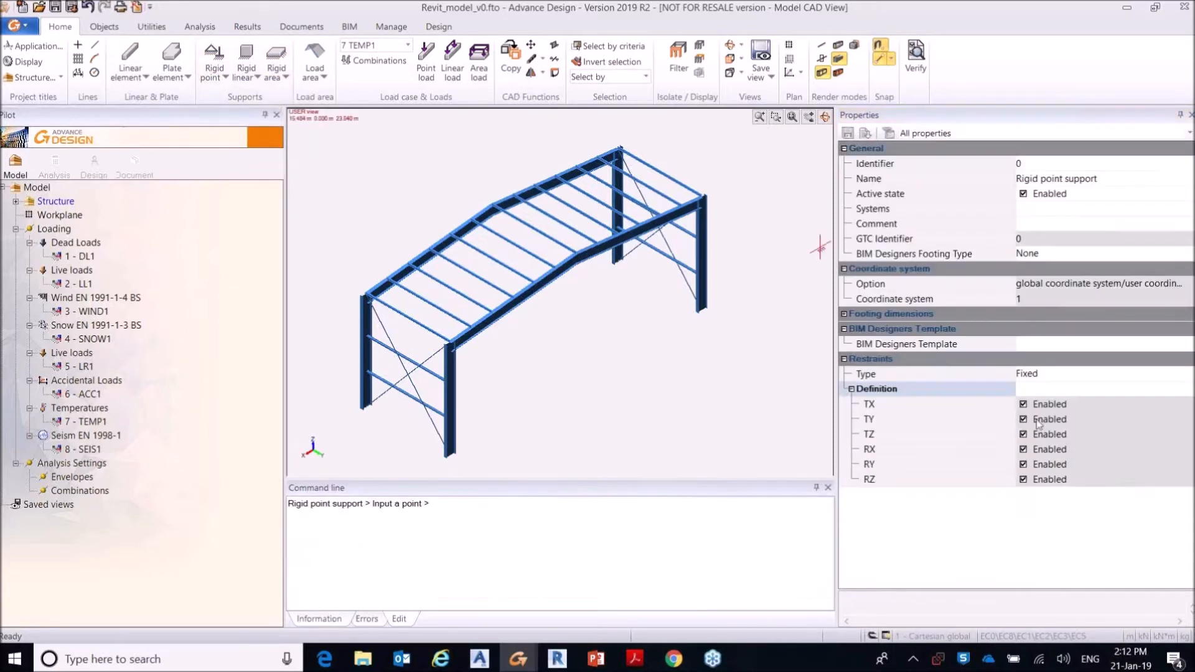
click(1189, 375)
click(1189, 376)
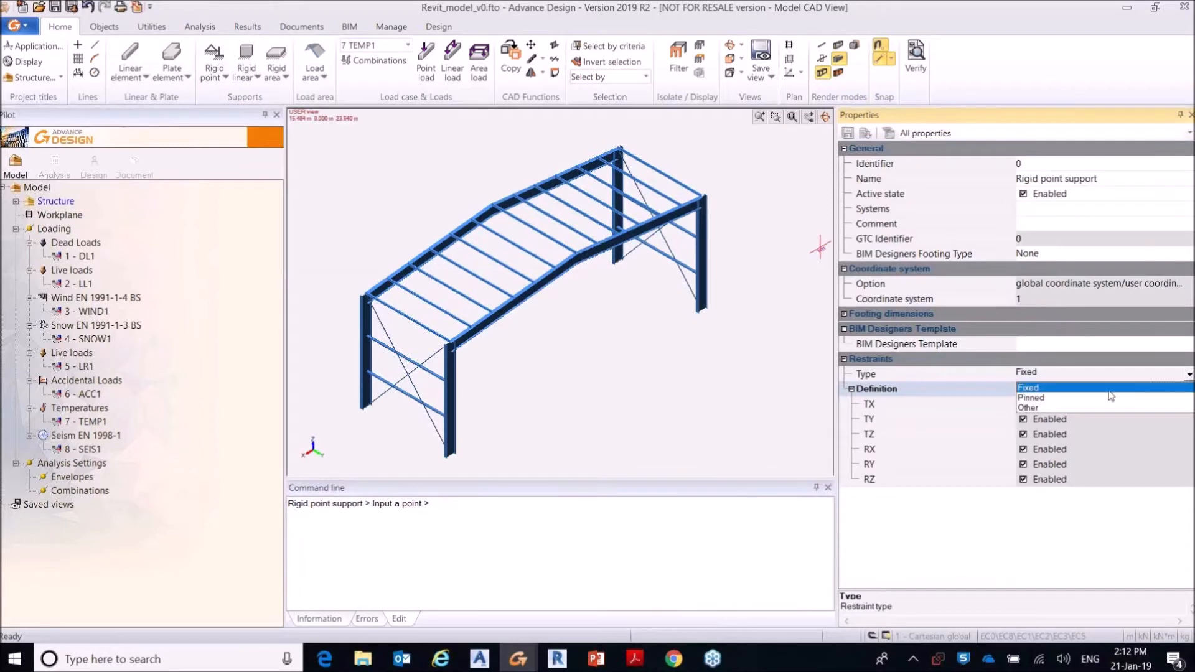
click(1063, 400)
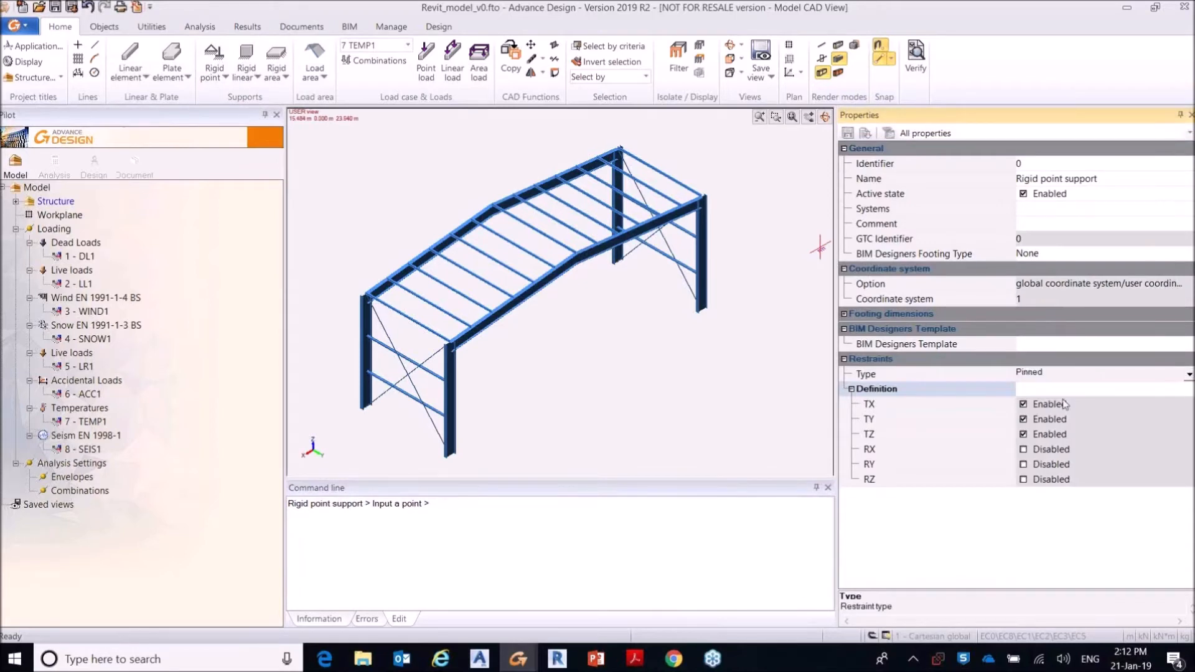
click(366, 409)
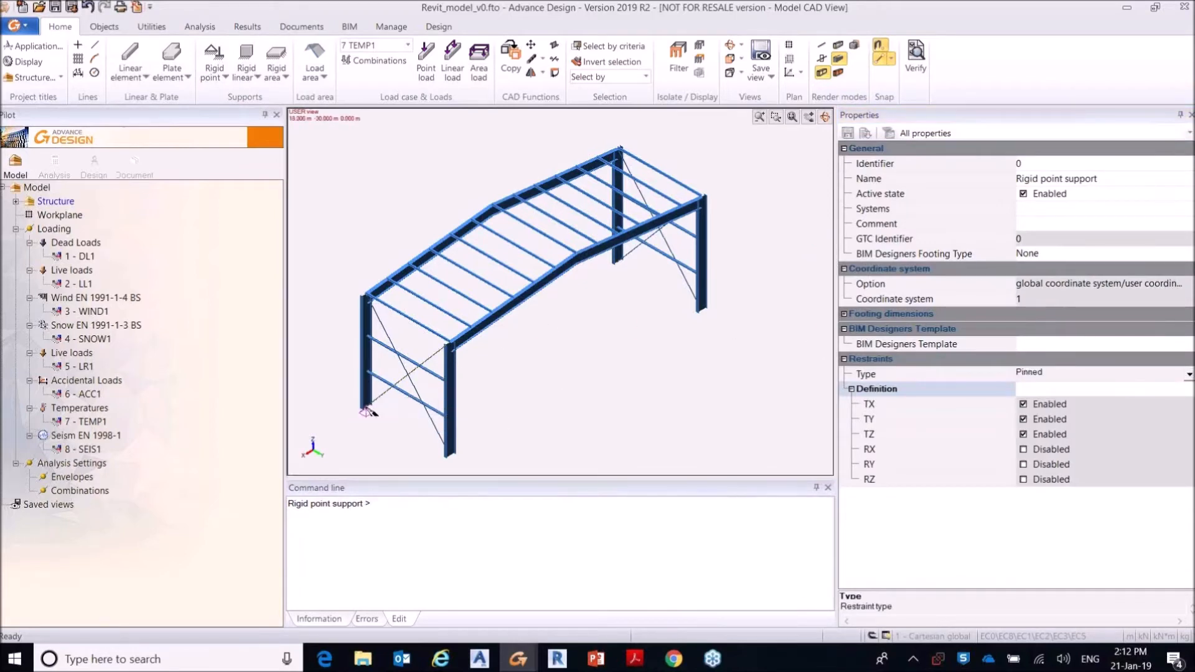
click(449, 459)
click(617, 265)
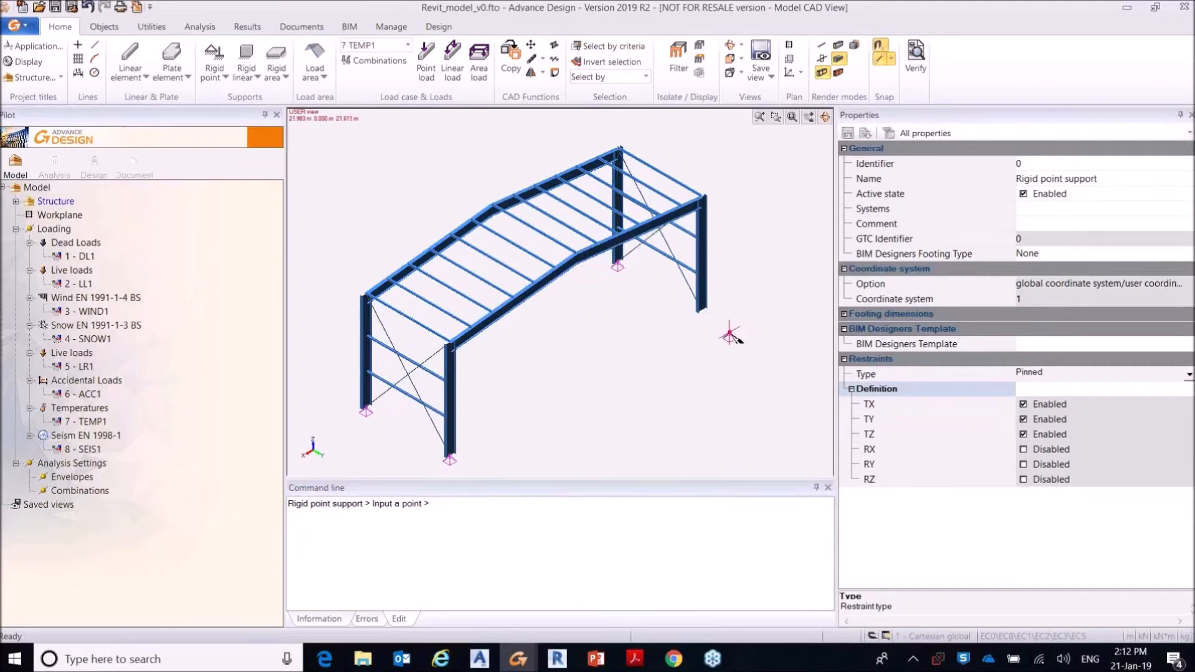
click(702, 310)
key(Escape)
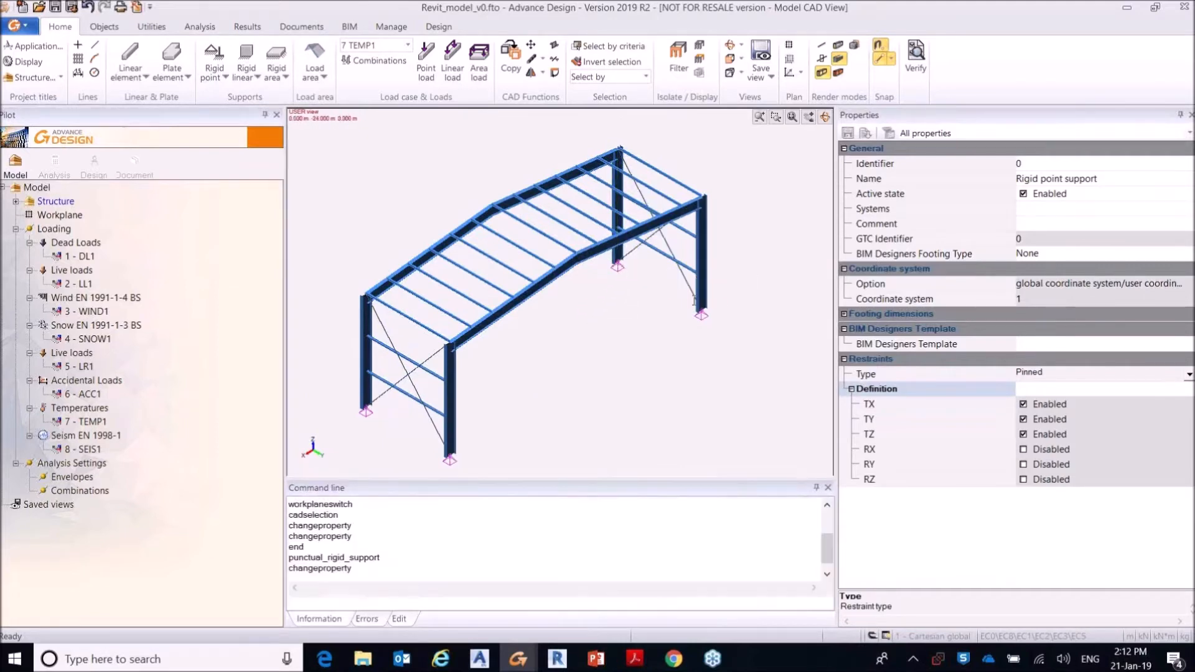
Step: Check the restraint properties of the rigid point supports in the model and in the Structure tree, and clear the selection
click(617, 273)
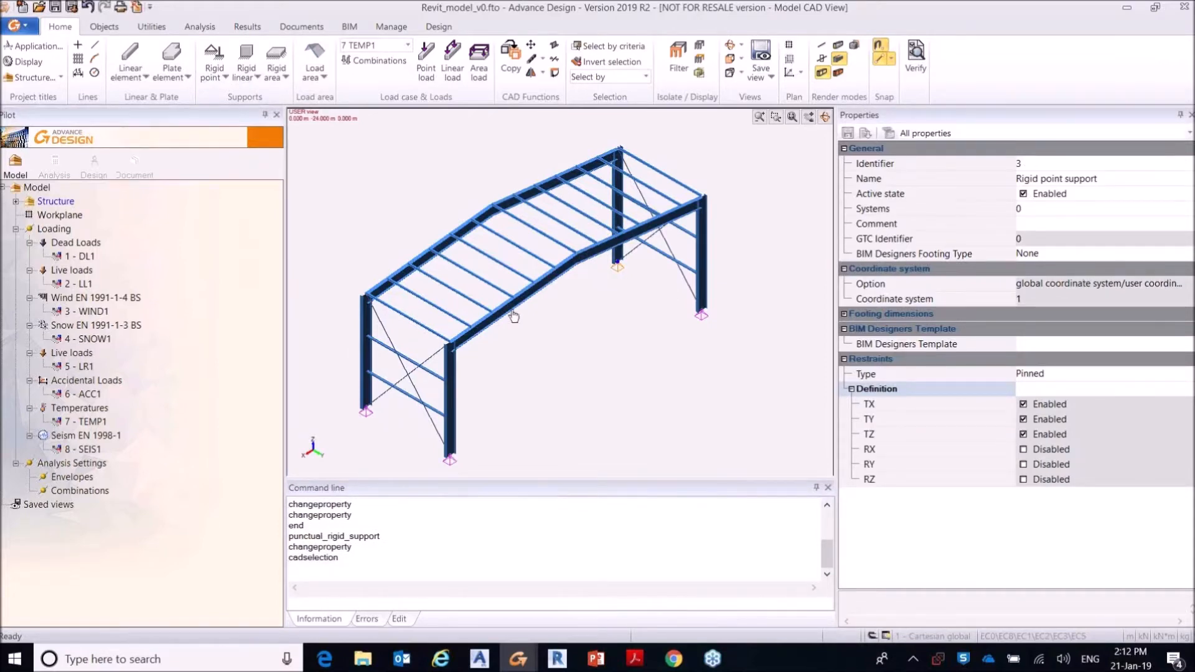
key(Escape)
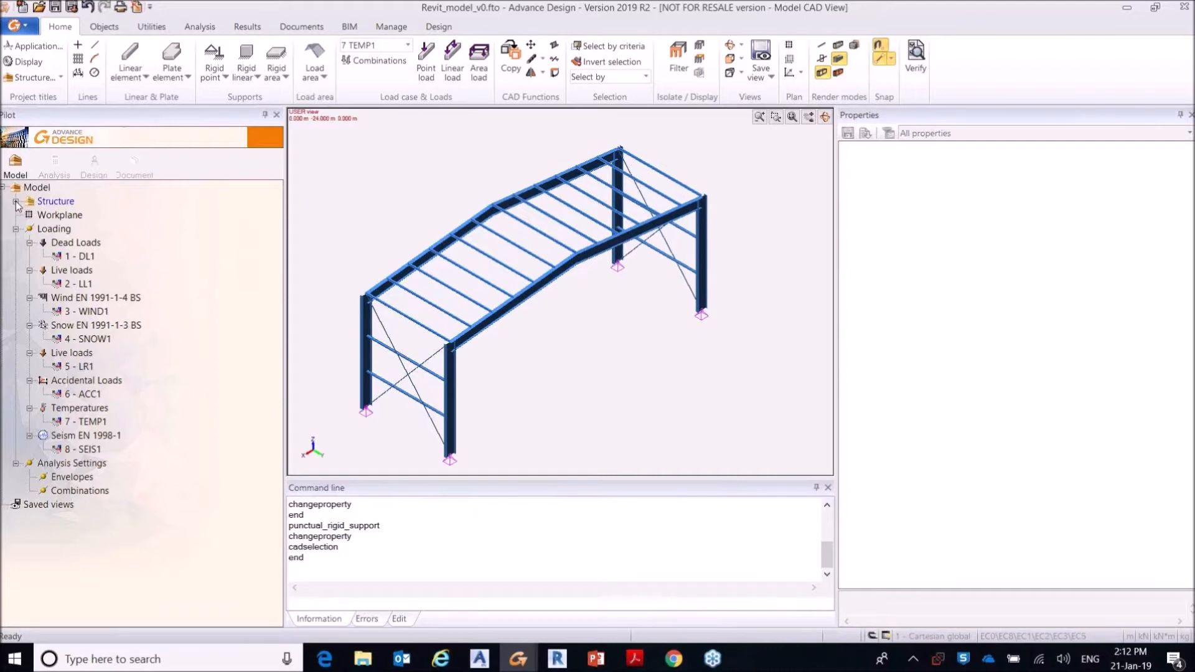
click(16, 202)
click(94, 228)
click(94, 243)
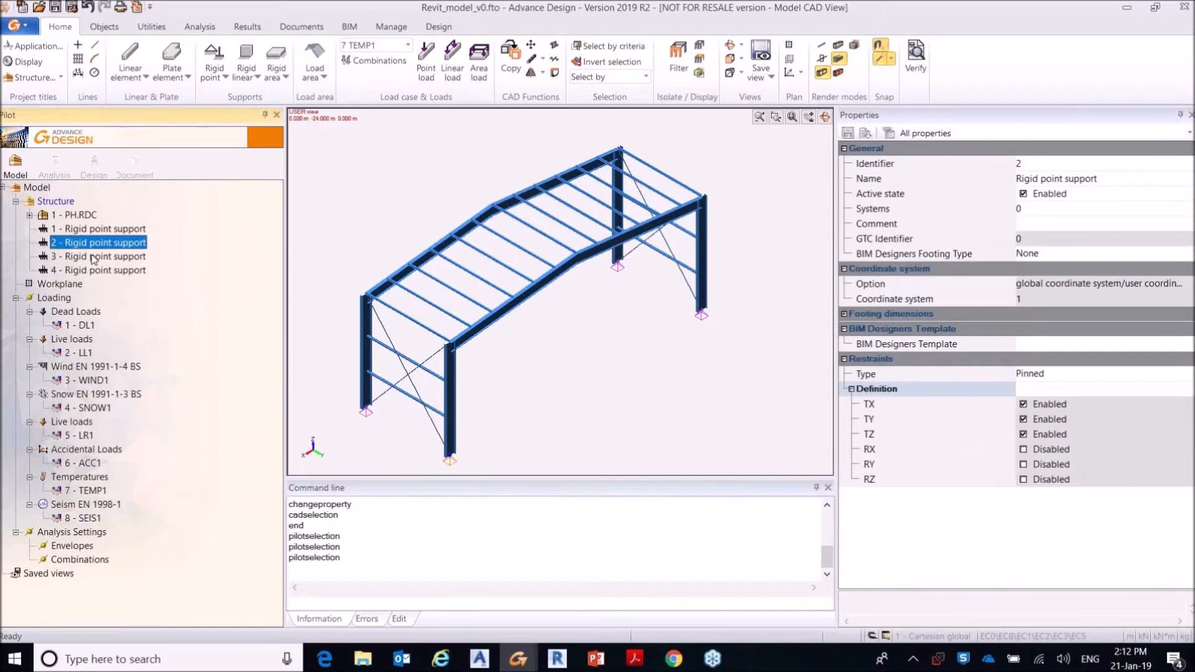
click(93, 257)
click(98, 272)
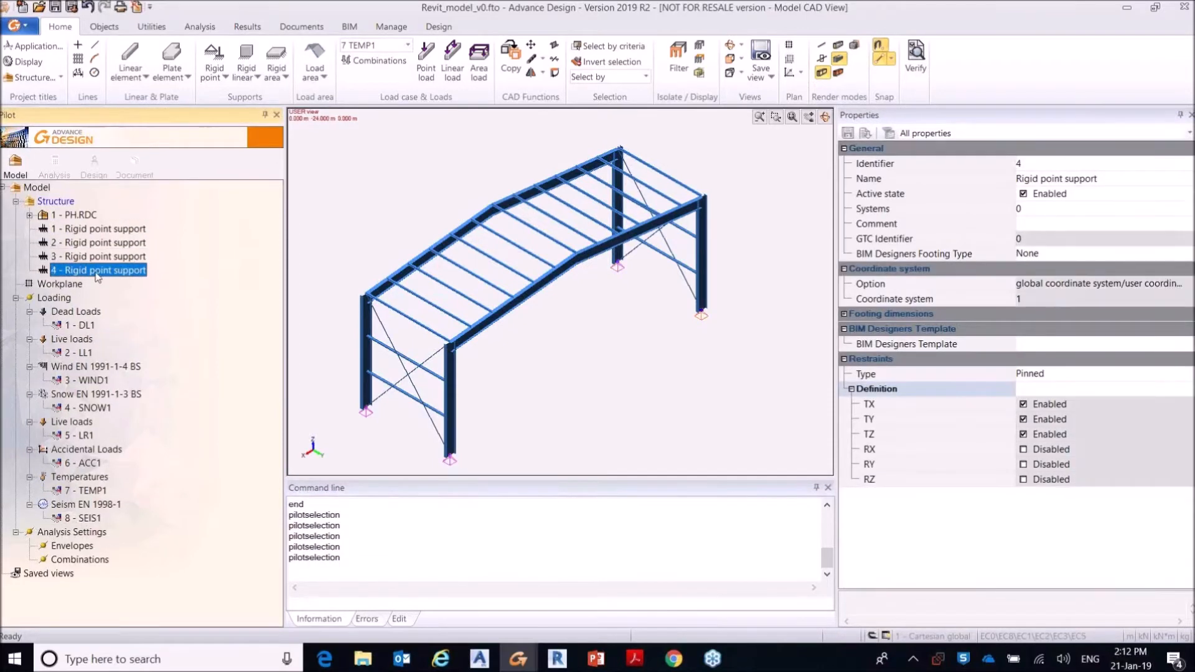
click(412, 225)
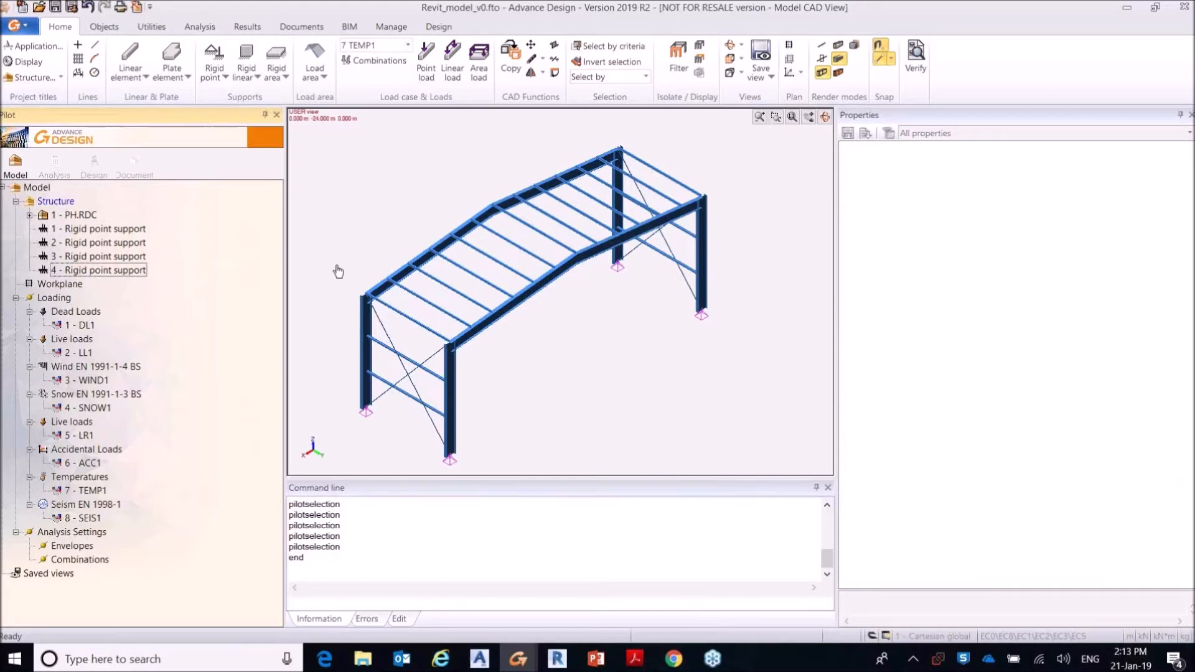
Step: Create an area load in live load case LL1 with FZ -0.6 kN over the near roof slope, from eave to ridge
click(79, 354)
right_click(78, 354)
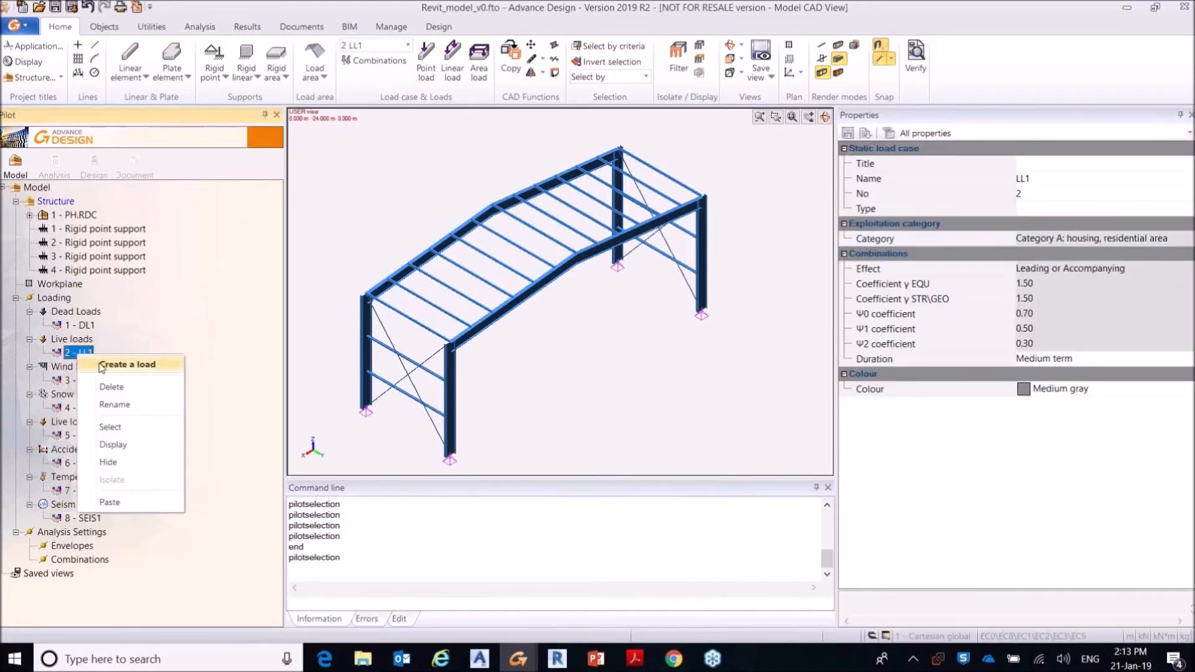
click(102, 366)
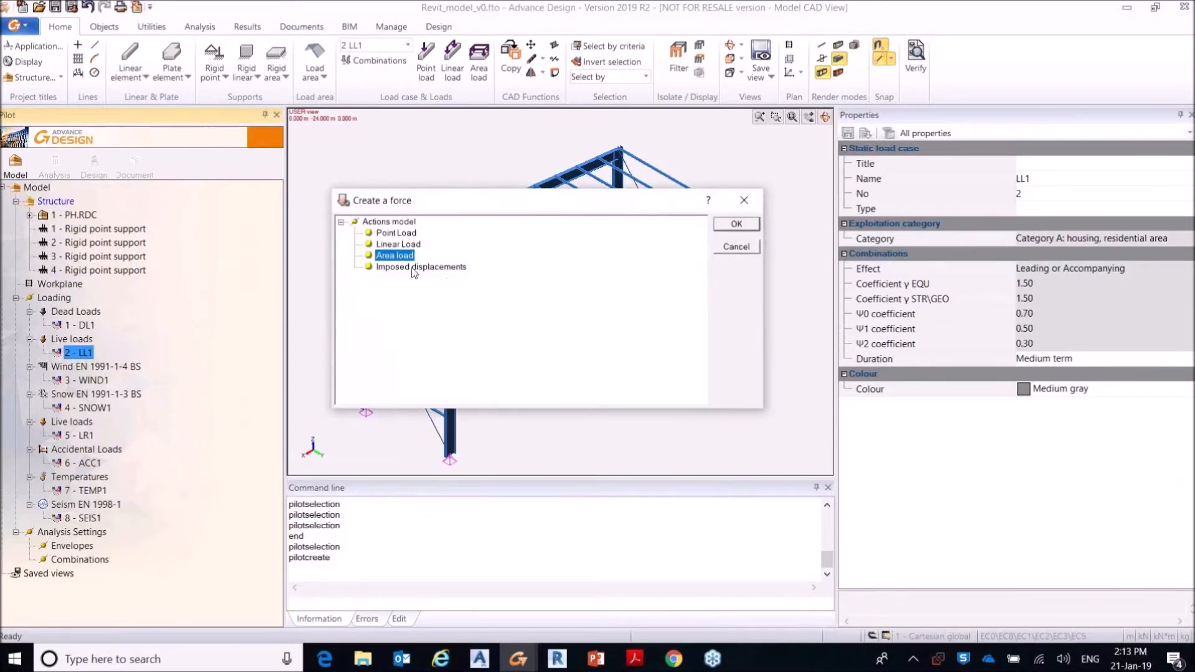
click(737, 225)
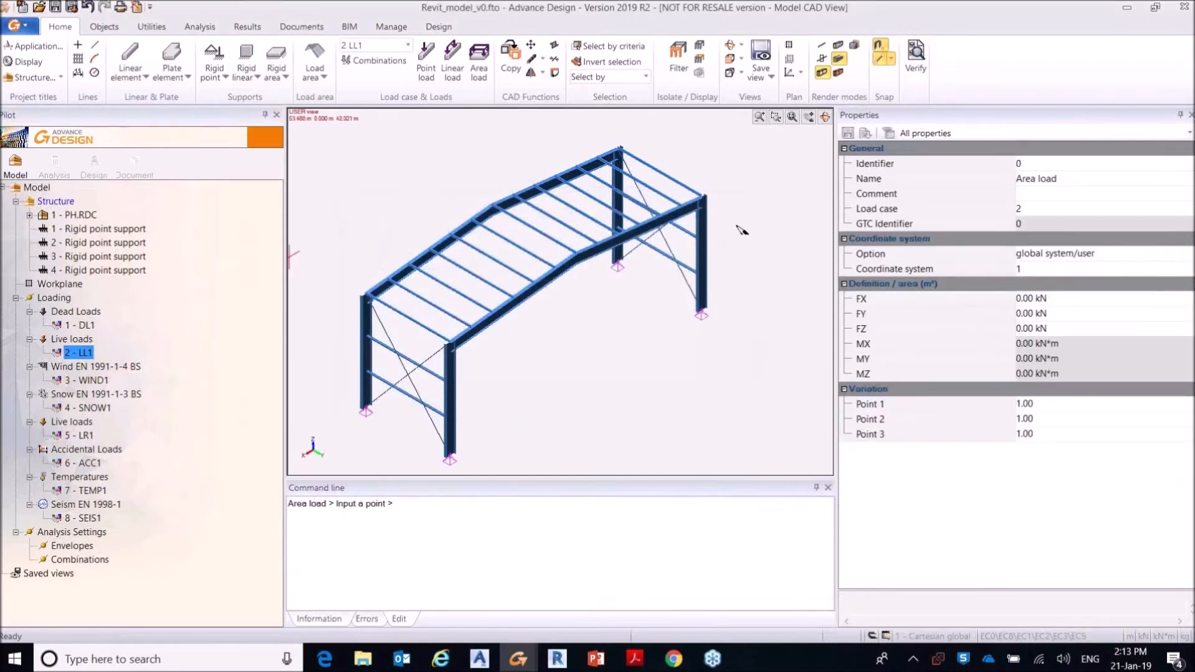
click(1026, 330)
text(-)
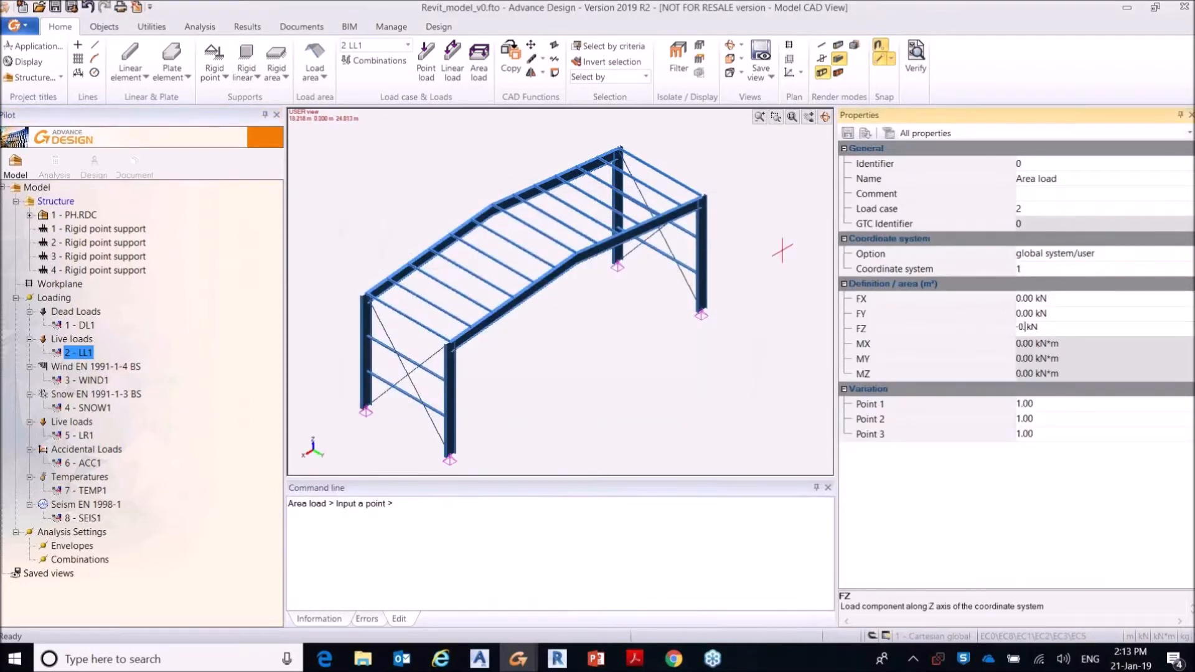
key(Return)
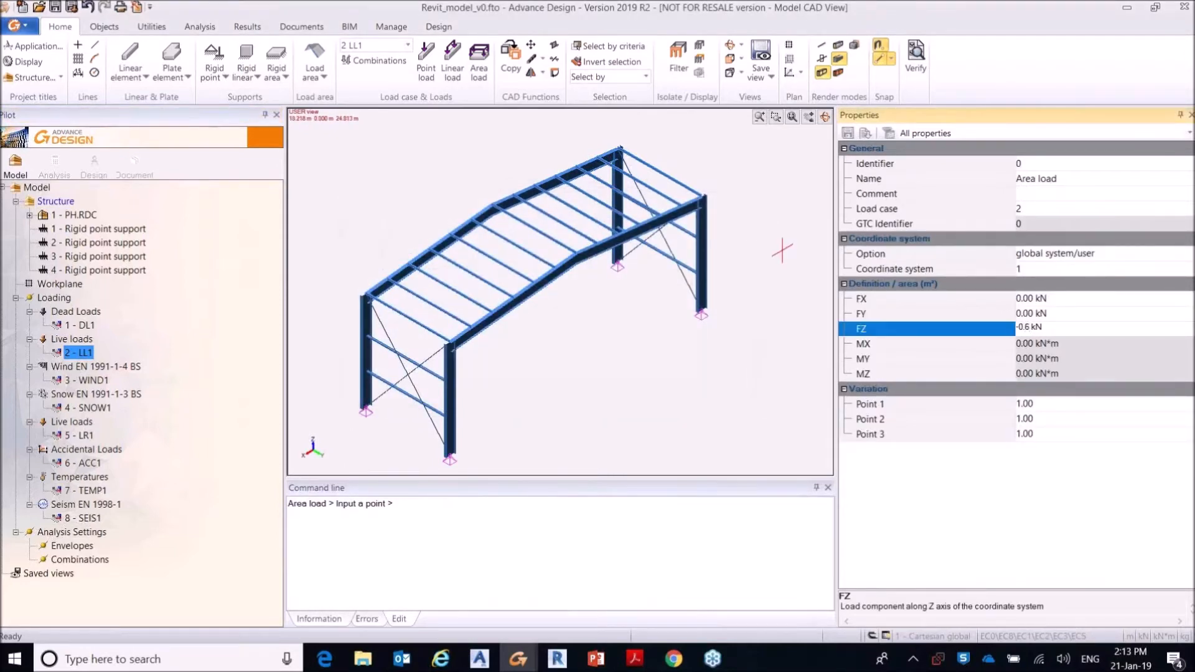
click(372, 300)
click(492, 206)
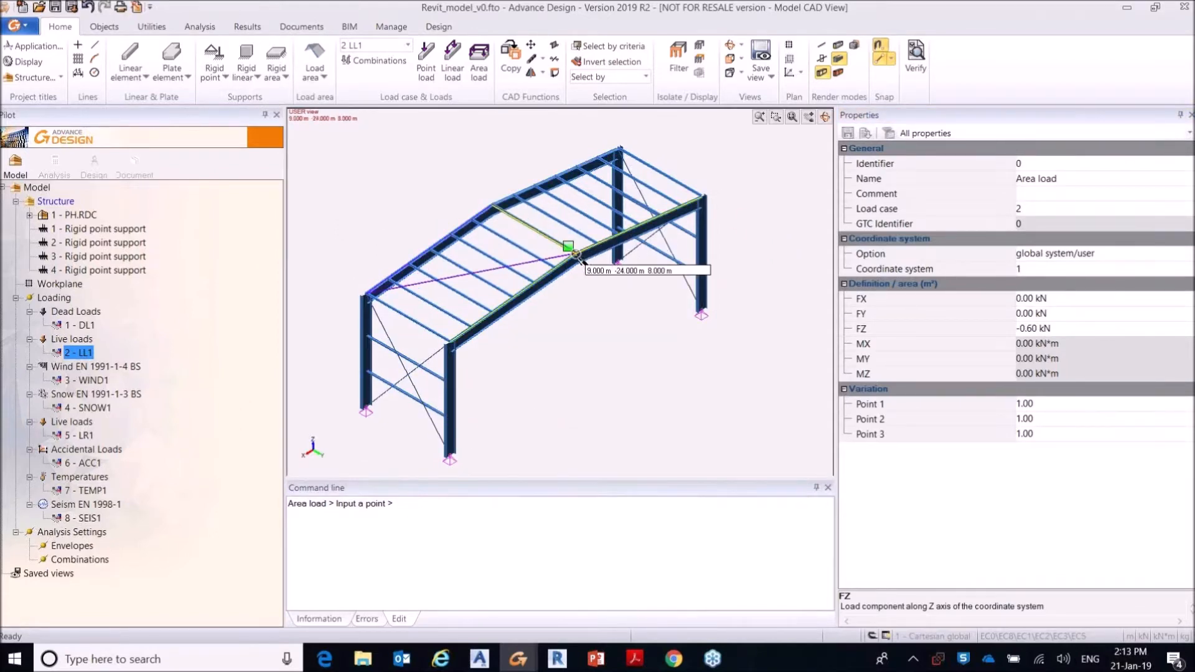
click(577, 255)
click(449, 341)
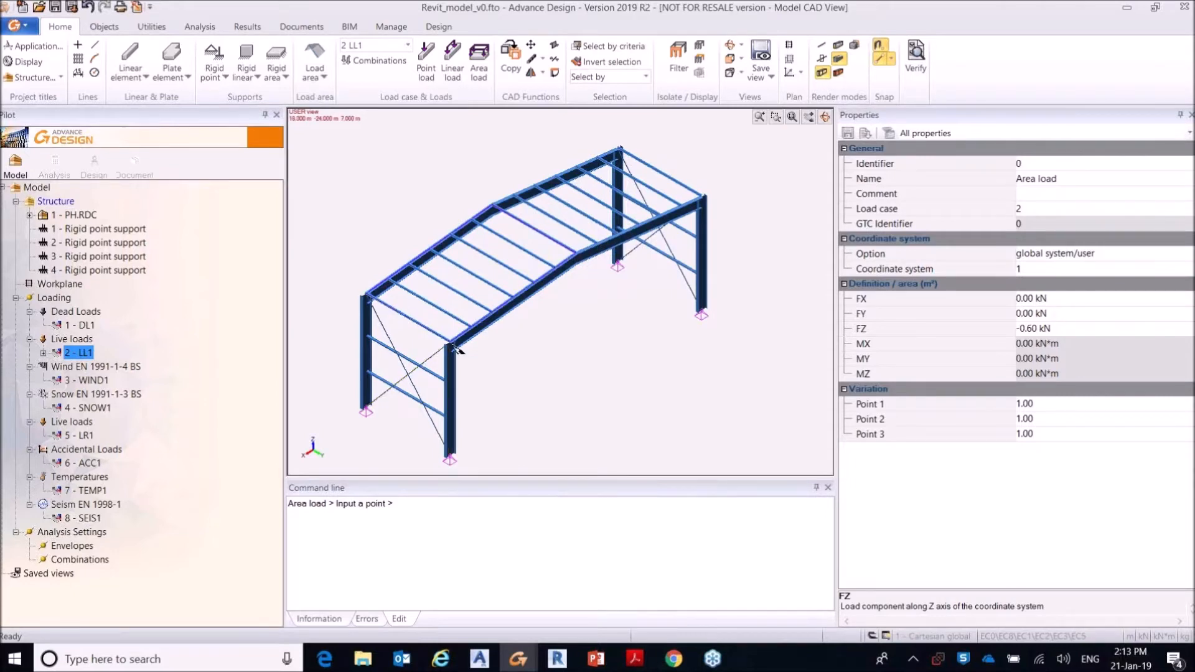
click(618, 150)
click(701, 198)
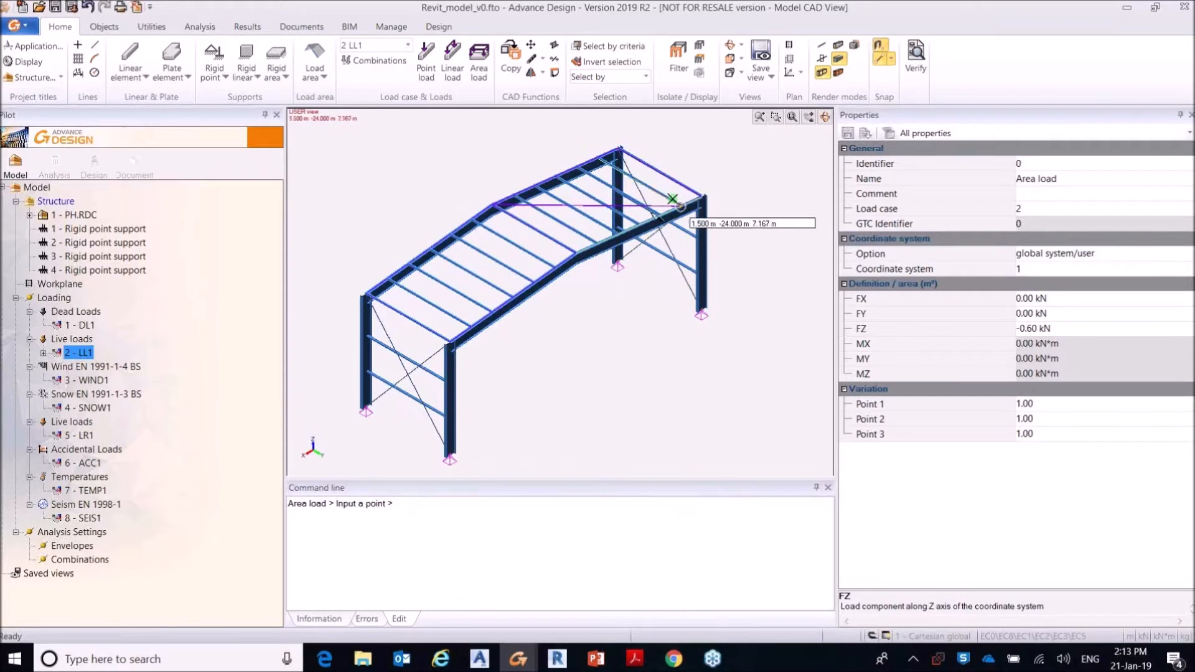
click(575, 254)
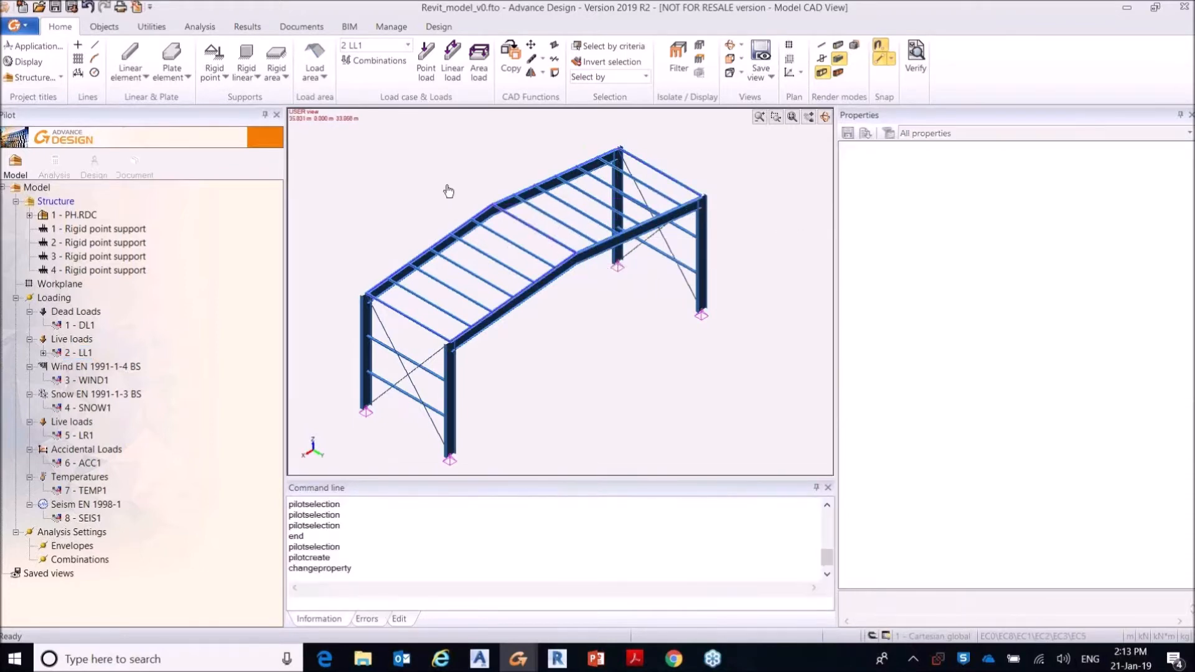
Step: Autoscale the displayed loads and inspect the near-slope area load under live load case LL1
right_click(447, 186)
click(509, 443)
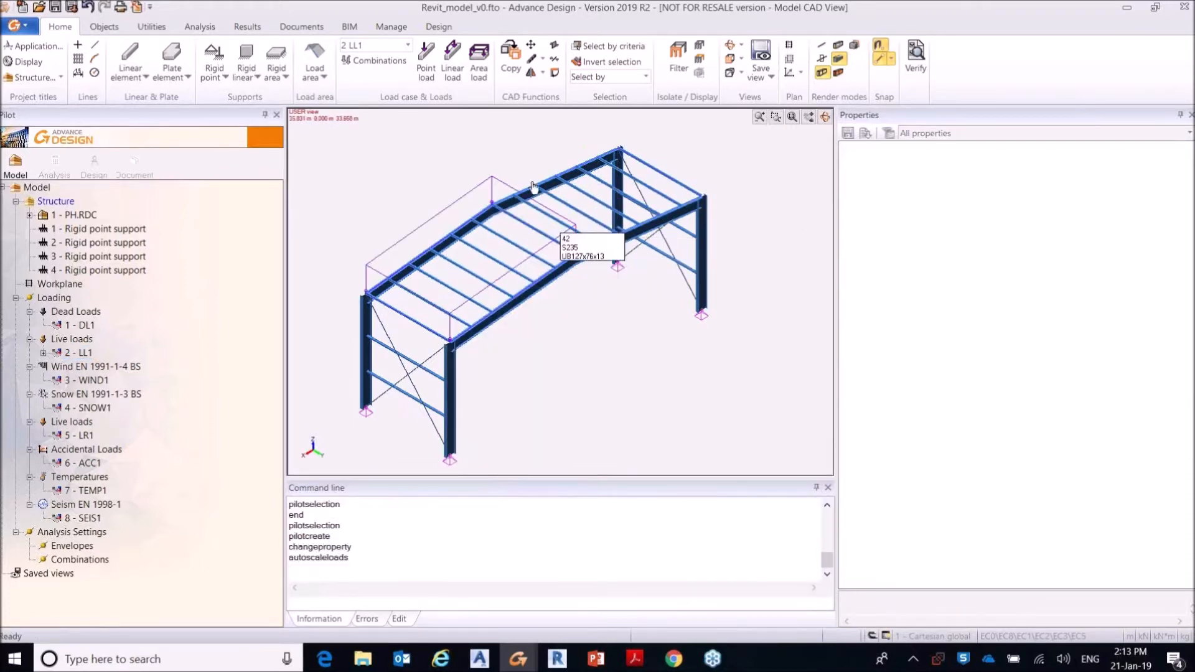
click(43, 353)
click(119, 366)
right_click(119, 368)
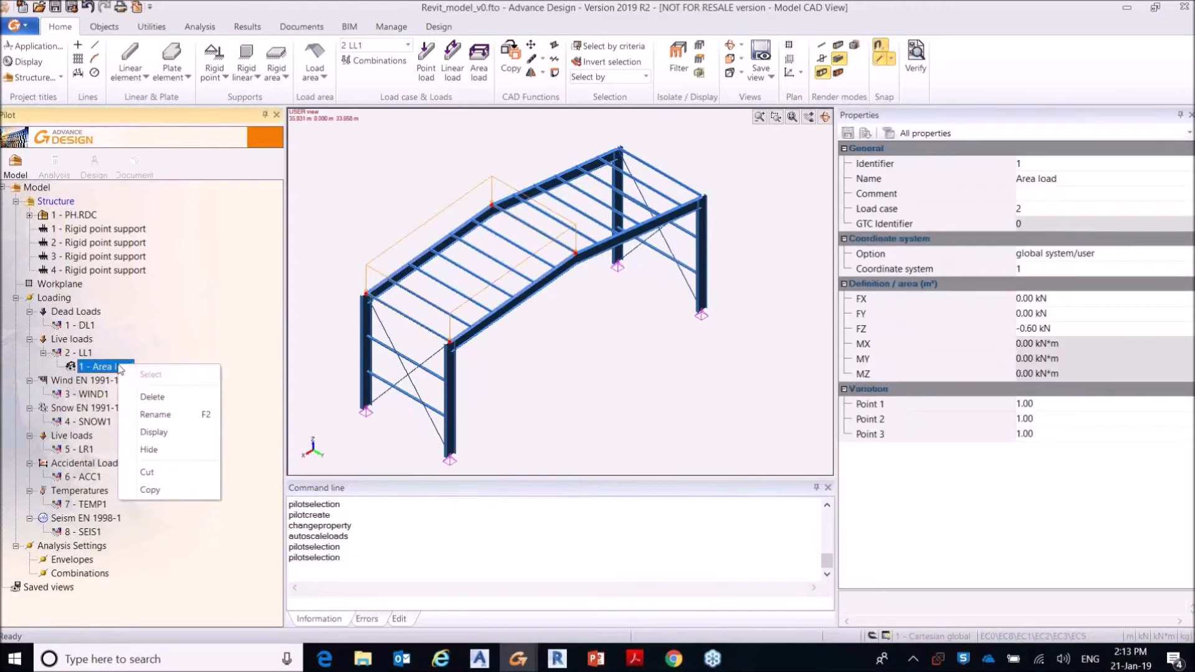
key(Escape)
click(87, 353)
right_click(90, 355)
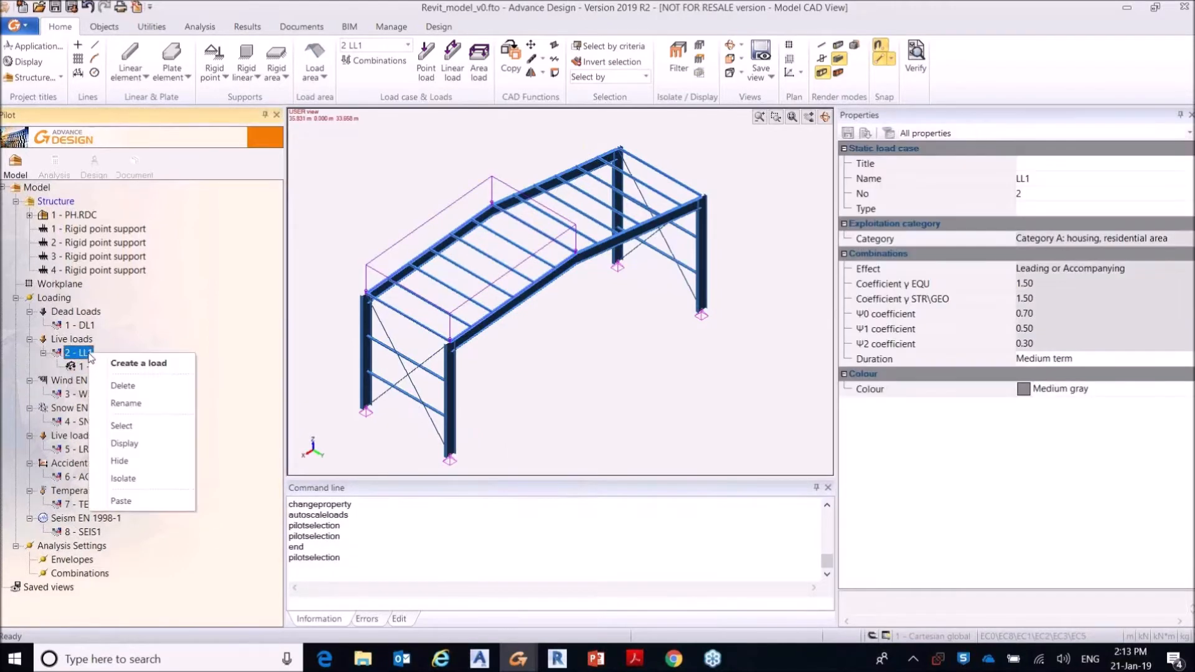
click(124, 368)
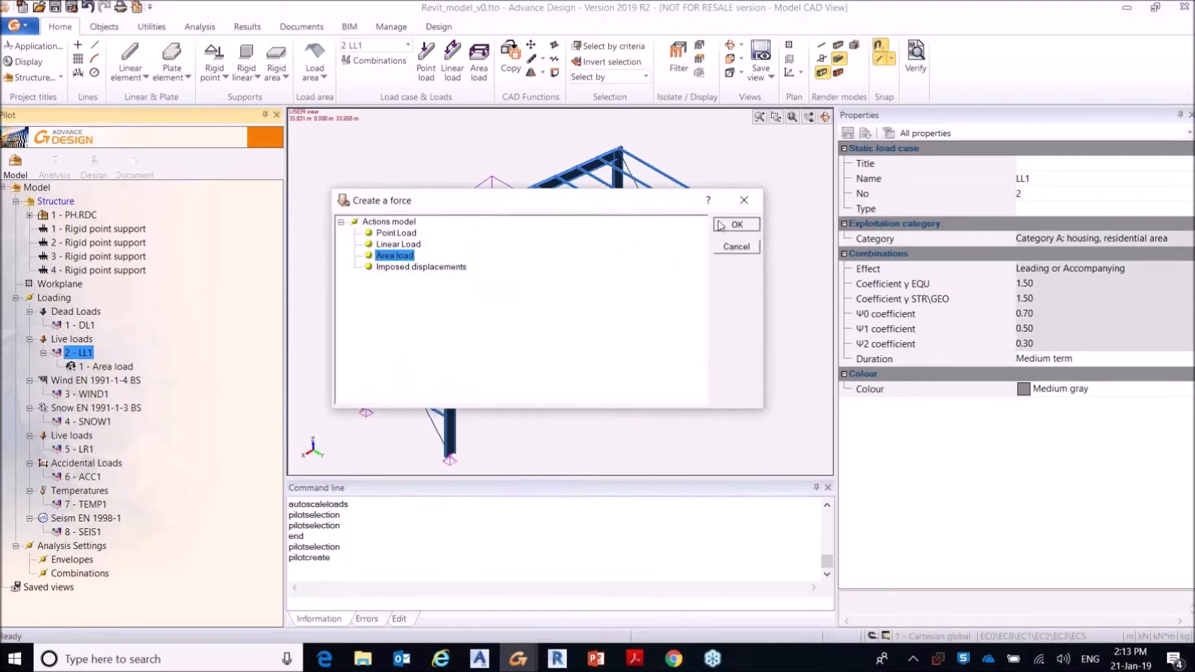
click(736, 224)
click(492, 204)
click(619, 149)
click(702, 198)
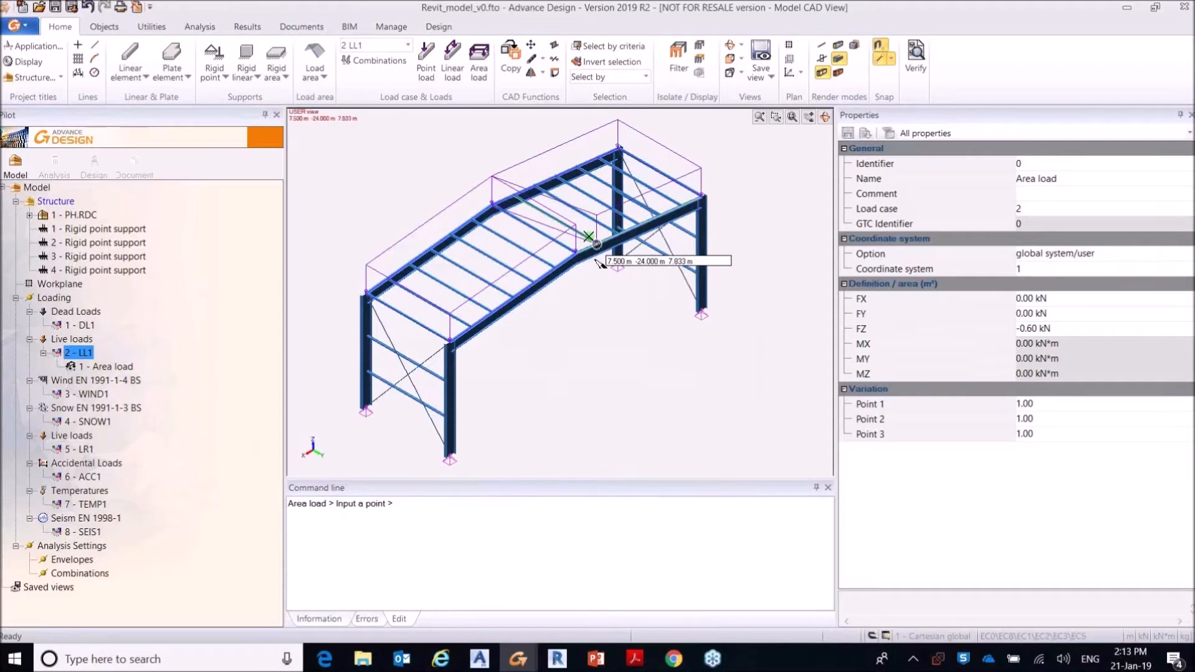
click(576, 254)
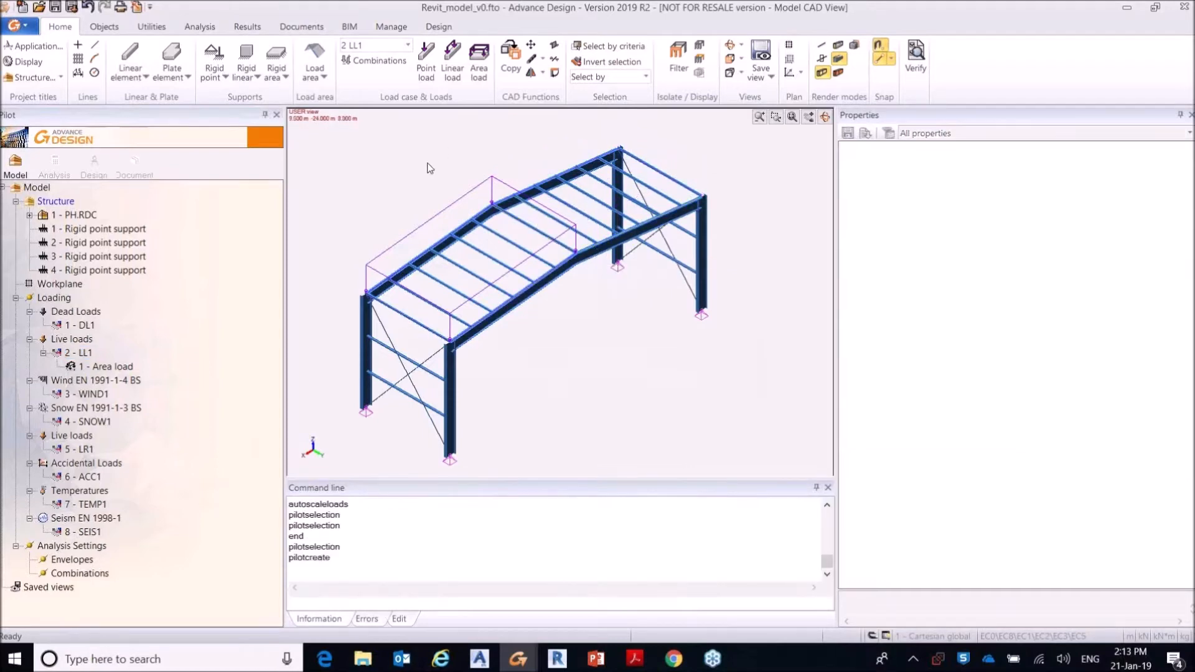
Step: Create an area load in load case LL1 with FZ -0.60 kN over the far roof slope, from eave to ridge
click(105, 367)
right_click(105, 367)
click(78, 353)
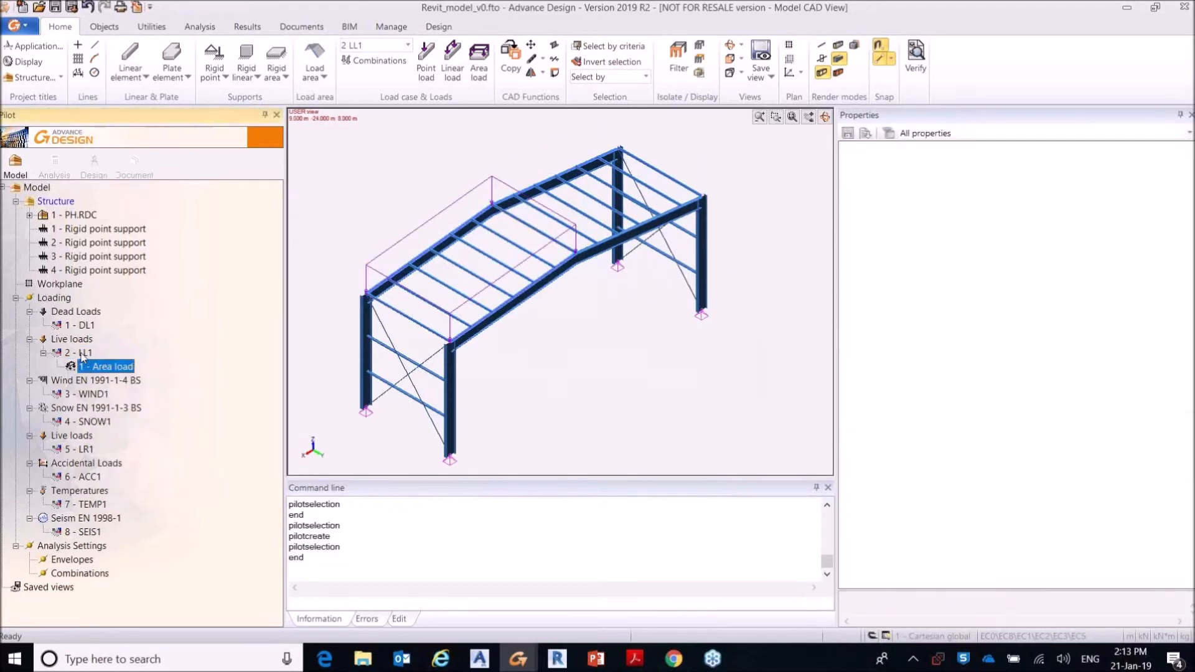
right_click(79, 353)
click(131, 362)
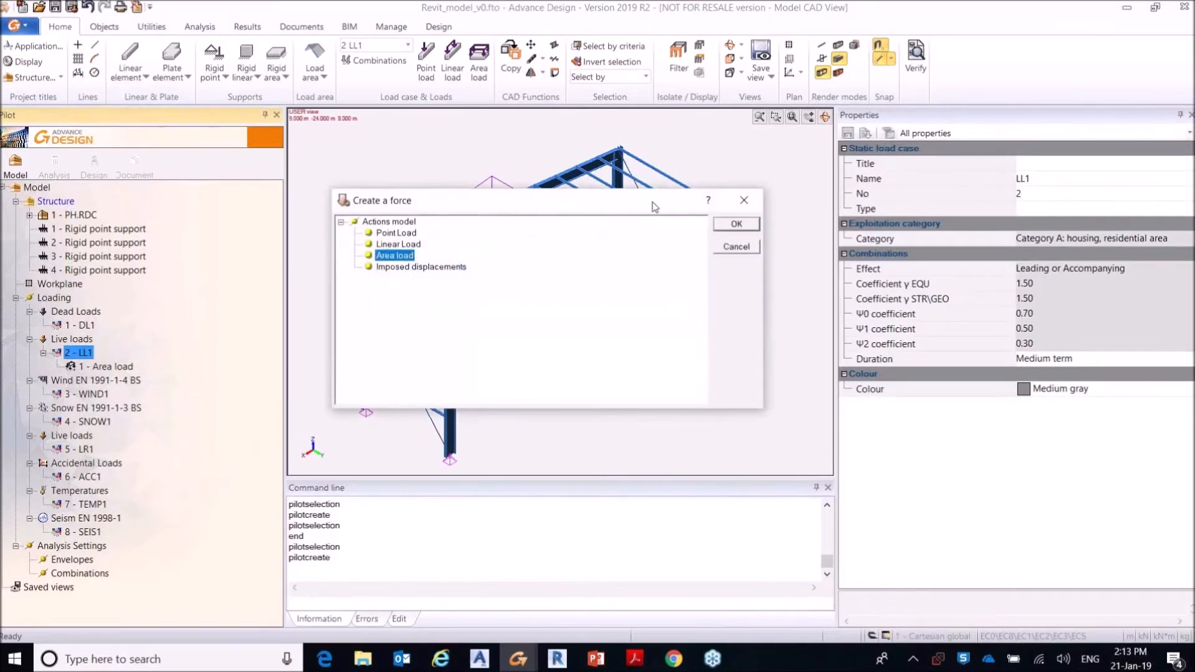
key(Return)
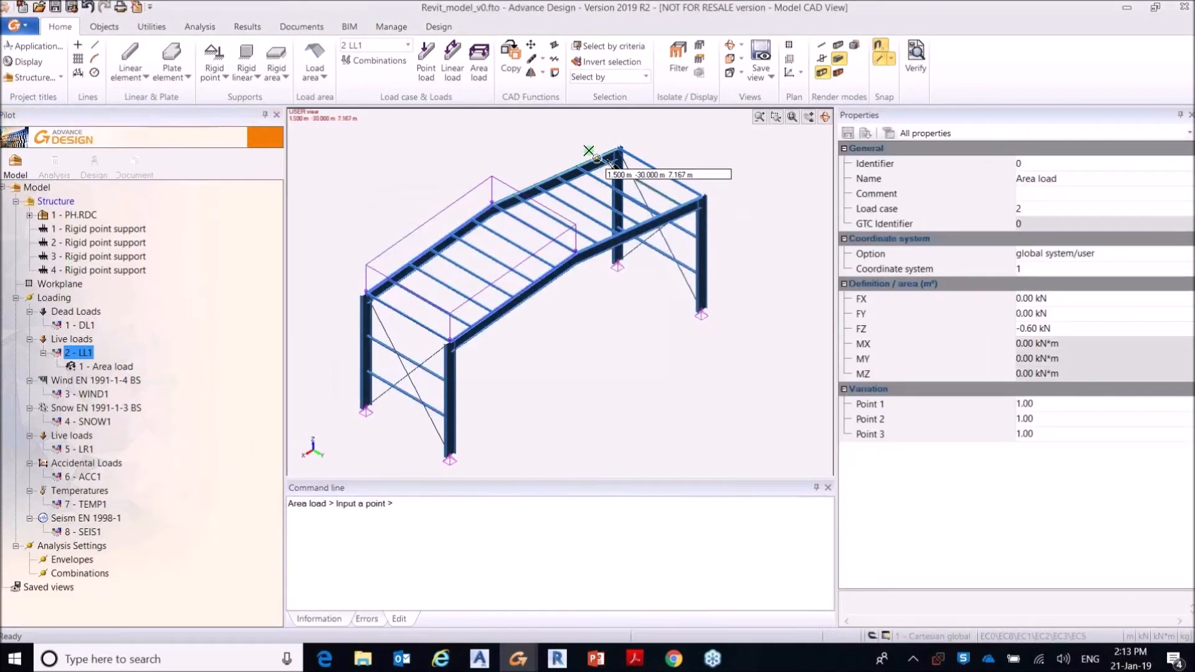
click(618, 149)
click(702, 198)
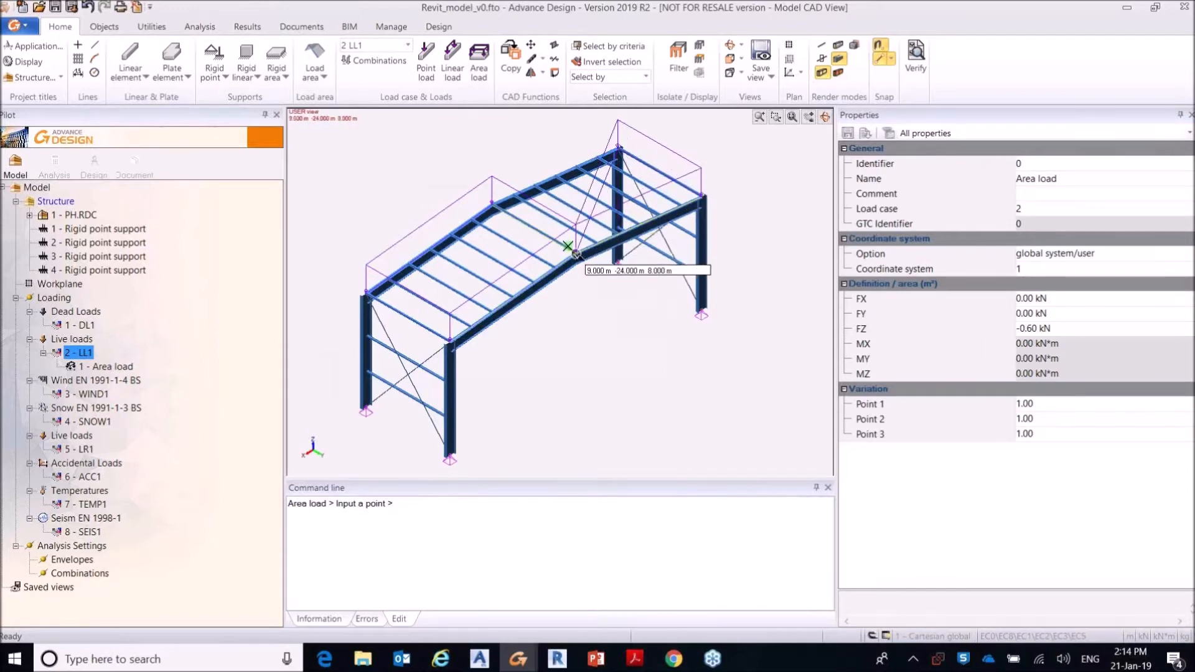
click(577, 254)
click(491, 205)
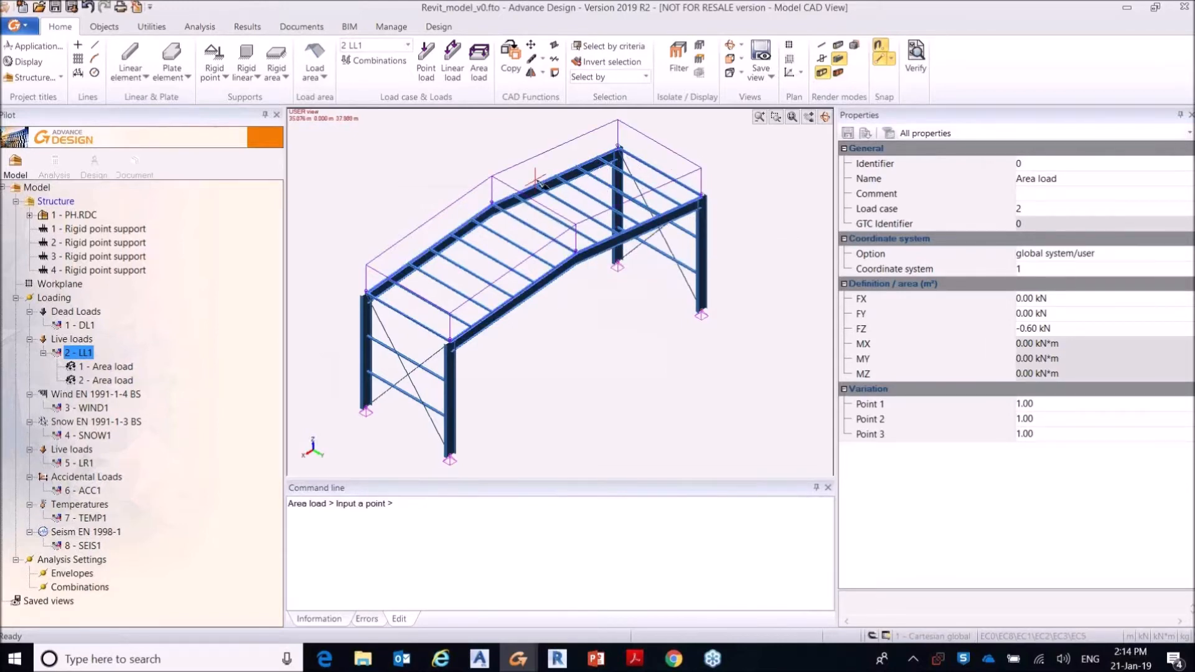
key(Escape)
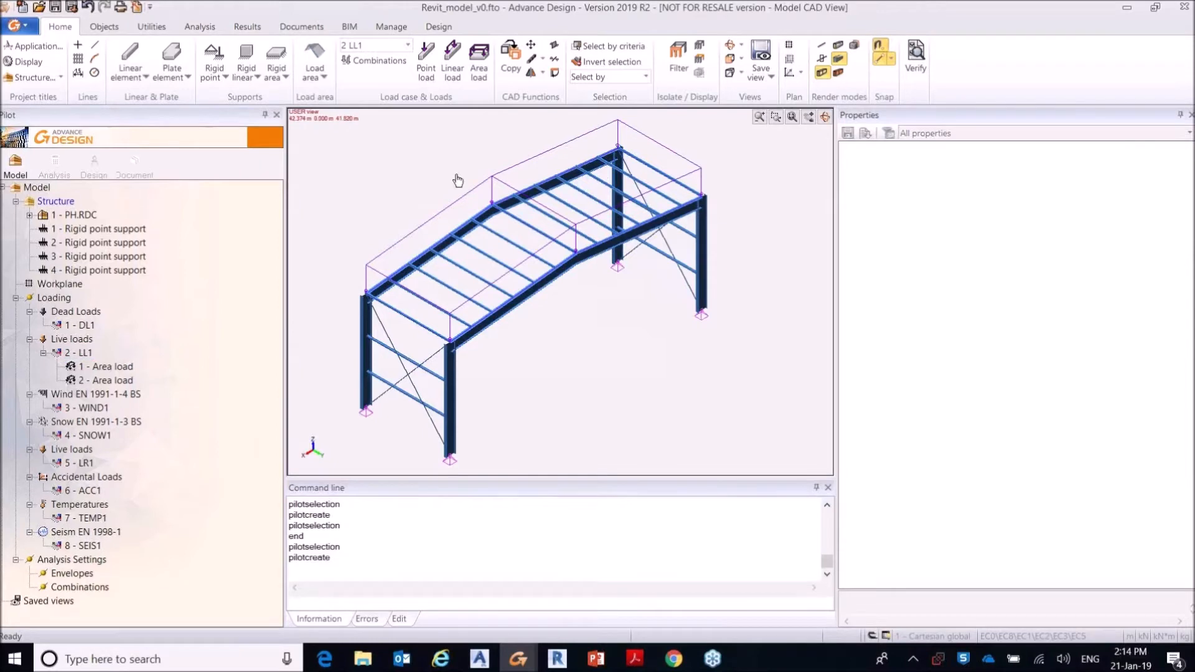
Step: Check the properties of both roof area loads in the Loading tree and the model, and clear the selection
click(123, 368)
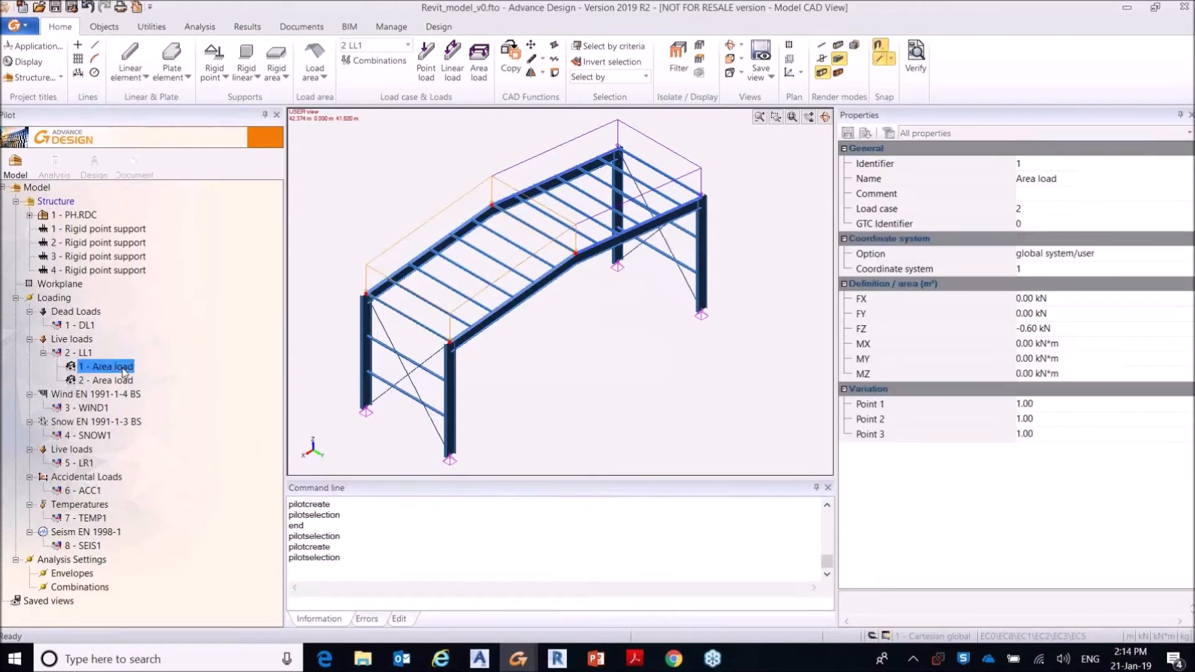
click(119, 380)
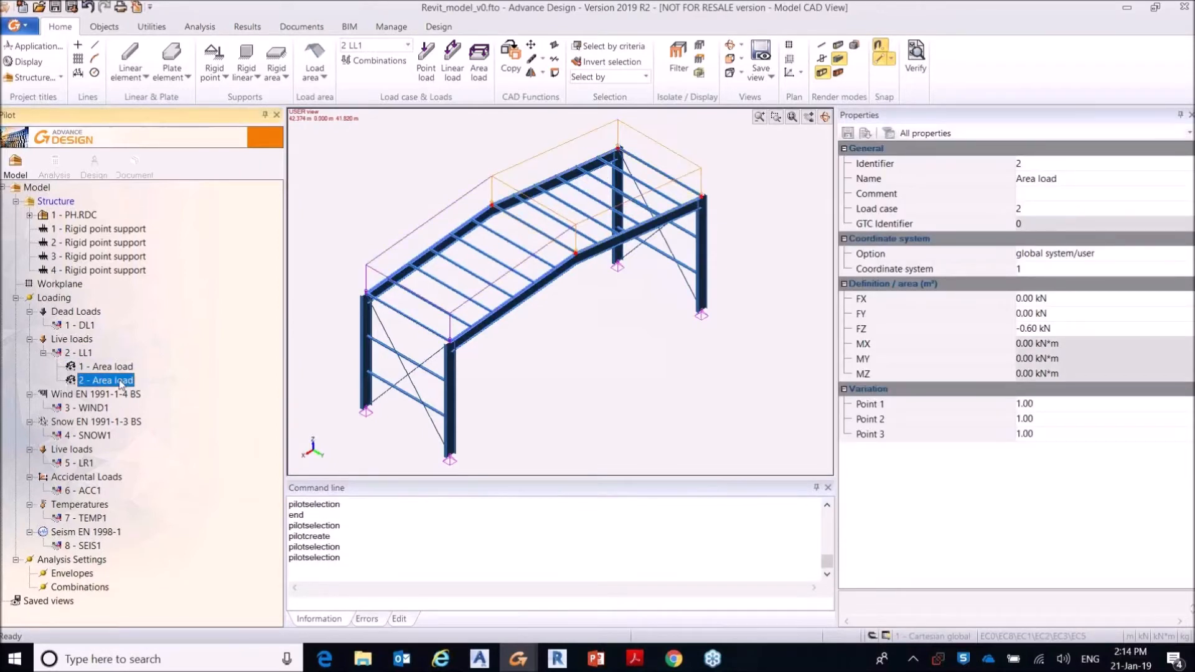
click(388, 232)
click(436, 223)
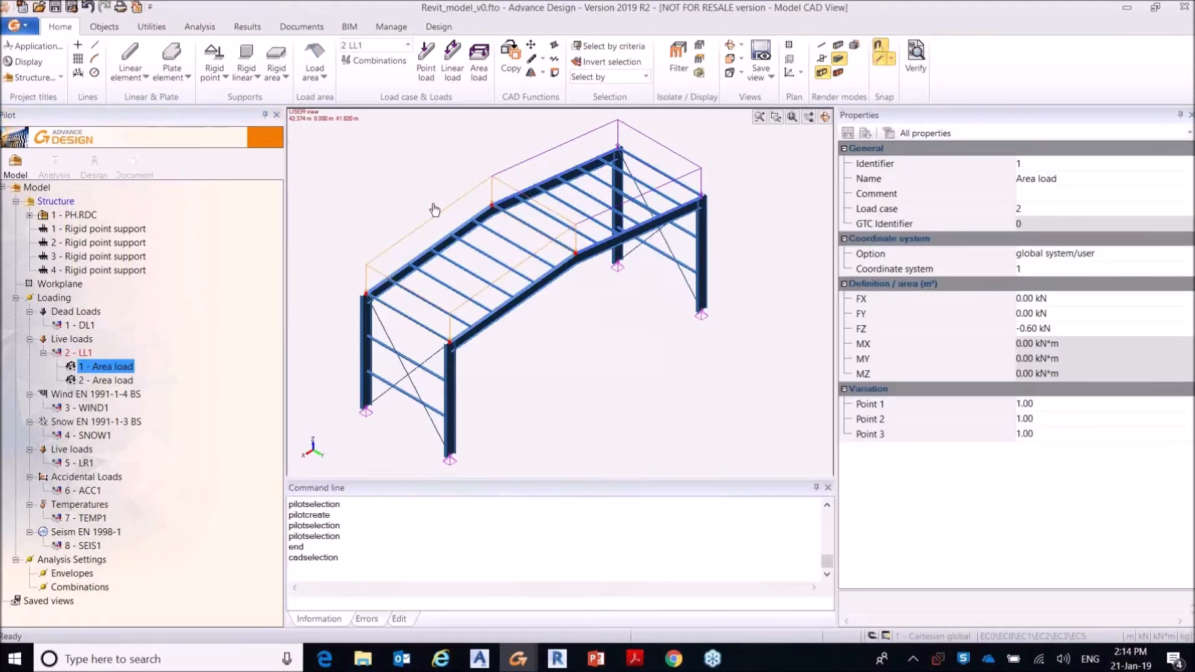
key(Escape)
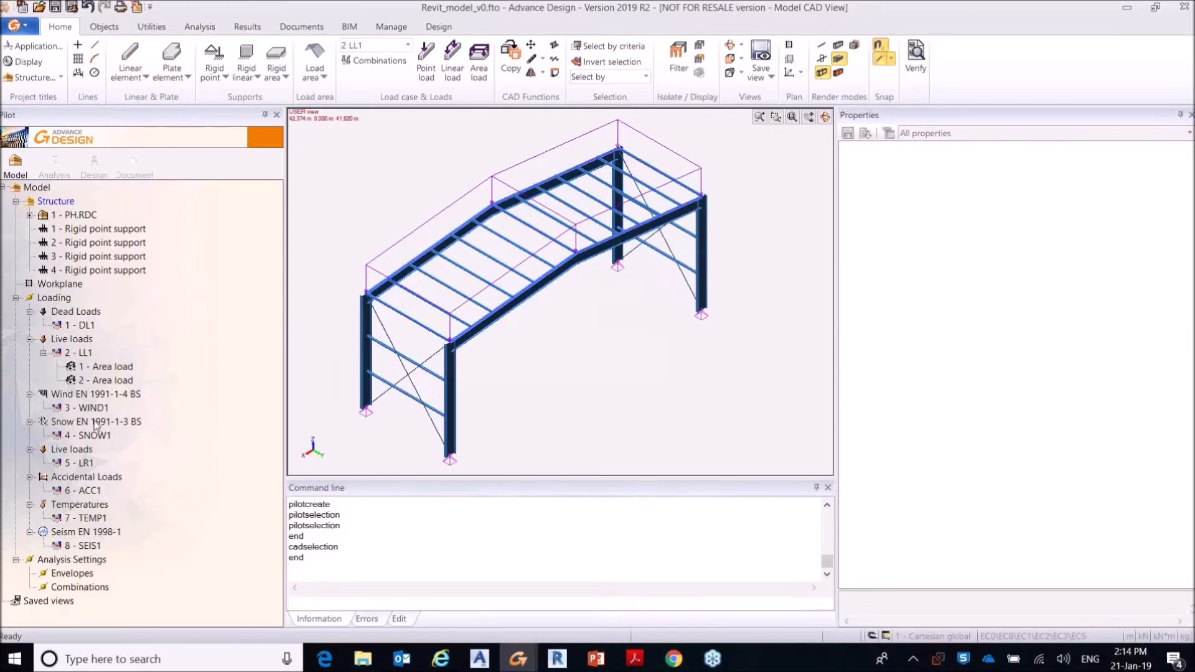
Step: Create a load area over the near portal frame, outlined through its column bases, eaves and ridge
click(318, 83)
click(334, 98)
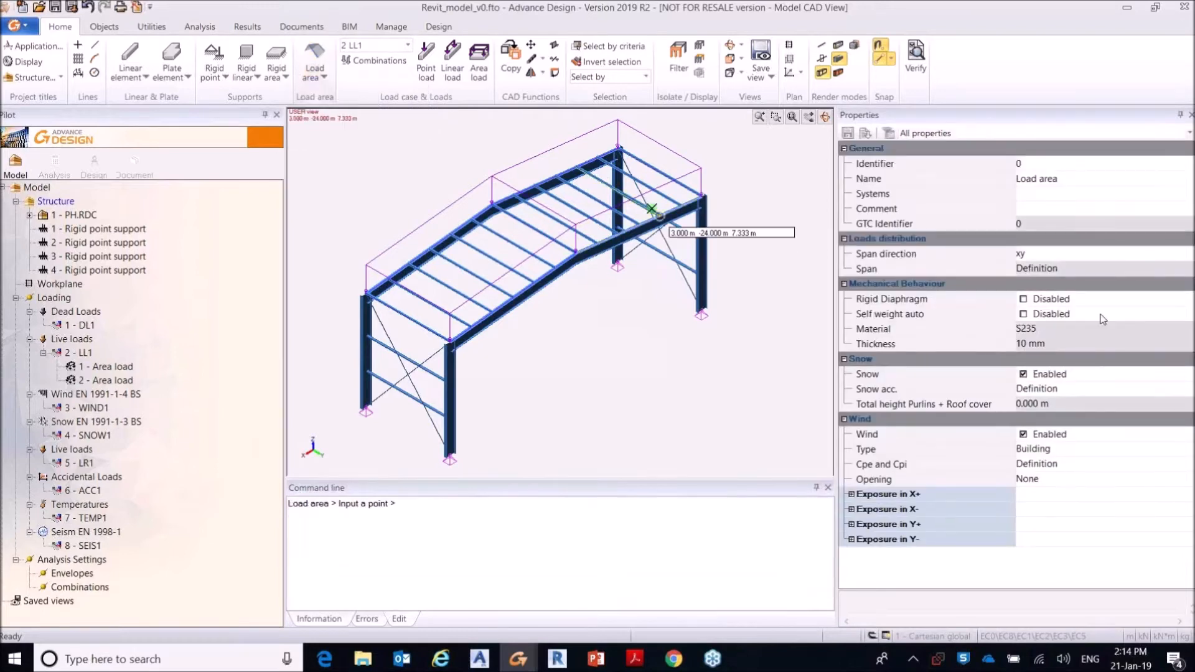
click(450, 459)
click(449, 341)
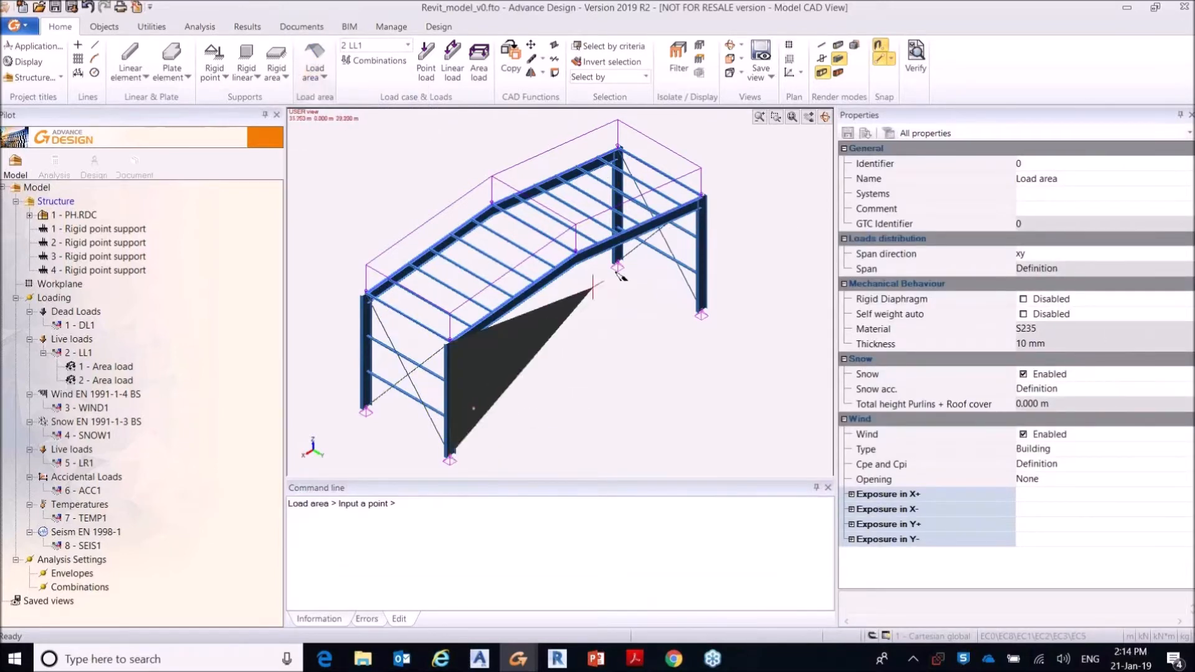
click(575, 254)
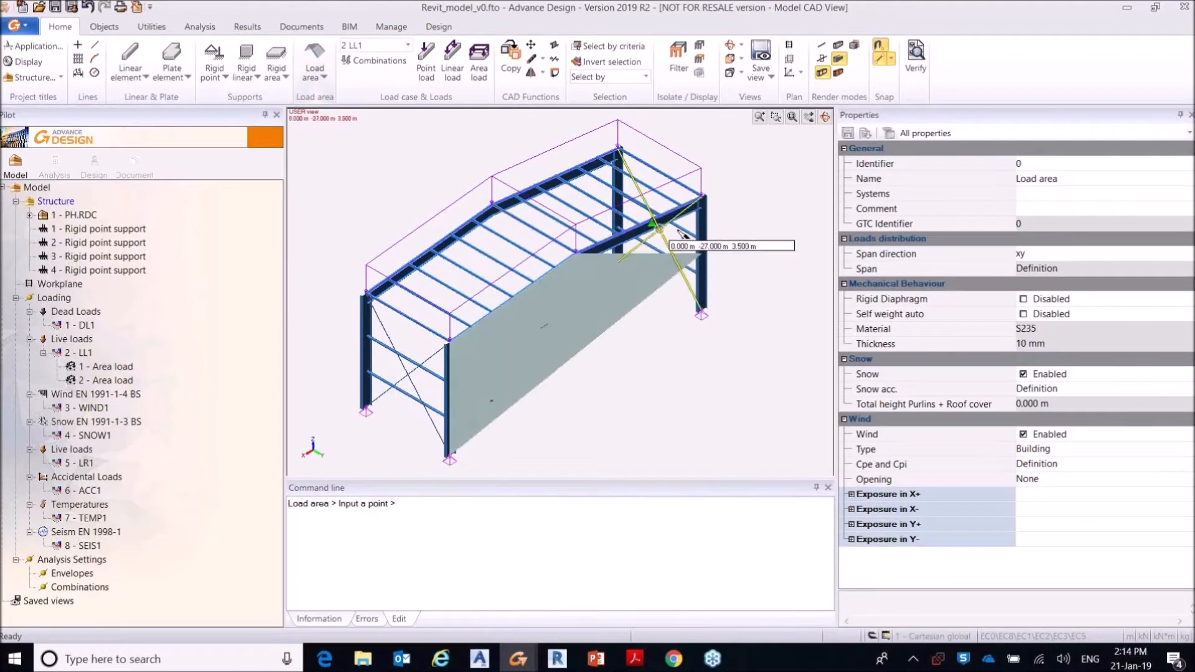
click(702, 199)
click(701, 309)
right_click(702, 311)
key(Escape)
Step: Copy the near portal frame's load area 6 m to the opposite portal frame, from column base to column base
click(507, 374)
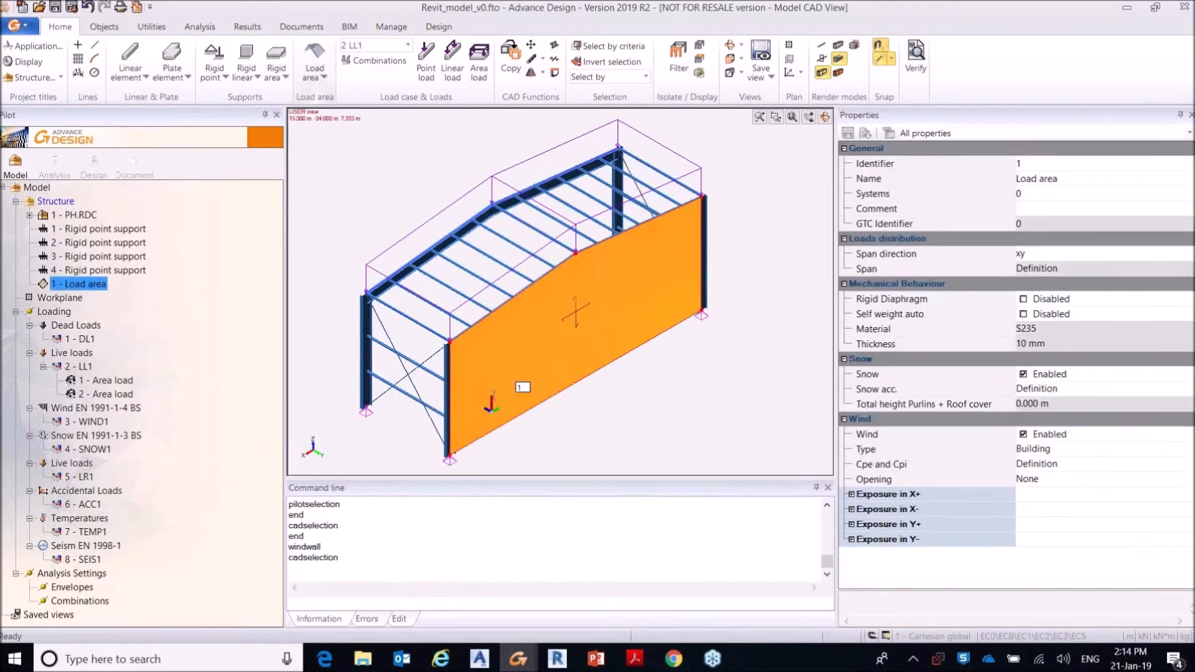
ctrl+click(450, 456)
click(366, 409)
key(Escape)
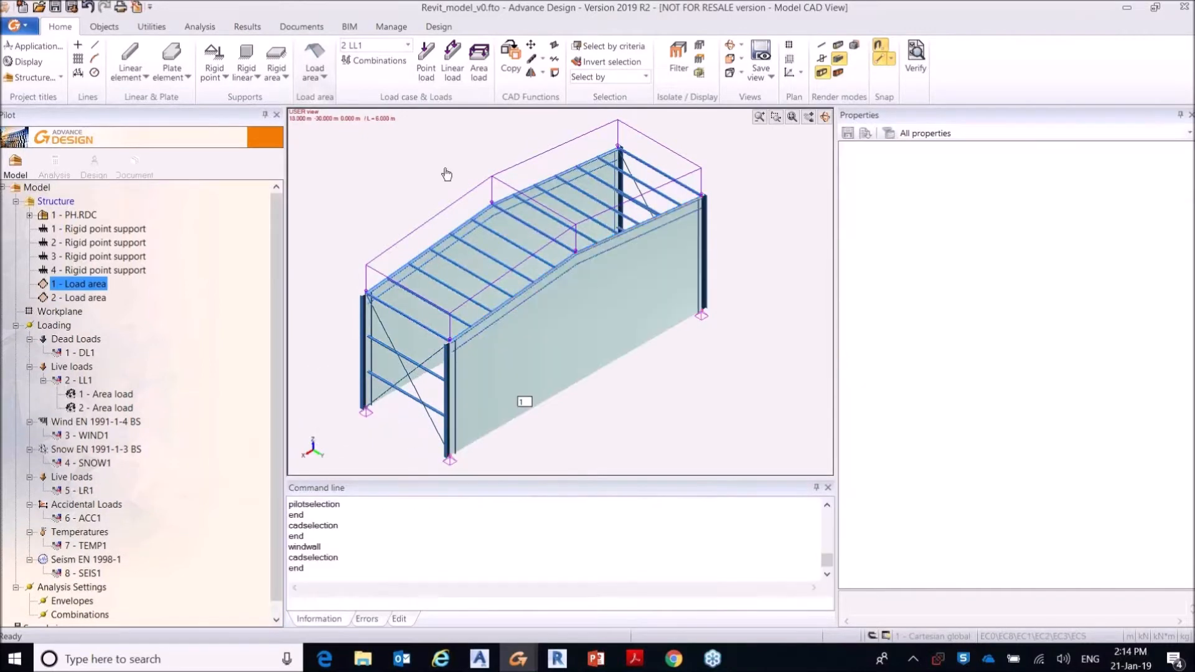
Step: Create a load area over the braced side wall under the near roof slope and copy it to the opposite side wall
click(314, 73)
click(346, 98)
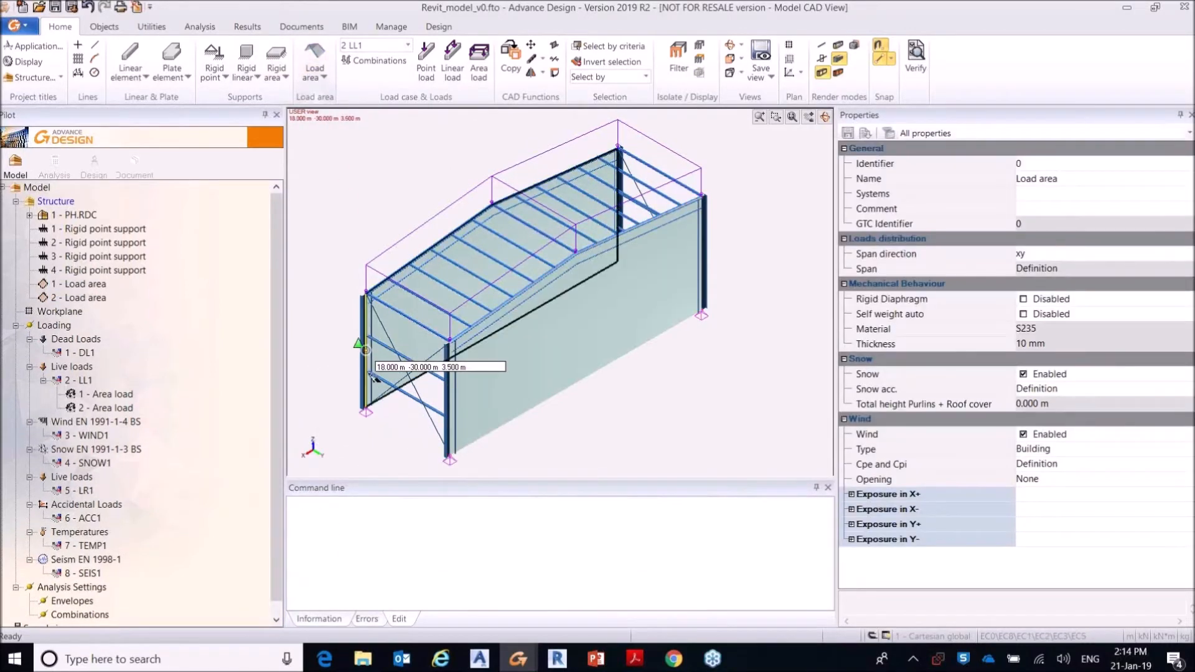
click(366, 293)
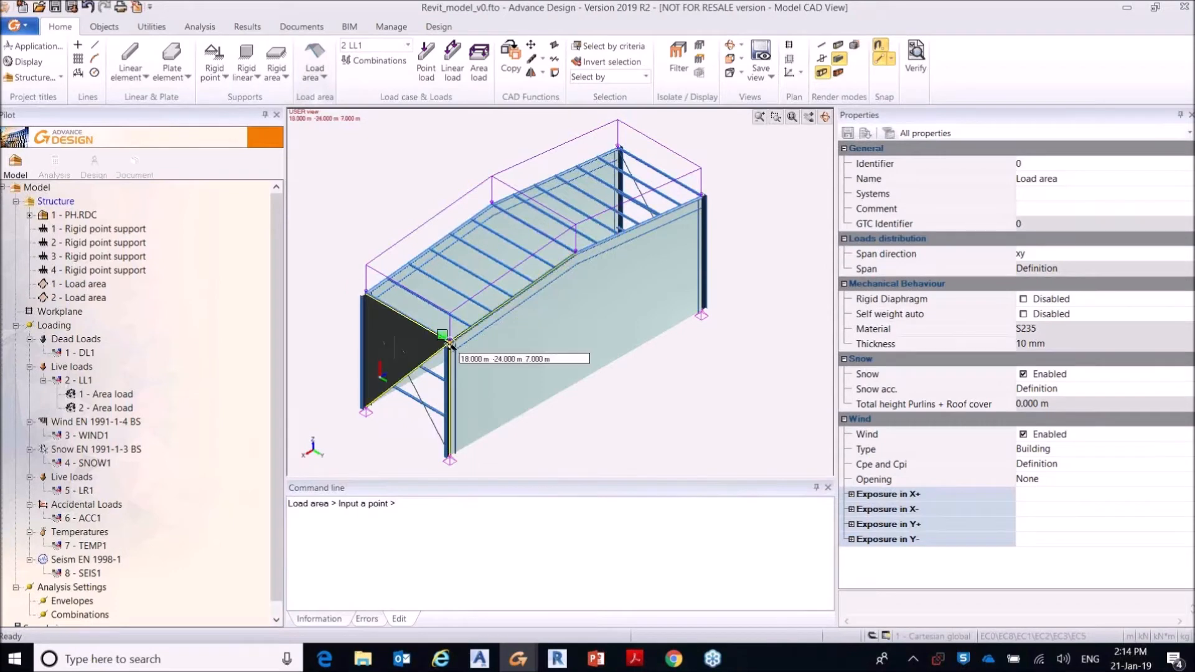
click(450, 343)
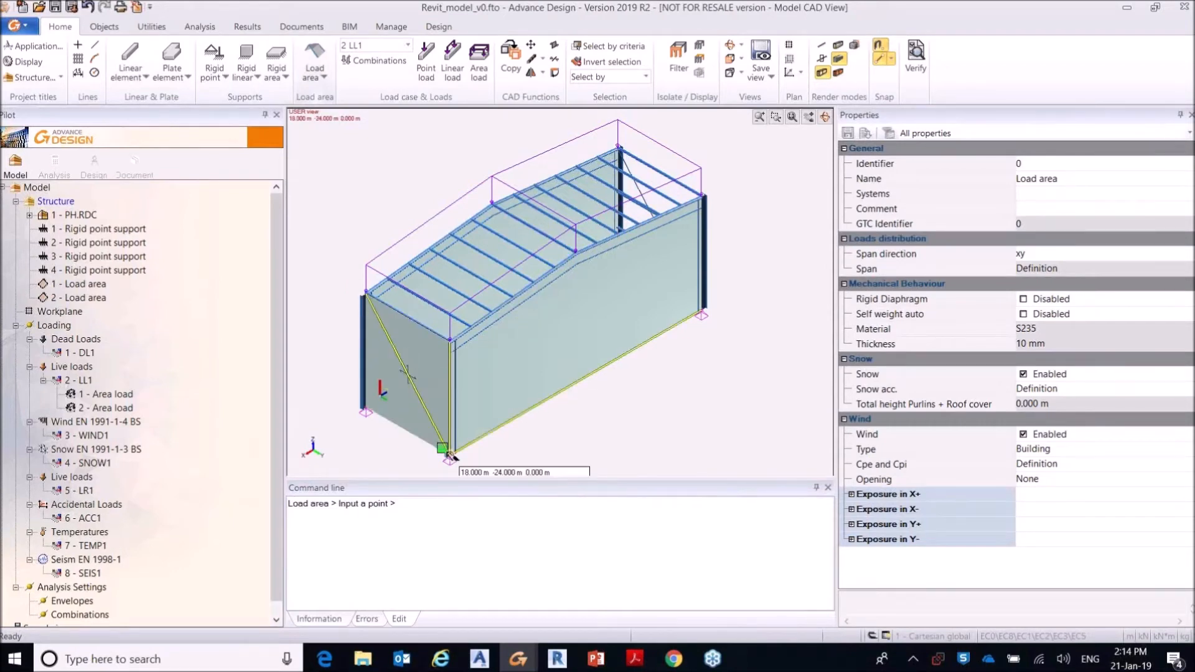
click(449, 456)
right_click(404, 424)
click(403, 422)
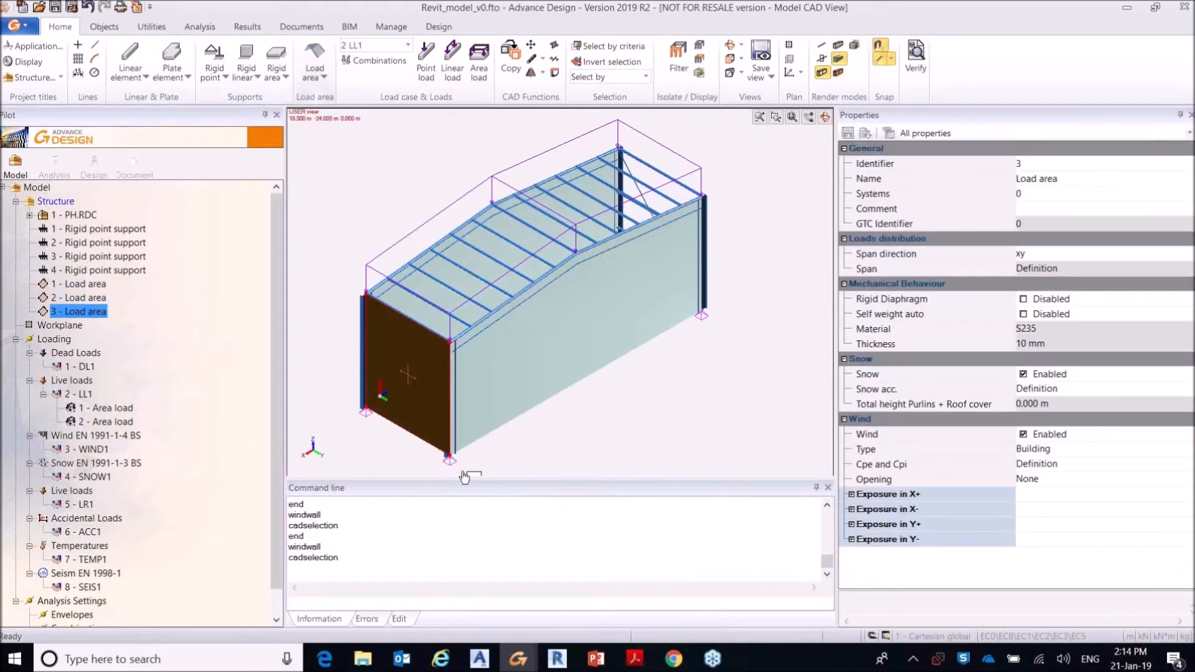
ctrl+drag(450, 458, 695, 315)
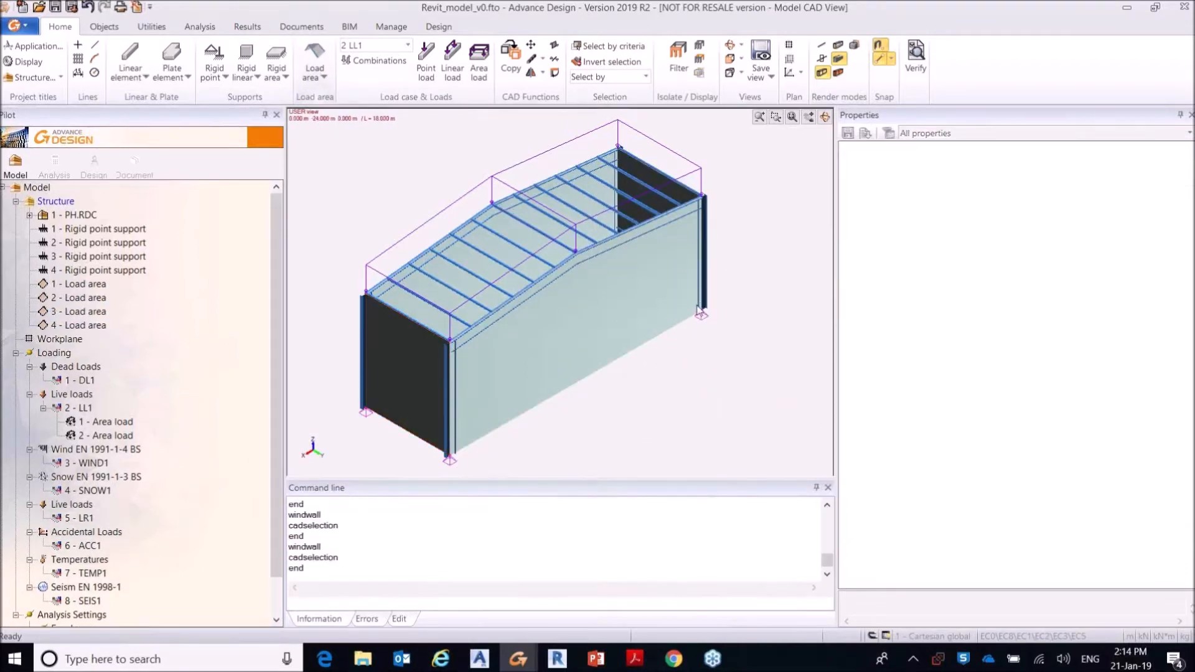
Step: Create a load area over the near roof slope between eave and ridge
click(323, 76)
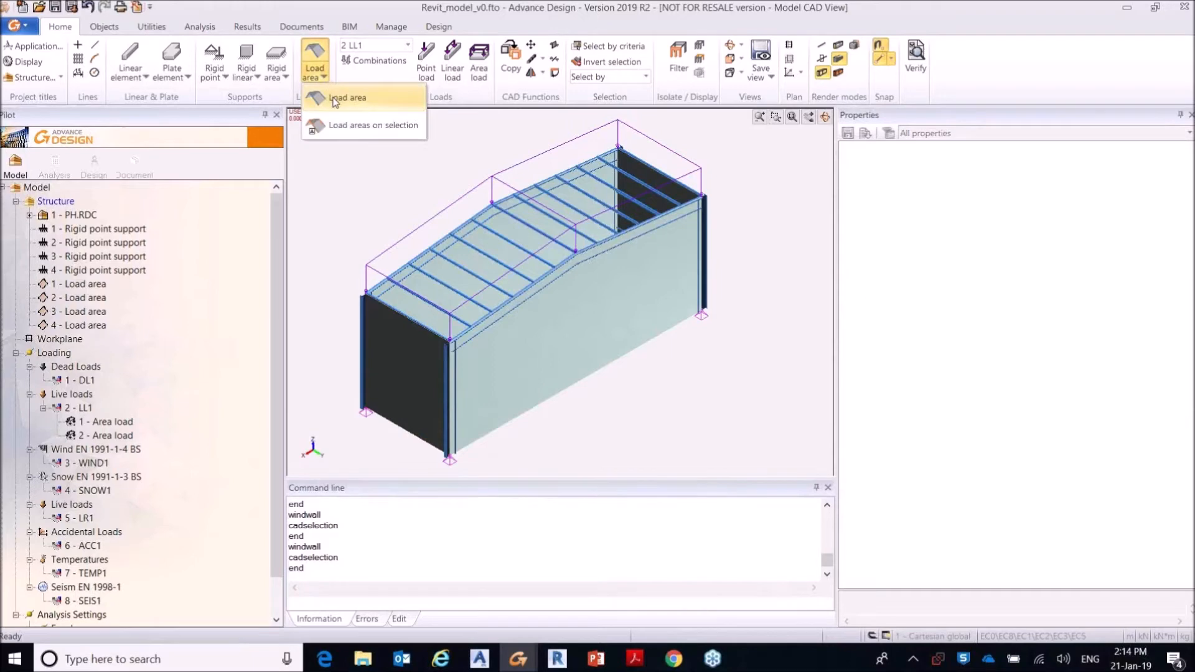
click(336, 102)
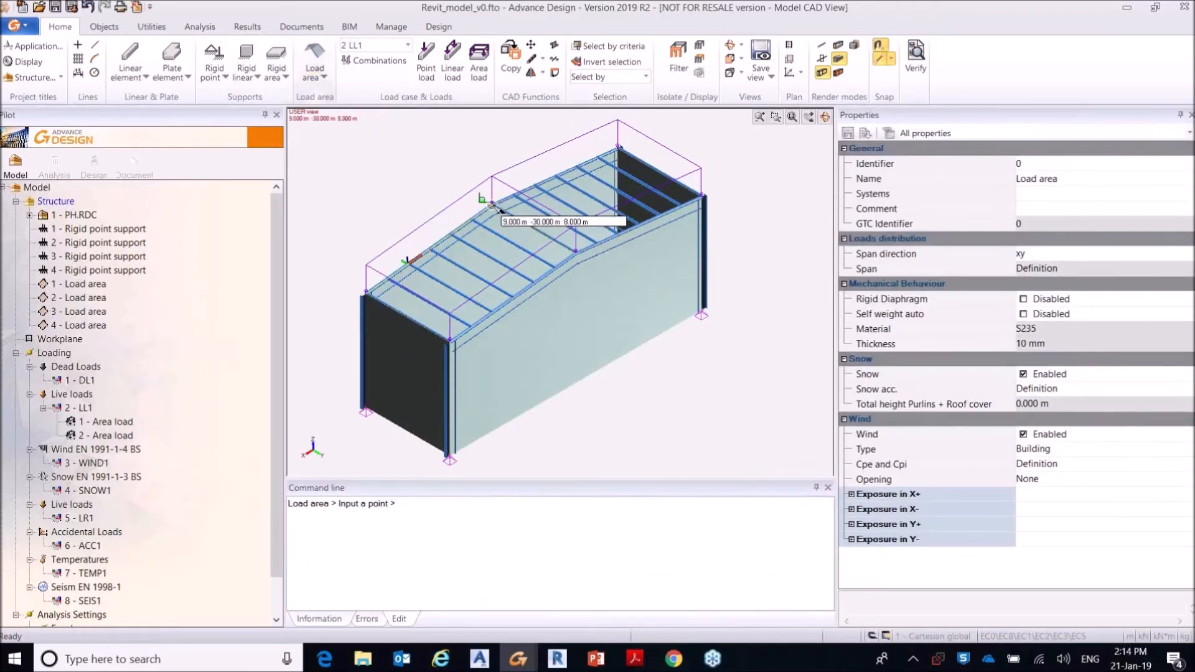
click(450, 343)
Step: Create a load area over the far roof slope between eave and ridge, and leave the command
click(315, 62)
click(335, 99)
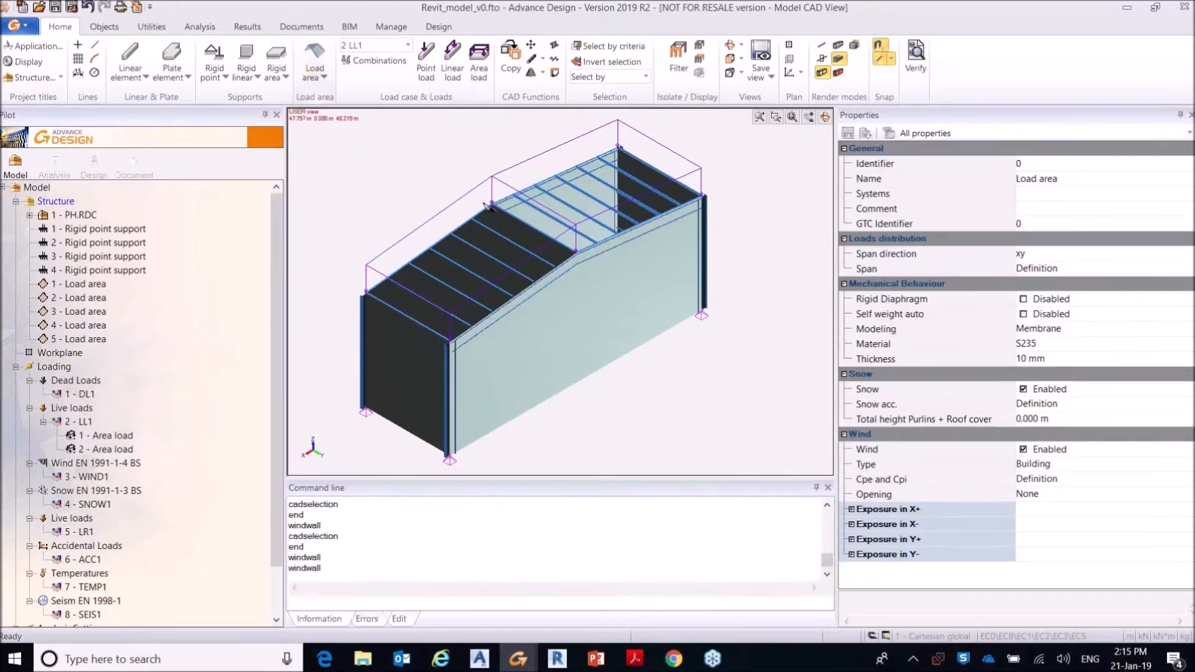
click(618, 148)
click(702, 197)
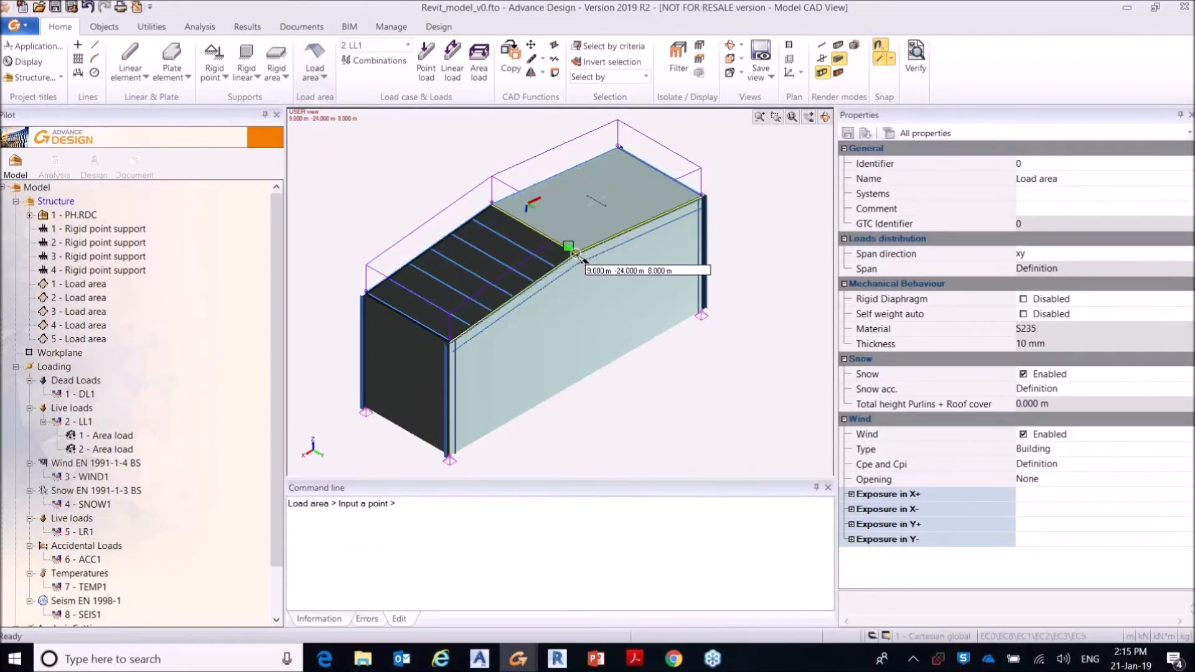
click(576, 254)
key(Escape)
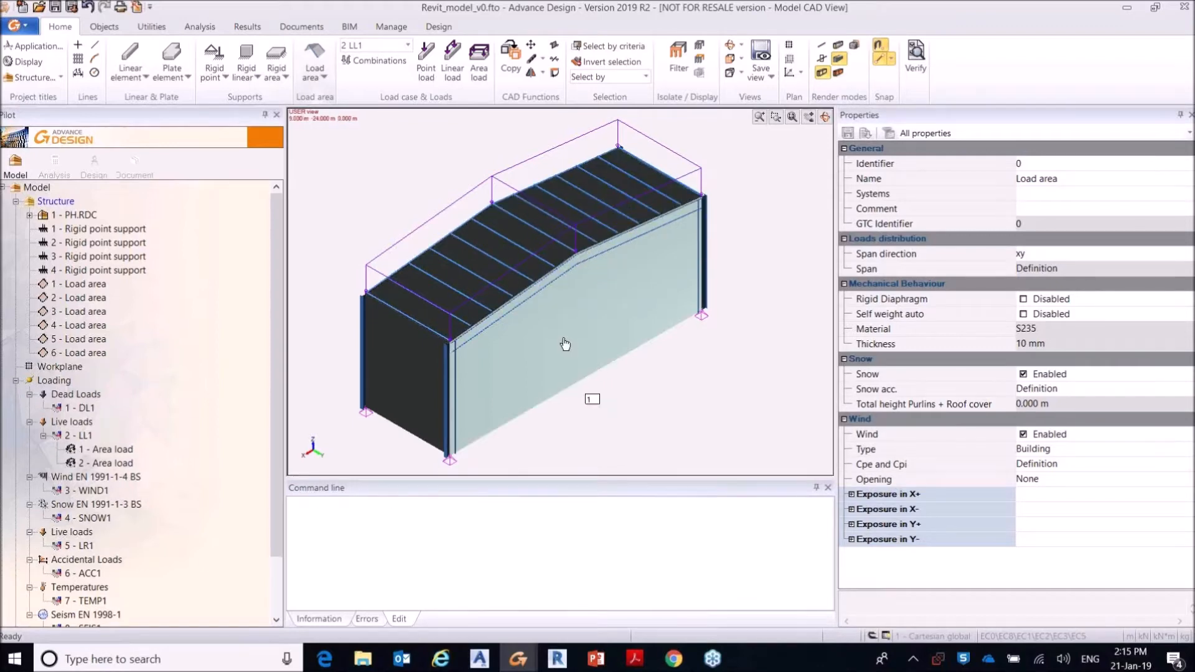
Step: Examine the span direction options available for the load area on the near portal frame
click(567, 341)
click(1033, 254)
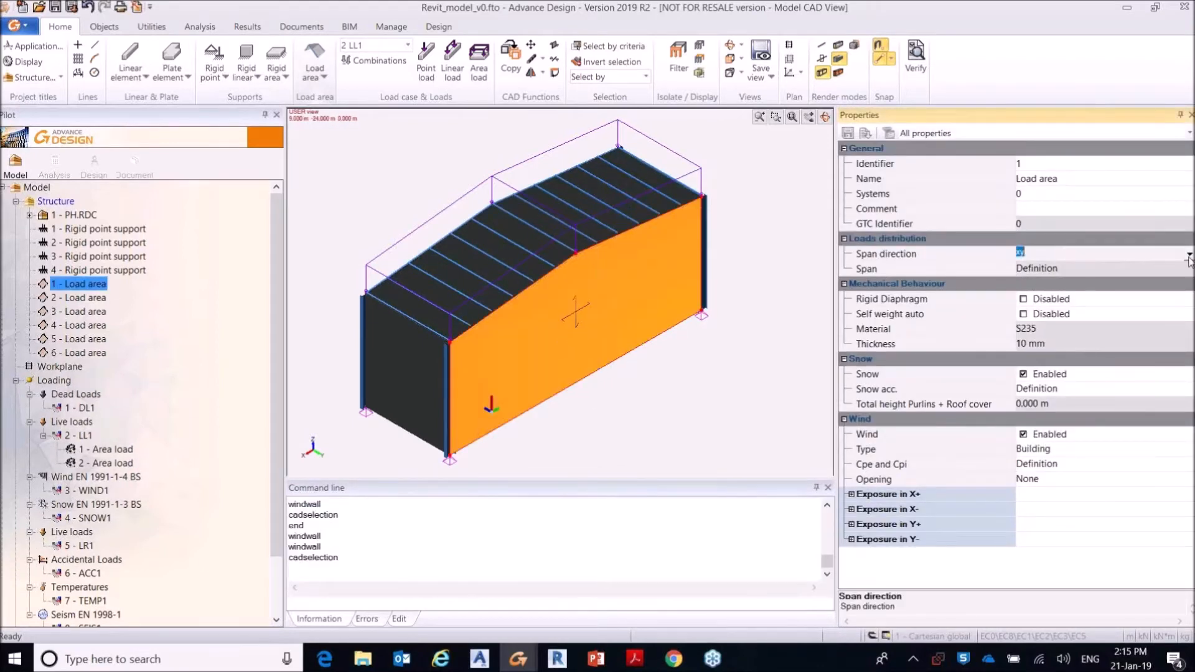
click(1021, 254)
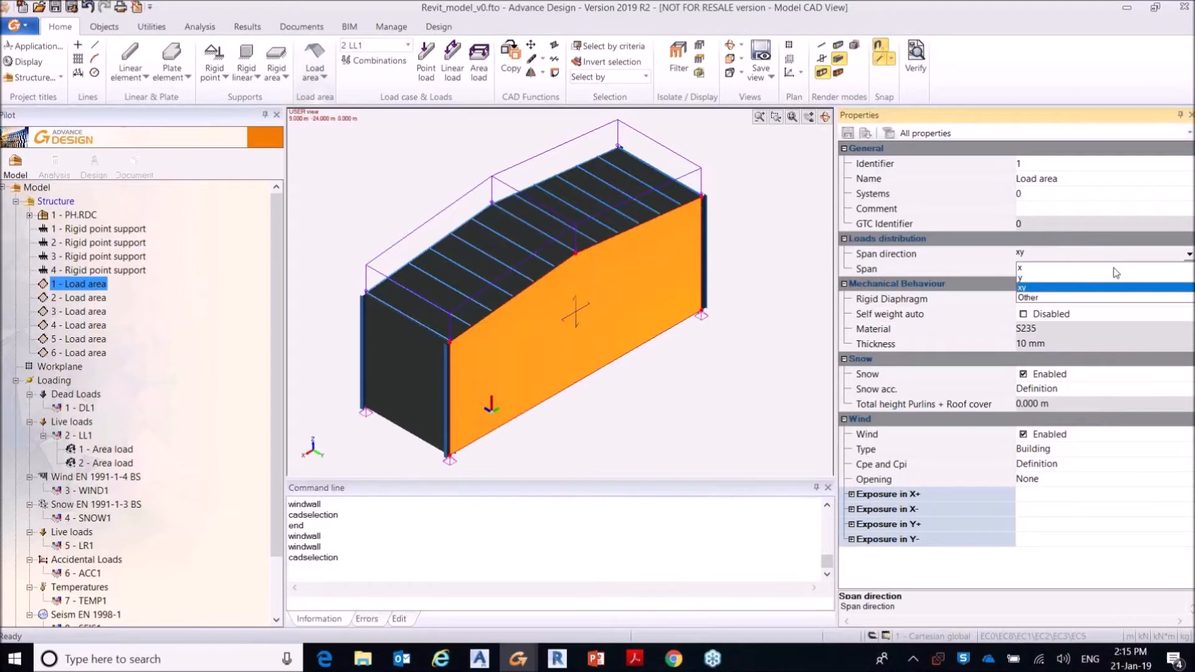
click(758, 279)
click(758, 279)
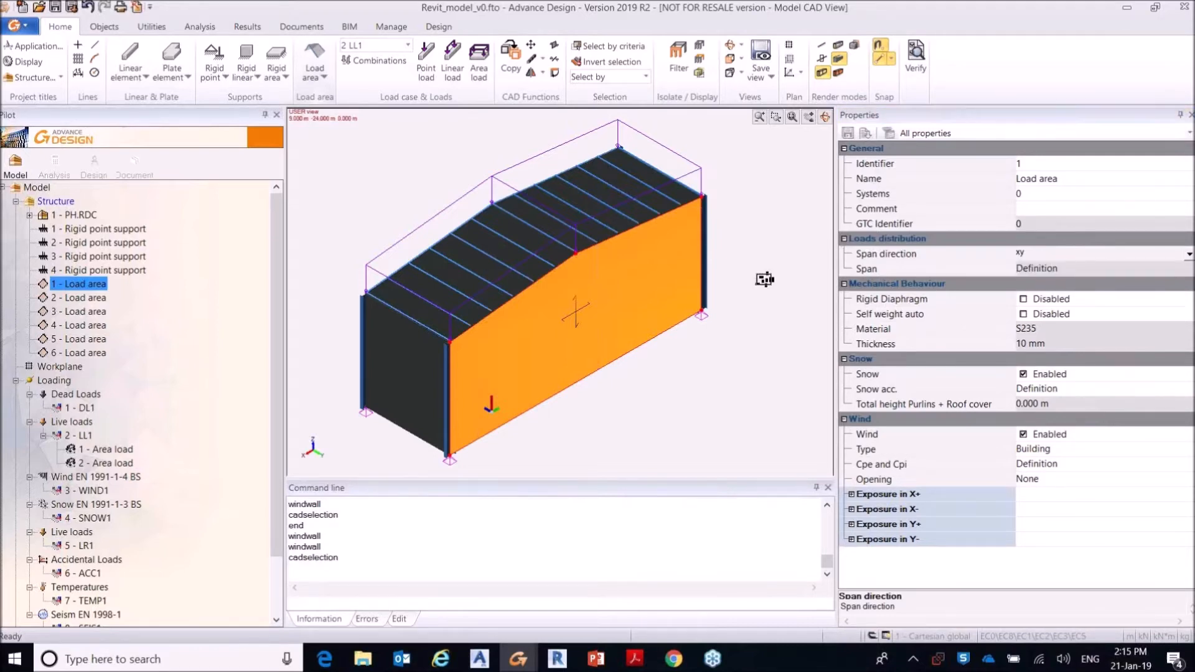
key(Escape)
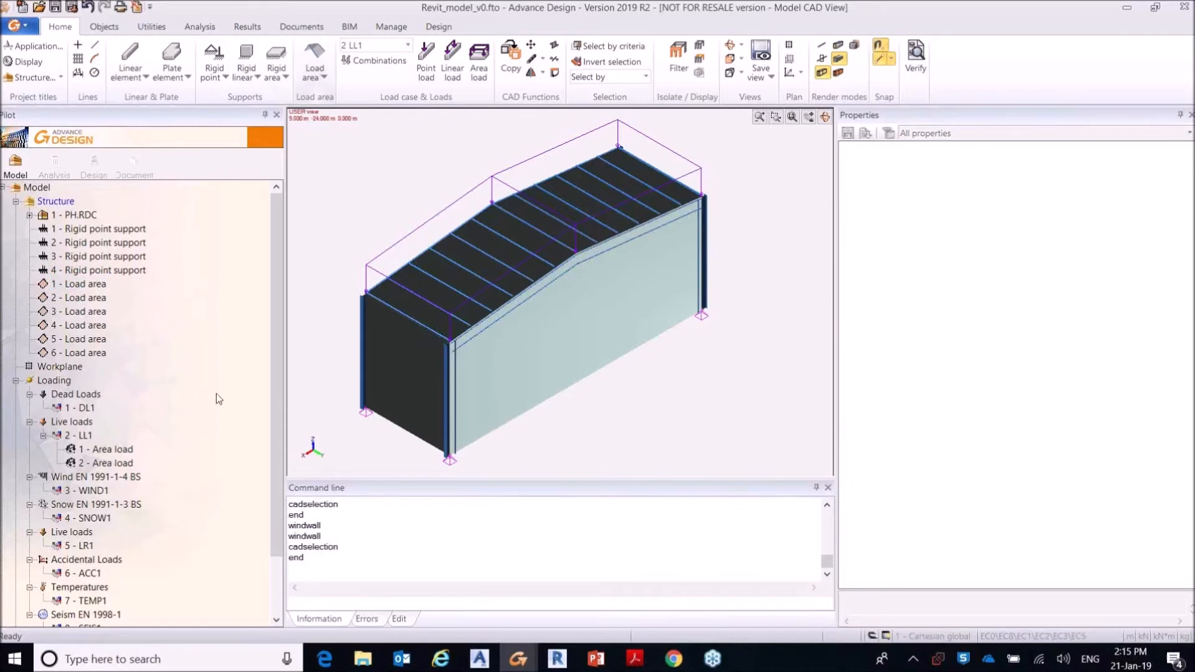
Step: Set the wind speed region of the Wind EN 1991-1-4 BS family to 25 m/s using the regional wind map
scroll(276, 323, down, 2)
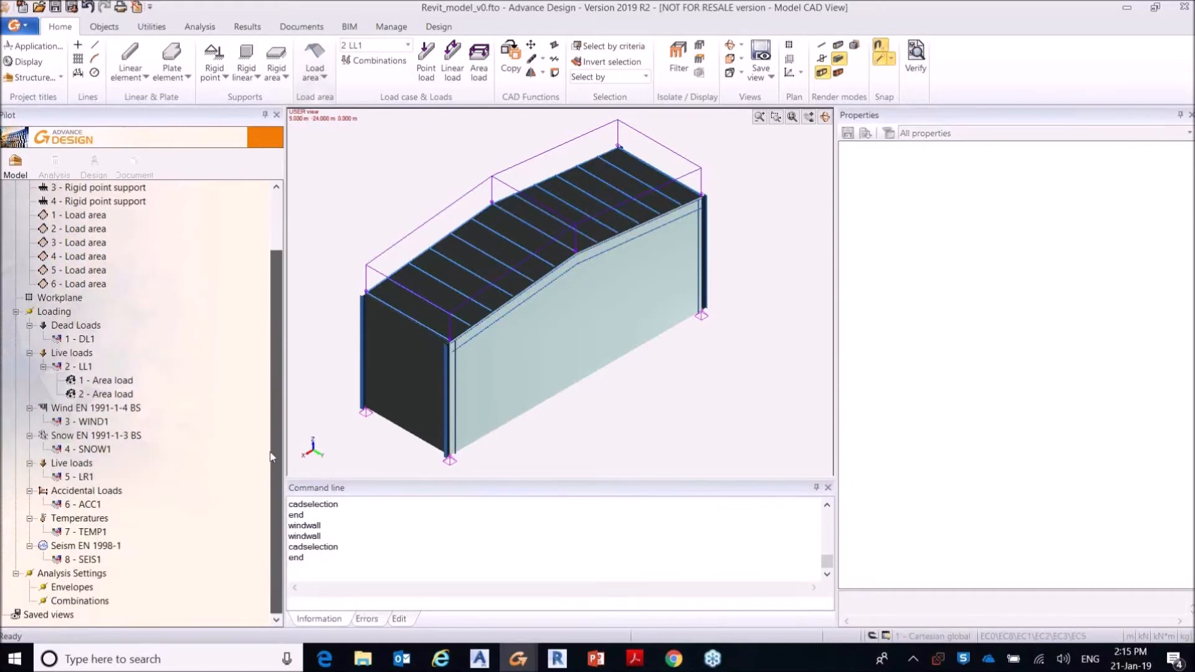
click(89, 409)
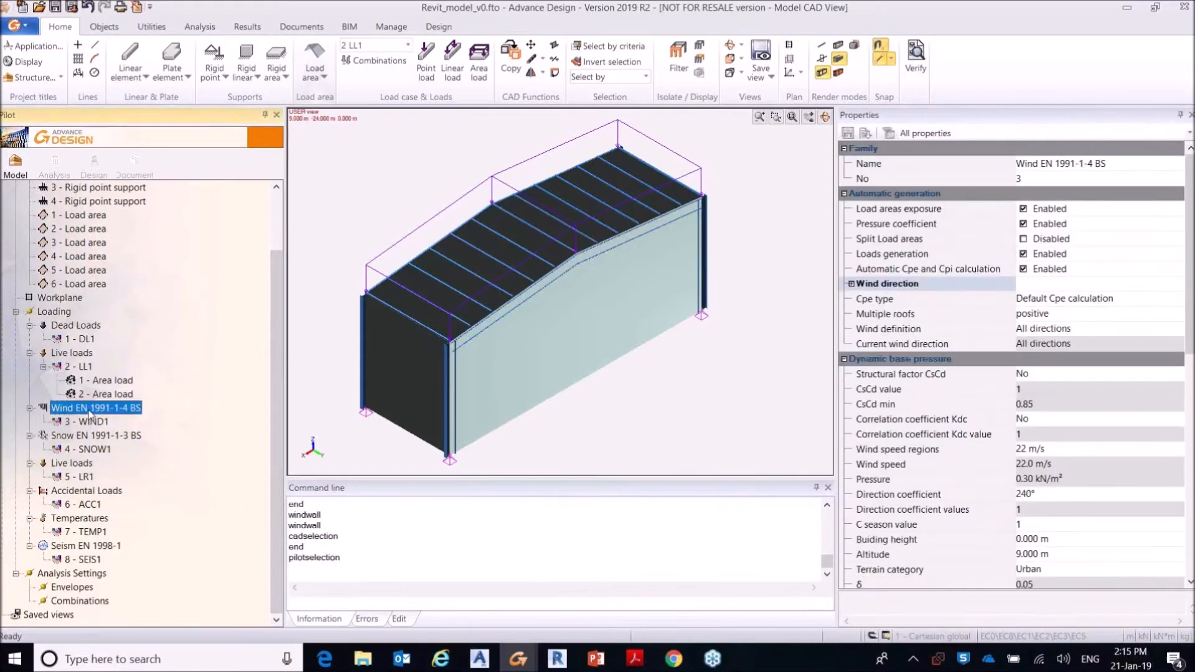
click(91, 422)
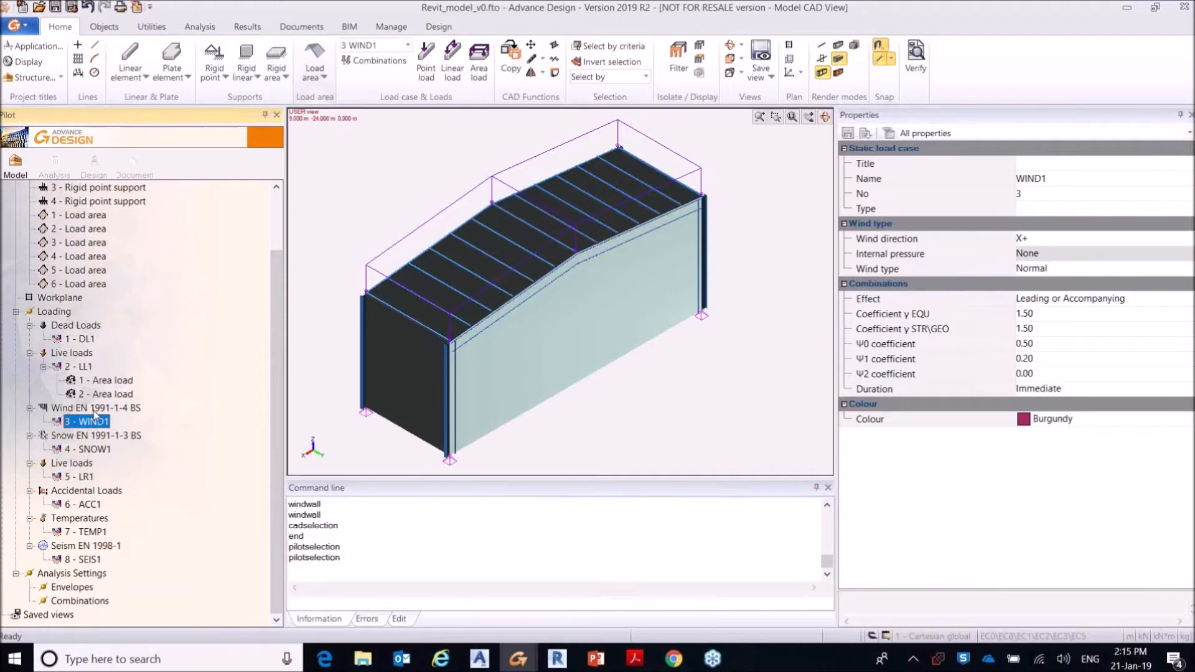
click(93, 411)
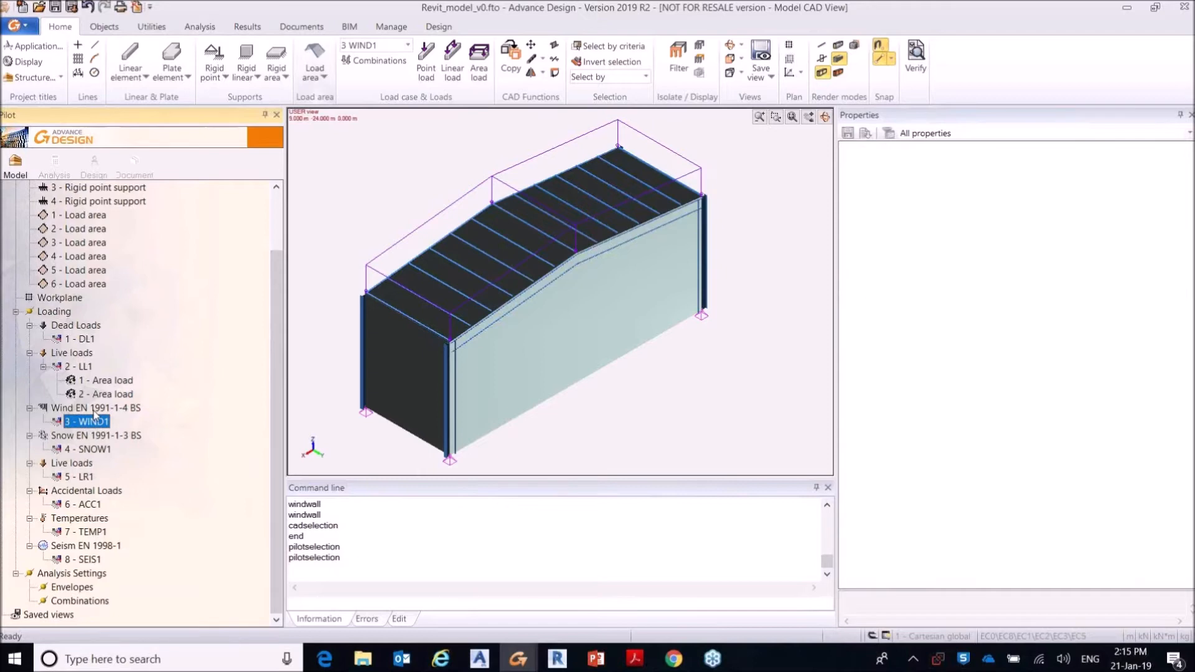
click(94, 409)
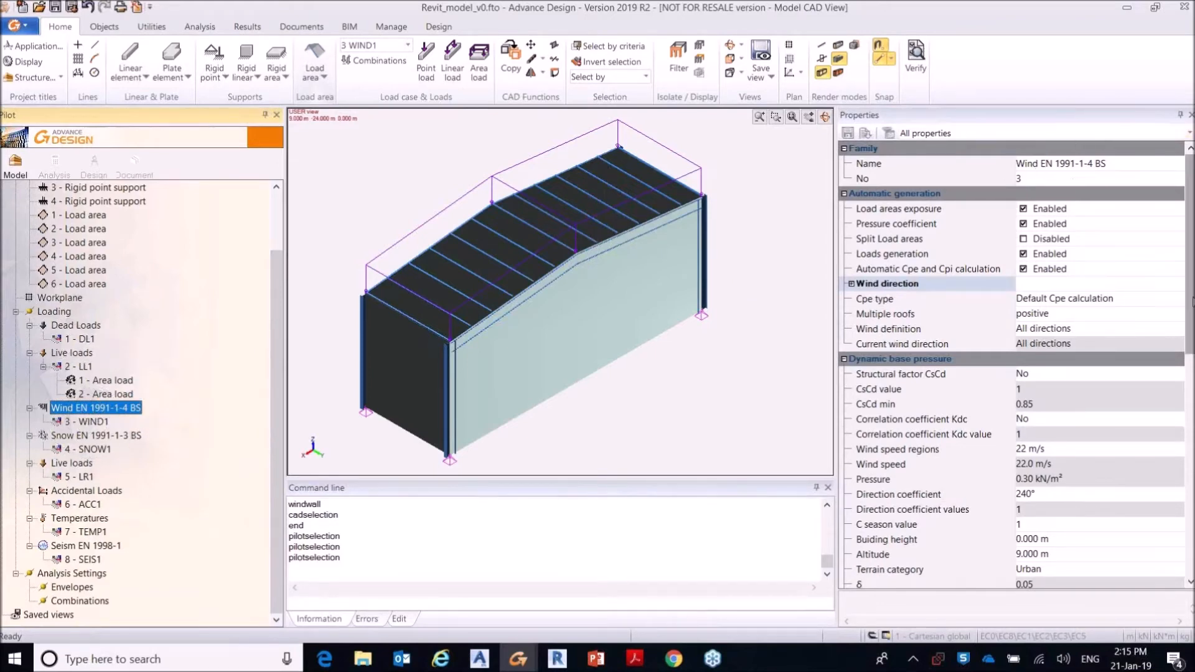
scroll(1012, 368, down, 3)
click(1024, 300)
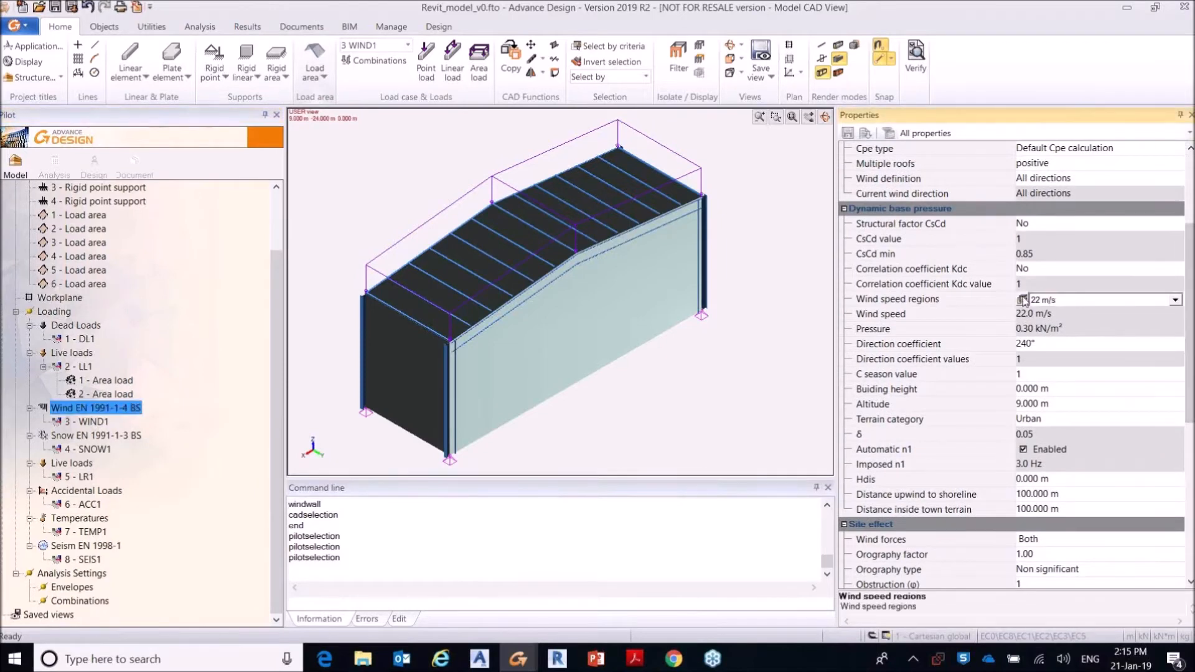
click(1023, 300)
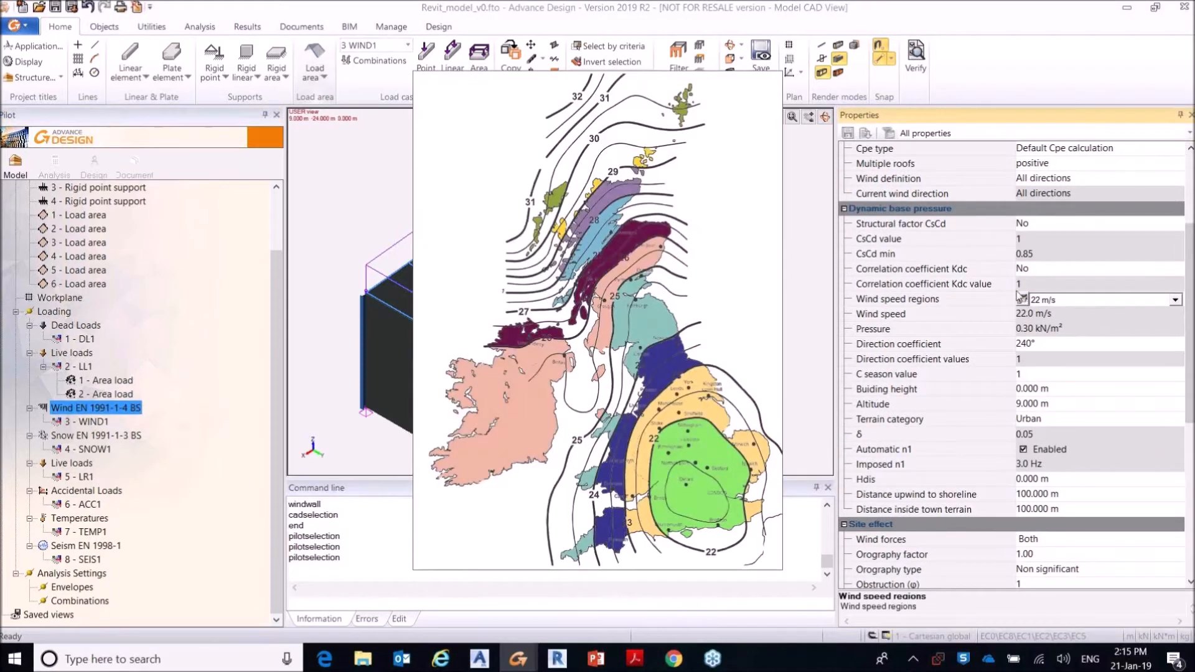
click(640, 321)
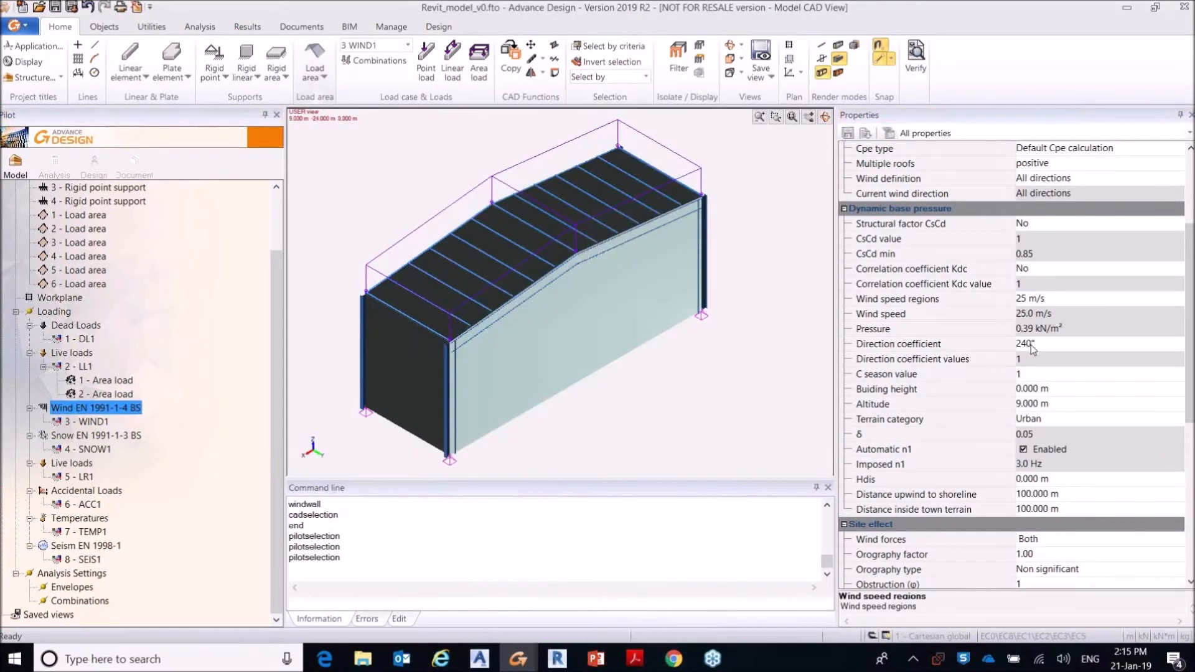
click(1039, 345)
click(1177, 347)
click(1177, 347)
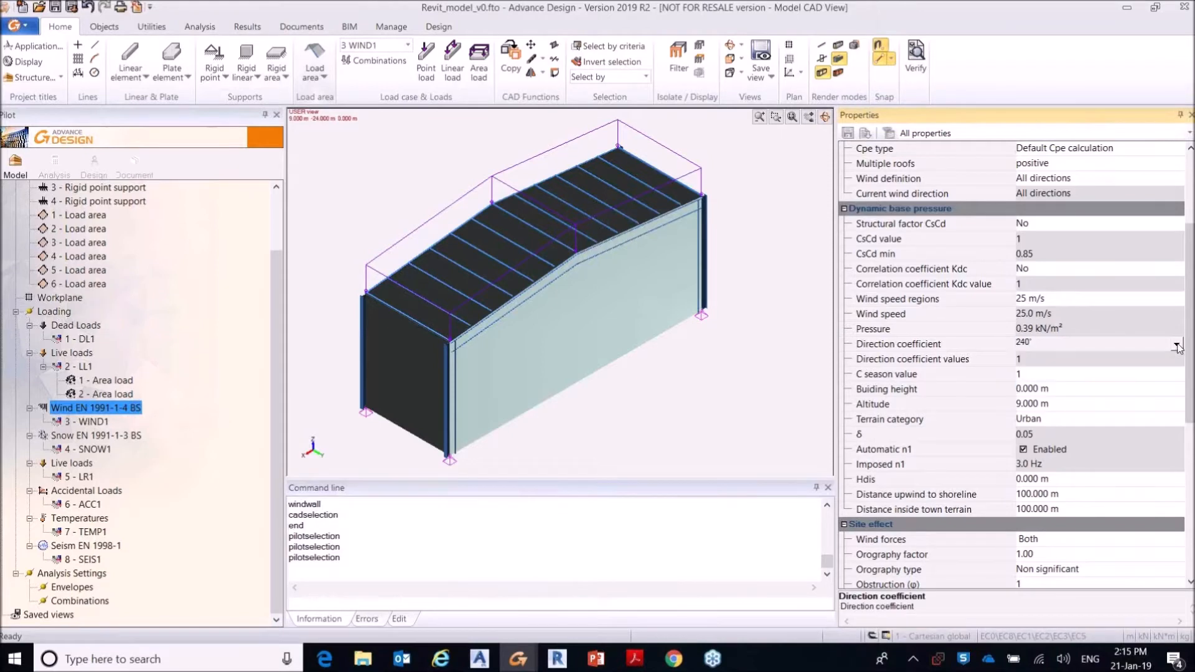
Step: Generate the wind load cases automatically from the Wind EN 1991-1-4 BS family
drag(1190, 373, 1190, 305)
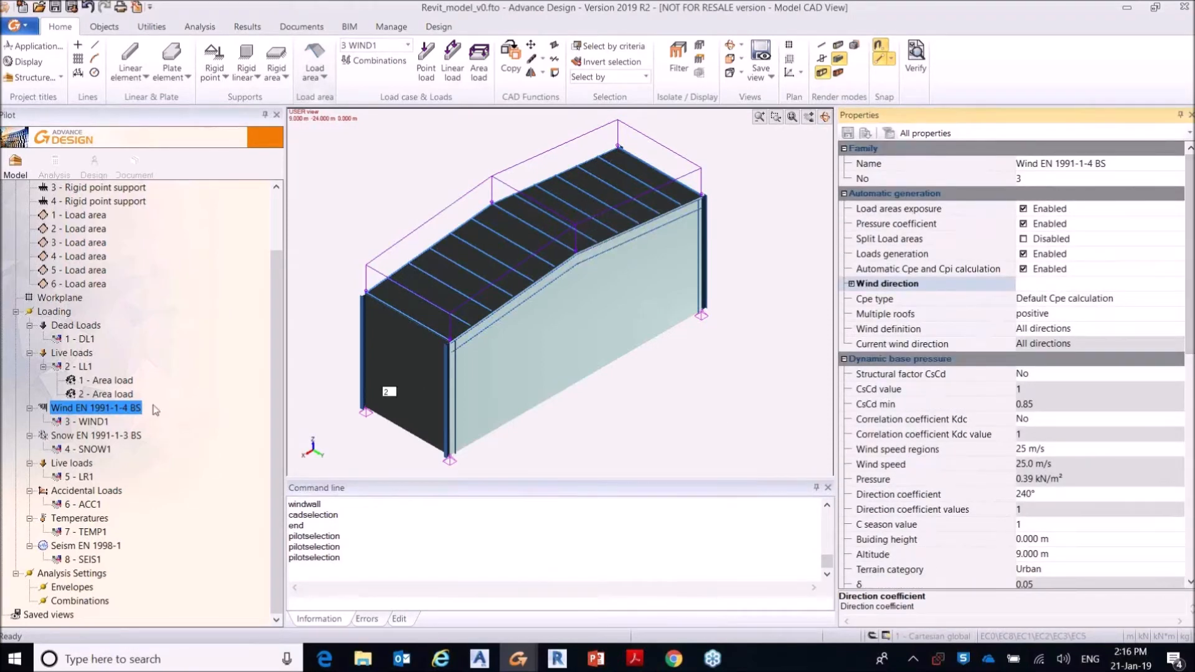
right_click(94, 413)
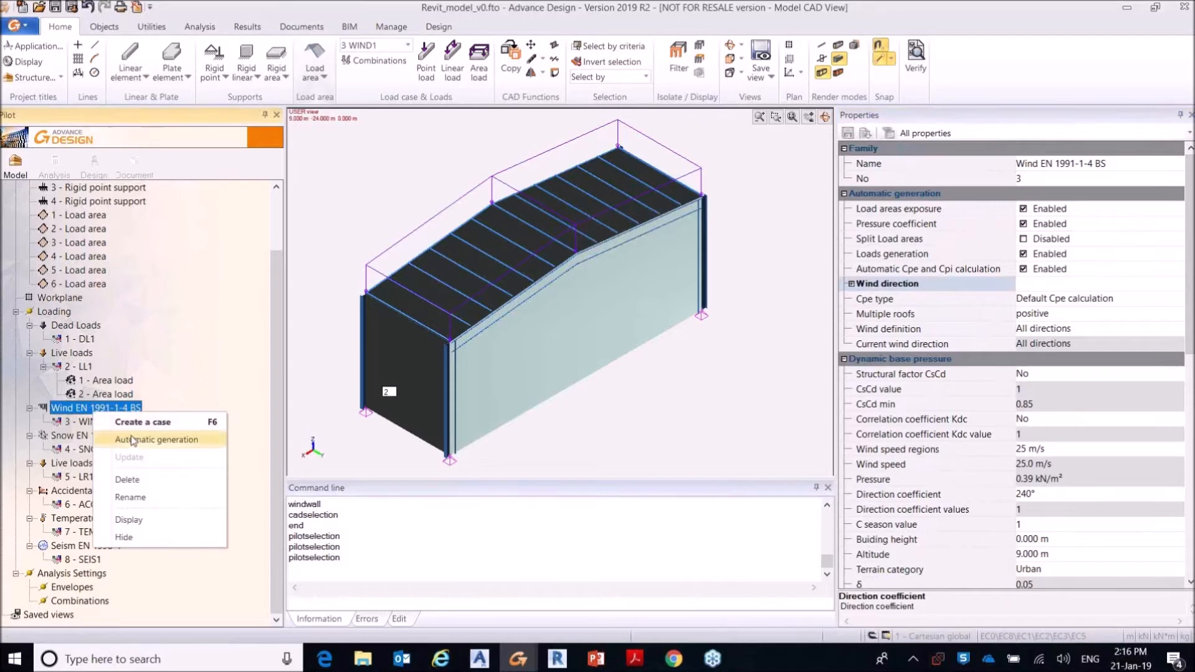
click(136, 440)
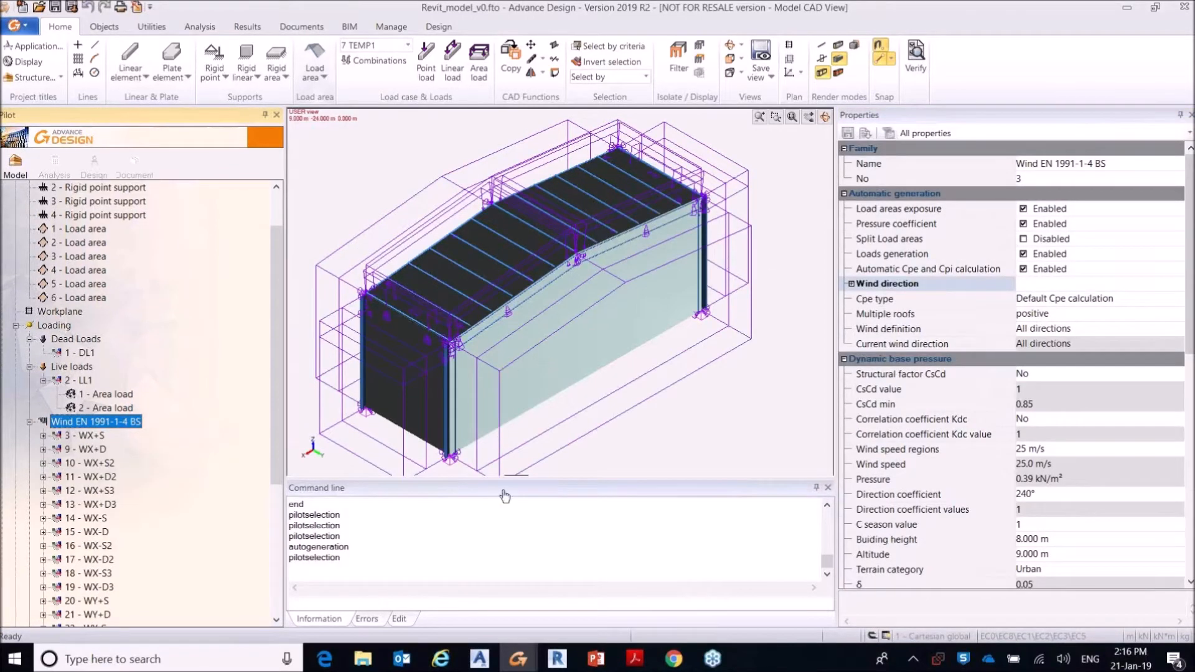
Step: Examine the generated load case WX+S and its first four wind load areas
drag(278, 368, 278, 471)
click(88, 257)
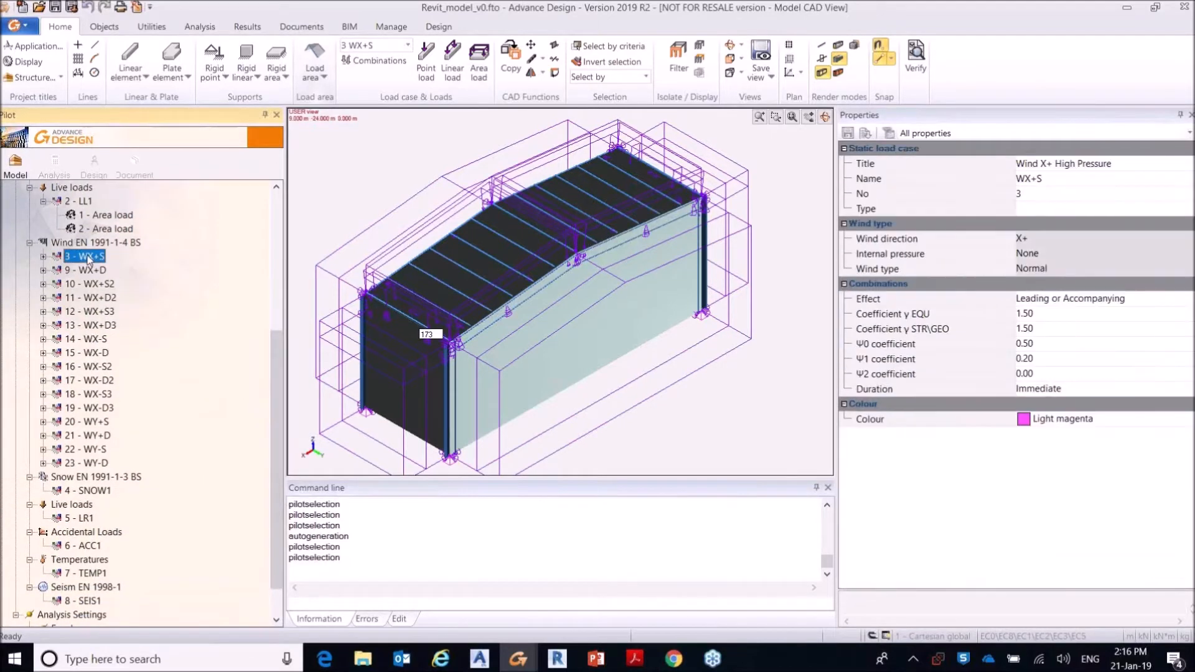
click(43, 256)
click(127, 270)
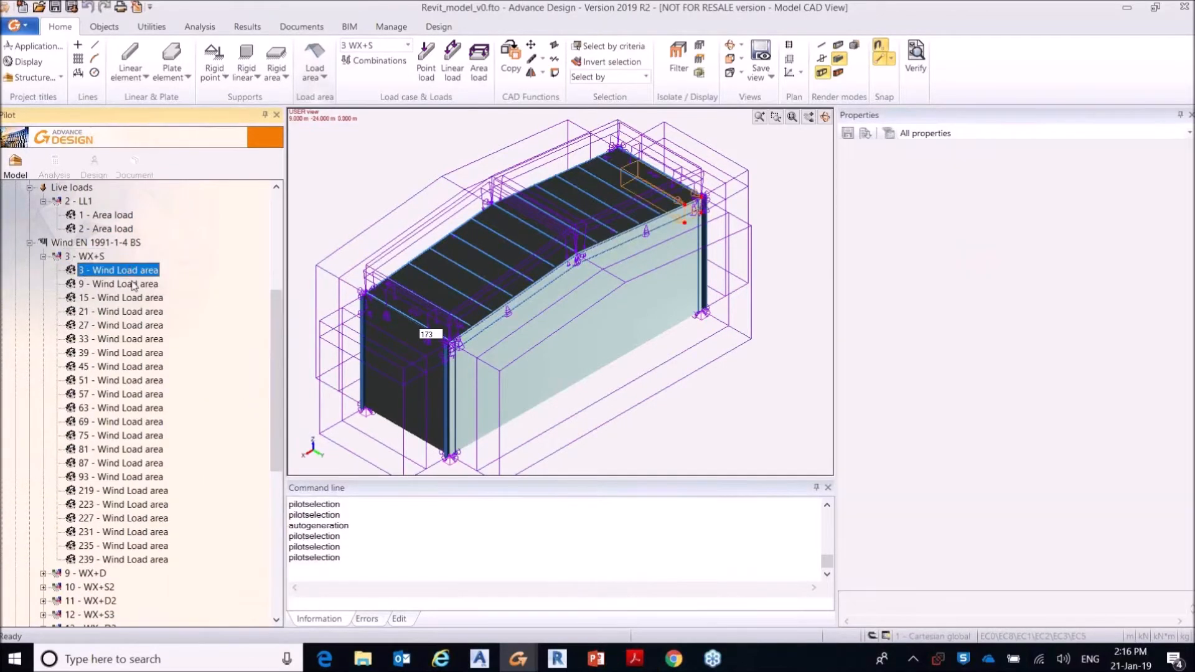
click(132, 285)
click(135, 299)
click(136, 313)
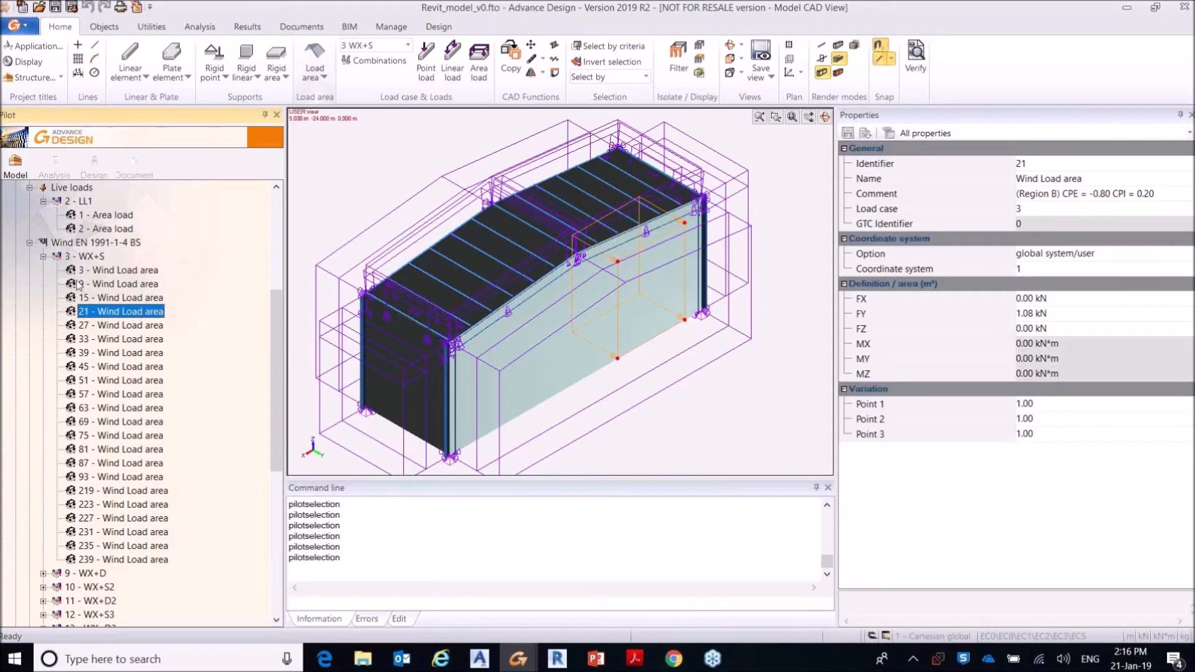
click(43, 257)
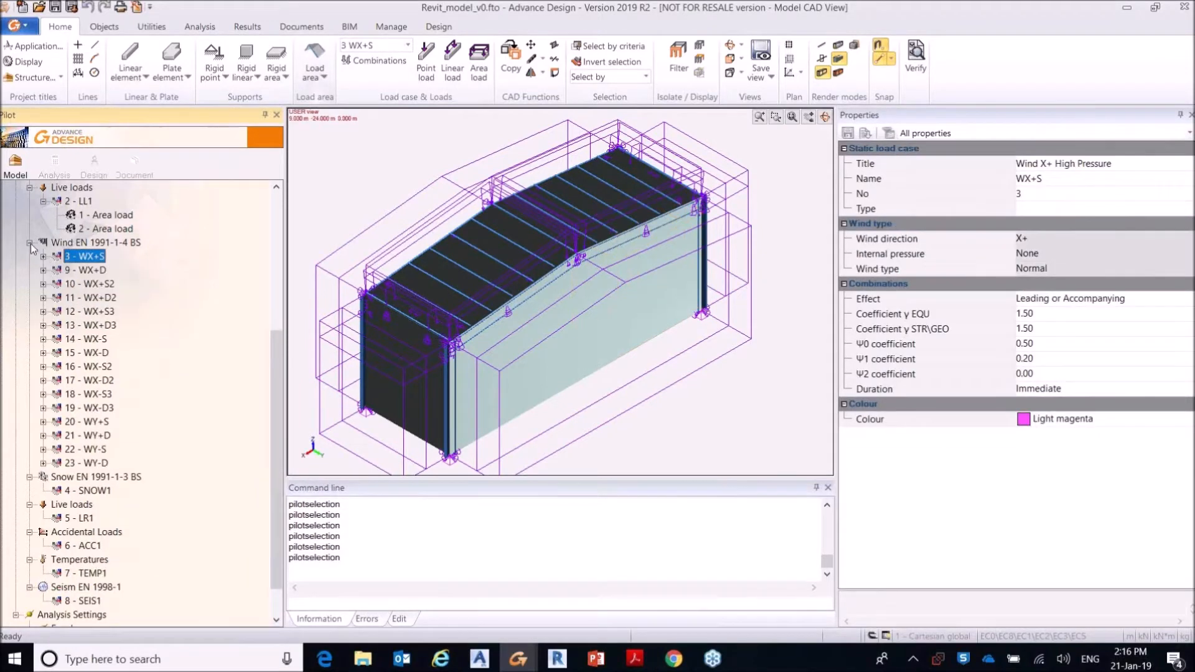
Step: Review the properties and the load generation options of the Snow EN 1991-1-3 BS family
click(104, 477)
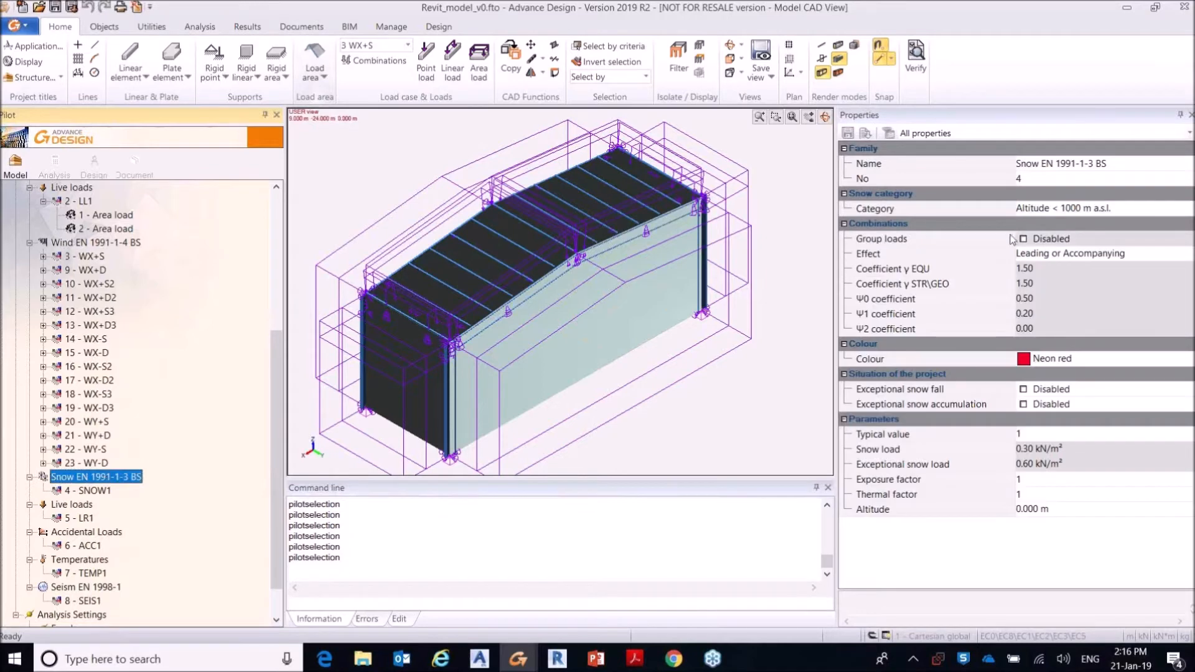
right_click(104, 478)
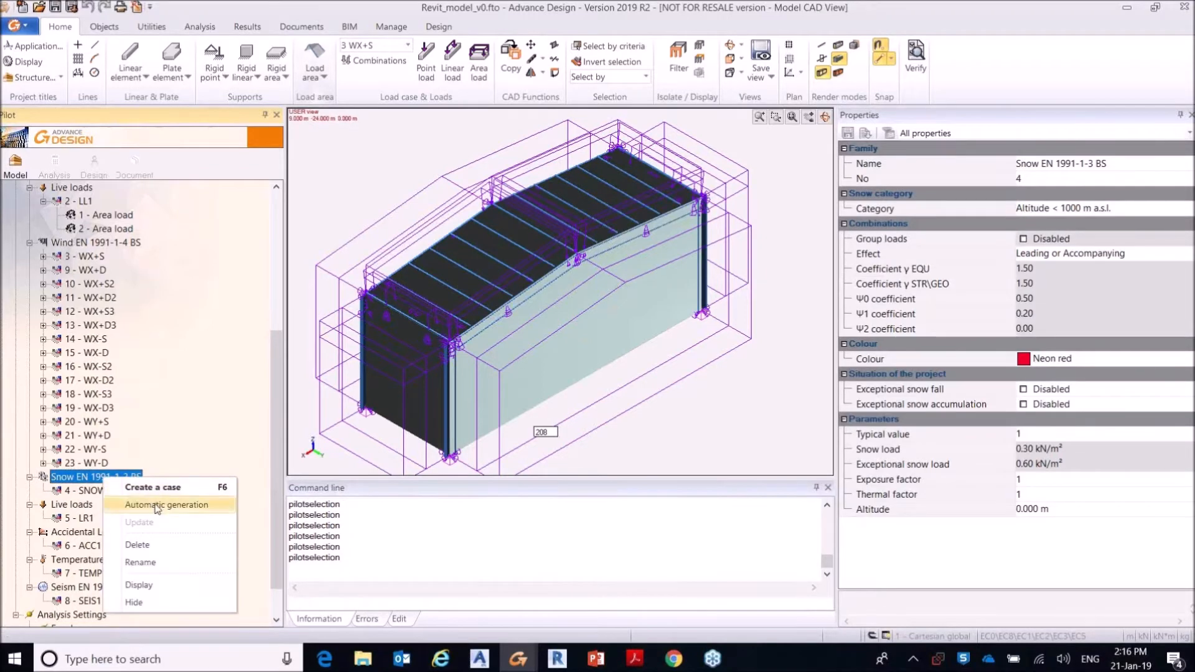
click(277, 364)
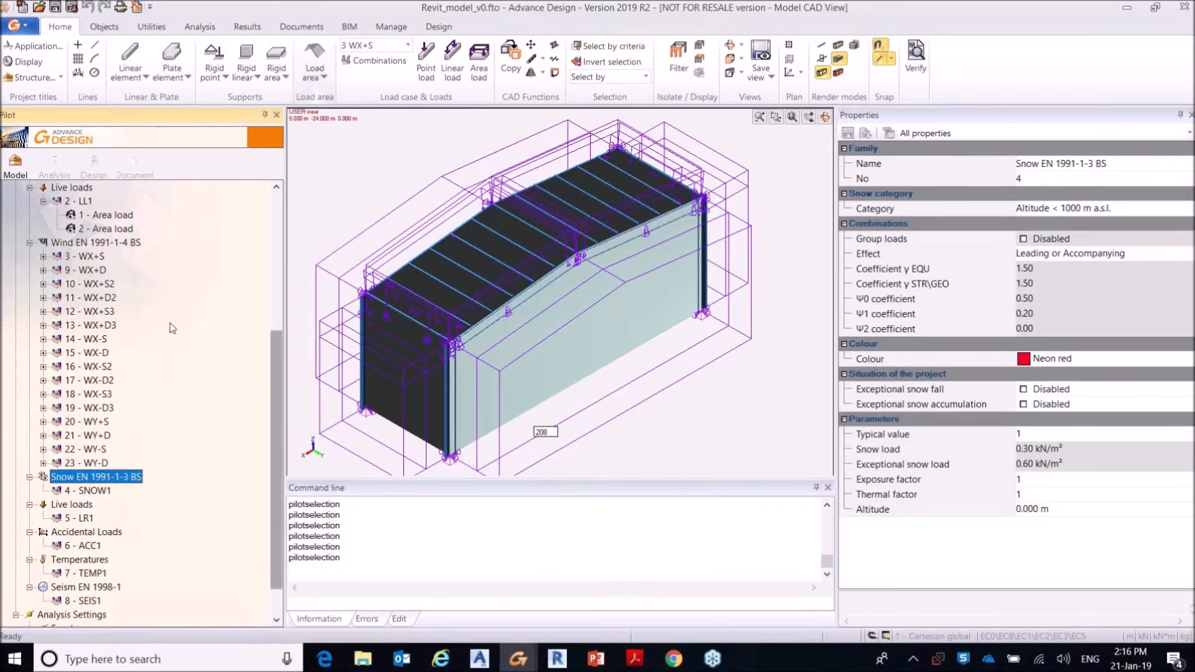
Step: Collapse the Wind EN 1991-1-4 BS family and the Structure branch, and open the load combinations' properties
click(30, 243)
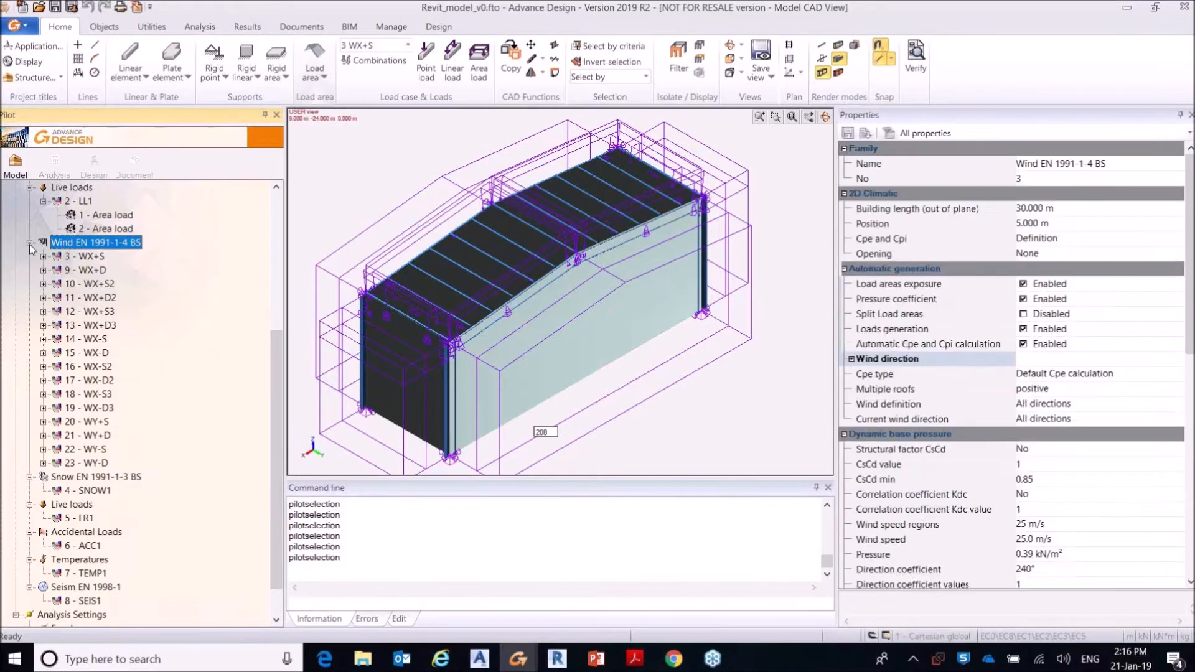
scroll(277, 239, up, 2)
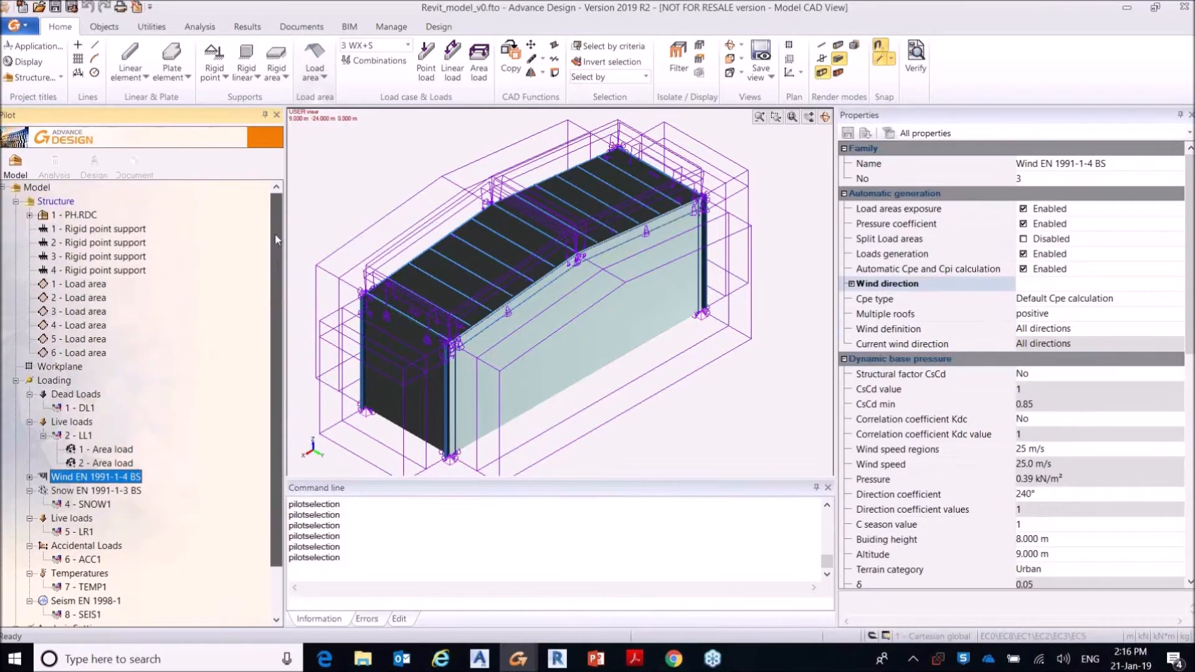
click(17, 202)
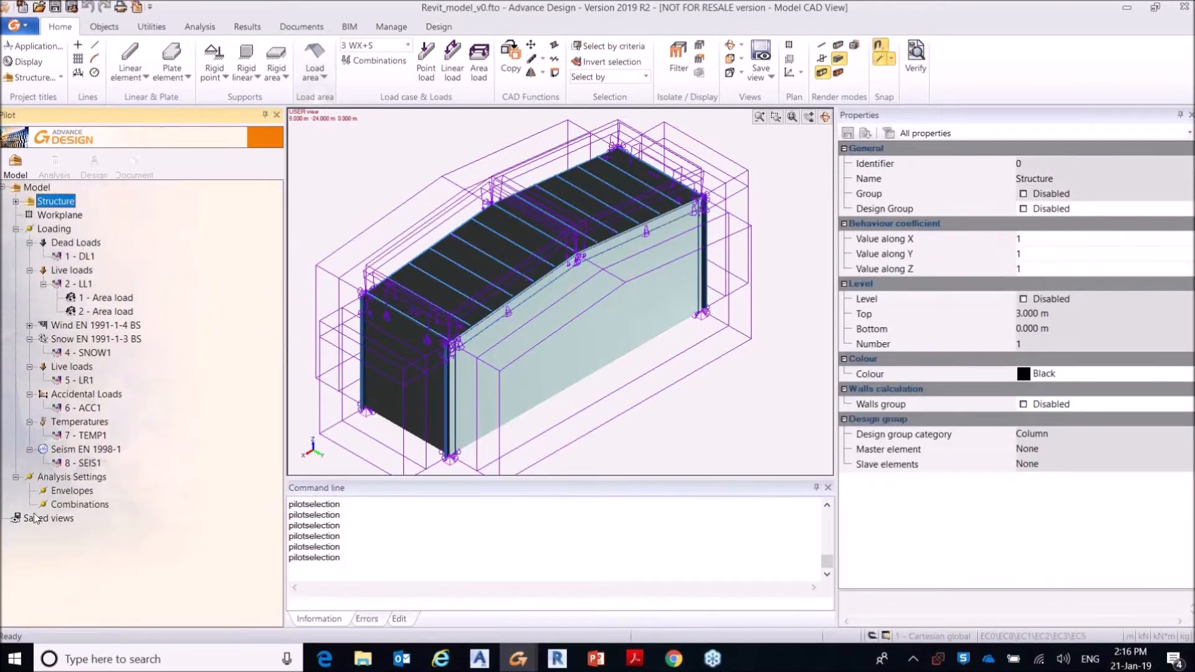
click(95, 510)
right_click(94, 511)
click(112, 518)
drag(656, 103, 651, 103)
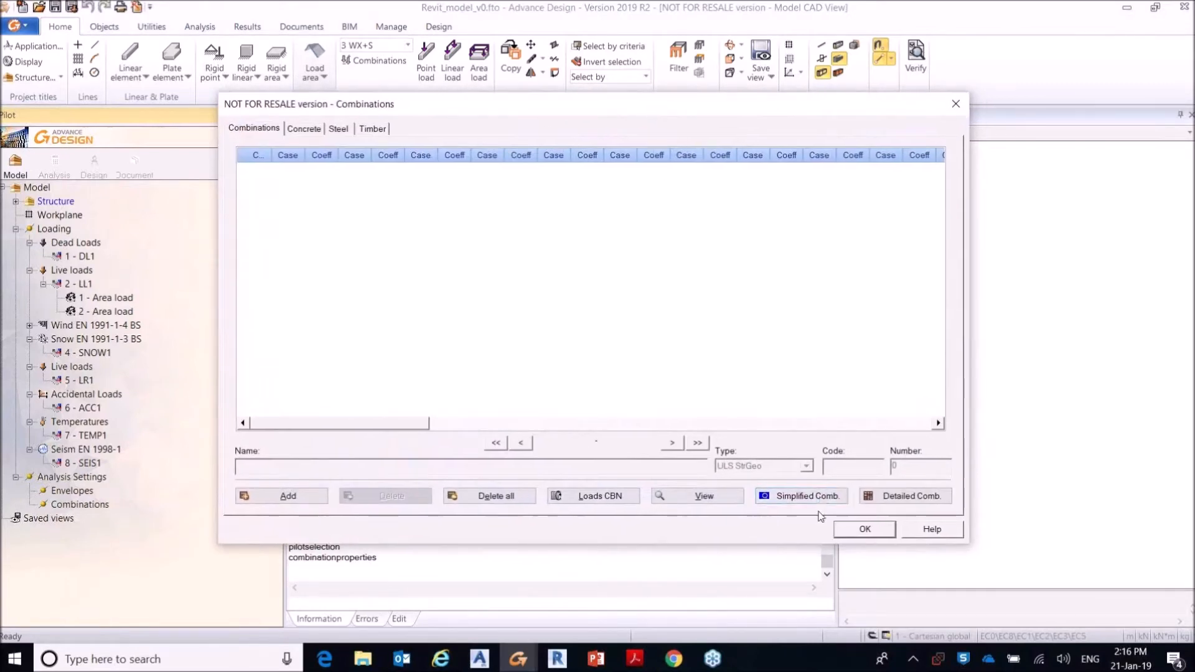
Step: Generate simplified combinations with live loads set to E Category: storage, update the load case codes, and accept the combinations
click(806, 496)
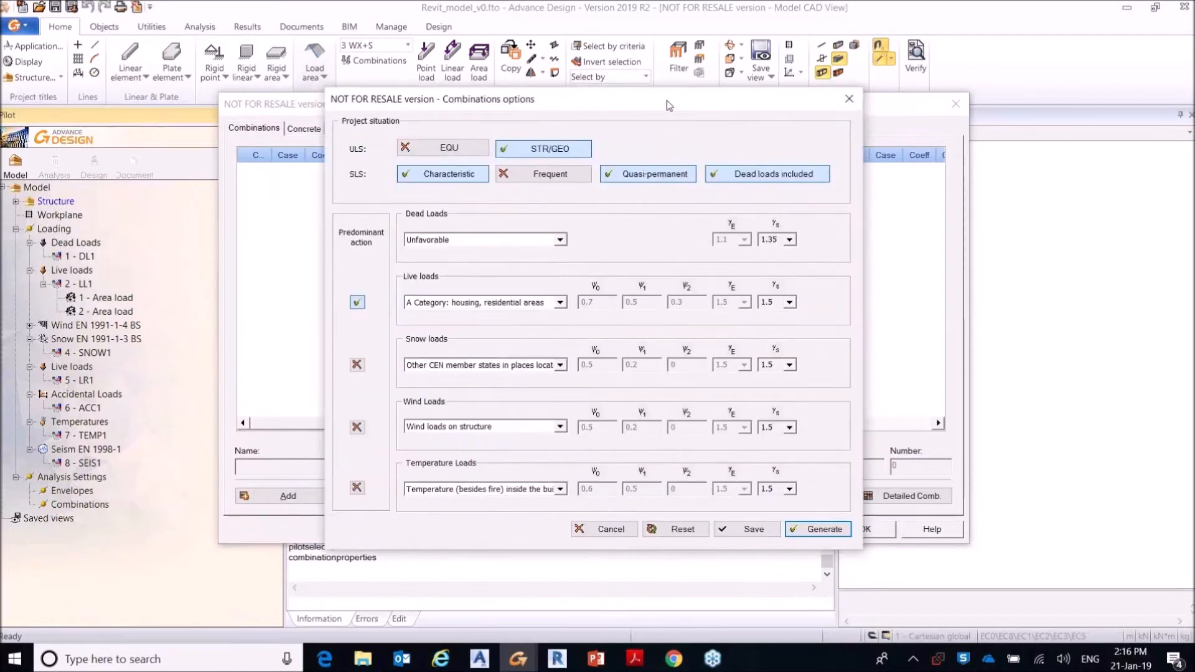
drag(667, 100, 676, 99)
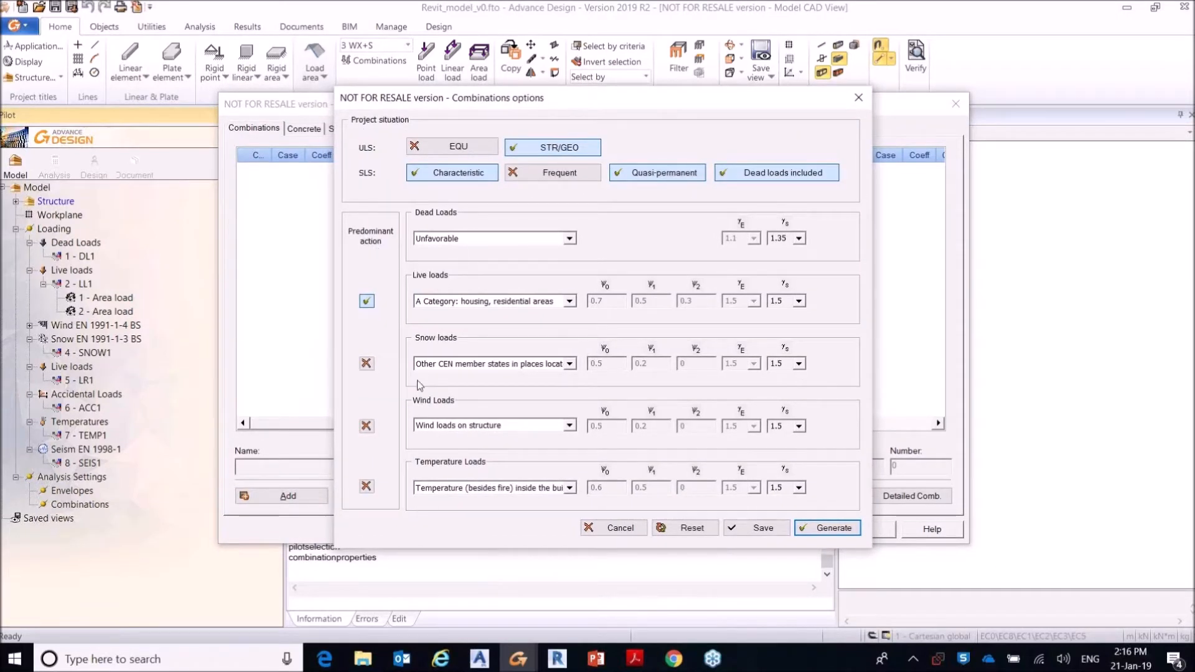
click(570, 302)
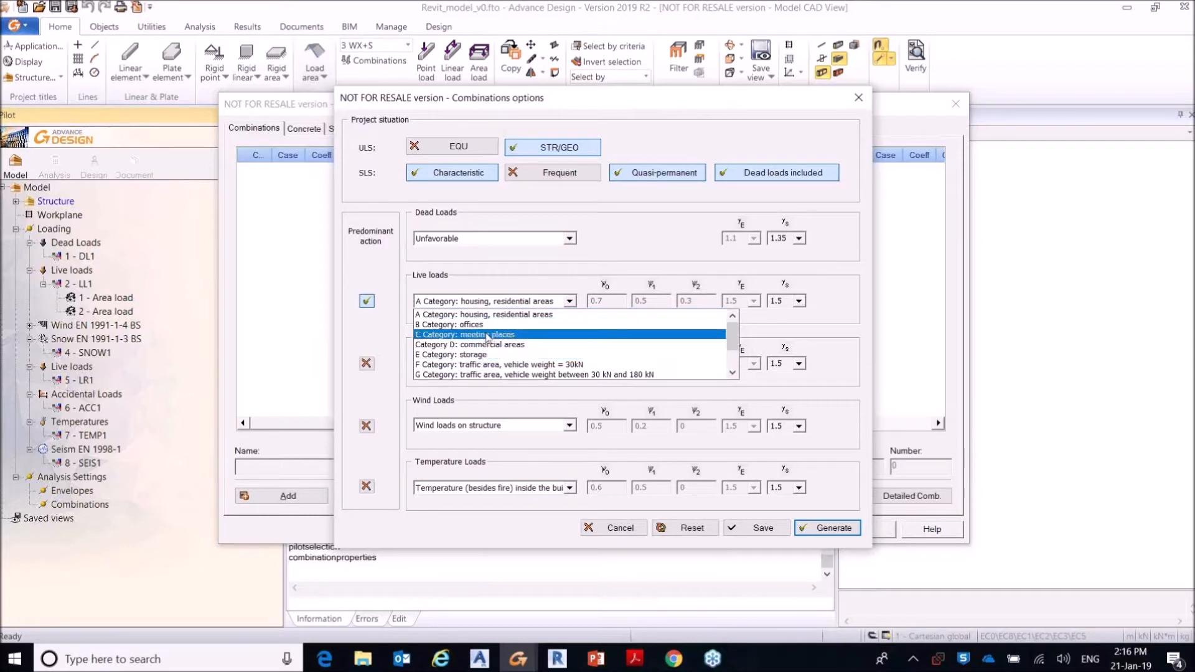
click(500, 355)
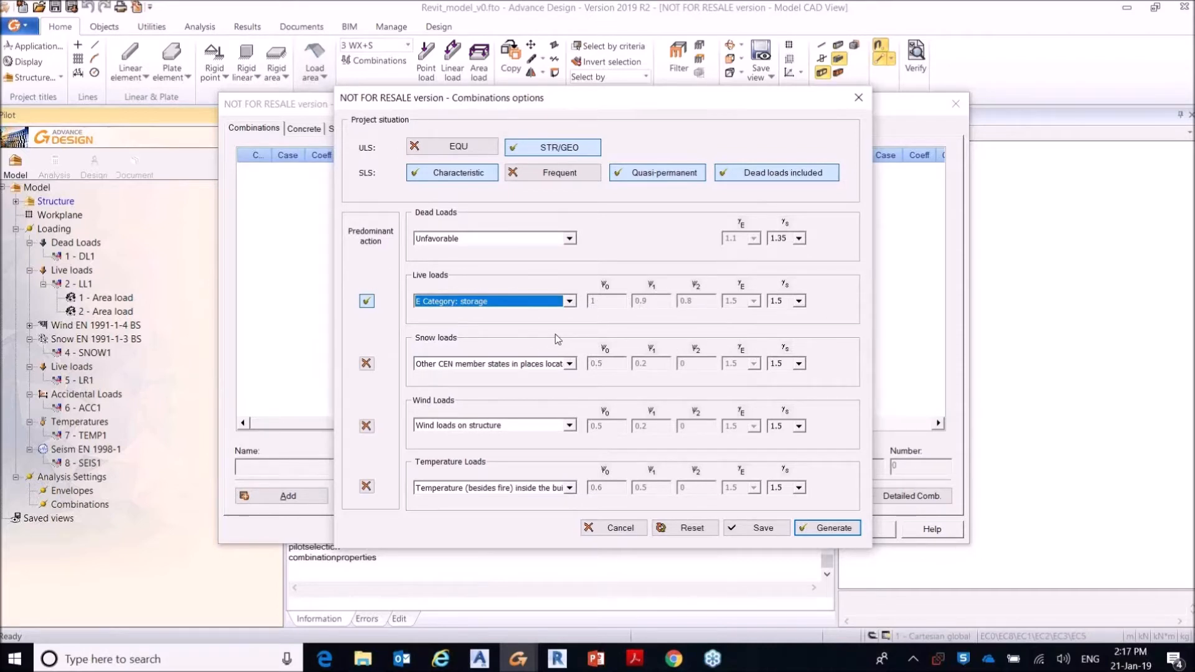
click(827, 529)
click(617, 363)
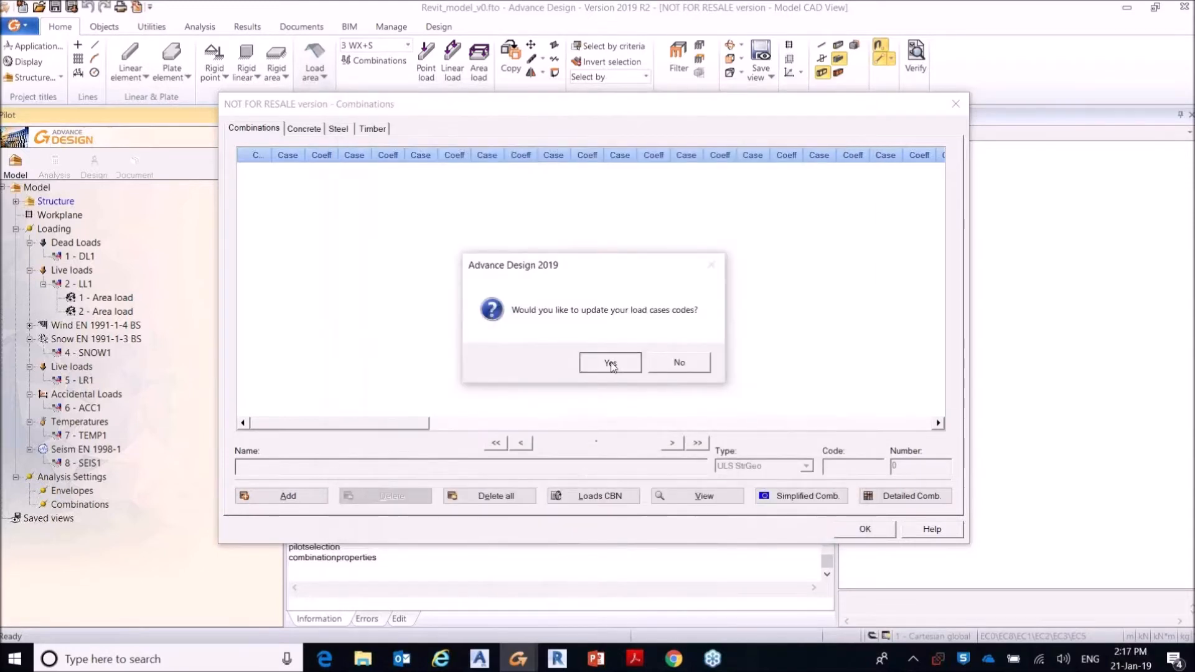
mouse_move(939, 173)
mouse_down()
mouse_move(955, 387)
mouse_move(943, 387)
mouse_move(939, 320)
mouse_move(946, 172)
mouse_up()
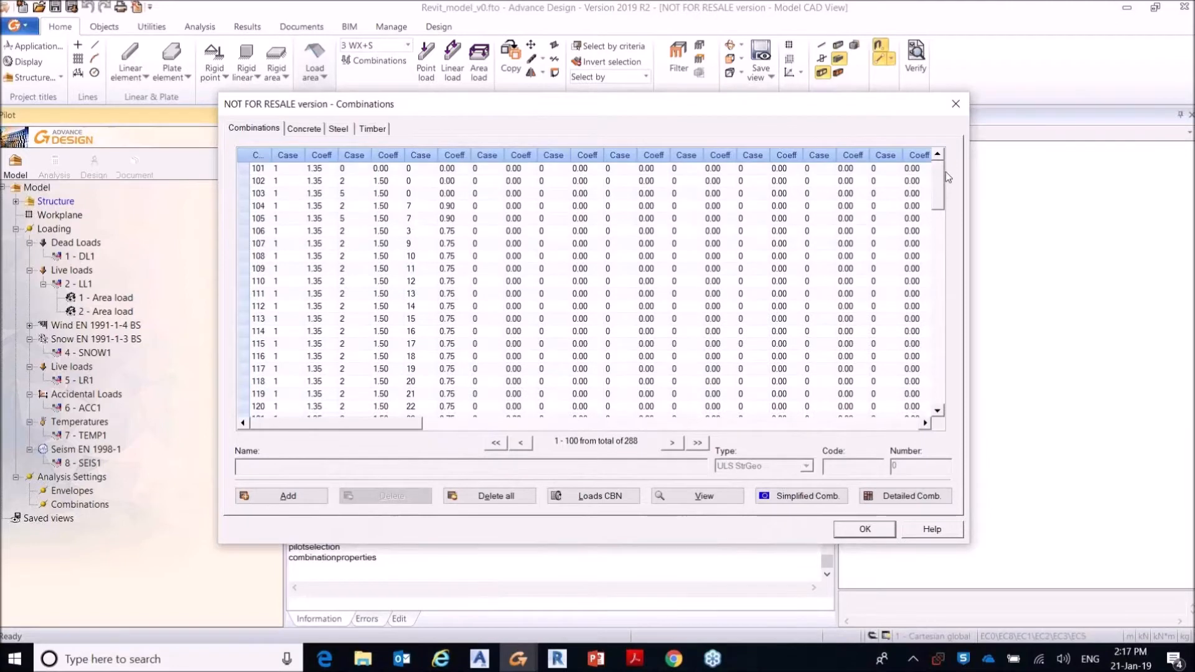
click(866, 529)
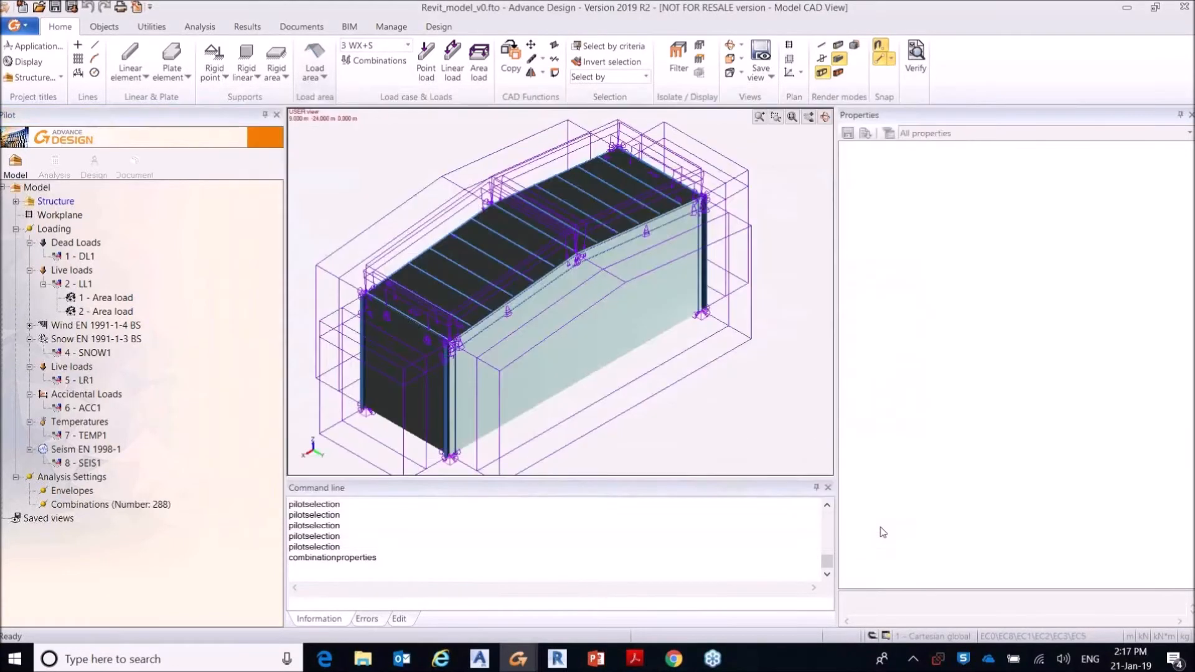
Step: Hide the loads and the load areas in the model view so only the steel frame is displayed
right_click(399, 202)
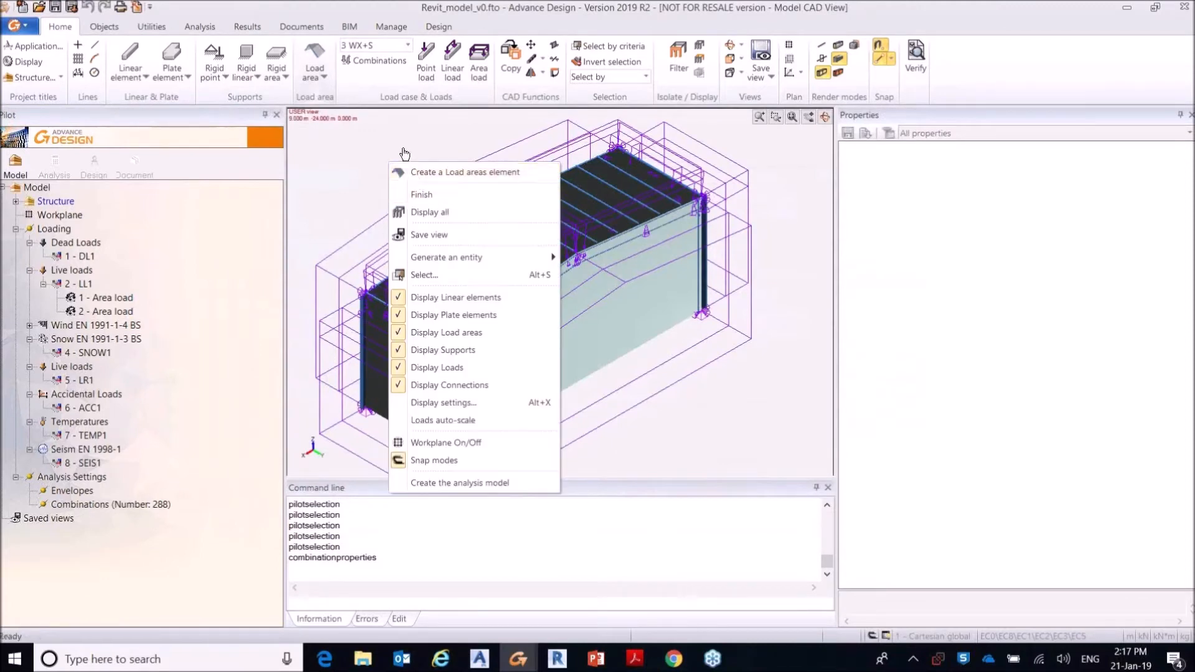
click(473, 368)
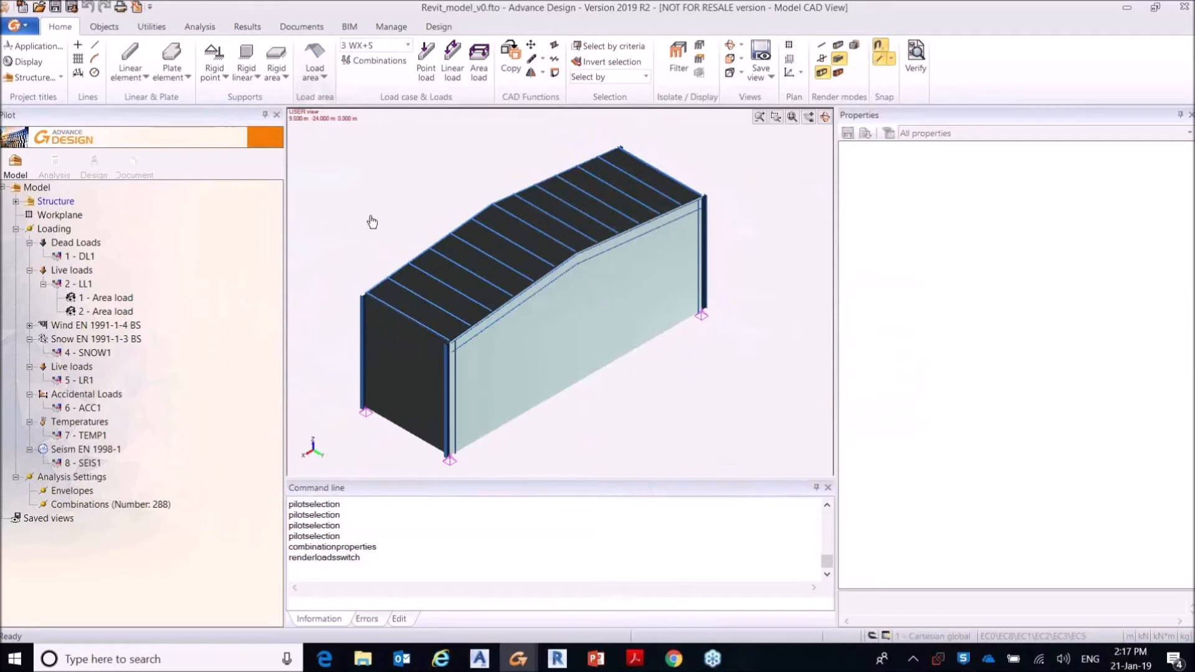
right_click(374, 223)
click(450, 371)
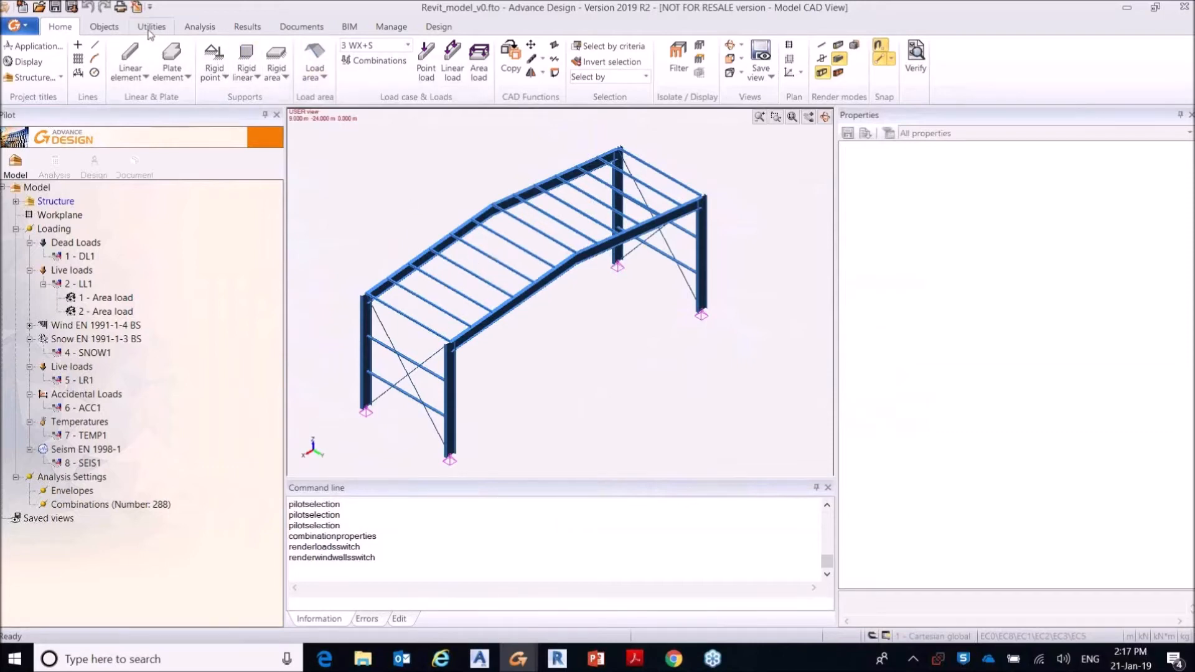
click(107, 28)
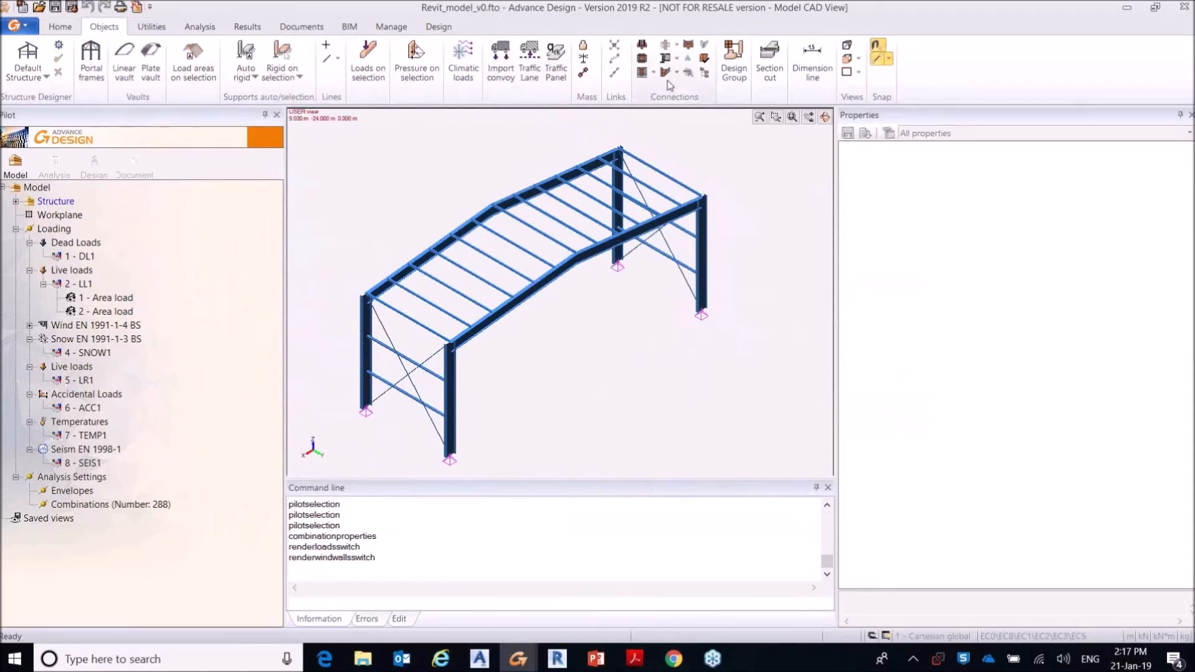
click(652, 73)
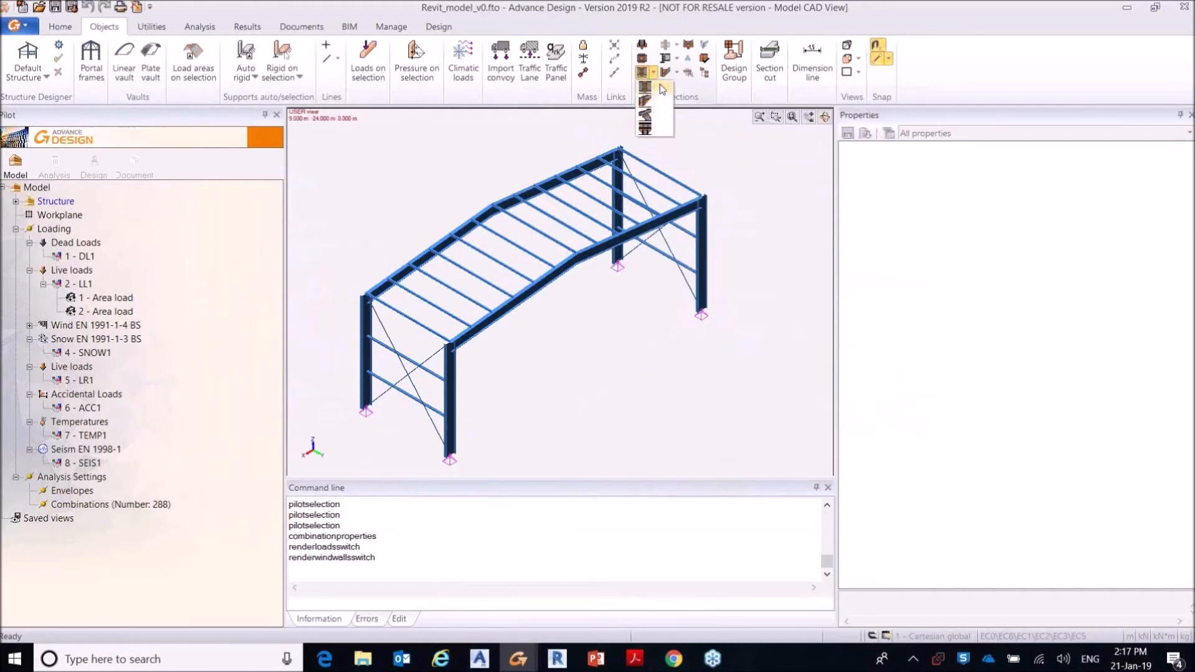
click(492, 174)
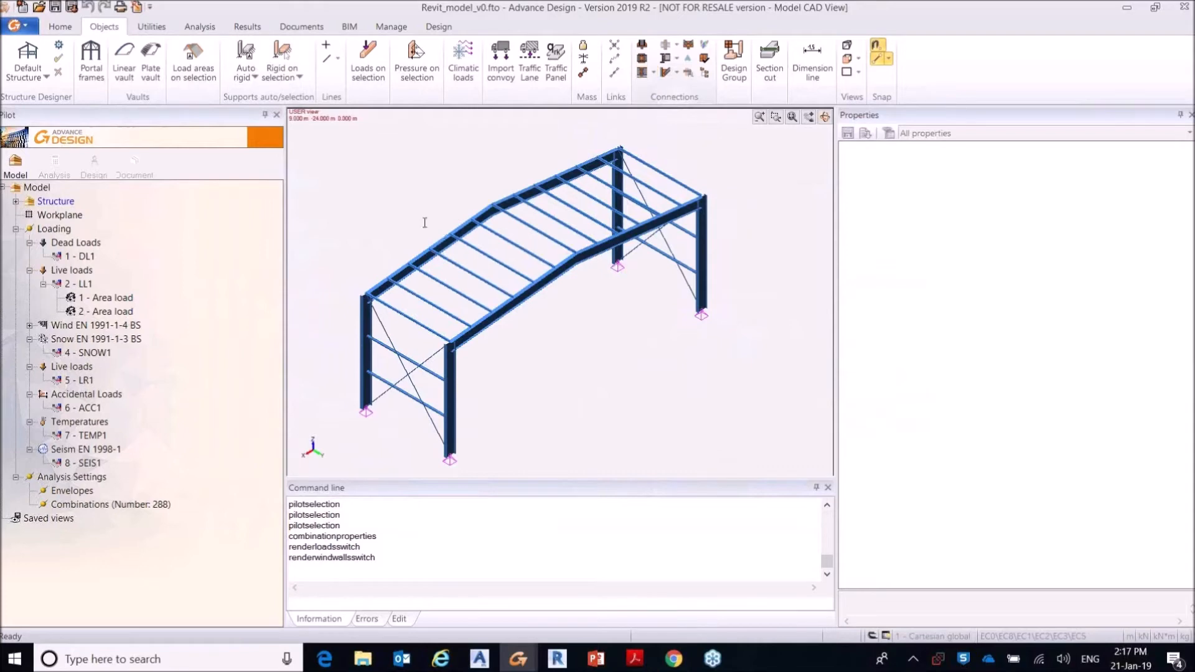
Step: Create a beam-column fixed connection with the default EC3 properties between the front corner column and its adjoining rafter
click(453, 395)
click(468, 348)
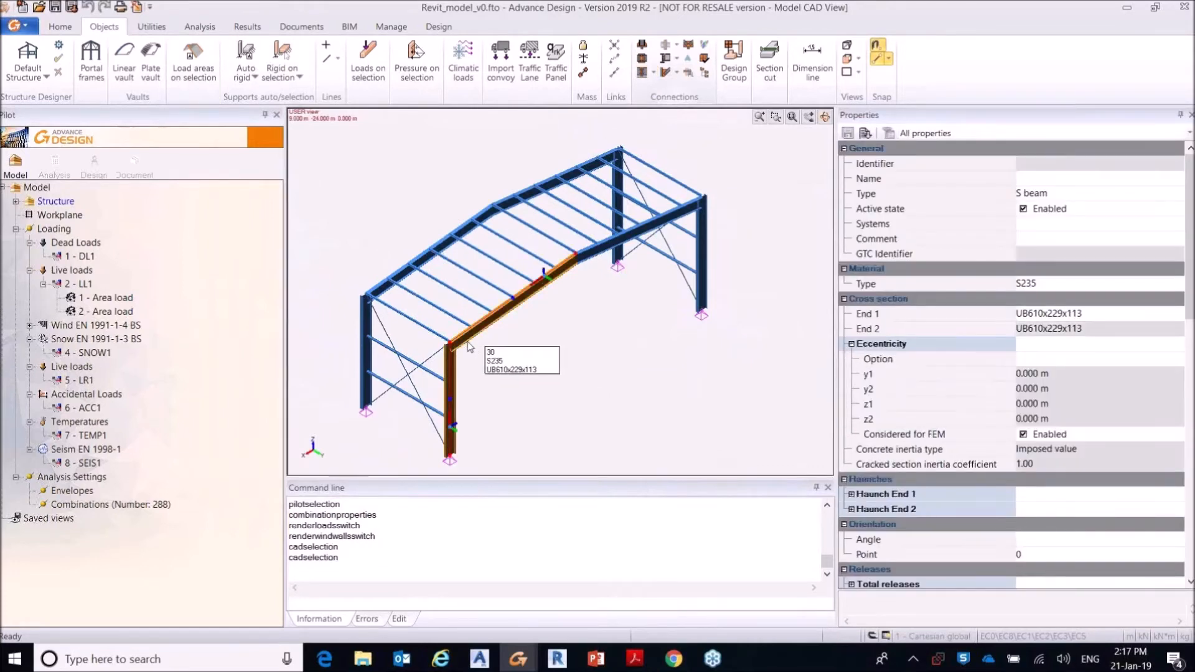
right_click(469, 346)
mouse_move(542, 588)
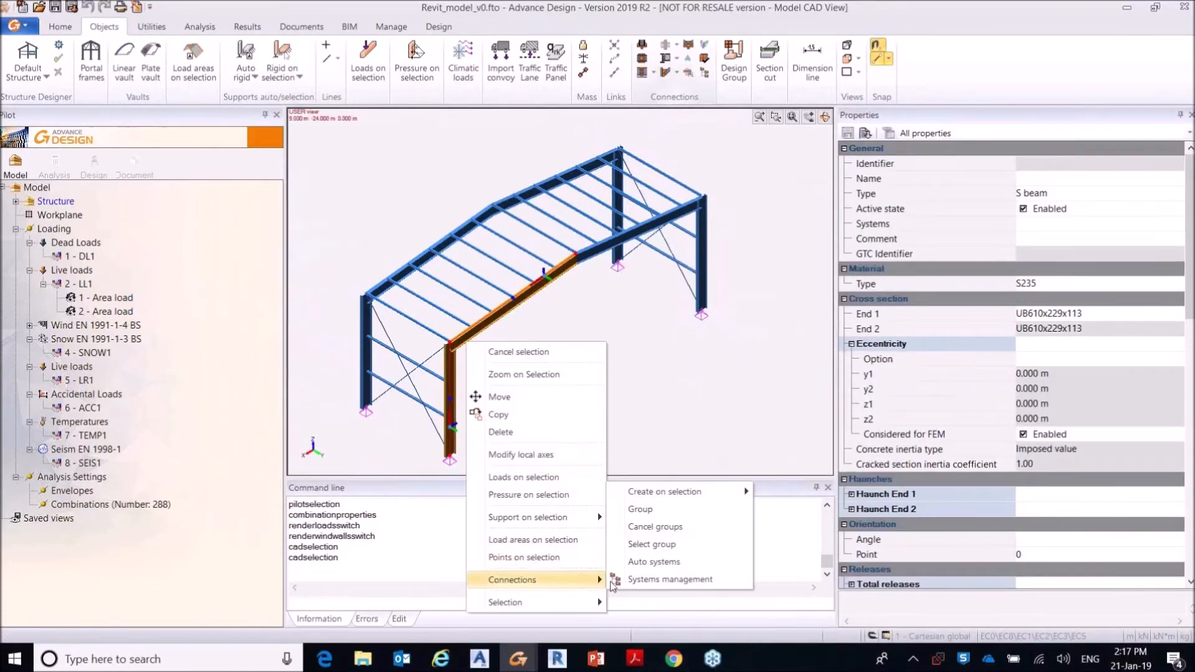
mouse_move(703, 501)
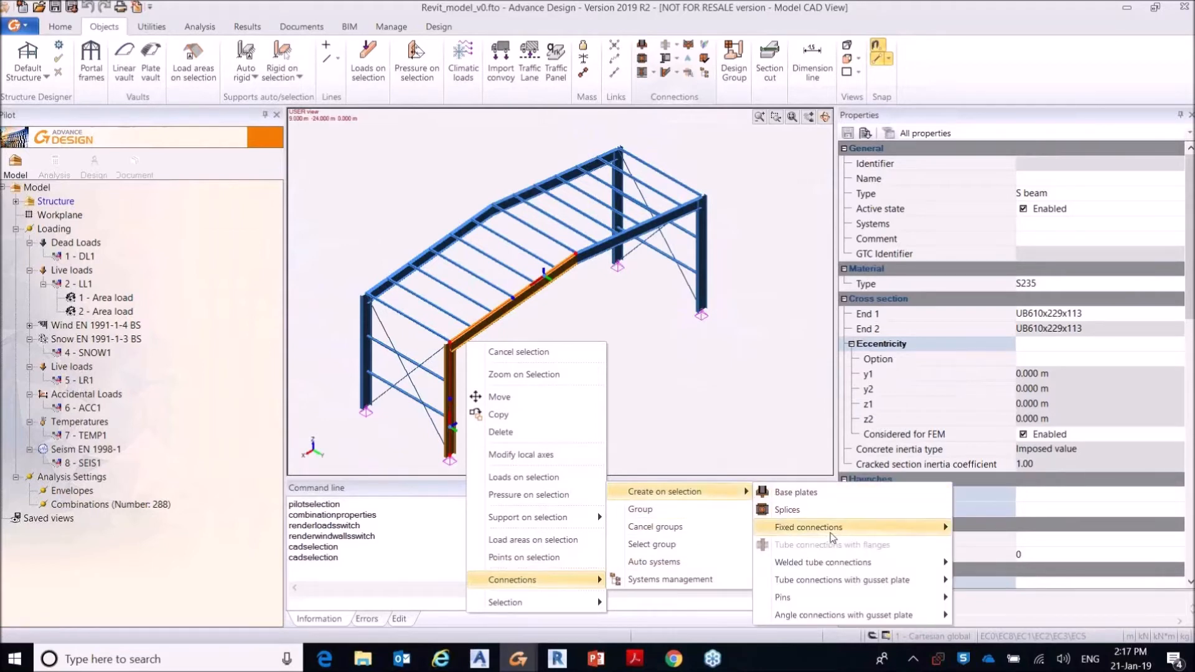
mouse_move(828, 529)
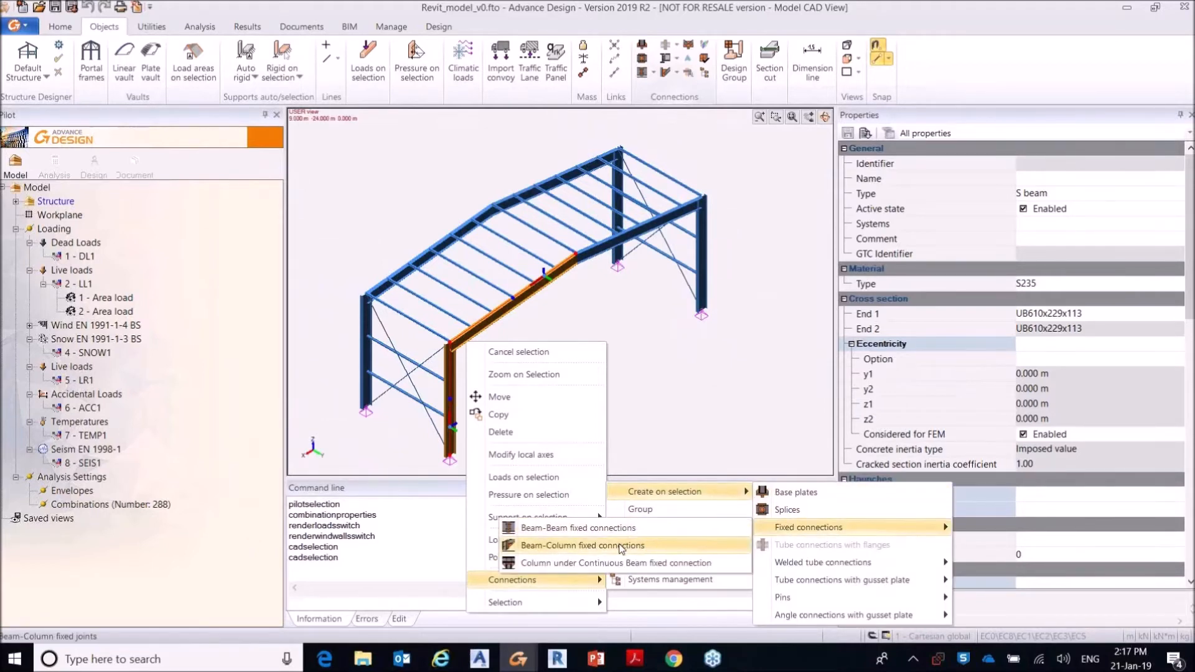
click(582, 545)
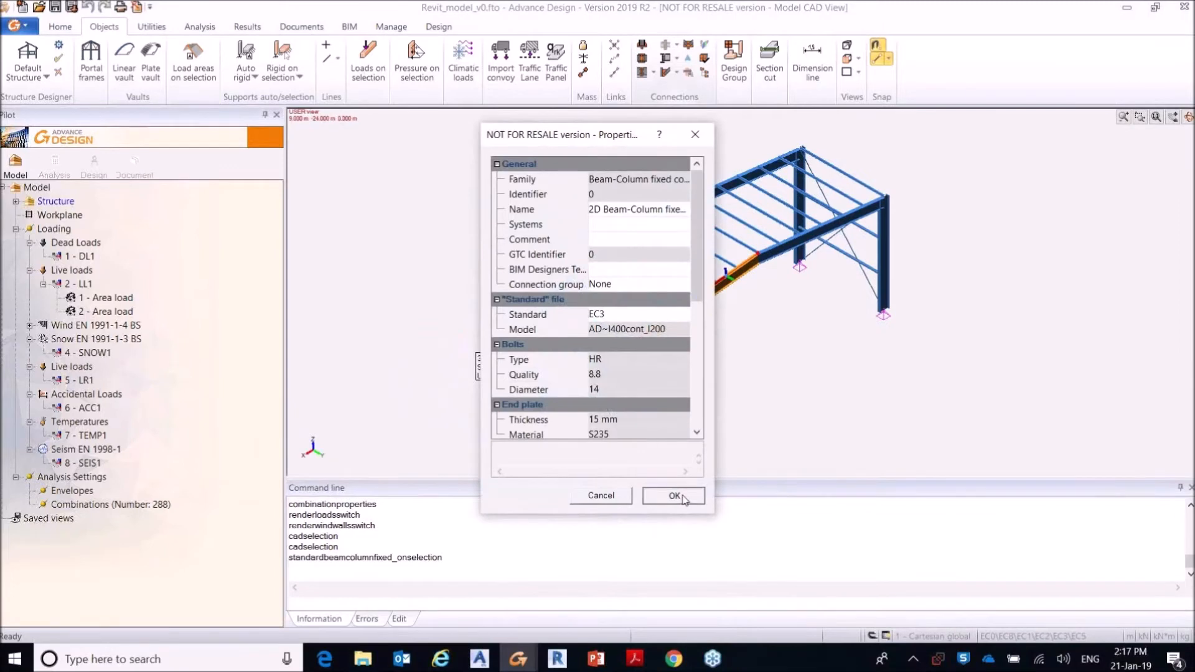
click(673, 493)
key(Escape)
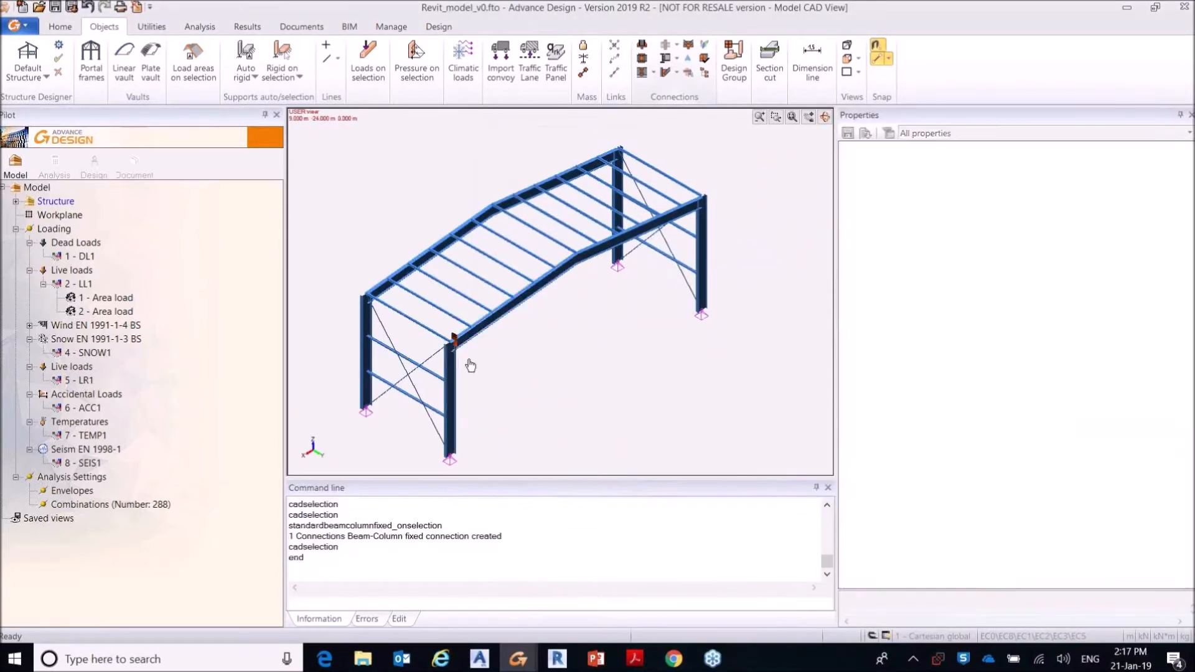
Step: Inspect the new beam-column fixed connection at the frame's eaves up close and review its properties
scroll(466, 355, up, 4)
scroll(468, 353, up, 3)
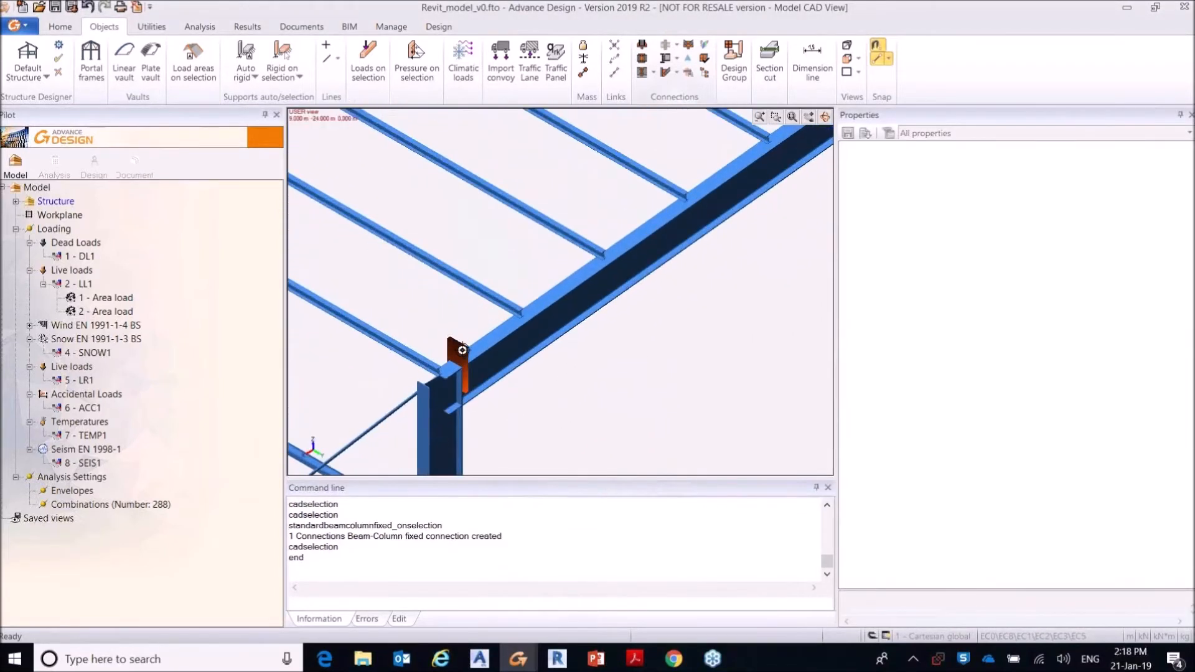
click(455, 350)
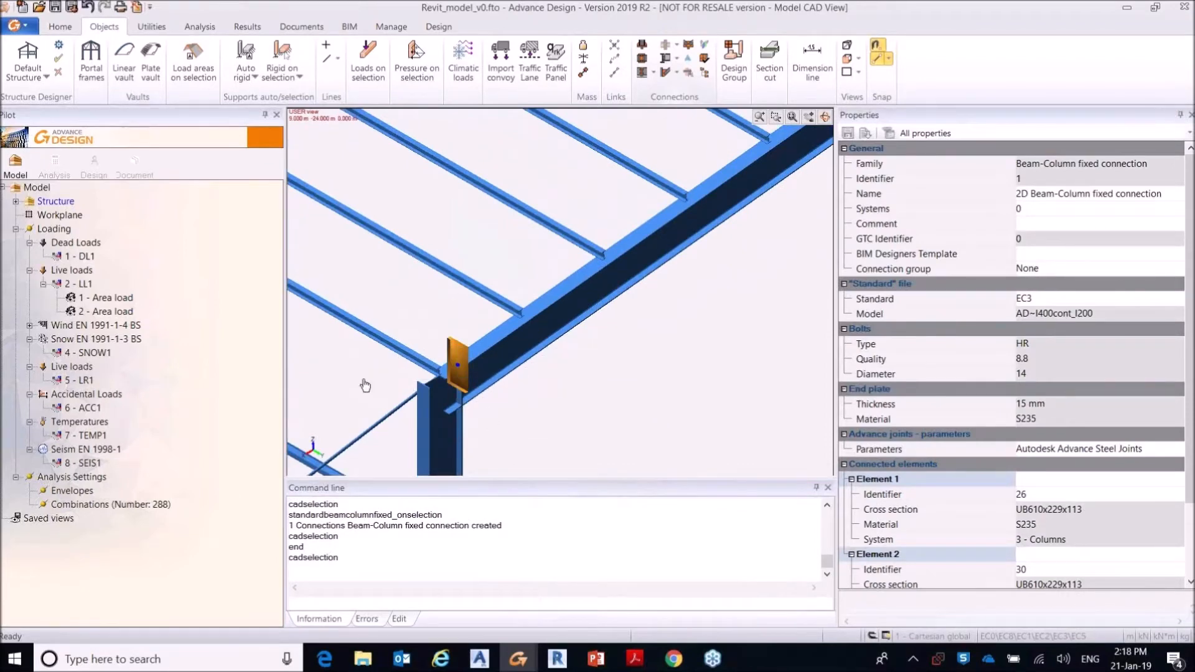
click(458, 325)
scroll(458, 325, down, 4)
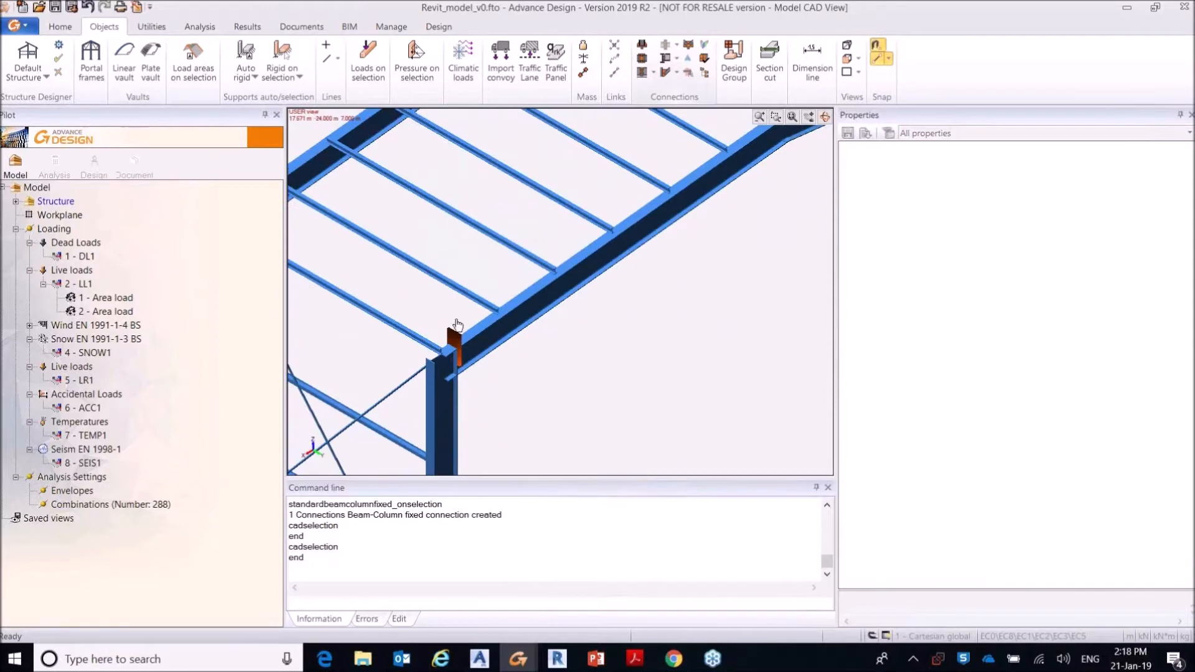
scroll(456, 319, down, 8)
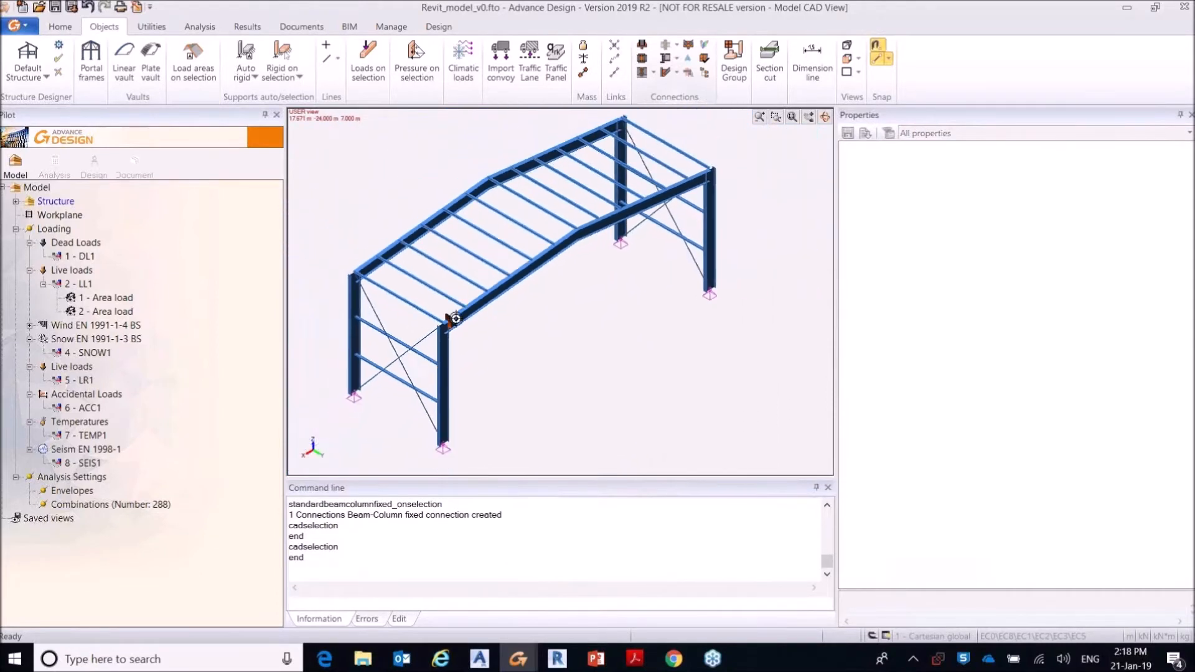
middle_drag(549, 305, 572, 310)
scroll(573, 310, up, 1)
scroll(573, 310, up, 1)
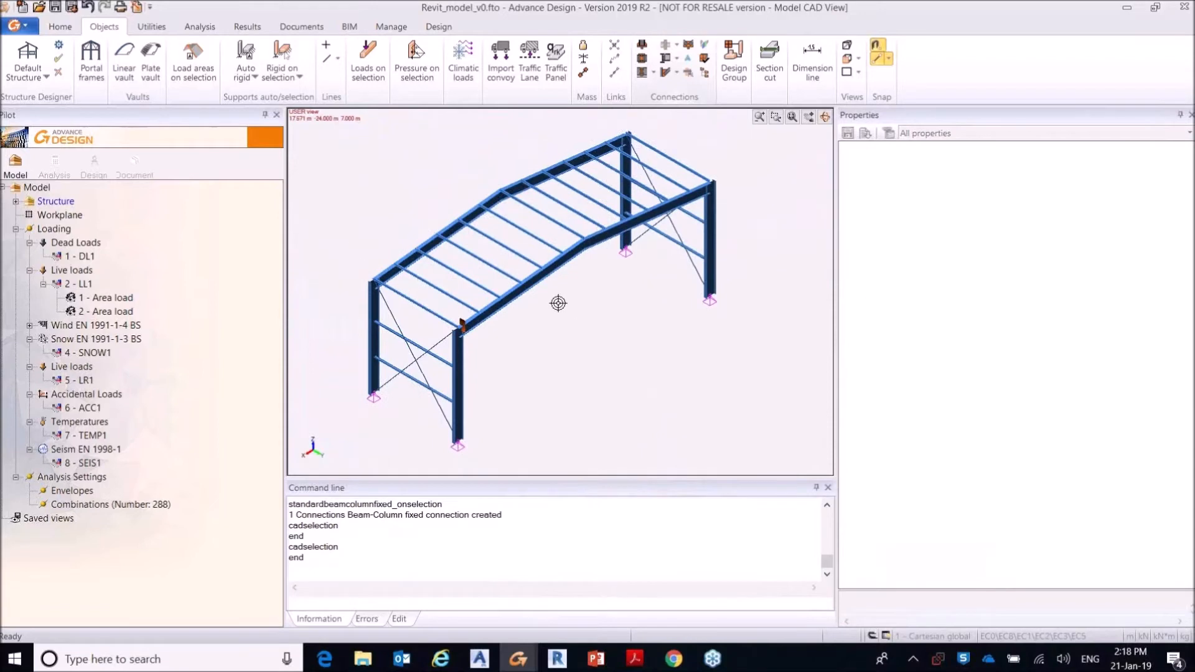
Step: Set up the calculation sequence for a new analysis model with FE Calculation and Steel Design included
click(56, 163)
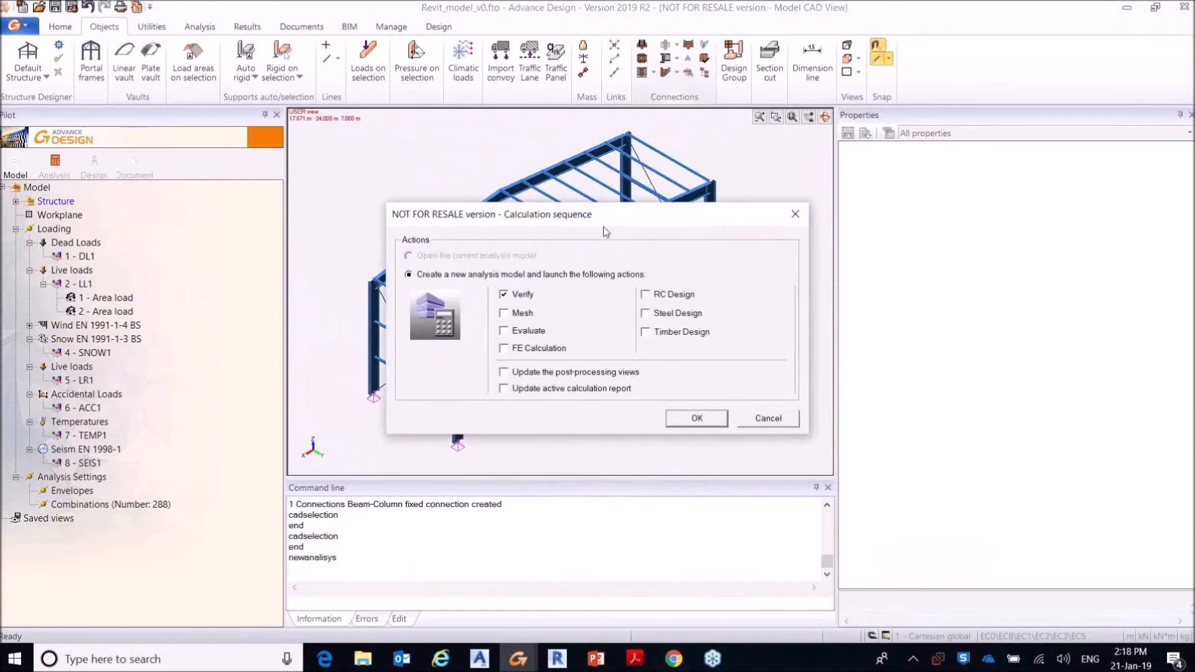
drag(603, 232, 567, 183)
click(522, 303)
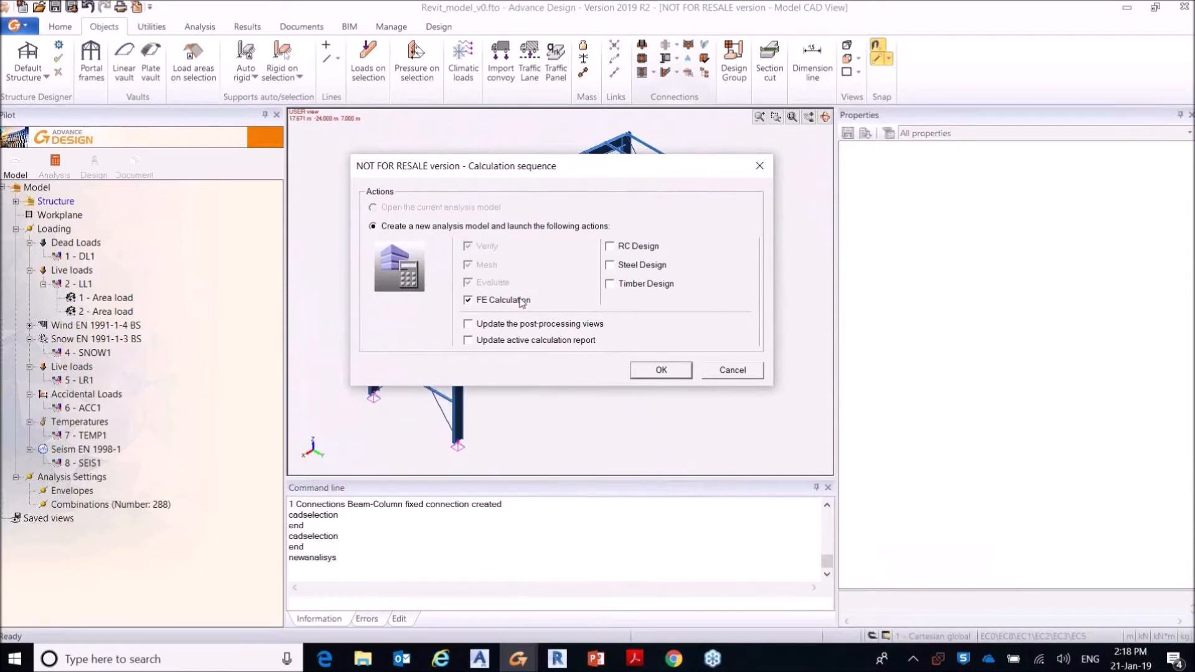
click(658, 268)
drag(665, 175, 655, 180)
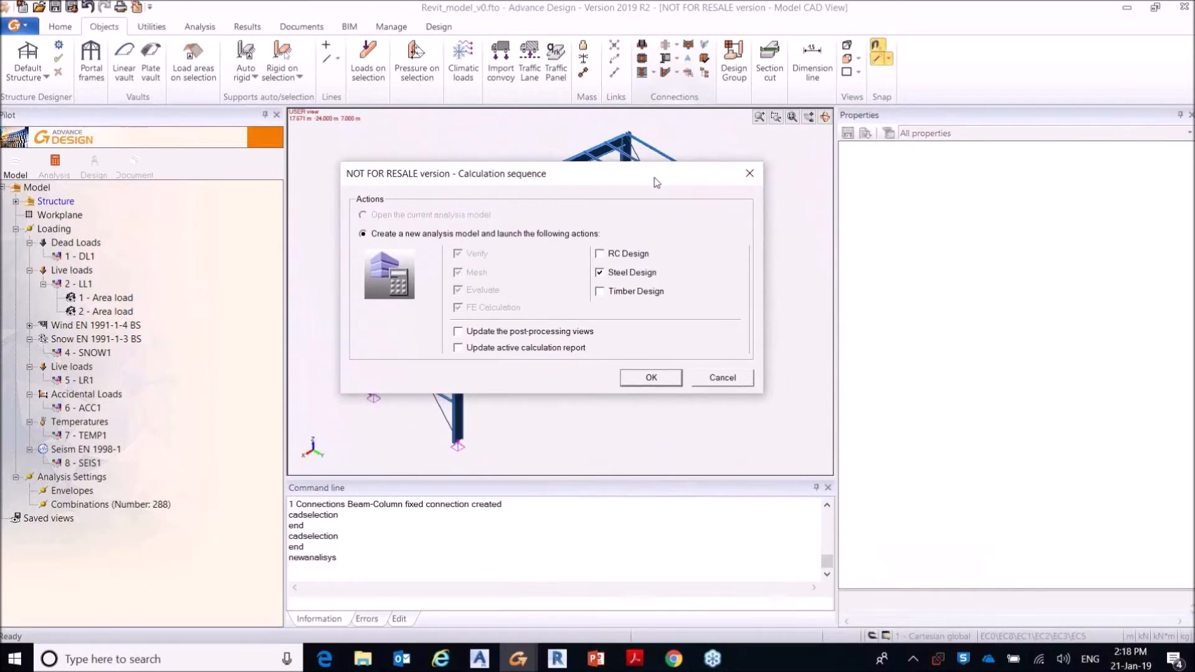
drag(651, 179, 660, 188)
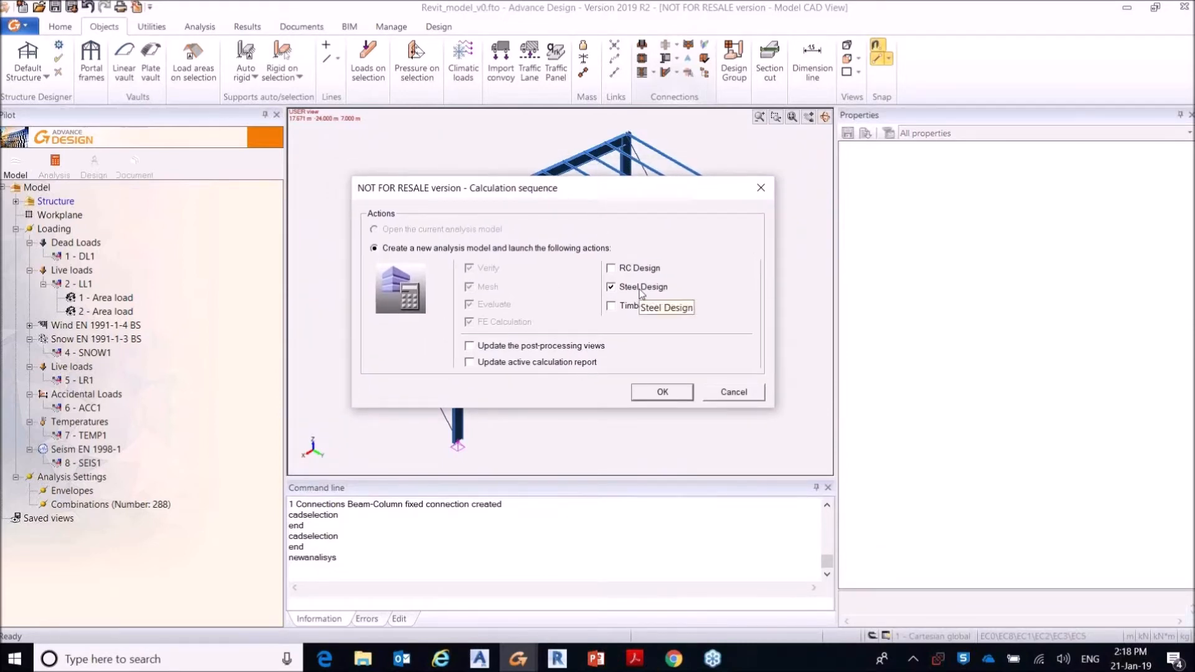
Step: Switch to the AD_model_results.fto model and compare its saved displacement and Fz force results for load case 1 G
click(517, 659)
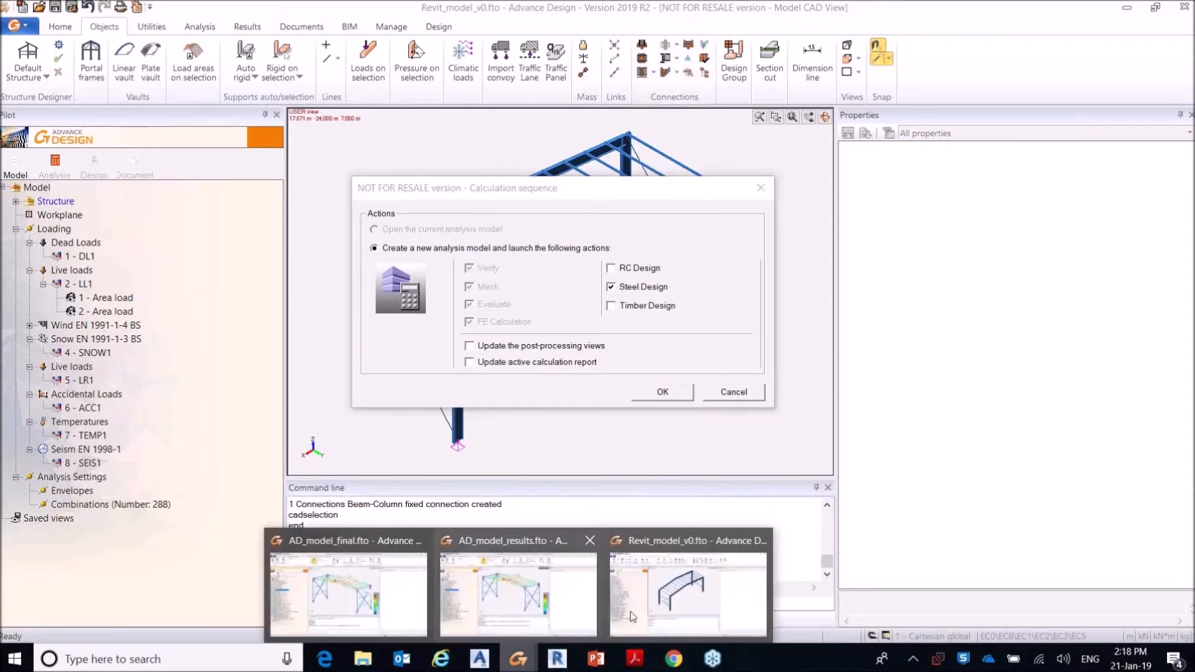
click(558, 595)
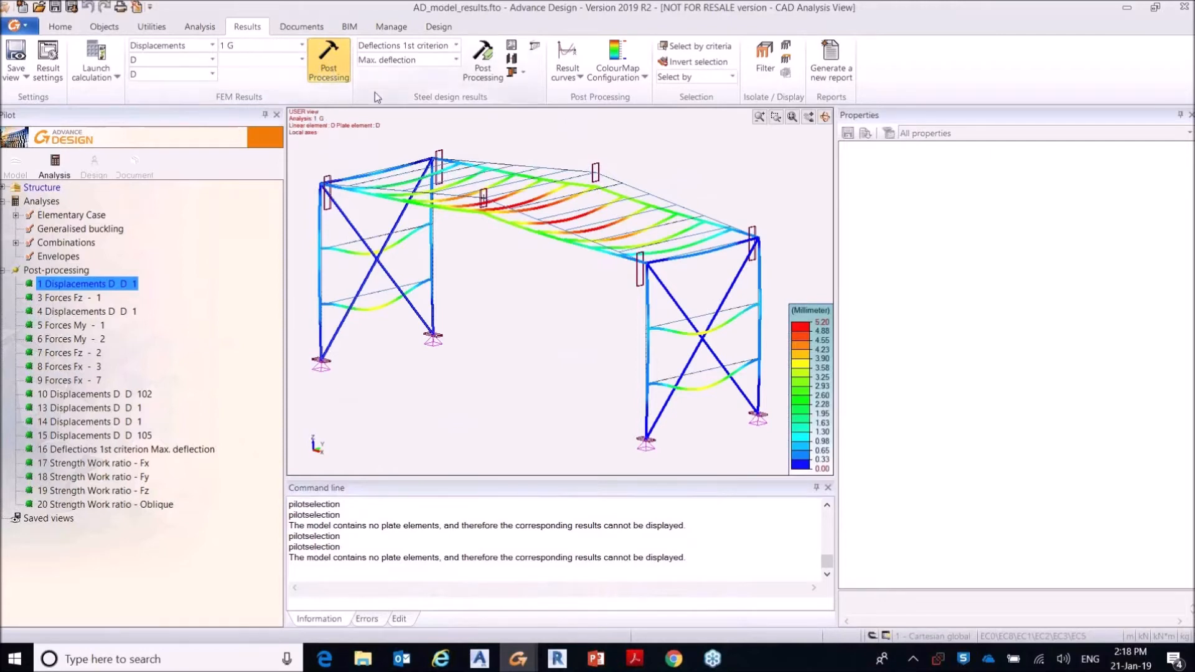
mouse_move(383, 175)
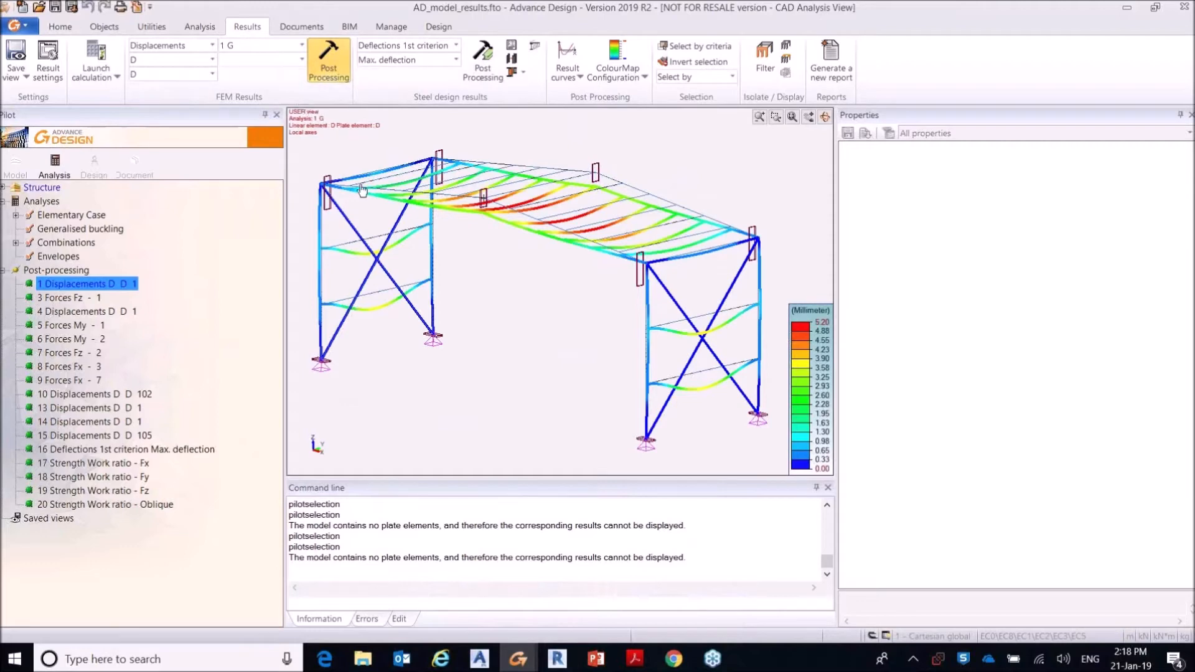
click(77, 296)
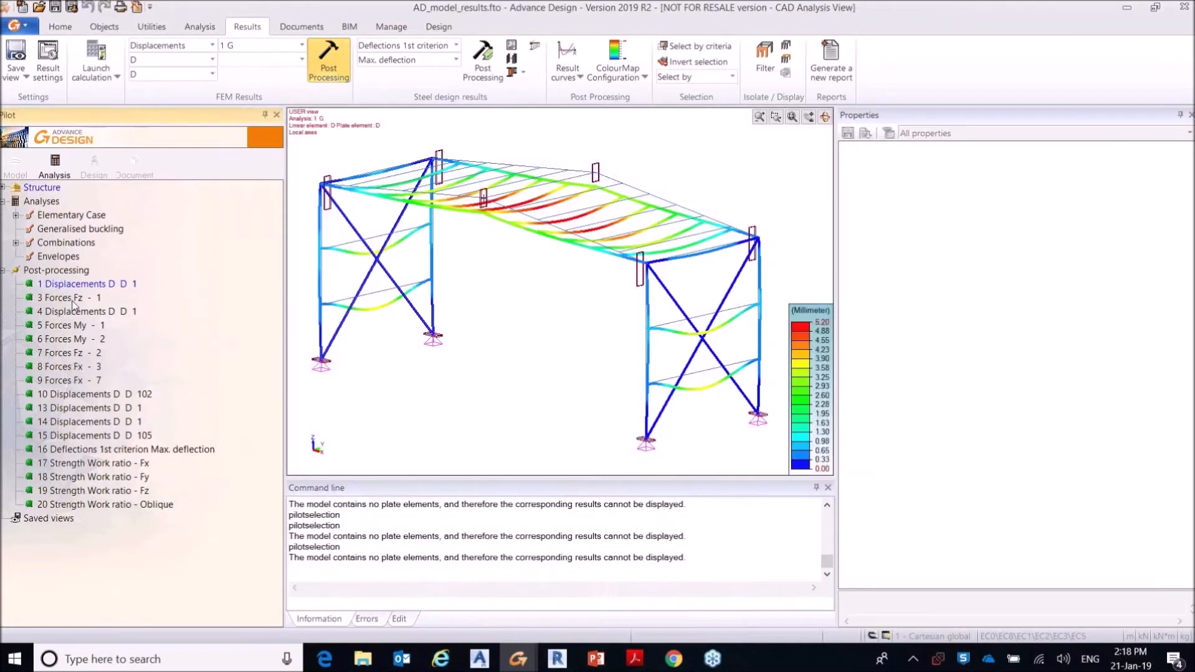
click(104, 286)
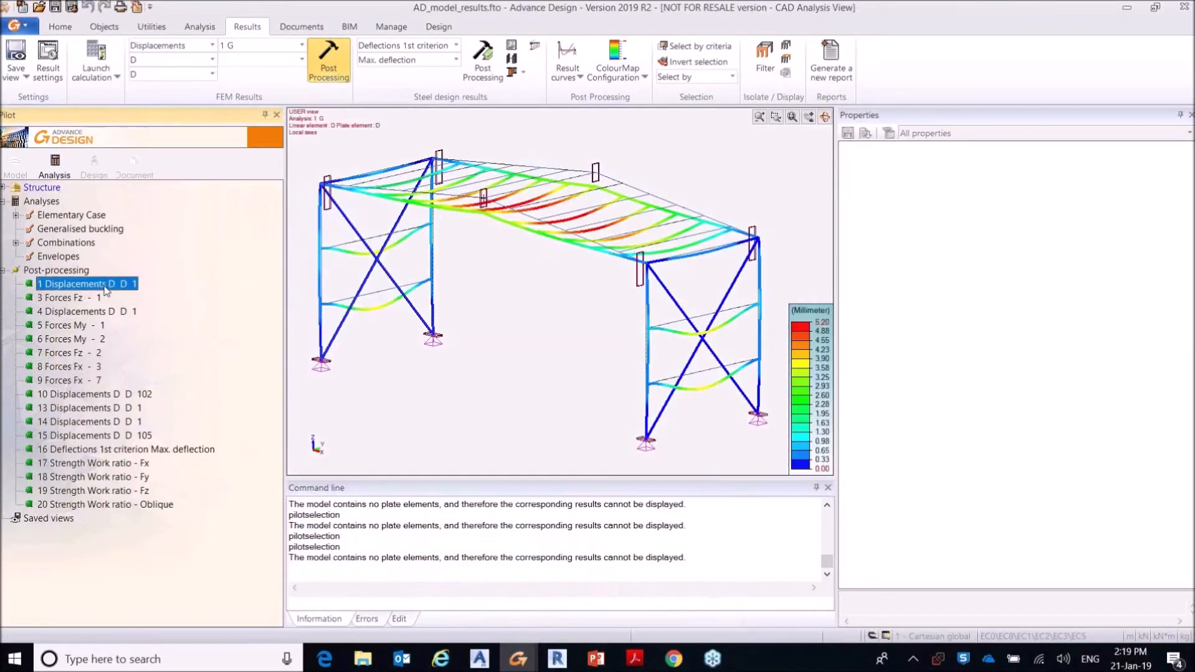
click(90, 298)
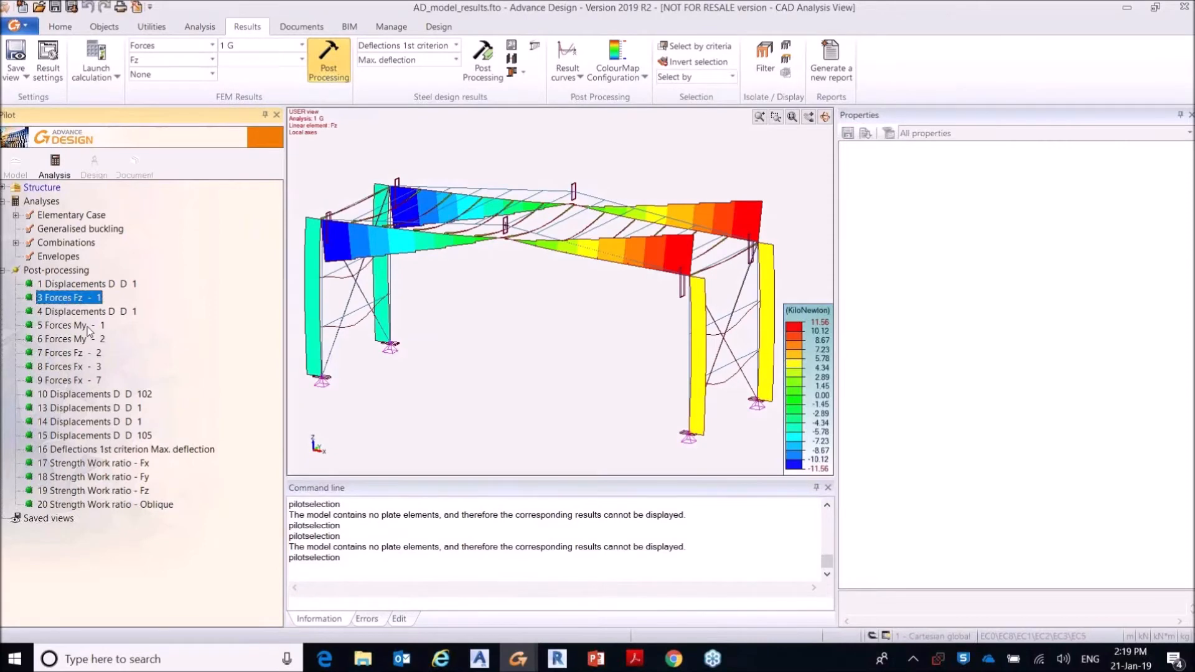
Step: Review the My and Fx force diagrams for case 1 G and the displacements for combination 102
click(88, 326)
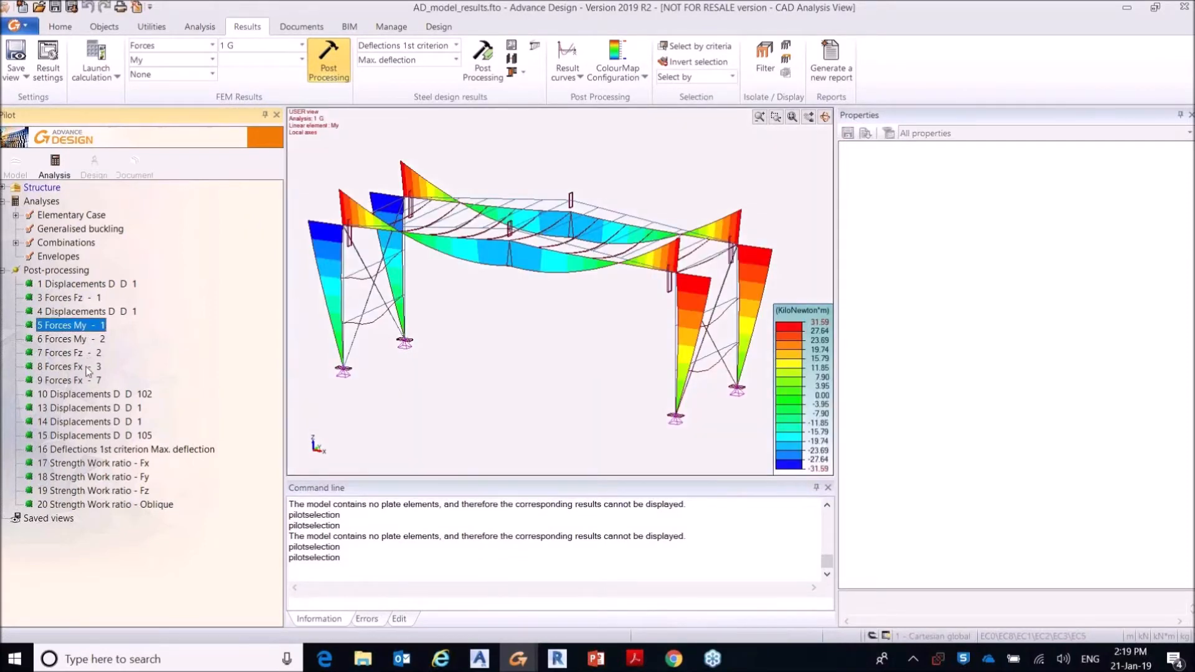
click(88, 368)
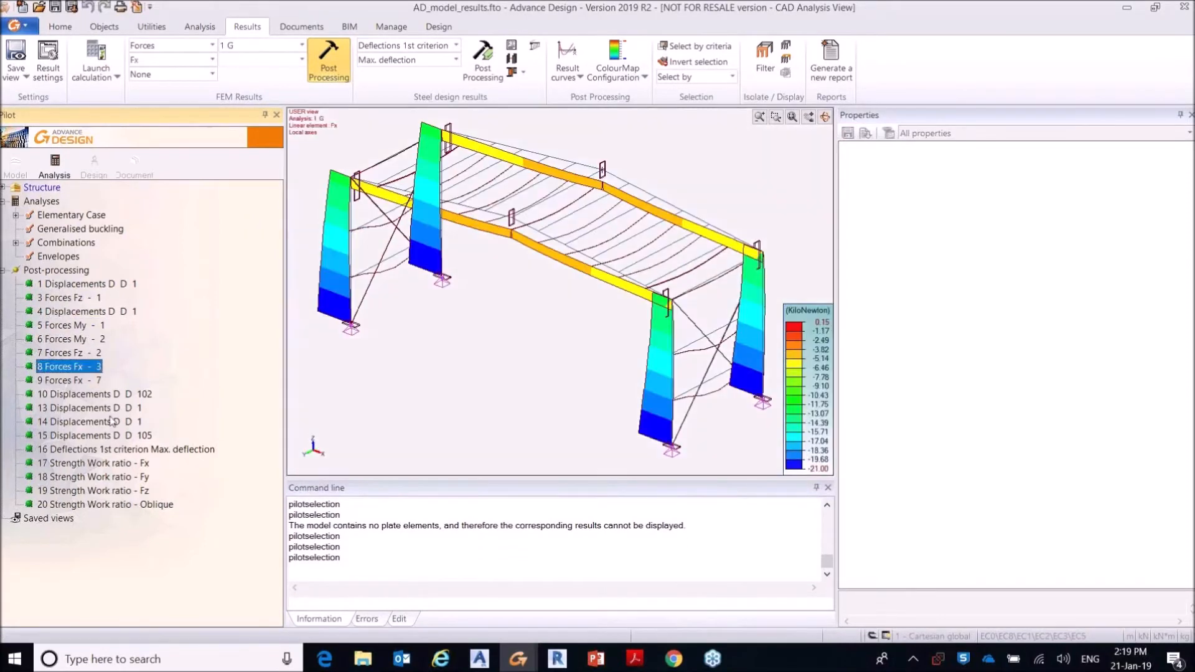
click(122, 396)
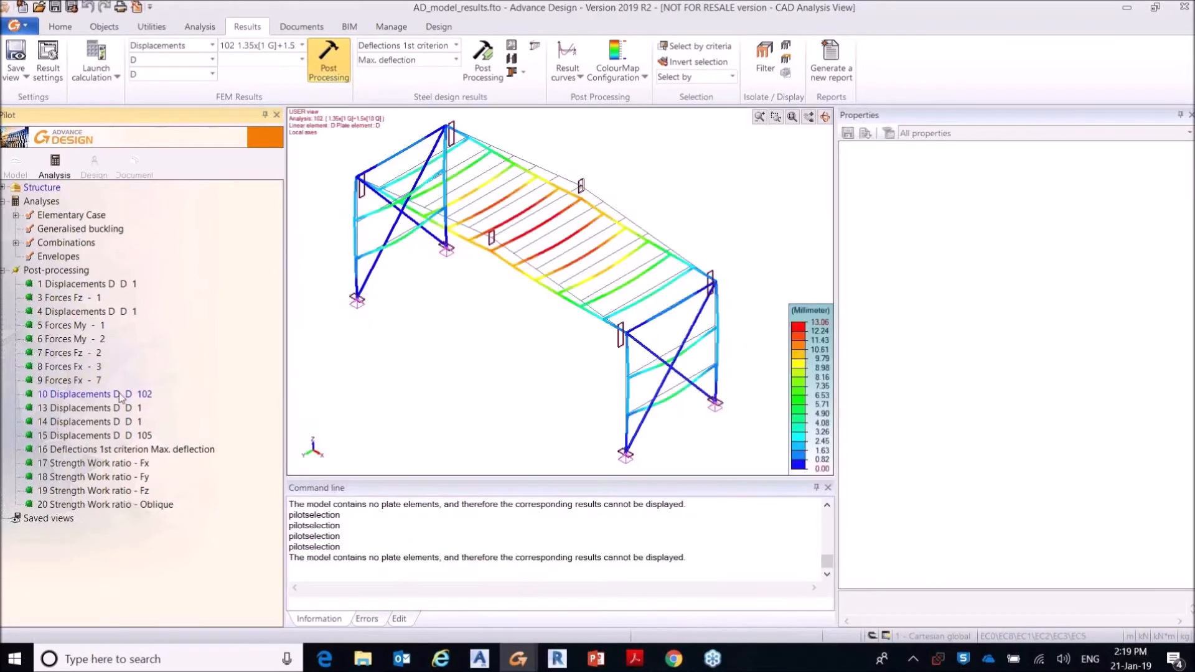
click(302, 46)
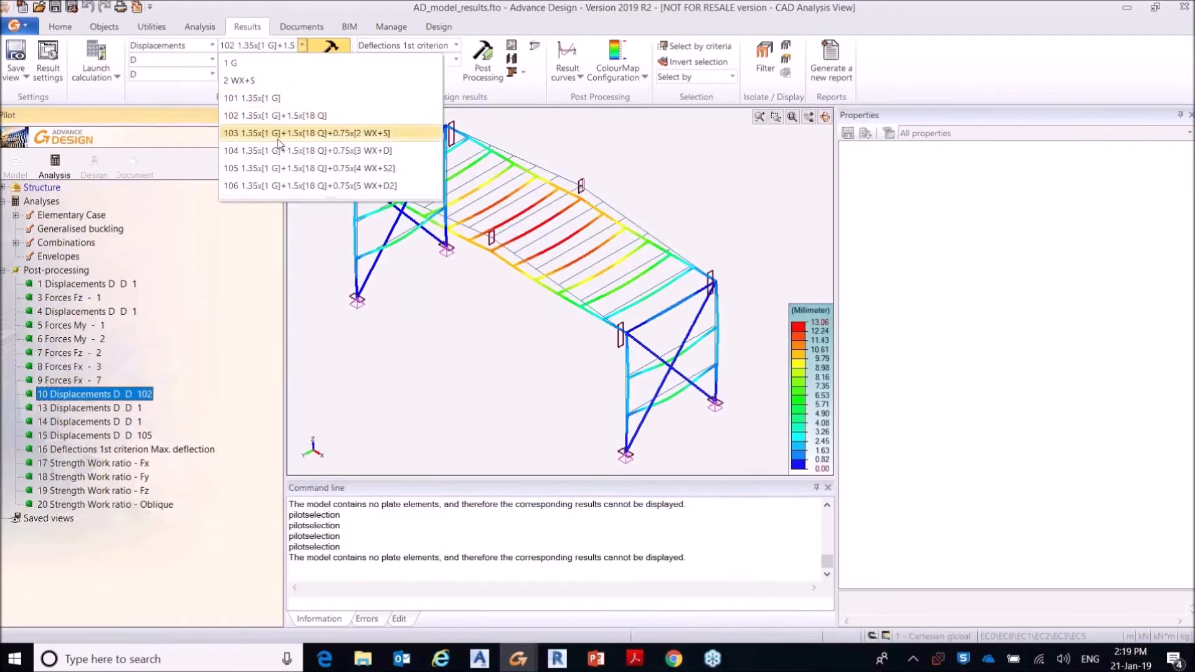
click(321, 6)
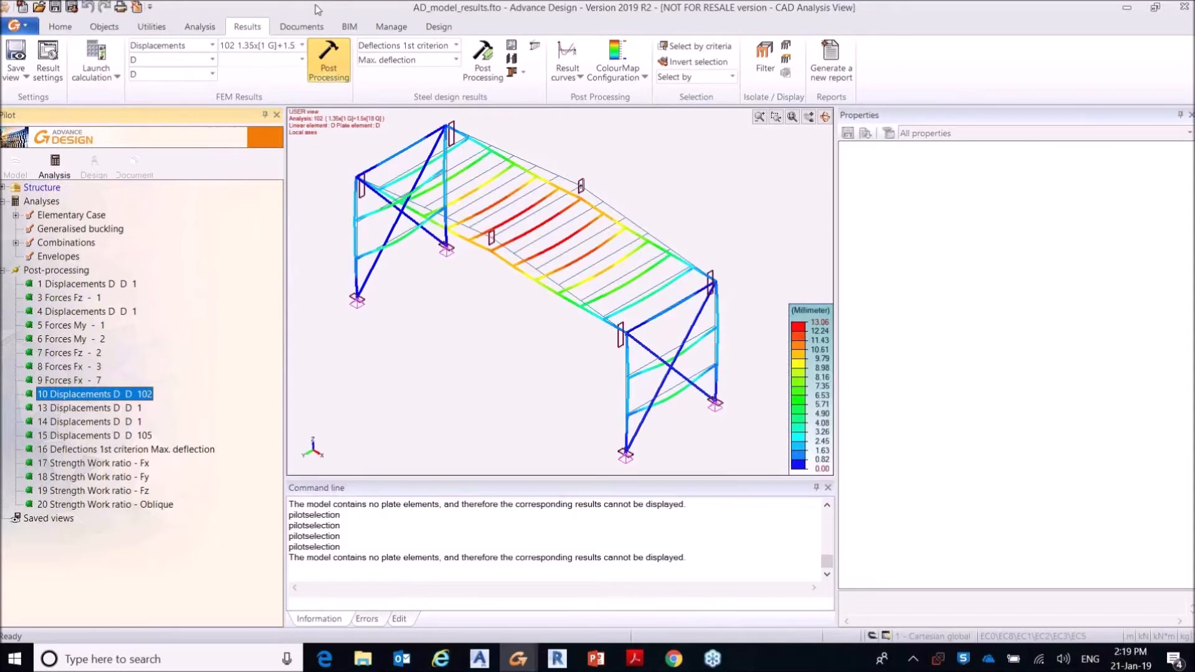
Step: Review the steel design results for first-criterion maximum deflection and the strength work ratios Fx, Fy and Fz
click(149, 450)
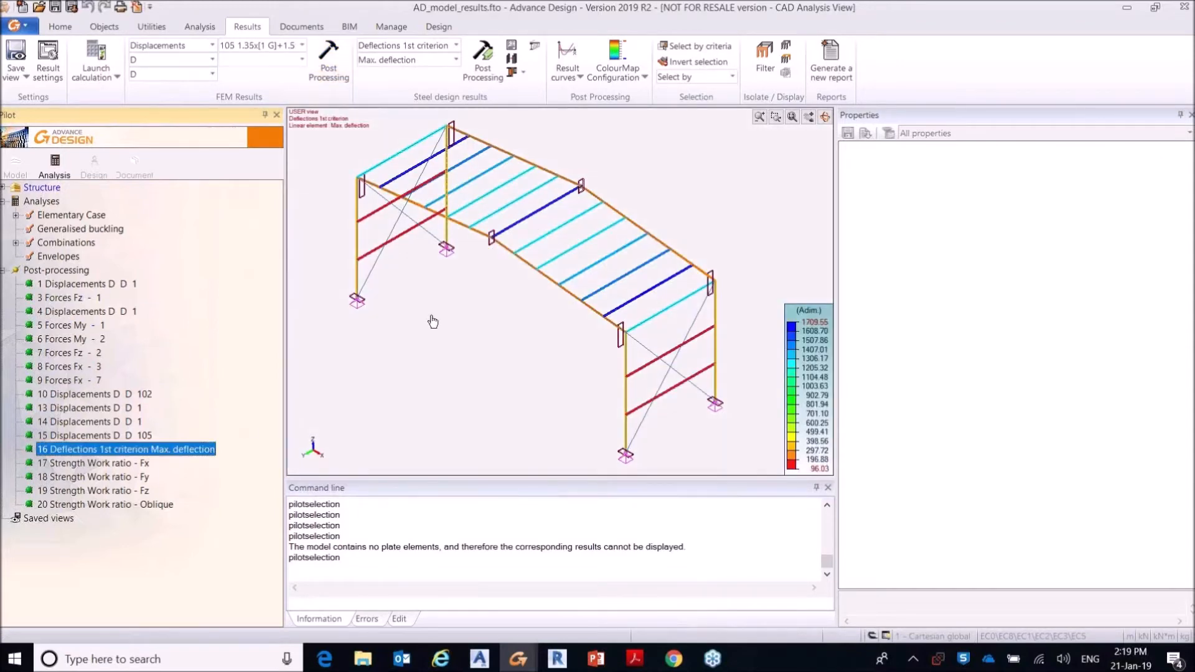
click(96, 464)
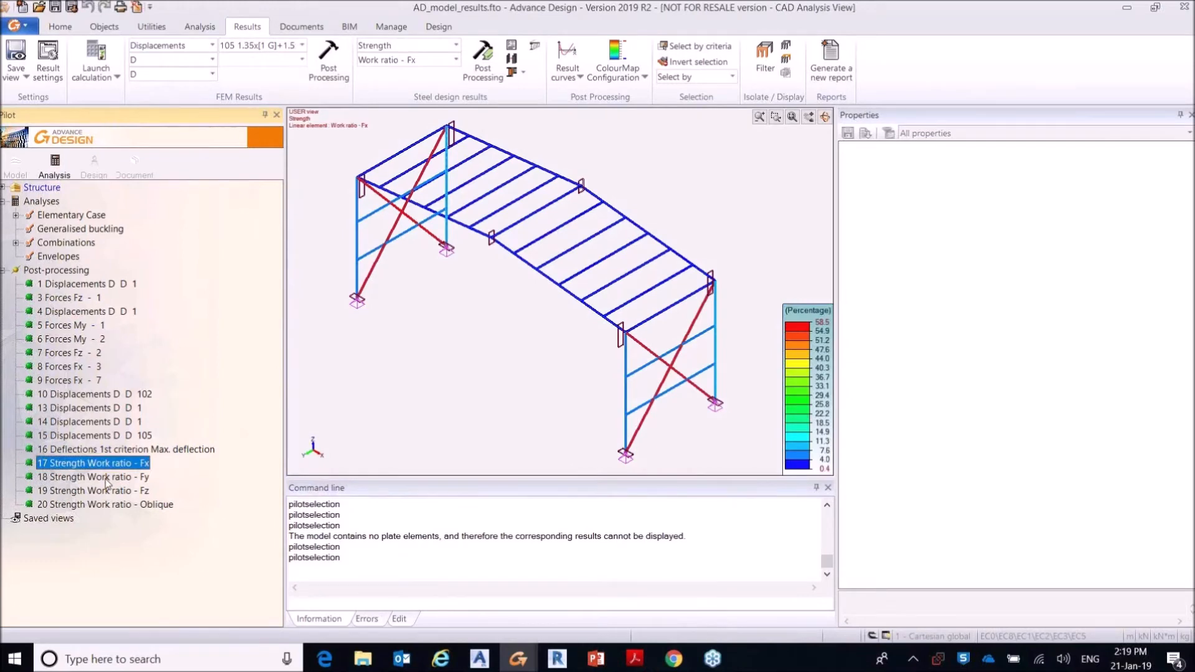
click(106, 479)
click(110, 492)
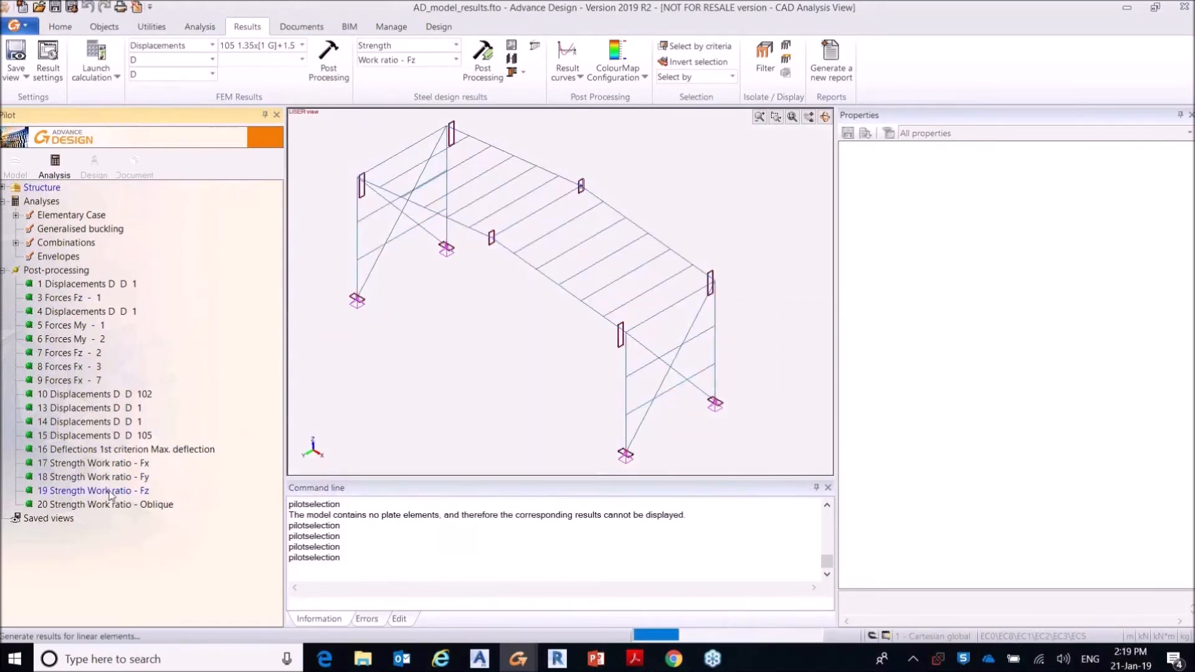
Step: Display the oblique strength work ratio and check girt 69's deflections and cross-section strength in its shape sheet
click(110, 505)
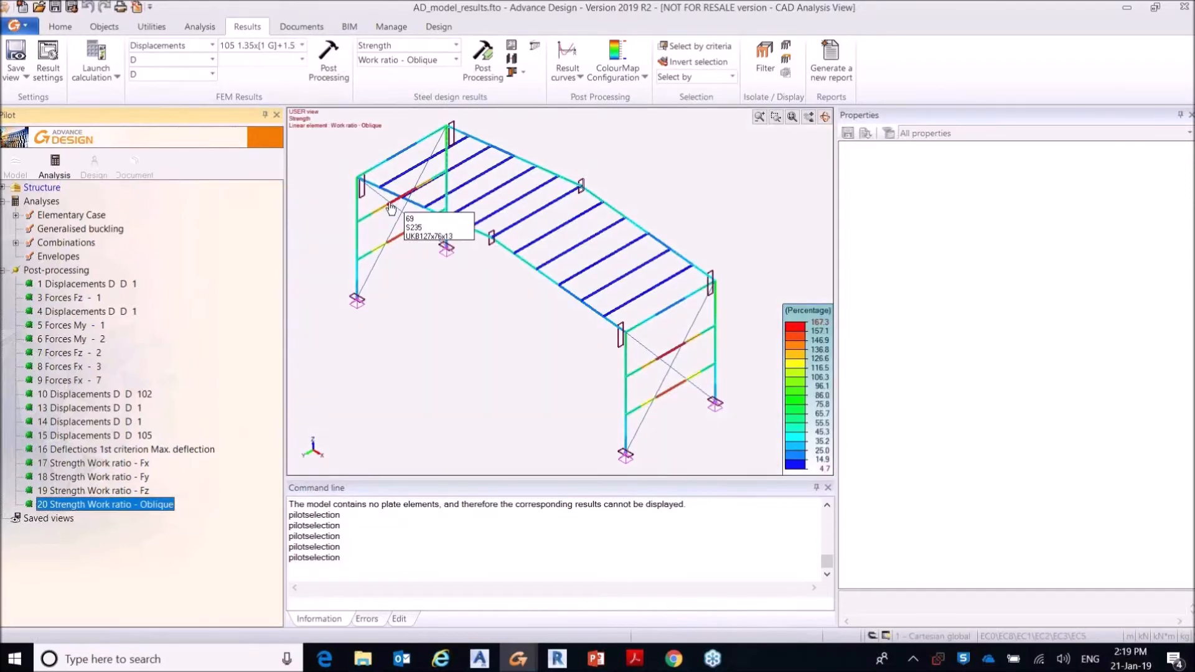
mouse_move(381, 249)
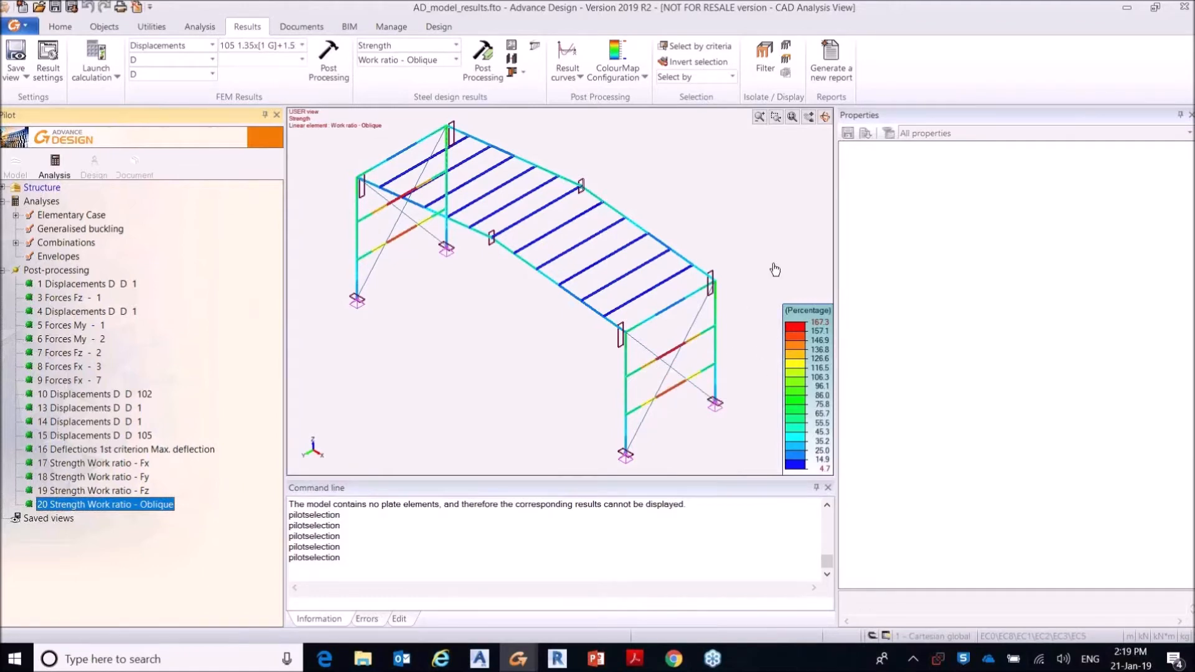
mouse_move(373, 218)
click(374, 218)
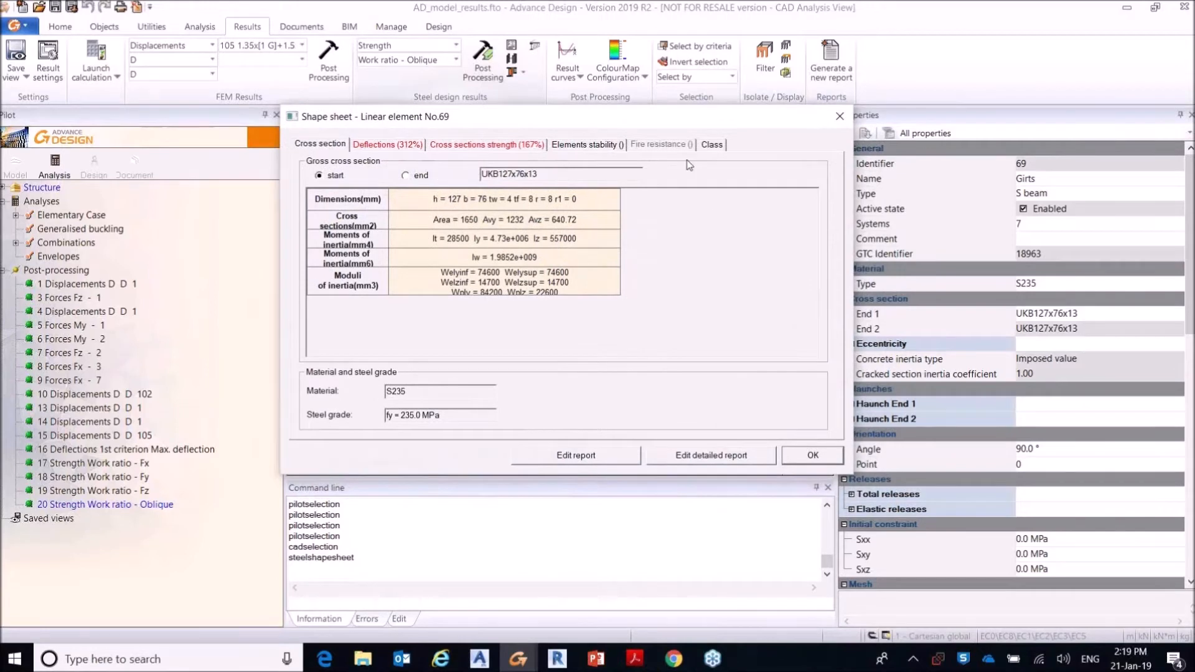
drag(669, 124, 667, 135)
click(381, 155)
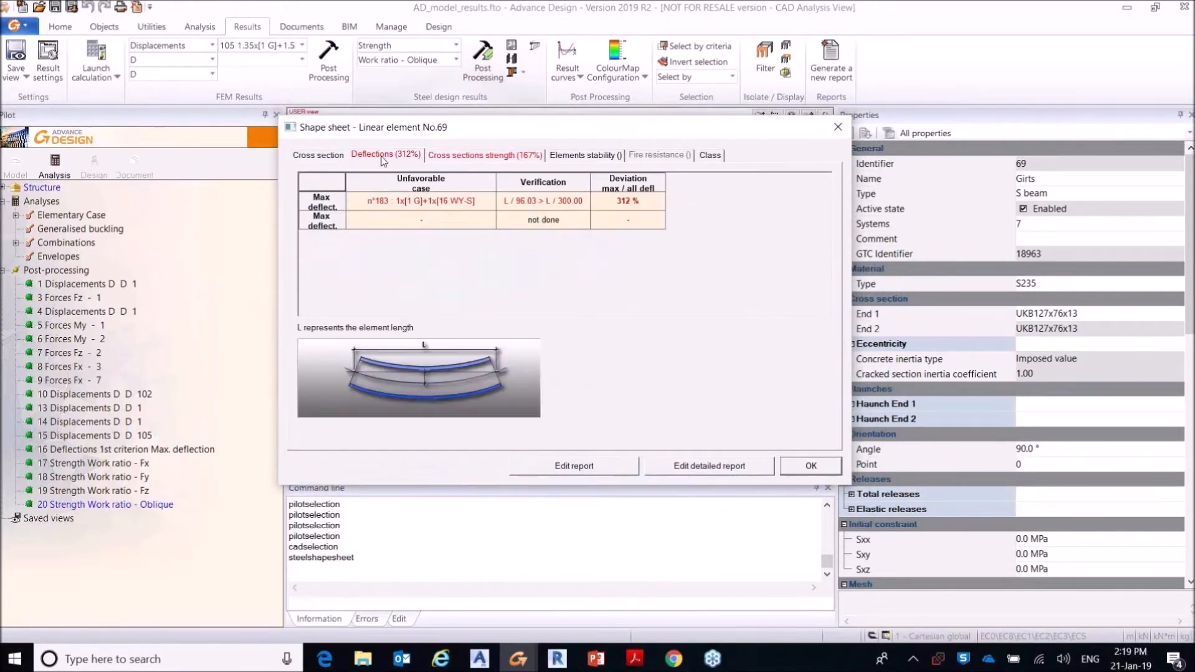
click(492, 157)
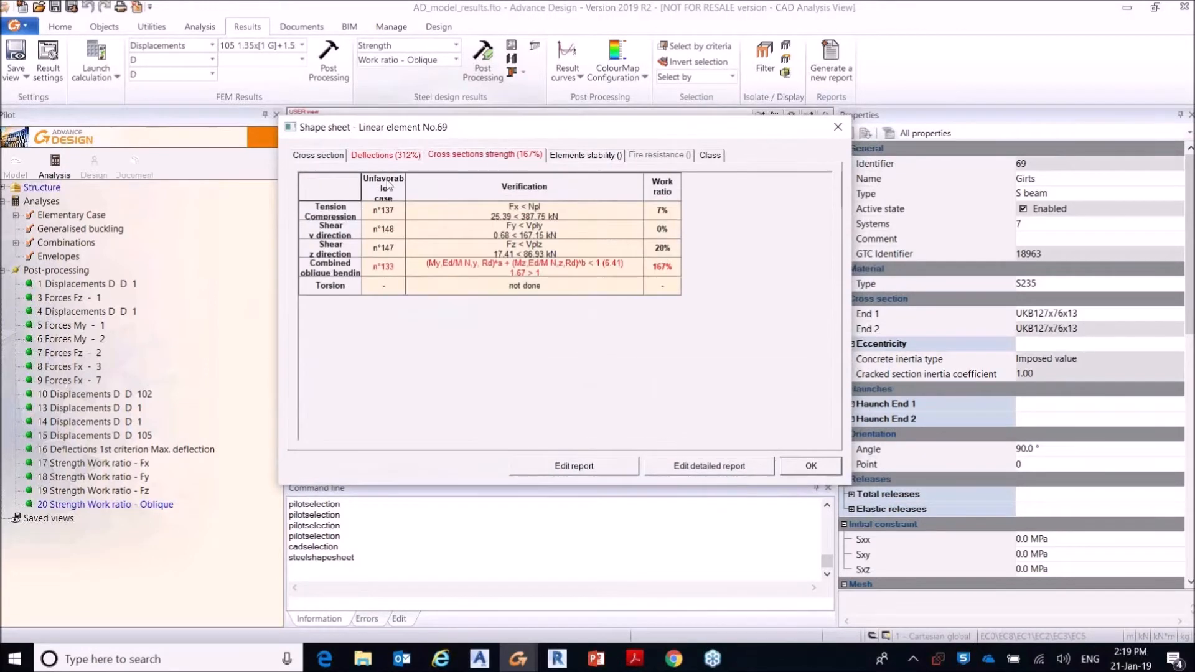
click(838, 128)
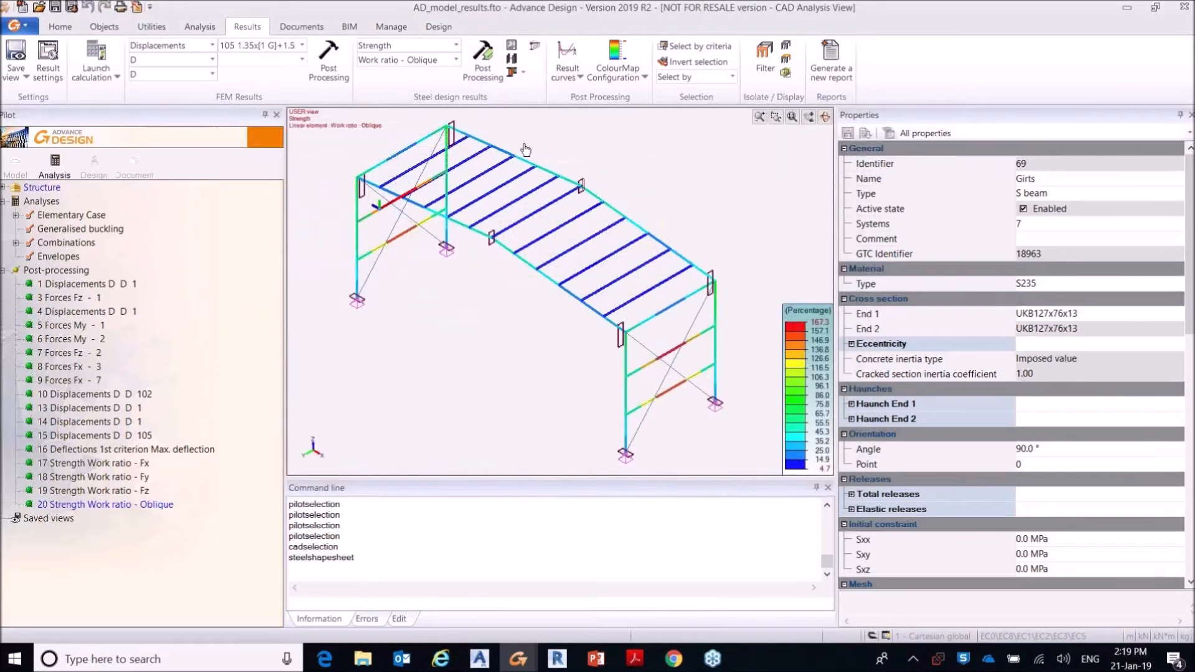
click(452, 330)
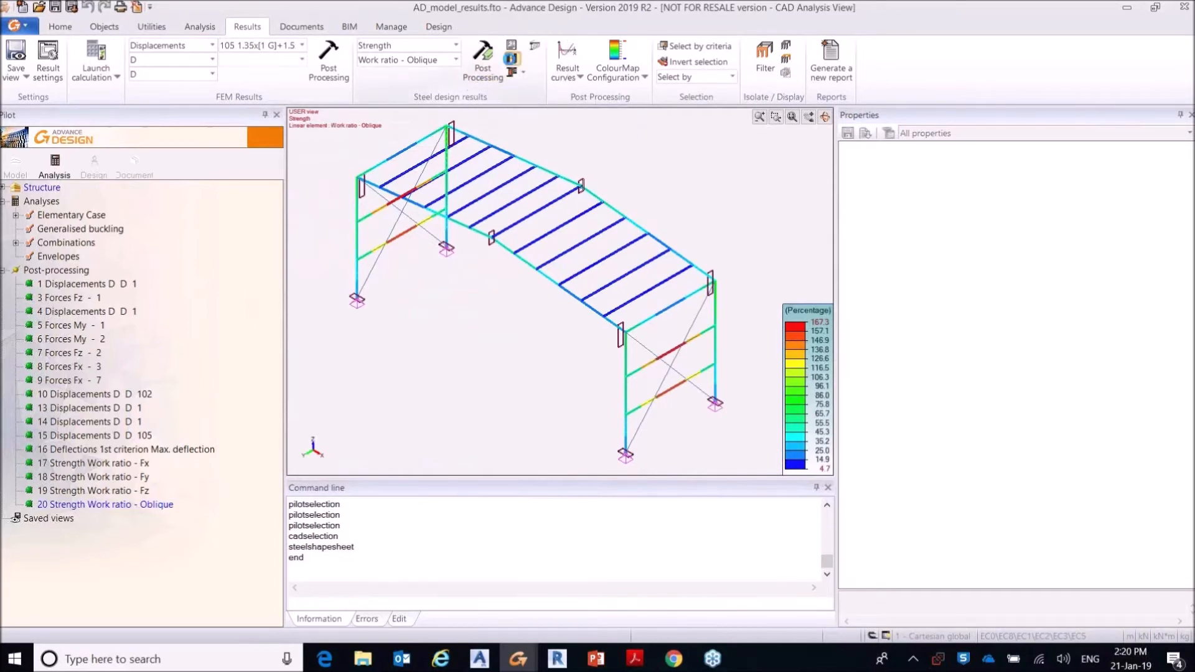
Step: Accept the suggested UKB203x102x23 section for girts 68, 69, 70 and 71 in the steel shape optimisation
click(512, 59)
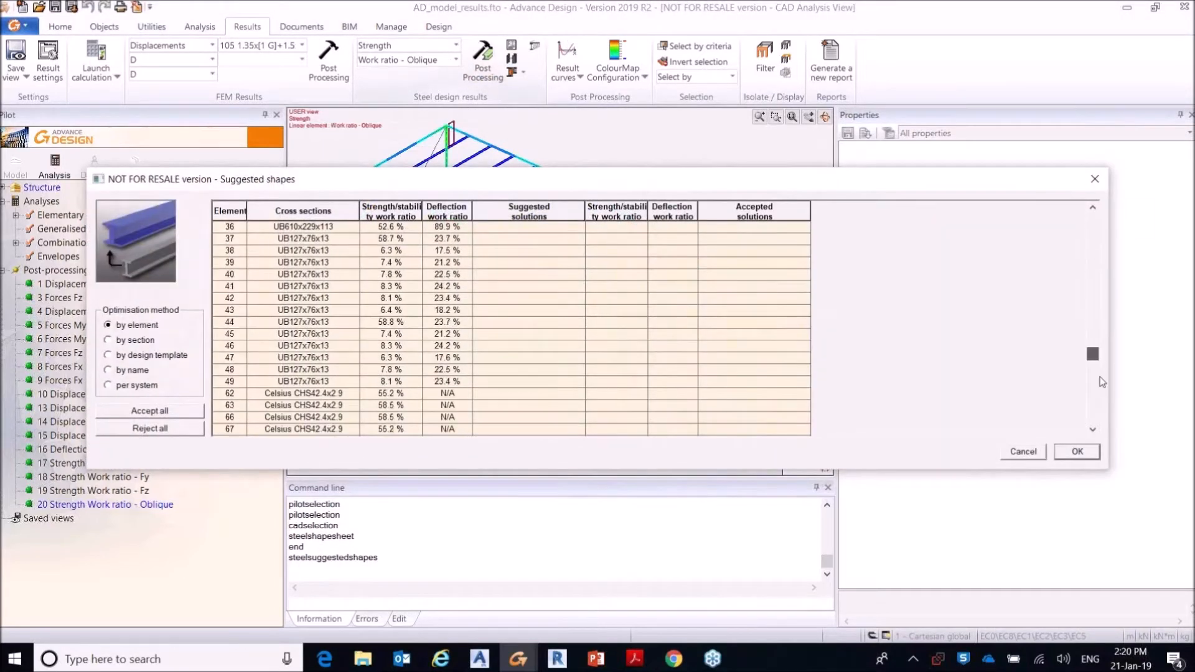
drag(1102, 382, 1106, 426)
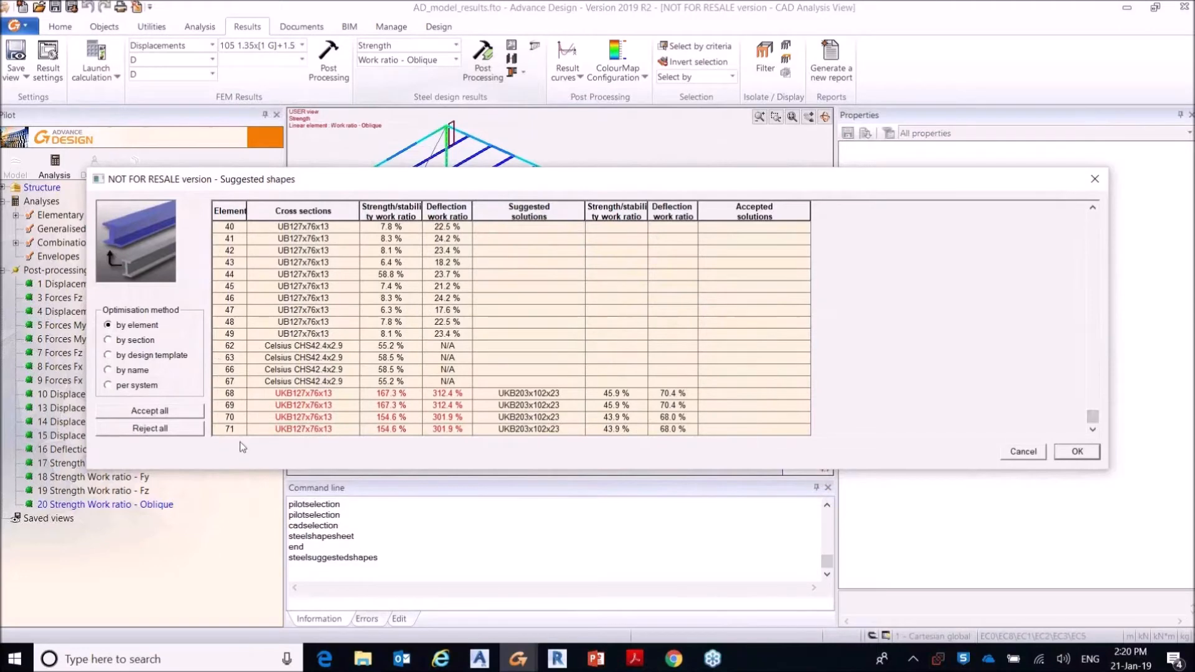
drag(689, 183, 691, 152)
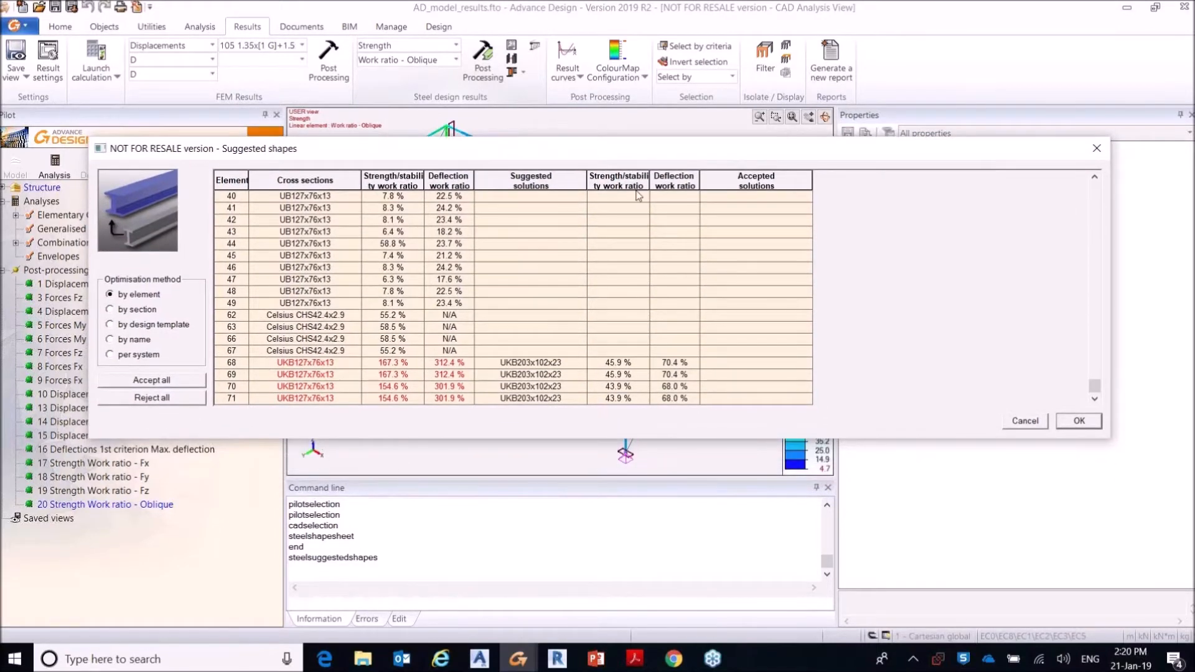
mouse_move(637, 152)
mouse_down()
mouse_move(630, 181)
mouse_move(630, 147)
mouse_up()
click(777, 356)
click(792, 370)
click(792, 382)
click(793, 392)
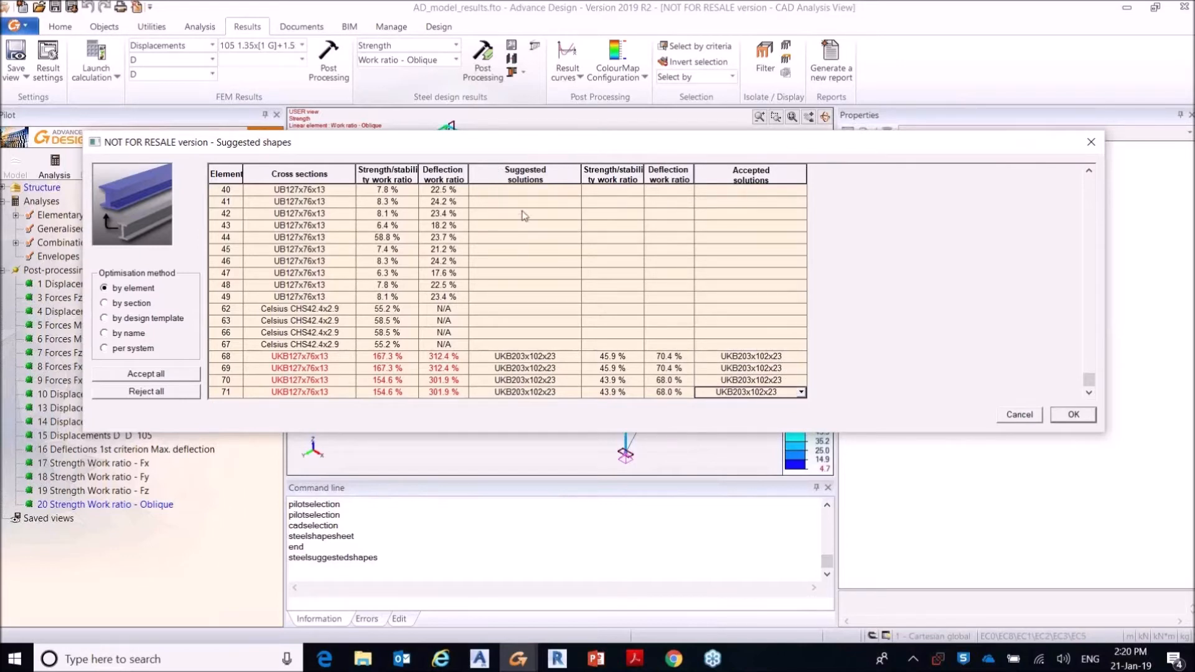
click(1074, 414)
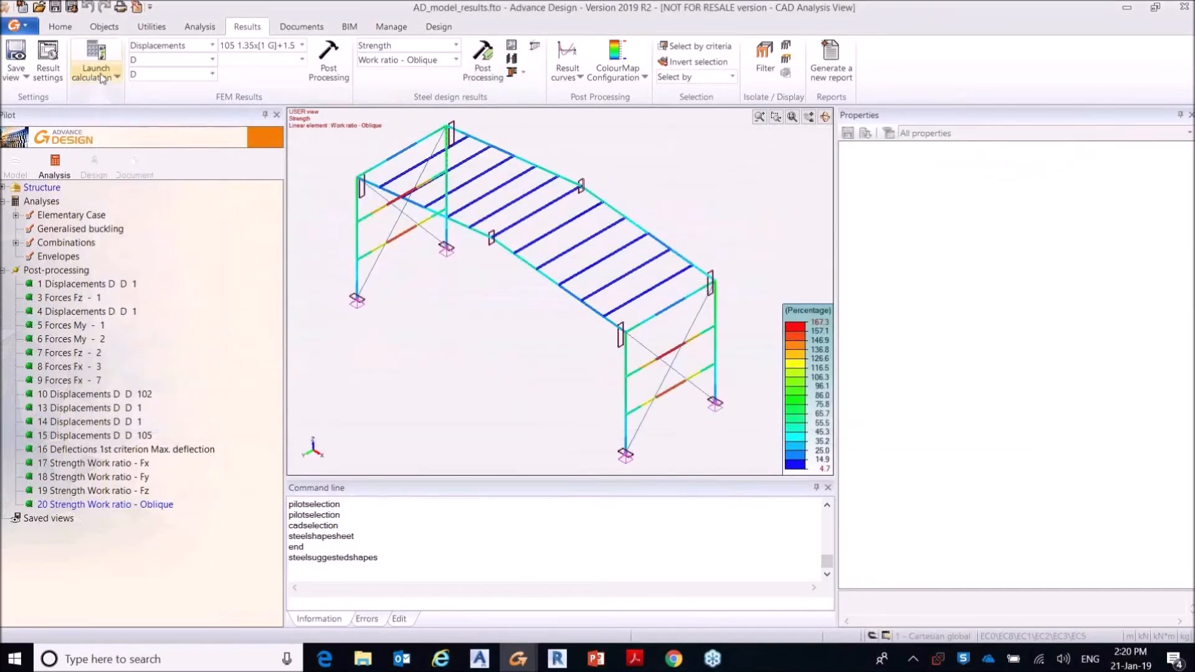
Step: Set up a recalculation sequence with Finite elements calculation and Steel Design included
click(98, 80)
click(110, 125)
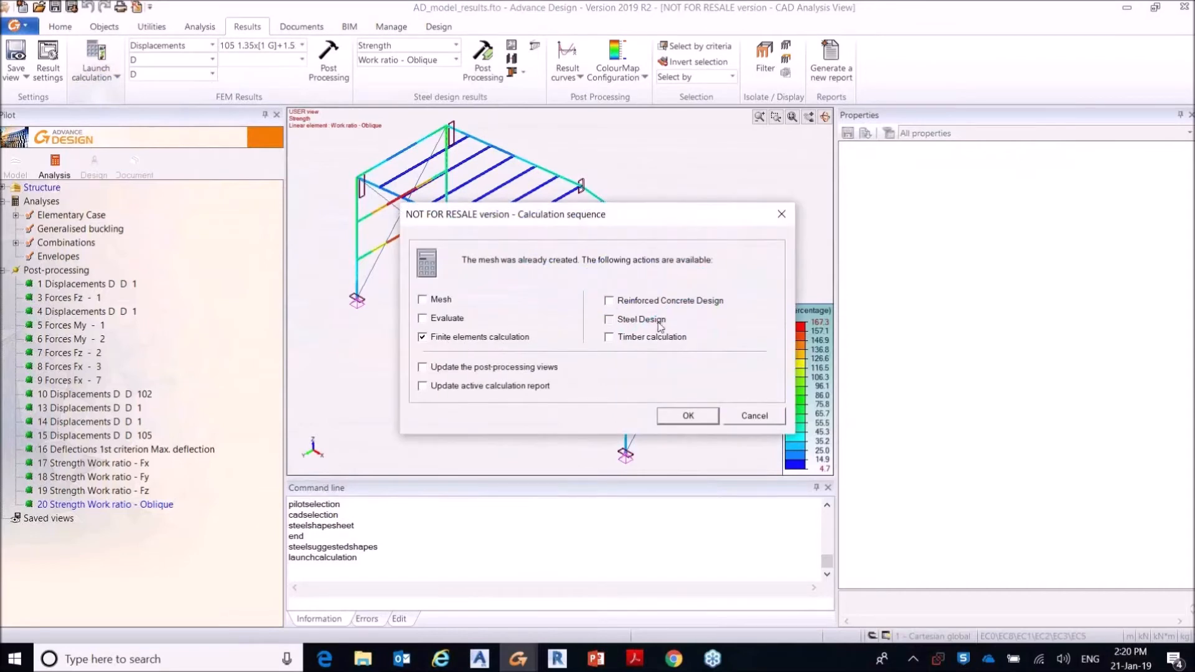
Step: Switch to the AD_model_final.fto model and review its case 1 displacements and oblique strength work ratio
click(517, 659)
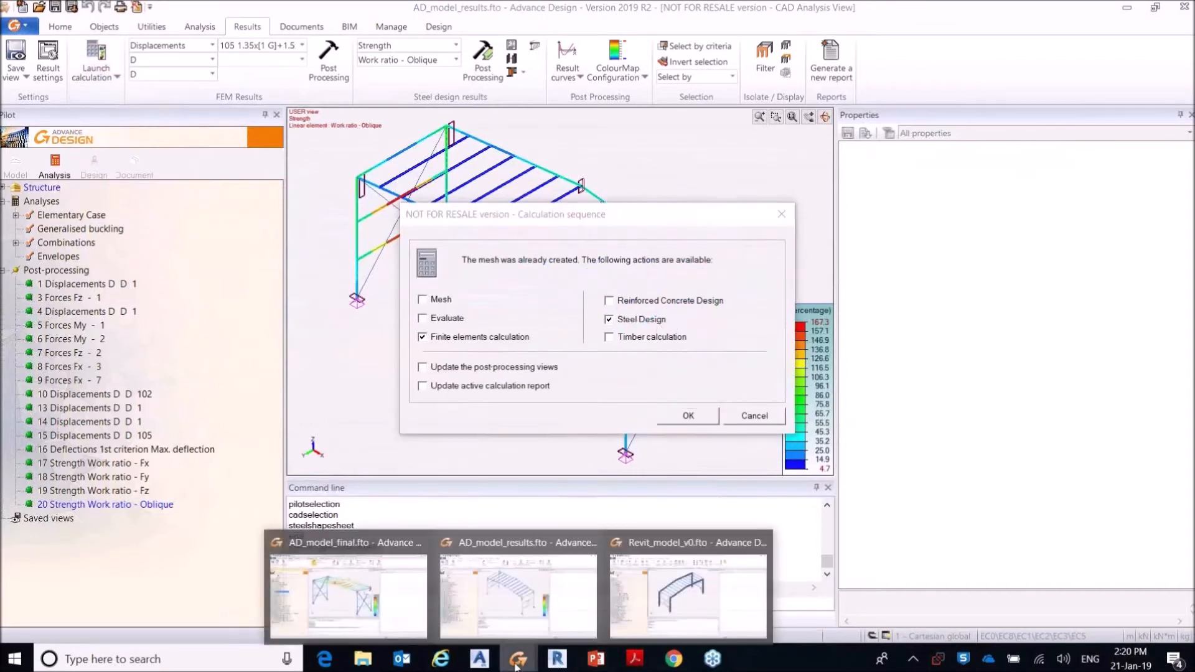
click(348, 588)
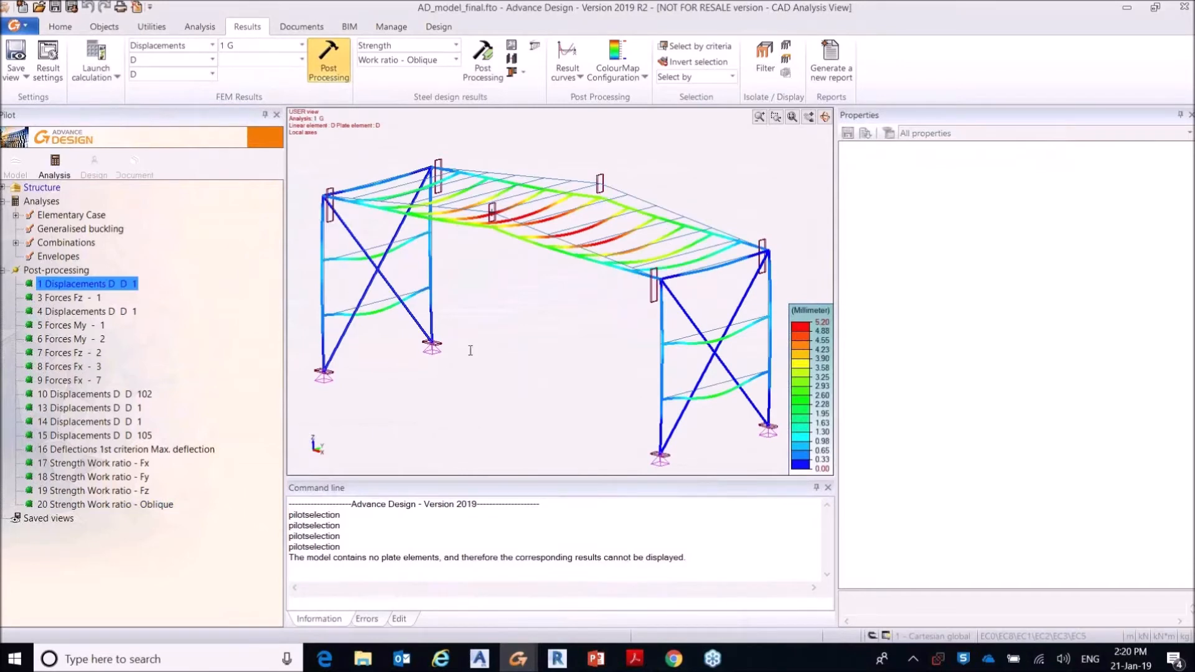
click(92, 299)
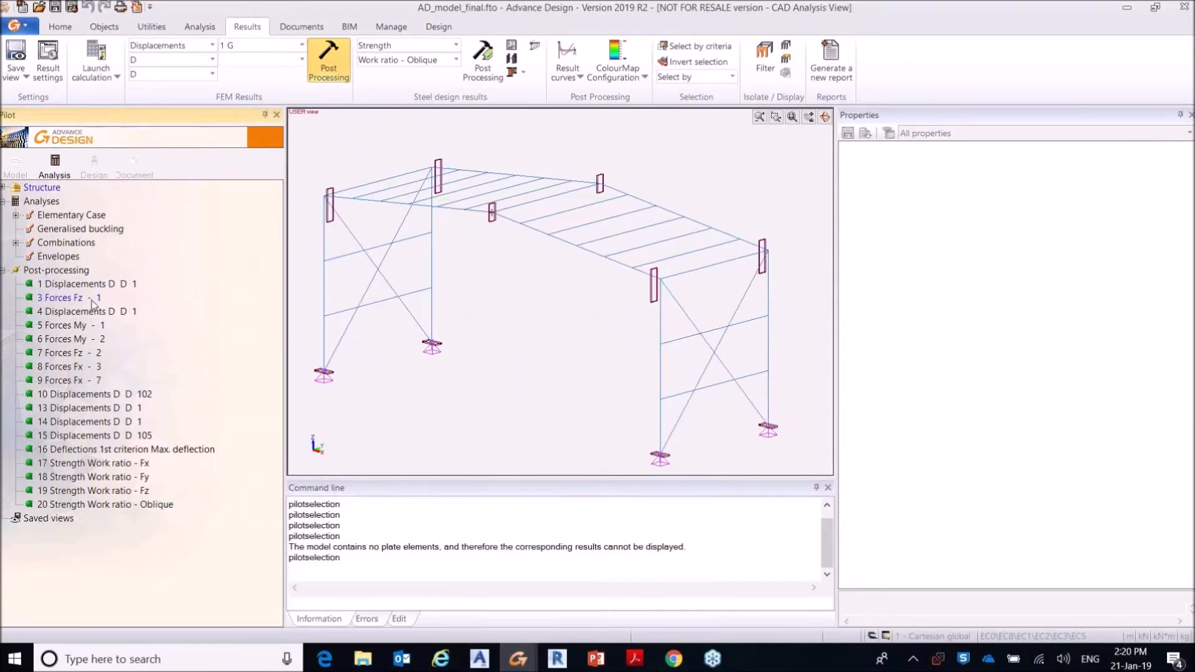
click(87, 311)
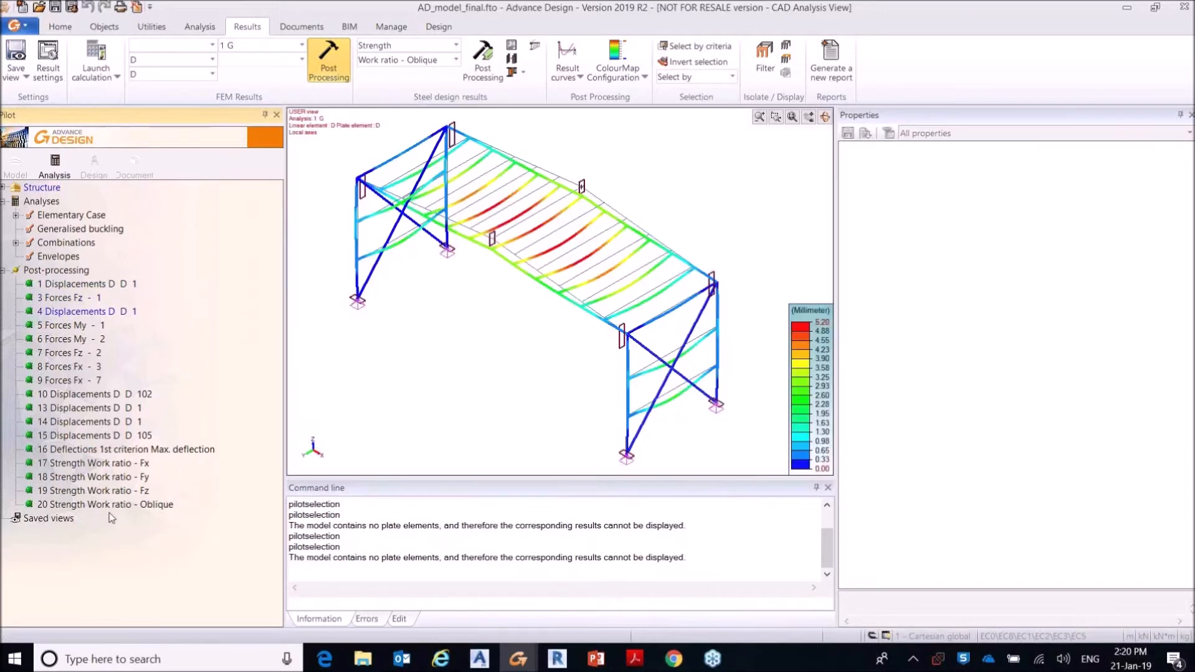
click(106, 505)
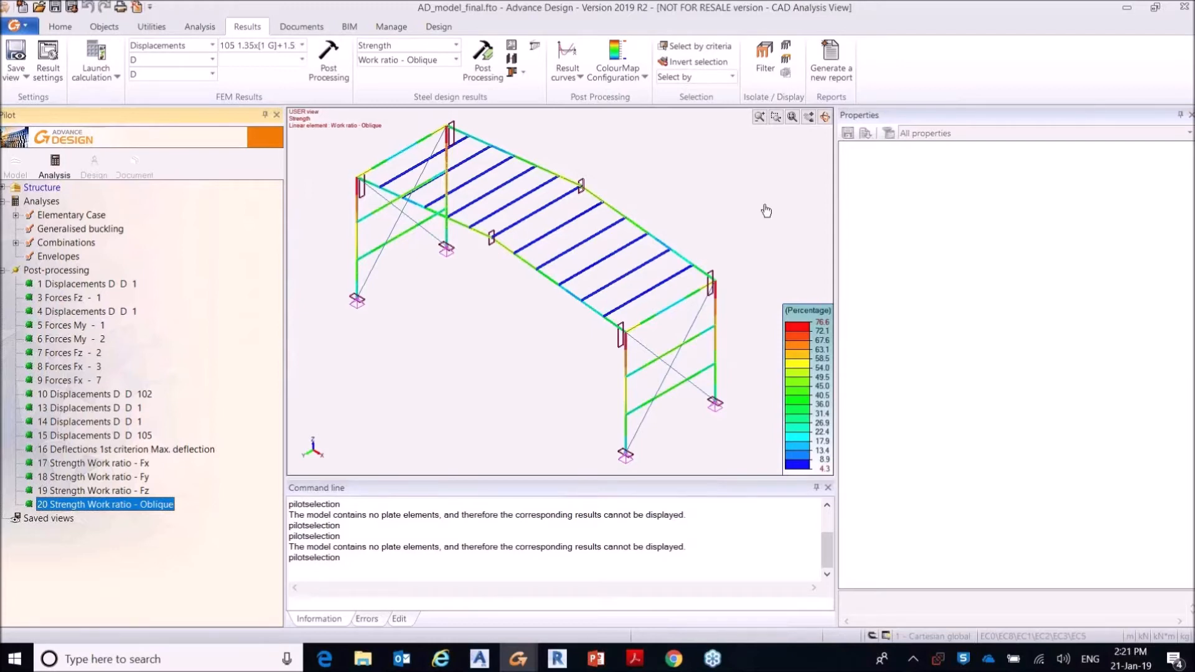
Step: Open the first 2D Beam-Beam fixed connection of the Connections system in the connection design module
click(94, 165)
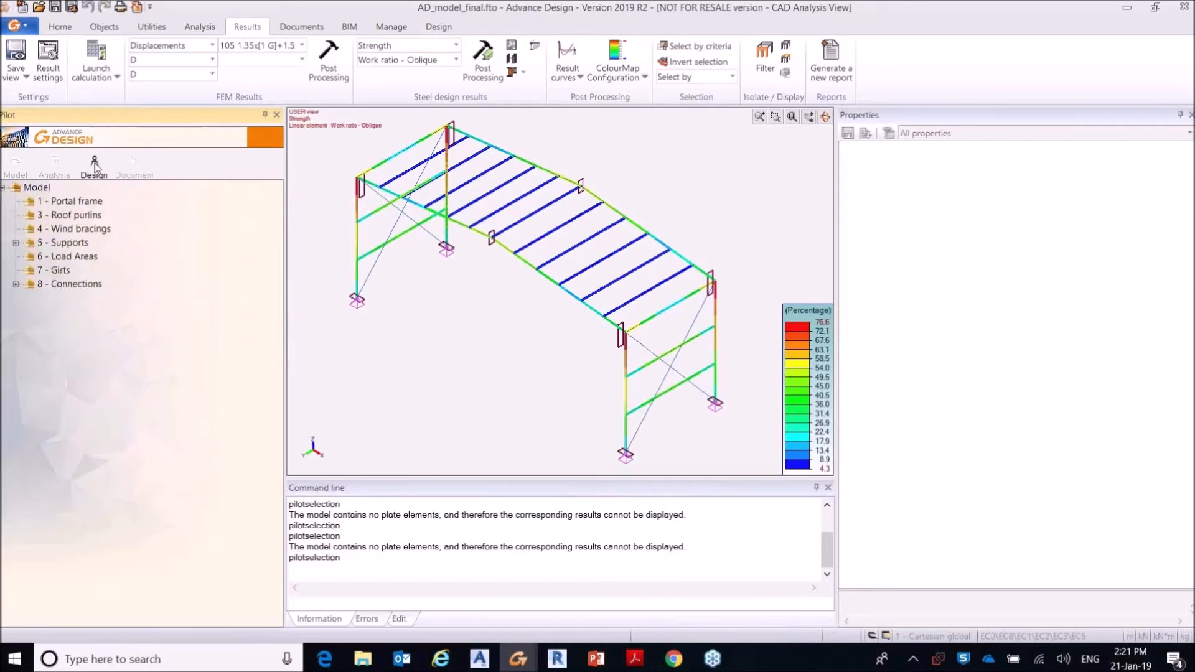
click(17, 286)
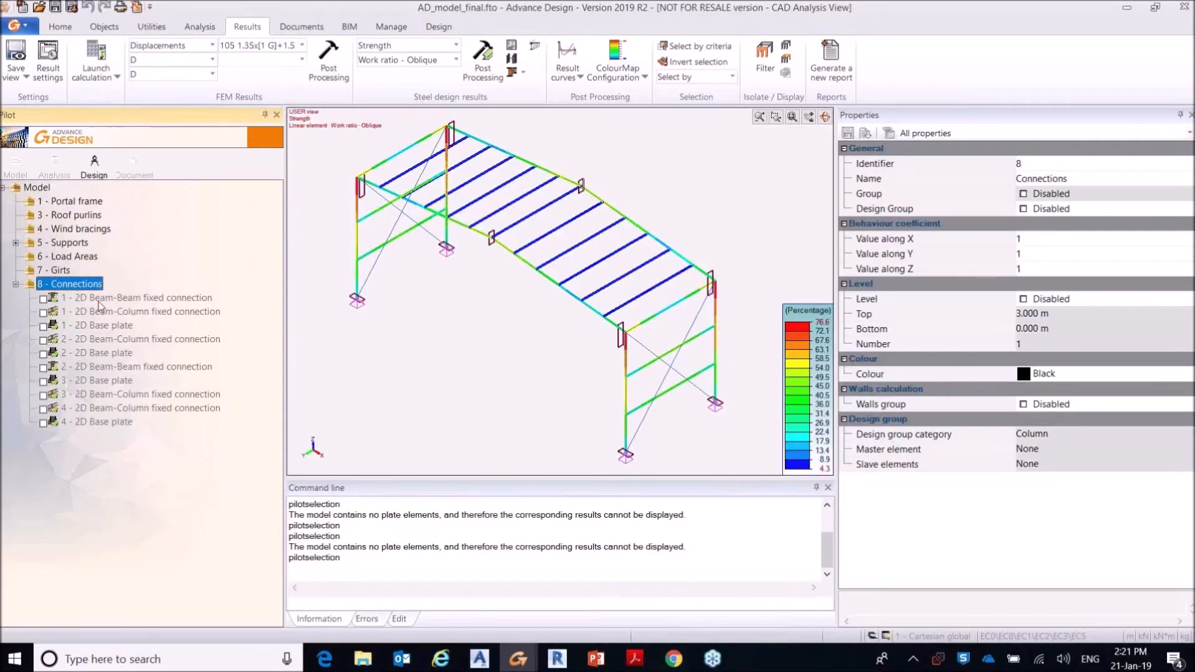
click(103, 299)
key(Down)
key(Down)
key(Down)
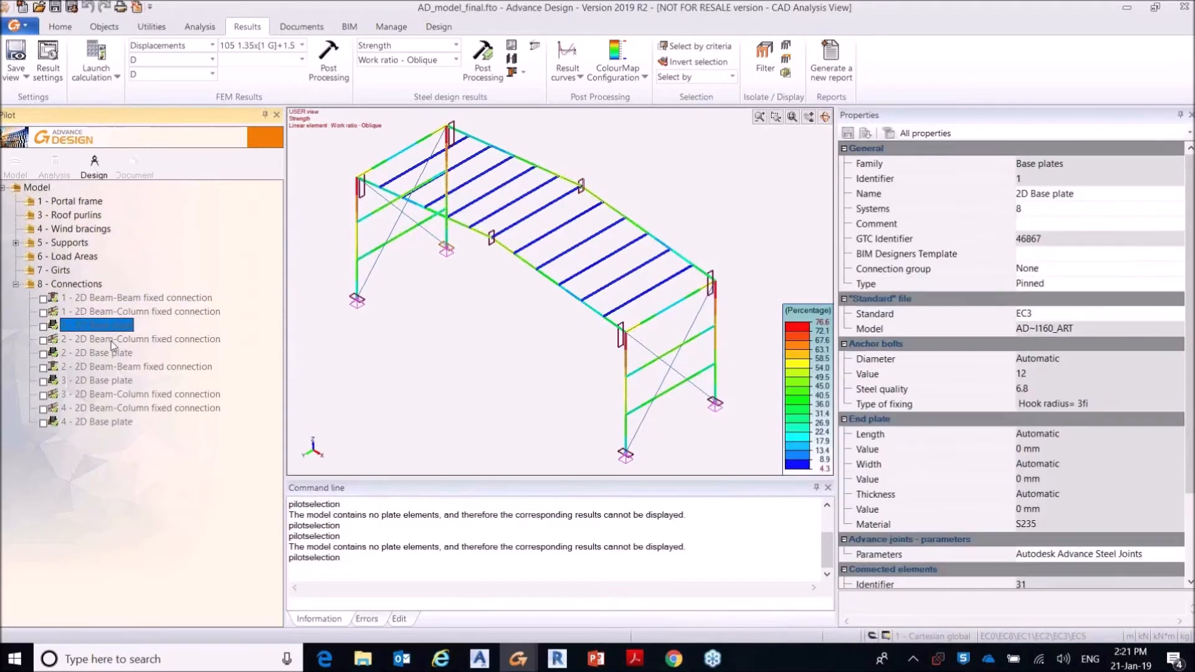
click(125, 300)
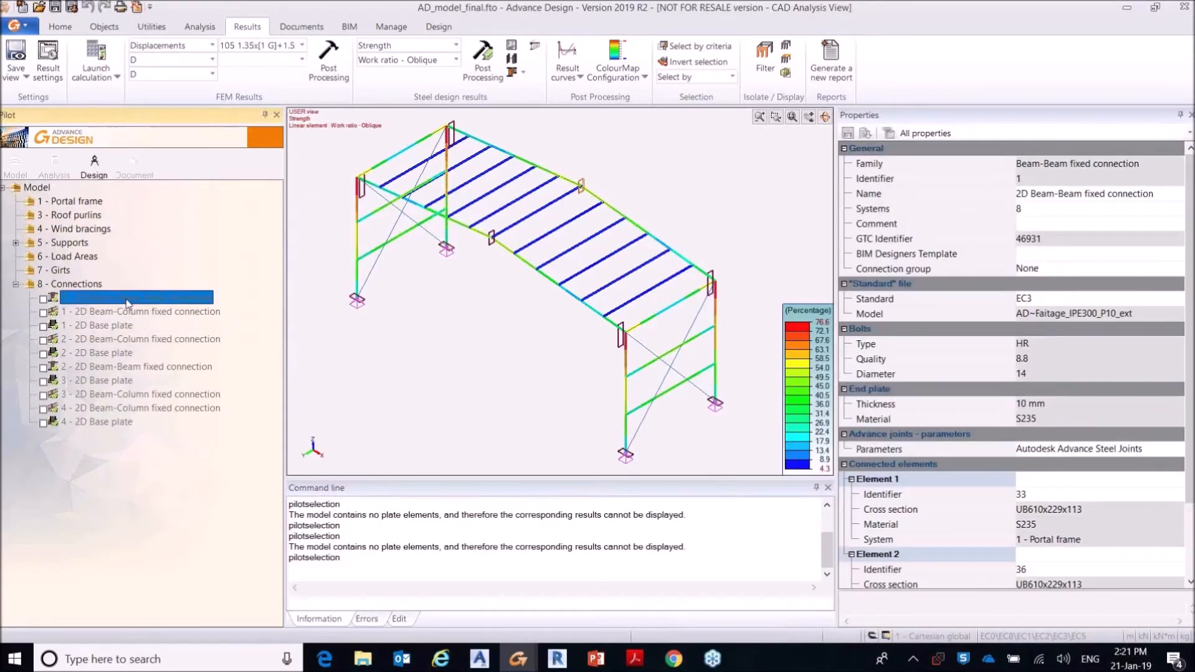
double_click(126, 300)
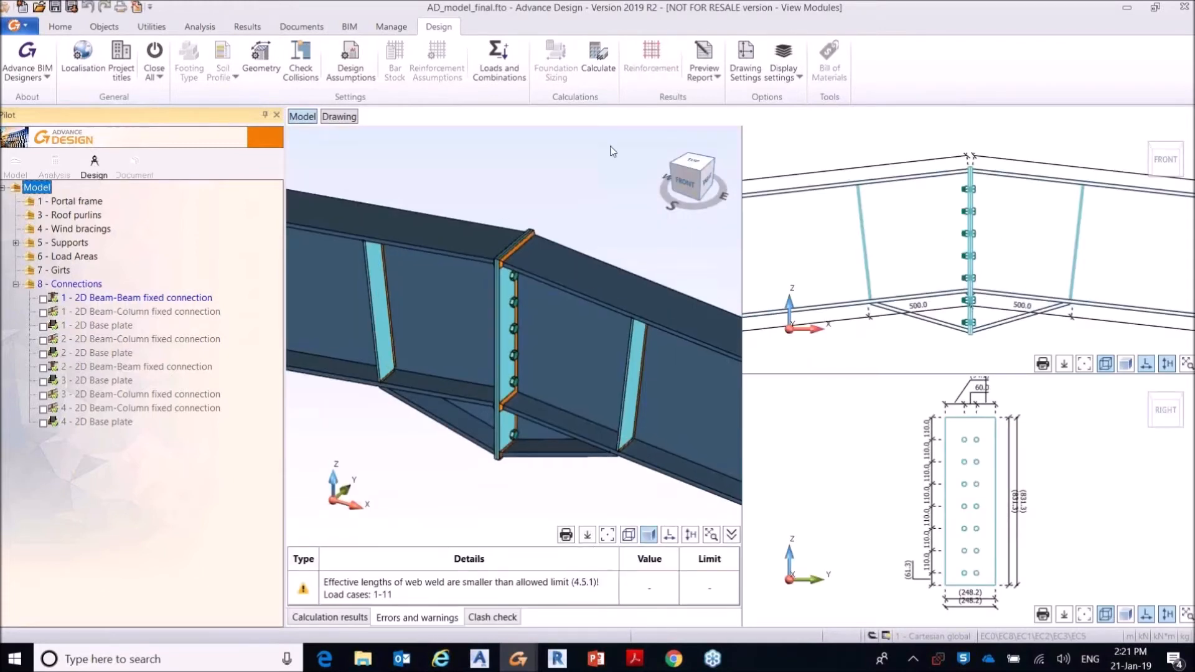
Step: Review the connection's load cases and the V, M and N loads defined for the right and left beams
click(508, 60)
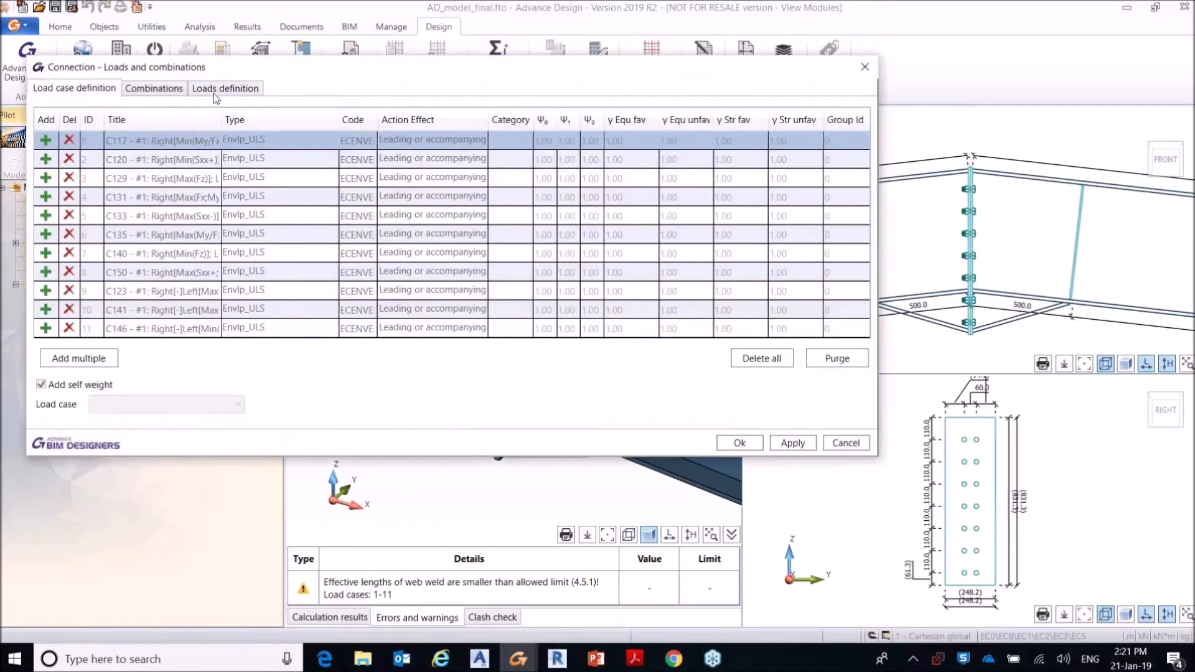
click(217, 92)
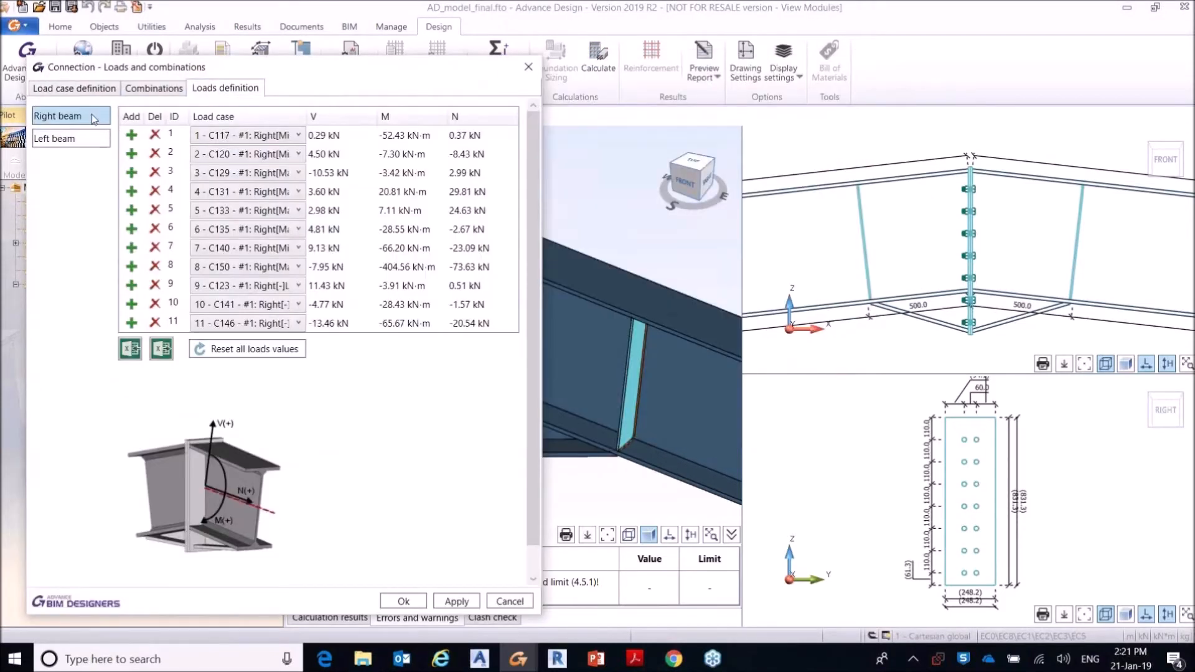
click(91, 139)
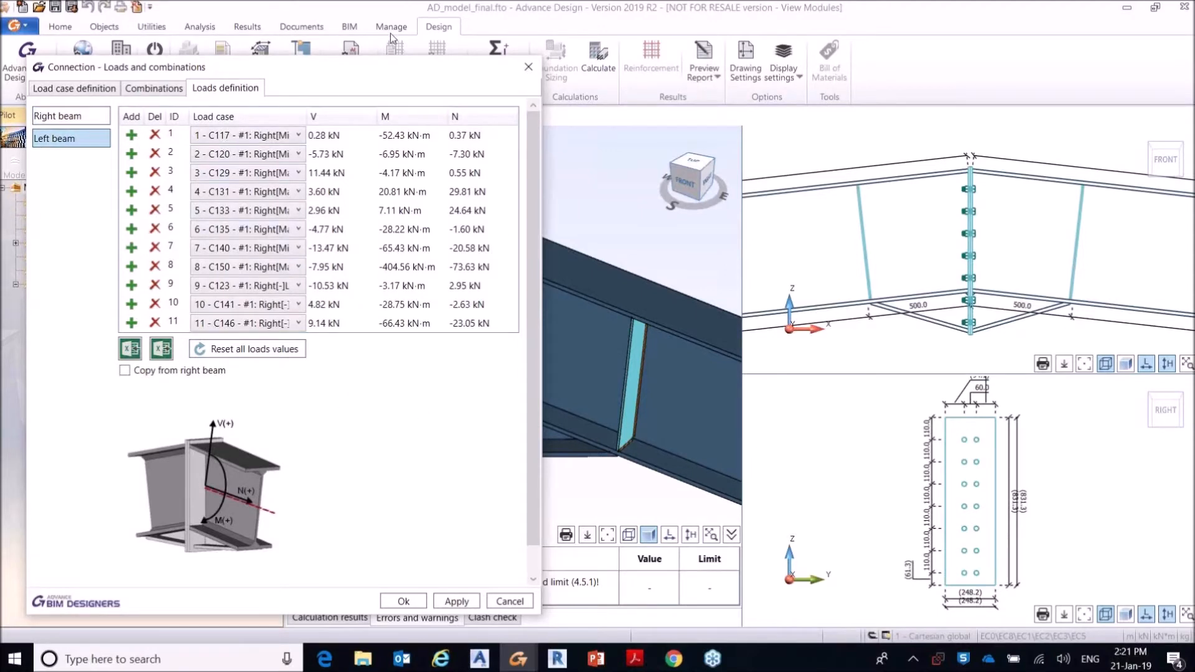
drag(399, 68, 432, 63)
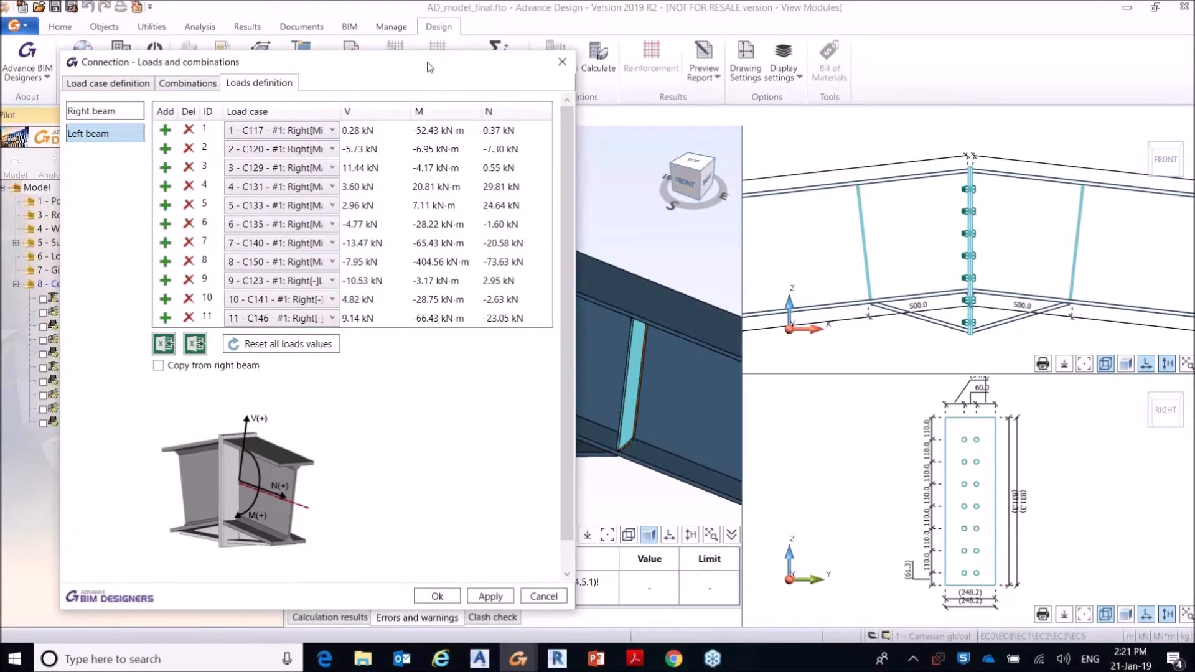
click(562, 63)
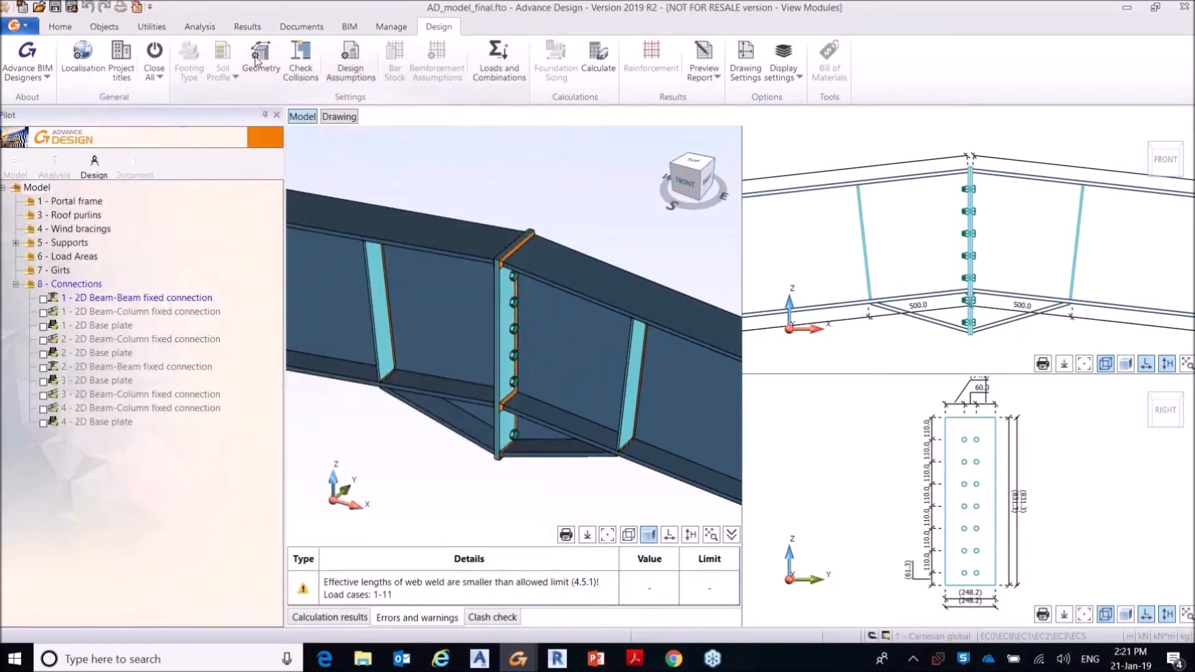
Step: Review the connection's geometry settings for the input assembly, stiffeners, plates, bolts, materials, welds and chamfers
click(256, 61)
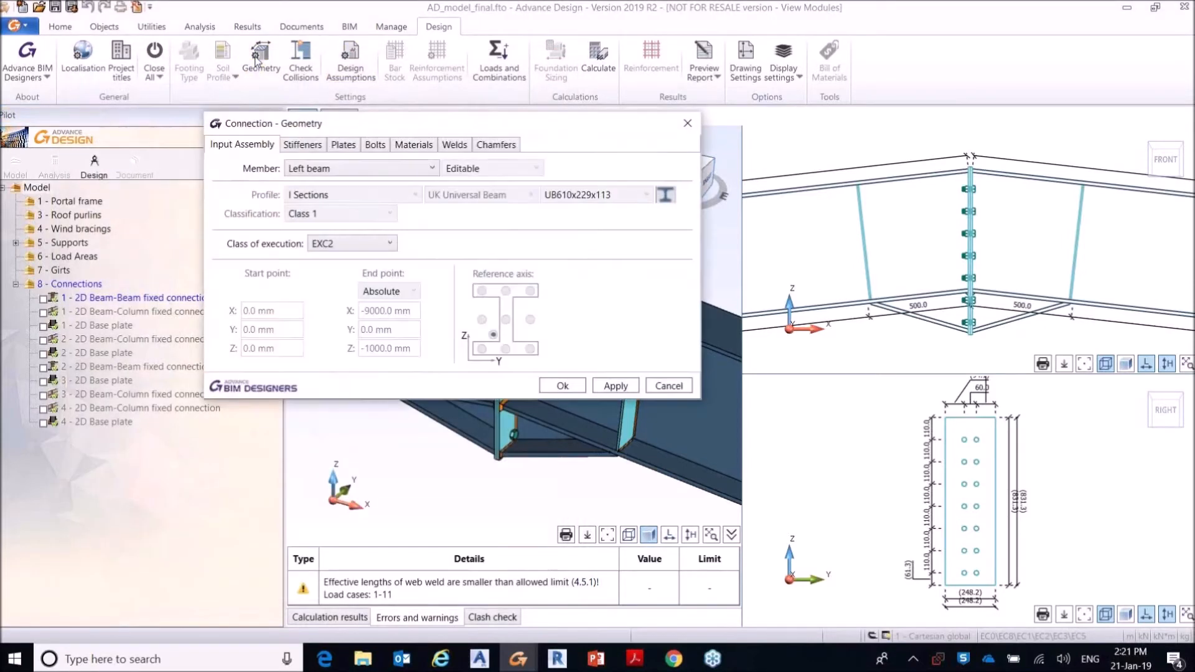
mouse_move(539, 129)
mouse_down()
mouse_move(584, 144)
mouse_move(602, 128)
mouse_up()
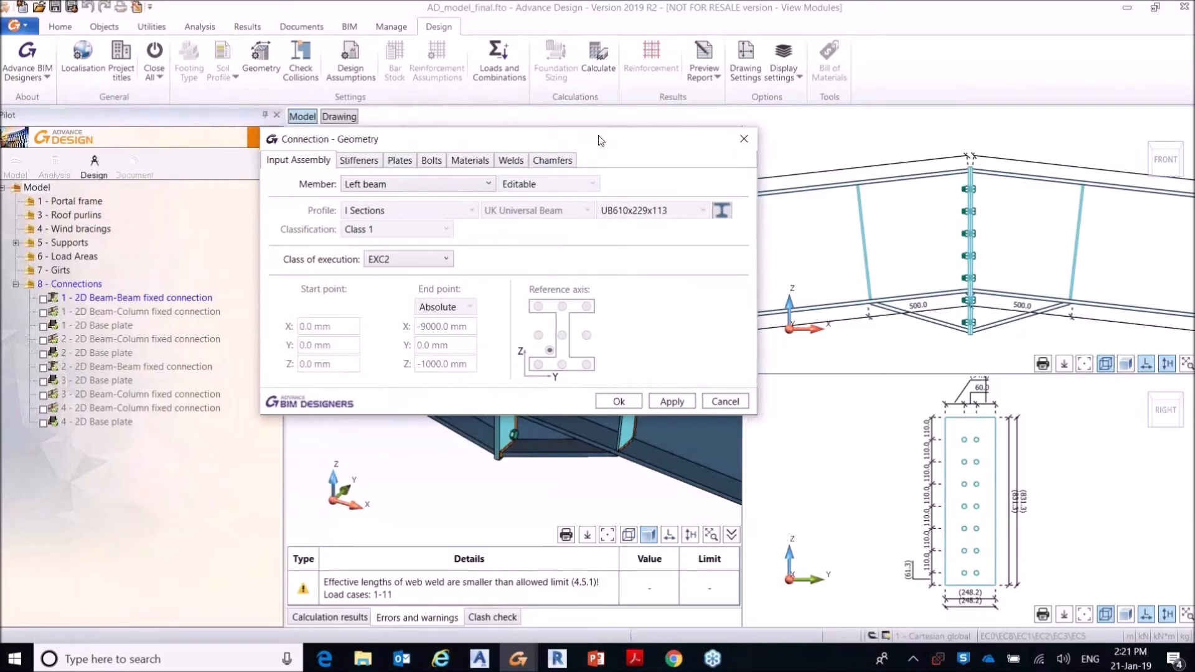
click(361, 156)
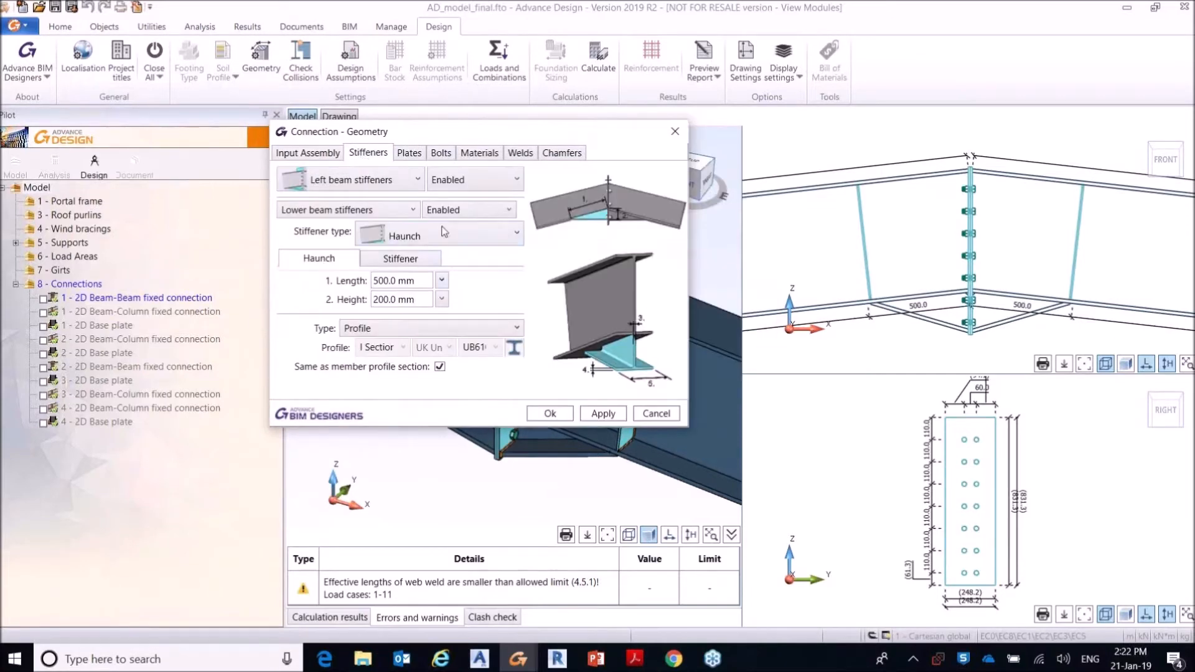
click(409, 152)
click(427, 204)
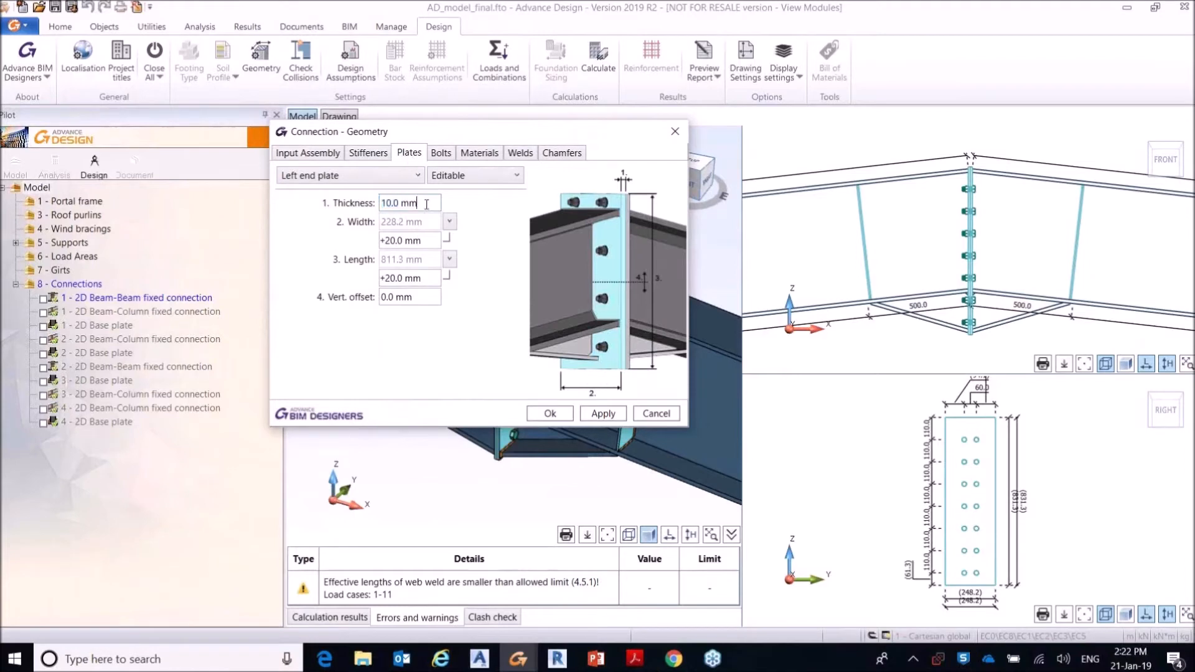
click(441, 152)
click(496, 266)
click(496, 266)
click(479, 153)
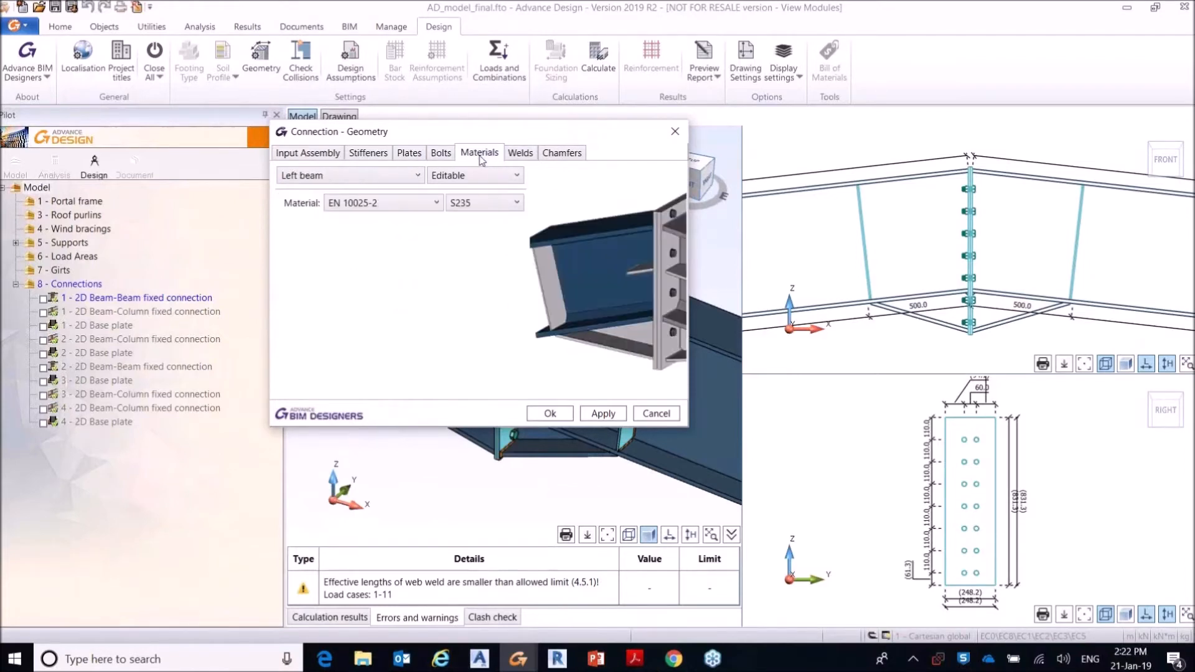
click(520, 153)
click(561, 152)
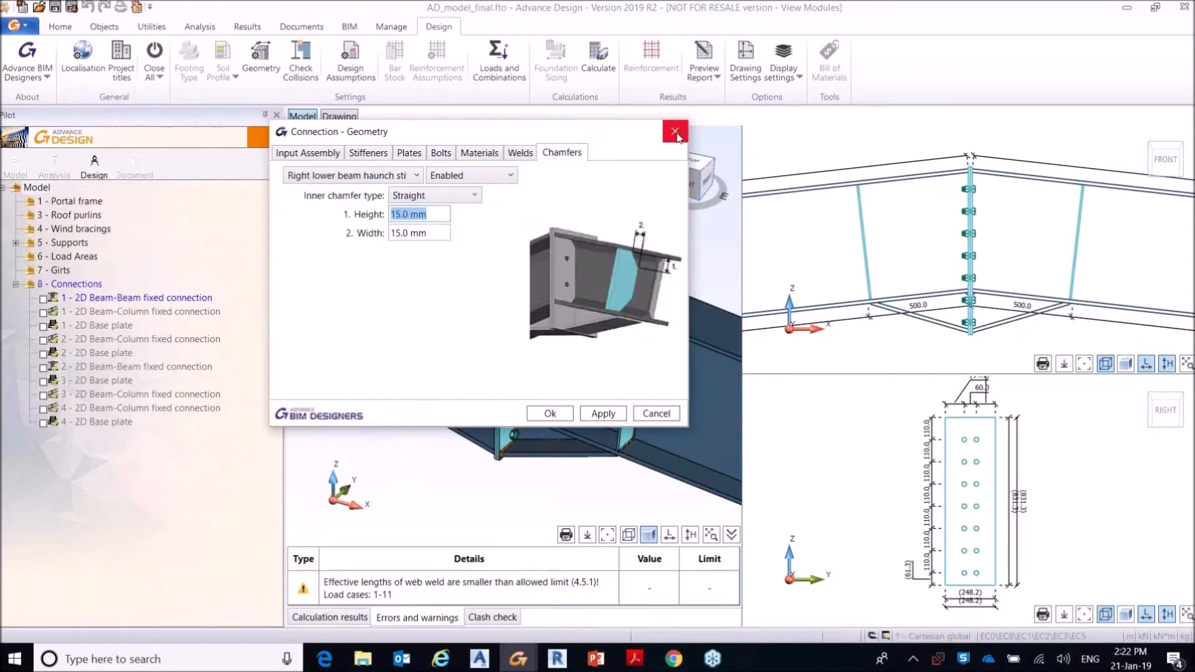
click(676, 132)
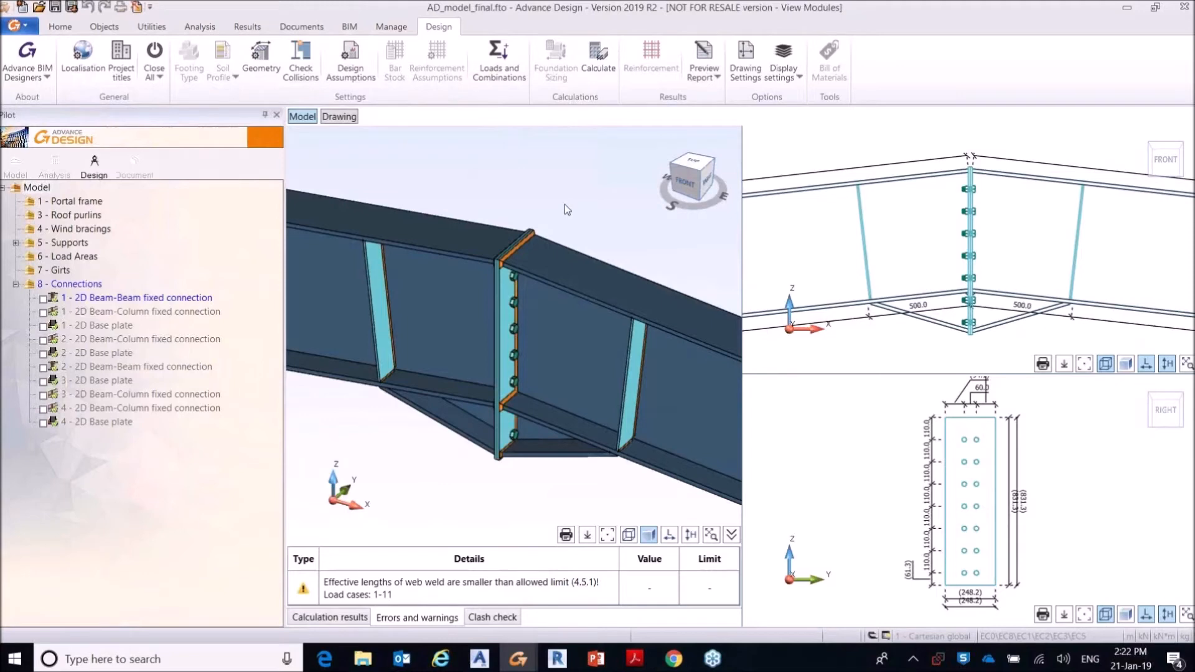
Step: Calculate the 2D Beam-Beam fixed connection and display its calculation results table with the work ratios
click(597, 59)
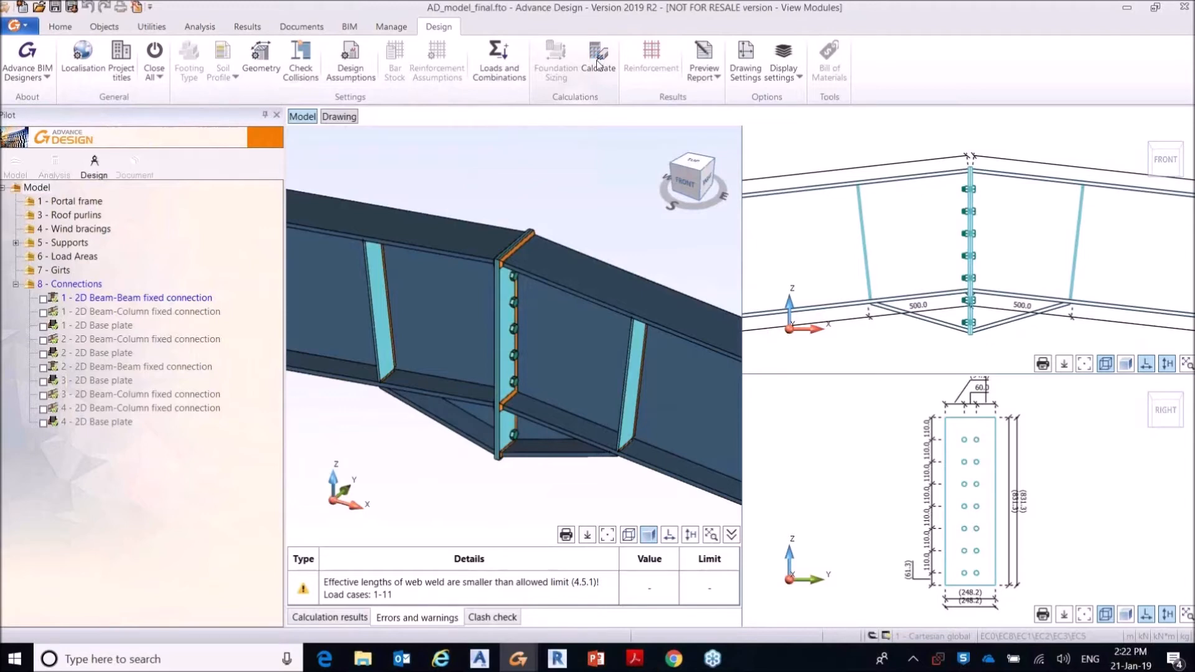
click(596, 59)
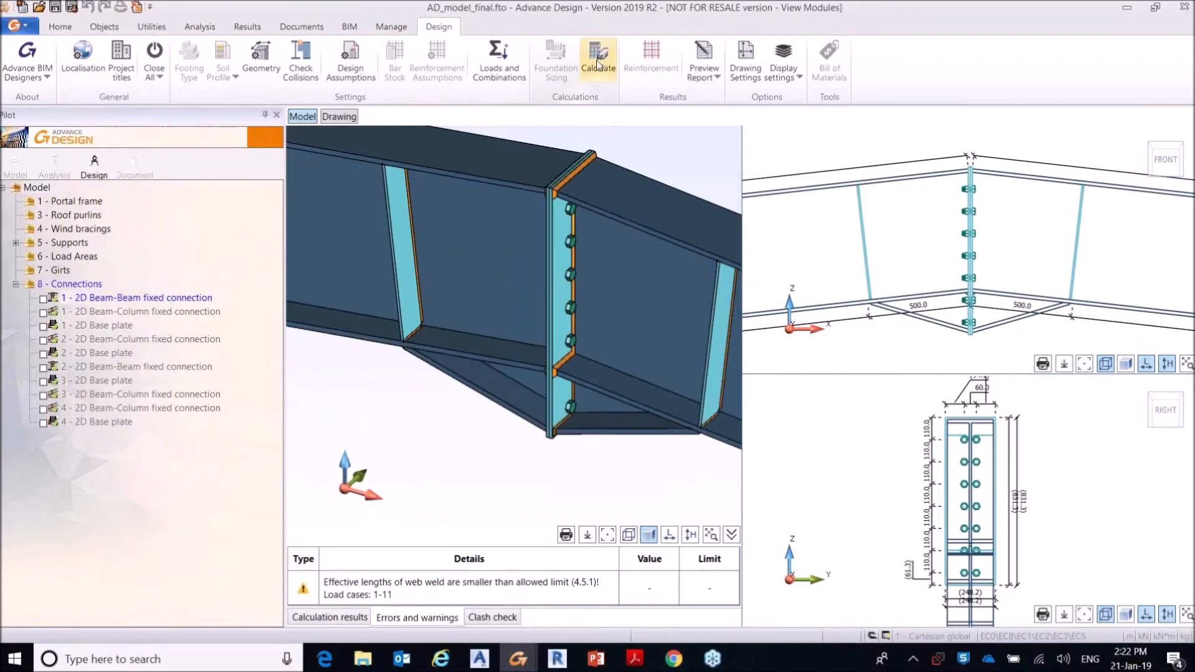
click(333, 618)
mouse_move(737, 415)
mouse_down()
mouse_move(737, 576)
mouse_move(734, 423)
mouse_move(722, 426)
mouse_up()
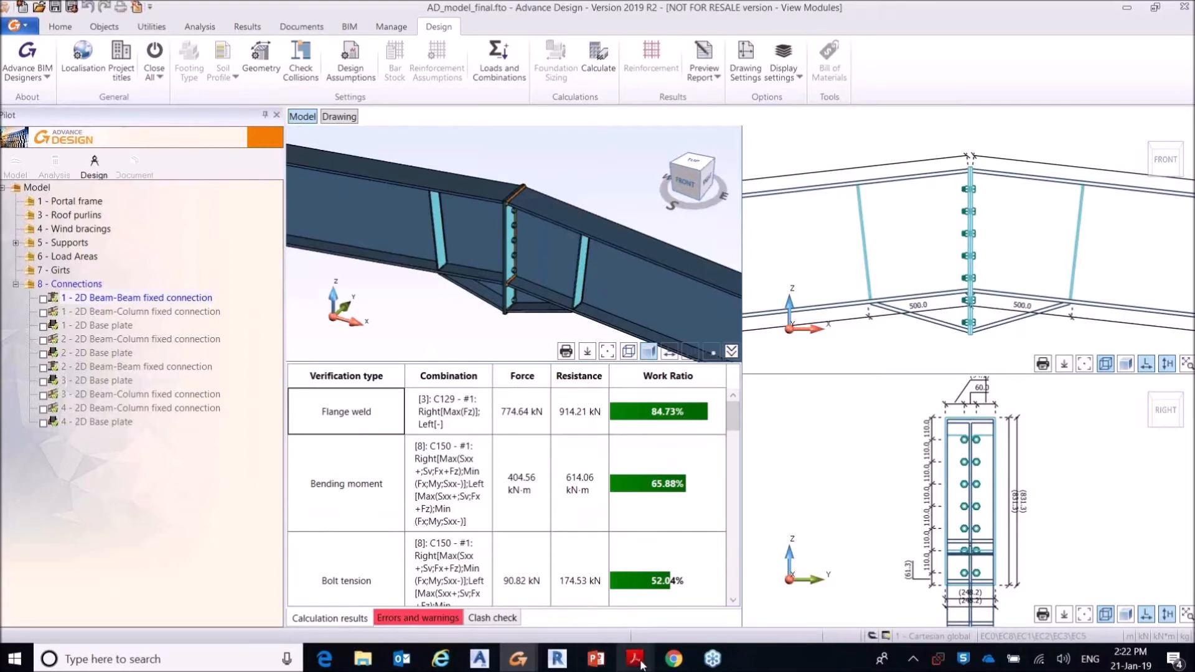
Step: Switch to Acrobat Reader and review the joint views, beam sections, bolts and end plate in the Apex_haunch_connection_1.pdf report
mouse_move(639, 664)
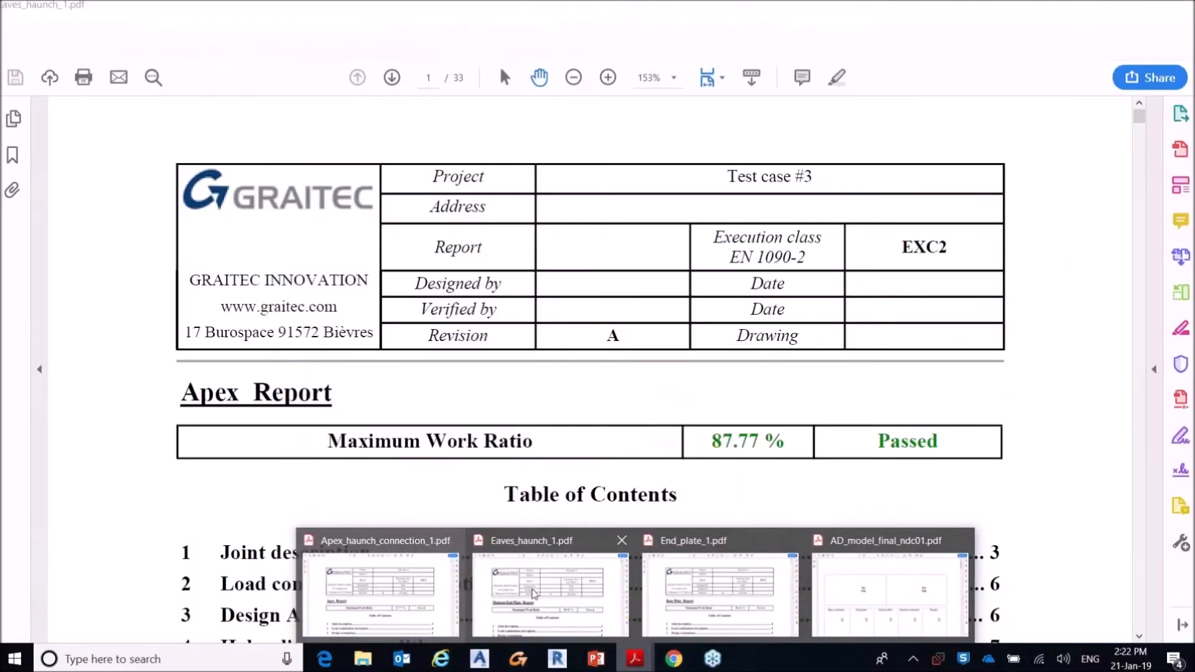
click(486, 594)
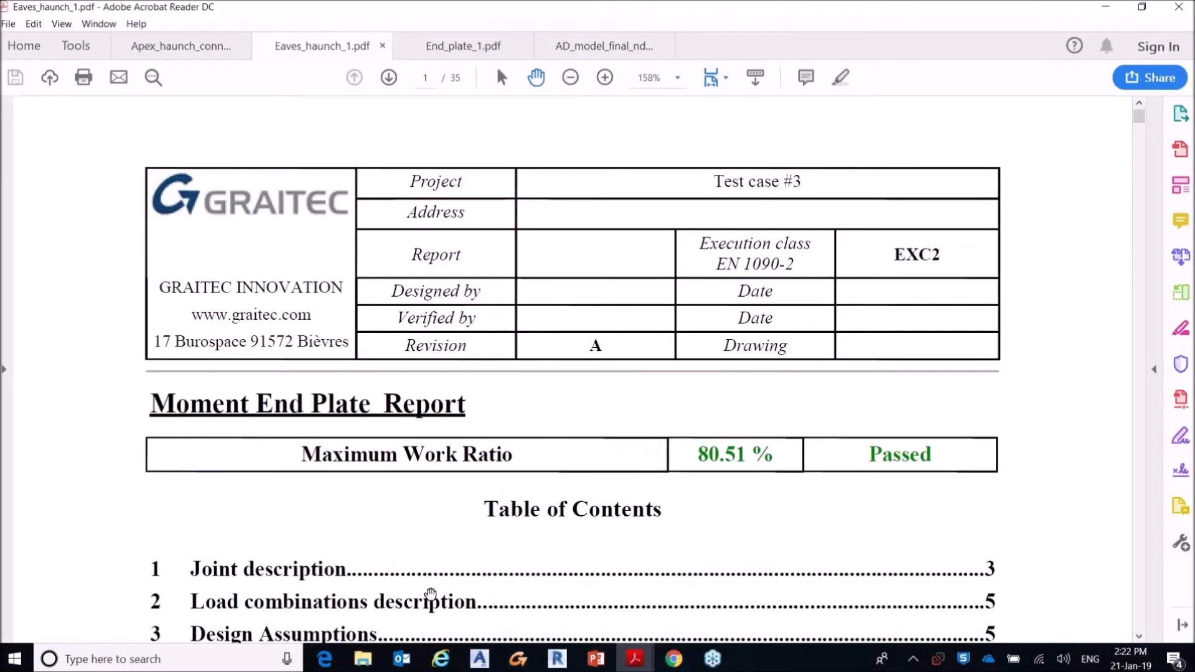
click(179, 47)
scroll(1069, 340, down, 3)
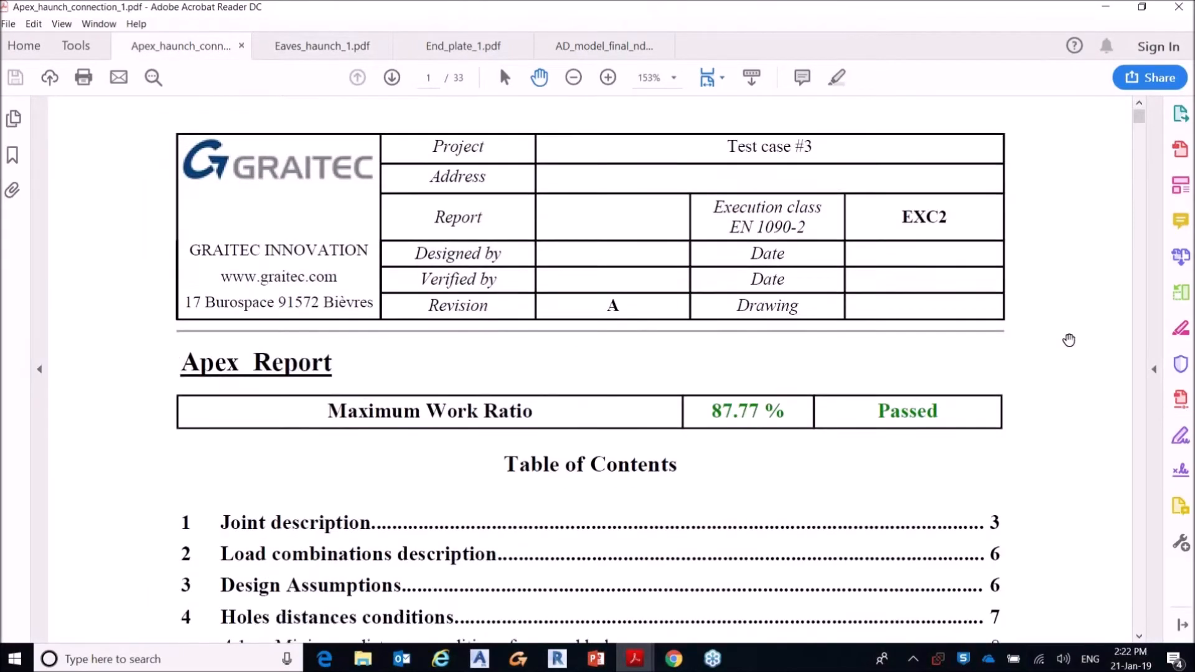
scroll(1069, 340, down, 20)
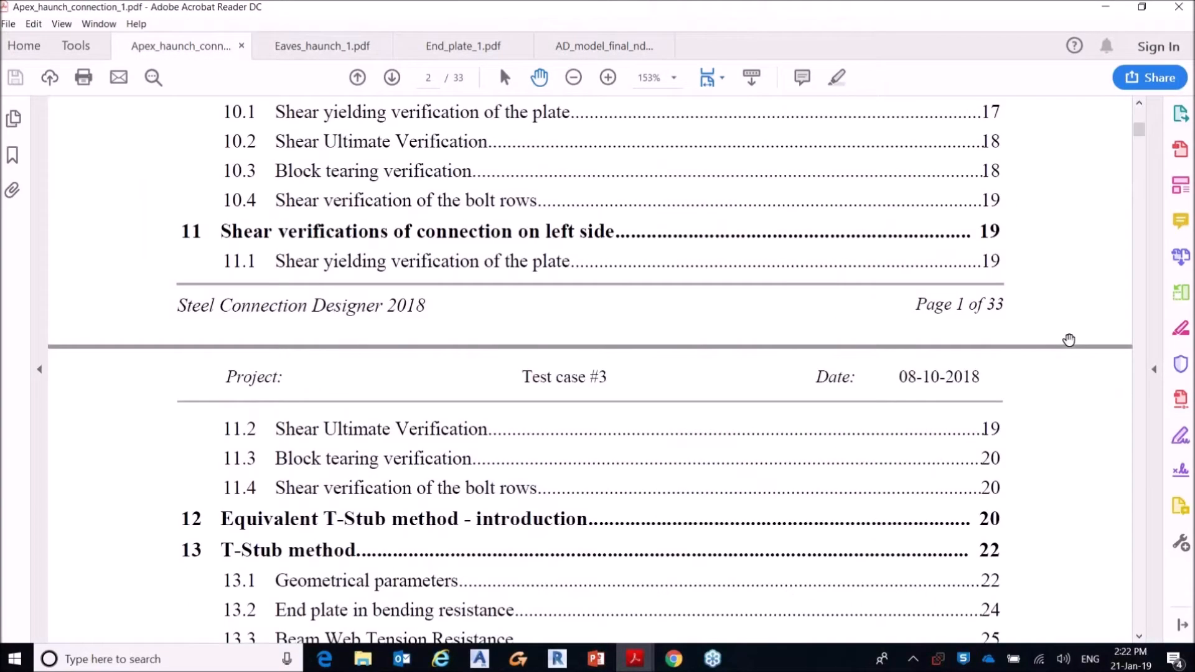
scroll(1068, 340, down, 12)
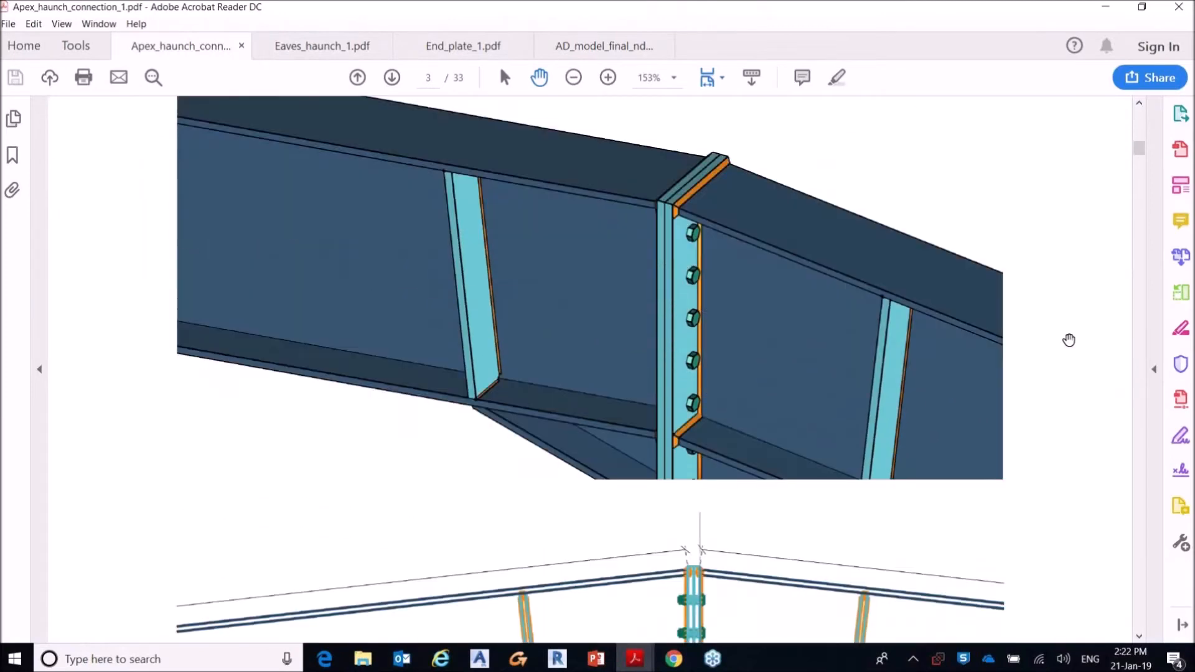
scroll(1068, 340, down, 13)
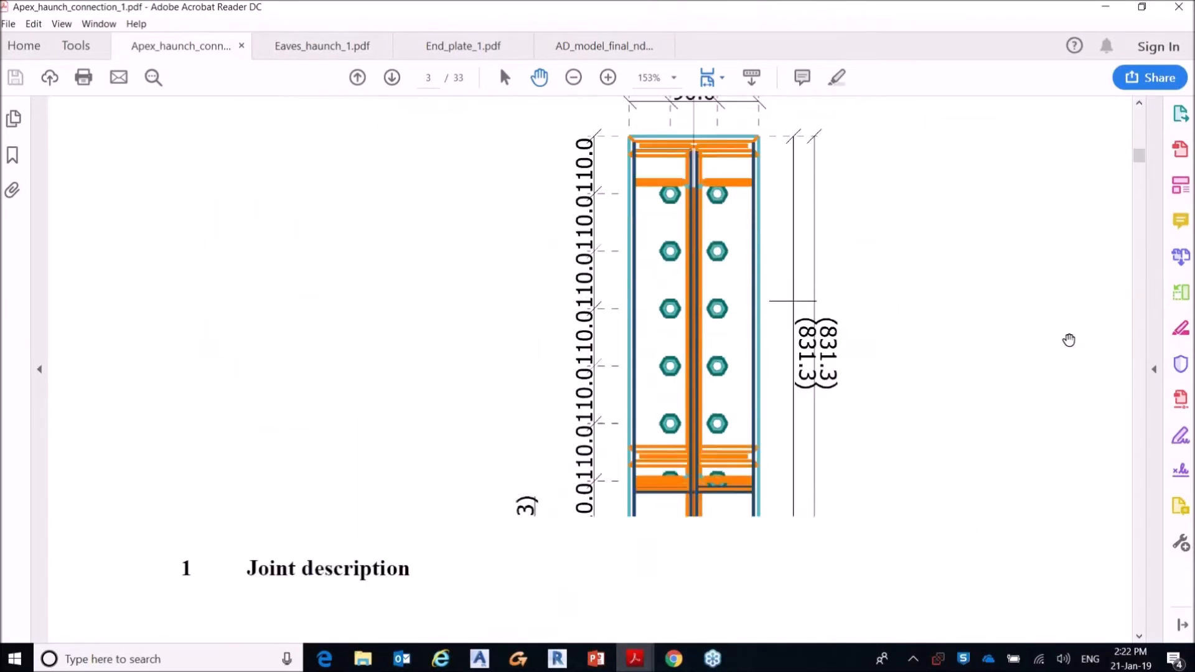
scroll(1069, 340, down, 10)
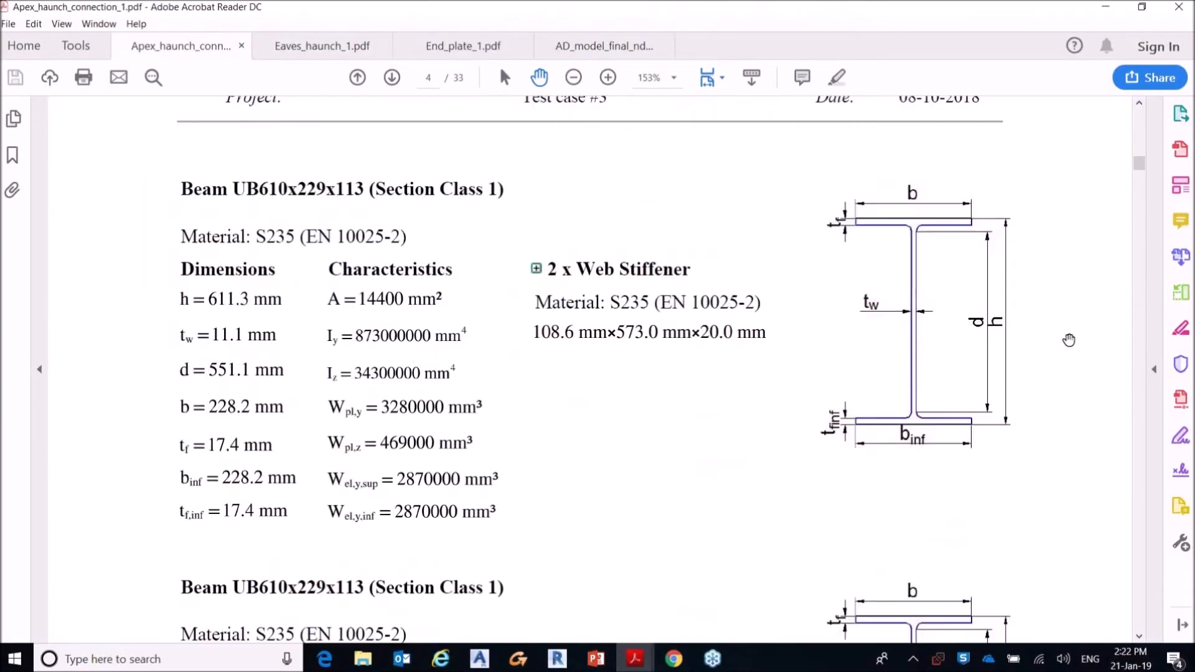
scroll(1068, 339, down, 7)
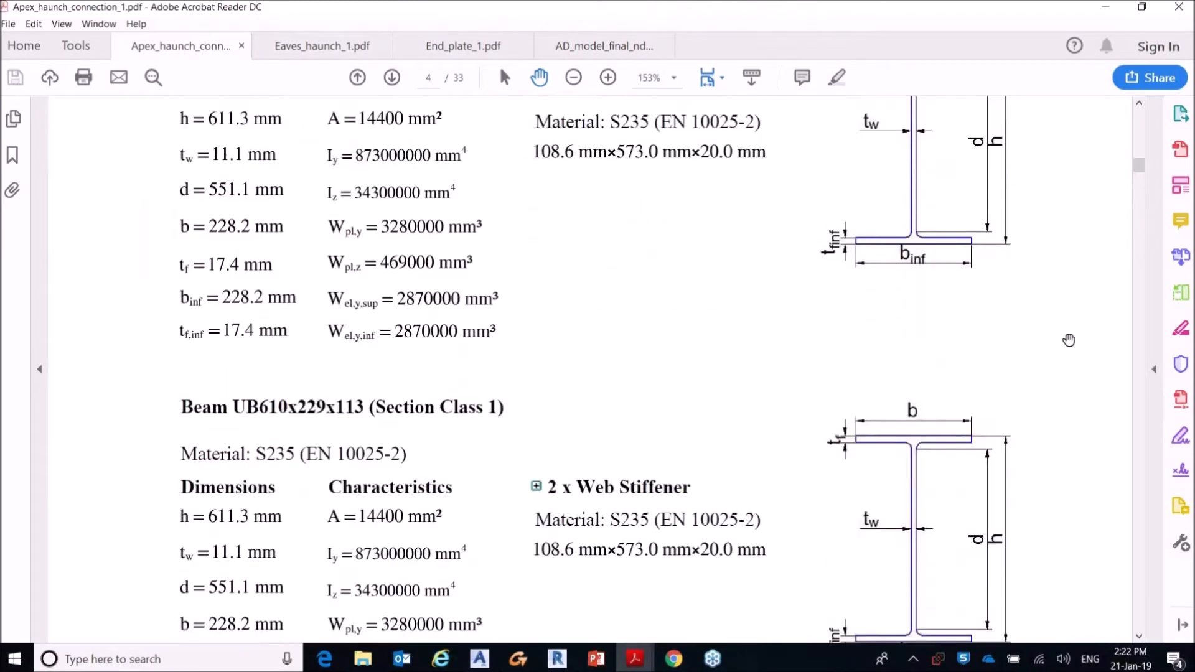
scroll(1069, 340, down, 15)
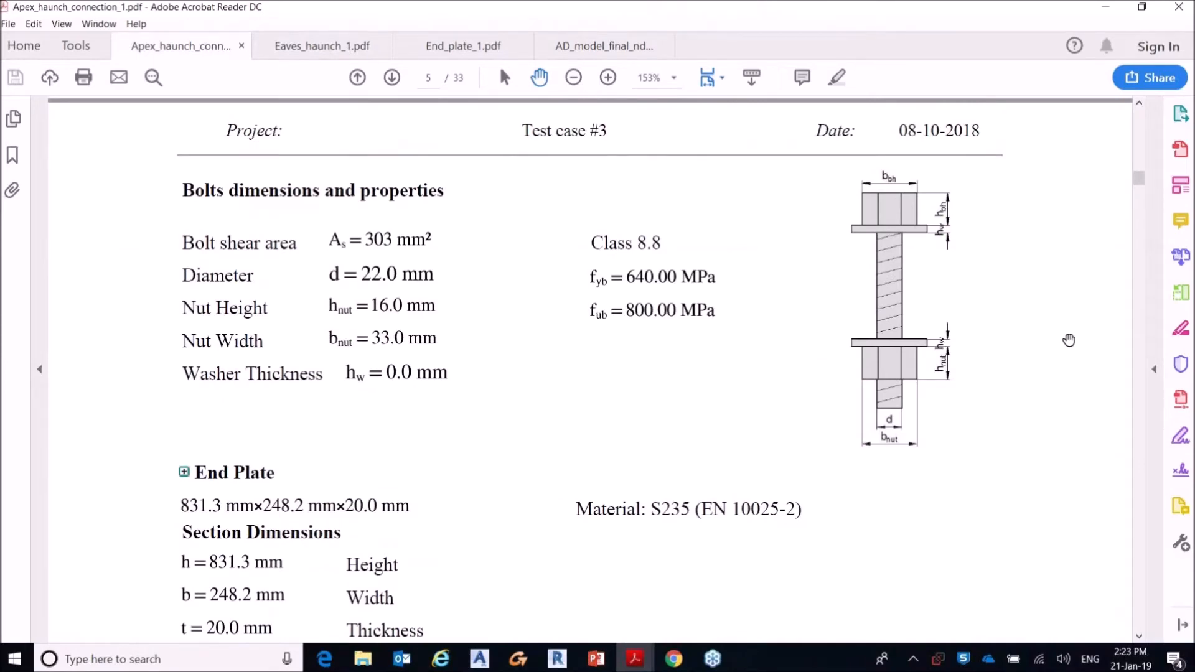
Step: Review the load combinations description and the design assumptions in the apex haunch report
scroll(1069, 340, down, 13)
scroll(1068, 340, down, 12)
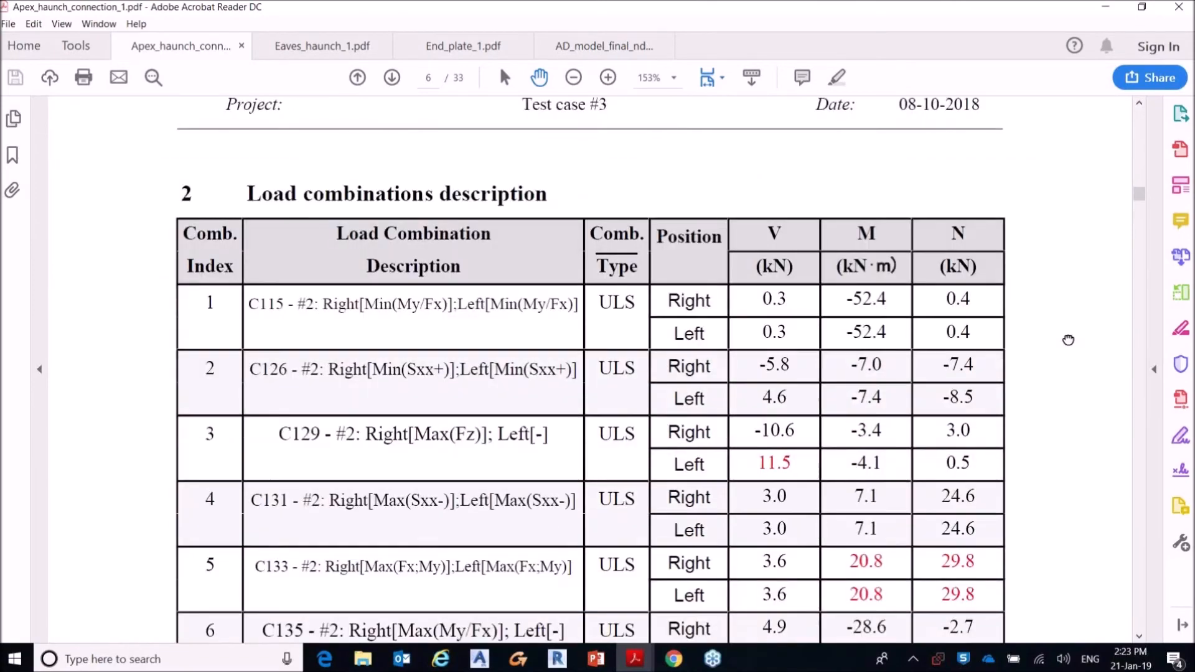
scroll(1069, 339, down, 5)
scroll(1069, 340, down, 13)
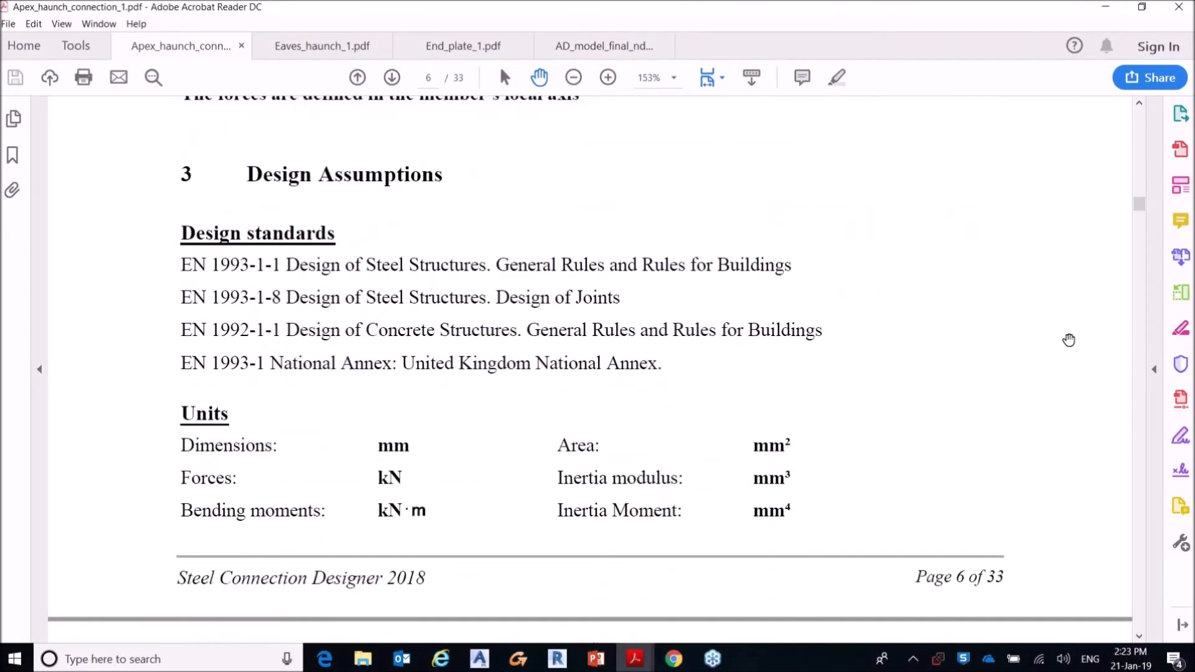
scroll(1069, 340, down, 2)
scroll(1069, 340, down, 12)
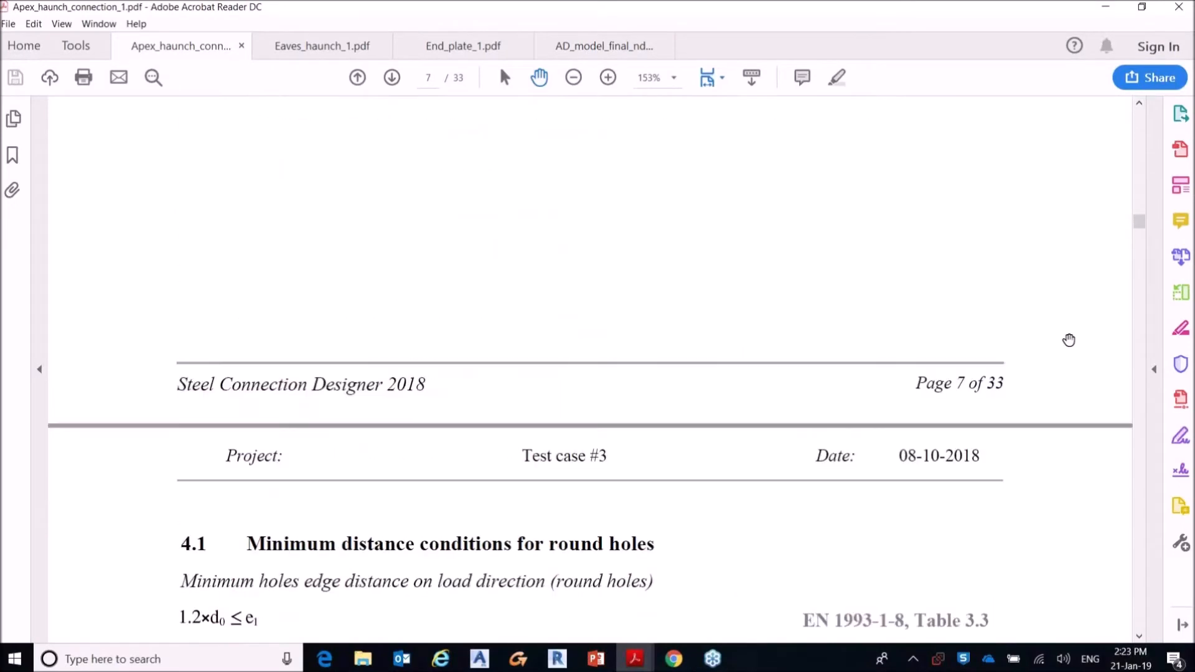
Step: Examine the apex report's hole distance conditions, beam compression checks and bolt tension verification
scroll(1069, 340, down, 10)
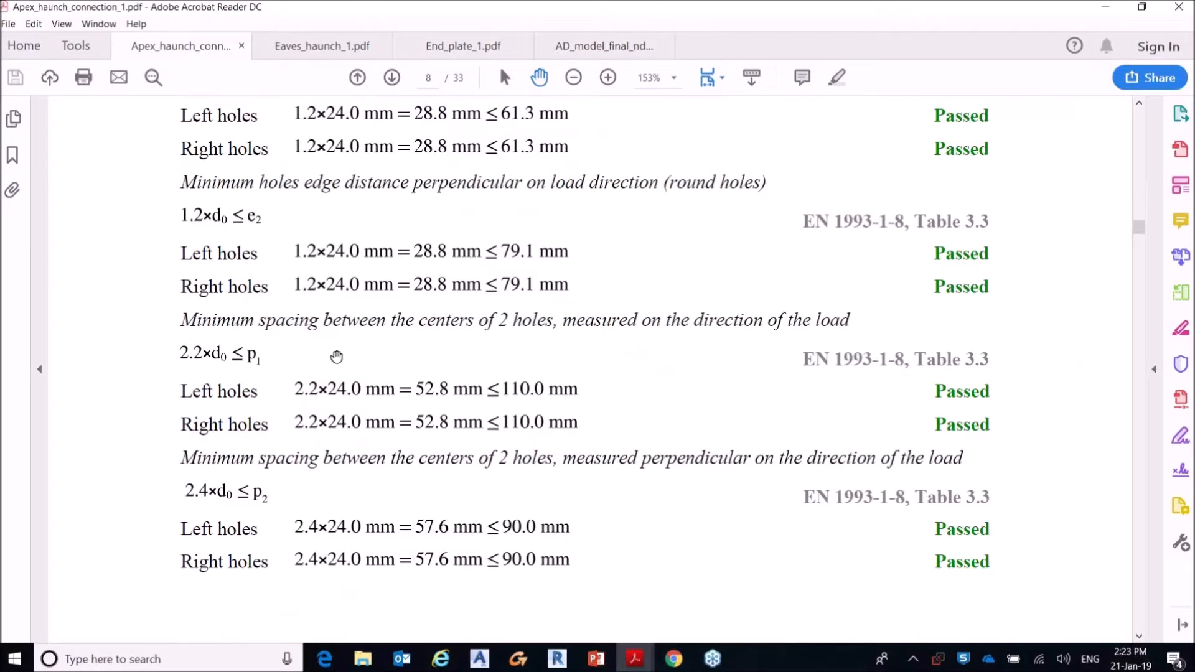
scroll(1060, 377, down, 5)
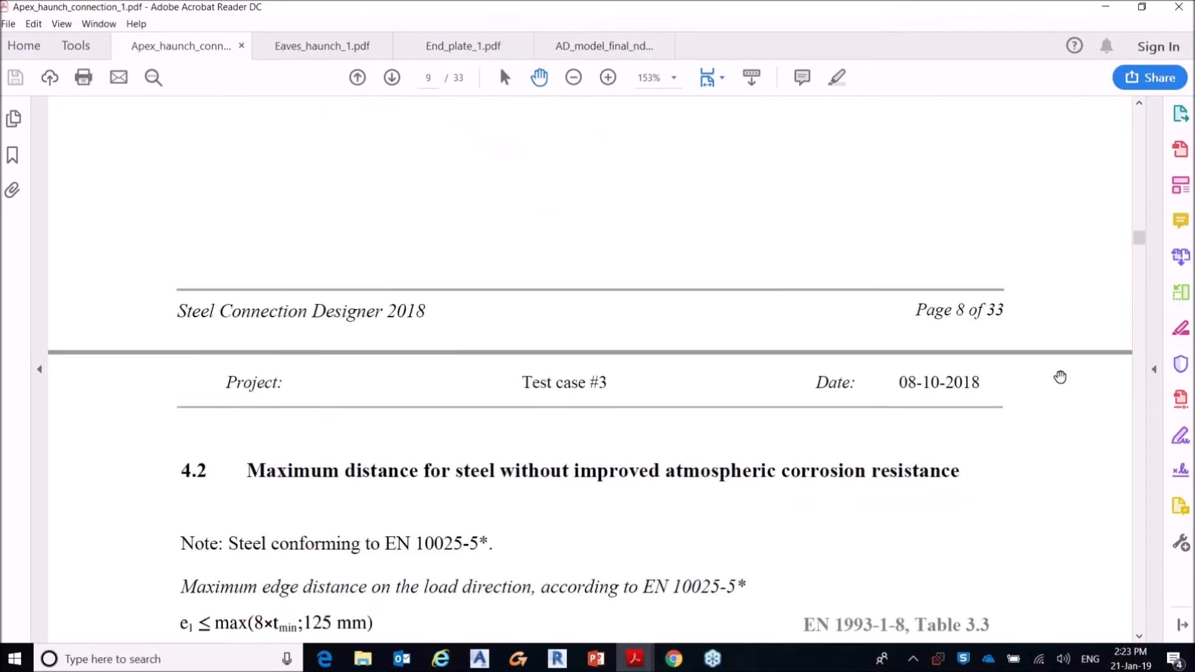
scroll(1061, 377, down, 15)
scroll(1060, 378, down, 20)
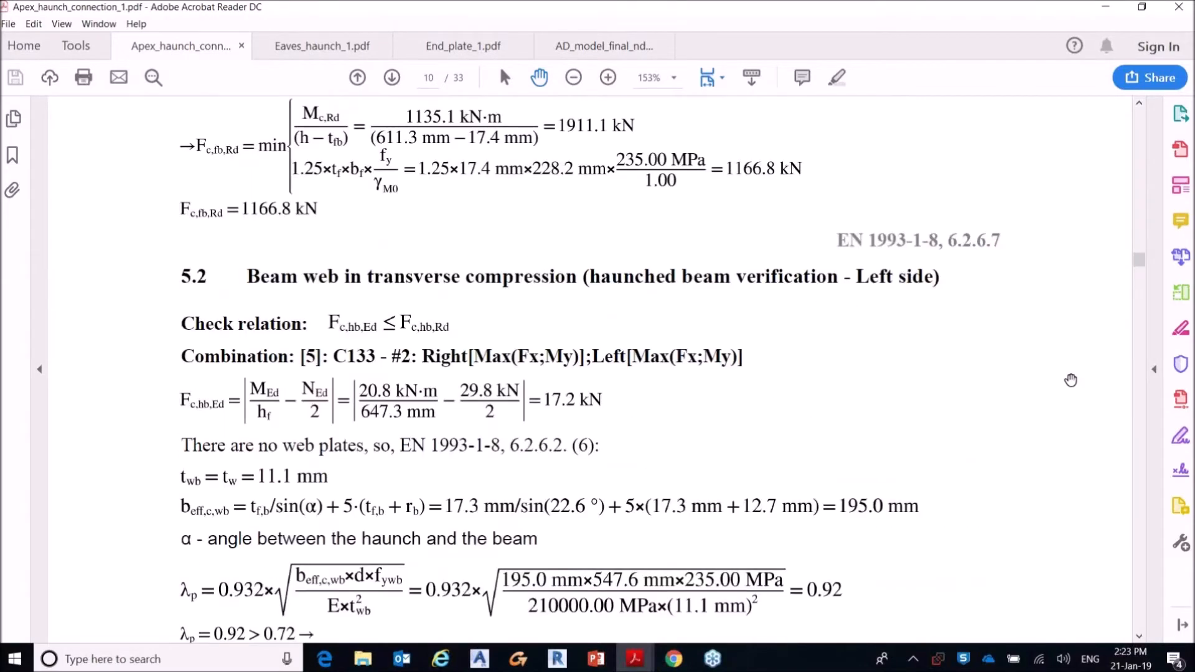
scroll(1071, 380, down, 8)
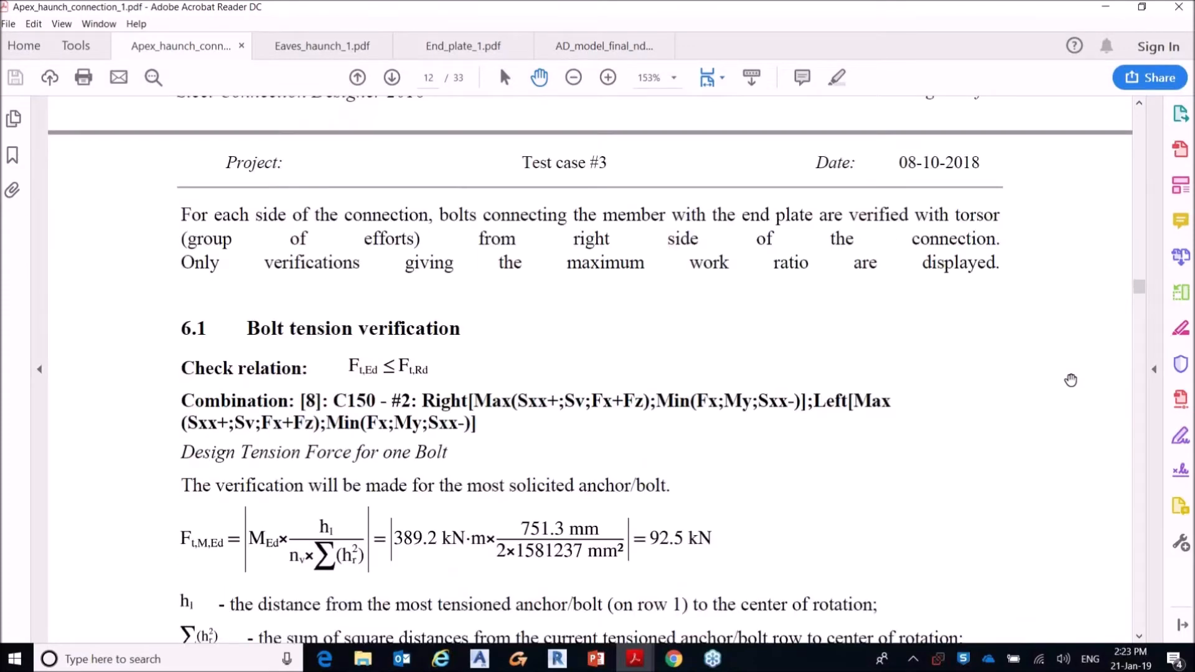
Step: Review the Eaves_haunch_1.pdf report, including the section data, load combinations, hole distance conditions and haunched beam compression checks
click(287, 47)
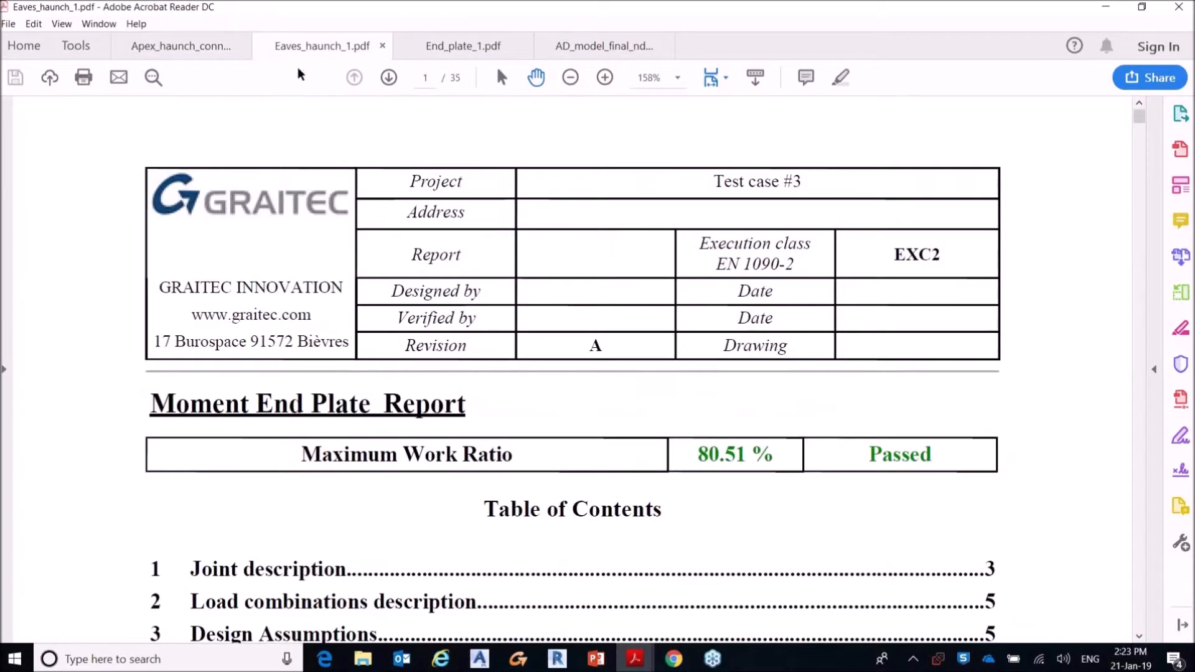
scroll(1069, 292, down, 3)
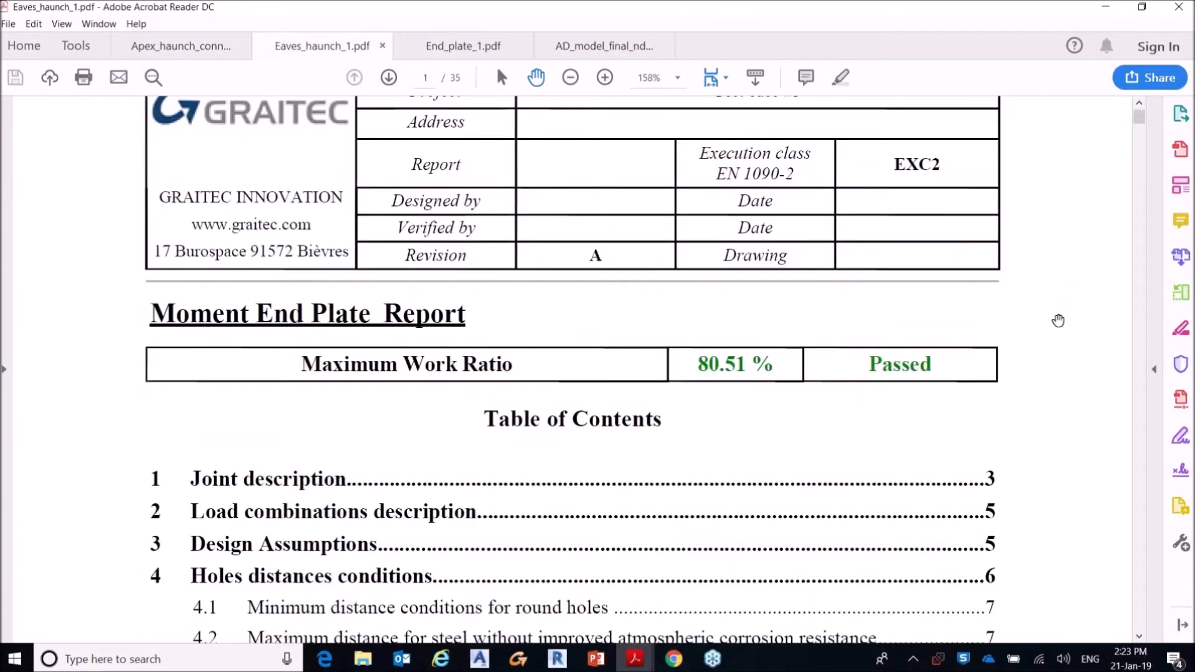
scroll(1059, 319, down, 20)
scroll(1059, 318, down, 20)
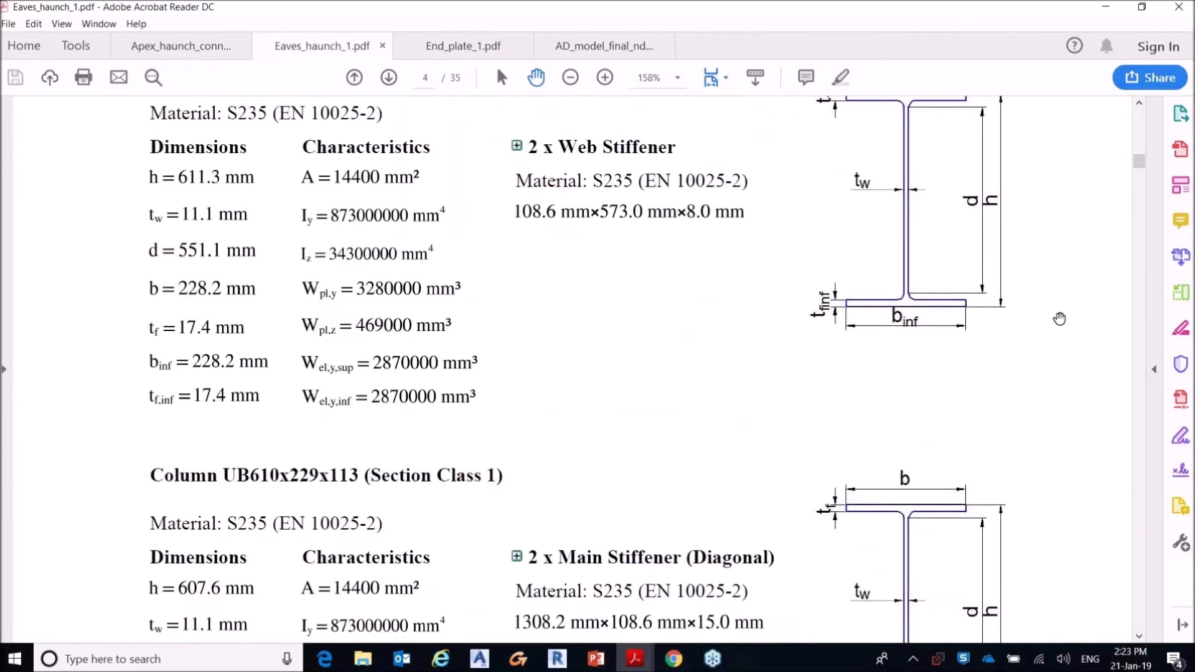
scroll(1059, 318, down, 20)
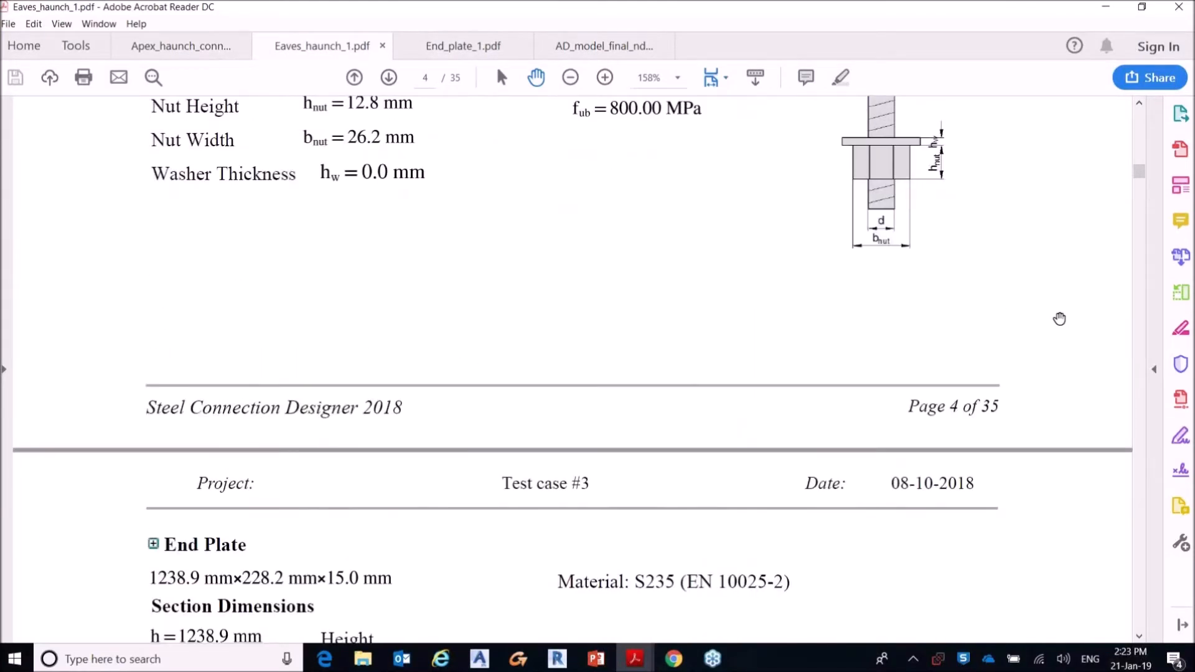
scroll(1060, 319, down, 20)
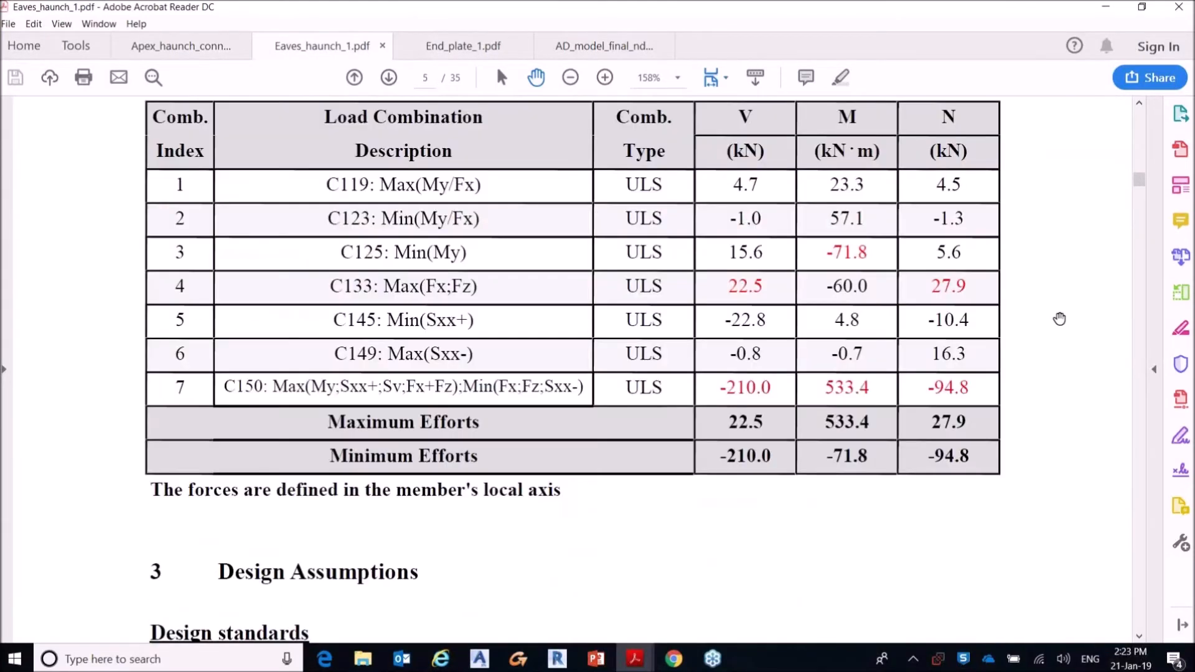
scroll(1060, 319, down, 20)
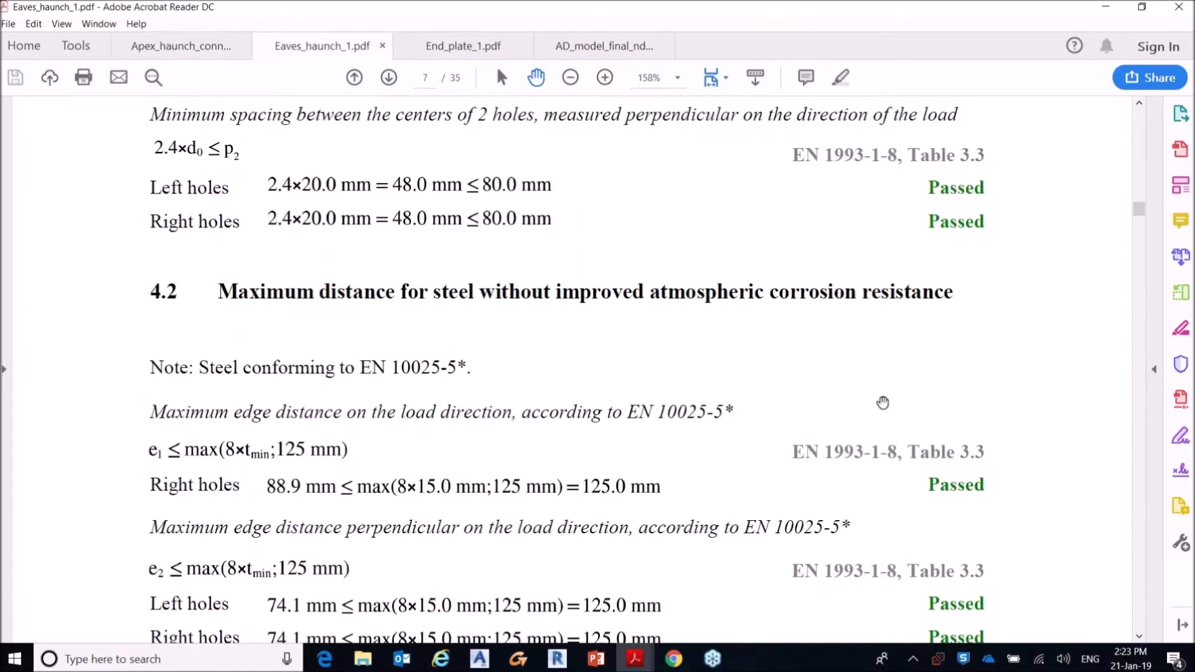
scroll(1070, 404, down, 20)
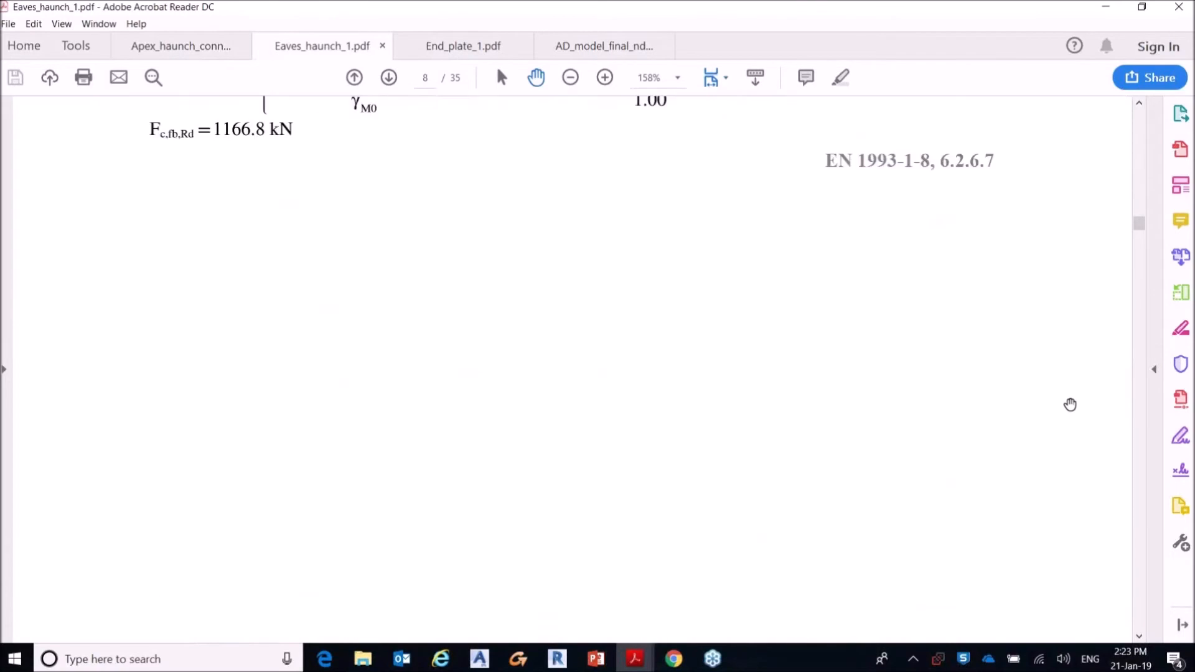
scroll(1070, 404, down, 20)
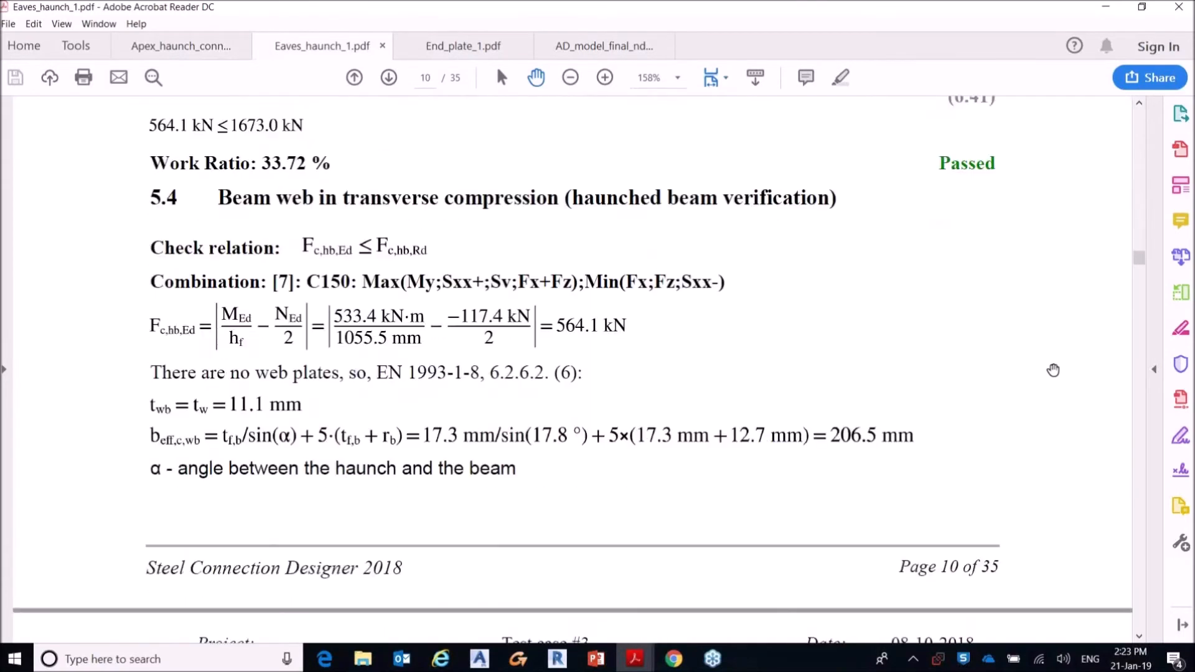
Step: Review the base plate report End_plate_1.pdf, including the joint drawings, design assumptions and concrete compression resistance check
click(504, 54)
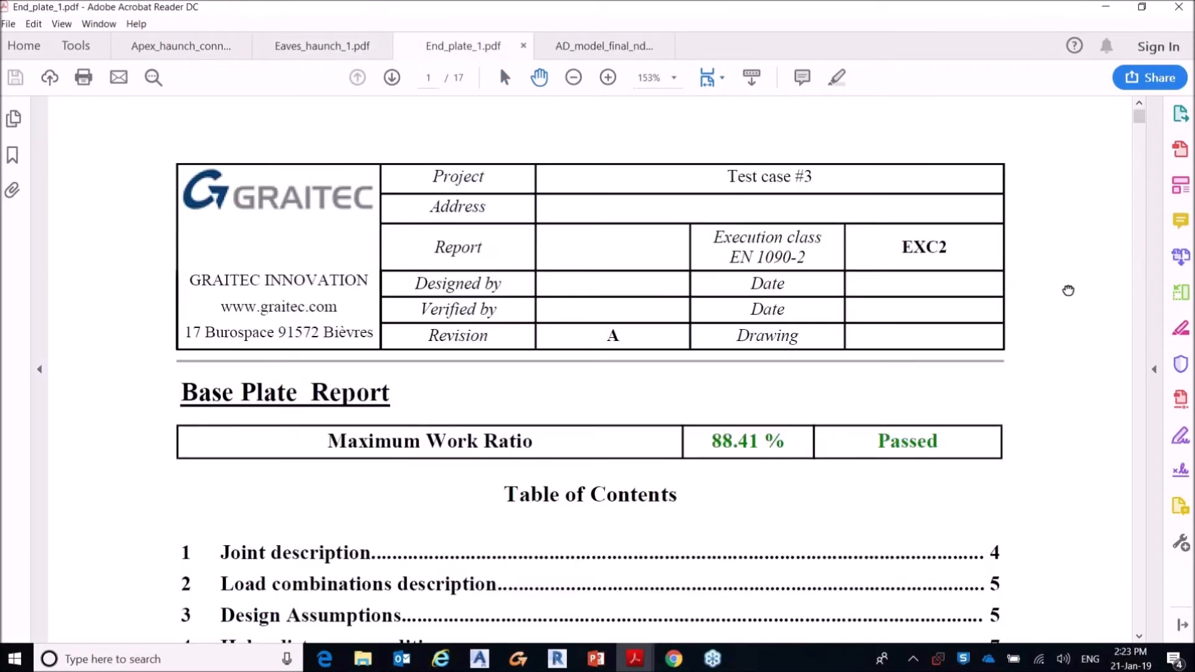
scroll(1069, 290, down, 20)
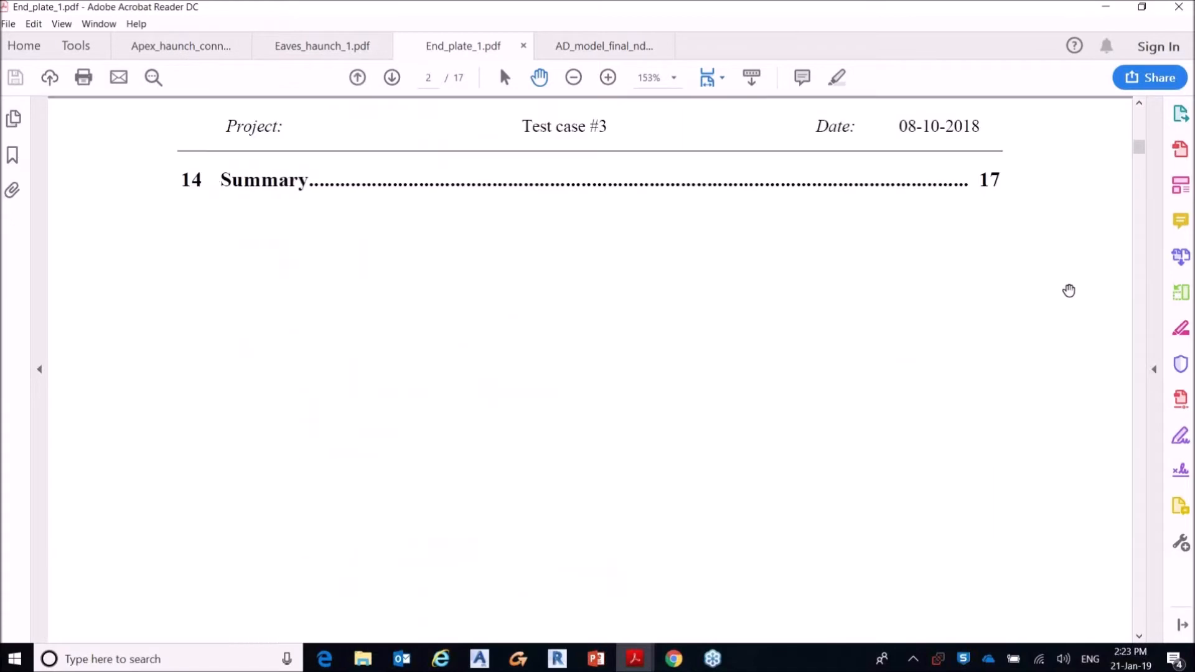
scroll(1069, 290, down, 15)
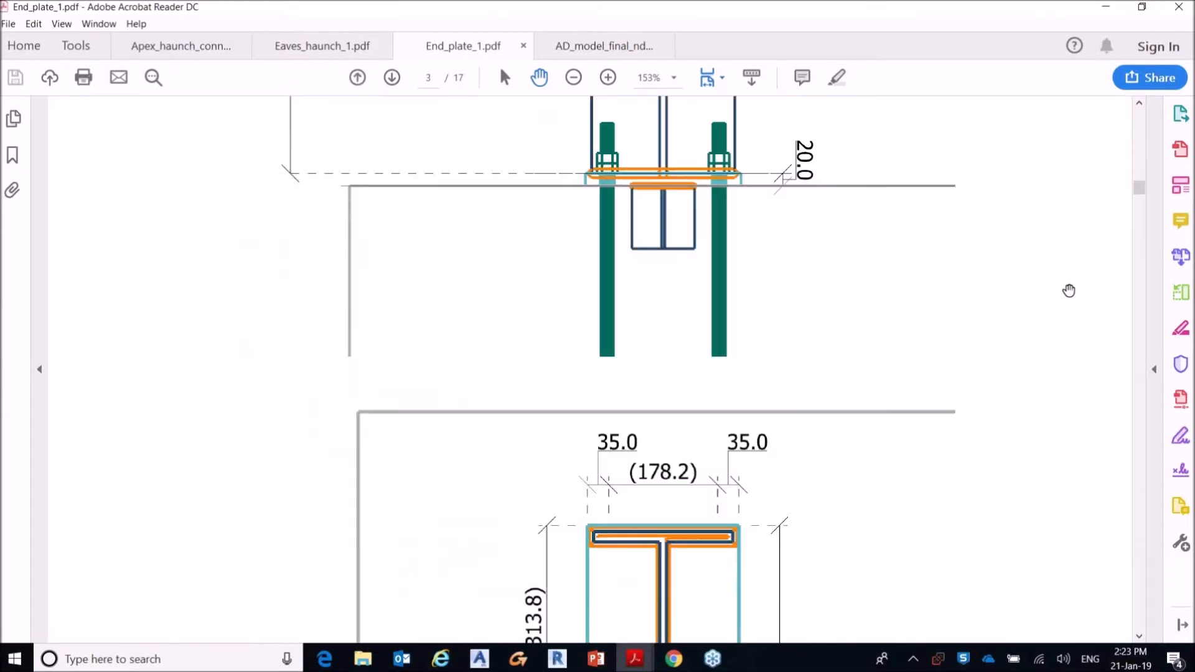
scroll(1068, 290, down, 20)
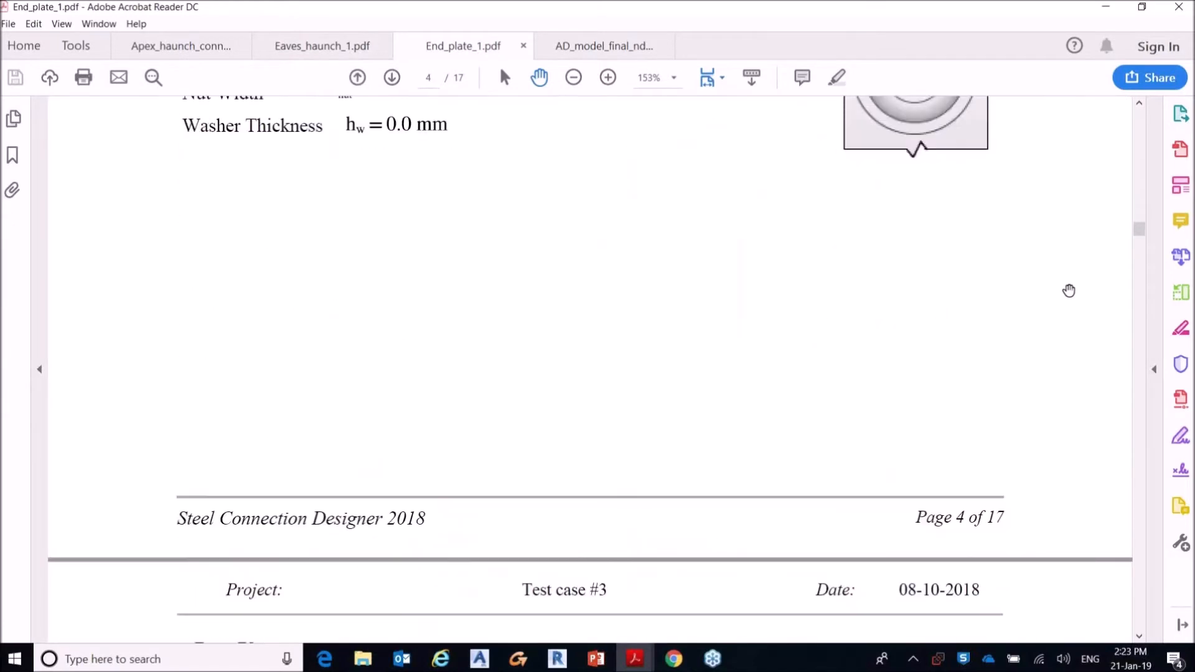
scroll(1069, 291, down, 20)
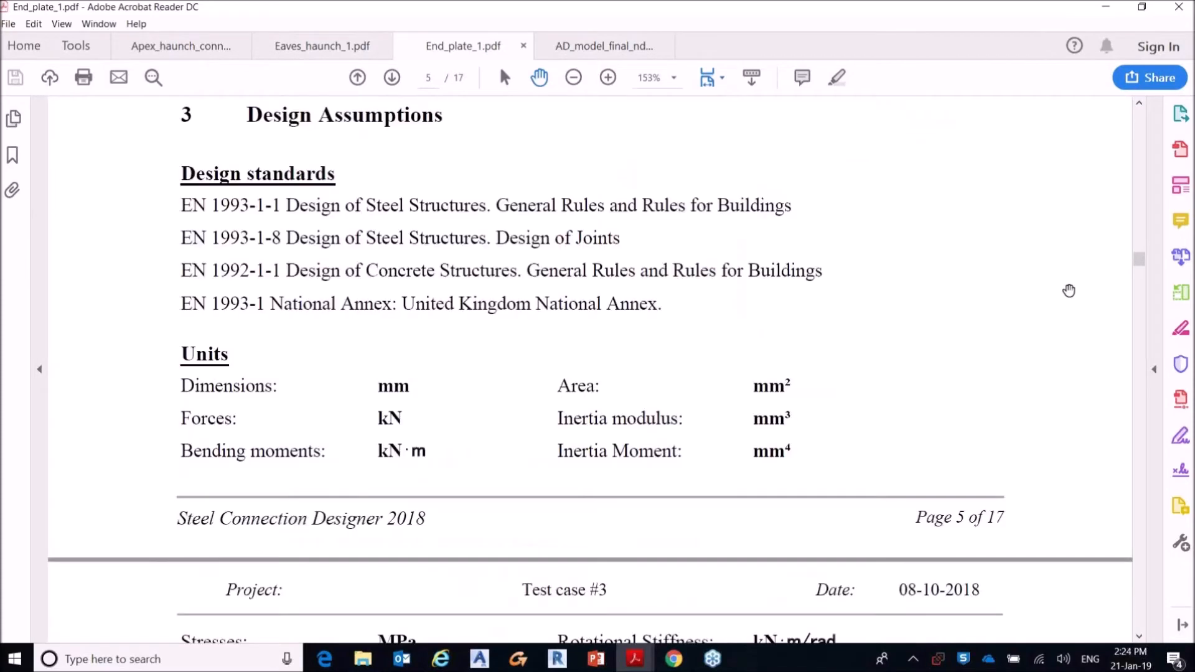
scroll(1068, 291, down, 20)
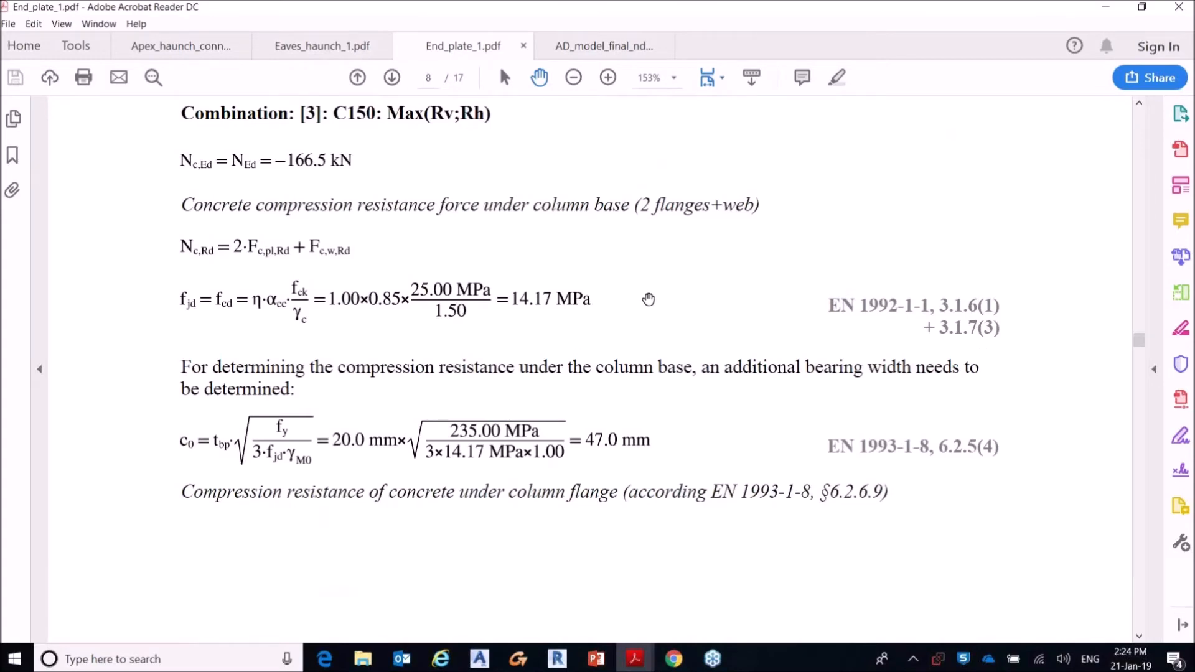
Step: Open the AD_model_final_ndc01.pdf report and examine its bill of quantities by material, cross section and length
click(595, 50)
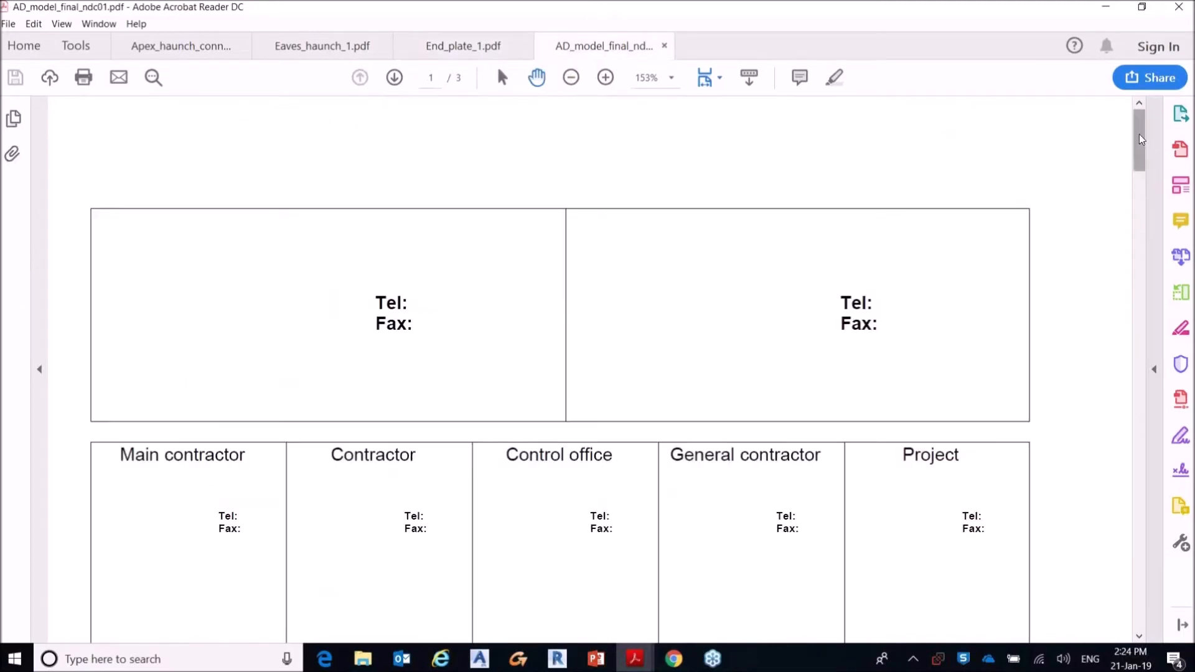
scroll(1127, 368, down, 10)
drag(1138, 367, 1147, 507)
scroll(1079, 412, down, 2)
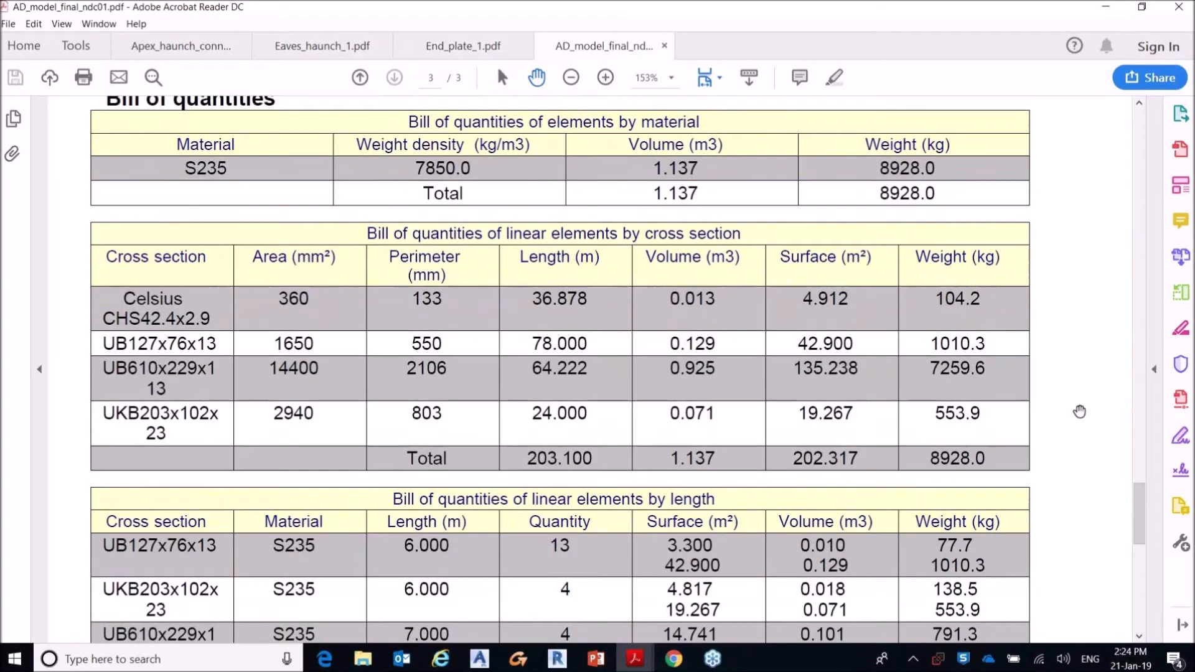
scroll(1080, 411, up, 2)
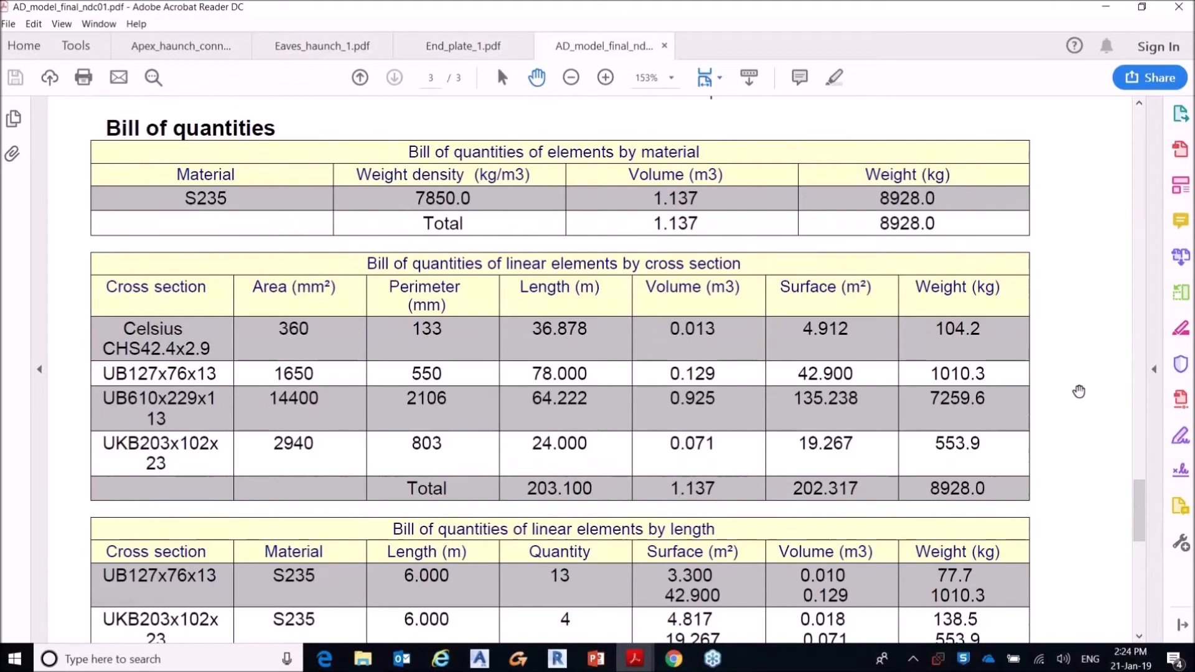
Step: Check the bill of quantities by length, return to Advance Design and close the open connection design module
scroll(1079, 390, down, 5)
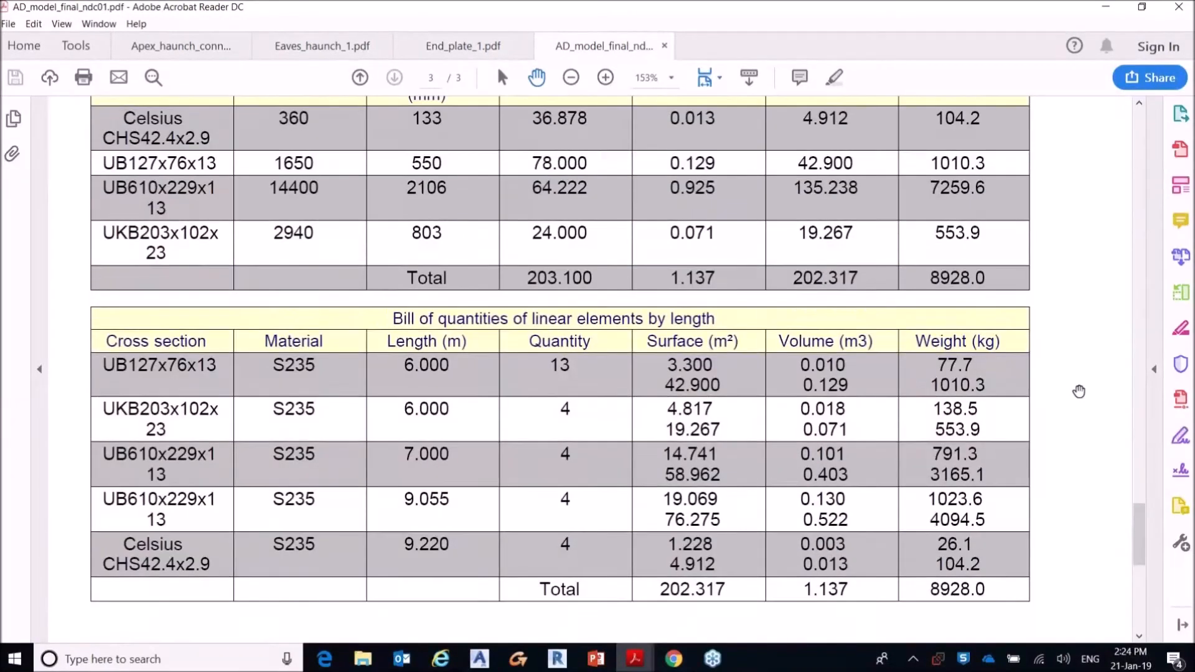
scroll(1078, 391, up, 1)
click(1106, 6)
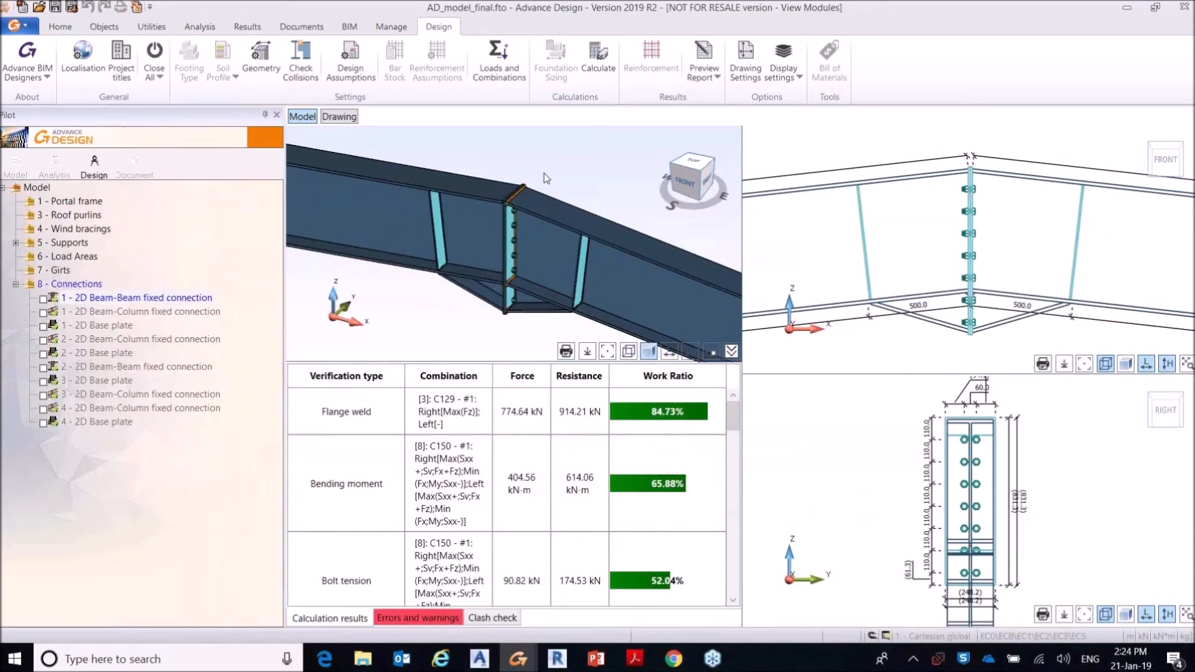
click(155, 53)
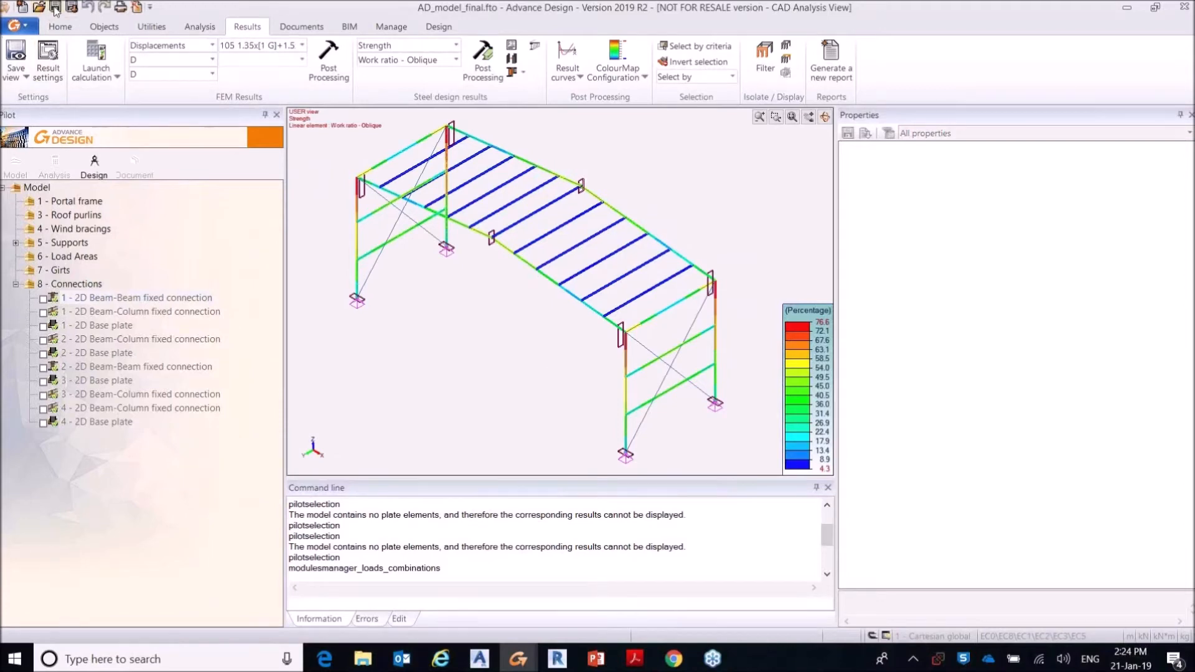
Step: Export the model as a Graitec Exchange Archive named AD_model_to_Revit in the Webinar_21st_January folder
click(350, 27)
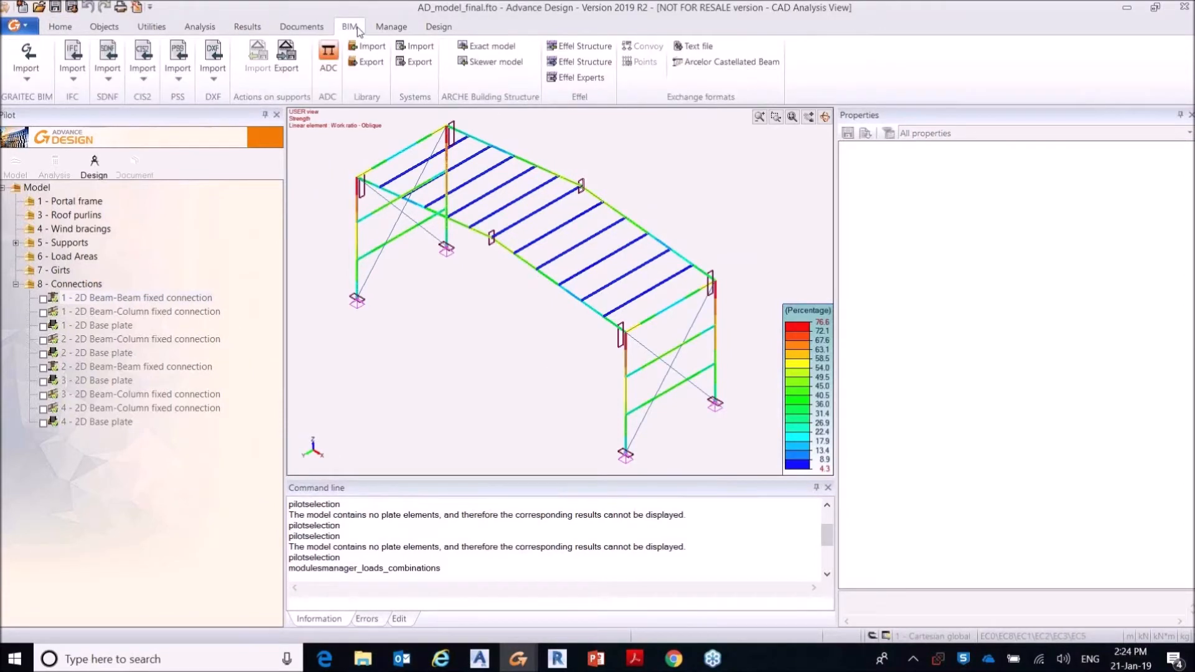
click(26, 62)
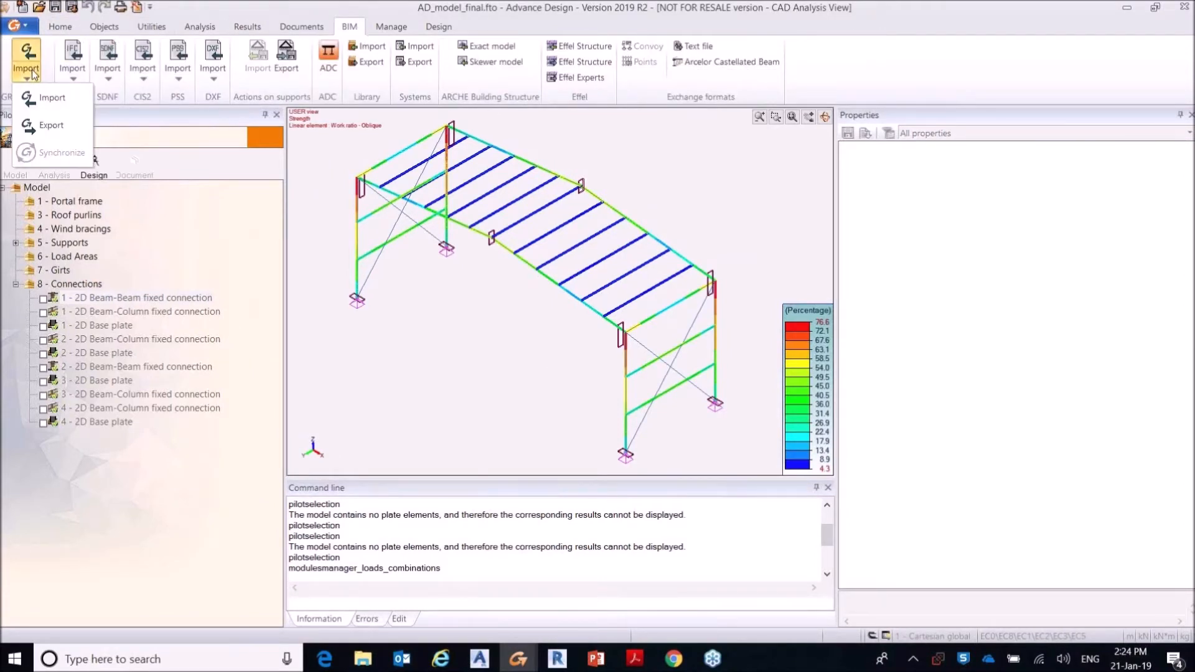
click(56, 128)
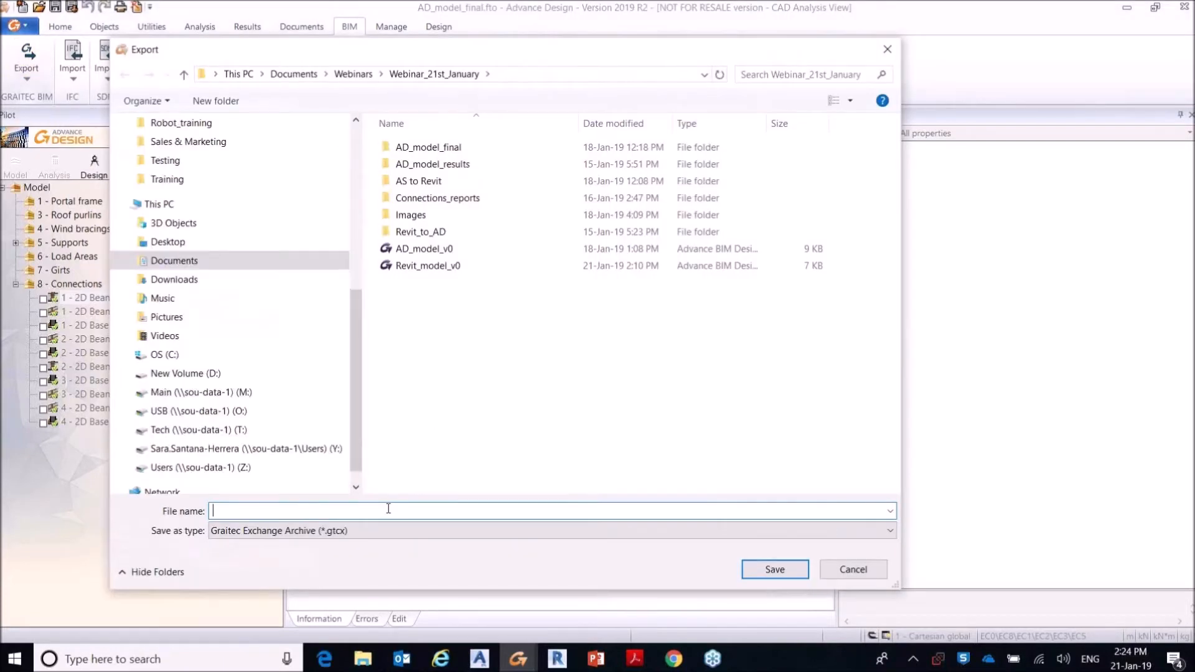
text(AD_model_to_Revit)
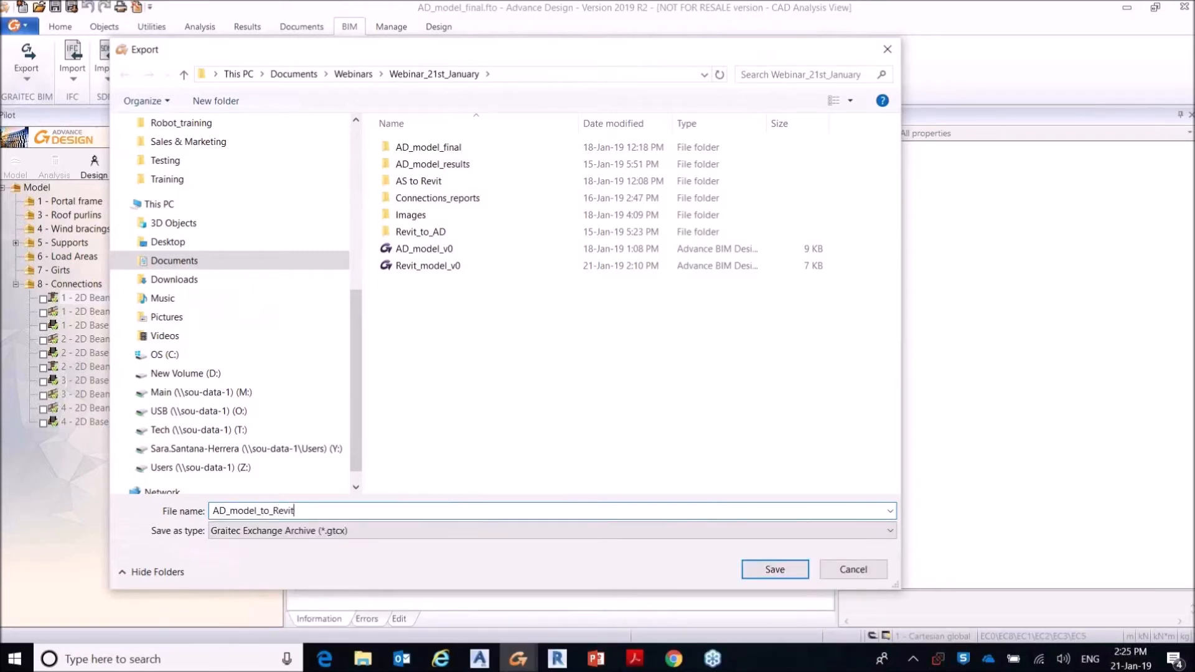
click(771, 572)
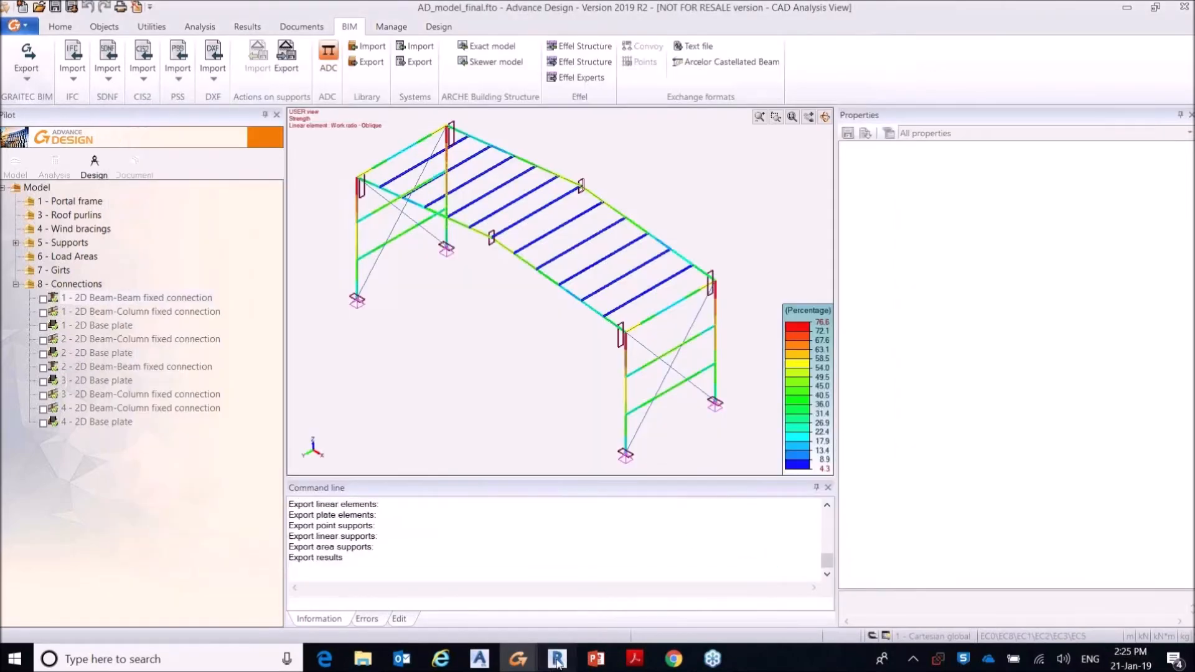
Step: Switch to Revit and load AD_model_to_Revit.gtcx into the GRAITEC BIM Connect synchronization
click(557, 661)
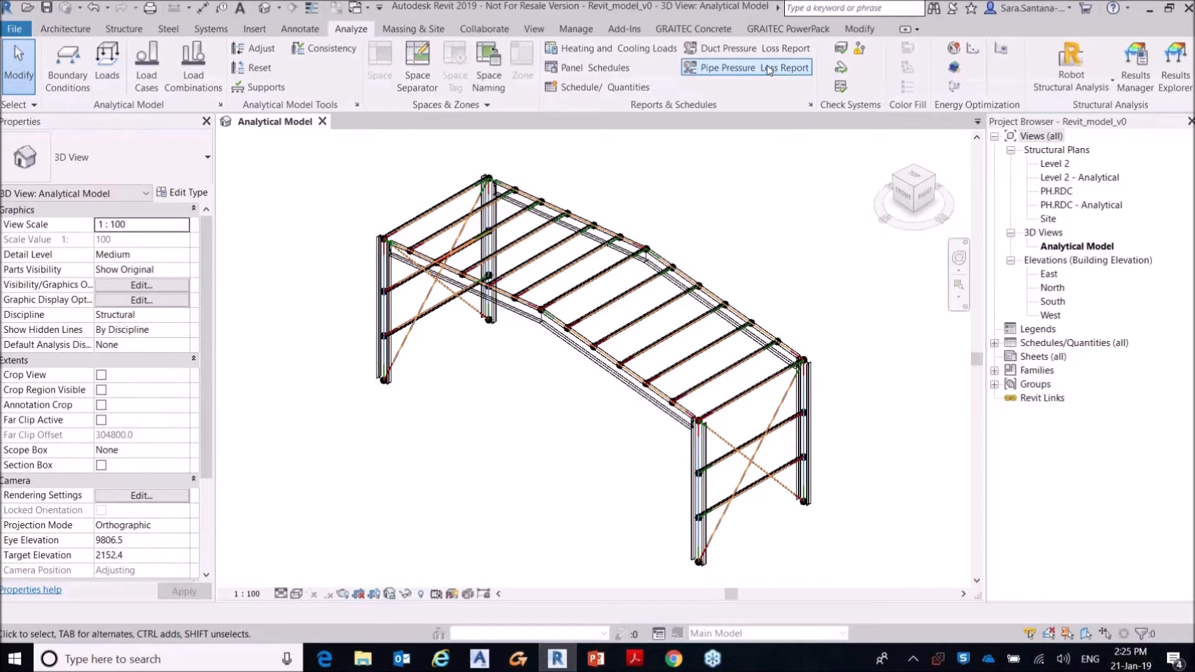
click(780, 28)
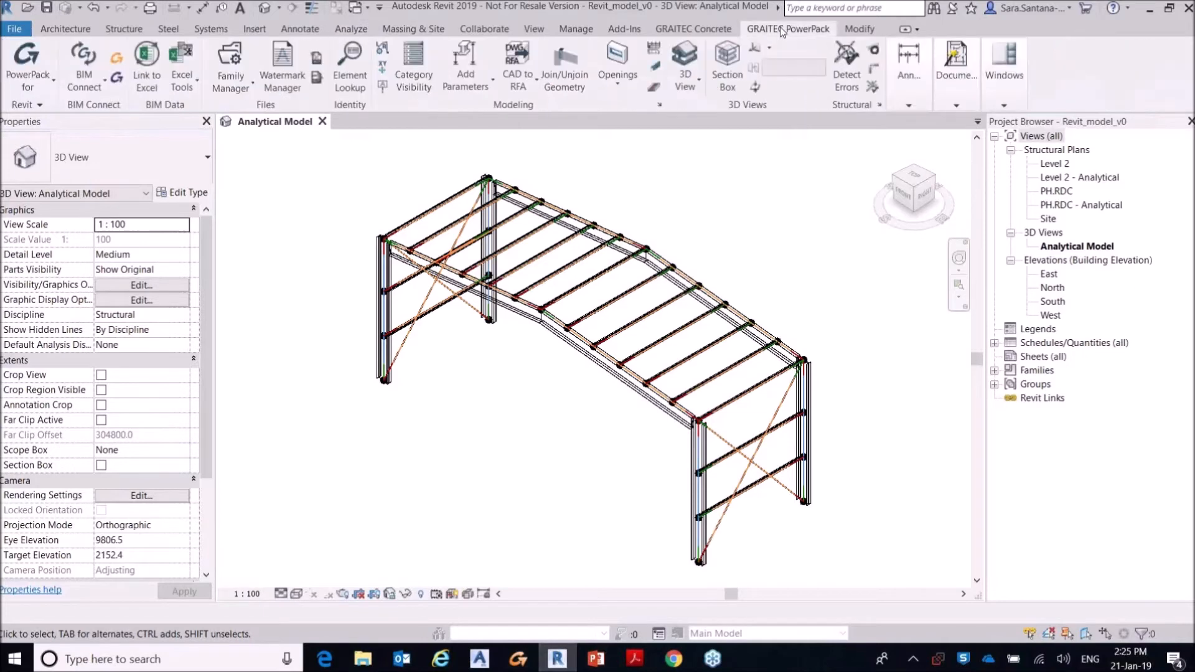
click(96, 87)
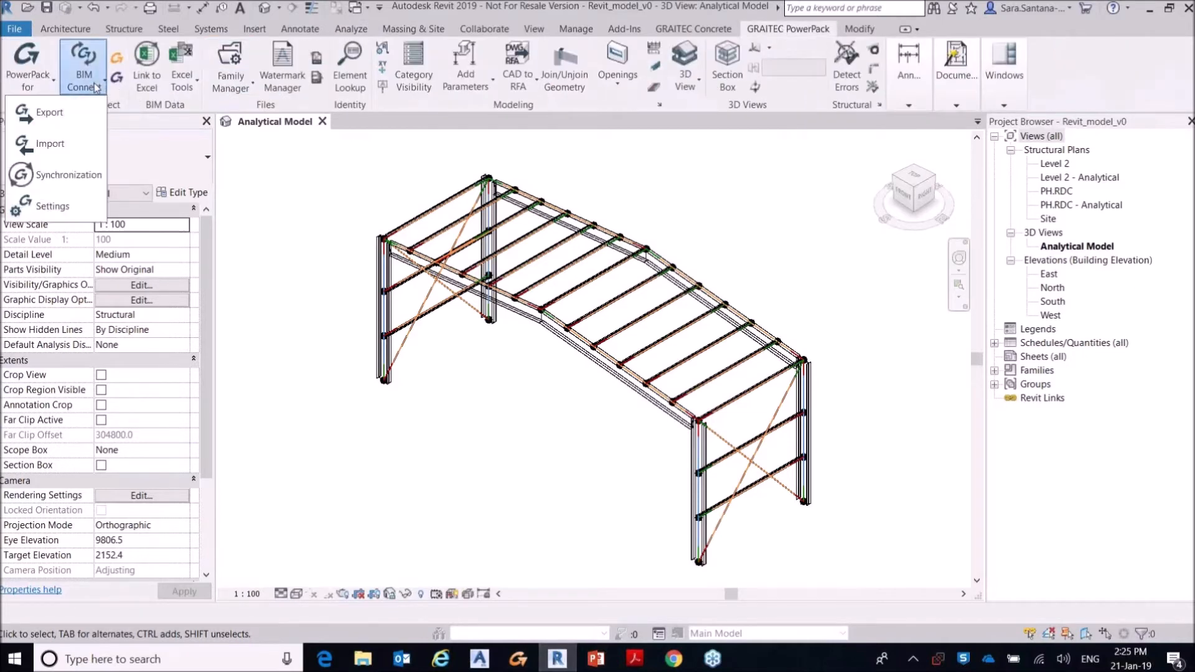
click(64, 176)
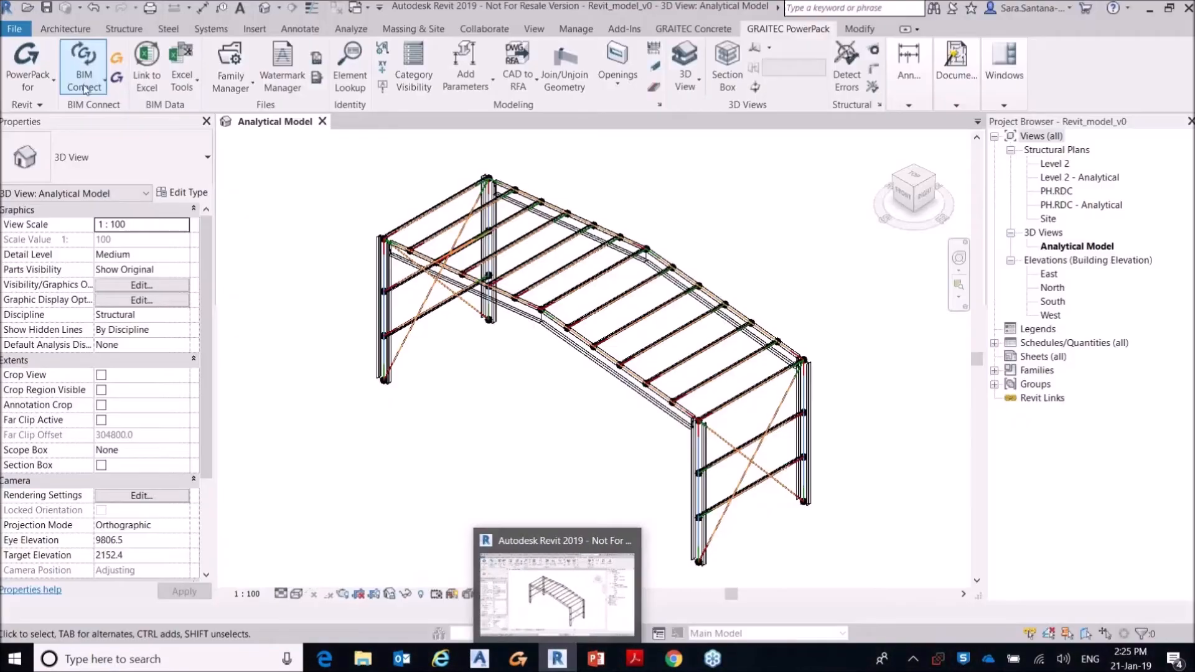
click(84, 87)
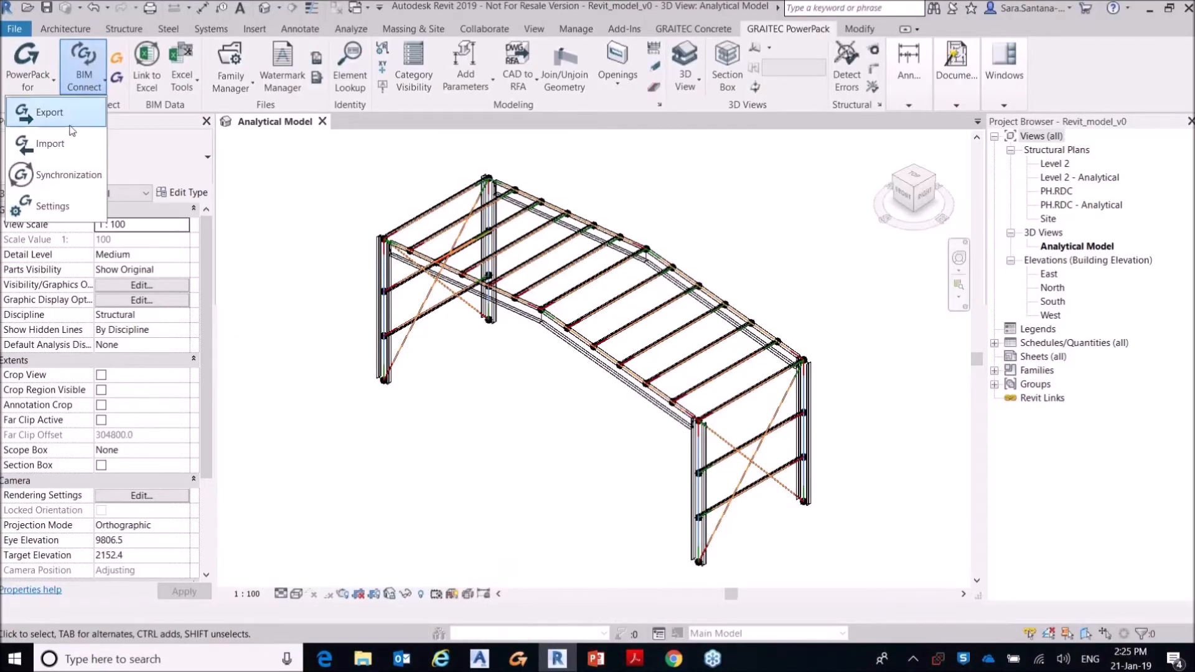
click(69, 176)
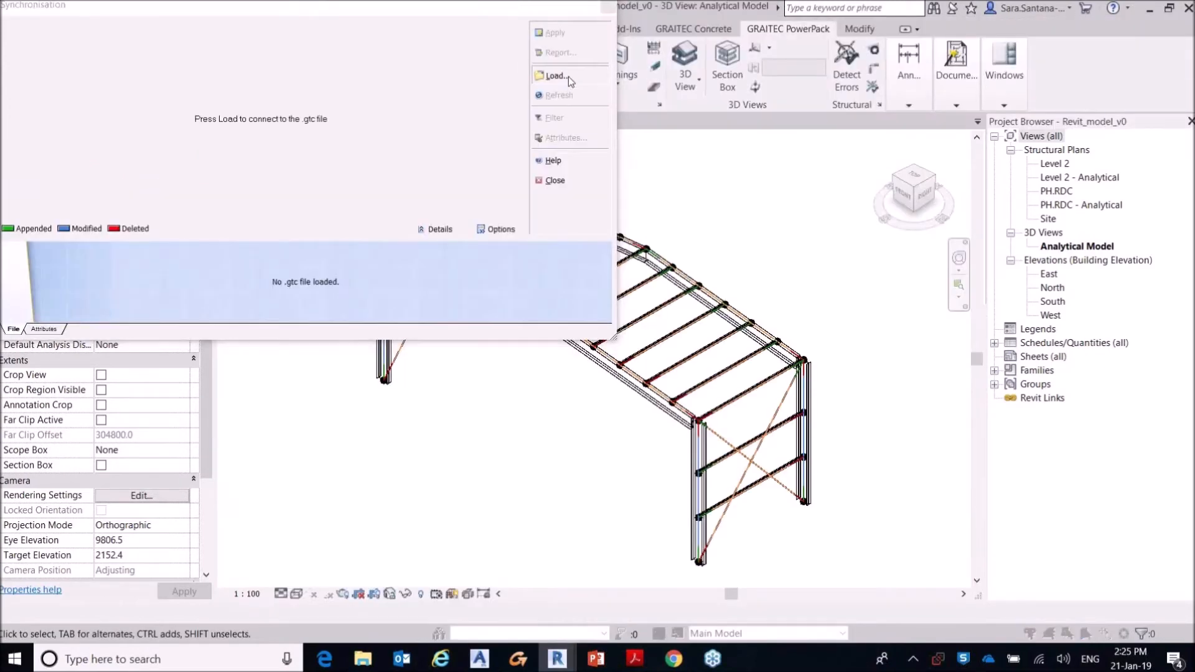
click(569, 77)
click(540, 261)
click(841, 567)
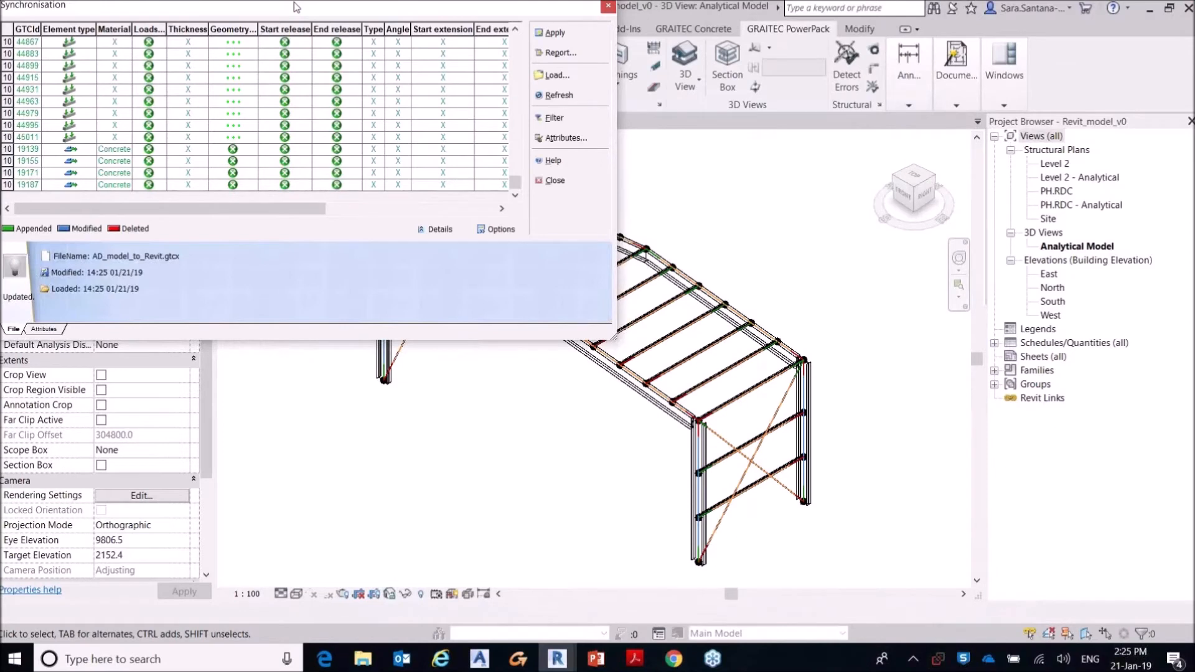
Step: Select all listed elements and apply their synchronization changes to the Revit model, declining the modifications report
click(6, 29)
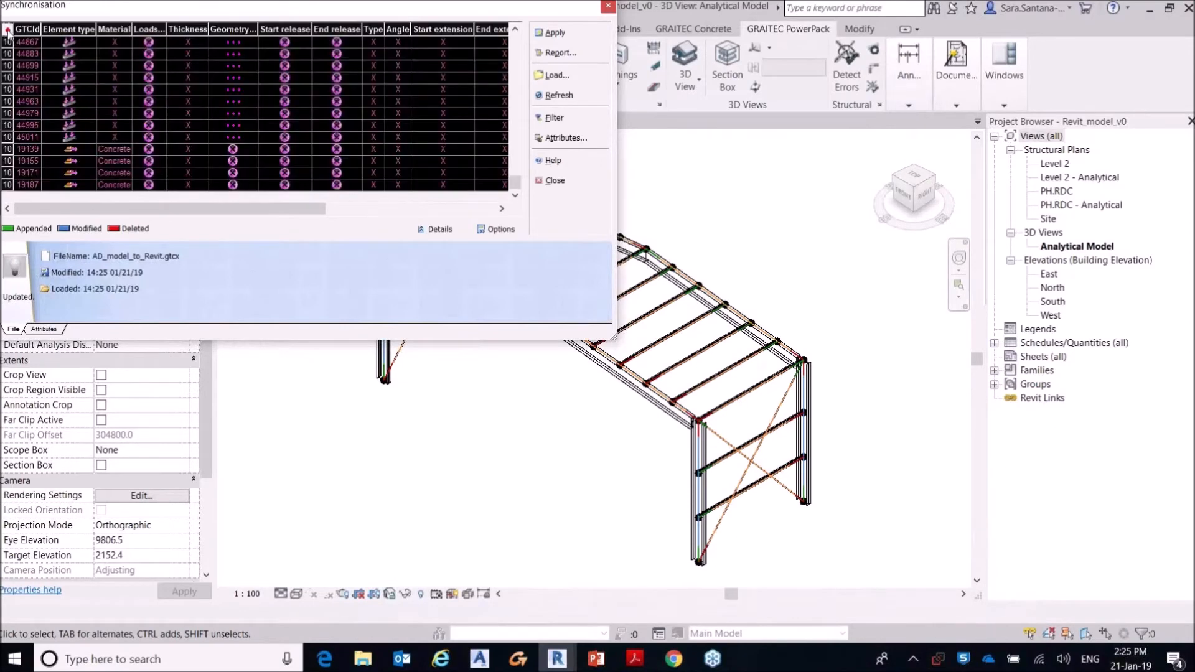
click(181, 41)
right_click(224, 50)
click(228, 51)
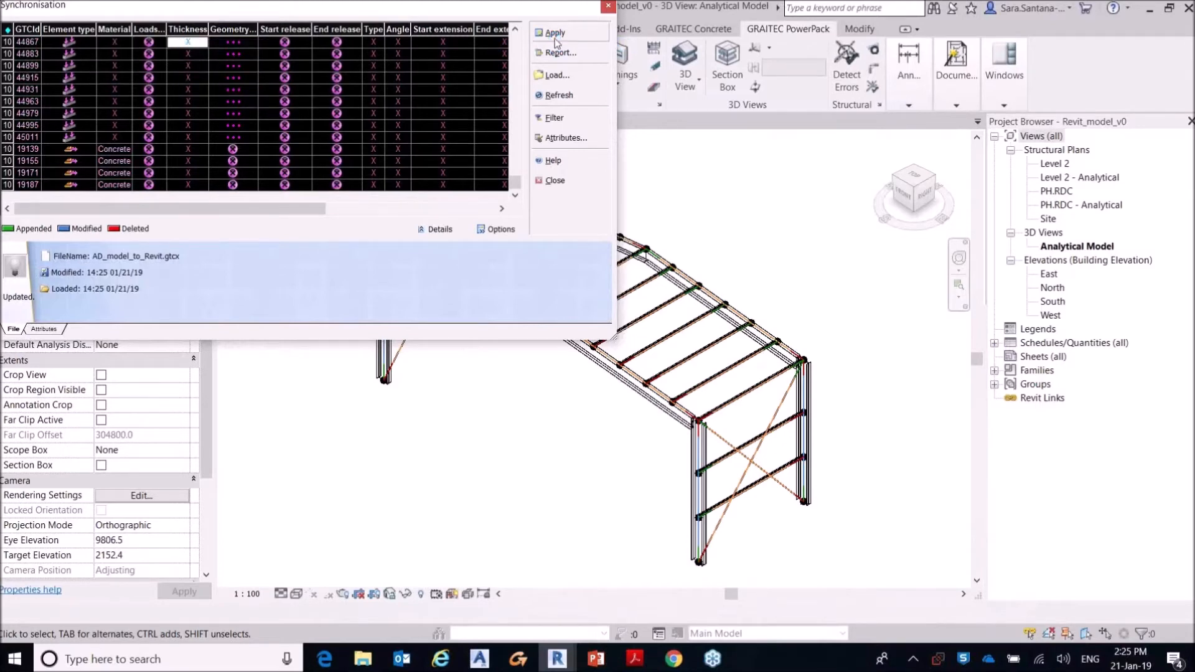
click(556, 36)
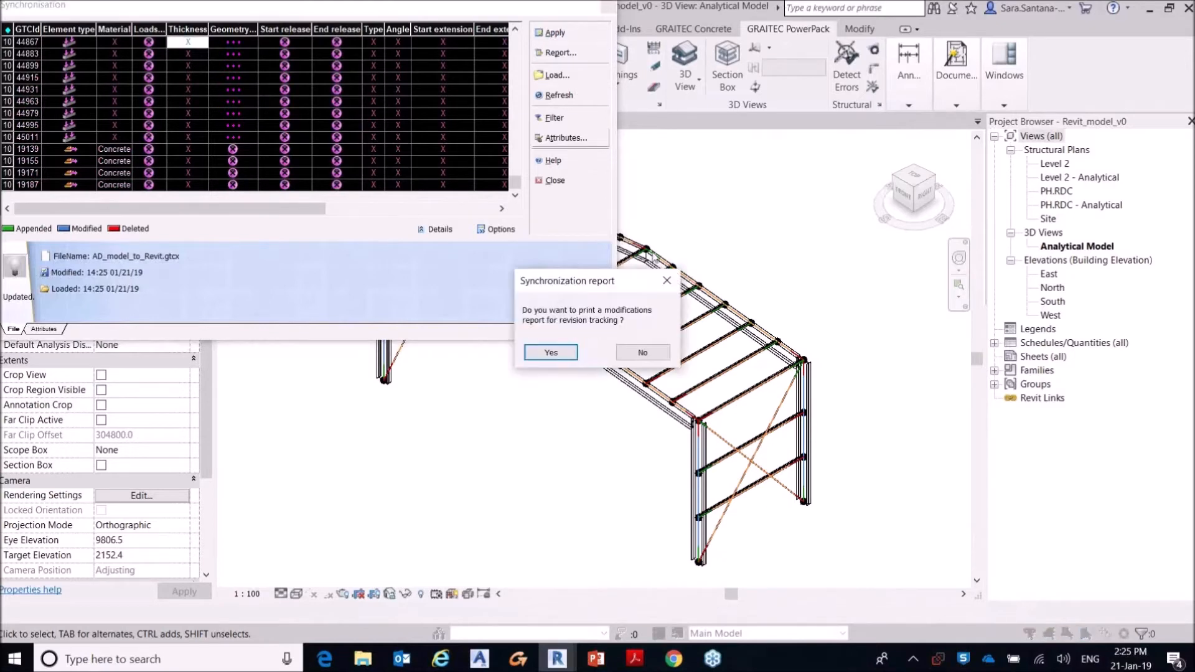
click(643, 353)
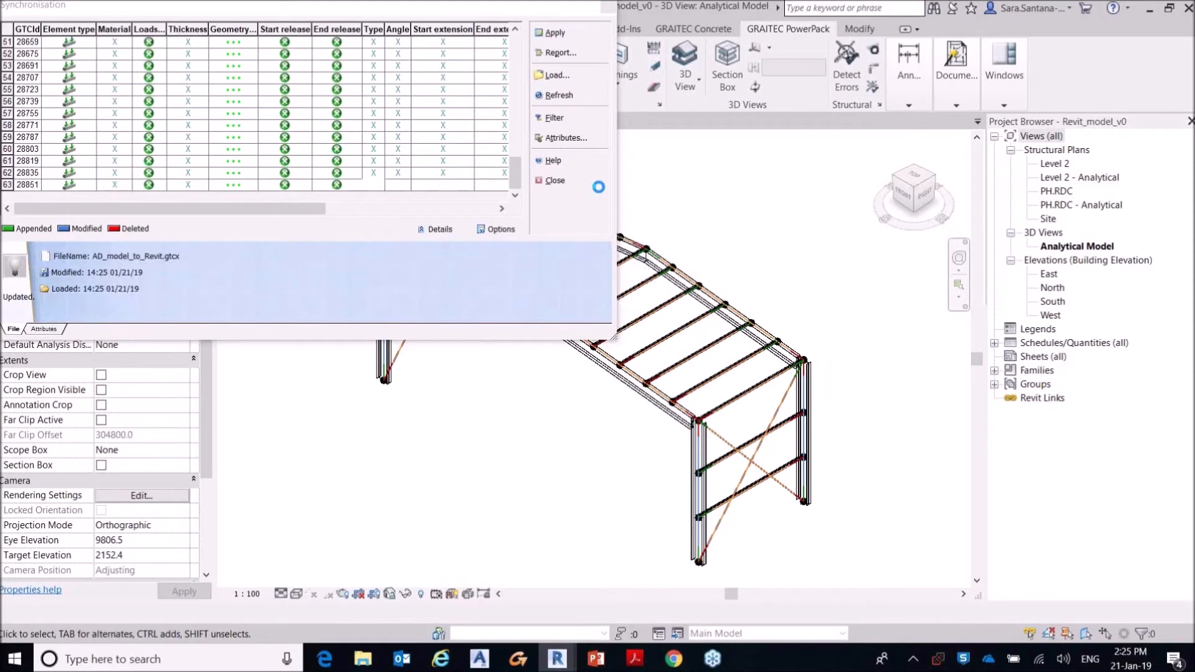
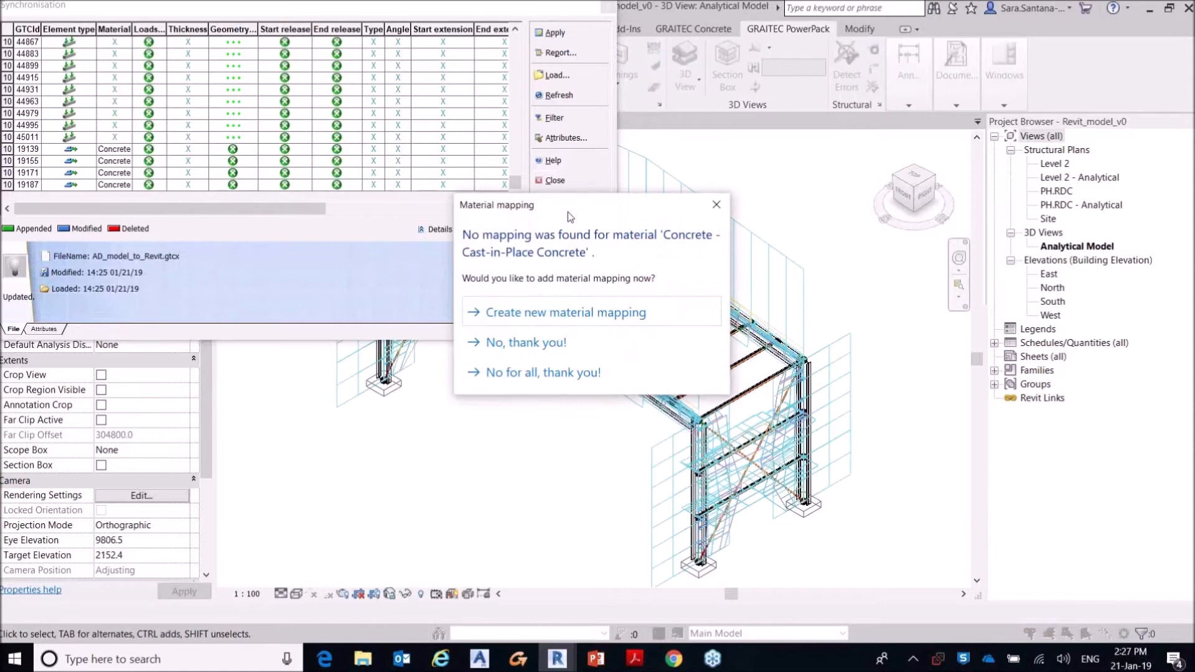
Step: Decline material mapping for all unmapped materials and close the synchronisation window
click(562, 372)
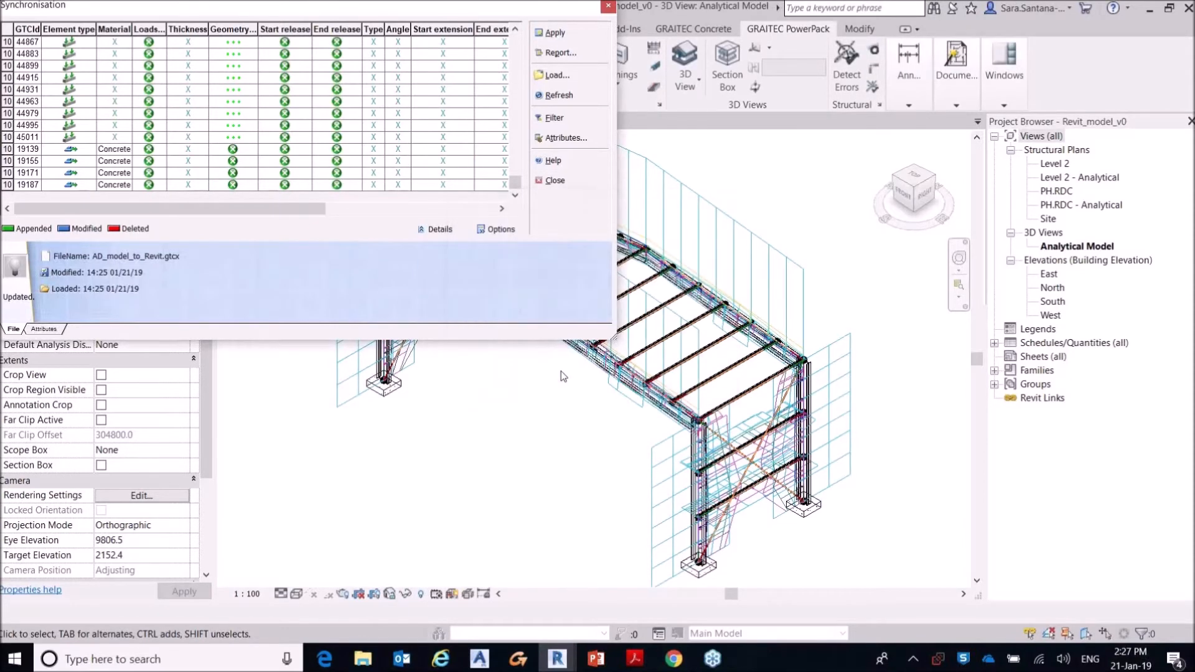
click(558, 181)
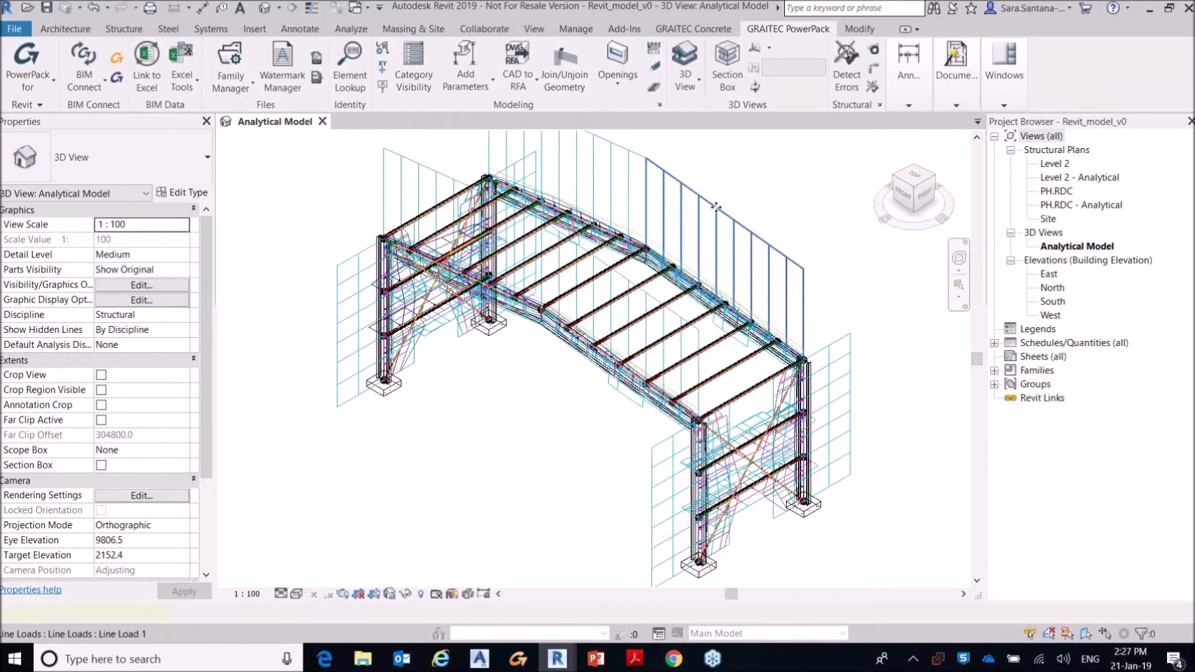
Step: Inspect the load case and forces of the line load above the rear rafter, leaving nothing selected
click(721, 213)
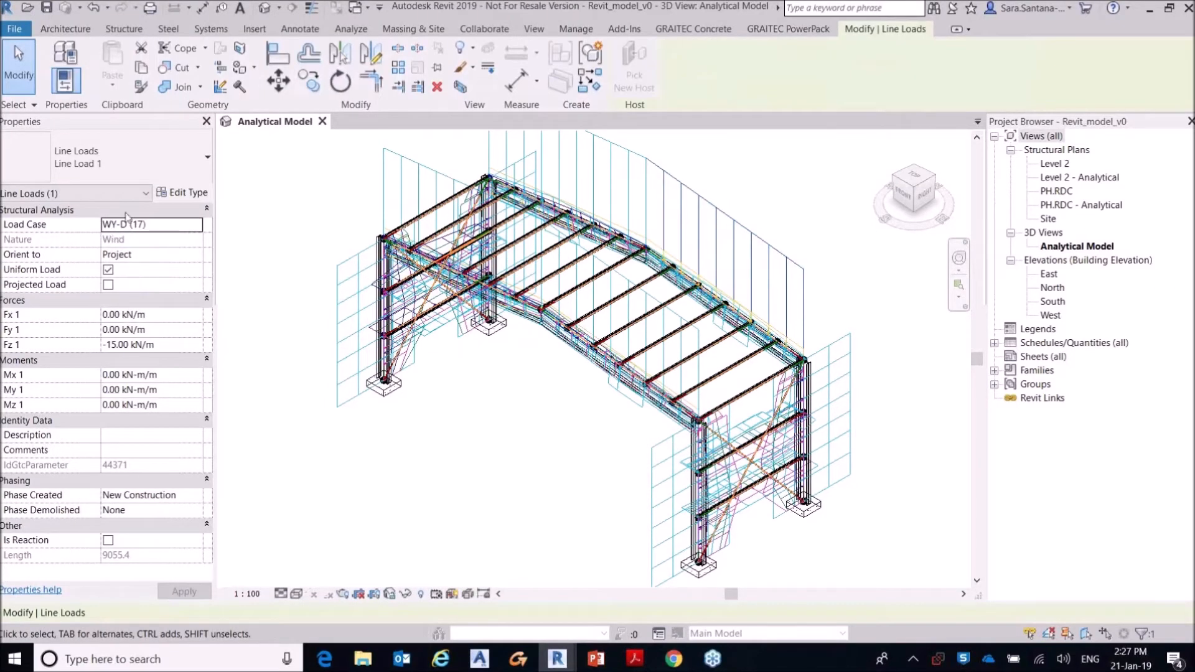
key(Escape)
click(490, 154)
key(Escape)
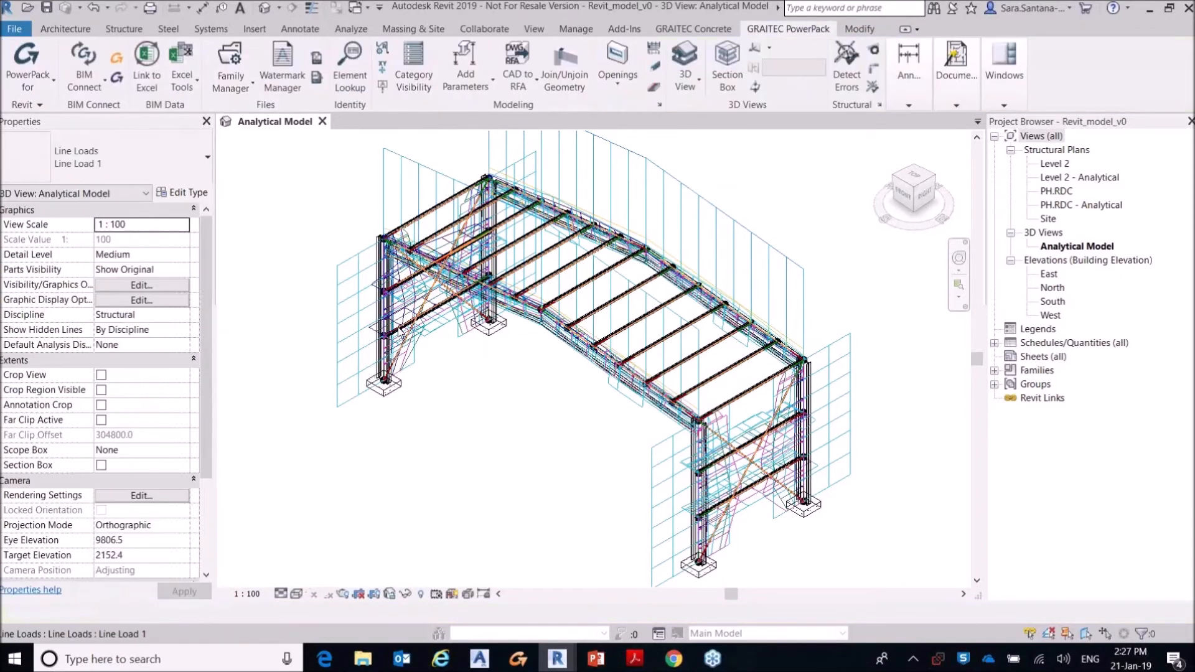
Step: Inspect a line load on the front portal frame's rafter and review the loads and members across the synchronised structure
scroll(398, 327, up, 4)
scroll(434, 275, up, 3)
middle_drag(432, 282, 486, 460)
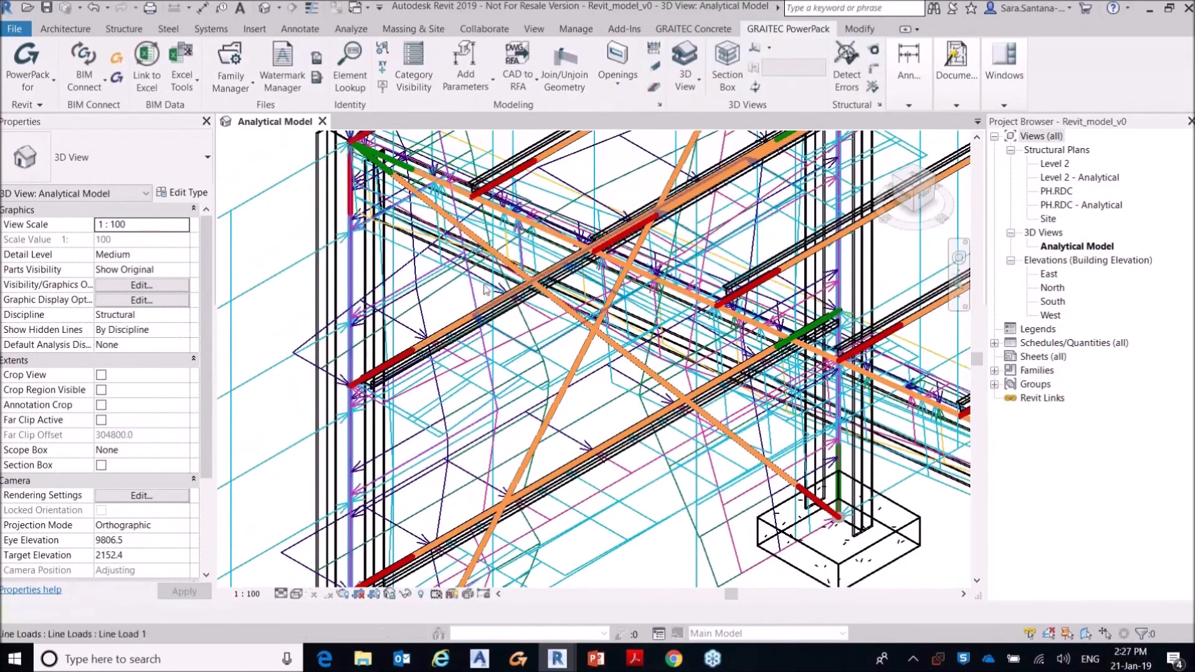
middle_drag(488, 267, 444, 377)
click(436, 256)
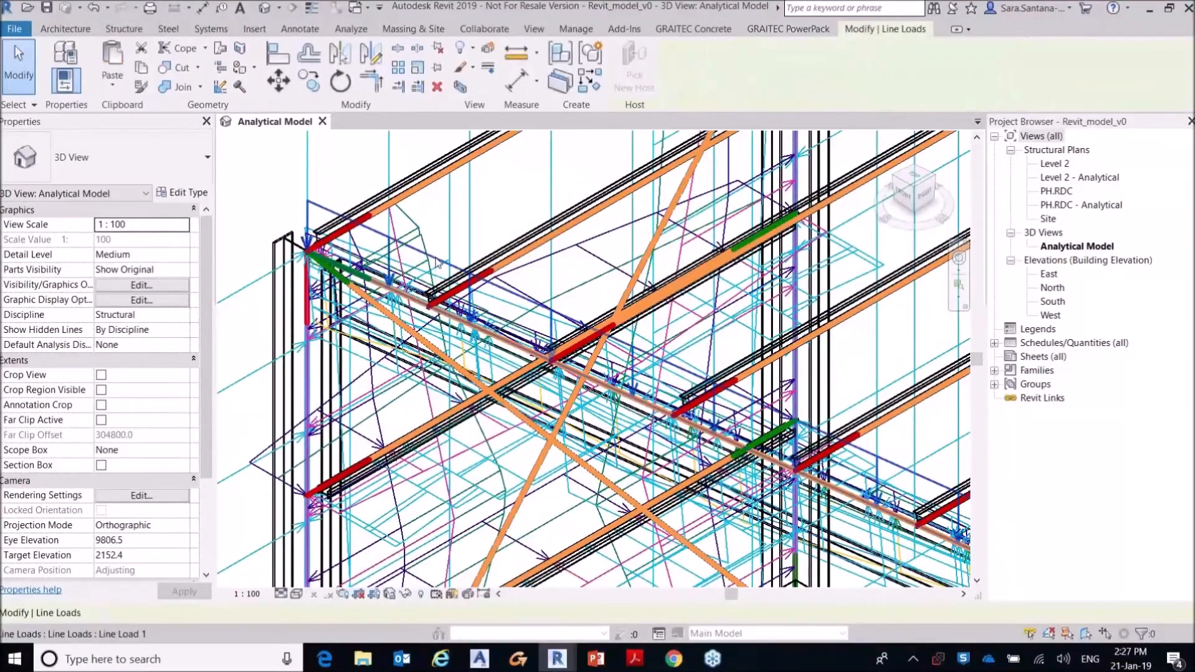
scroll(755, 272, down, 5)
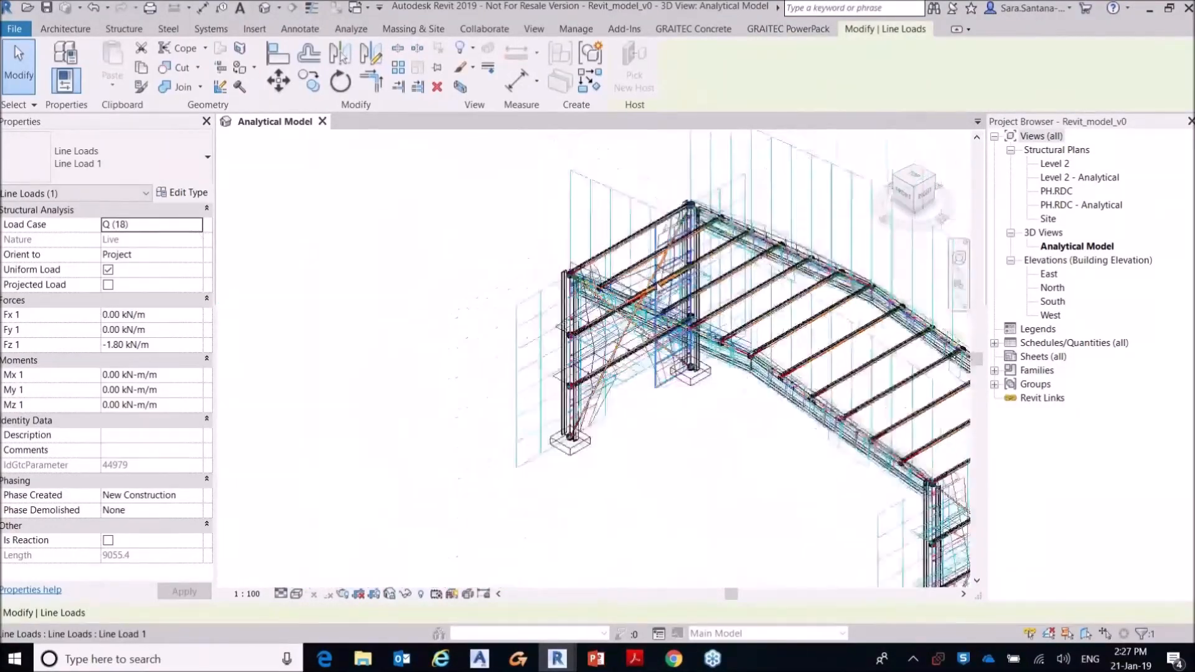
middle_drag(756, 271, 578, 237)
middle_drag(523, 408, 489, 359)
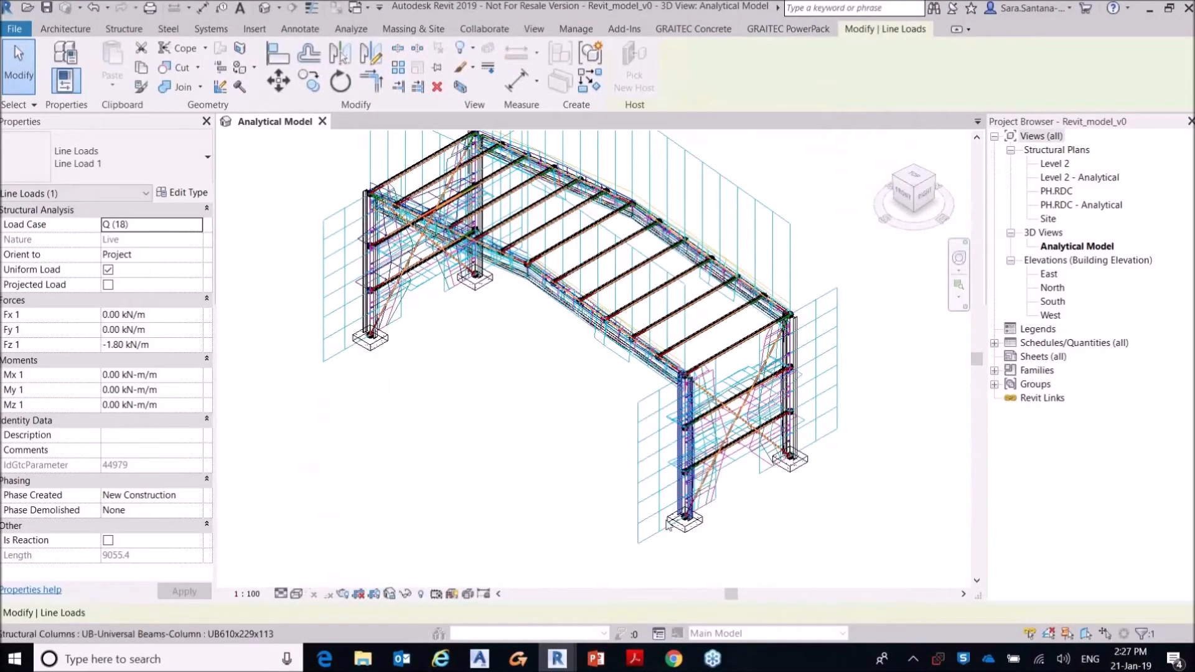
scroll(756, 421, up, 2)
scroll(754, 413, down, 5)
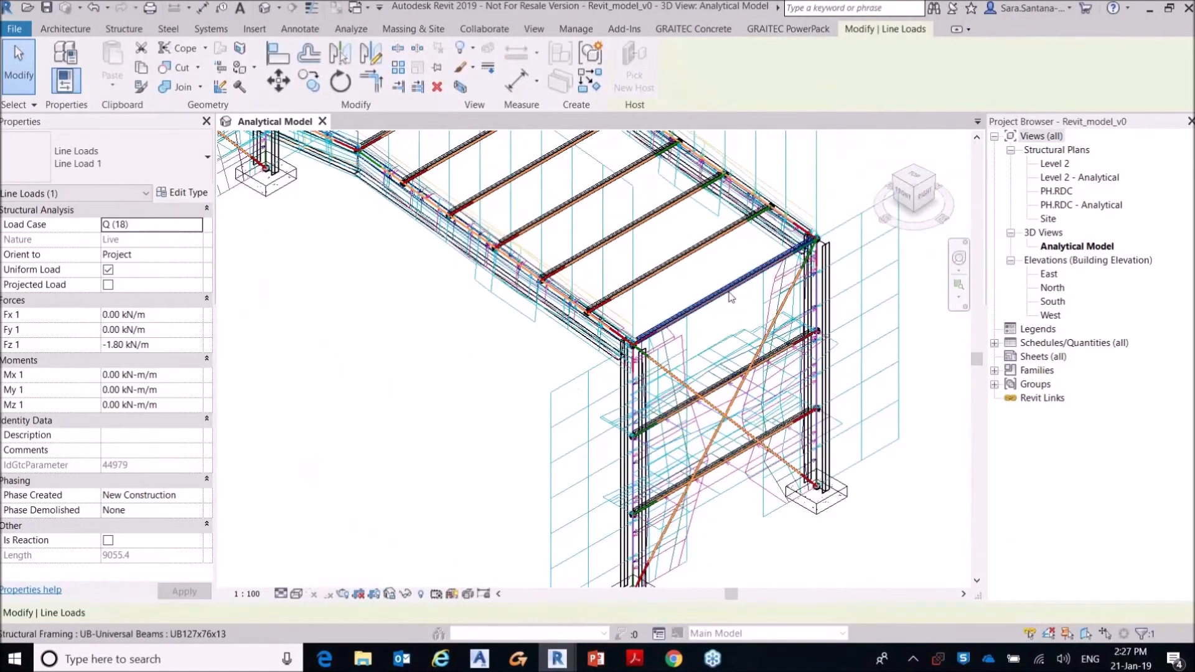
middle_drag(691, 252, 661, 335)
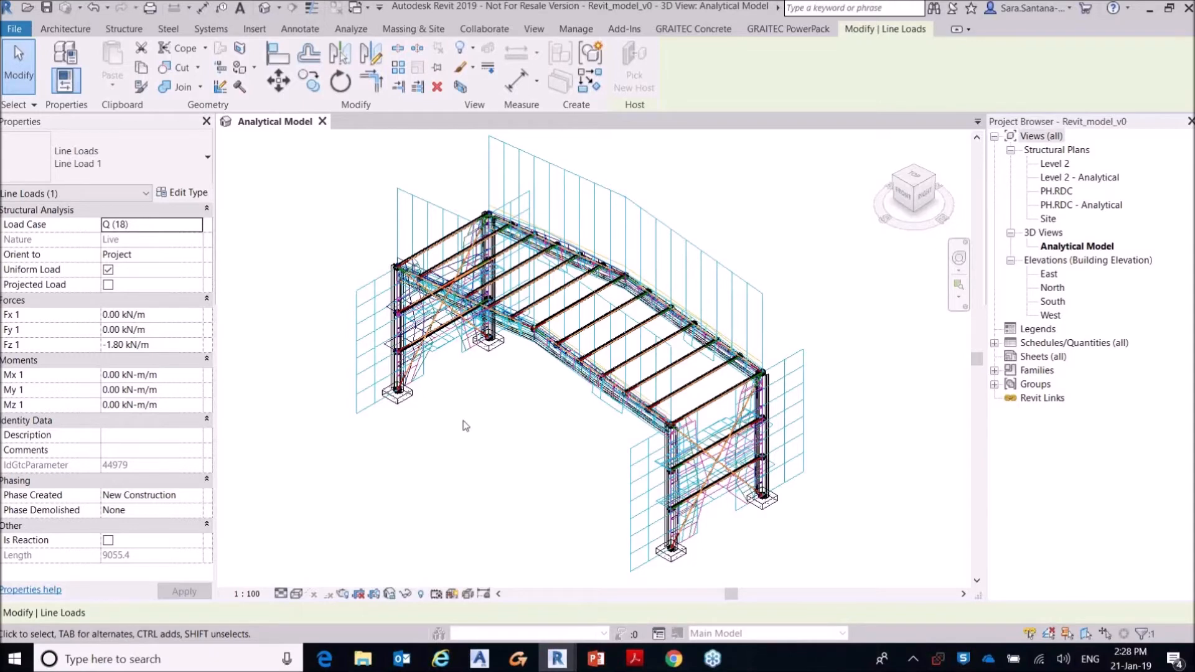
Step: Hide all analytical model categories in the Analytical Model 3D view through its Visibility/Graphic Overrides
key(v)
key(v)
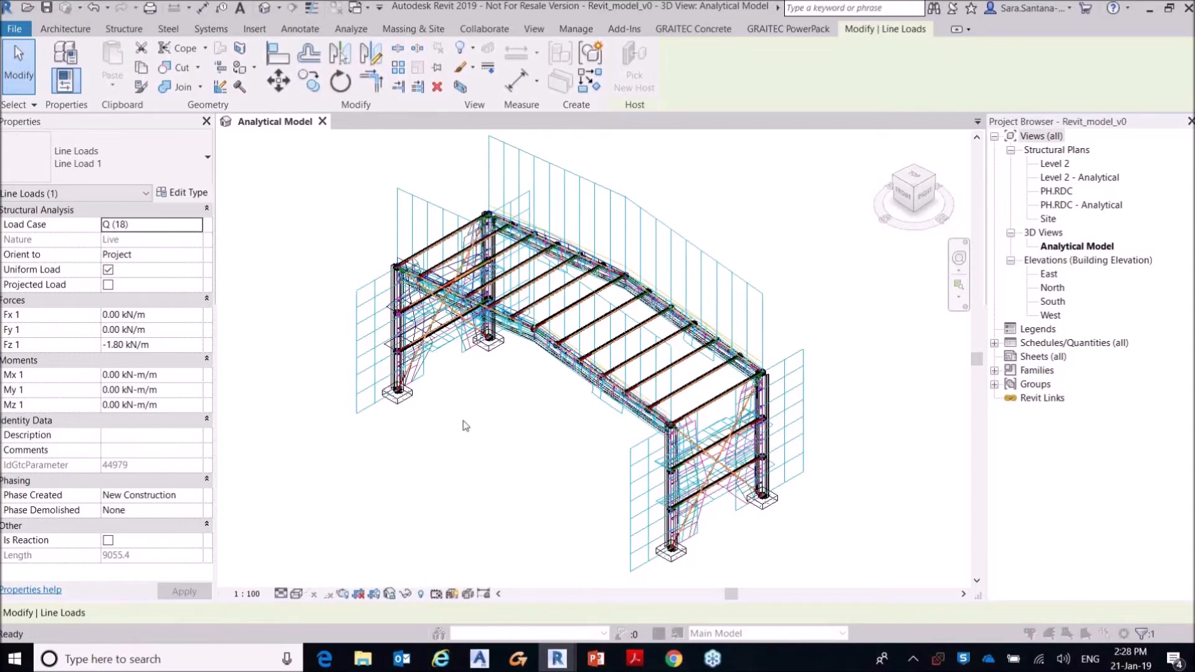
click(427, 65)
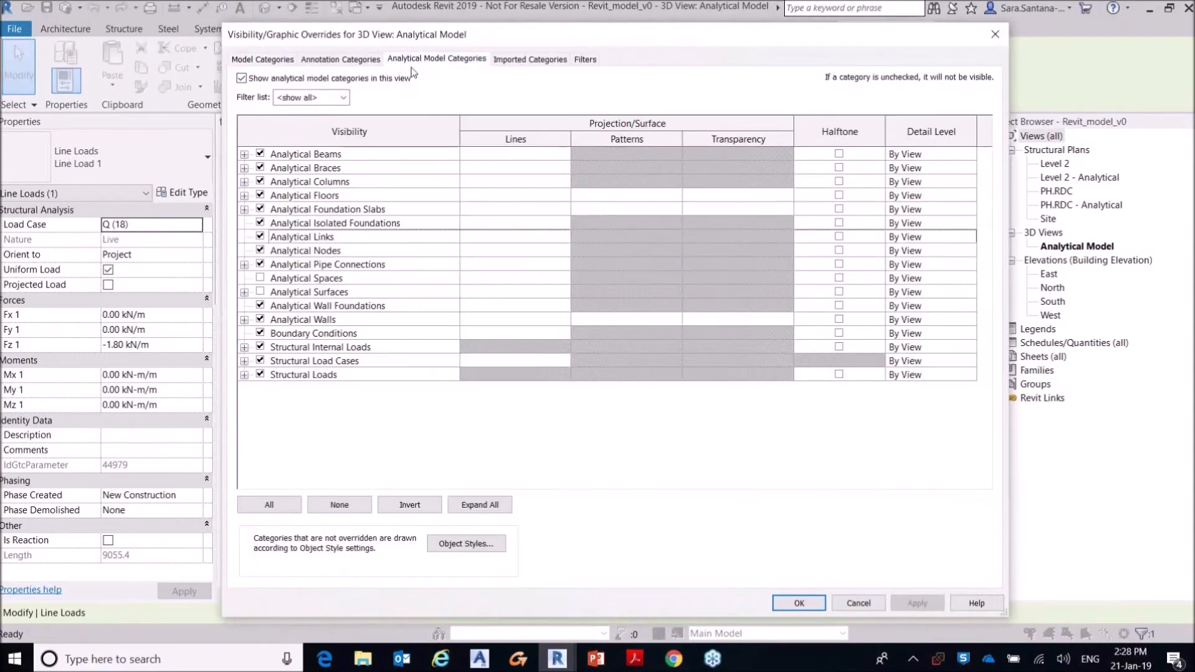
click(242, 77)
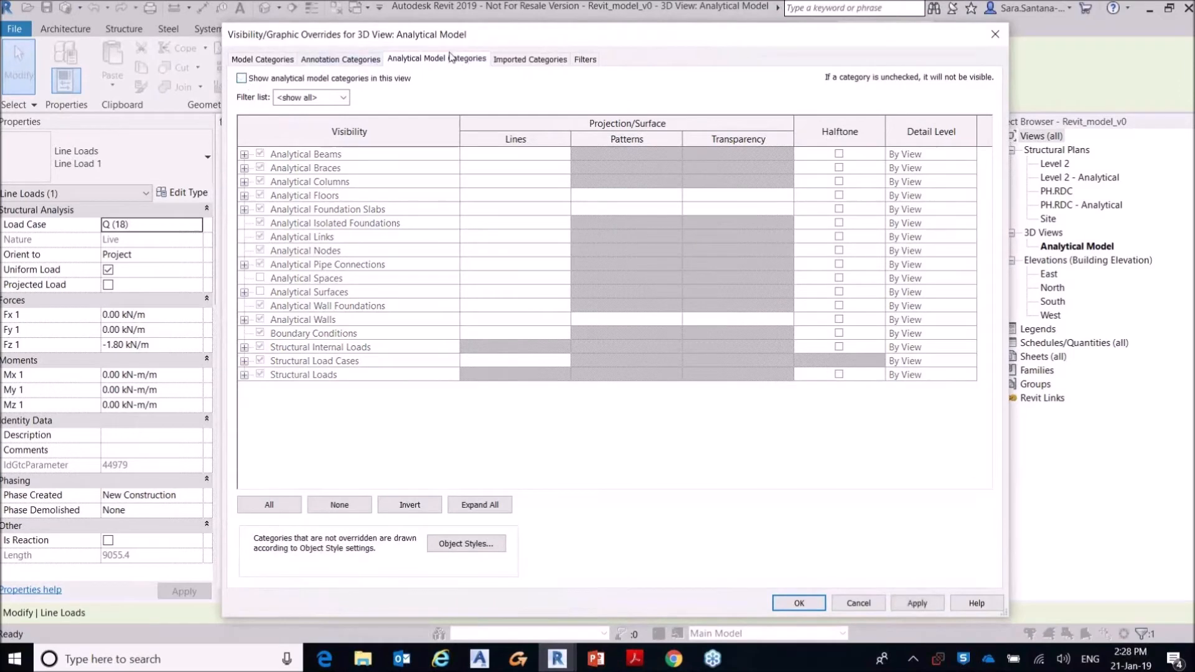
click(920, 603)
click(798, 604)
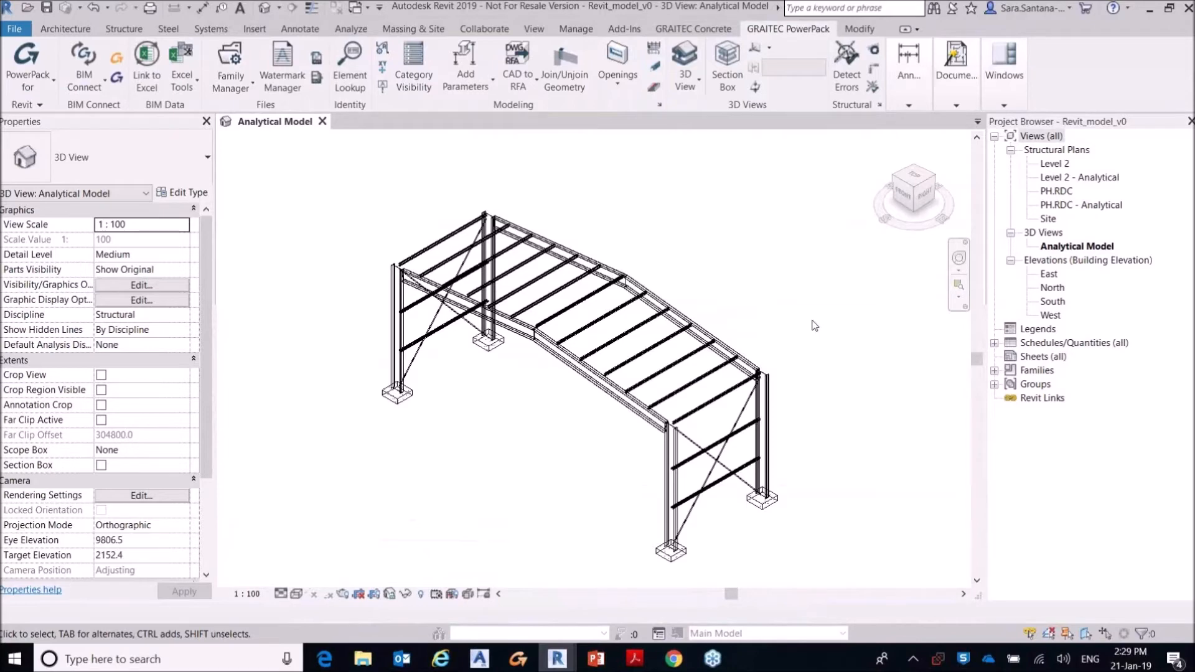
Step: Minimise Revit, switch to Advance Steel with the empty Drawing1 and maximise its window
click(1151, 9)
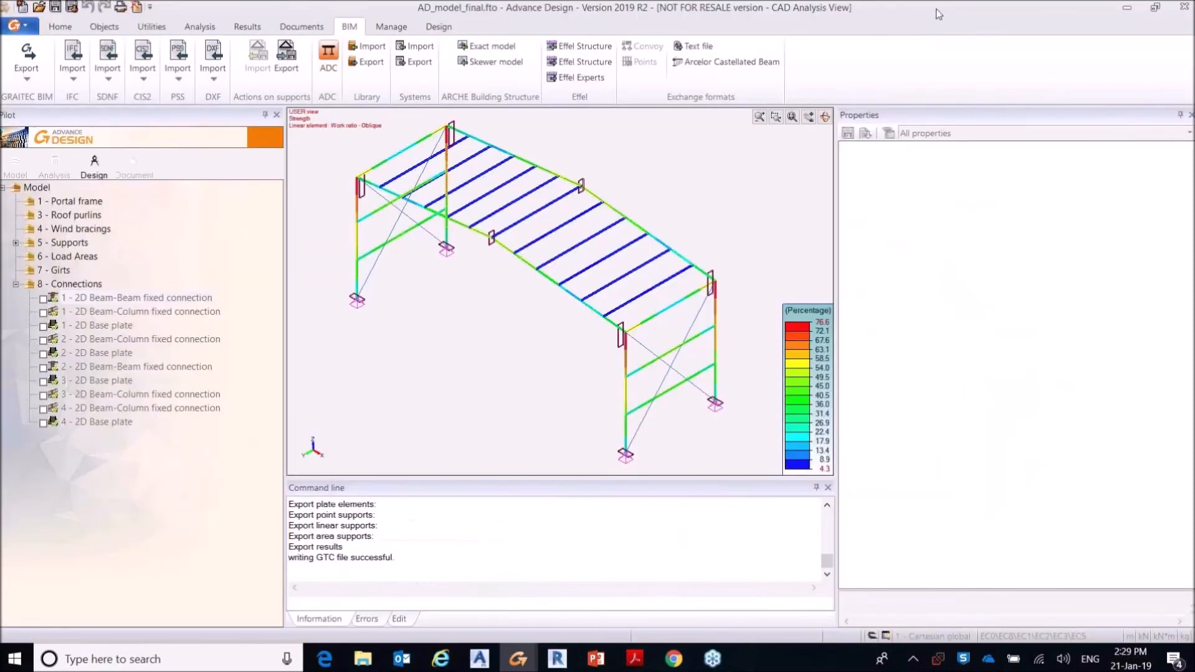
click(479, 659)
click(541, 333)
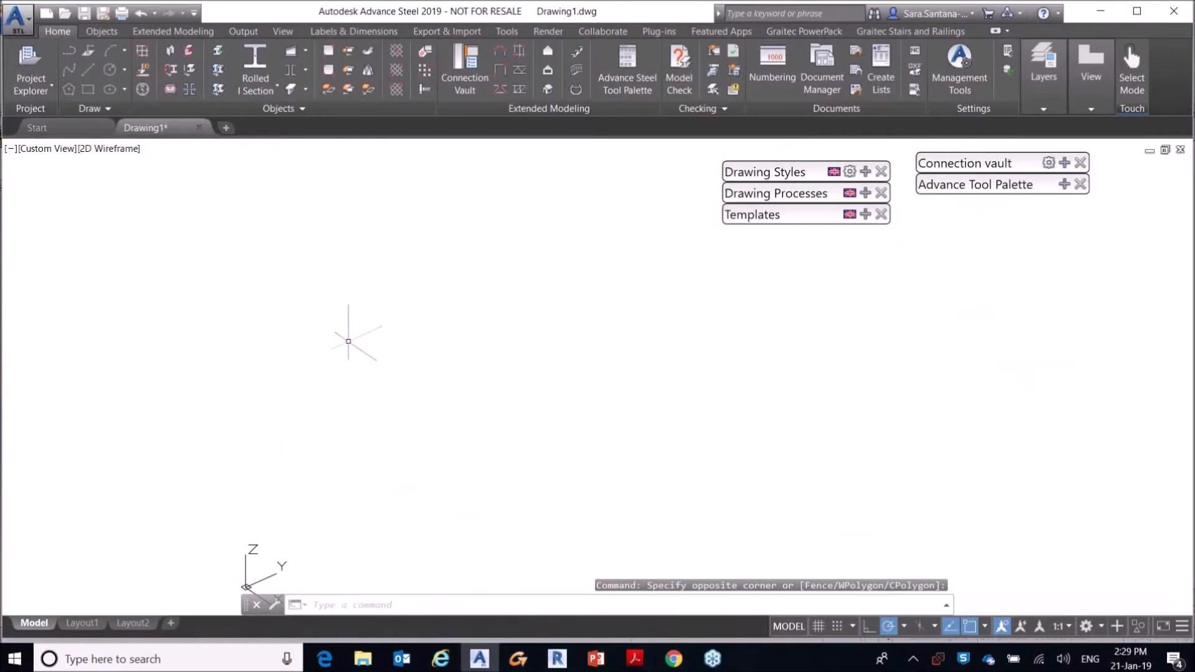
click(1137, 10)
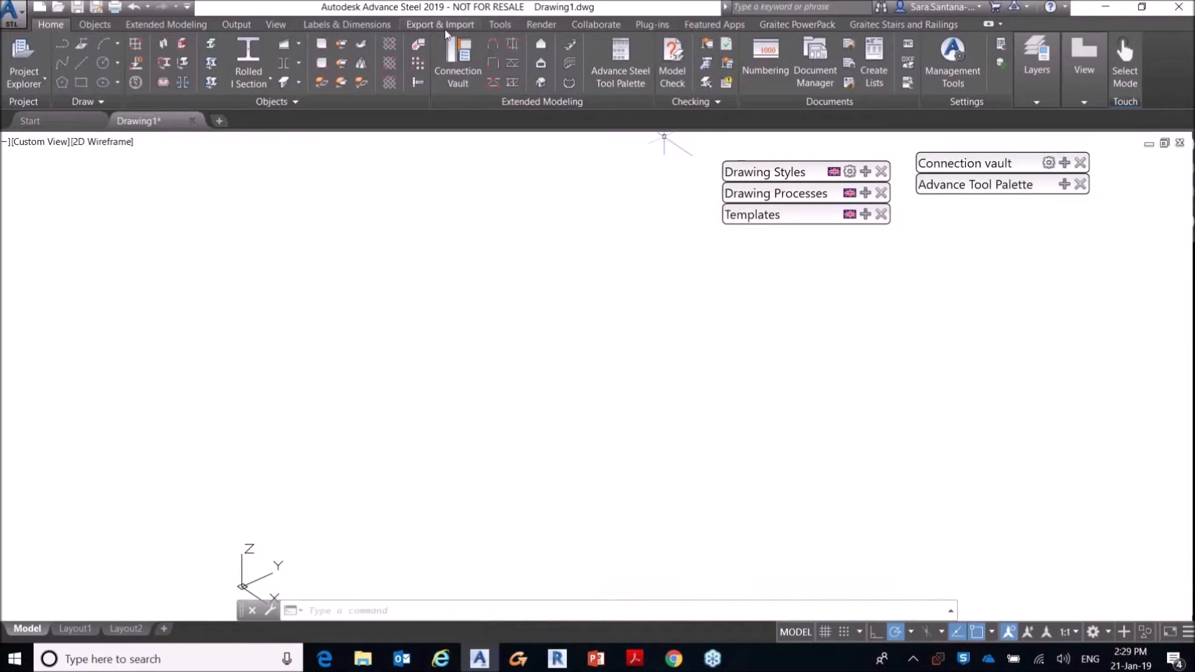
Step: Import the GTCX file AD_model_to_Revit from the Webinar_21st_January folder into the drawing
click(447, 25)
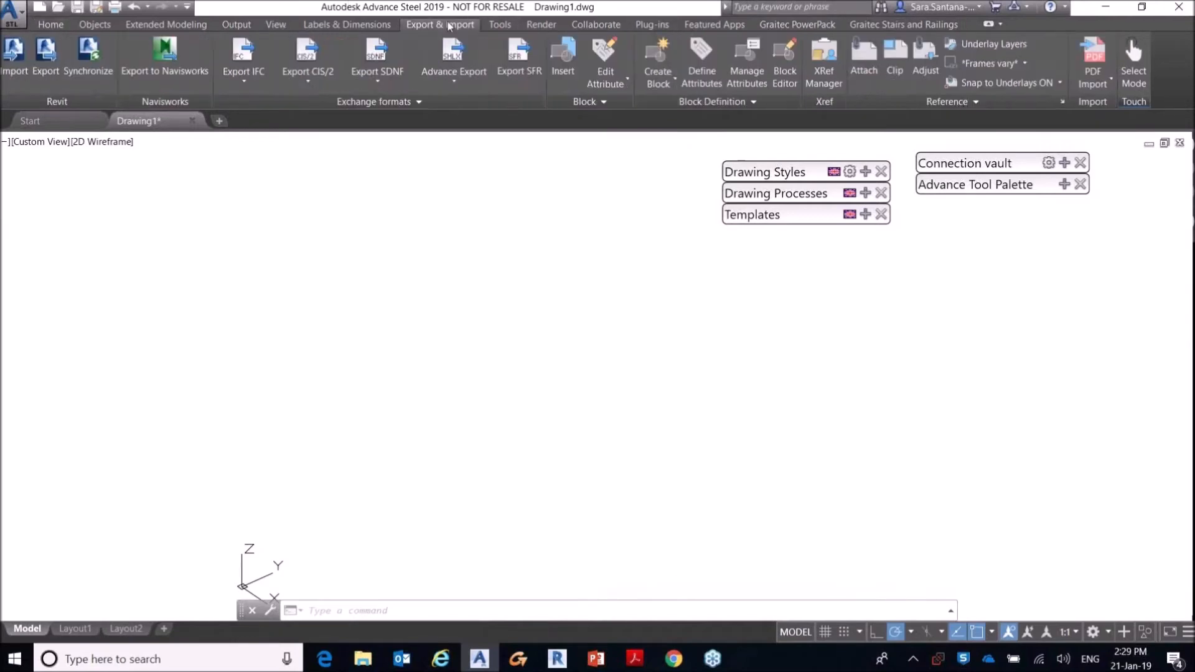
click(462, 86)
click(427, 152)
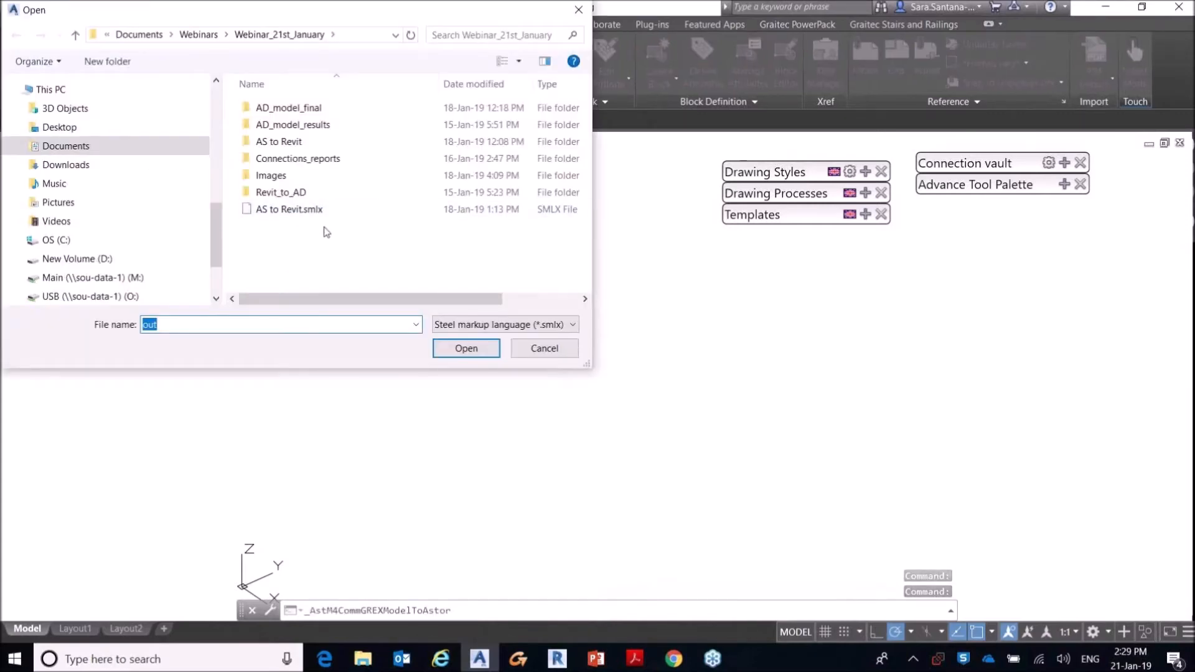
click(540, 324)
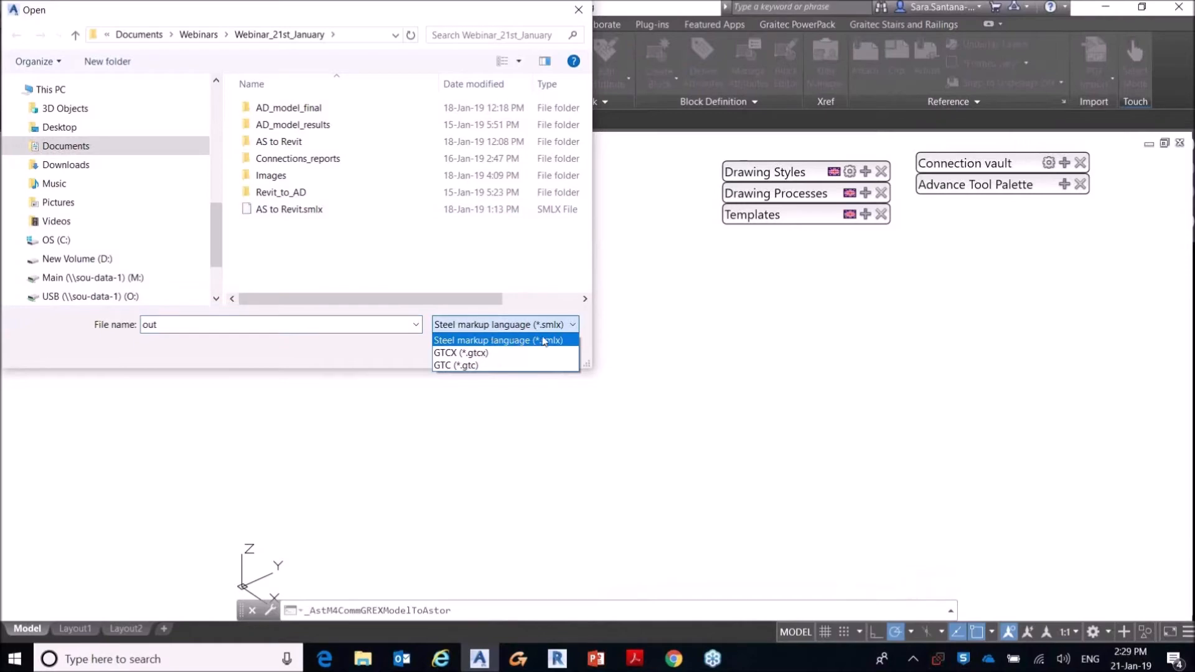
click(448, 353)
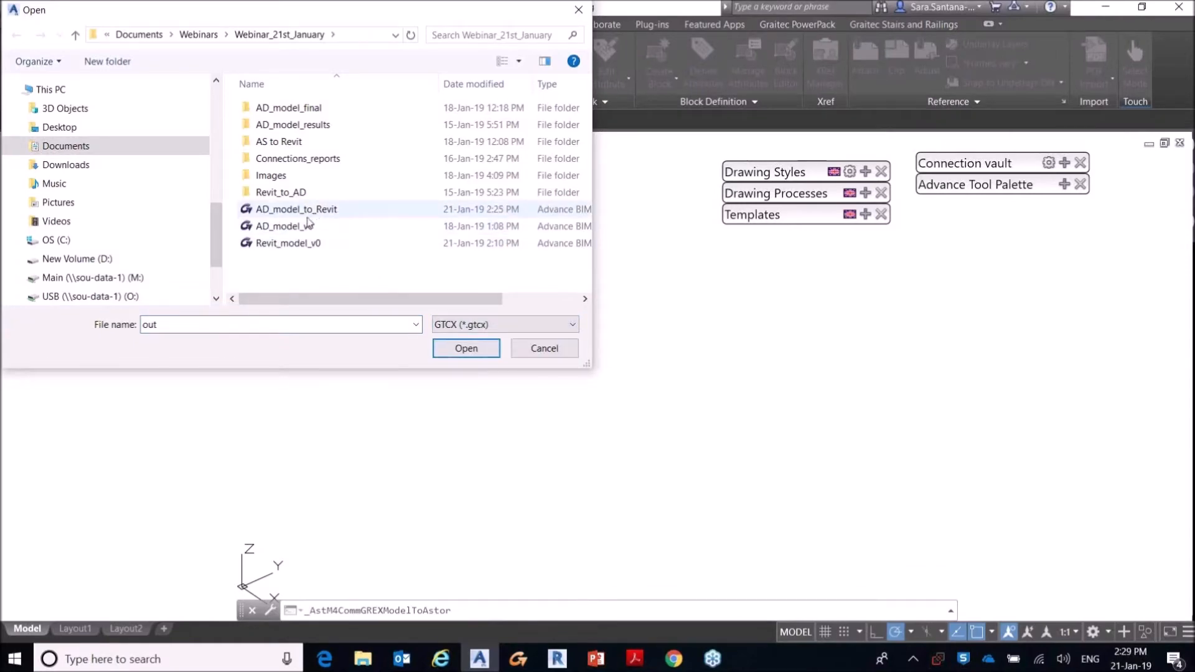
click(281, 215)
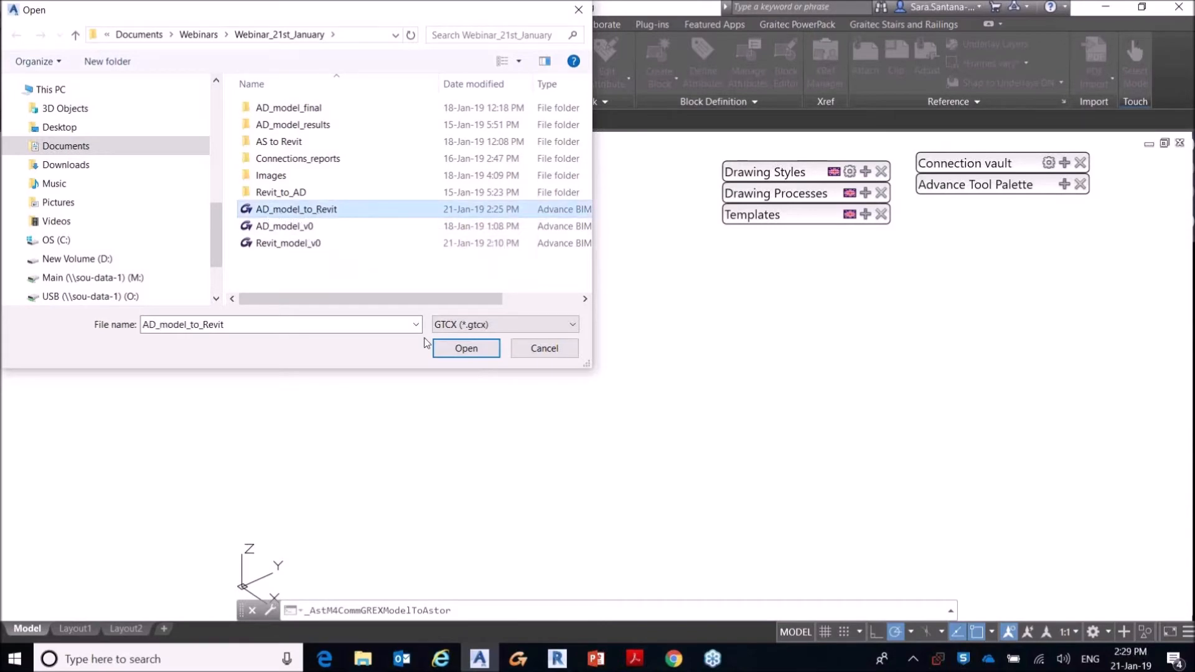
click(467, 348)
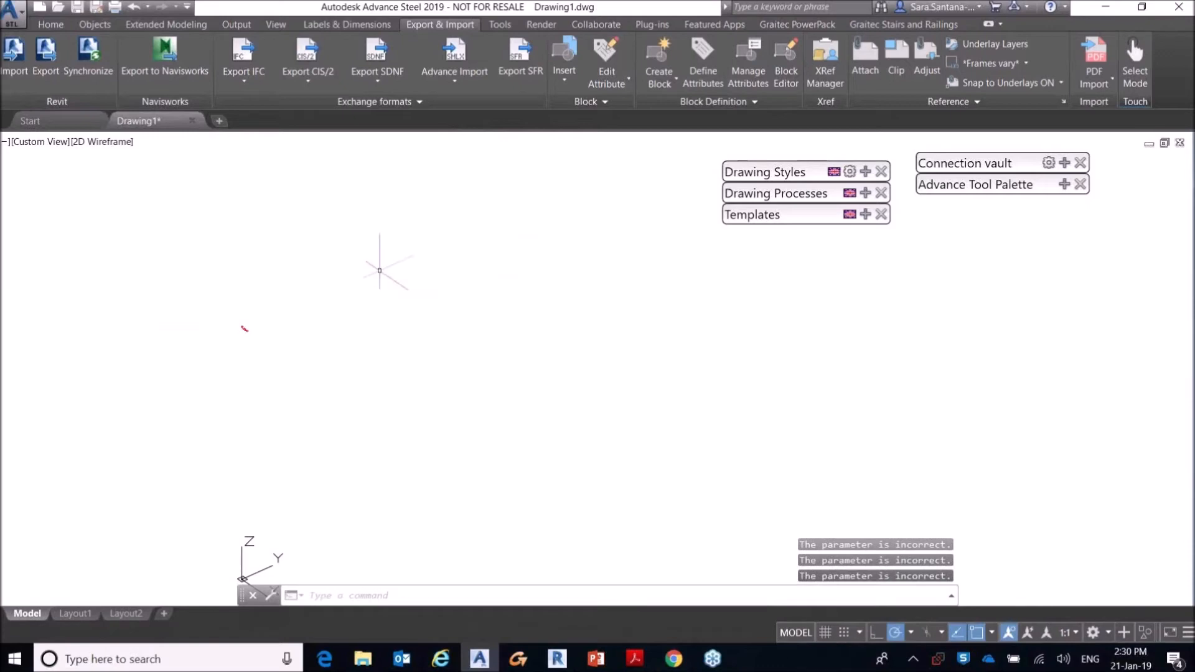
Step: Examine the imported steel frame, including the purlins and the node at the front rafters' ridge
scroll(407, 304, down, 2)
middle_click(392, 426)
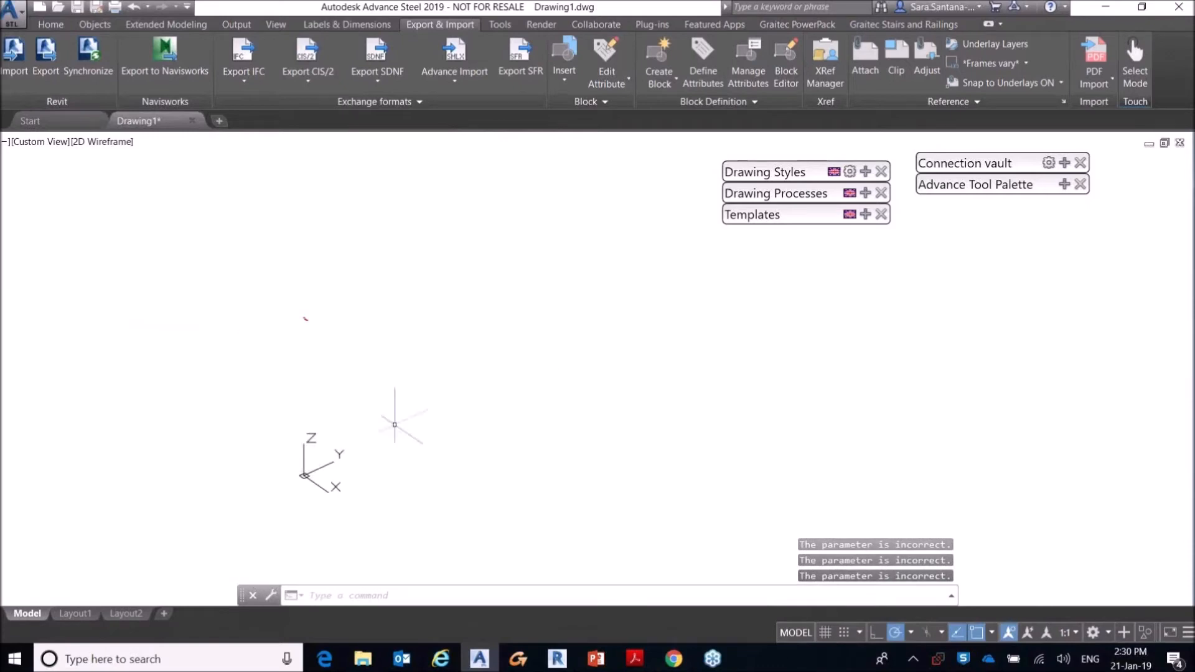
middle_click(509, 397)
middle_click(509, 397)
scroll(450, 431, up, 4)
scroll(449, 432, up, 2)
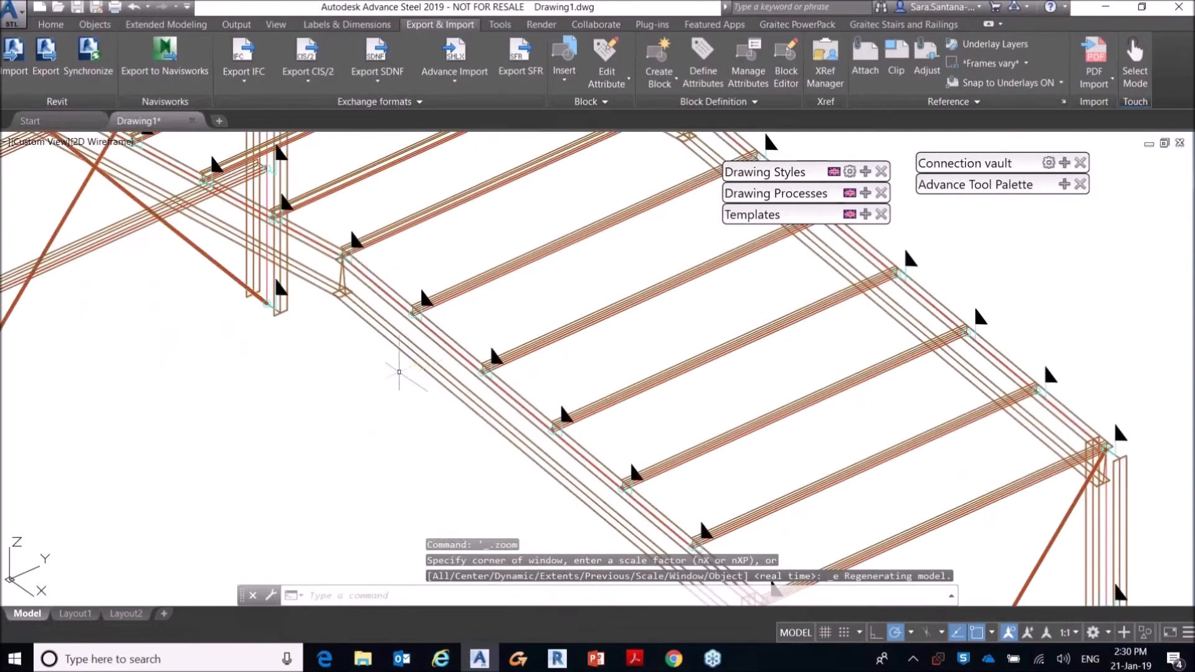
scroll(419, 366, down, 2)
mouse_move(429, 355)
shift+middle_down()
mouse_move(493, 313)
mouse_move(574, 367)
shift+middle_up()
scroll(328, 330, up, 4)
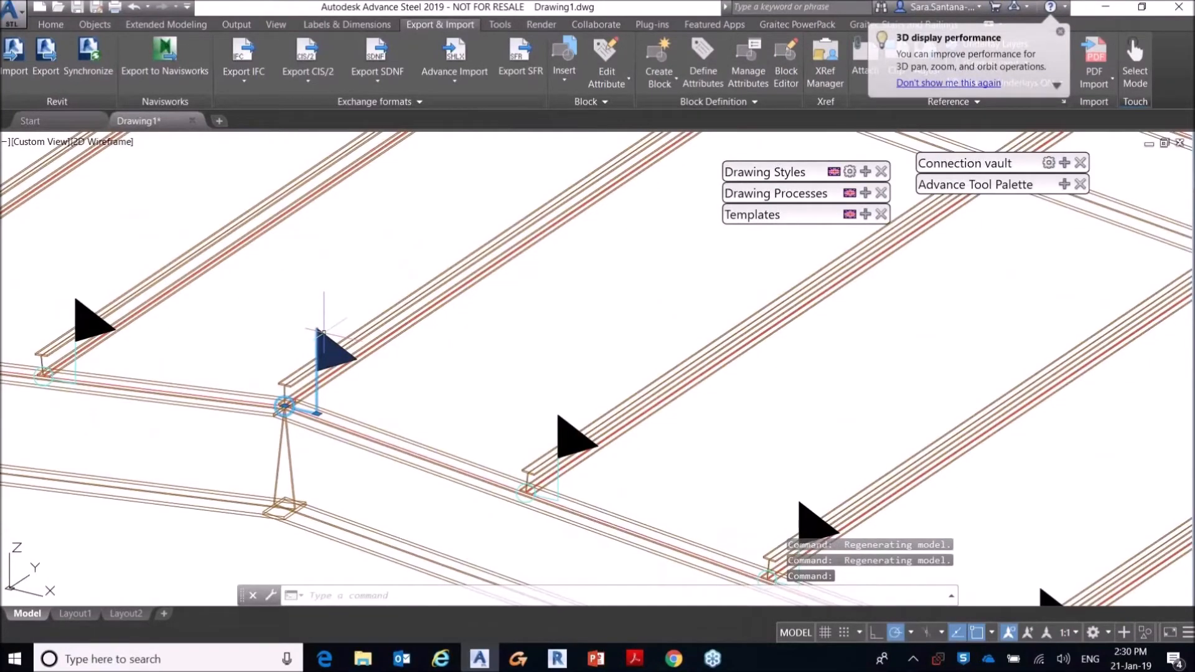
scroll(323, 333, down, 2)
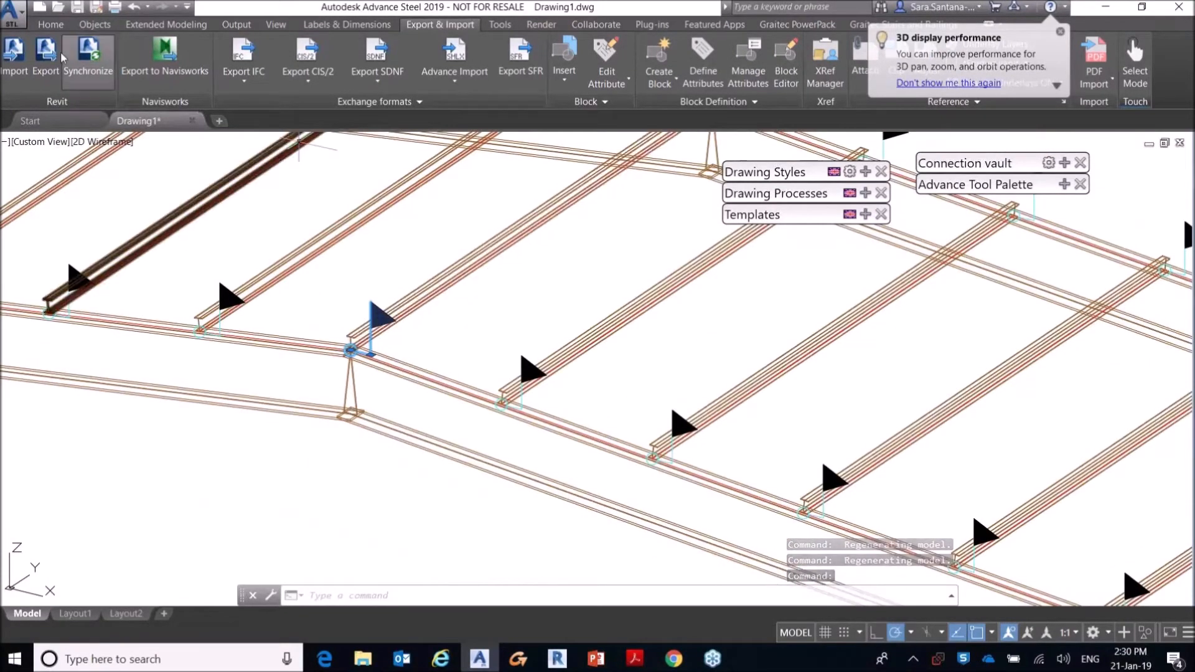
Step: Open the properties of the front ridge node and check the available node support types
click(166, 25)
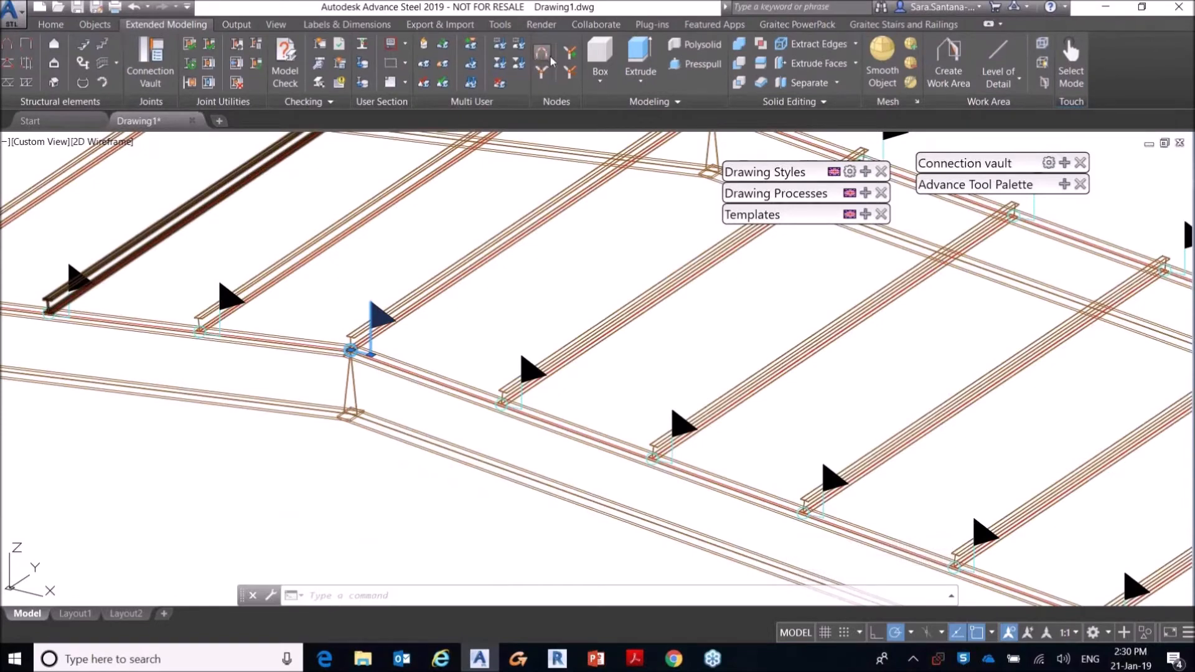
key(Escape)
key(Escape)
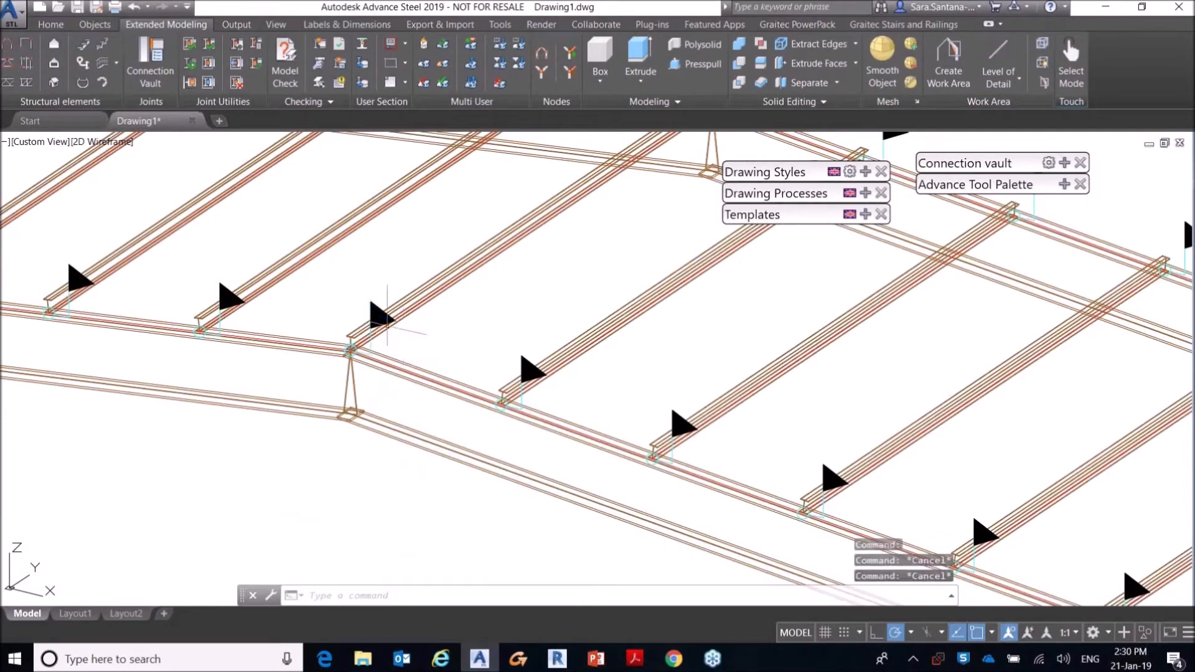
mouse_move(378, 310)
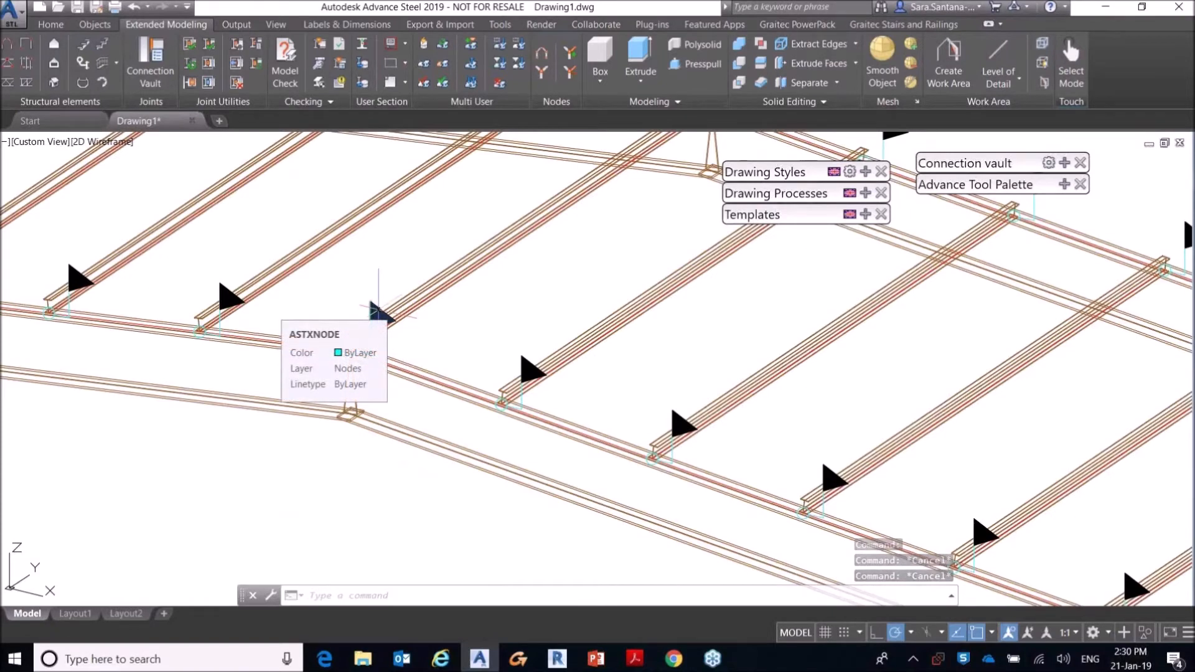
double_click(378, 309)
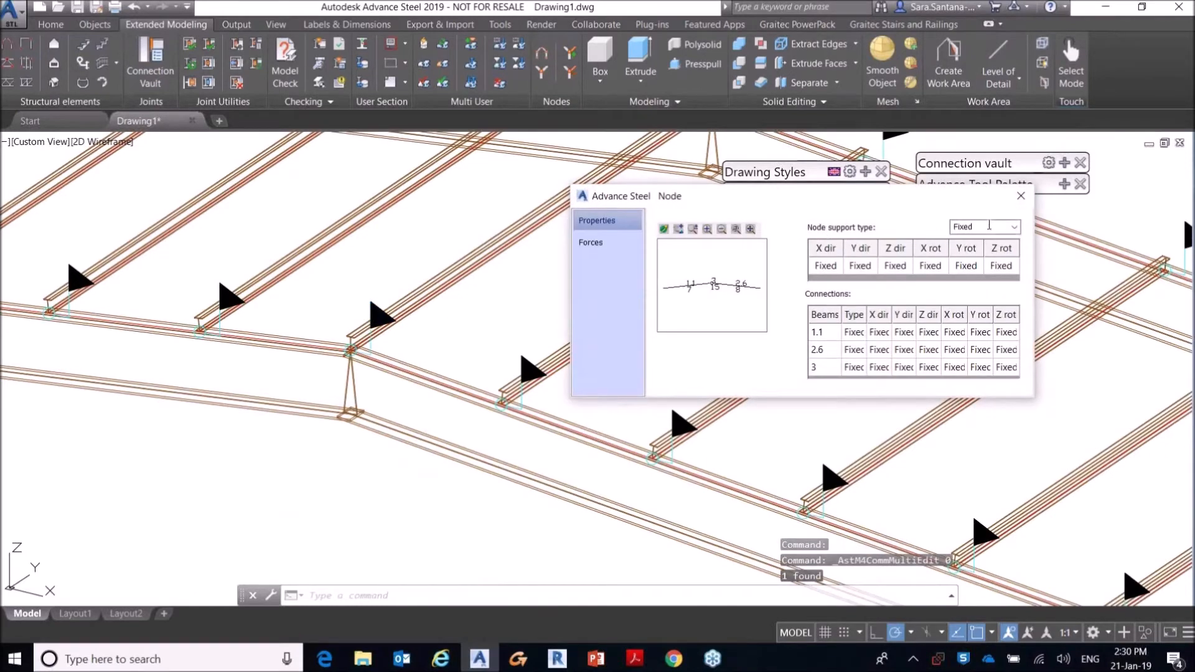
click(1015, 228)
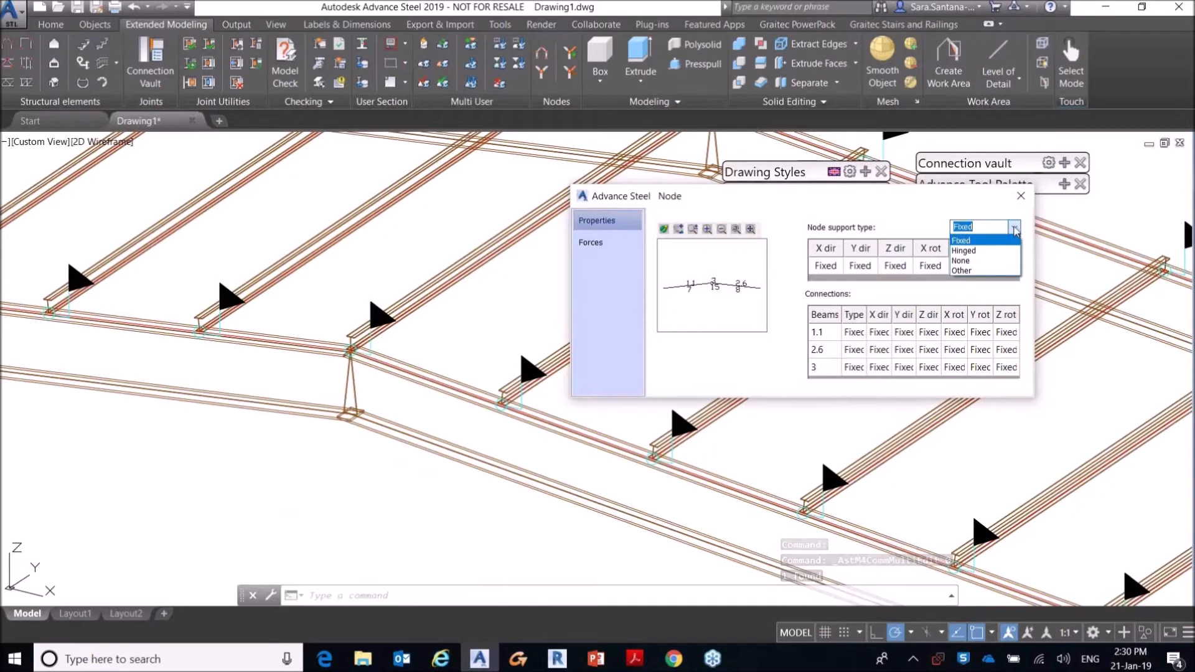
Step: Review the ridge node's imported forces for each load case and close its properties
click(619, 244)
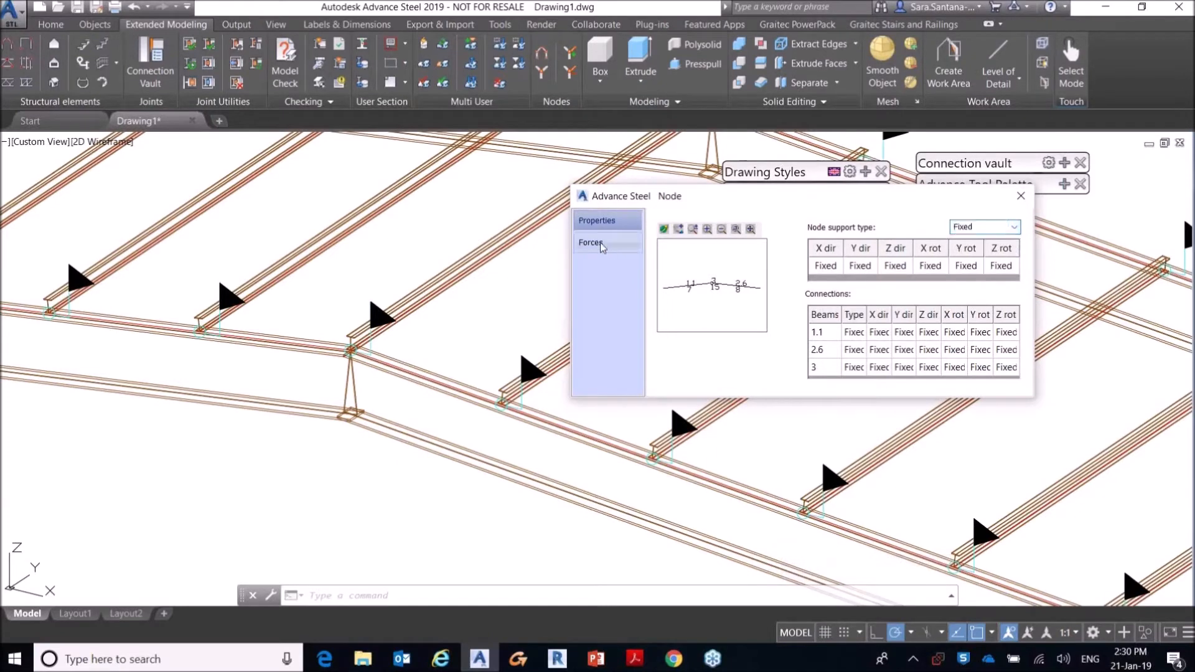
click(620, 243)
drag(854, 377, 962, 377)
drag(1015, 283, 1023, 318)
drag(959, 378, 851, 368)
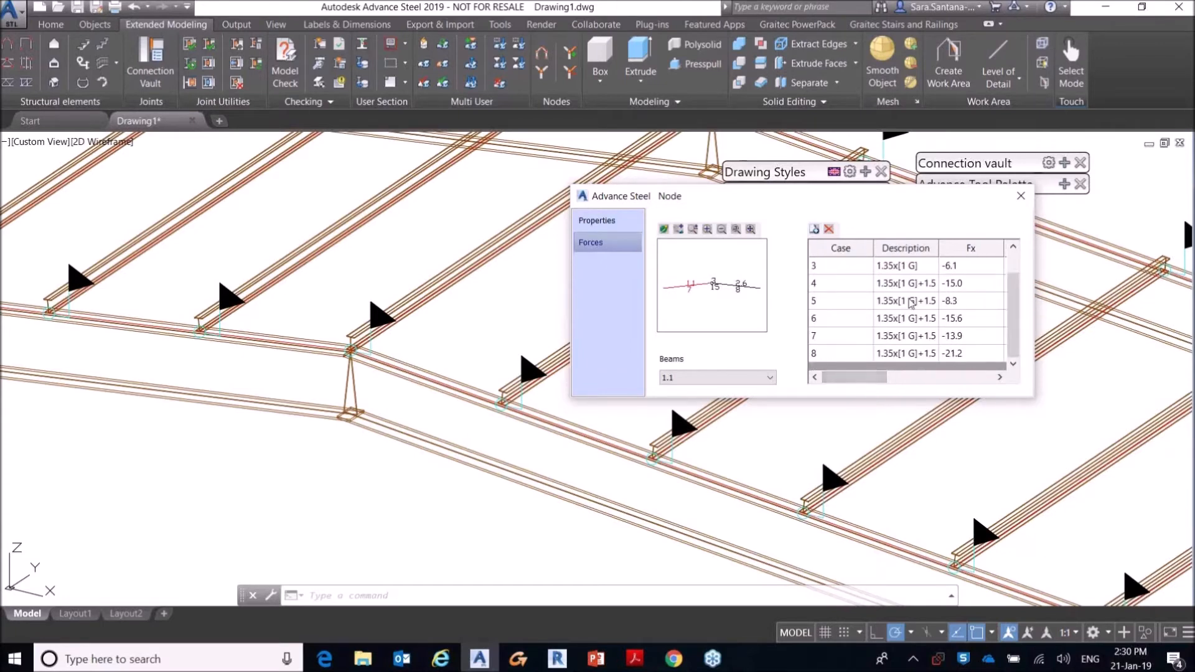
click(1022, 198)
scroll(573, 317, down, 6)
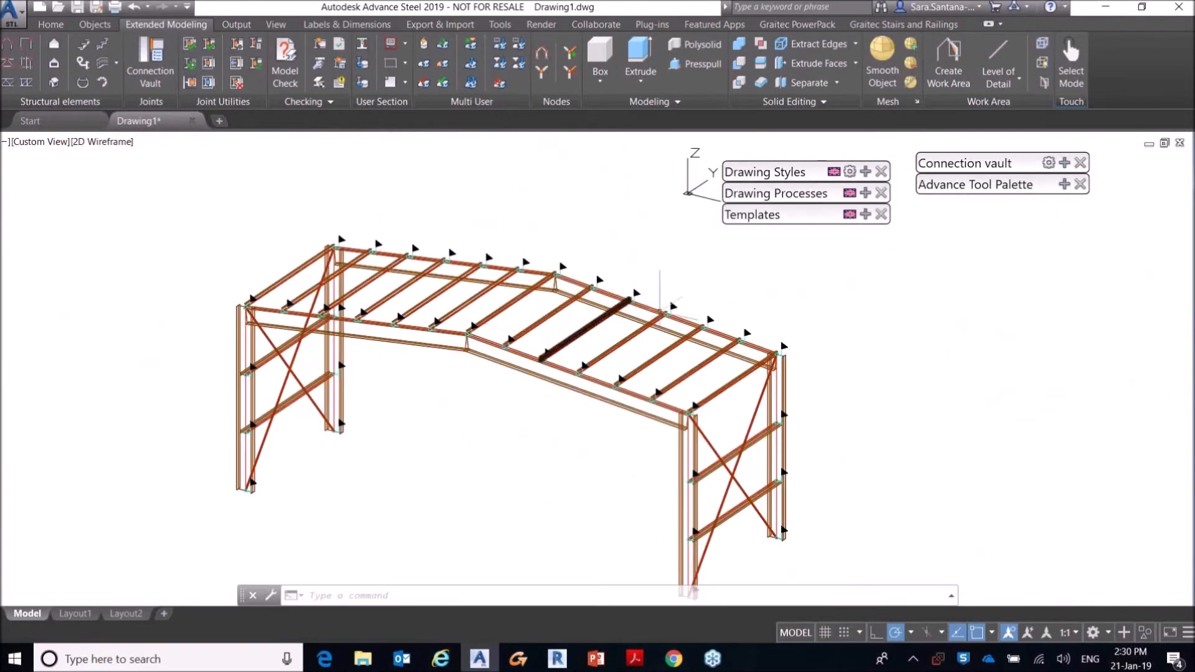
Step: Create an apex haunch connection between the two front rafters at the ridge
click(1064, 185)
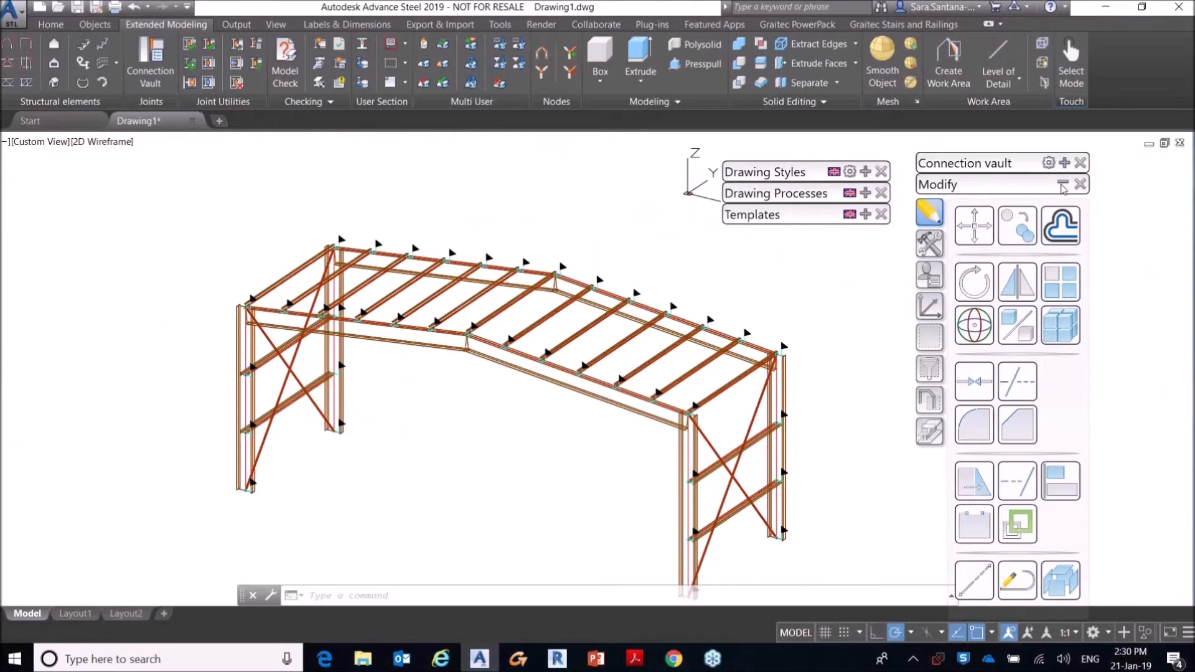
click(1064, 184)
click(1064, 162)
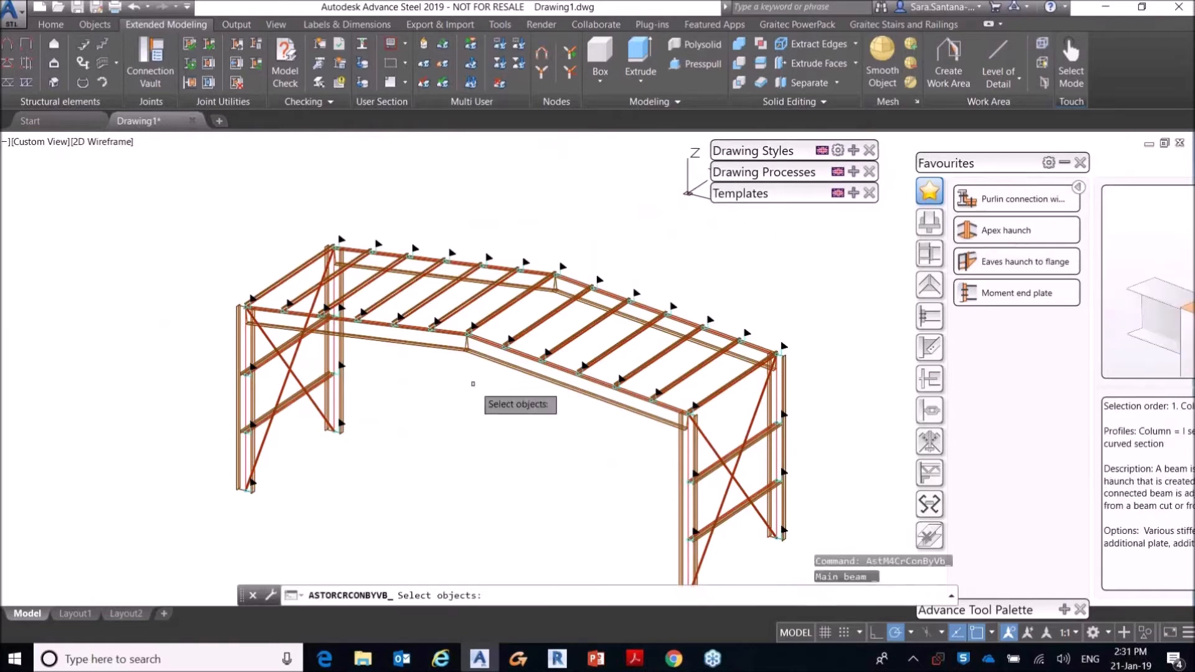
click(462, 346)
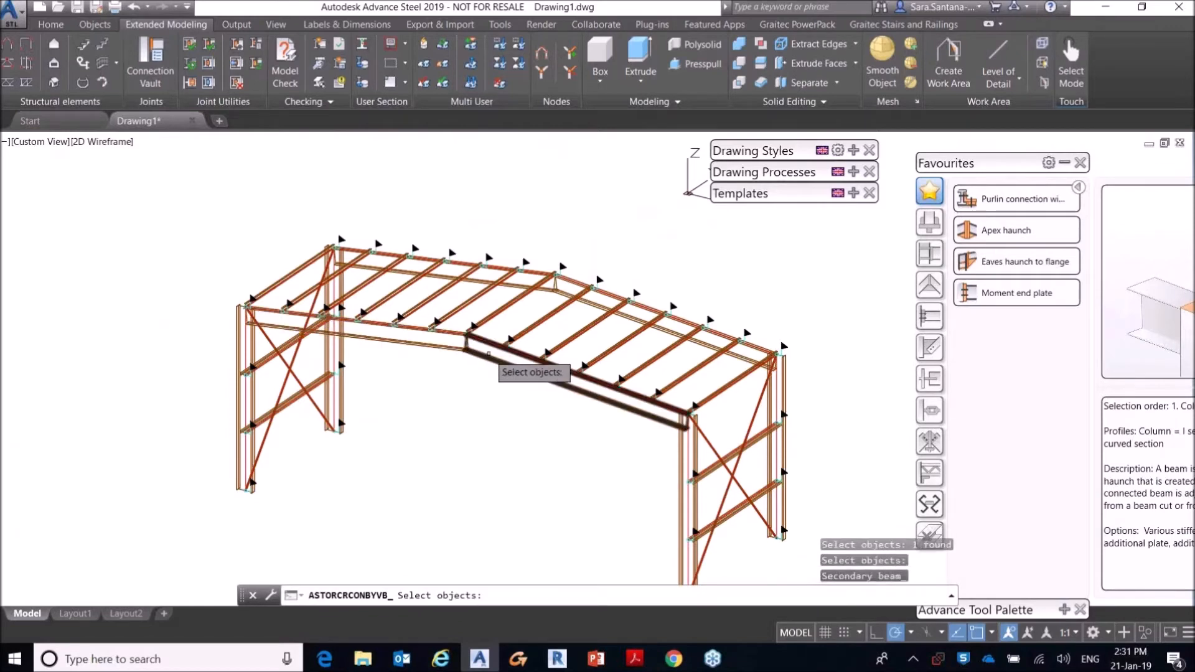
click(483, 344)
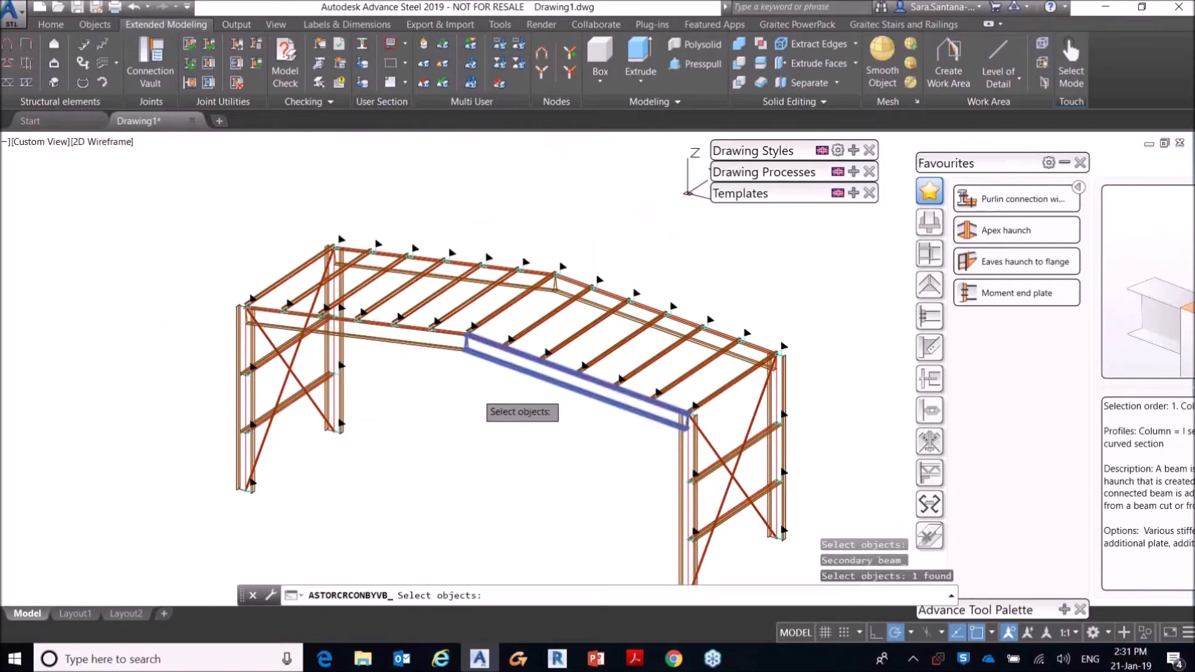
key(Return)
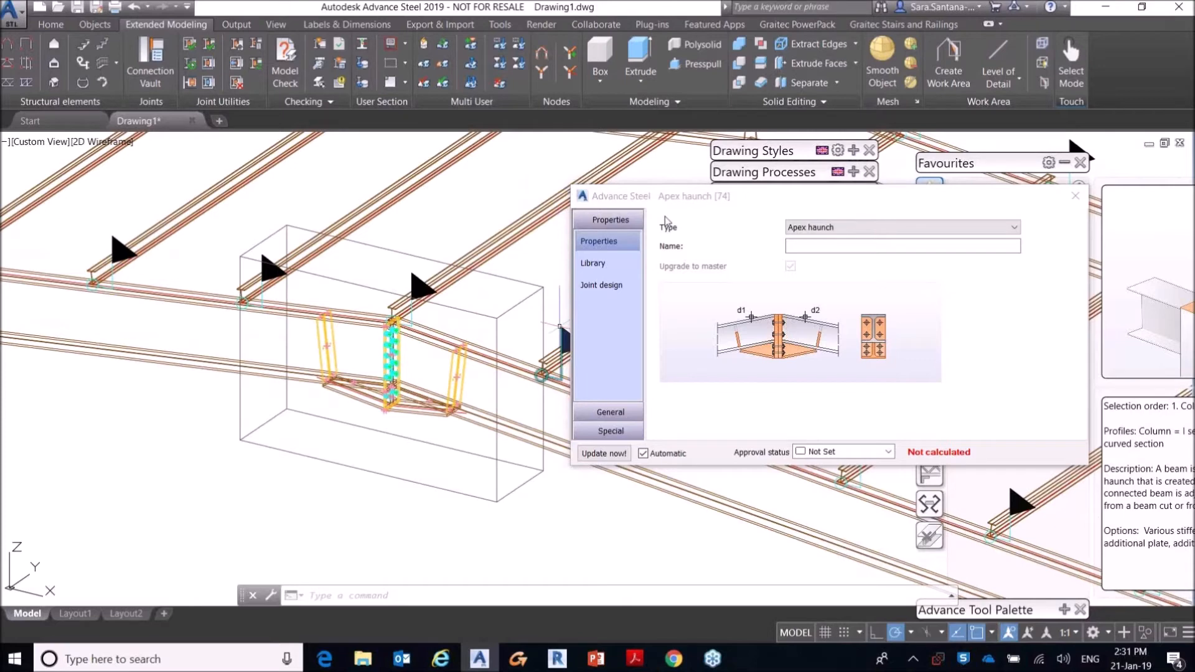
Step: Review the apex haunch's end plate parameters and its library entries
click(611, 414)
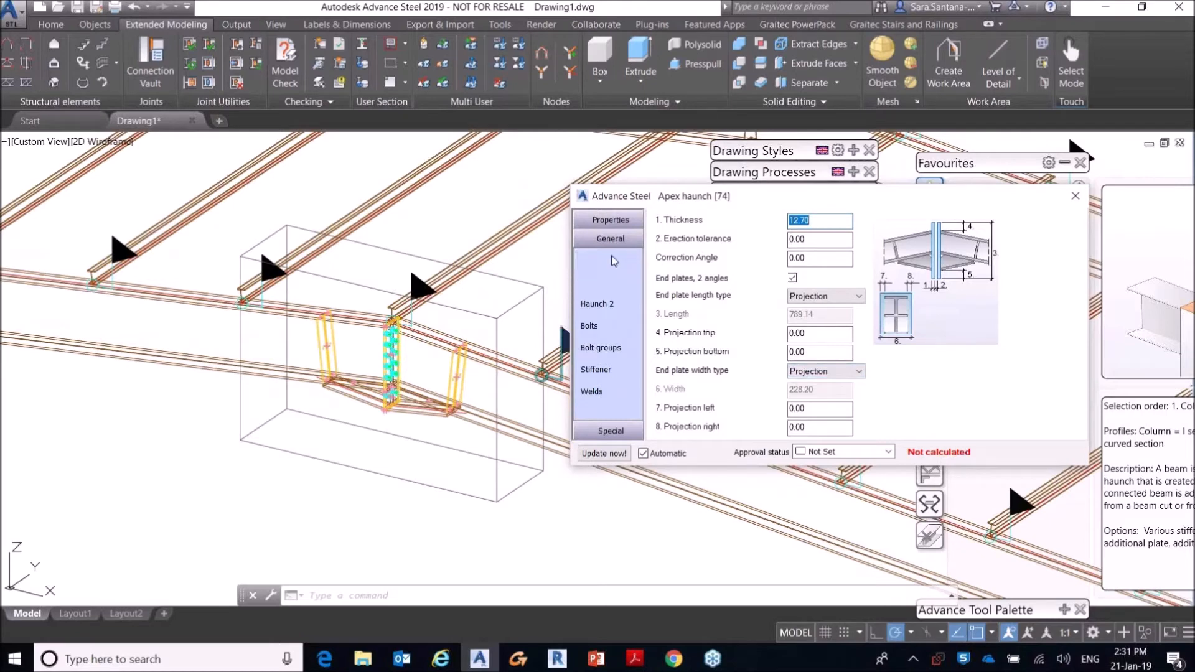
click(610, 220)
click(606, 288)
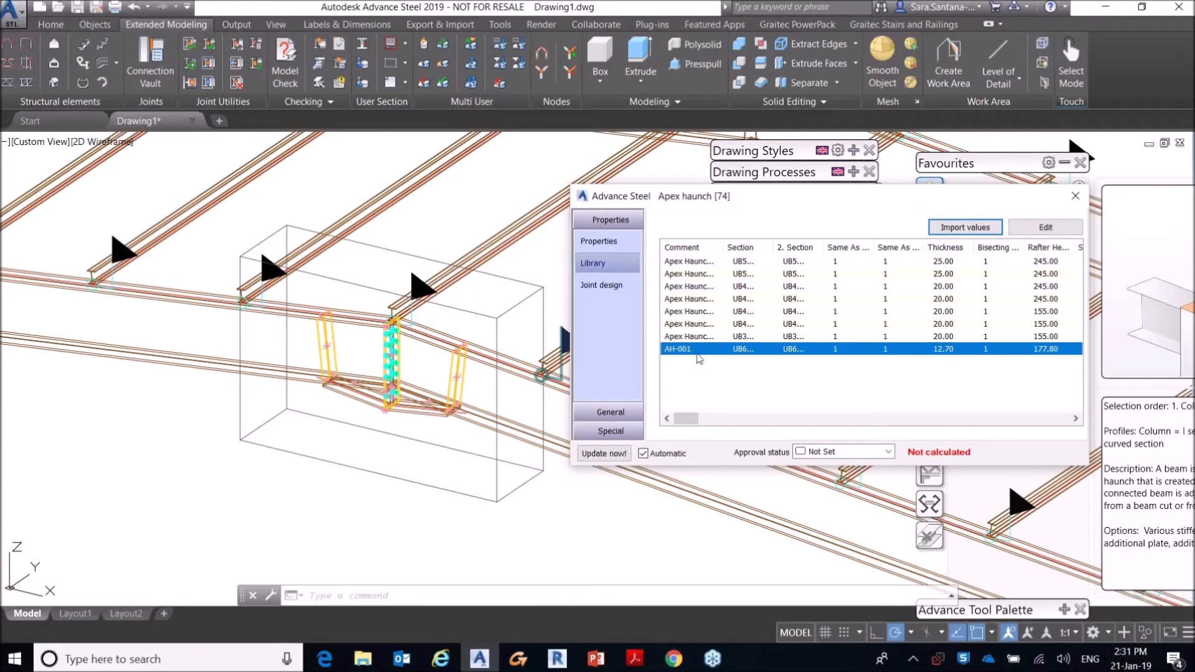
Step: Set the haunch's joint design module to EC3 and review the report and standard settings
click(605, 285)
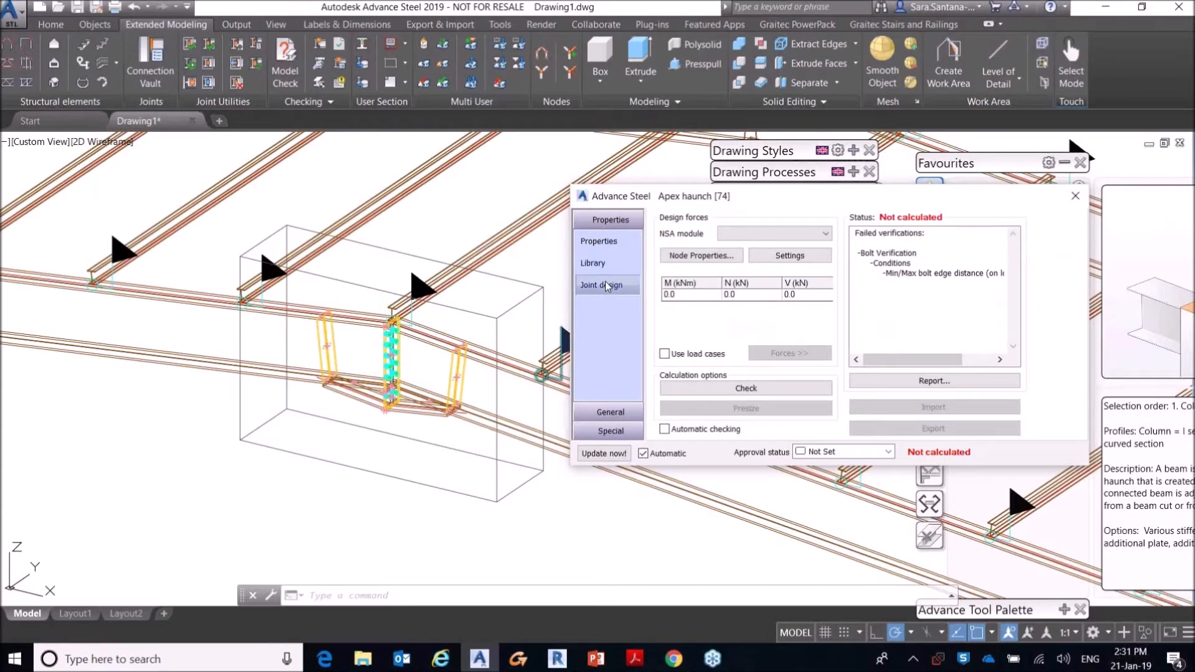
click(744, 234)
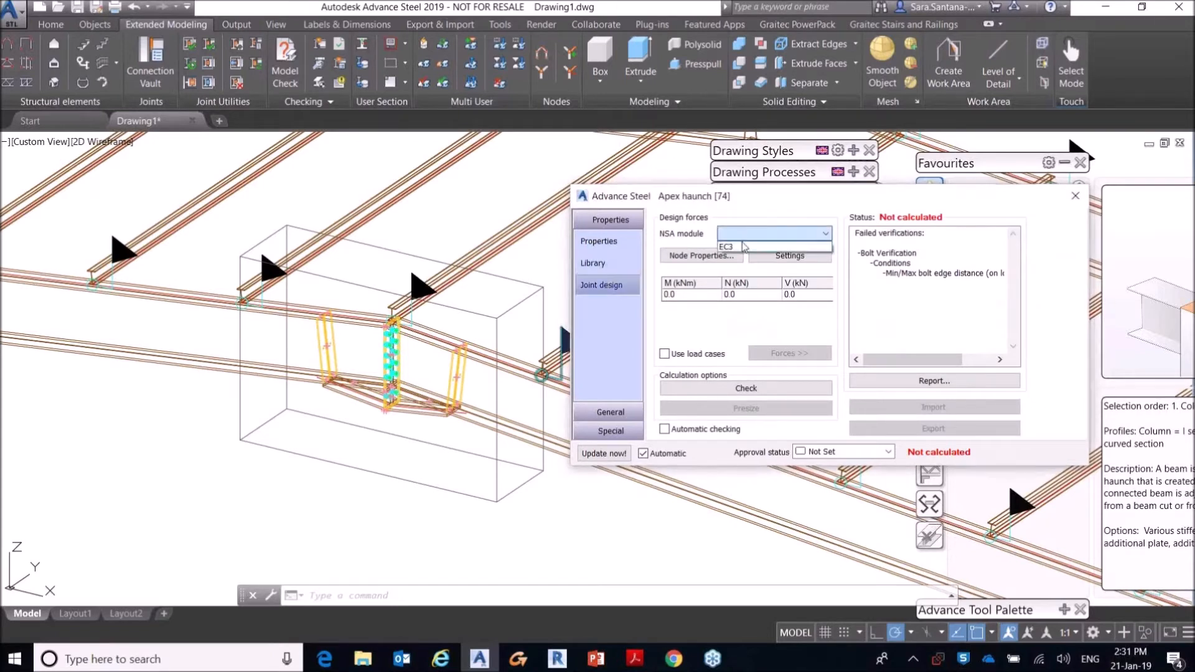
click(742, 247)
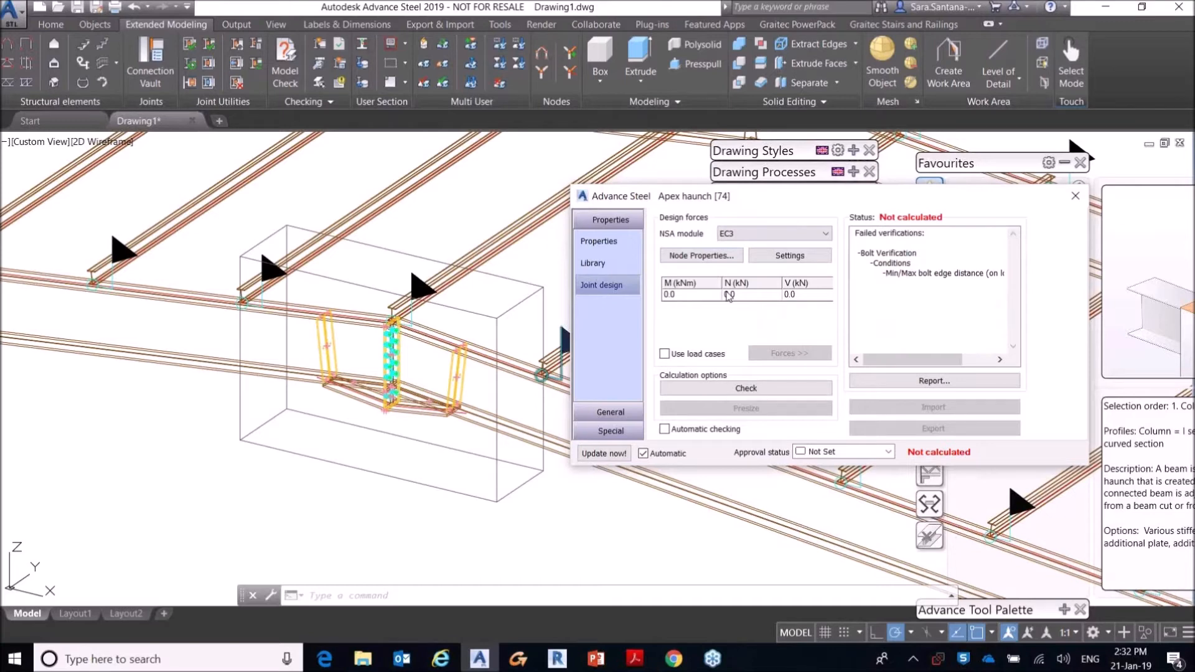
click(786, 256)
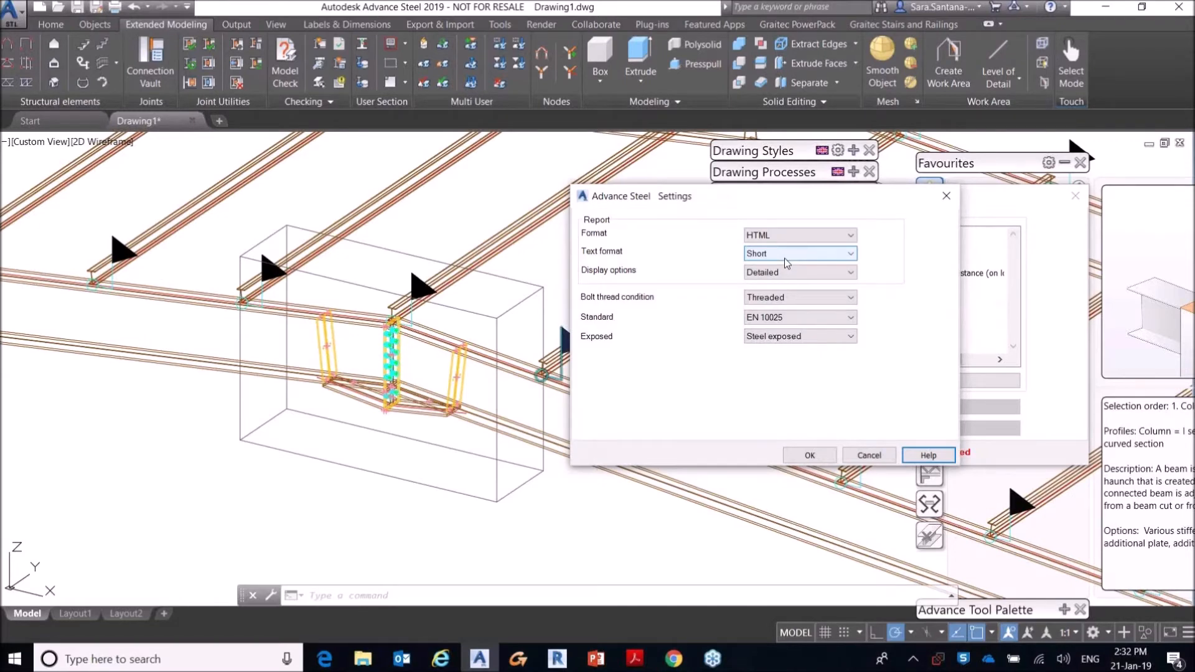
click(946, 197)
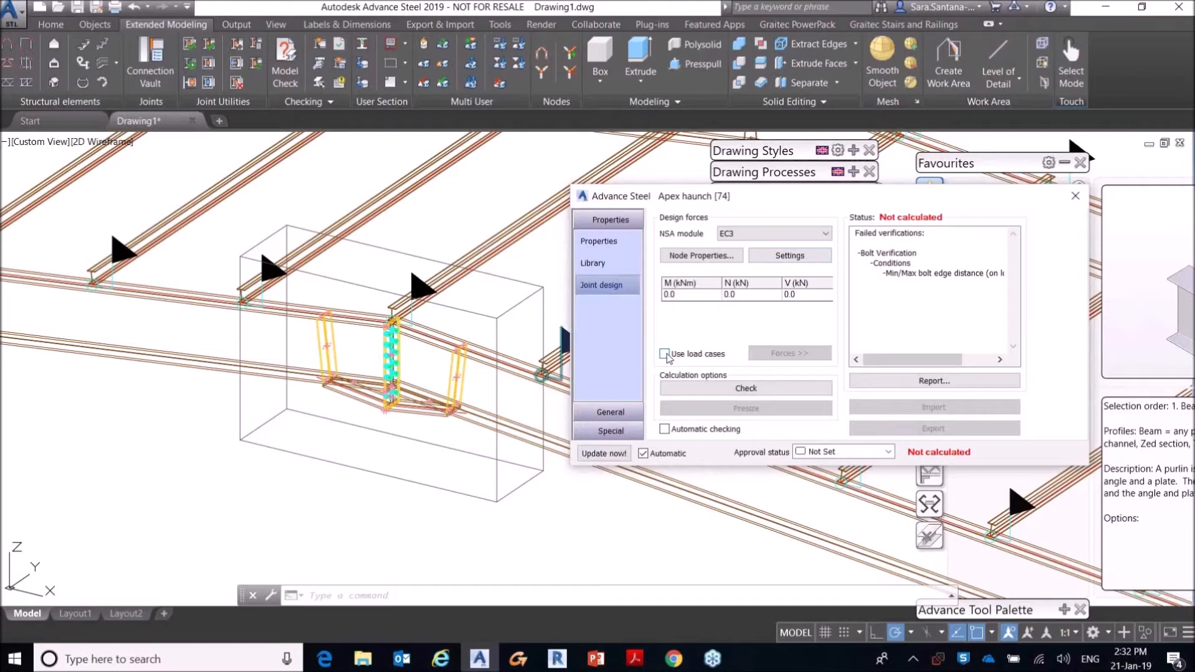
Step: Enable the use of load cases for the haunch's joint design and review the forces of each case
click(665, 354)
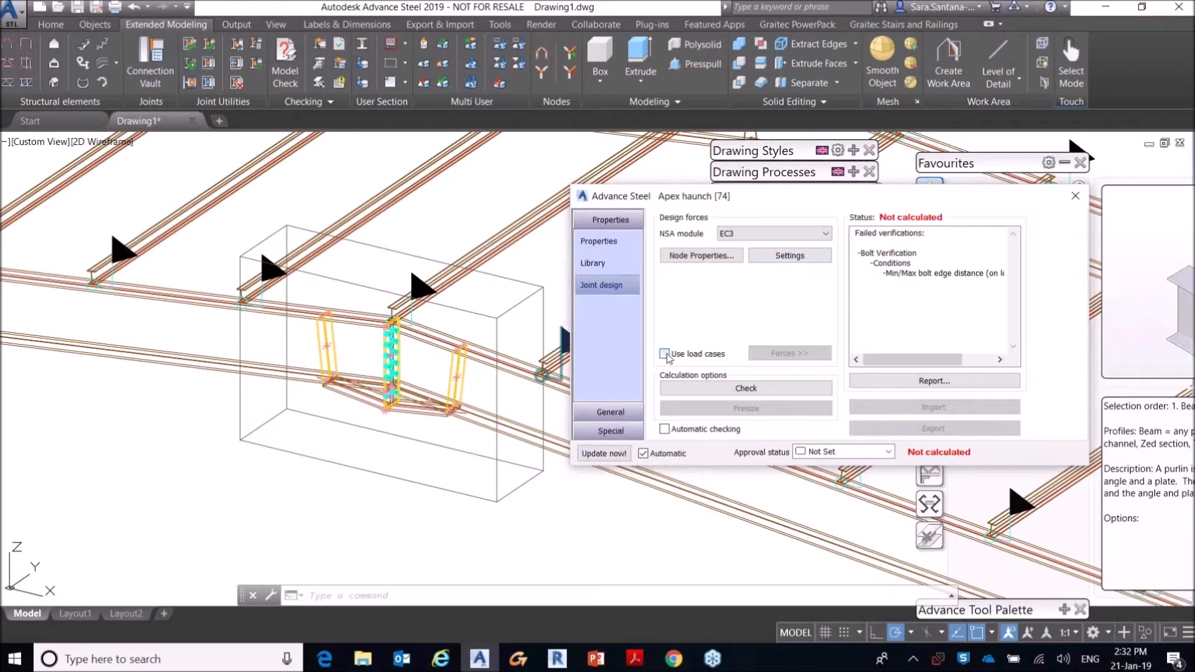
click(665, 354)
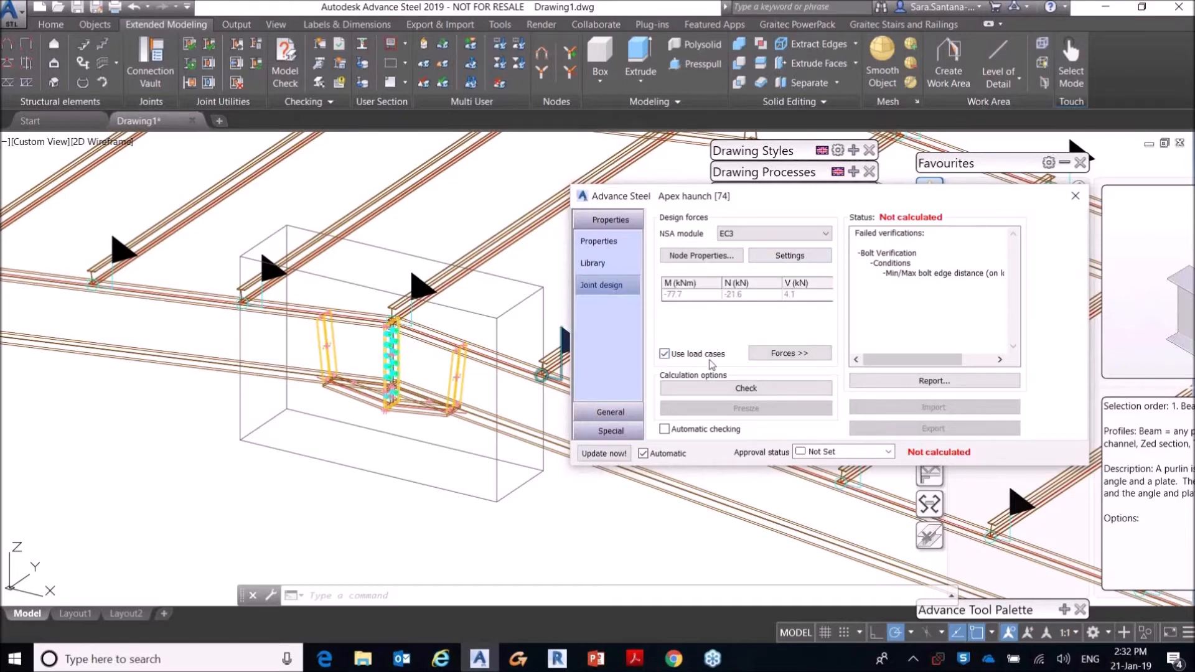
click(773, 354)
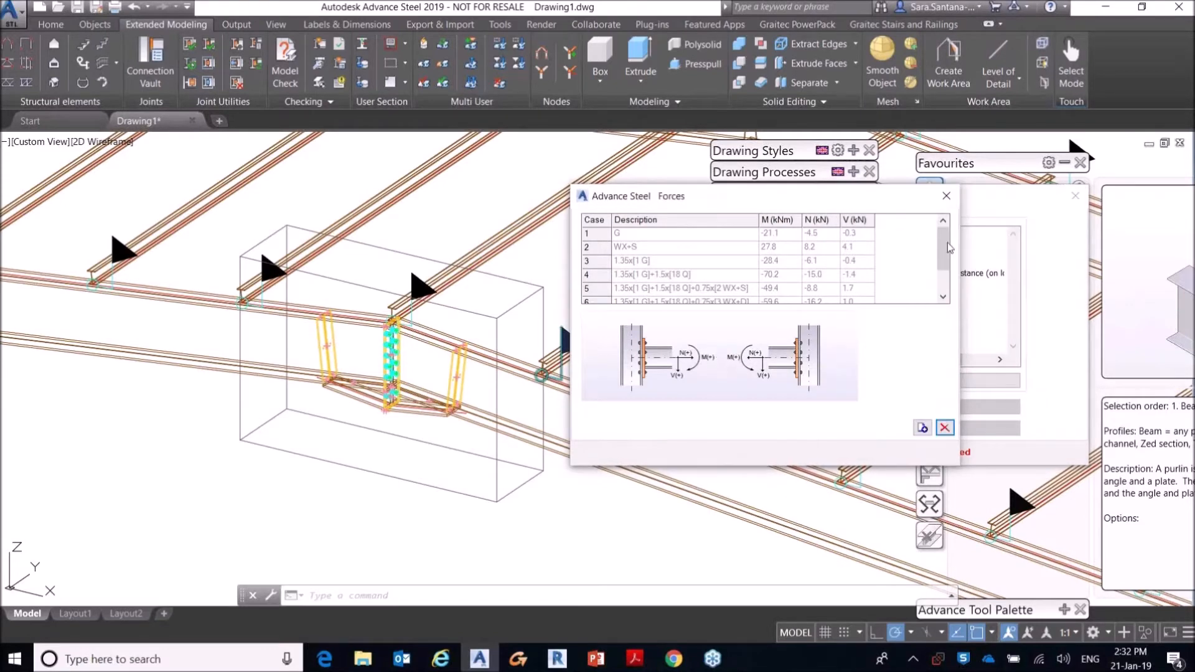
click(946, 196)
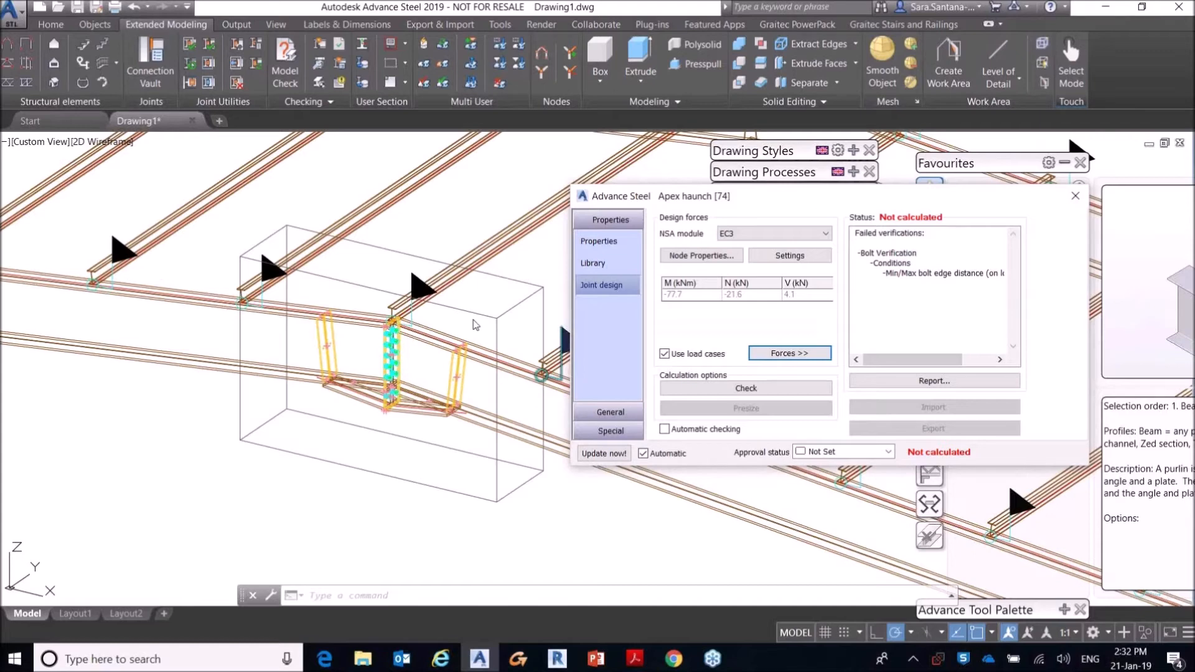
Step: Run the EC3 check on the apex haunch and read through its calculation report
click(775, 391)
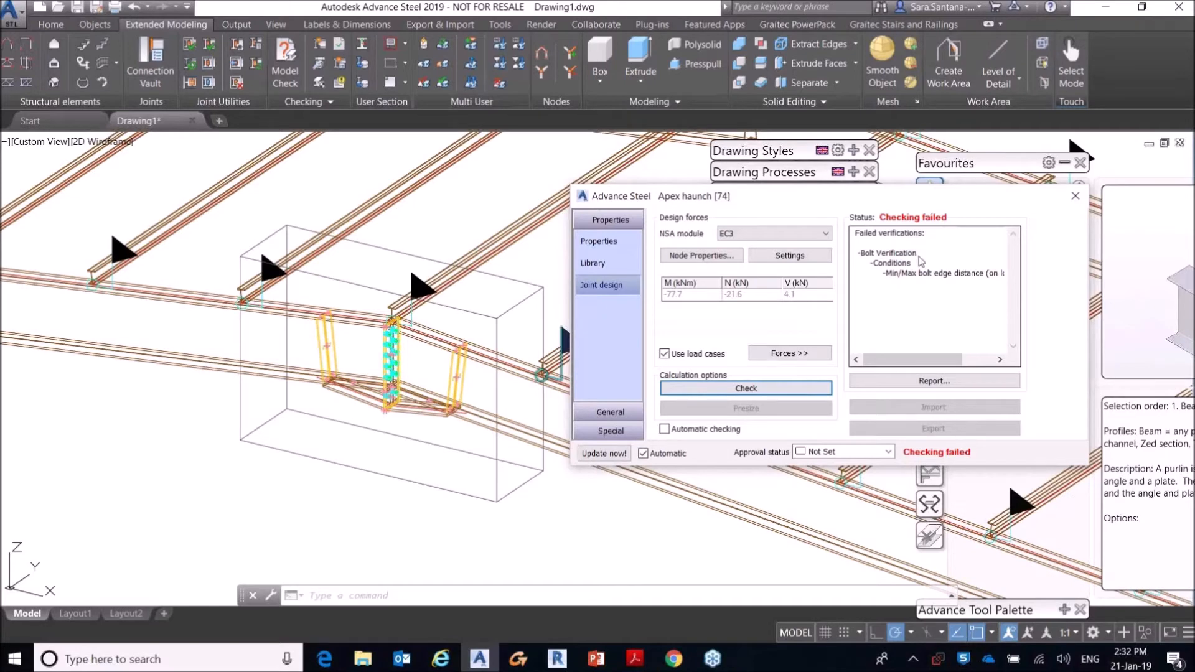
click(978, 379)
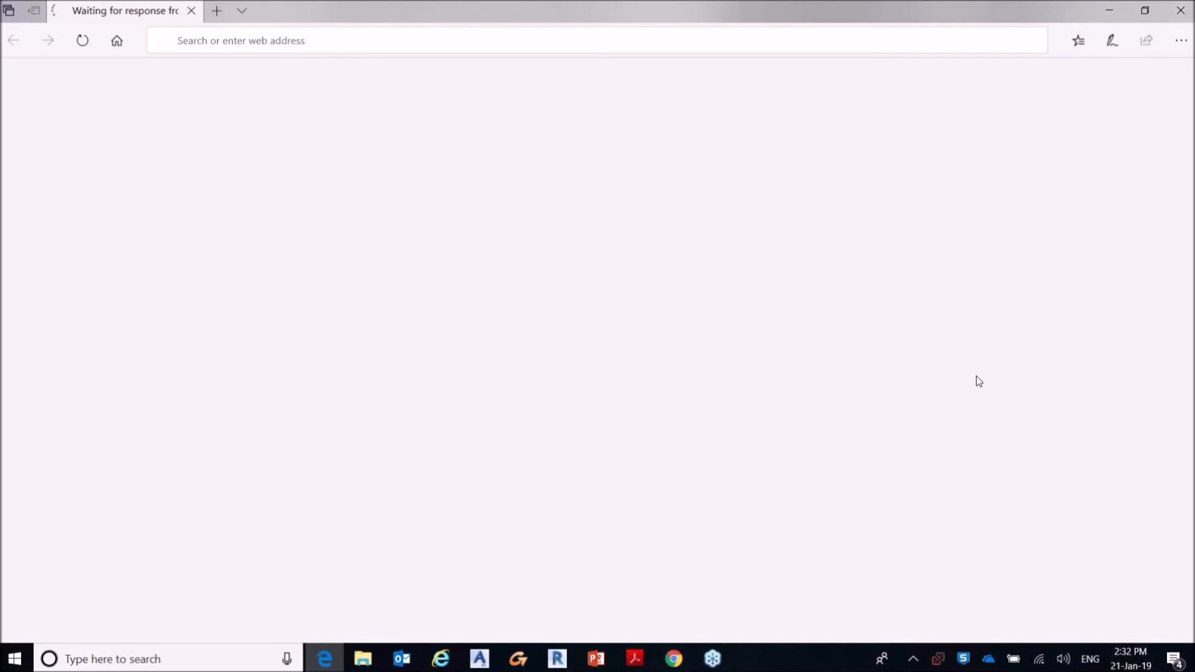
scroll(696, 268, down, 20)
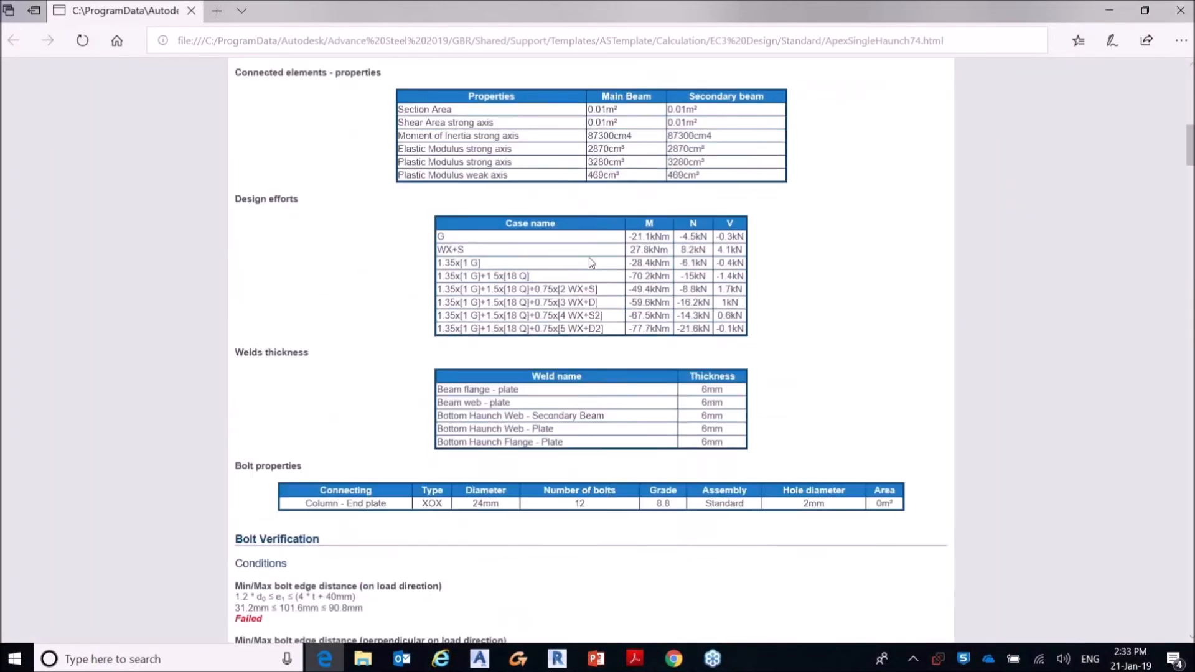
scroll(547, 261, down, 20)
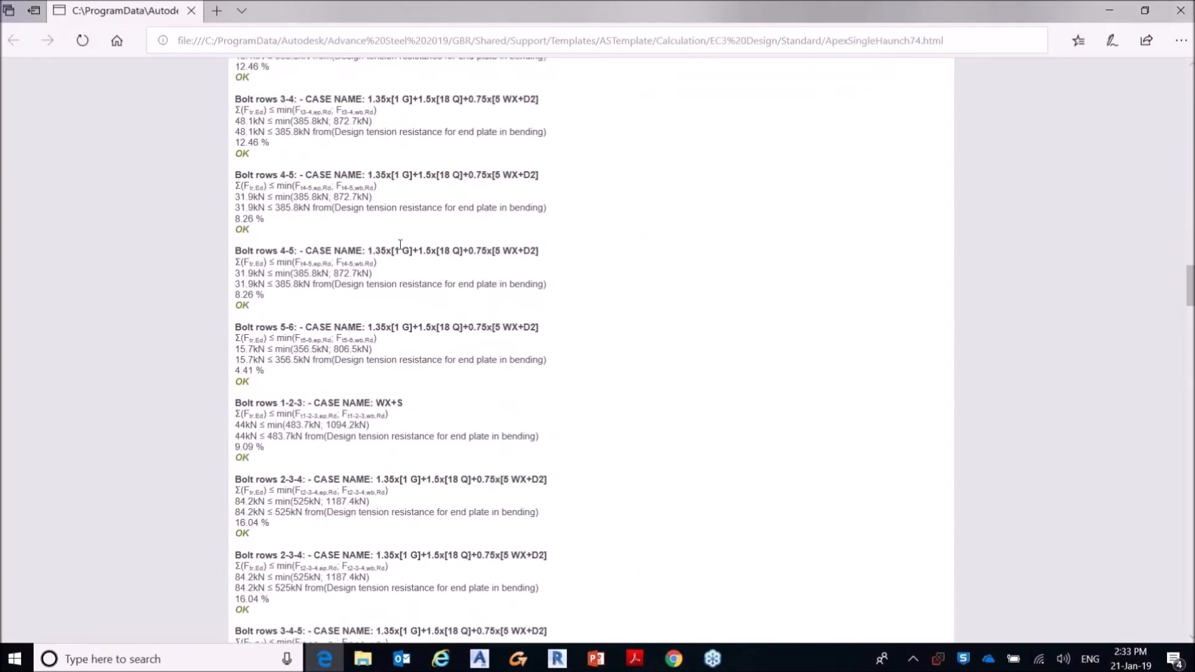
scroll(419, 249, down, 20)
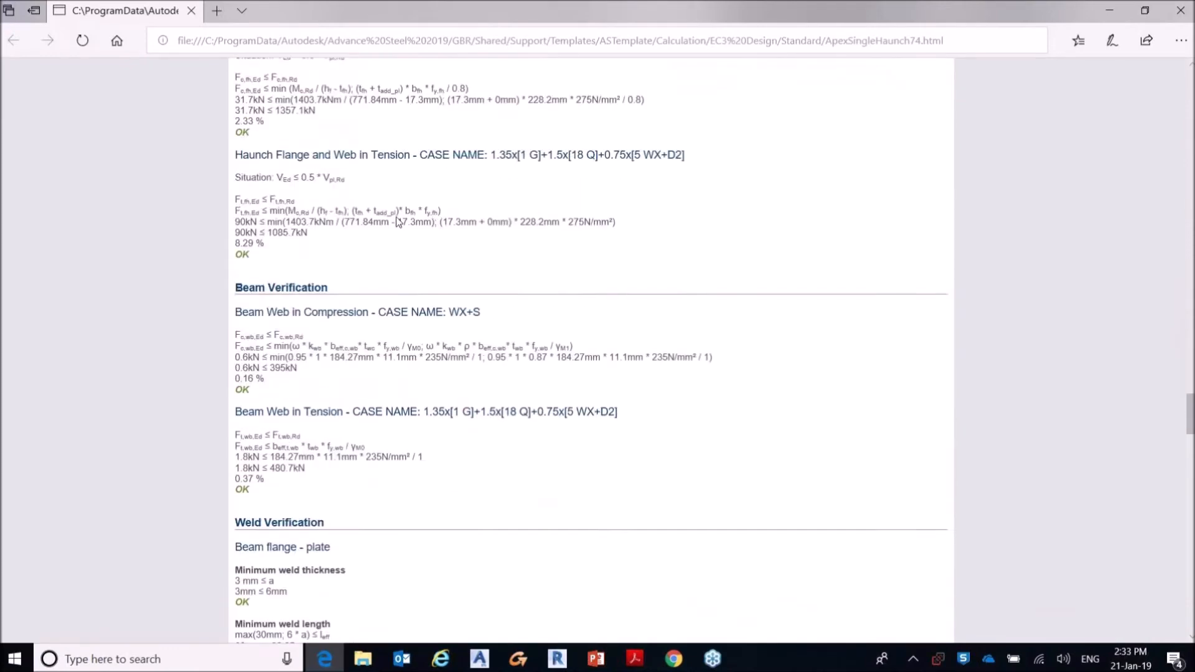
scroll(389, 220, down, 20)
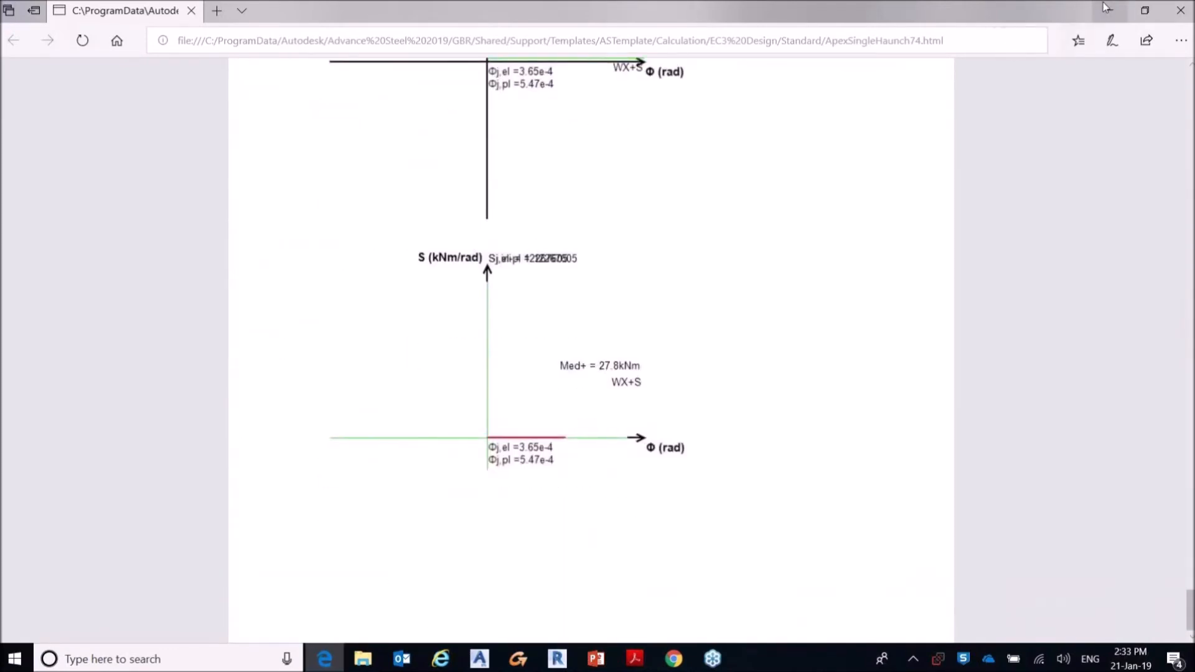
click(1106, 7)
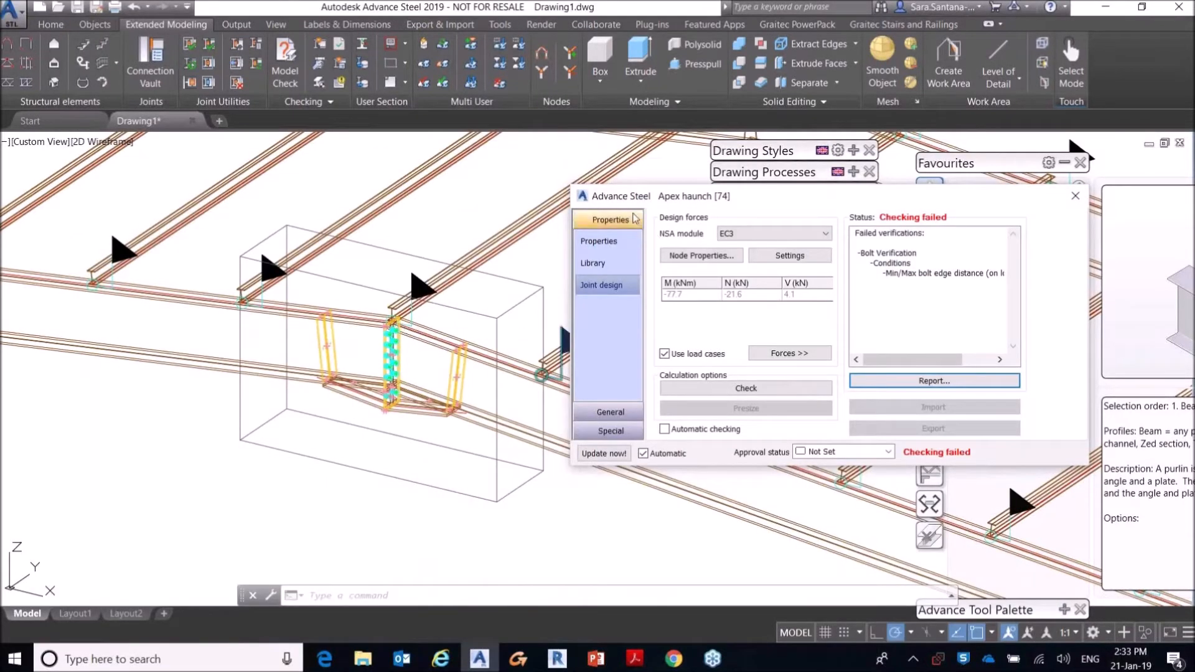
Step: Set the apex haunch's approval status to Rejected and close its properties
drag(678, 198, 326, 256)
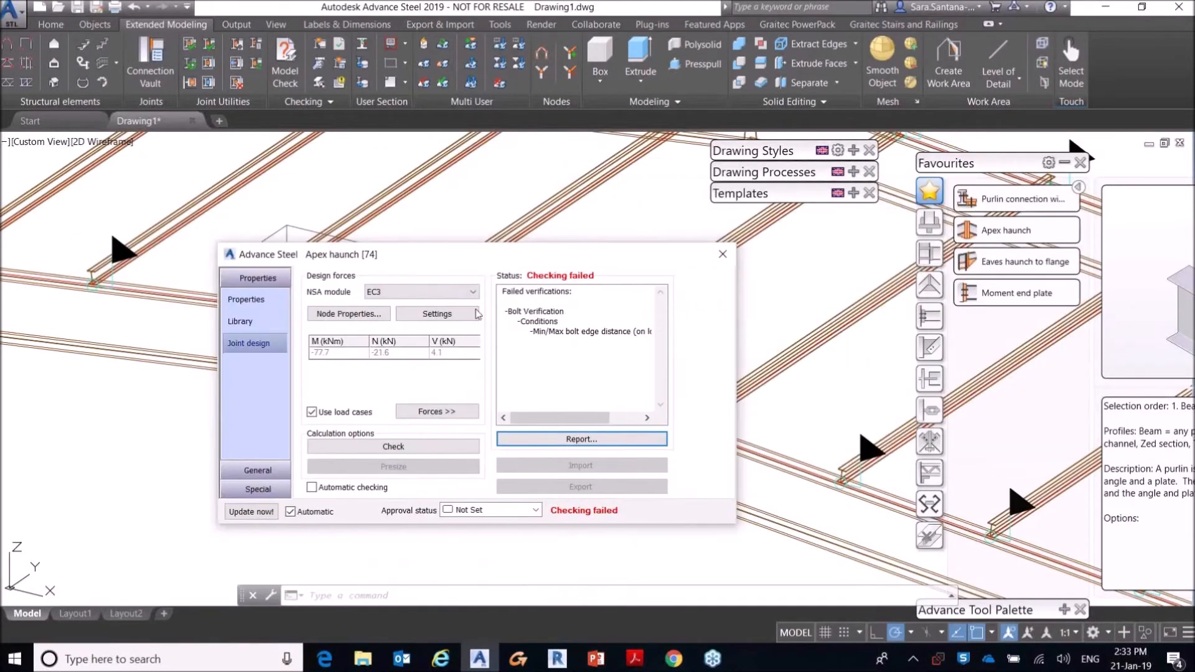
click(536, 510)
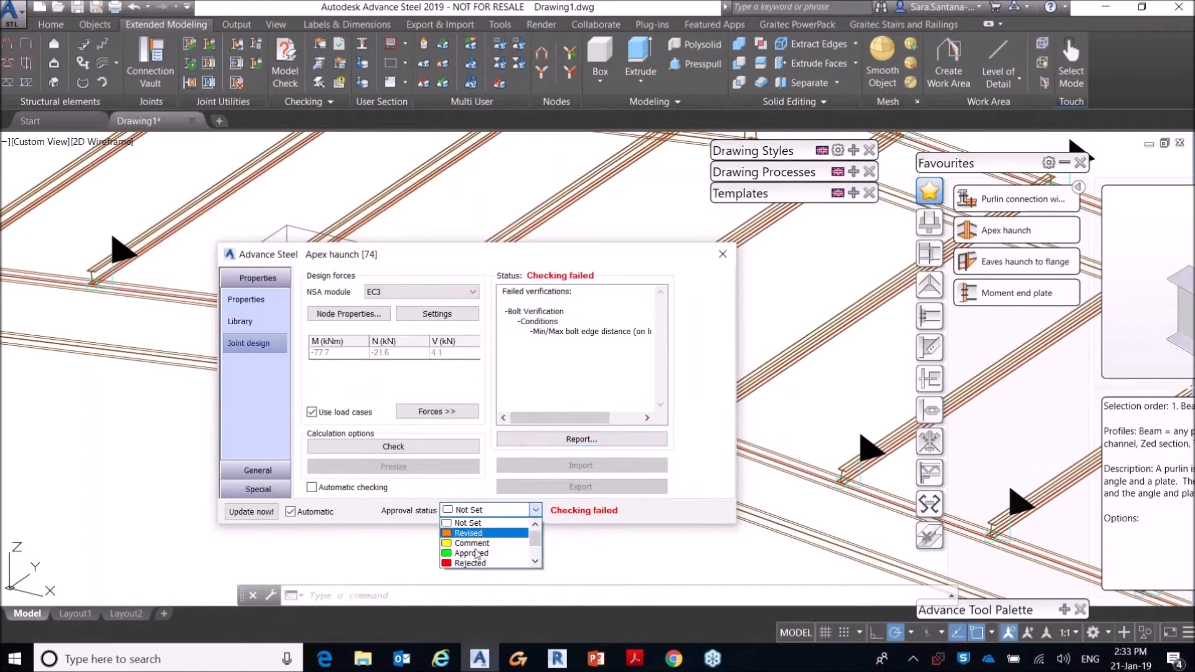
click(466, 563)
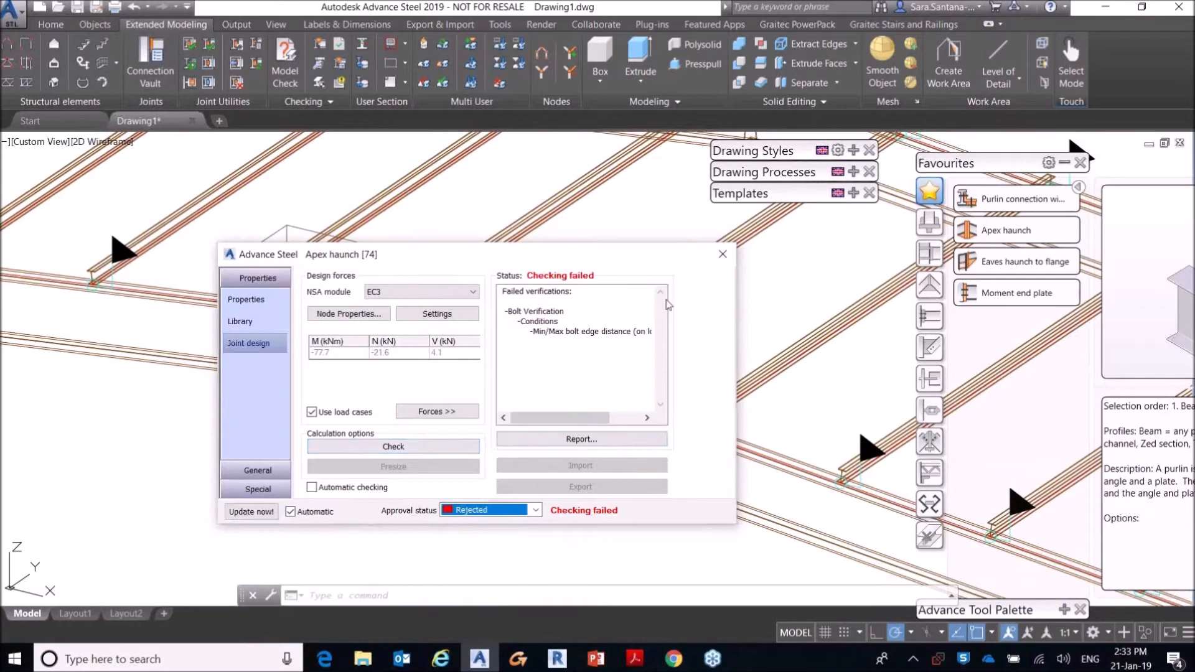
click(723, 254)
Step: Reopen the apex haunch's properties from its joint box in the model to review its status, and close them
scroll(523, 384, down, 10)
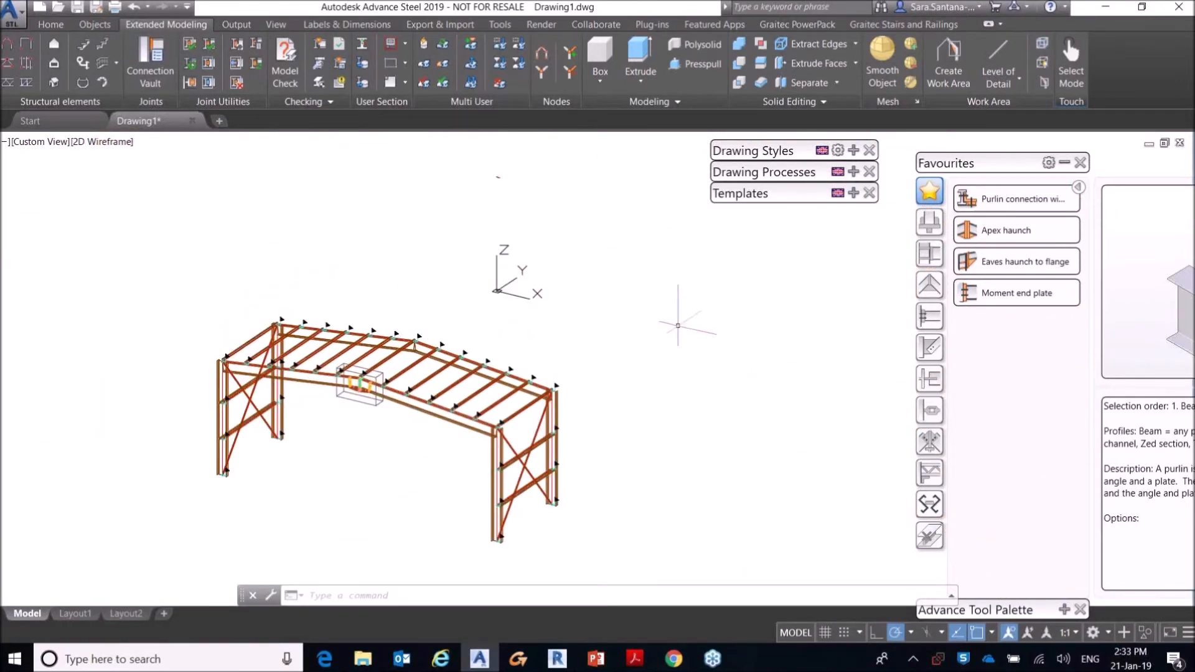
scroll(678, 326, down, 8)
middle_drag(677, 325, 521, 369)
scroll(536, 354, up, 2)
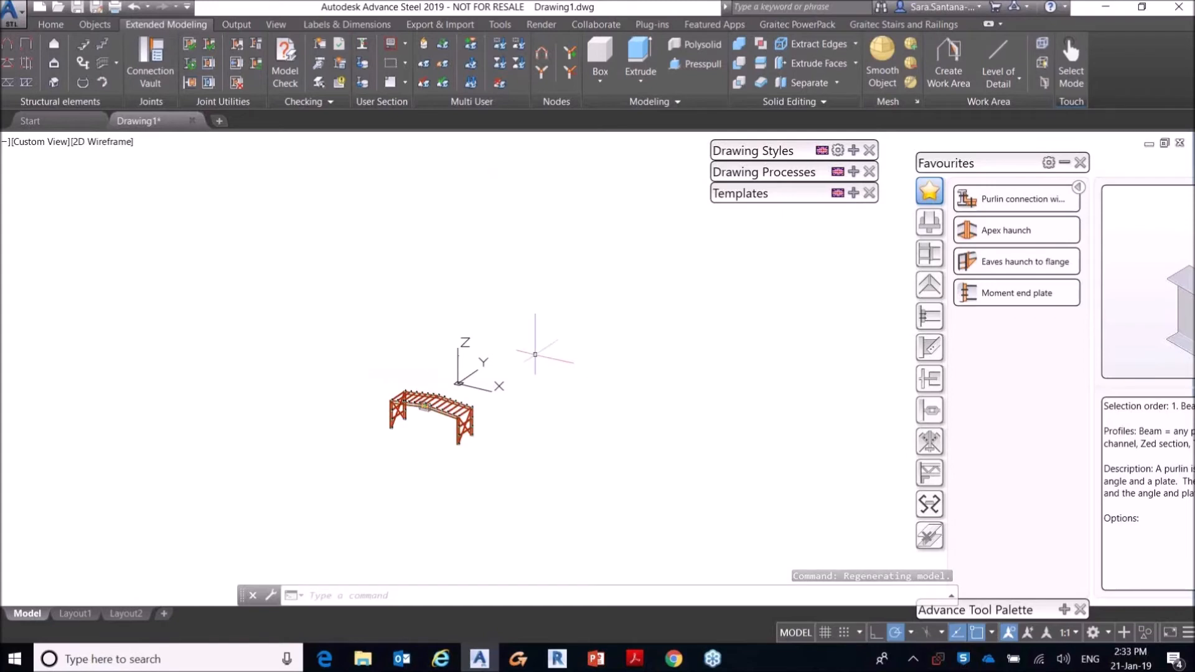
scroll(608, 352, up, 8)
middle_drag(581, 399, 503, 385)
double_click(516, 487)
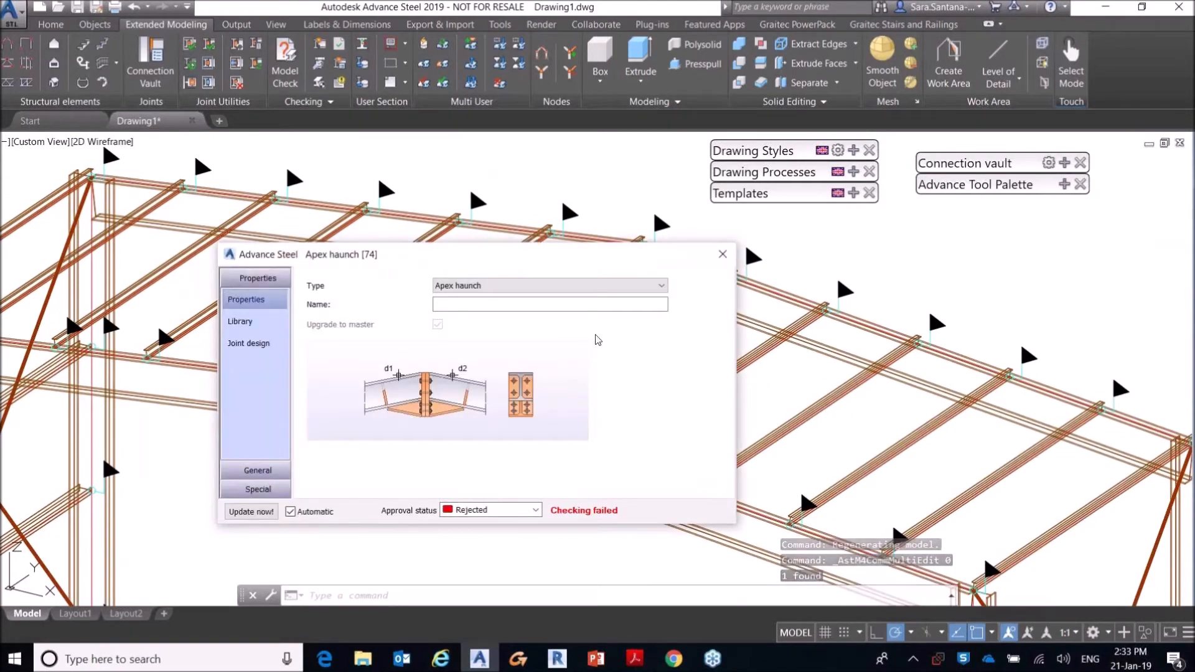
click(717, 256)
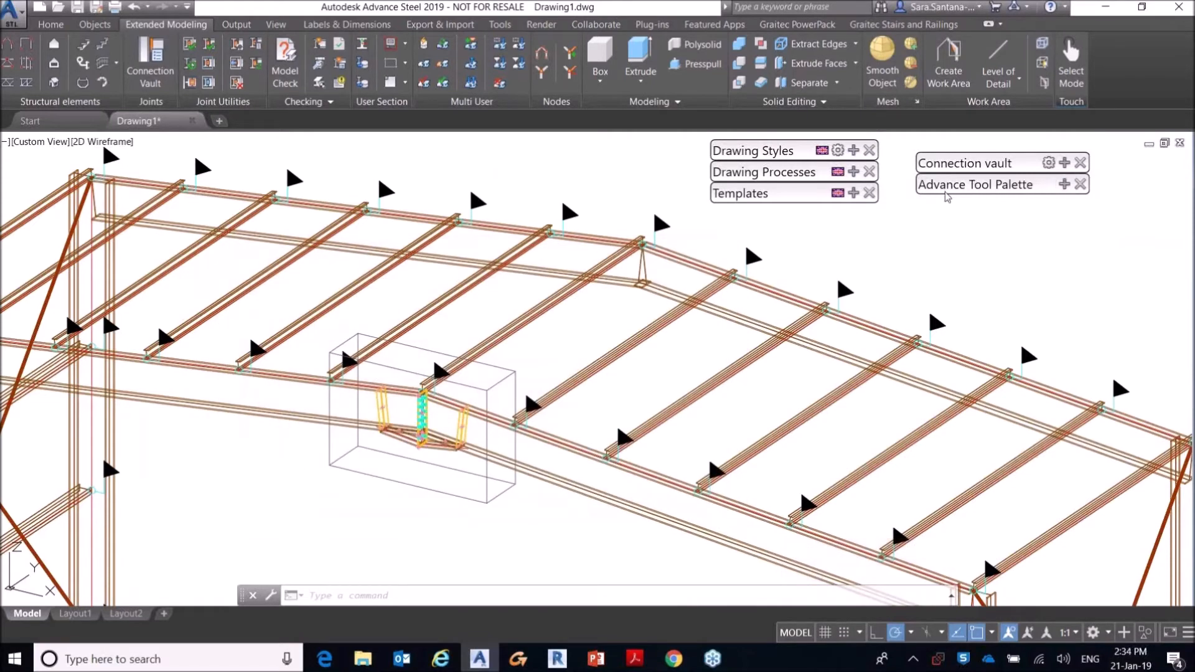
Step: Start a search filter from the selection tools that looks through the complete model for joints only
click(1066, 185)
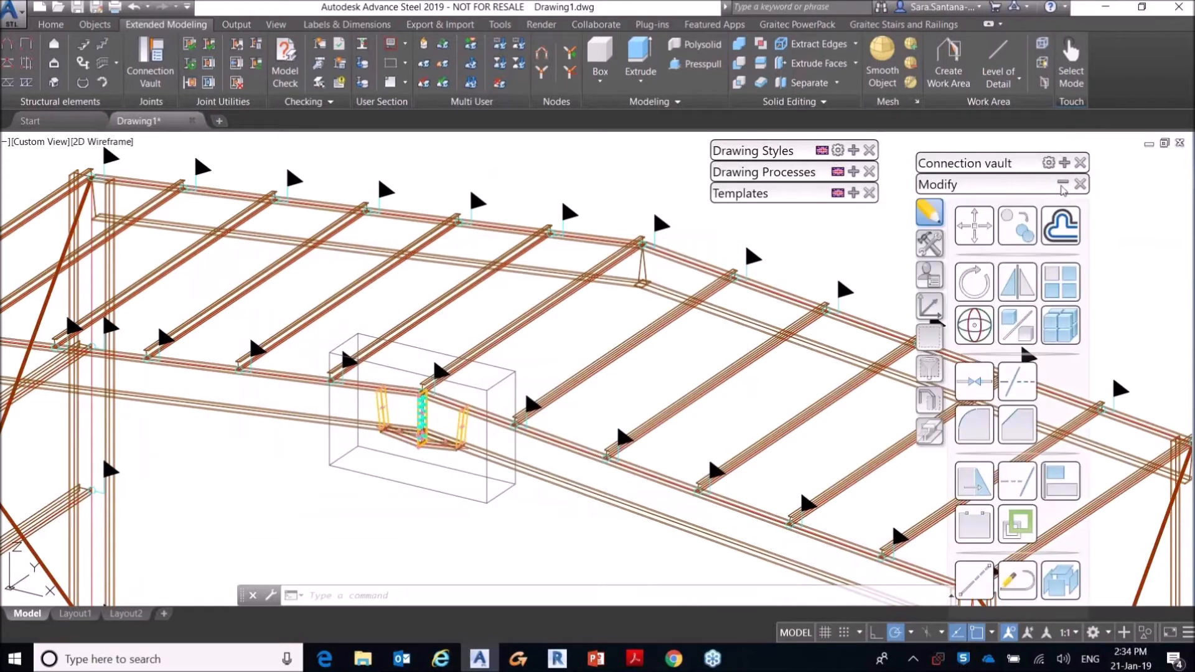
click(934, 305)
click(933, 335)
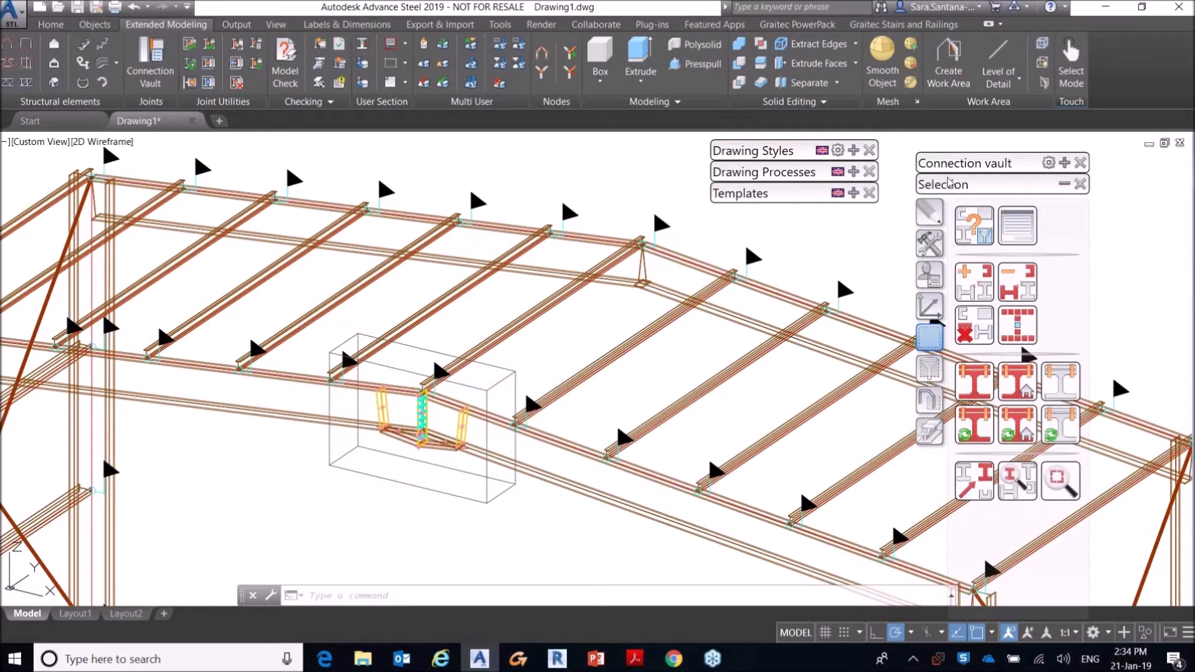
click(976, 231)
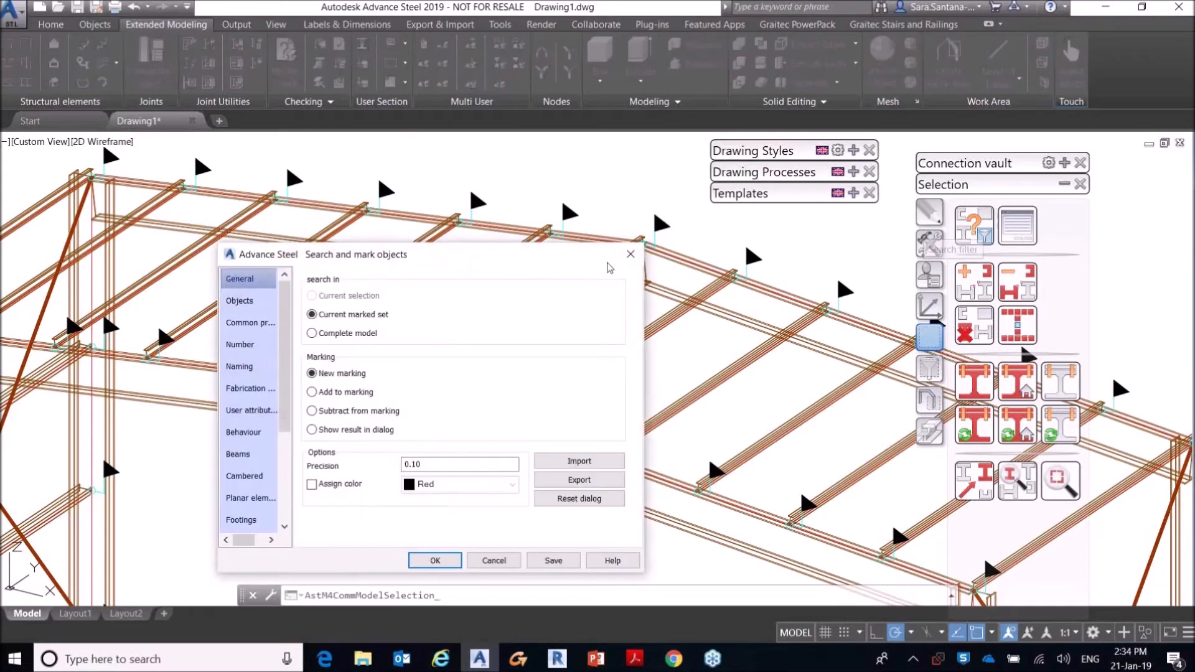
drag(551, 264, 952, 238)
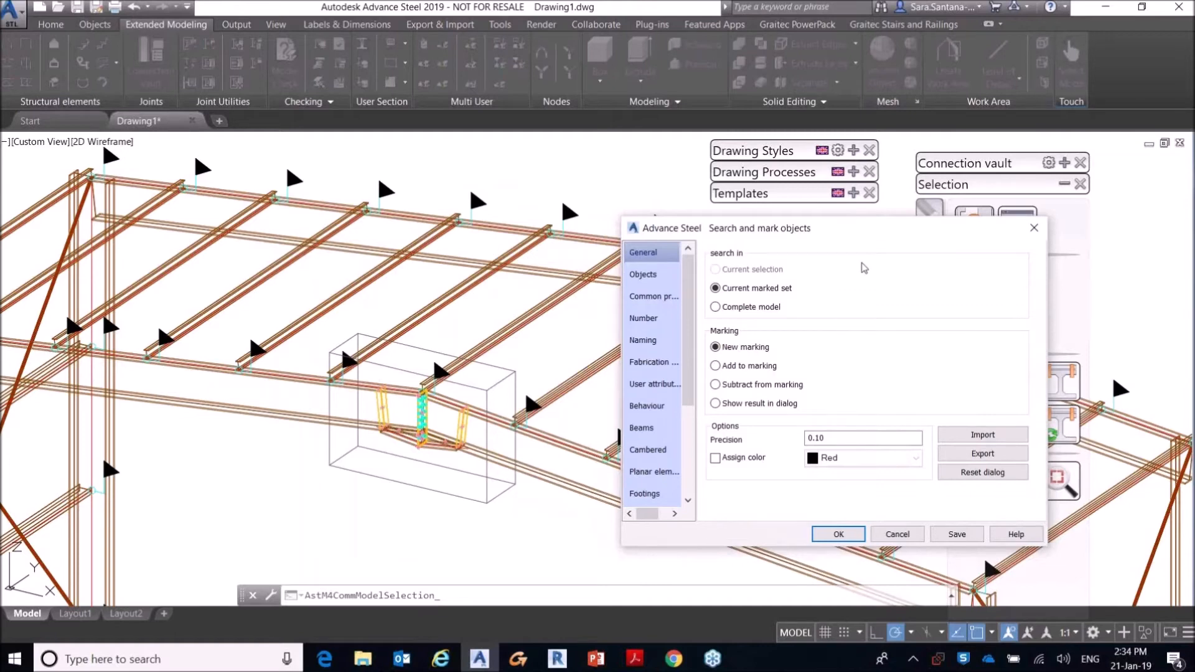
click(723, 310)
click(643, 274)
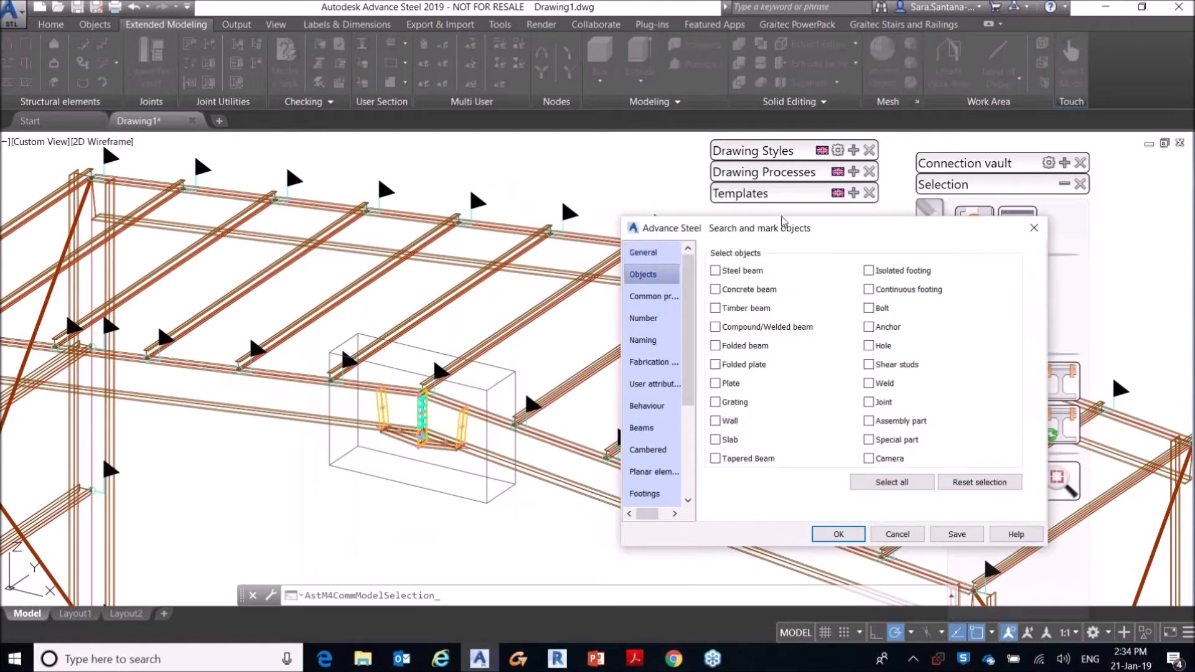
click(869, 402)
Step: Restrict the joint search to the approval status Rejected and run it to mark the matching joints
drag(692, 274, 690, 423)
click(658, 482)
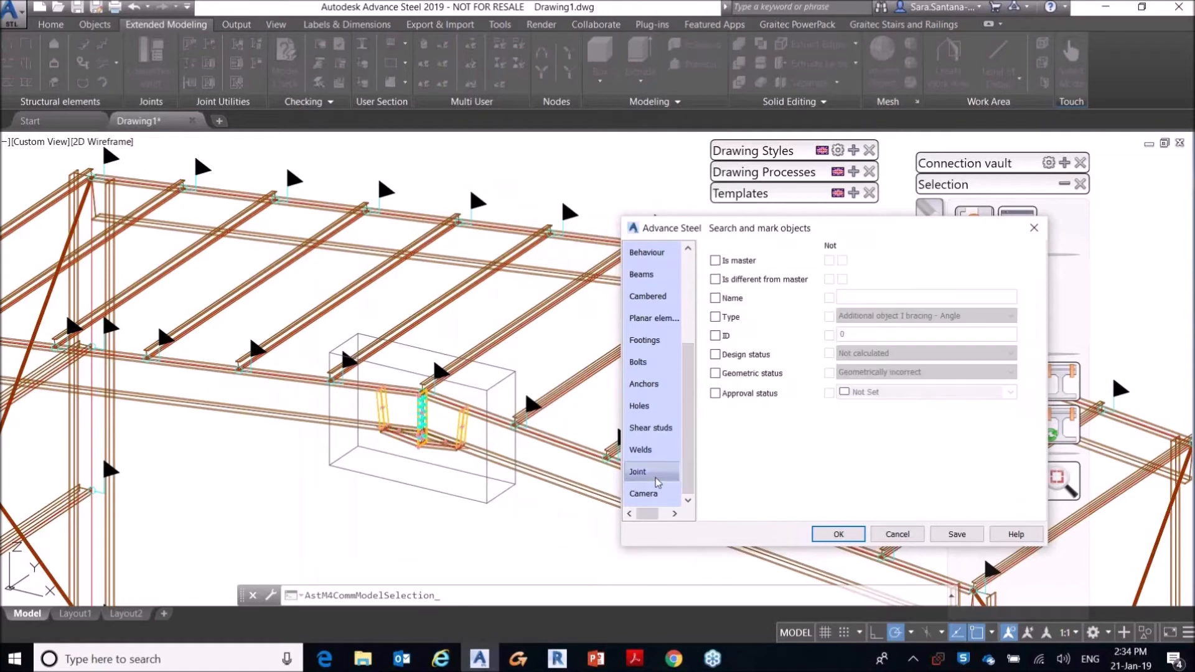
click(716, 393)
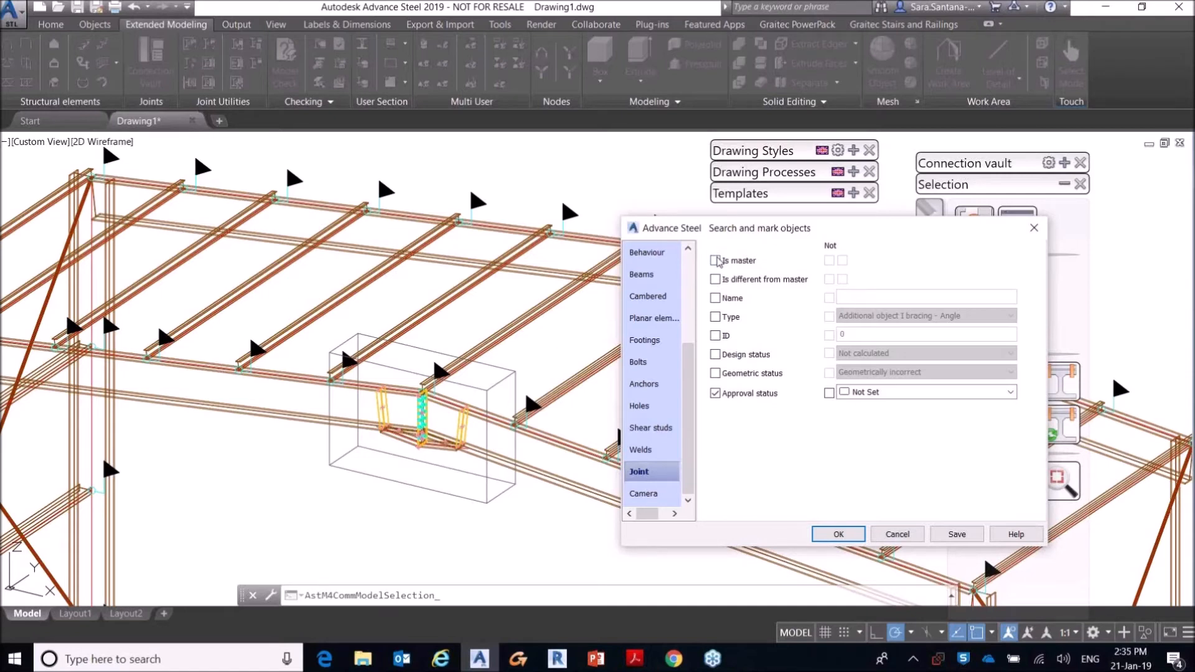
click(926, 392)
click(867, 446)
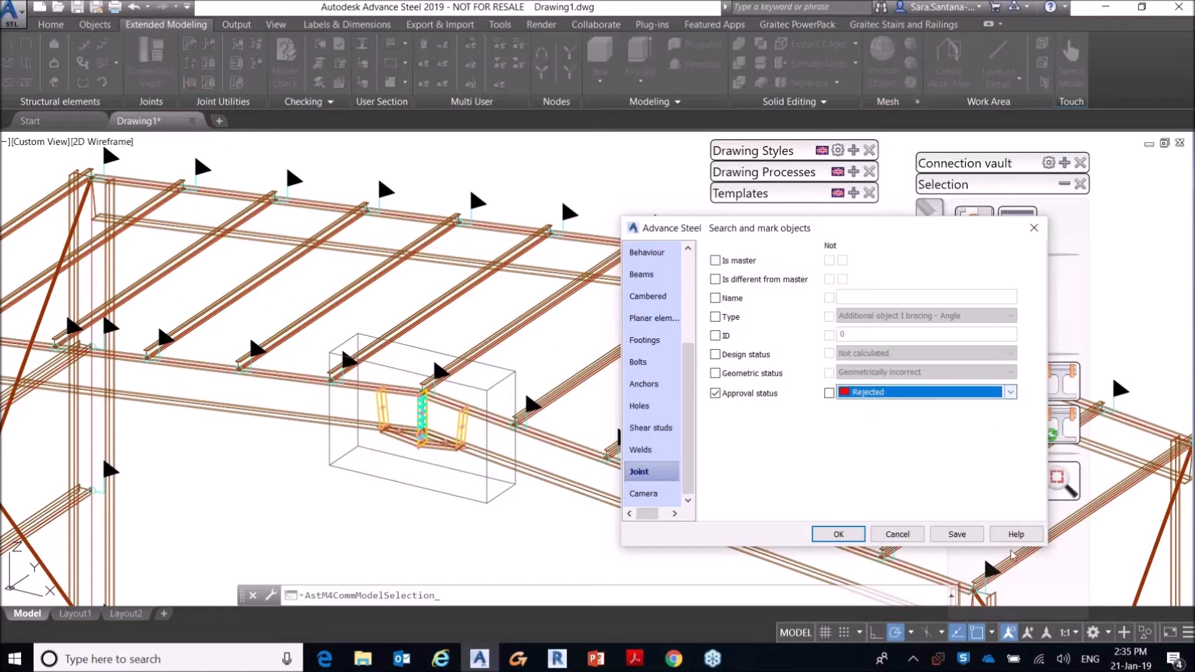
click(838, 534)
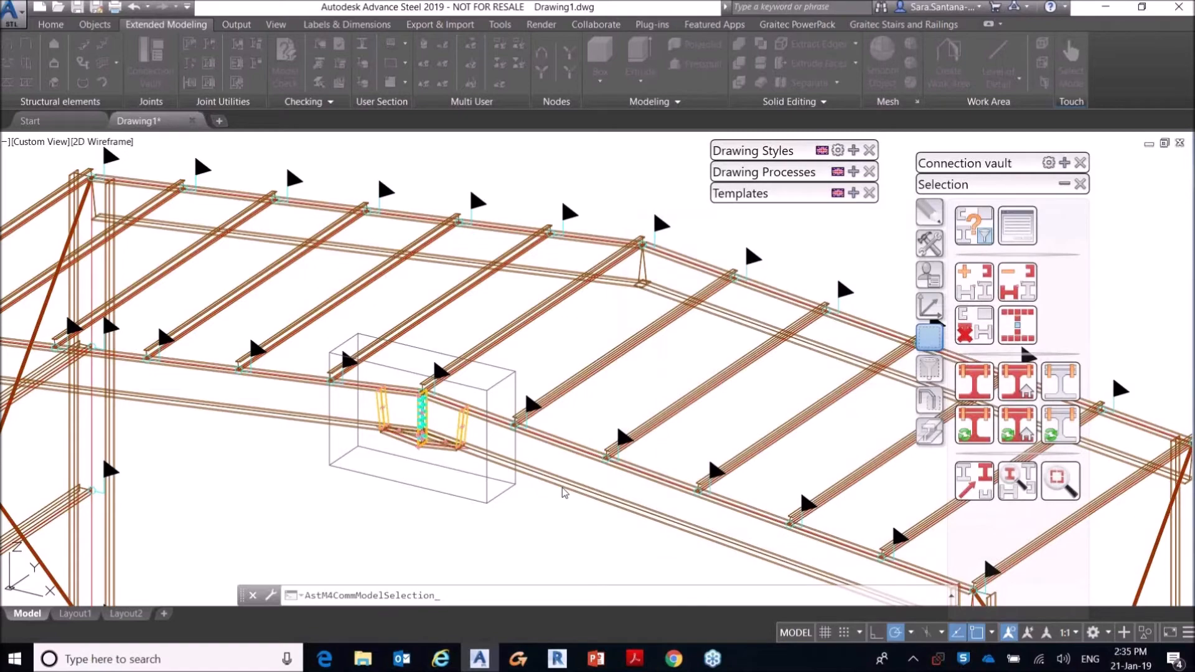
Step: Show where the marked joint sits in the frame model, and clear the marking
scroll(567, 476, down, 4)
middle_drag(708, 447, 621, 400)
scroll(457, 399, up, 2)
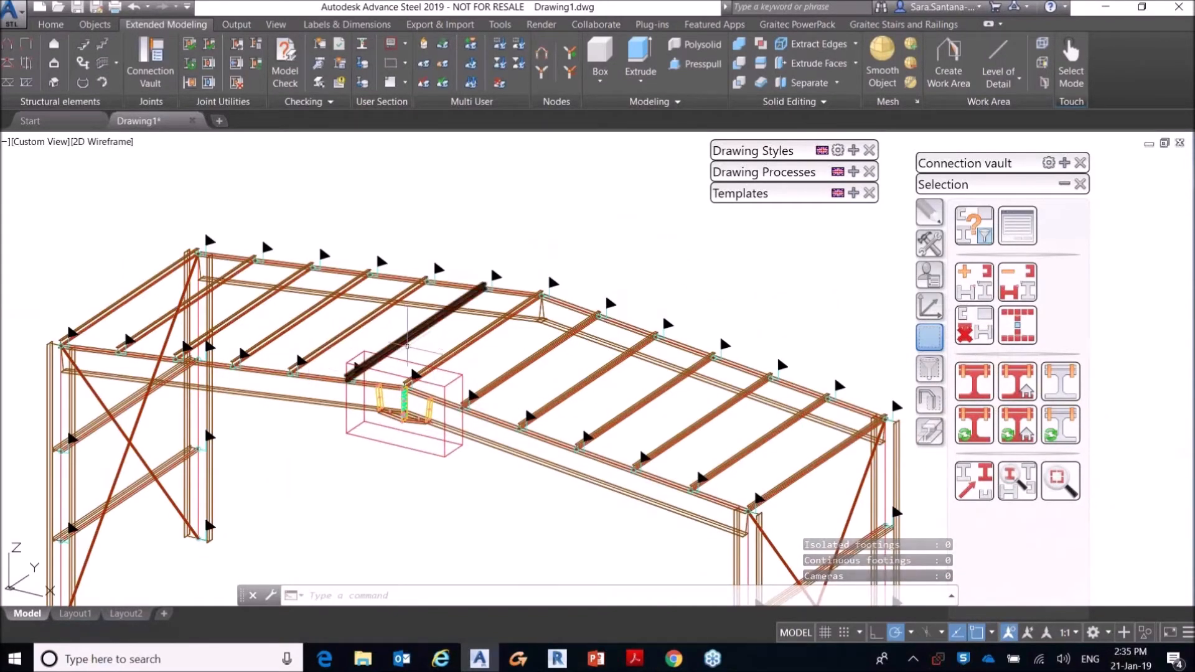
scroll(405, 339, down, 10)
middle_drag(560, 338, 467, 374)
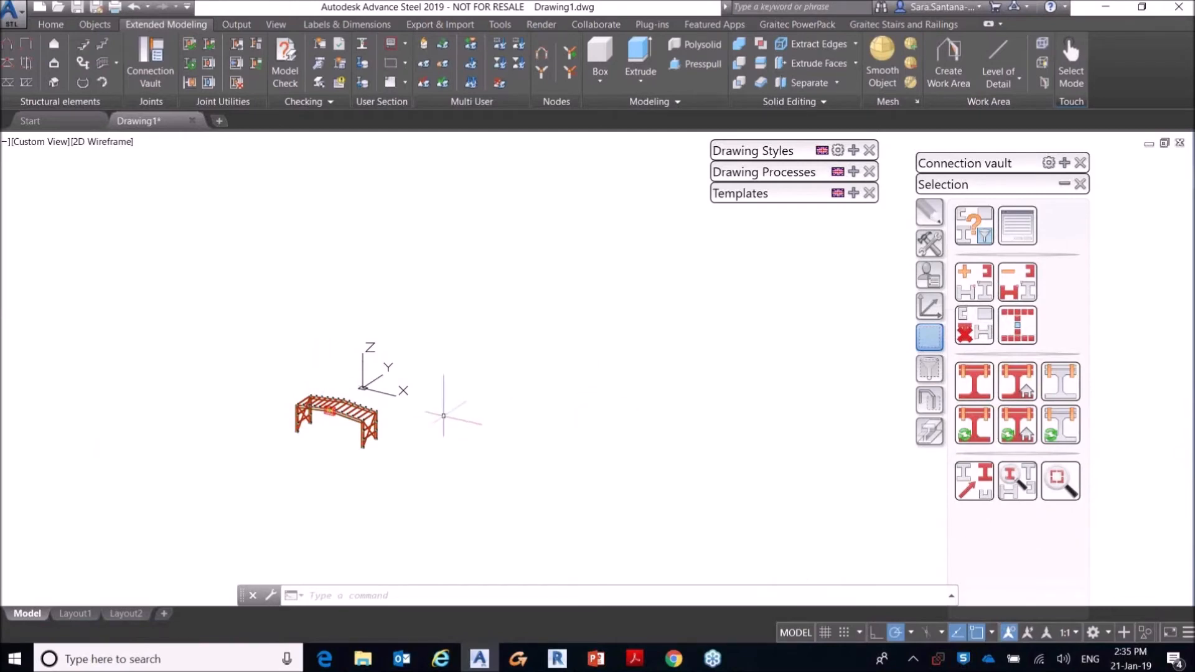
click(971, 473)
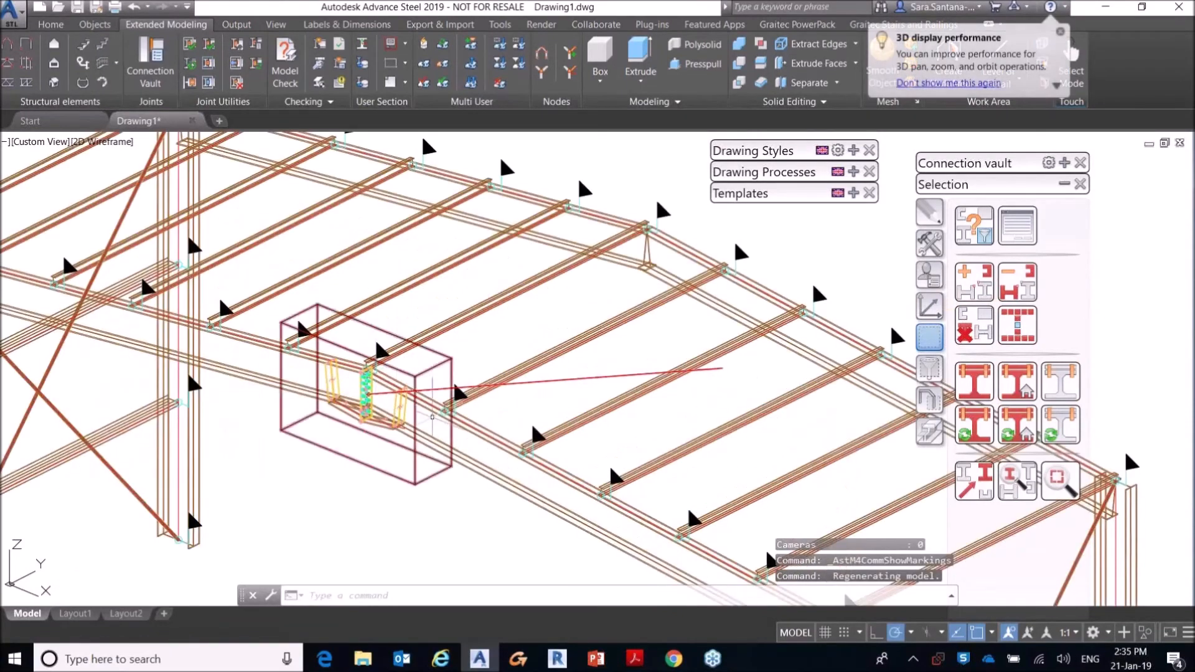
scroll(411, 364, down, 4)
click(974, 325)
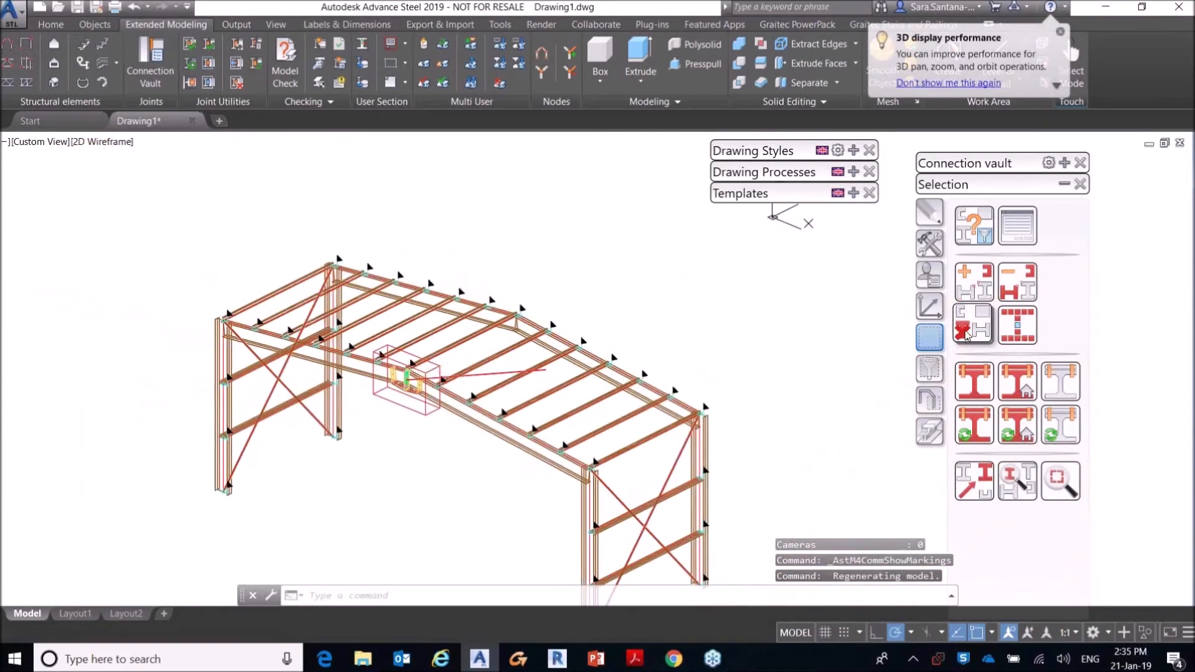
Step: Copy the front frame's apex haunch onto the two rafters at the rear frame's apex with Joint Copy
click(929, 243)
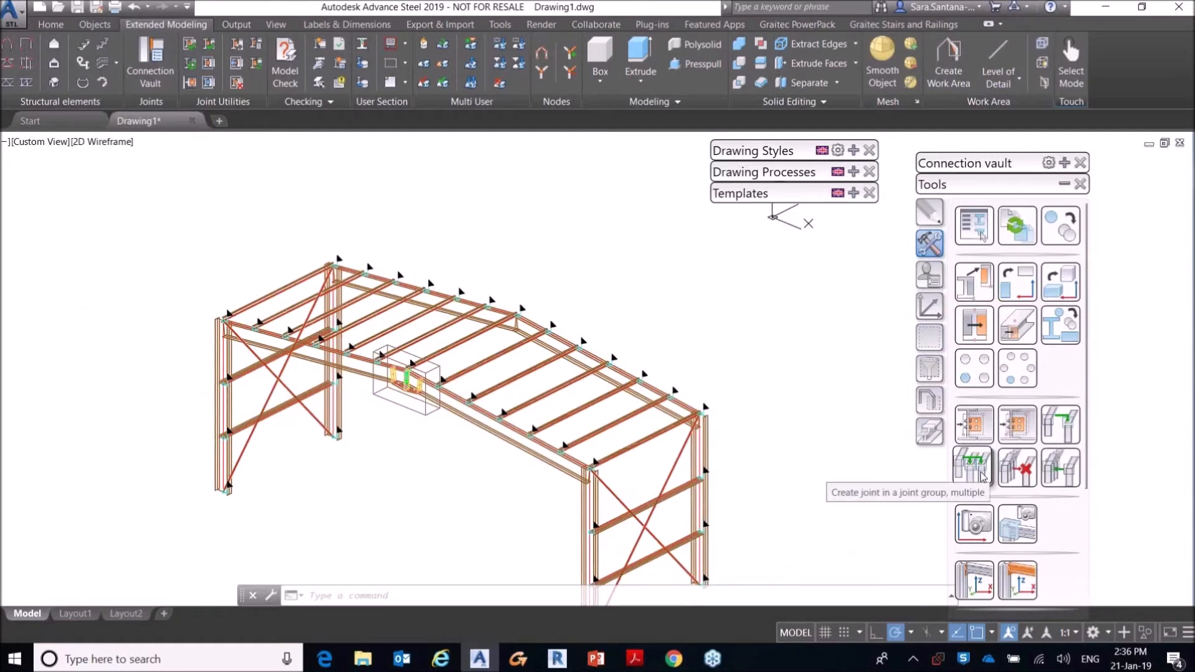
click(973, 424)
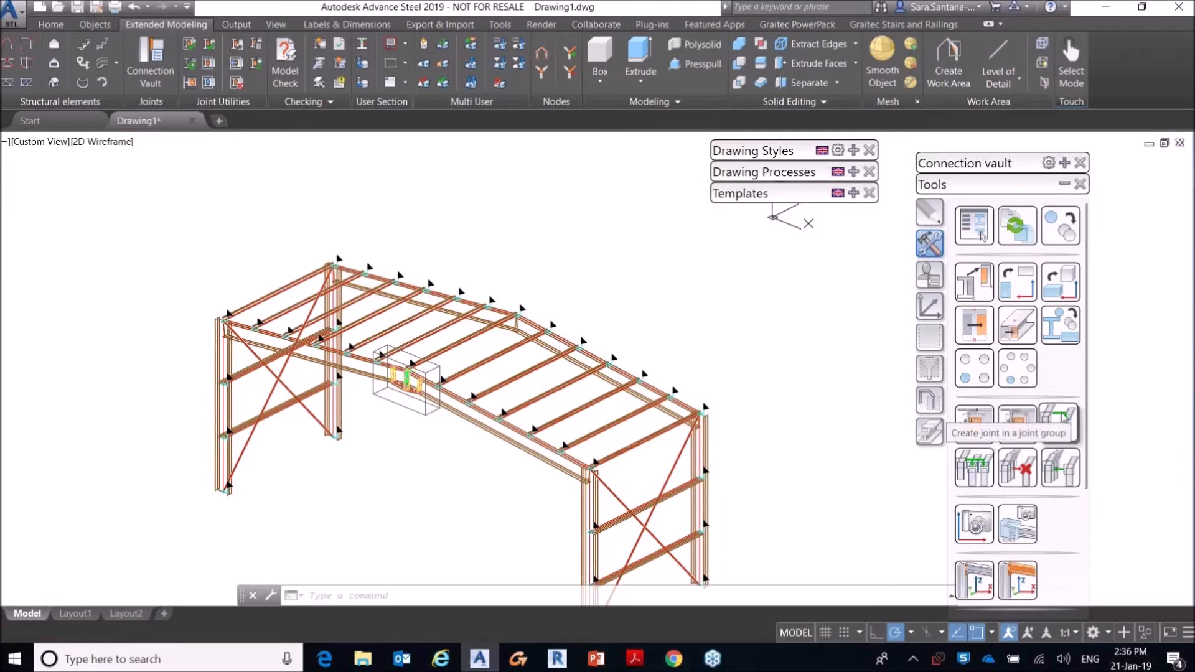
click(1064, 418)
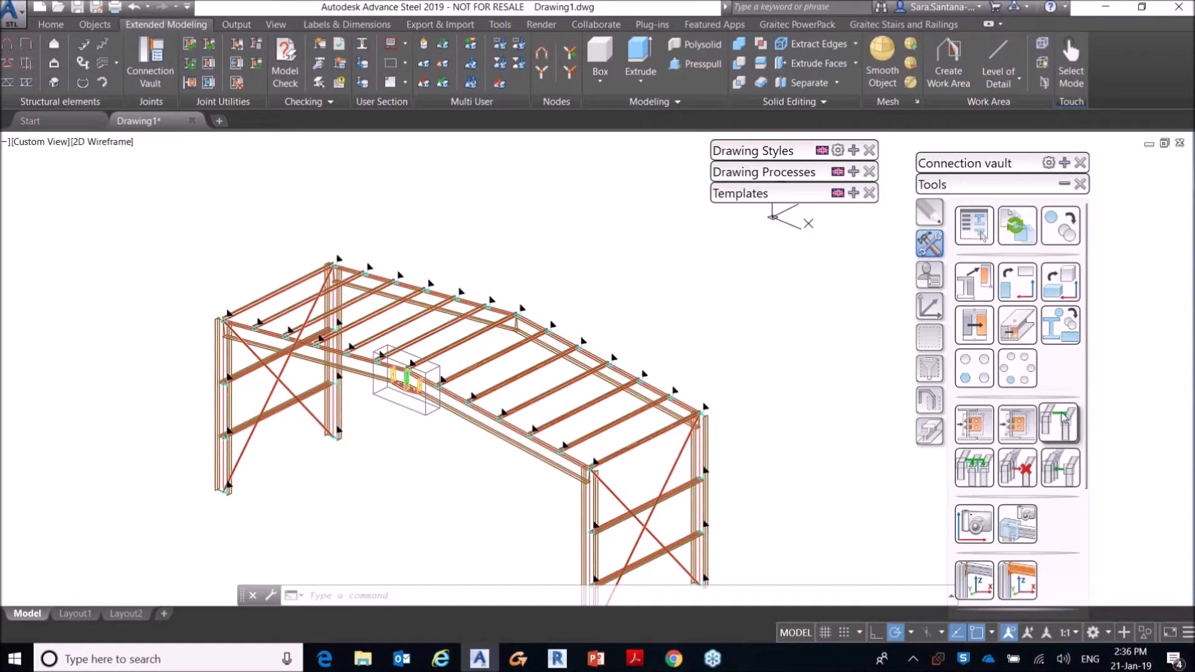
click(975, 423)
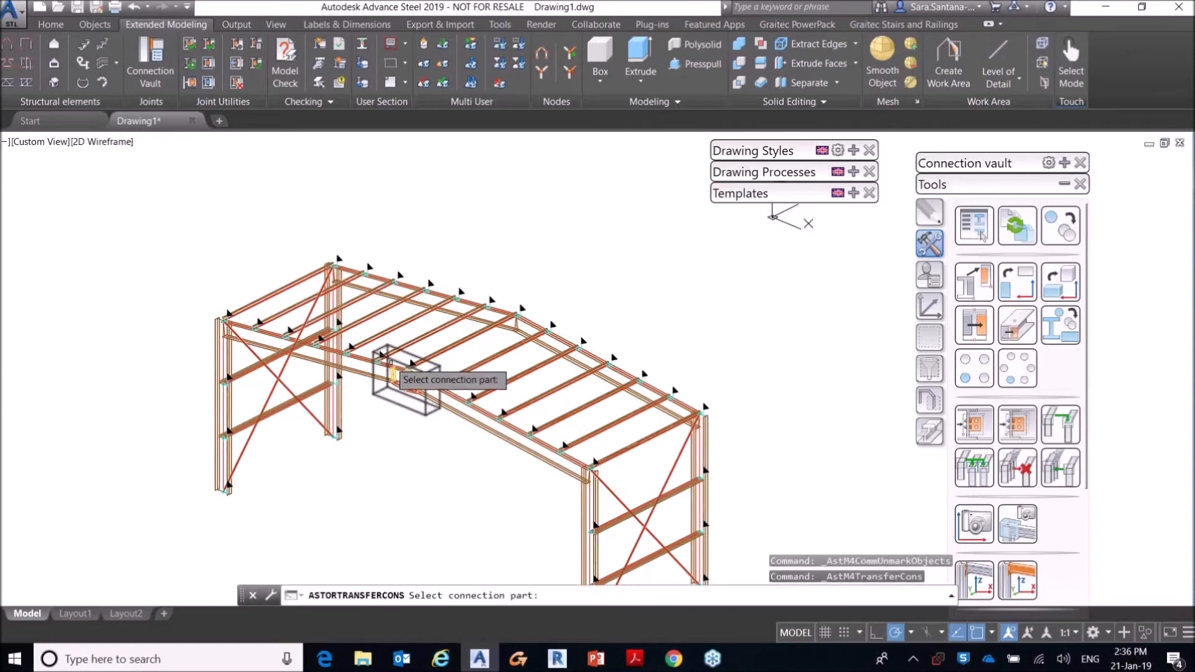
scroll(405, 358, up, 4)
click(421, 335)
scroll(422, 335, down, 4)
key(Return)
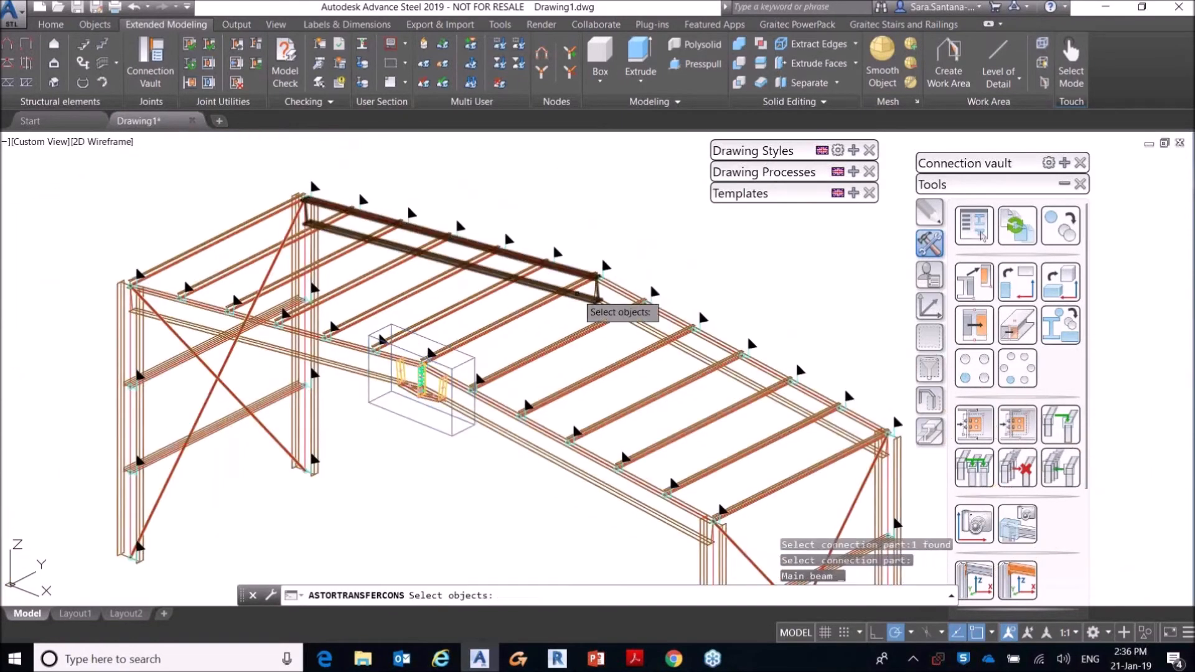
click(578, 292)
key(Return)
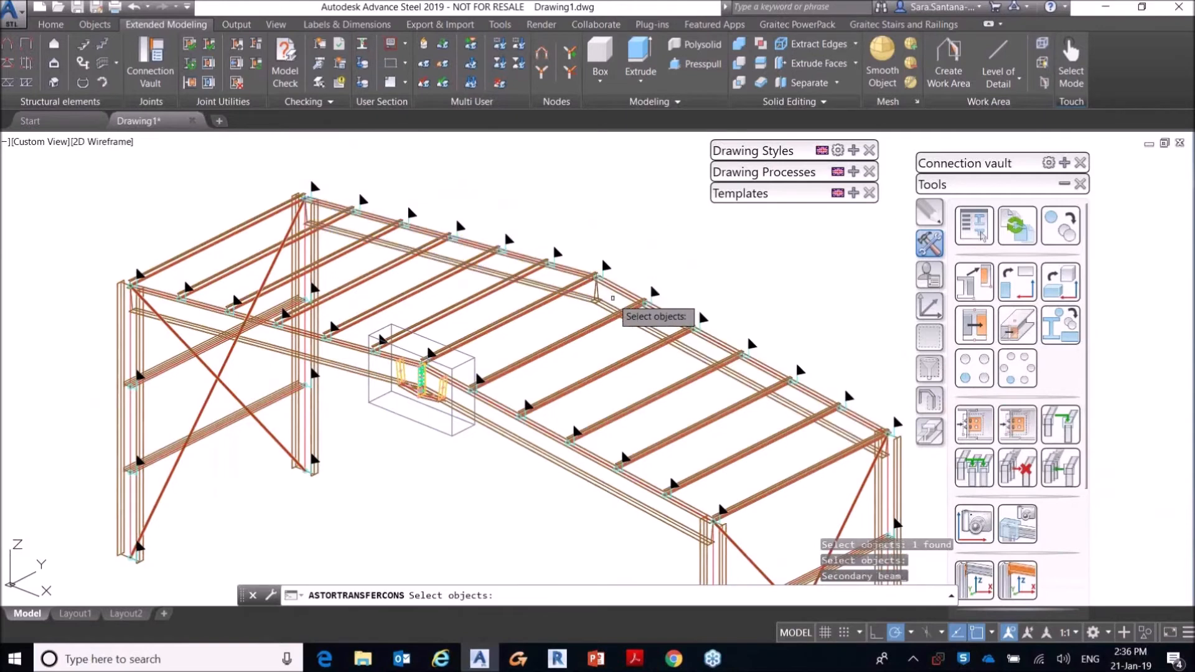
click(609, 303)
key(Return)
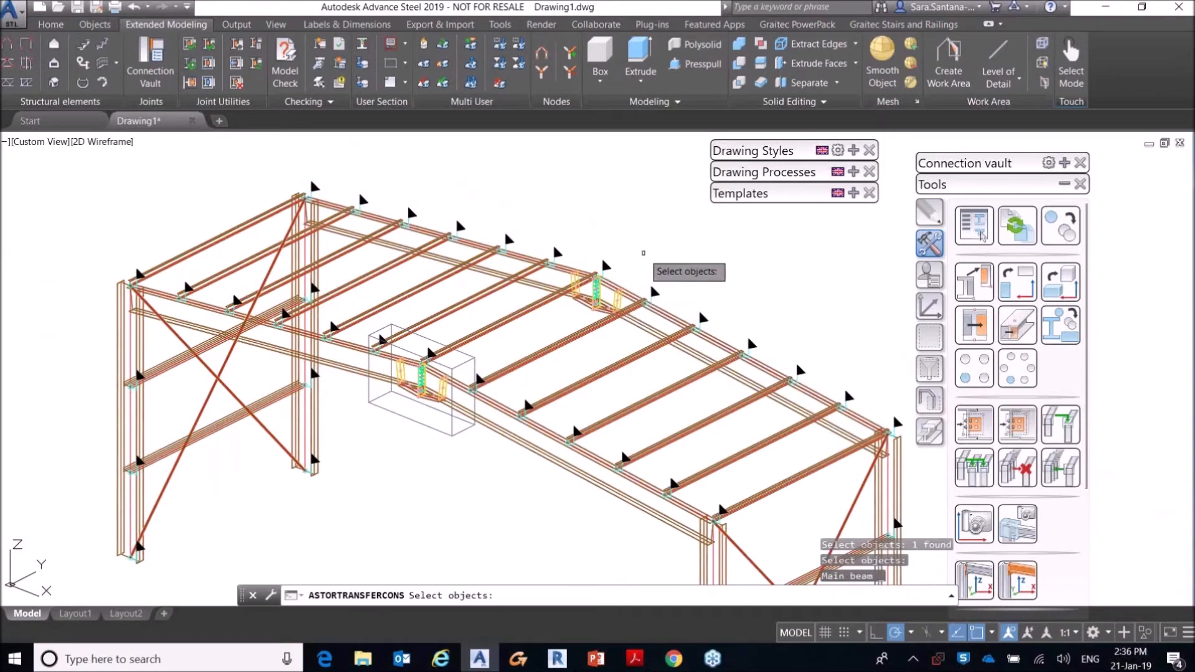
key(Return)
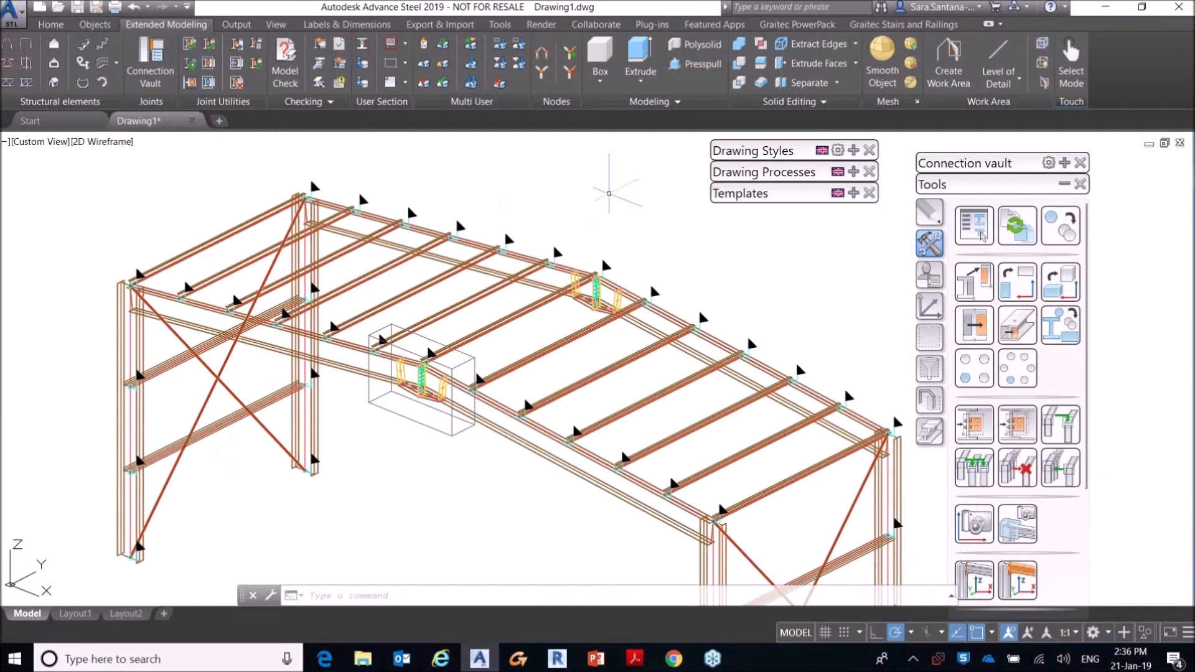
Step: Open the joint properties of the copied rear apex haunch to review its approval status, and close them
scroll(604, 297, up, 6)
click(651, 290)
scroll(641, 284, down, 6)
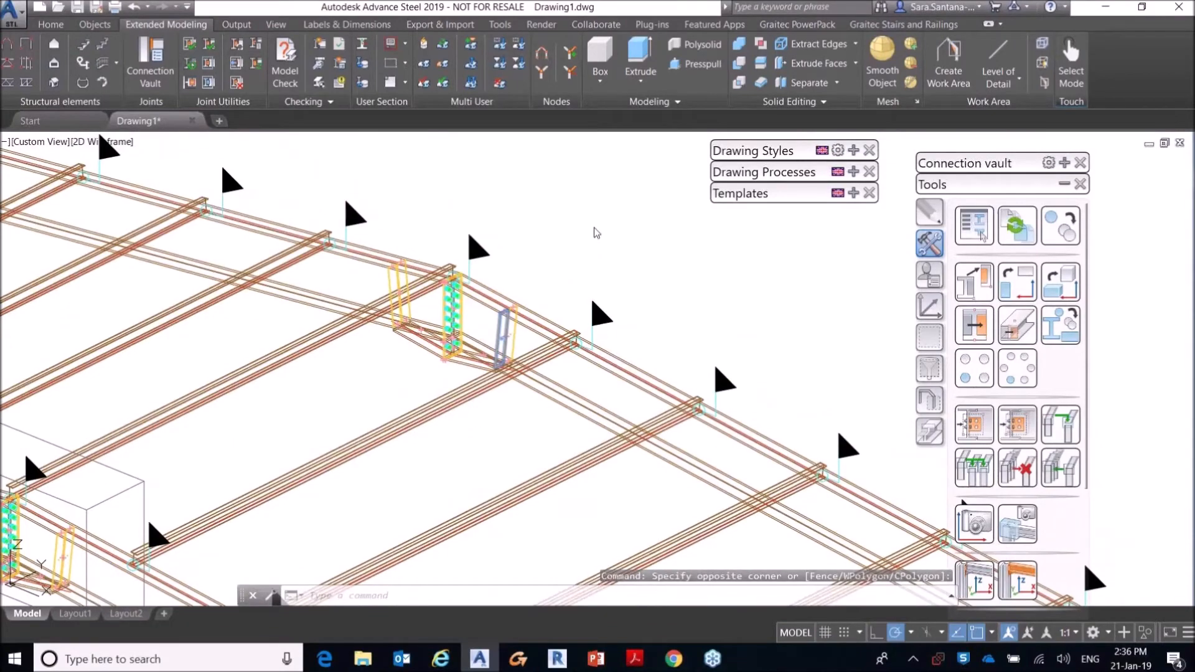
right_click(573, 234)
mouse_move(622, 212)
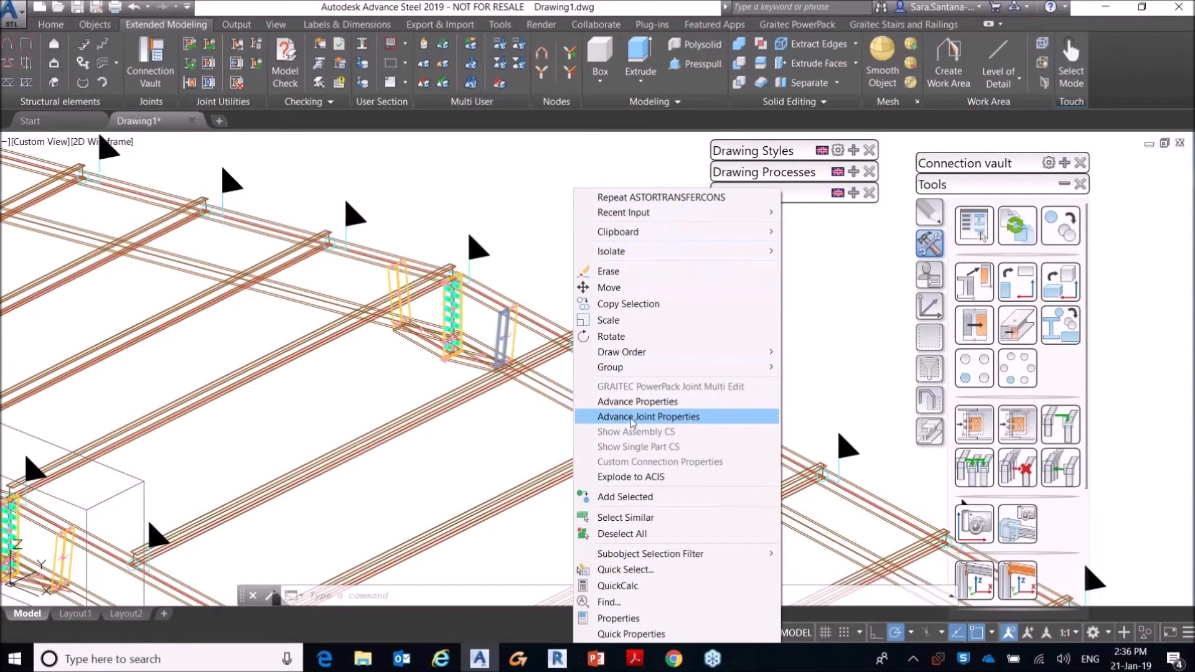
click(668, 422)
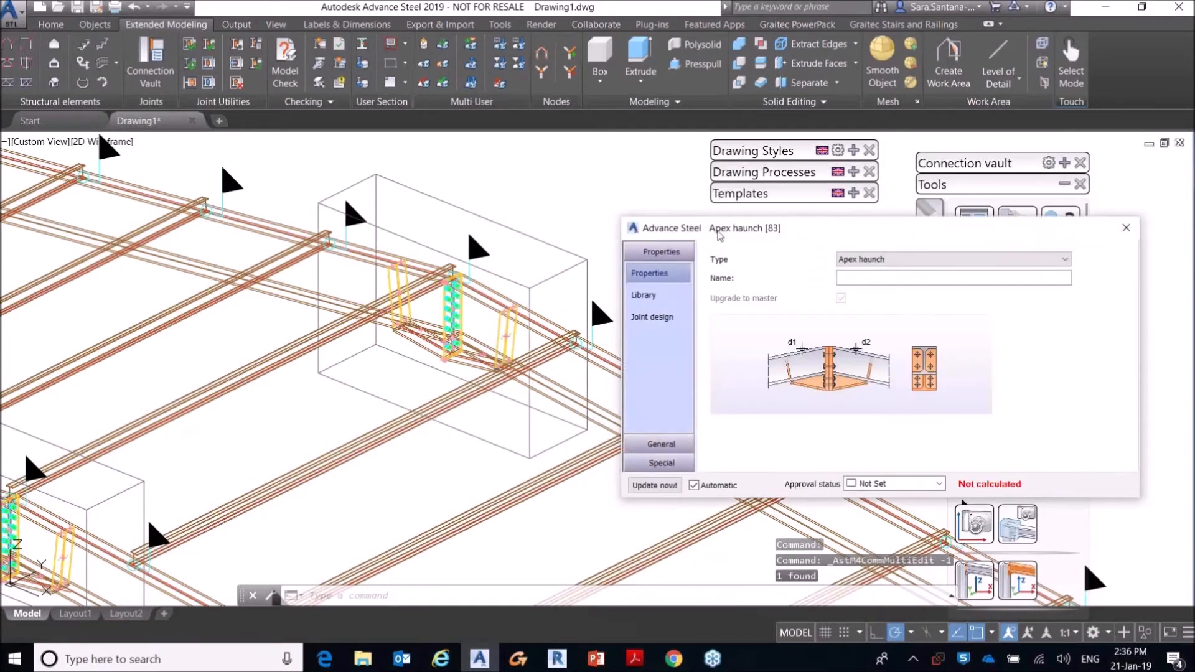
drag(711, 235, 696, 236)
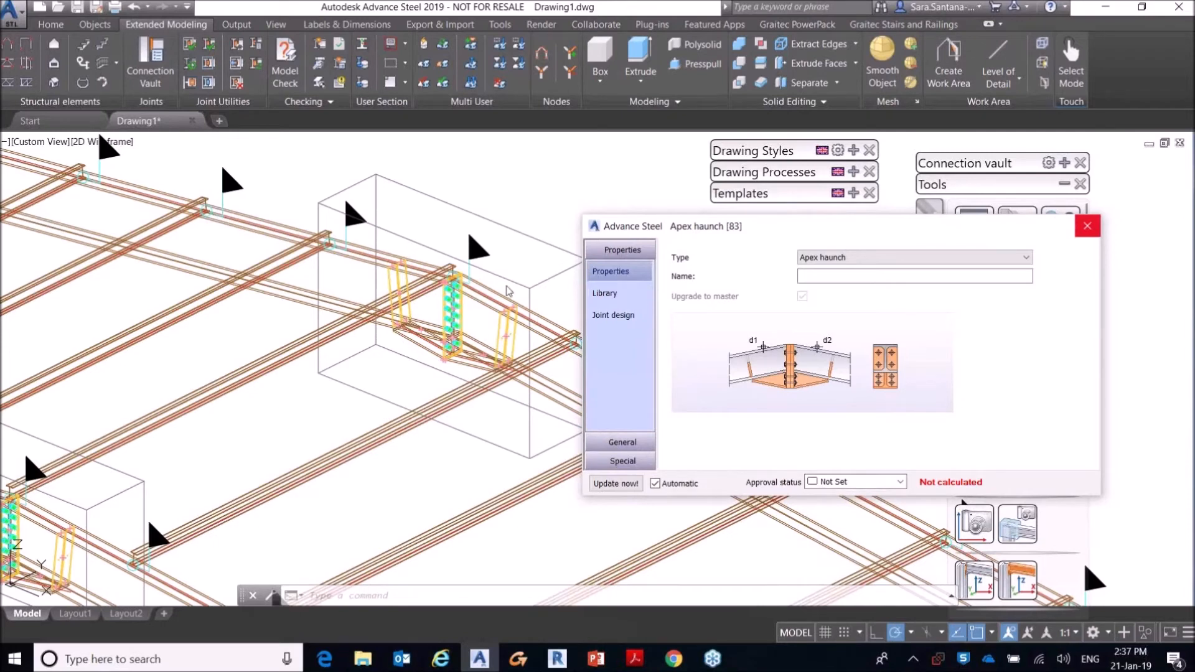
drag(1088, 229, 700, 234)
click(700, 233)
scroll(853, 342, down, 5)
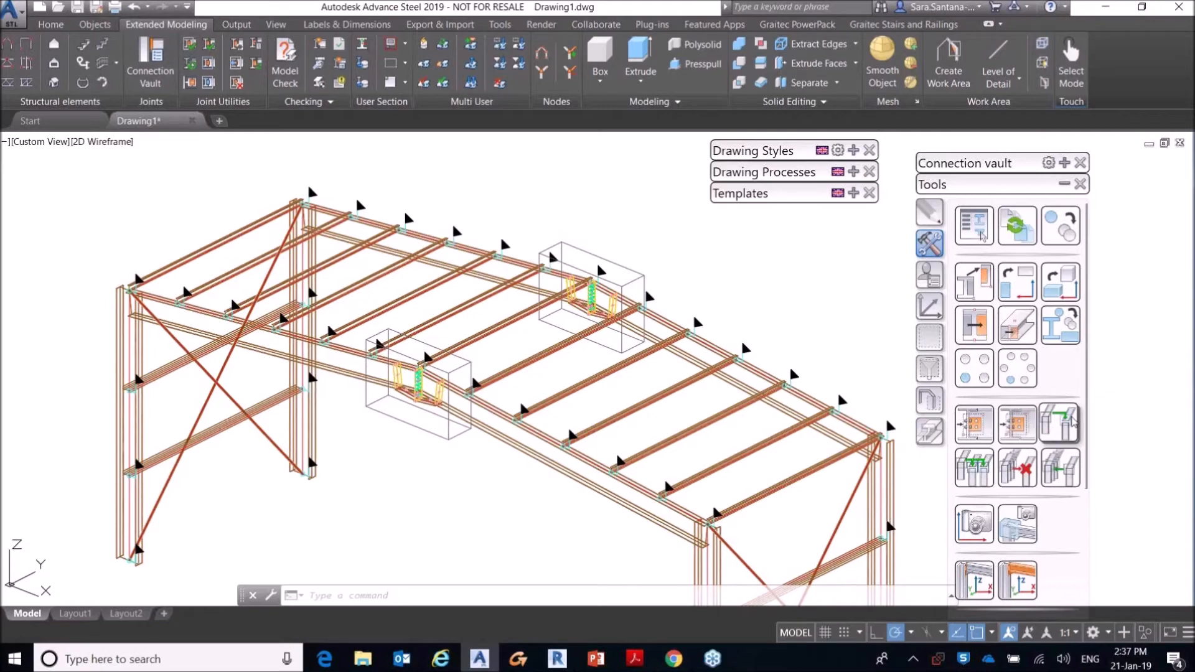
Step: Delete the copied apex haunch from the rear frame
scroll(632, 354, up, 4)
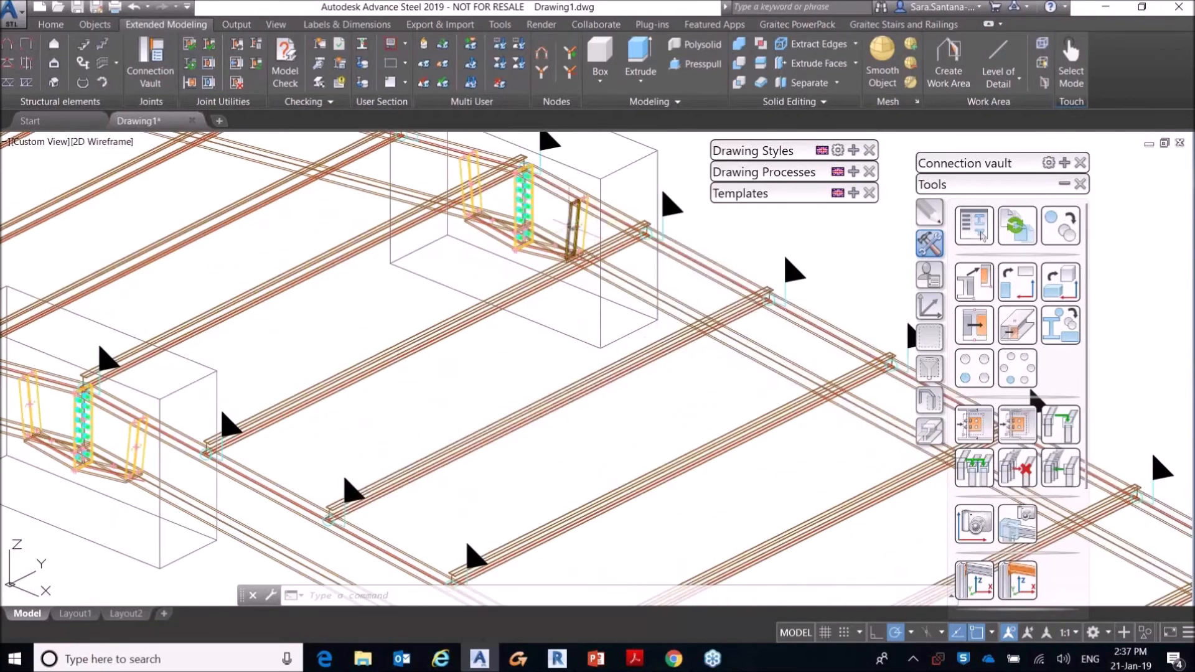
click(576, 226)
key(Delete)
scroll(574, 224, down, 6)
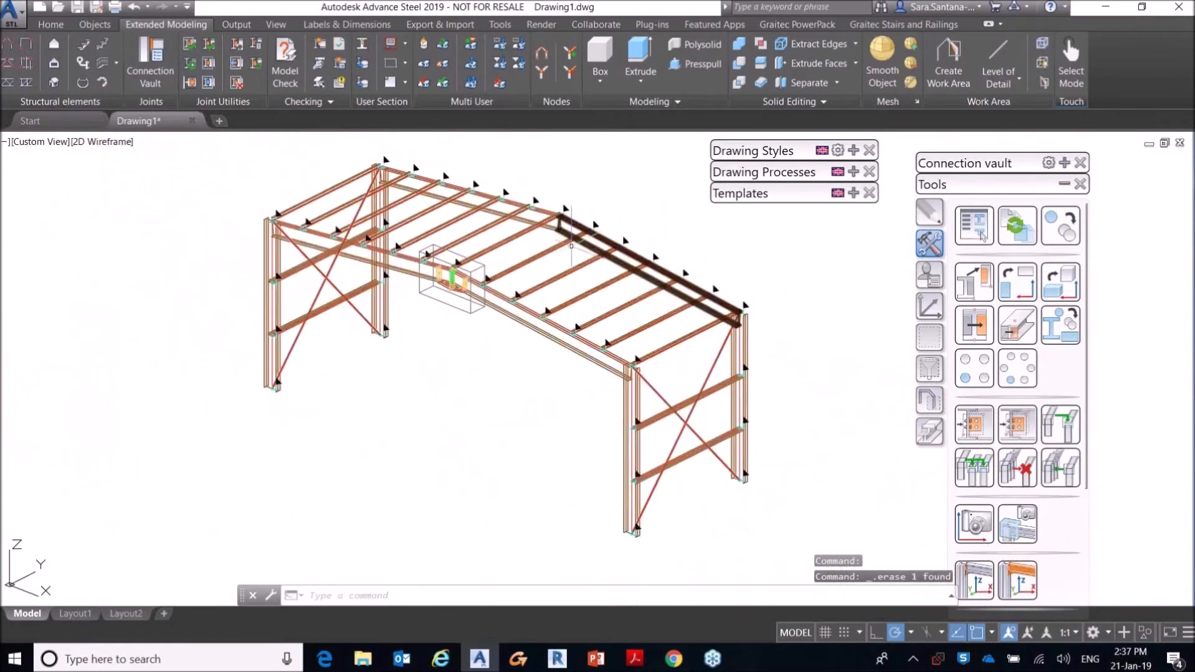
Step: Create the rear frame's apex haunch in a joint group with the front haunch, using the two rear rafters
middle_drag(573, 224, 524, 263)
scroll(443, 307, up, 5)
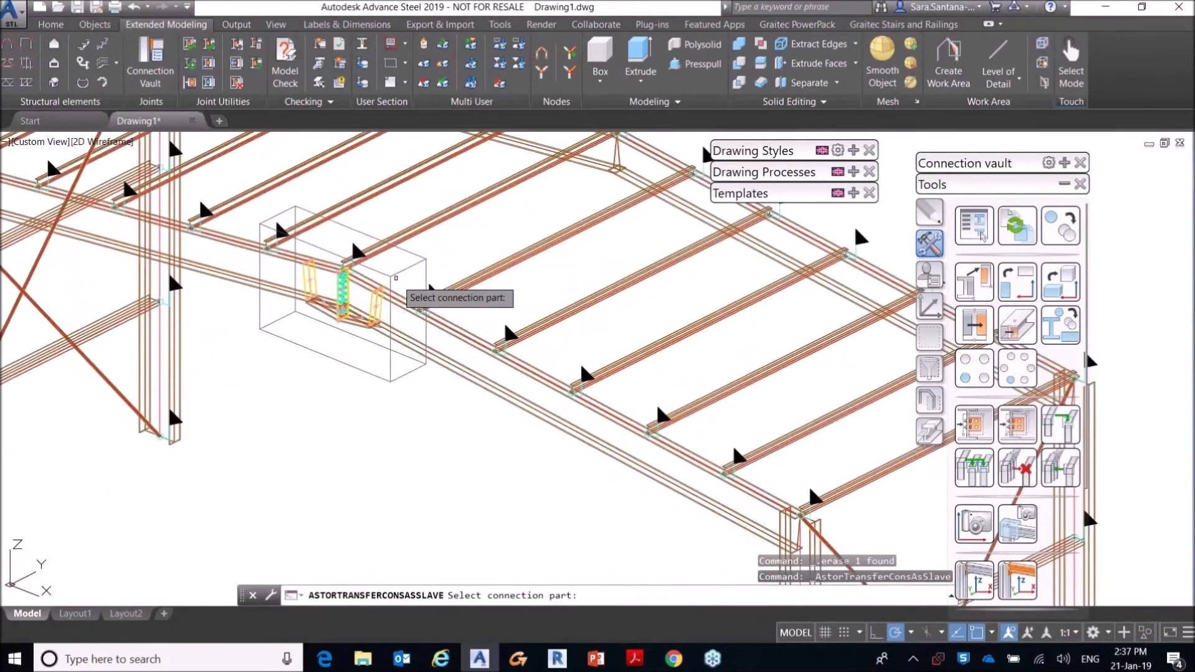
click(348, 227)
middle_drag(588, 215, 539, 303)
right_click(638, 219)
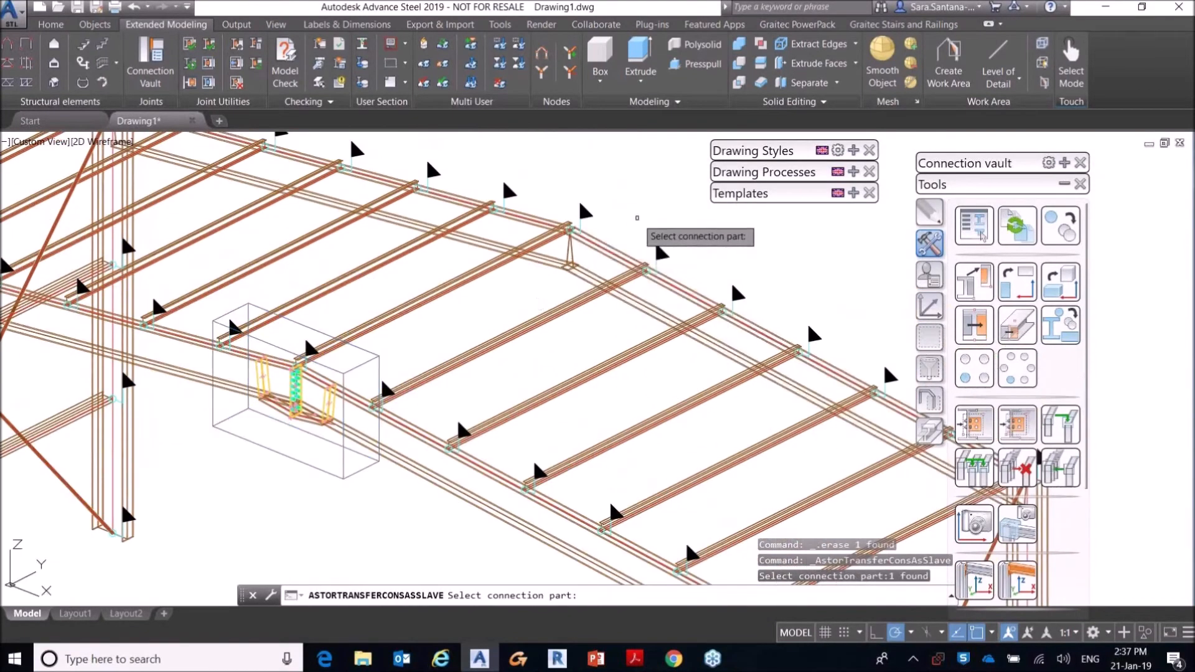
click(547, 262)
right_click(664, 213)
click(610, 247)
right_click(627, 232)
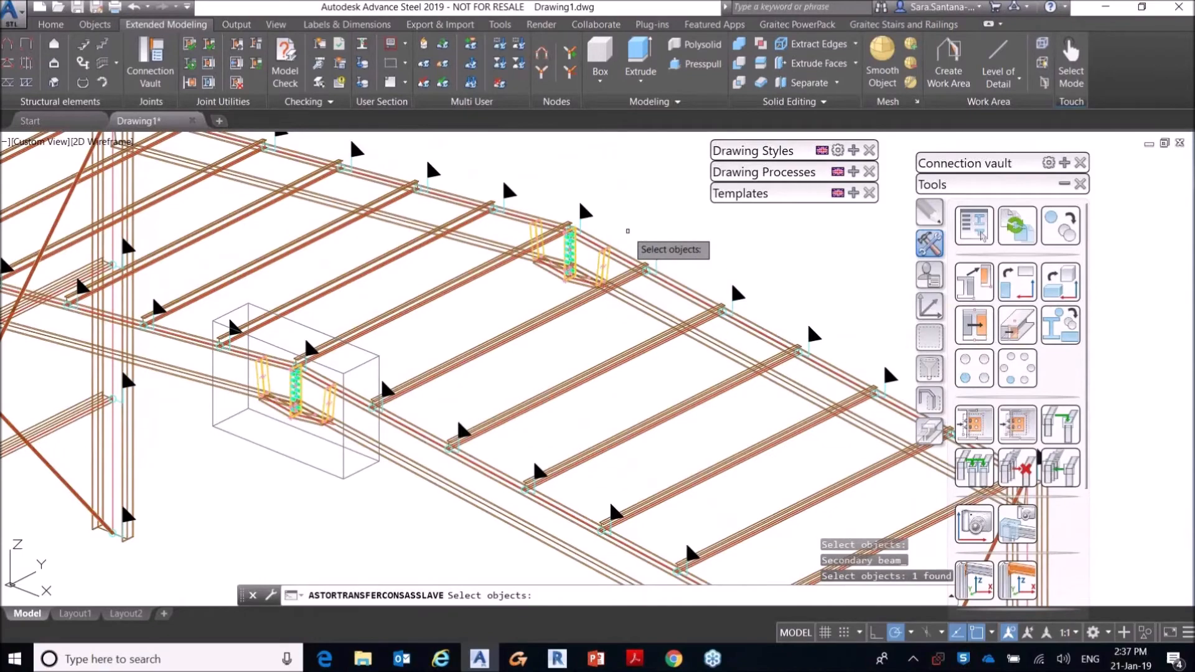
right_click(626, 232)
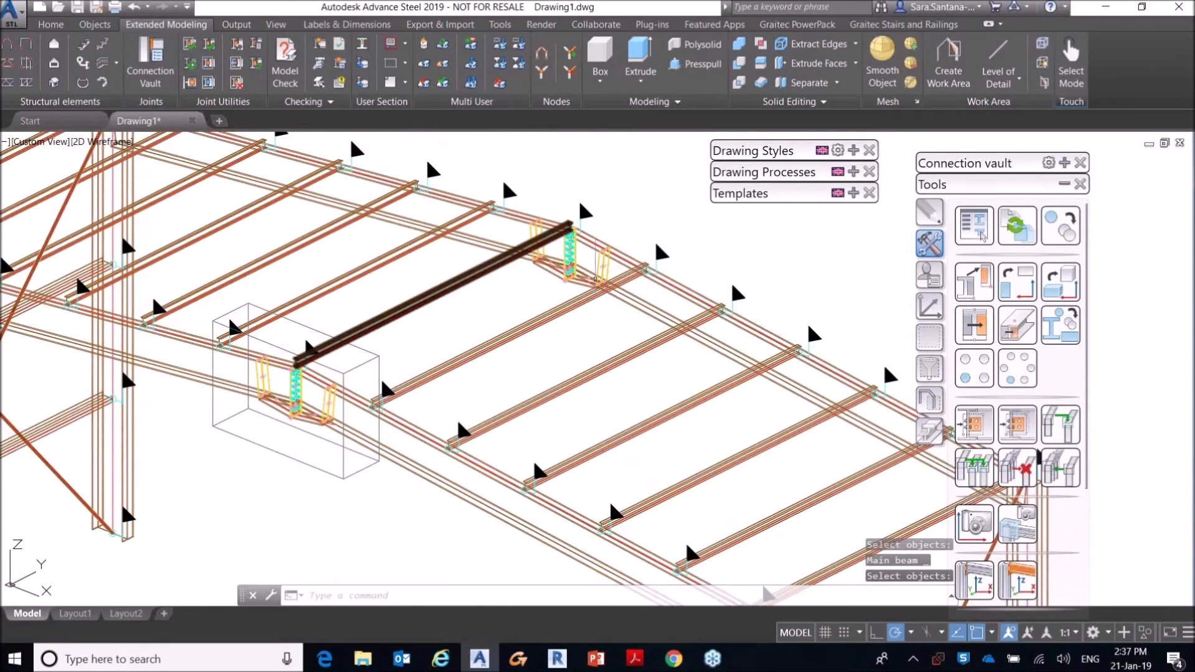
Step: Open the joint properties of the grouped rear apex haunch to review its inherited approval status, and close them
scroll(603, 236, up, 2)
right_click(609, 252)
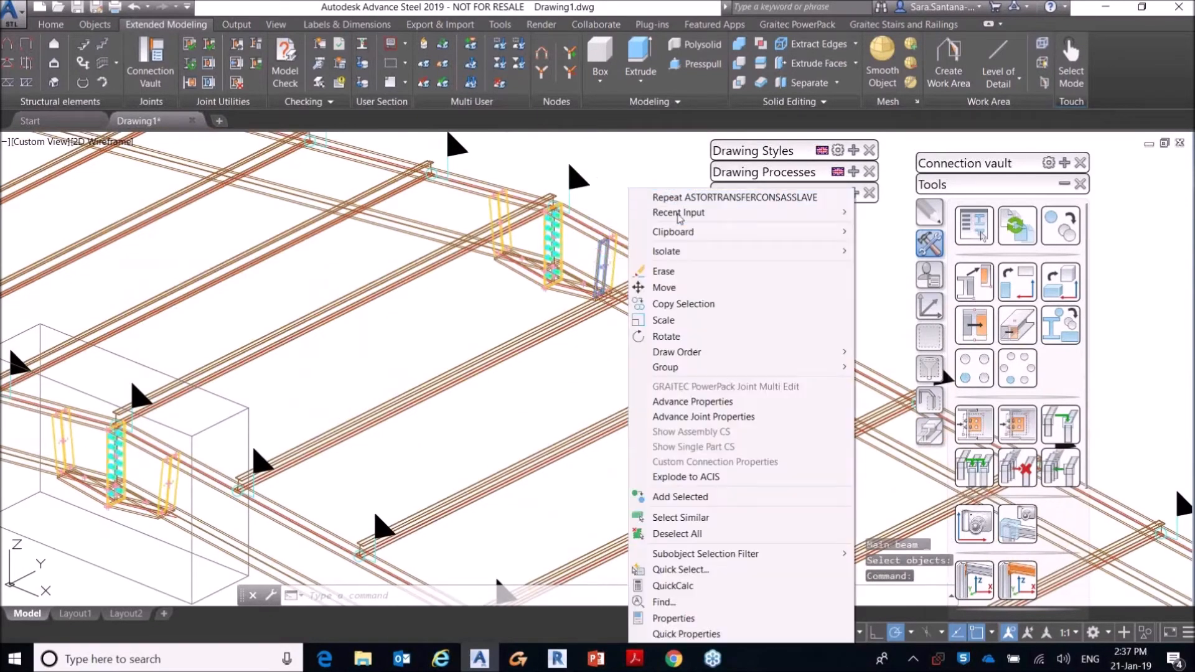
click(685, 414)
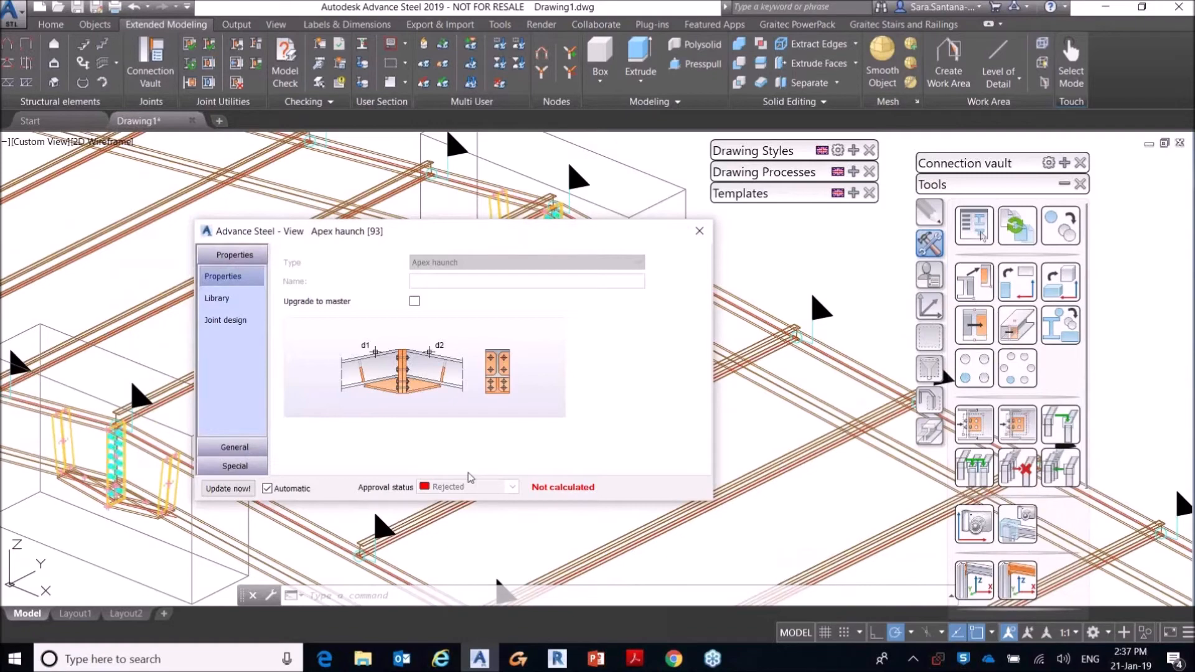
click(700, 231)
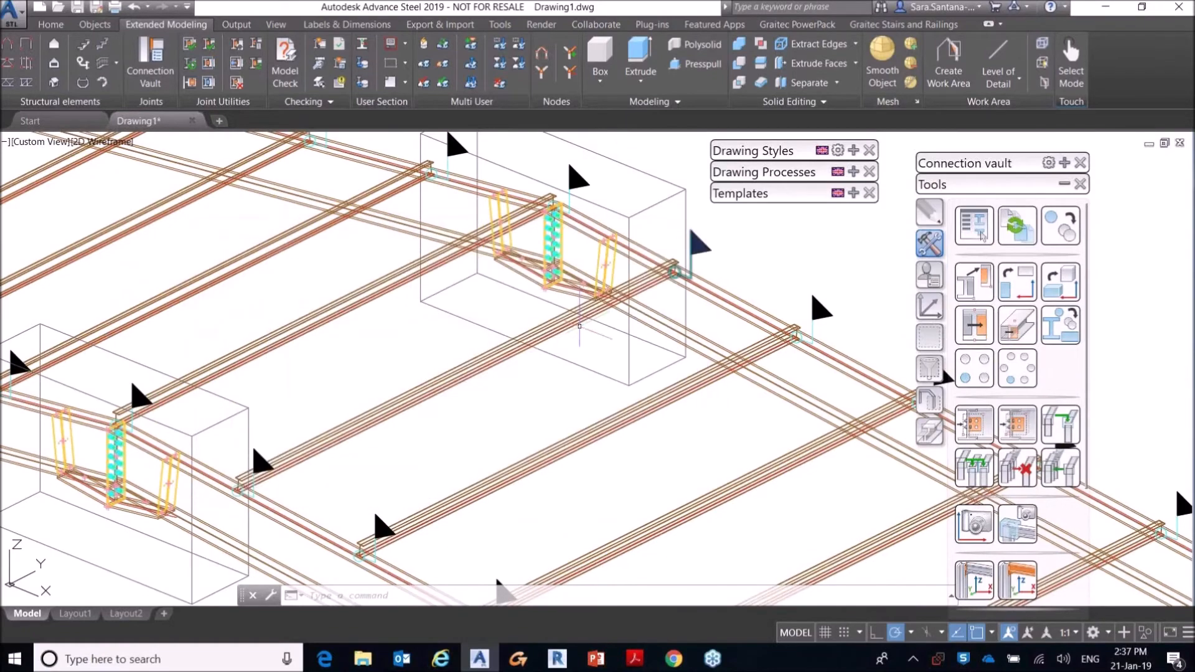
Step: Create an eaves haunch to flange joint between the front frame's near-end column and its rafter
scroll(776, 305, down, 3)
click(1064, 184)
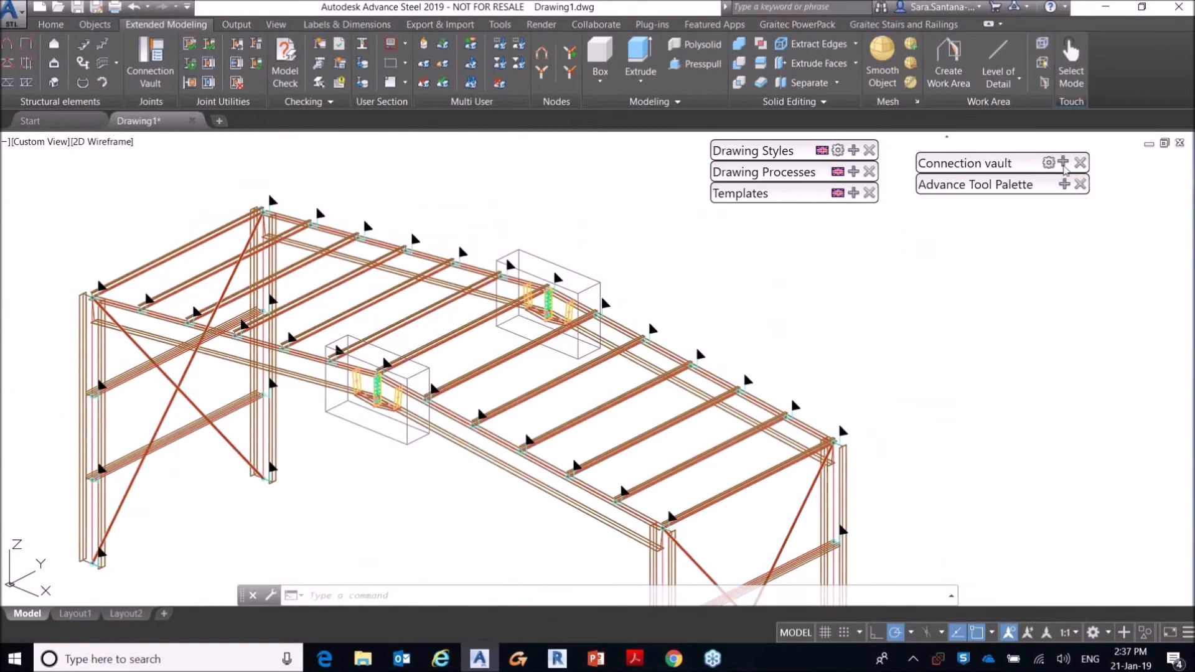
click(1065, 163)
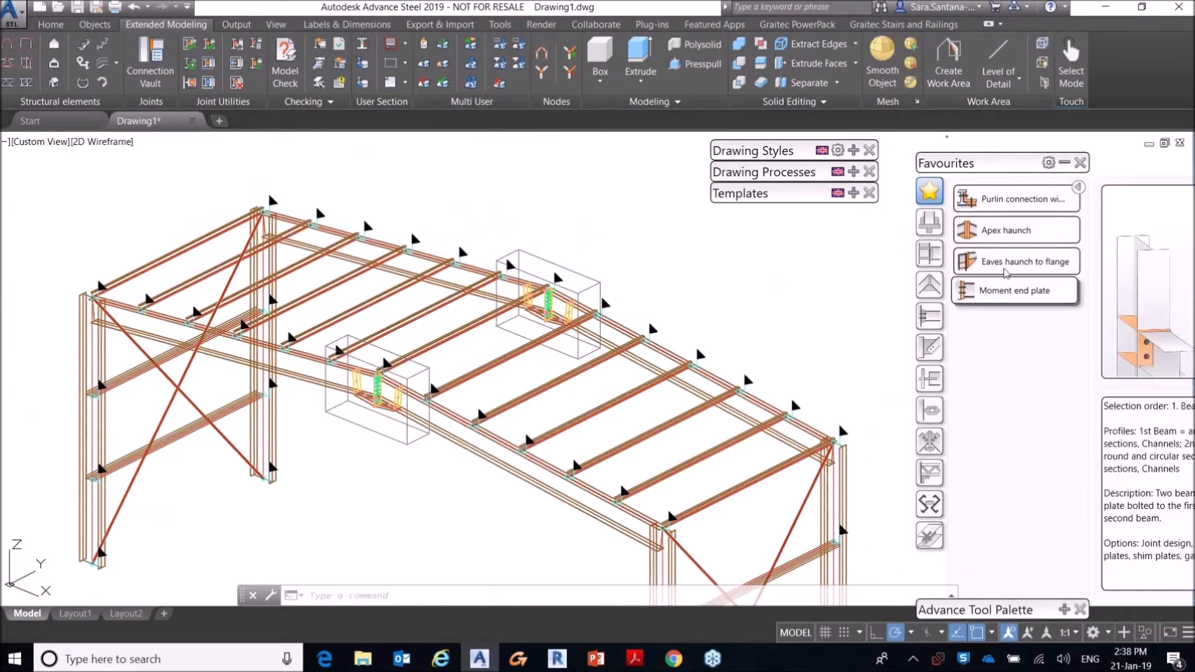
mouse_move(993, 271)
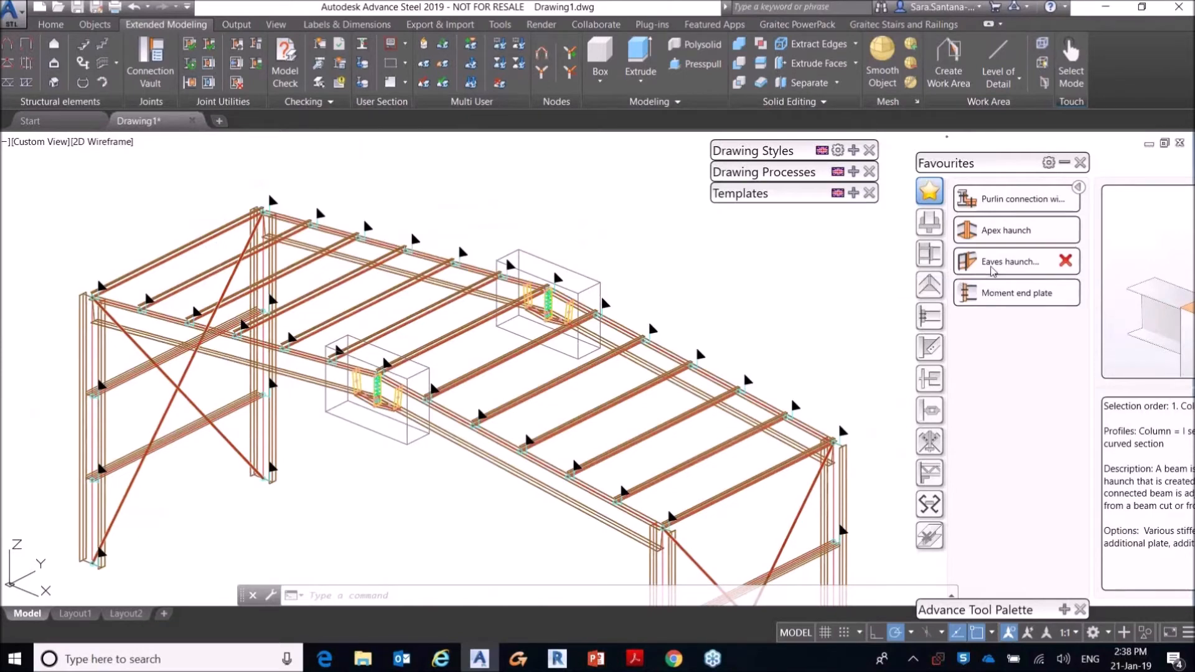
click(993, 268)
click(99, 358)
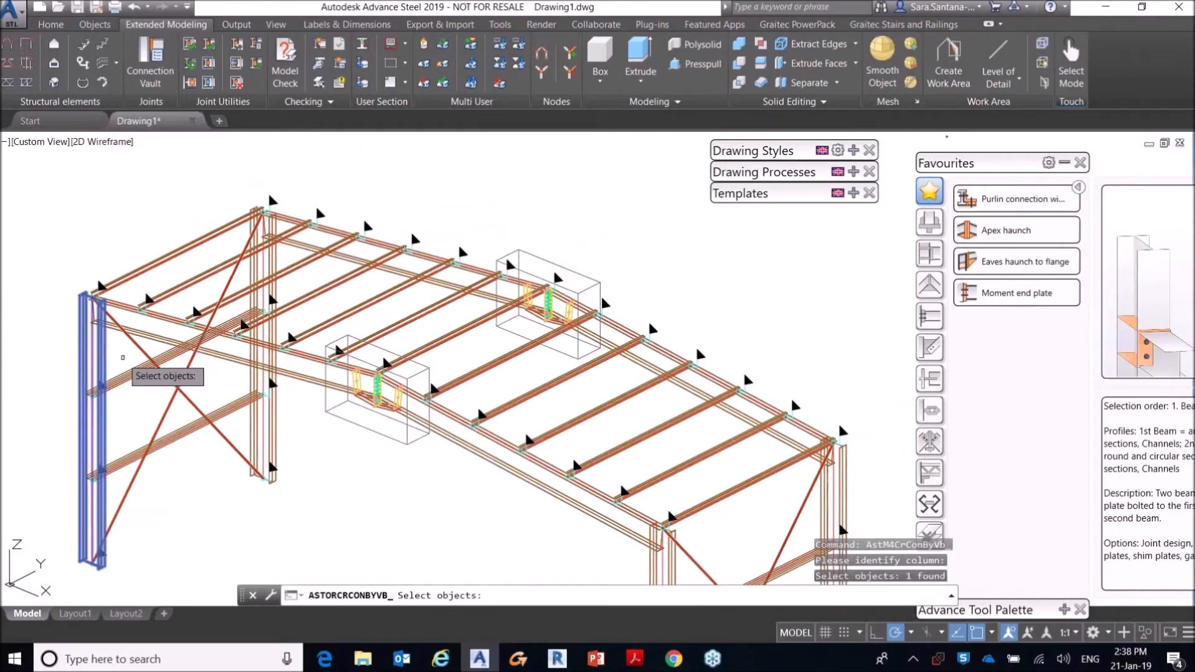
click(146, 336)
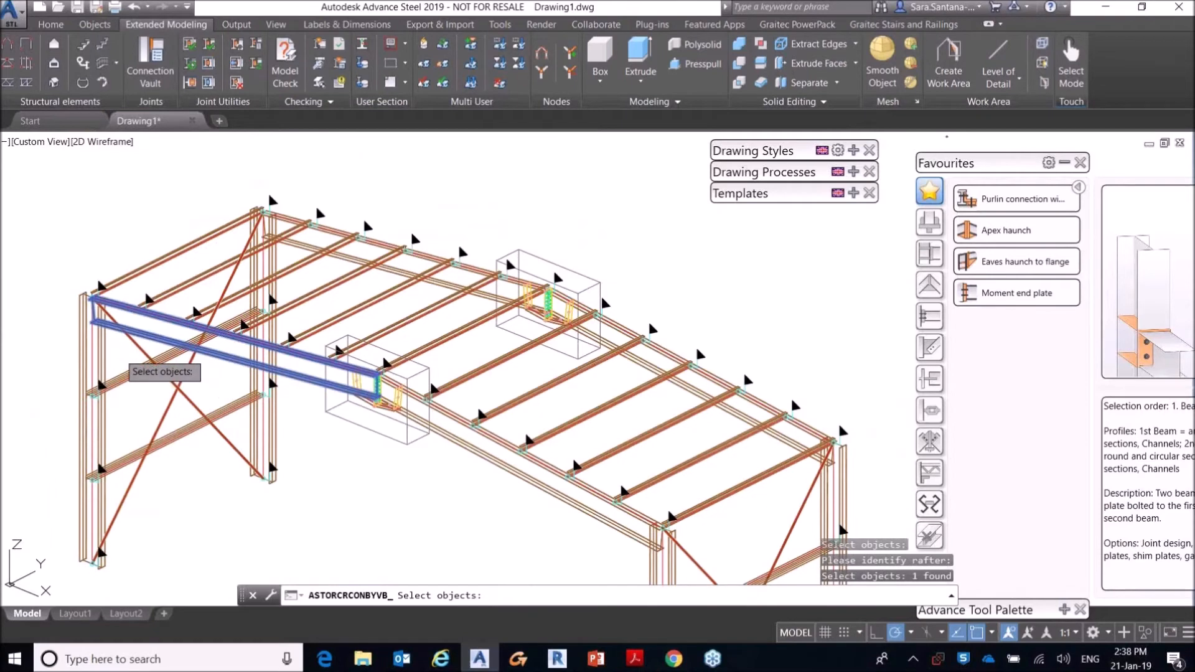
key(Return)
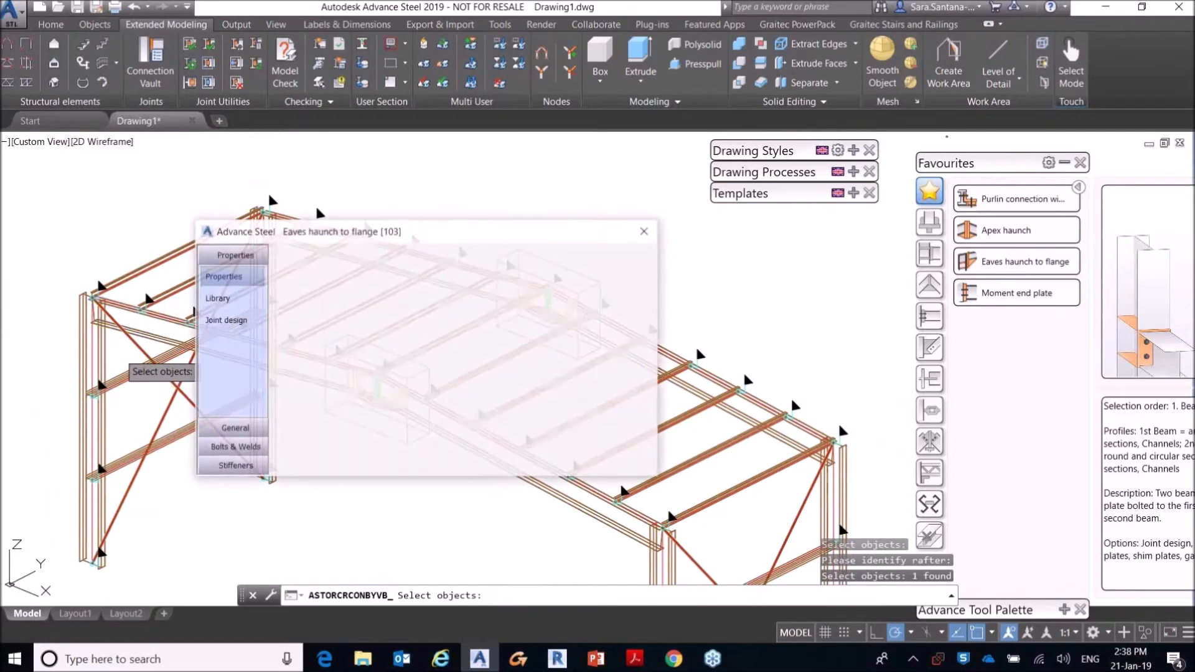
middle_drag(146, 336, 167, 358)
click(699, 230)
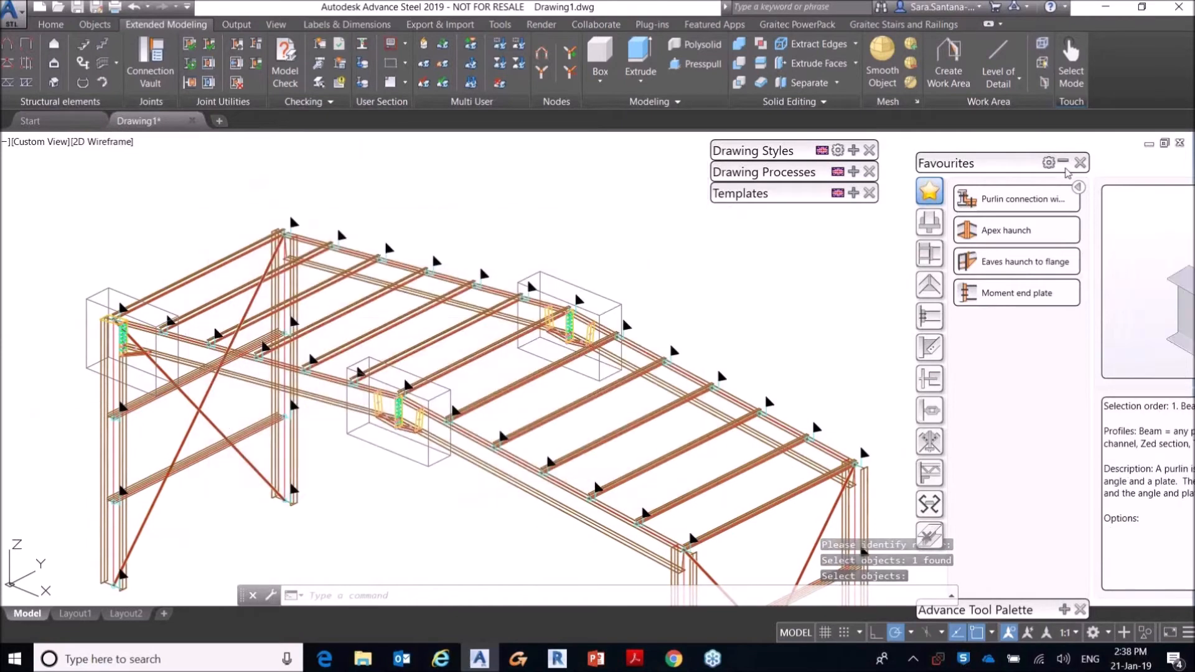
click(1064, 163)
click(1064, 185)
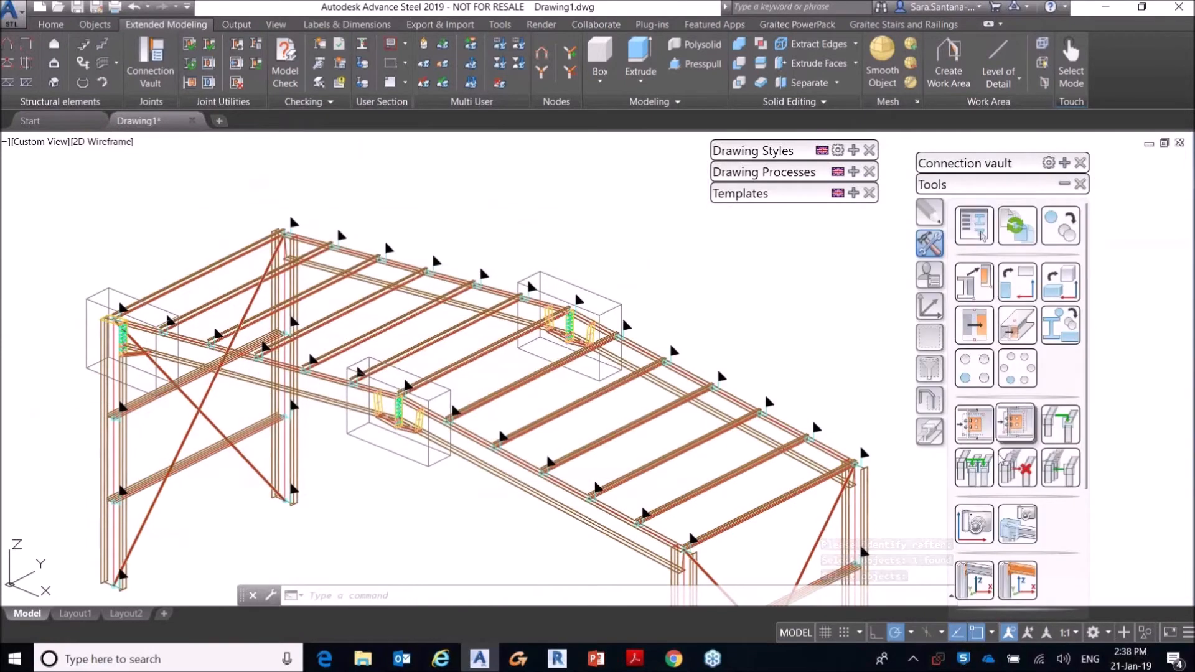
click(968, 470)
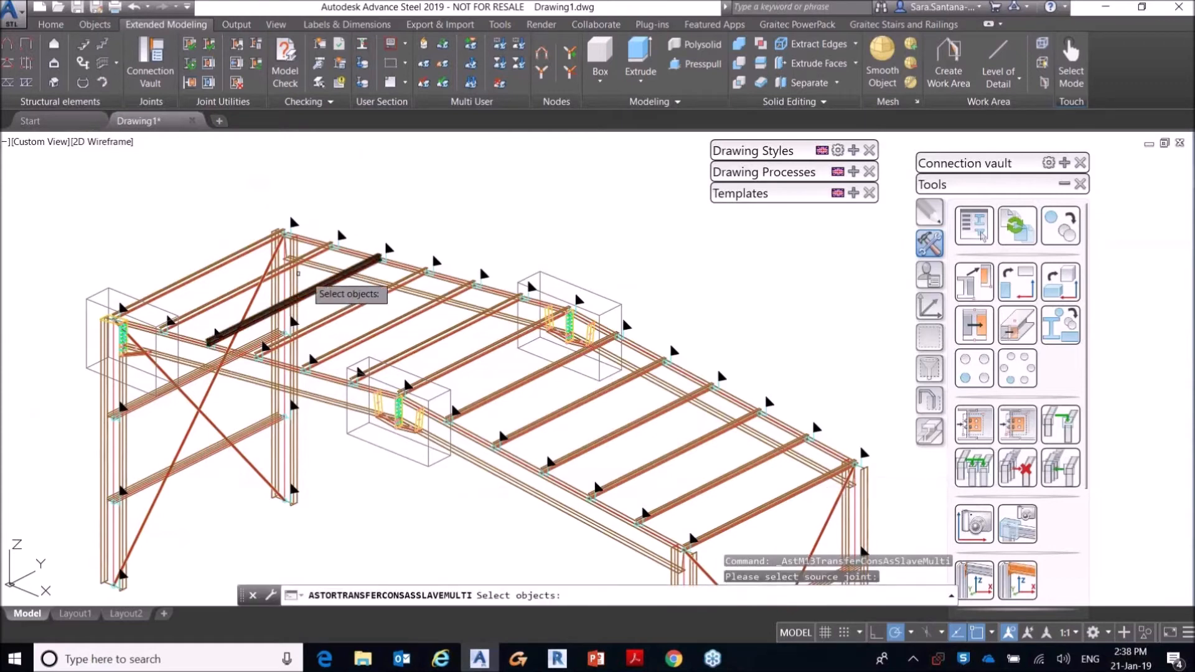
click(289, 280)
scroll(288, 281, down, 2)
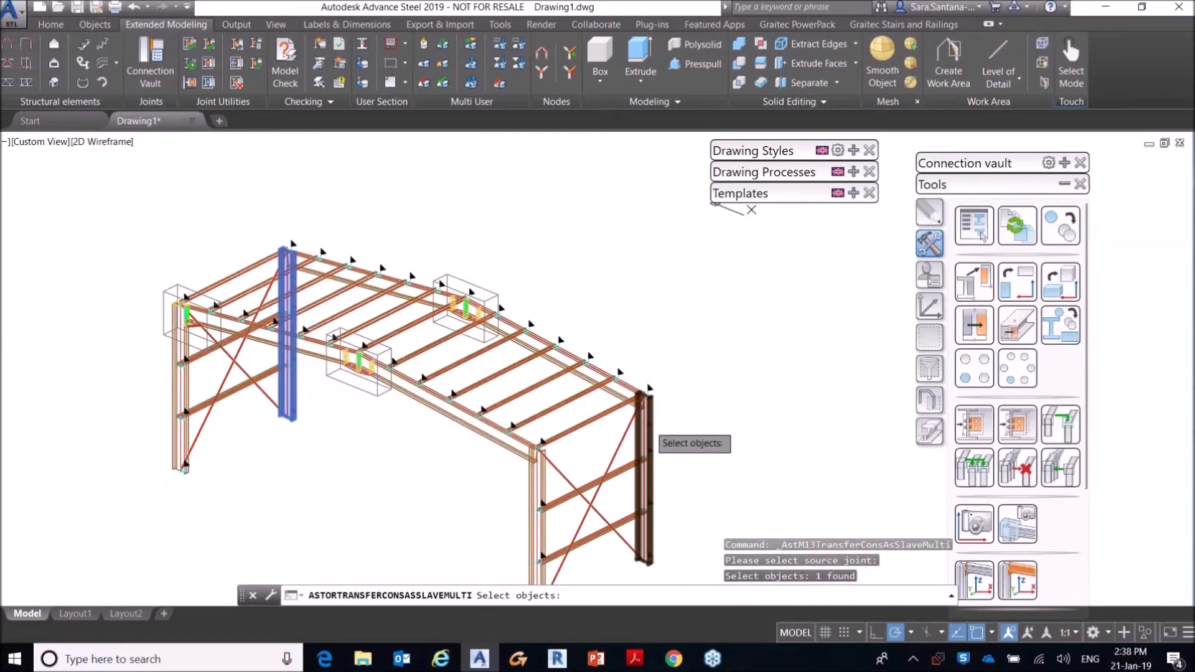
click(642, 418)
click(540, 480)
key(Return)
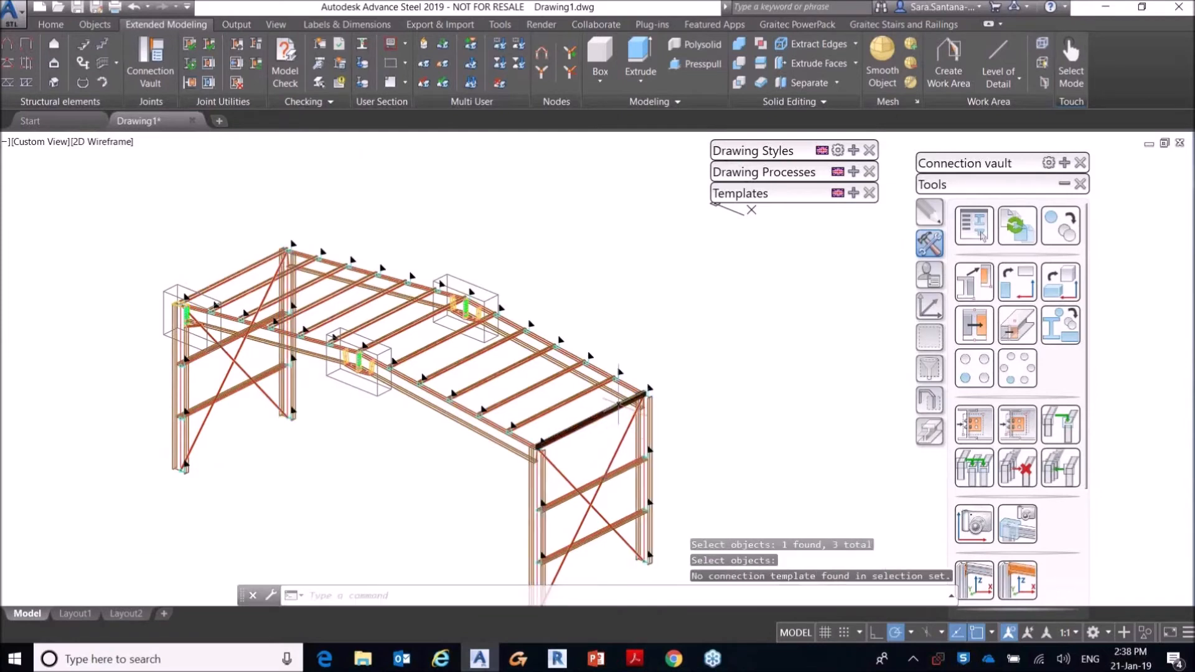
Step: Create the eaves haunches at the three remaining corners in one joint group with the first eaves haunch, using their columns and rafters
click(974, 468)
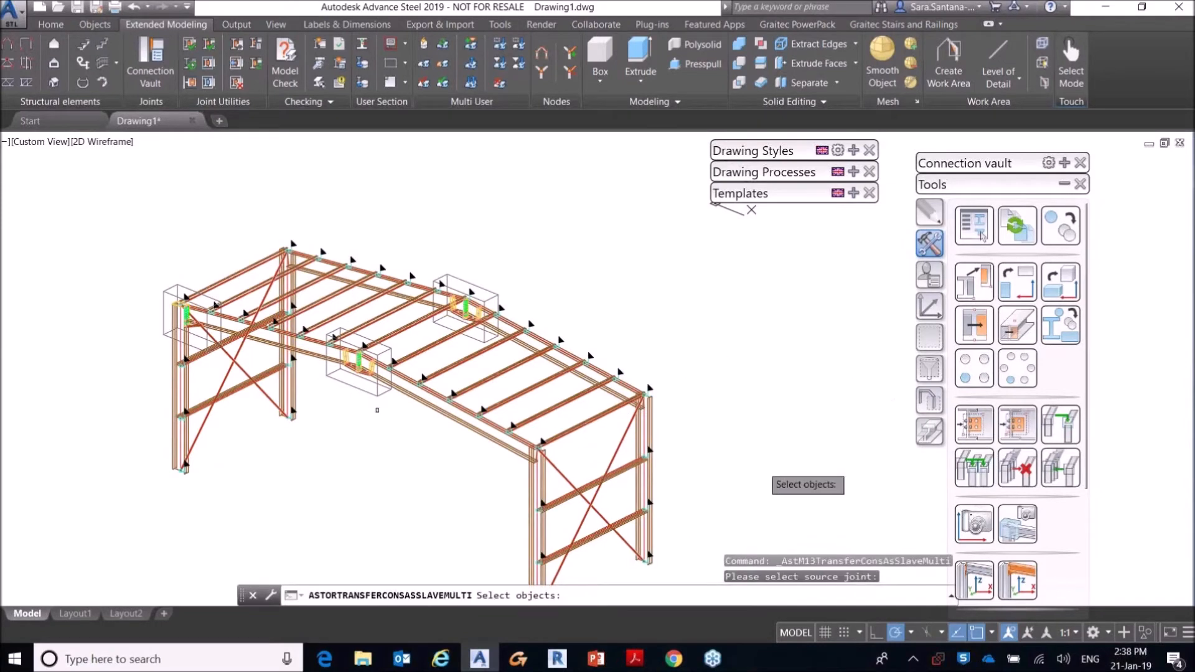
scroll(227, 341, up, 2)
click(132, 259)
key(Return)
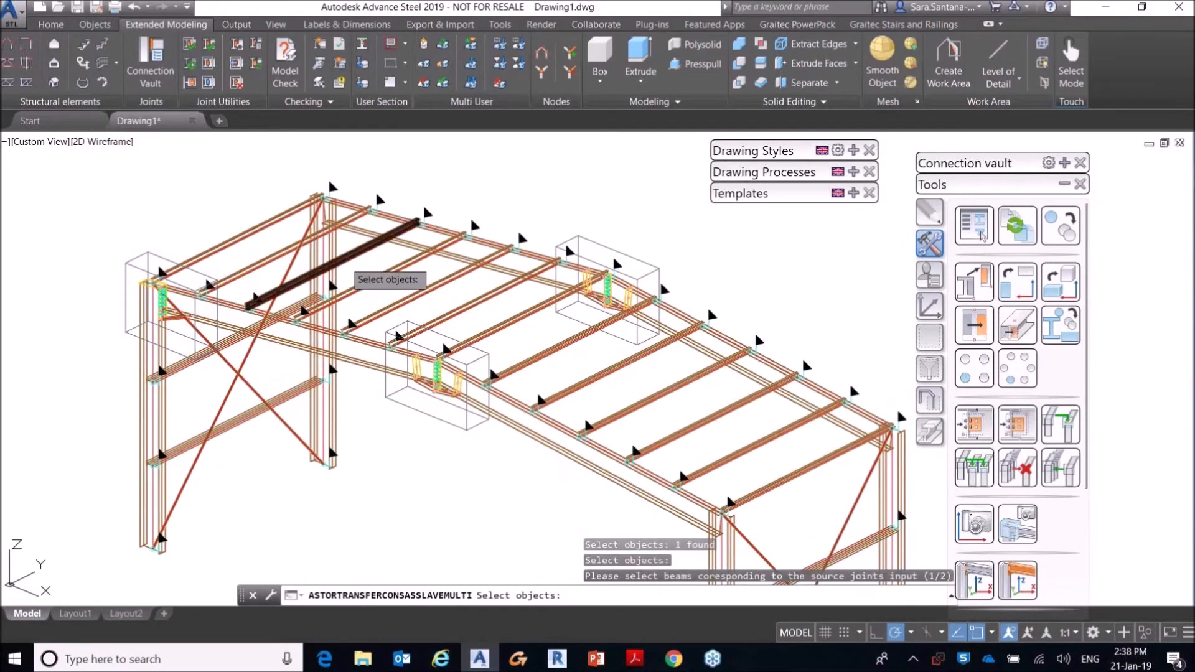
click(331, 245)
scroll(374, 255, down, 2)
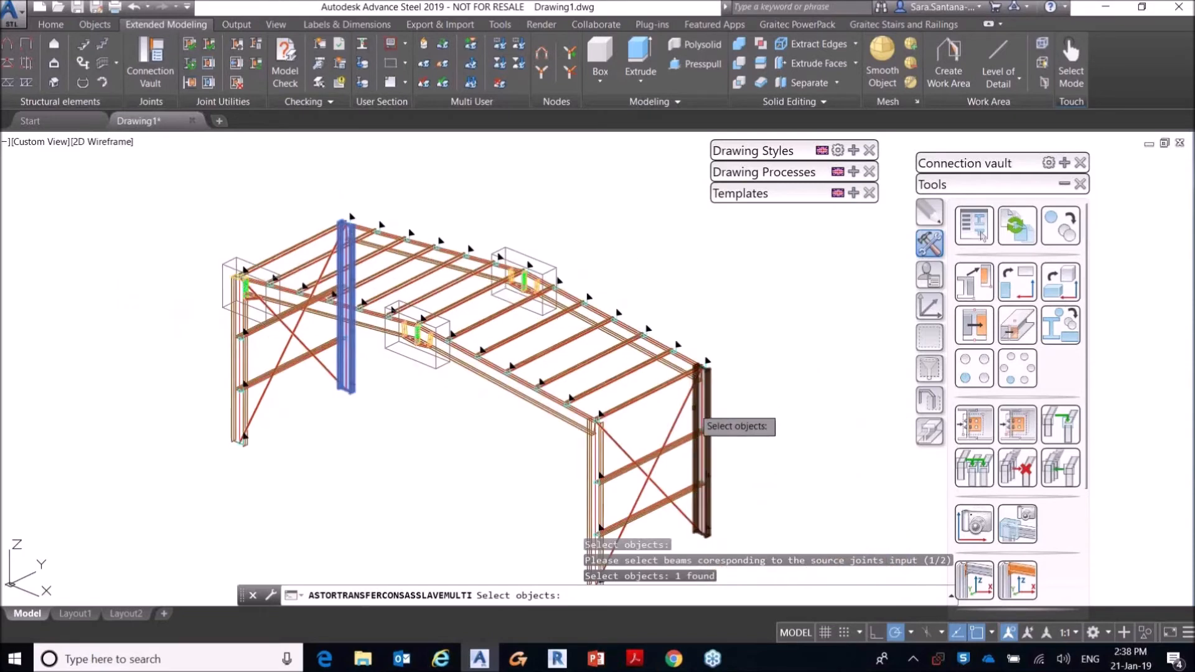
click(700, 430)
key(Return)
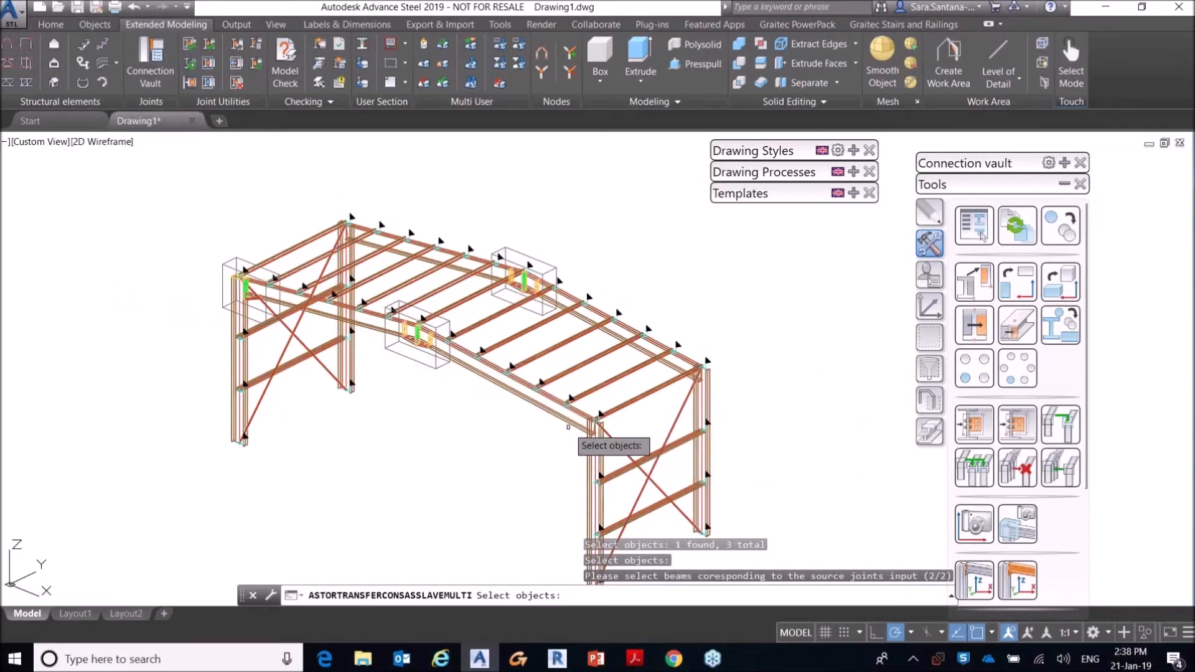
click(570, 415)
click(670, 365)
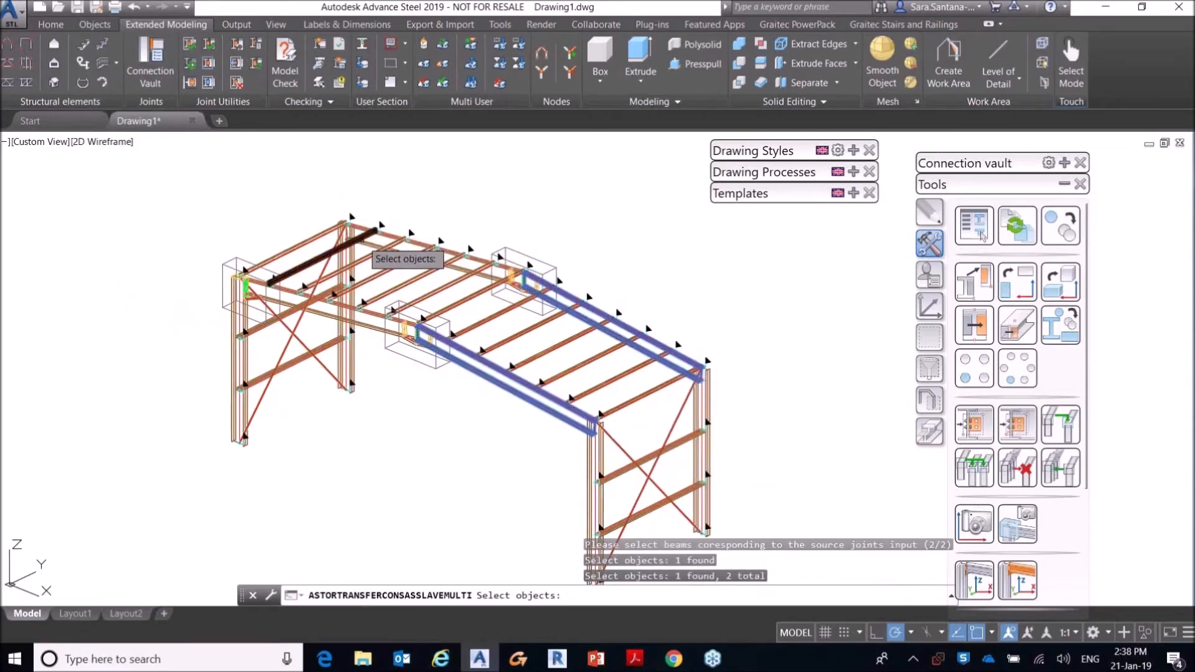
click(368, 242)
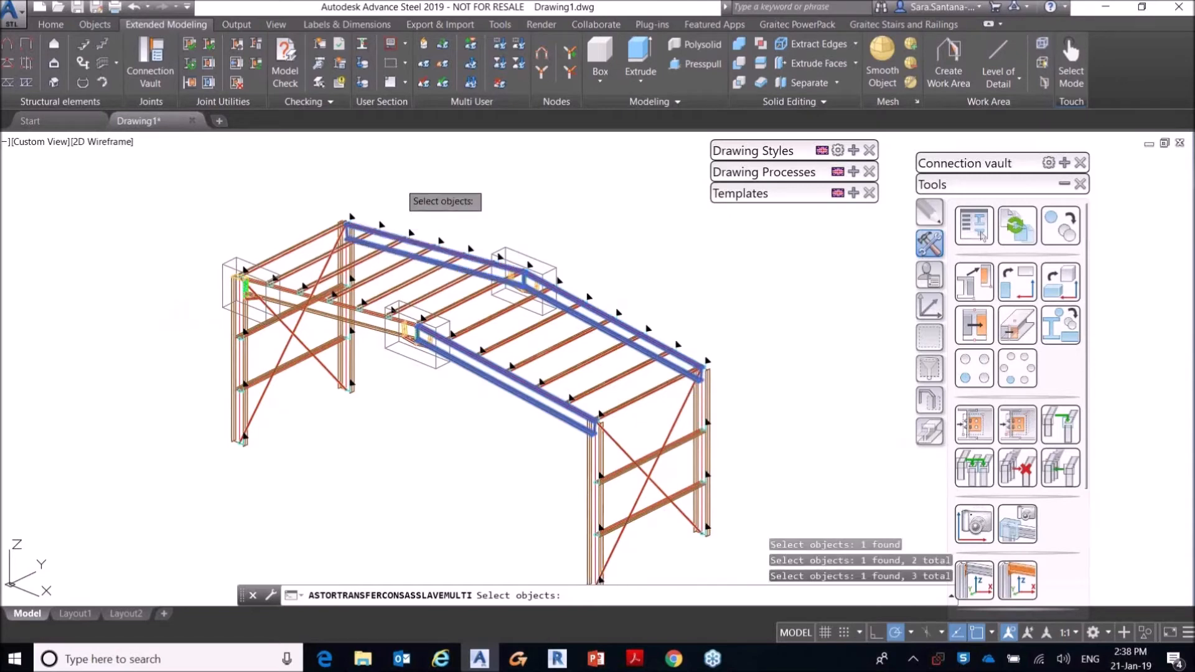
right_click(400, 183)
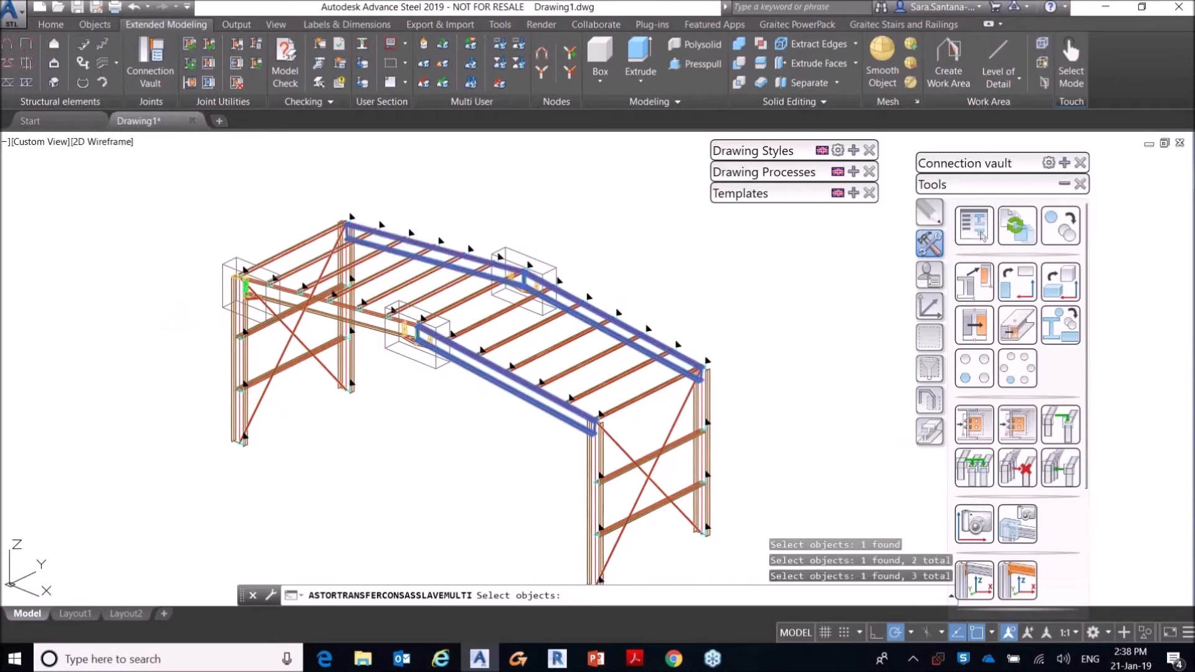
right_click(596, 463)
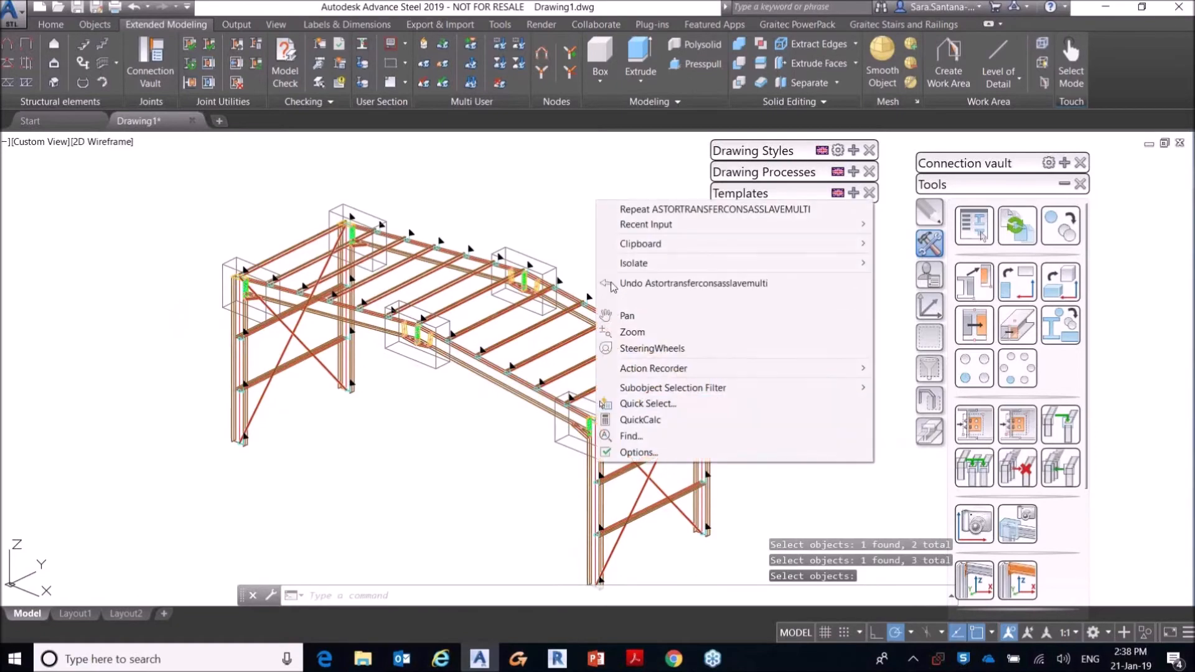
click(534, 200)
click(533, 195)
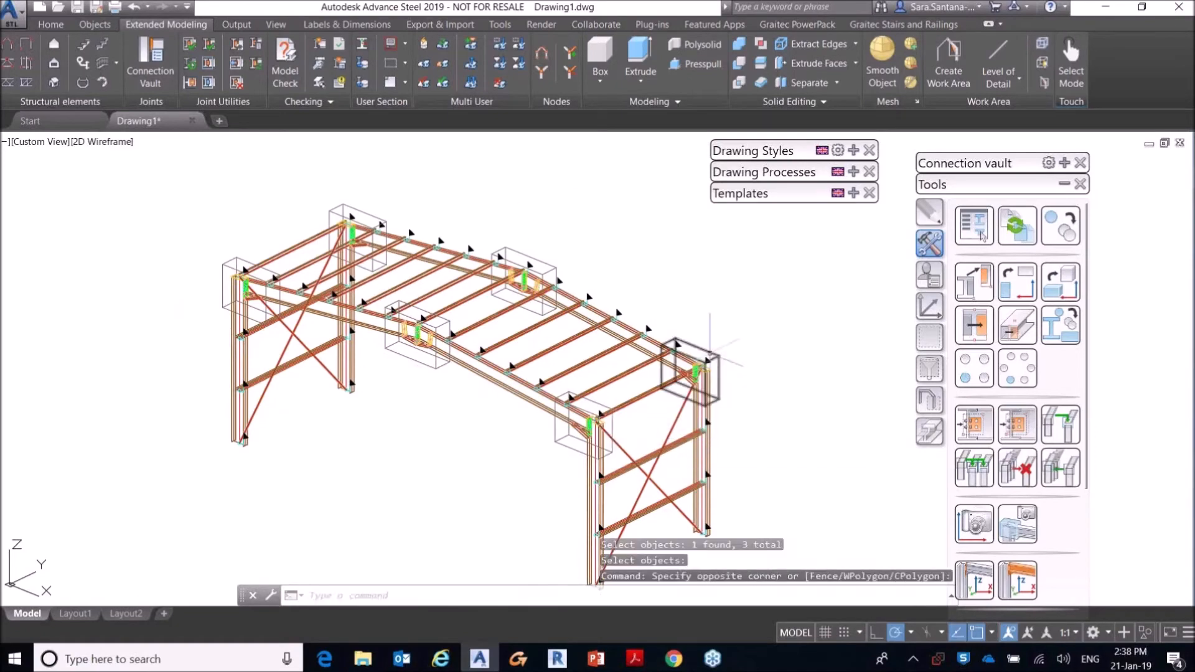
Step: Set the first eaves haunch's depth from the rafter bottom to 400 mm and close the joint properties
middle_drag(632, 405, 620, 444)
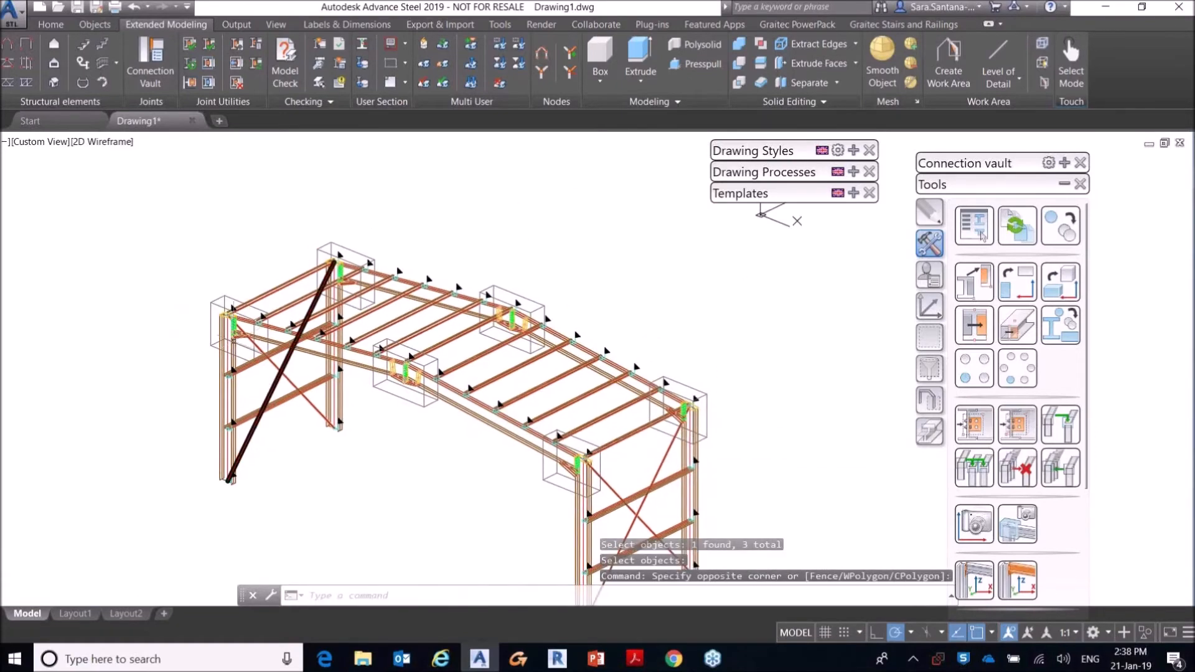
scroll(285, 323, up, 4)
double_click(200, 283)
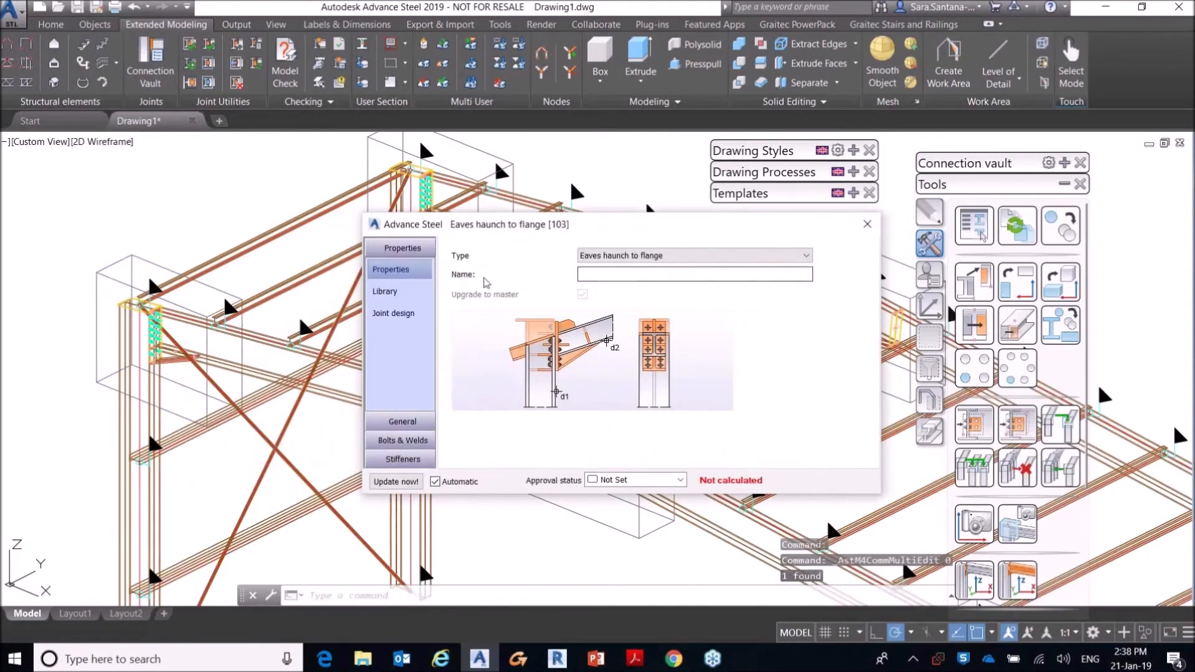
double_click(624, 285)
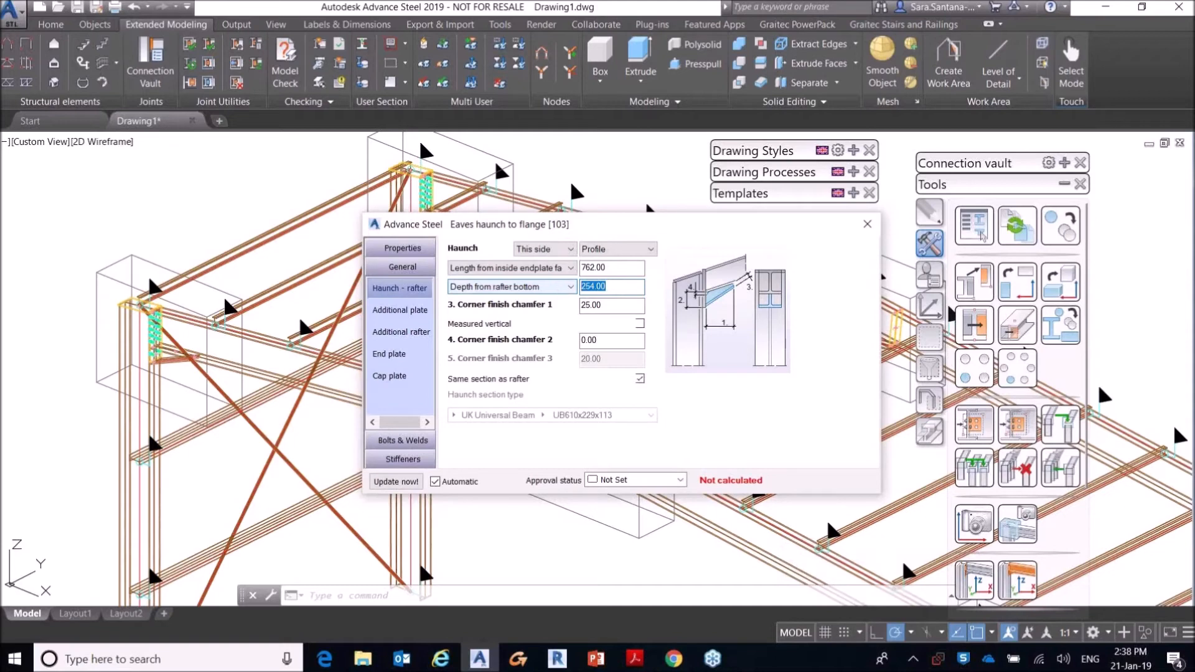
text(400)
key(Return)
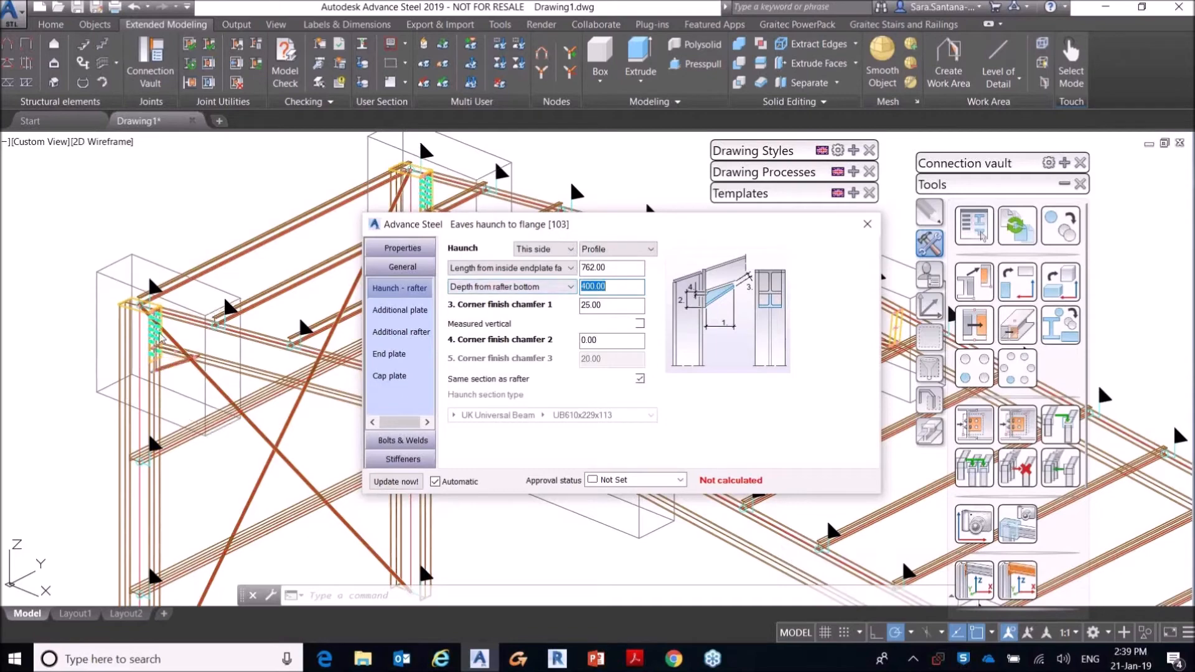
drag(597, 228, 632, 329)
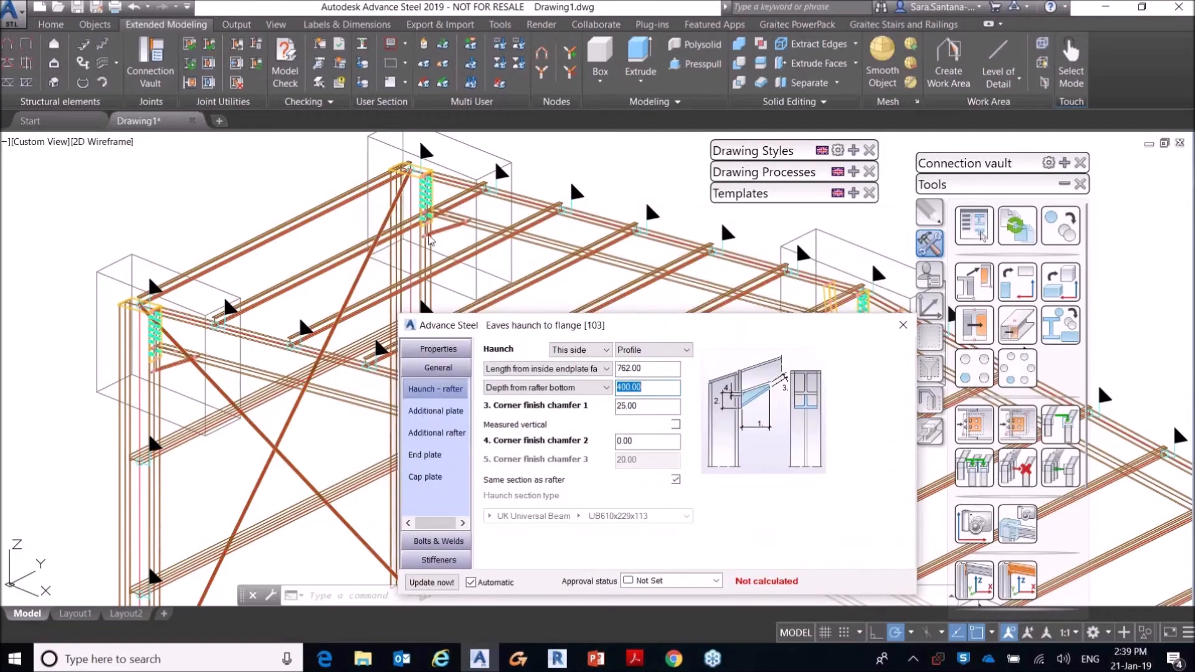
click(903, 328)
Step: Run a clash check on the entire model, inspect clash 33 between a UB610x229x113 column and a UKB203x102x23 member, and close the results
scroll(413, 291, down, 5)
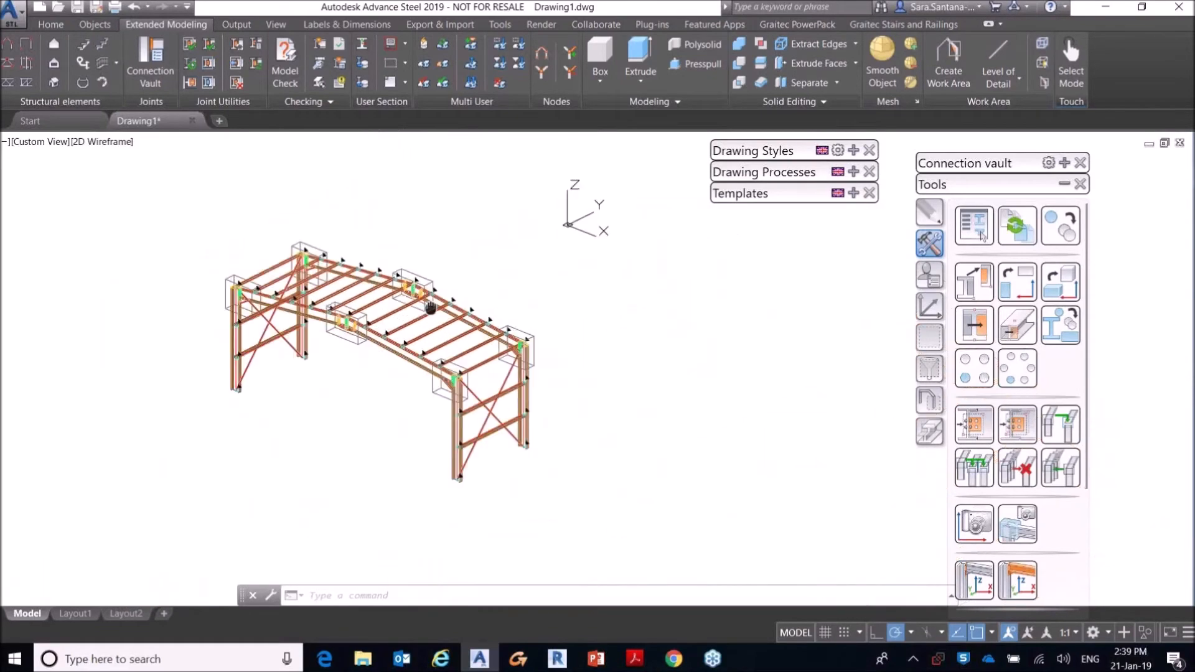
scroll(497, 376, up, 4)
middle_drag(364, 403, 503, 410)
scroll(504, 408, down, 2)
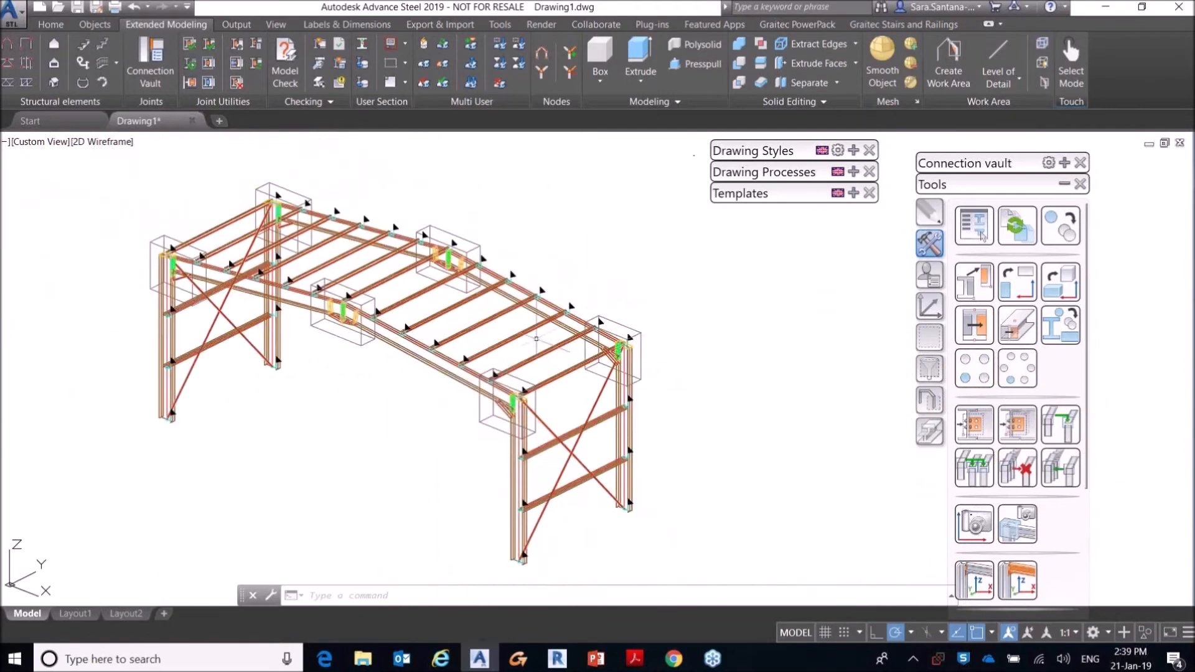
click(321, 49)
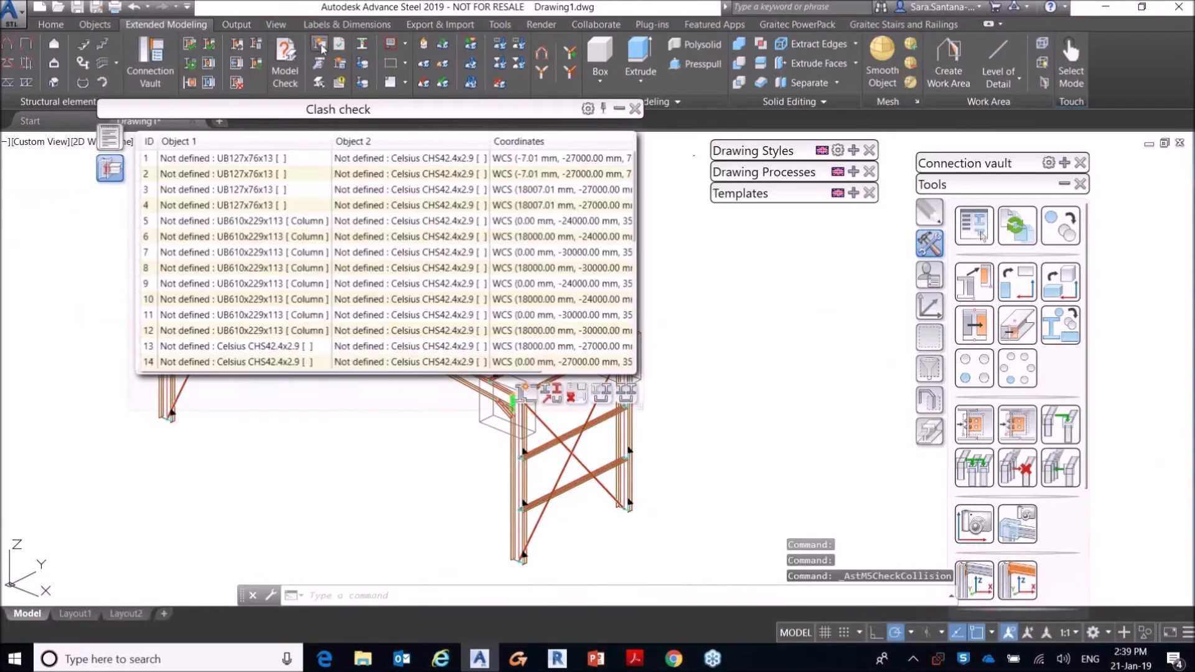
drag(437, 116, 753, 107)
scroll(576, 288, down, 7)
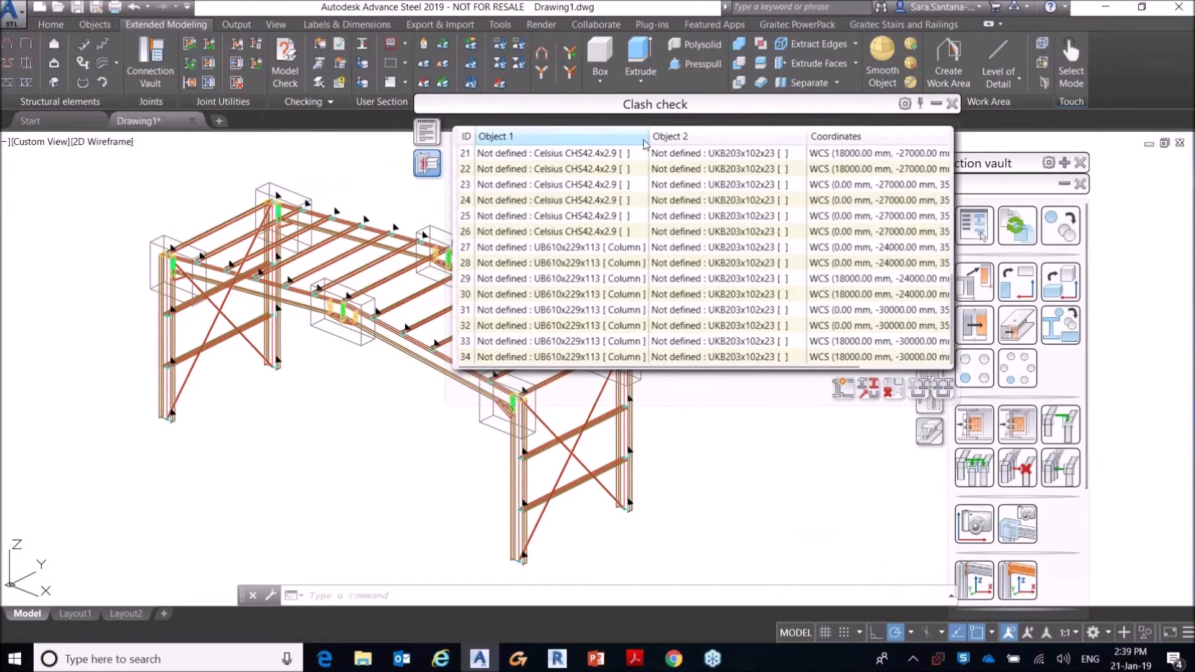
click(564, 341)
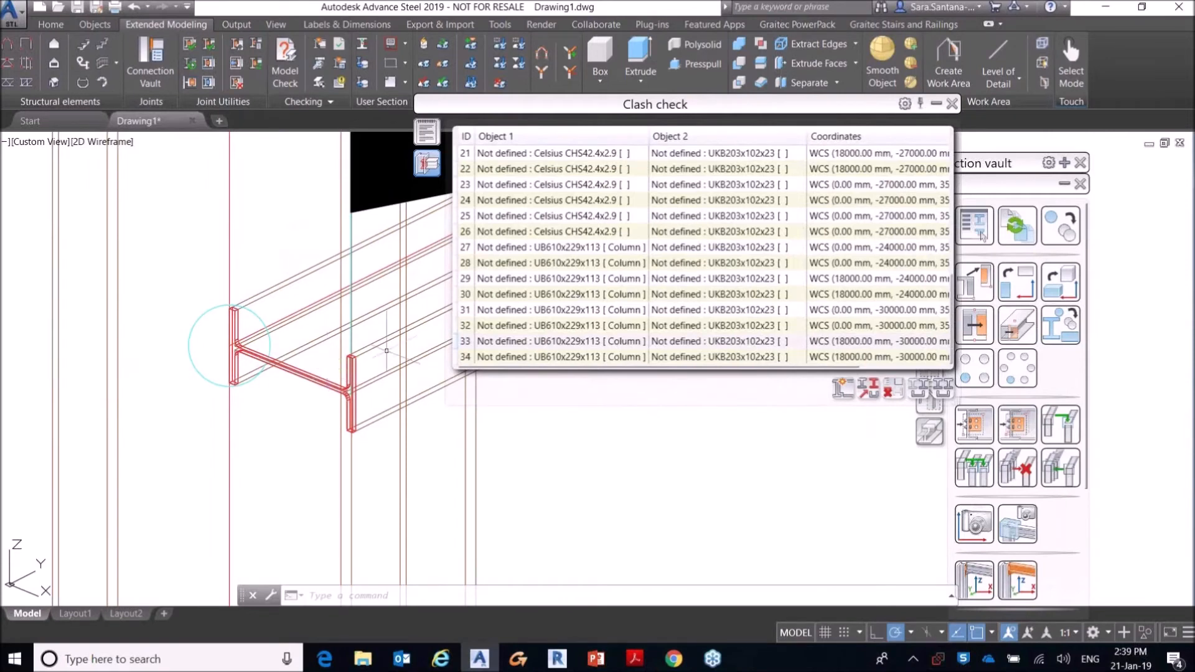
click(952, 104)
scroll(528, 384, down, 5)
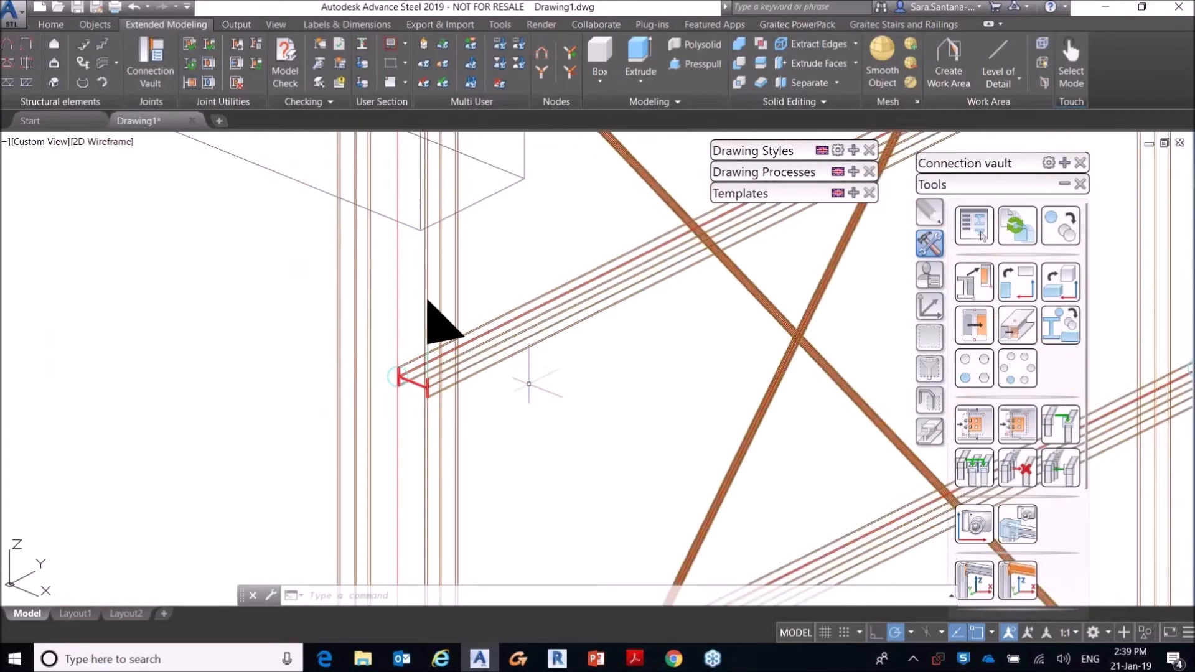
scroll(529, 384, down, 10)
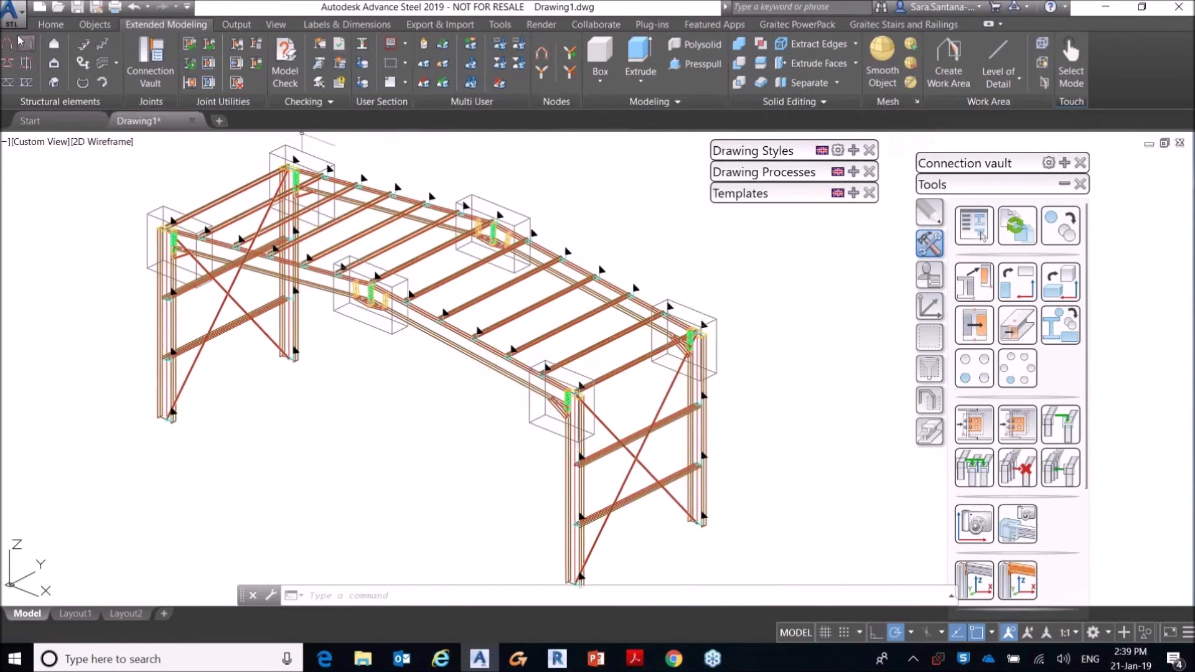
Step: Open the drawing AS to Revit and orbit around its steel frame
click(15, 14)
click(153, 117)
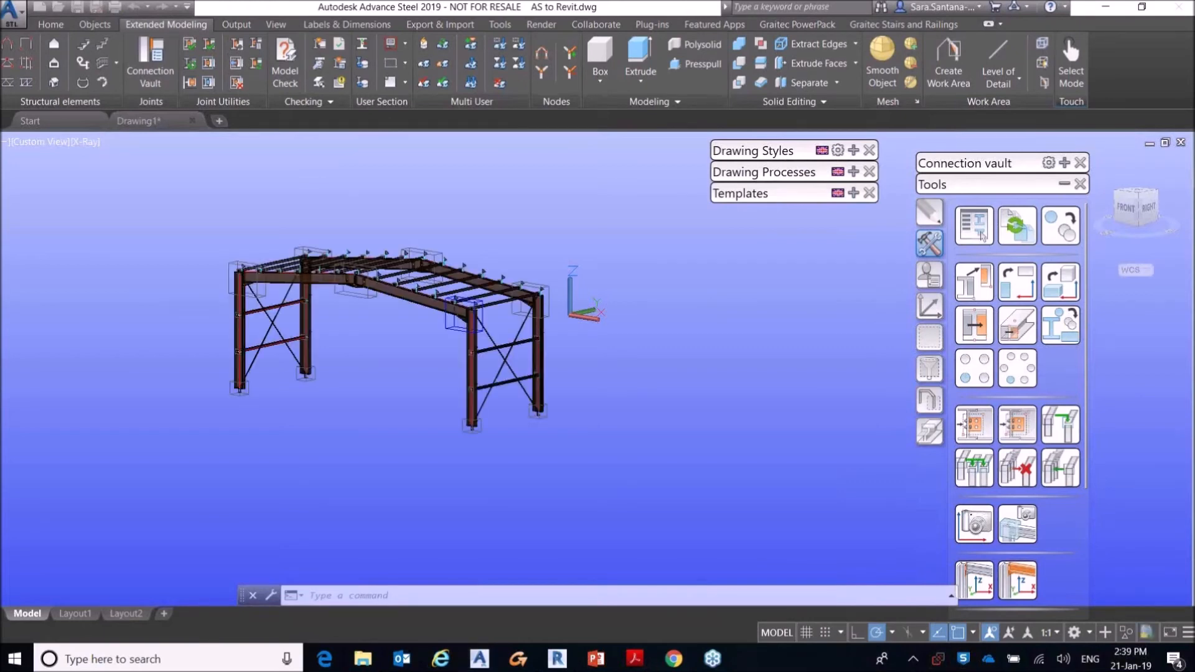
middle_drag(479, 333, 612, 308)
shift+middle_drag(518, 405, 535, 376)
middle_drag(534, 376, 533, 418)
scroll(533, 418, up, 3)
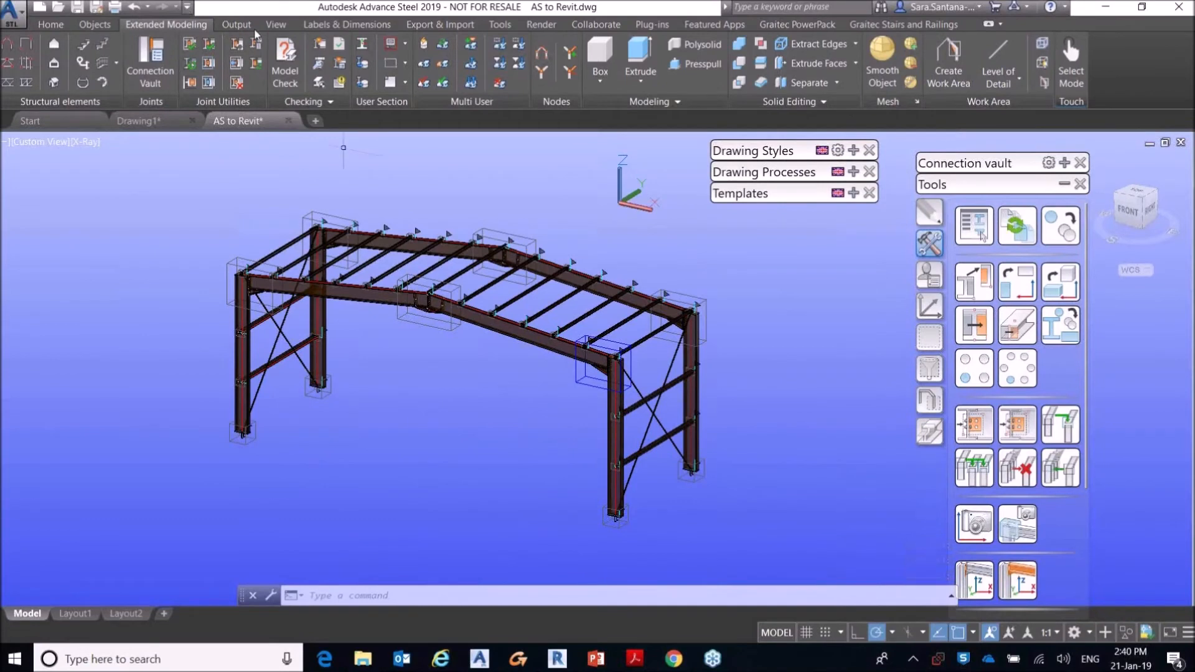
Step: Open the model's part numbering settings and examine the numbering methods and format tokens offered for single parts
click(237, 24)
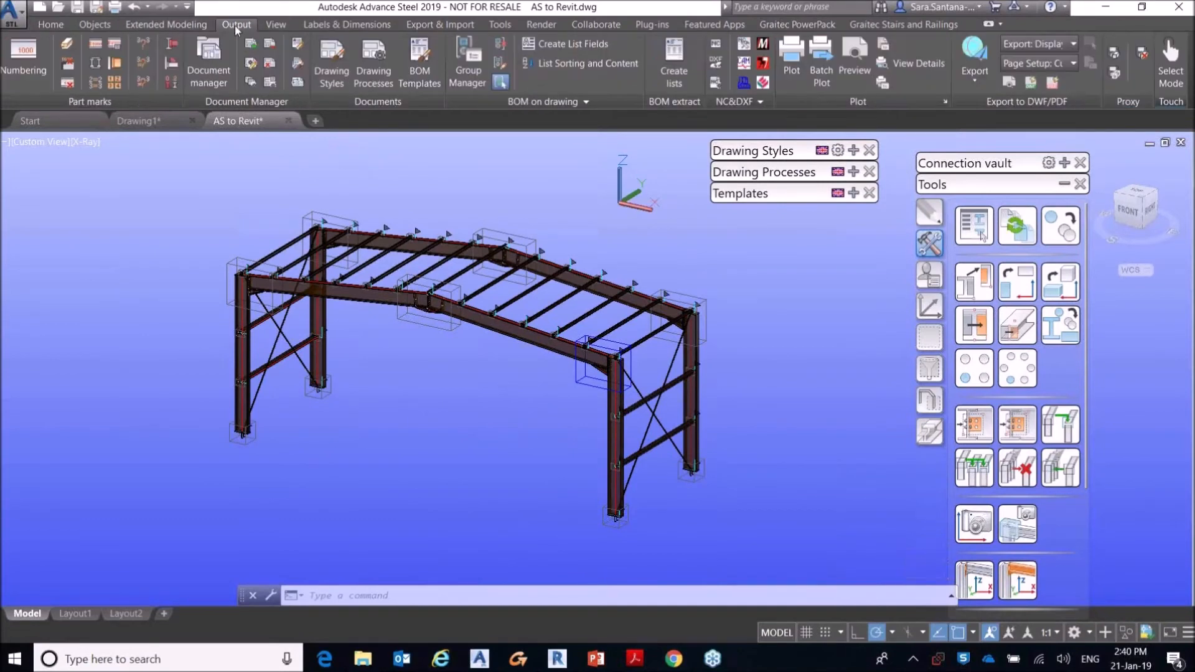
click(34, 56)
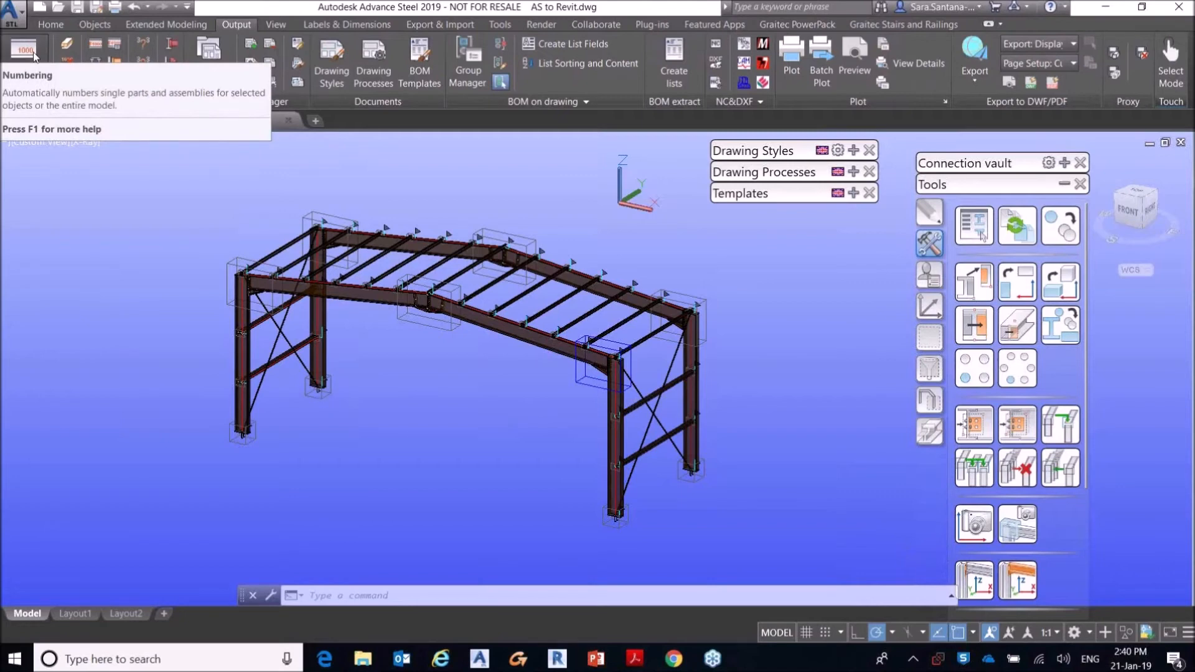
click(33, 53)
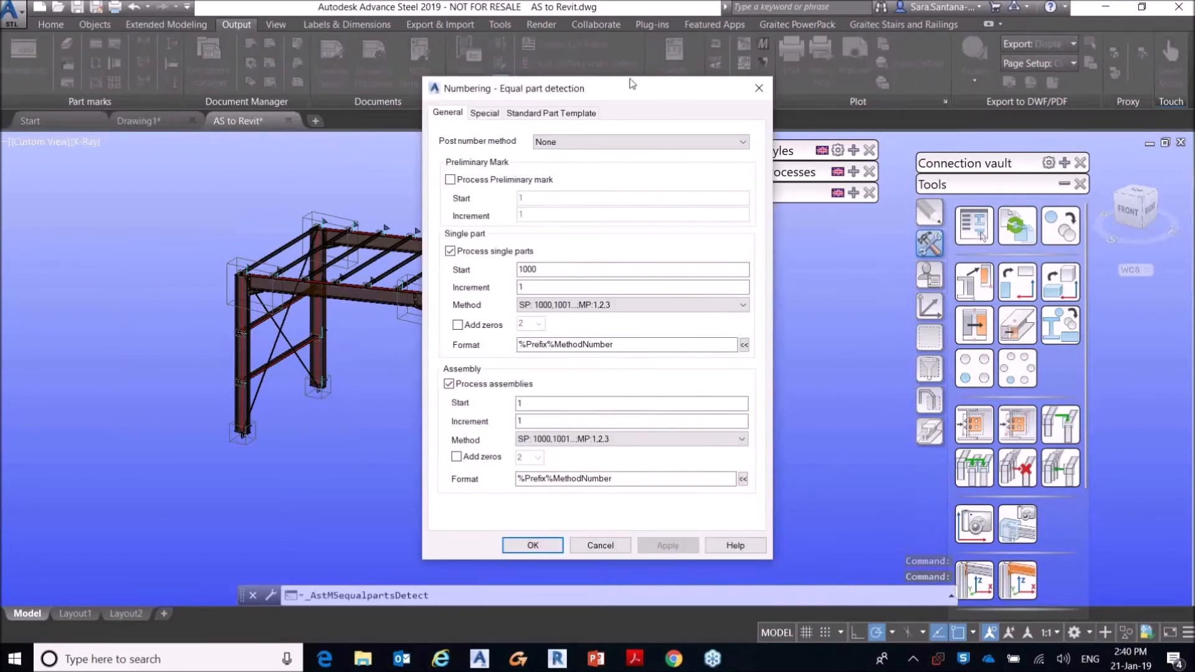
drag(641, 79, 405, 66)
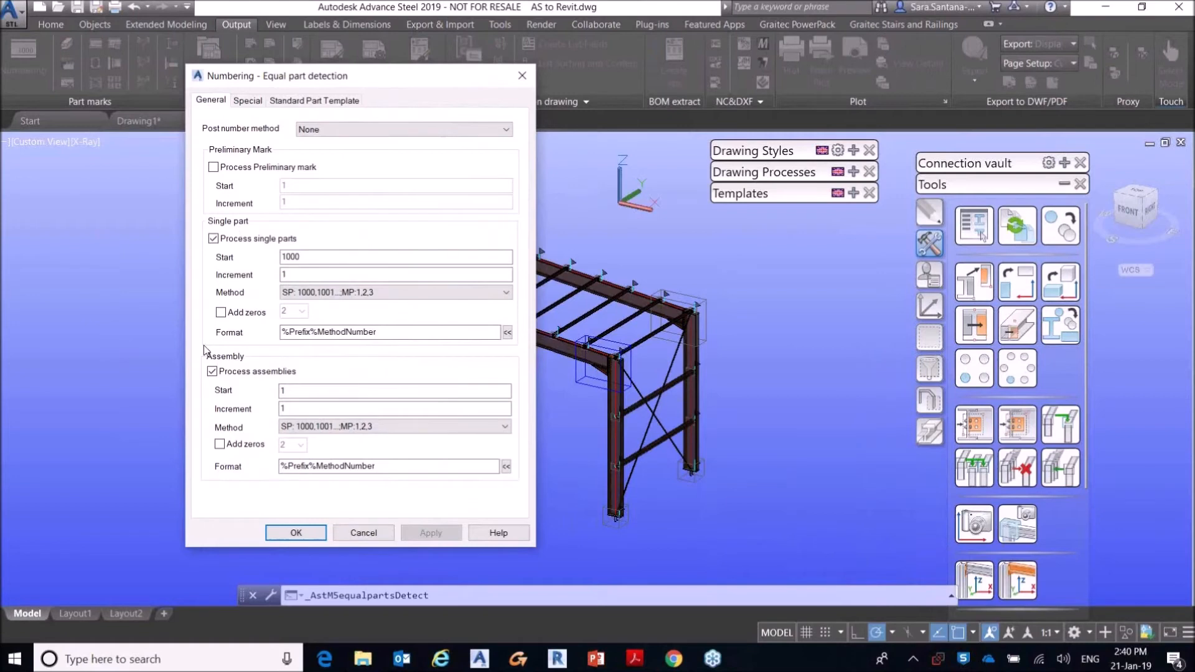
click(303, 293)
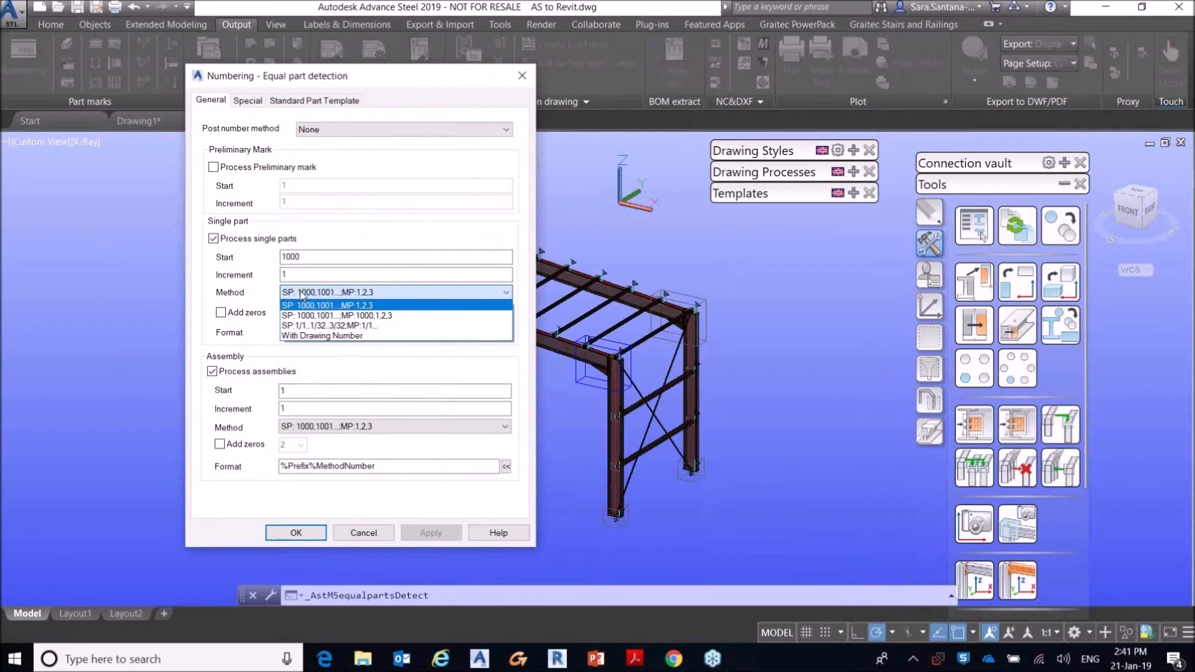
click(261, 264)
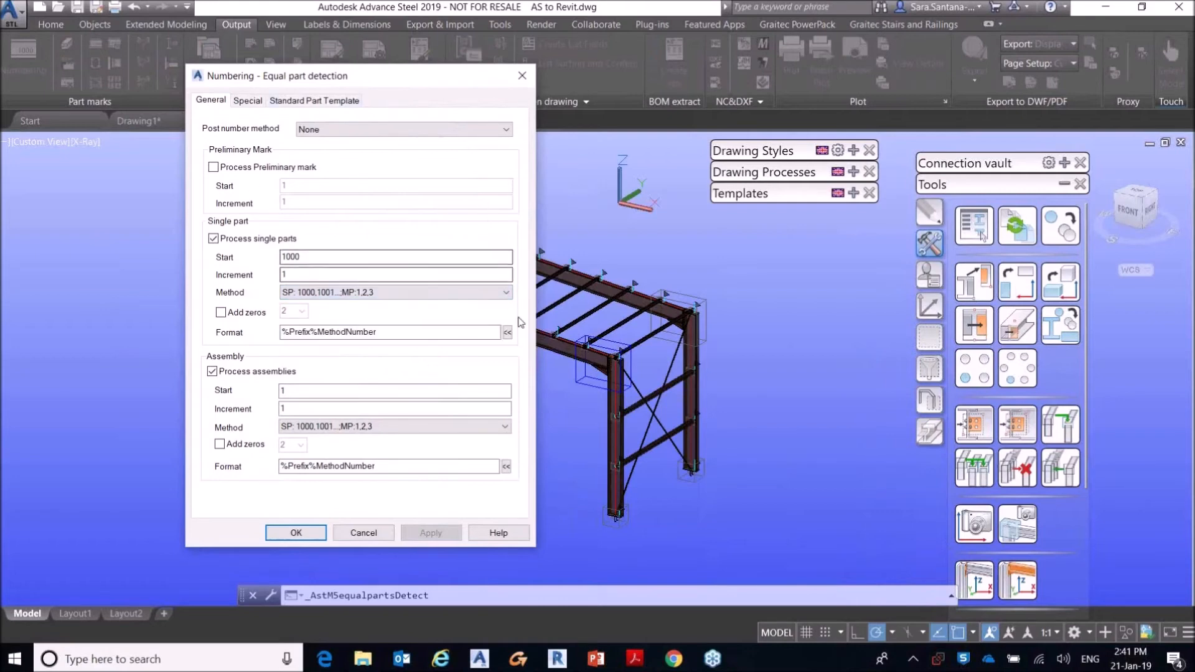
click(507, 332)
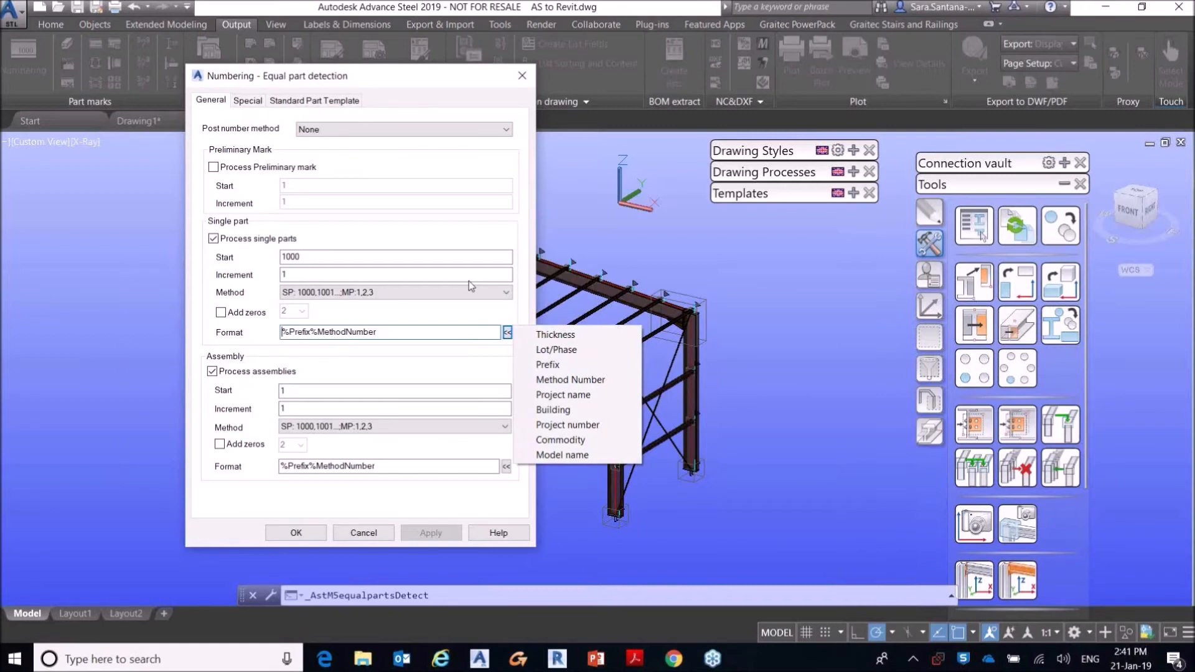
click(393, 220)
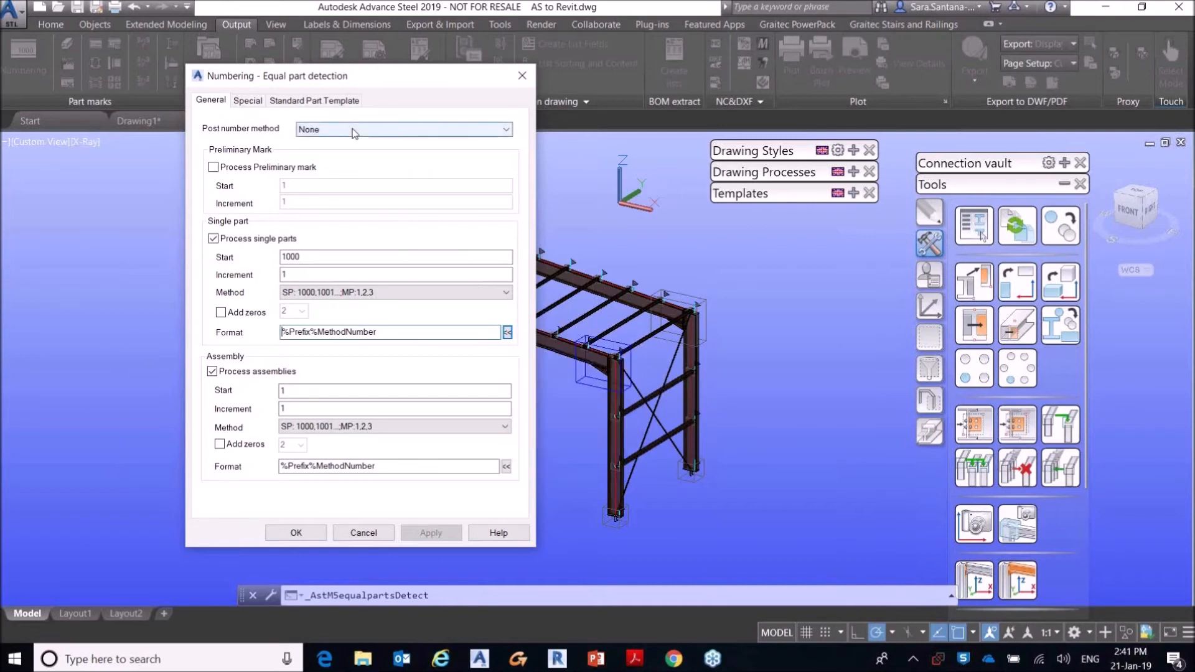
Step: Review the special numbering options, number the model's single parts from 1000 and its assemblies from 1, and close the numbering results
click(246, 101)
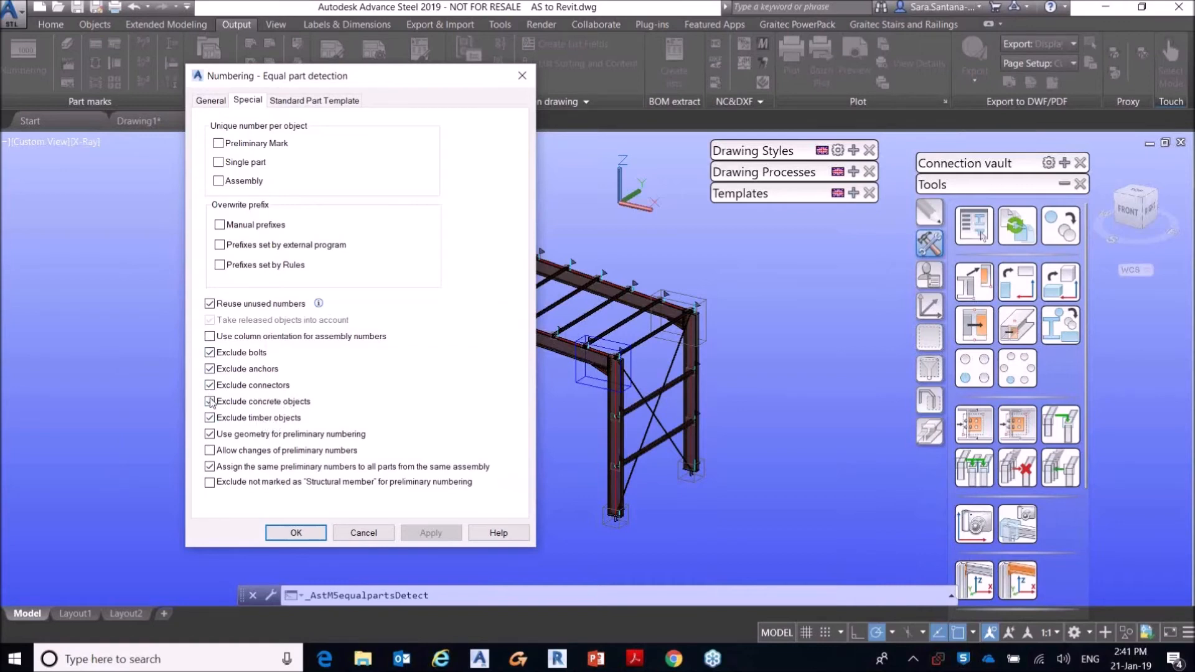
click(215, 102)
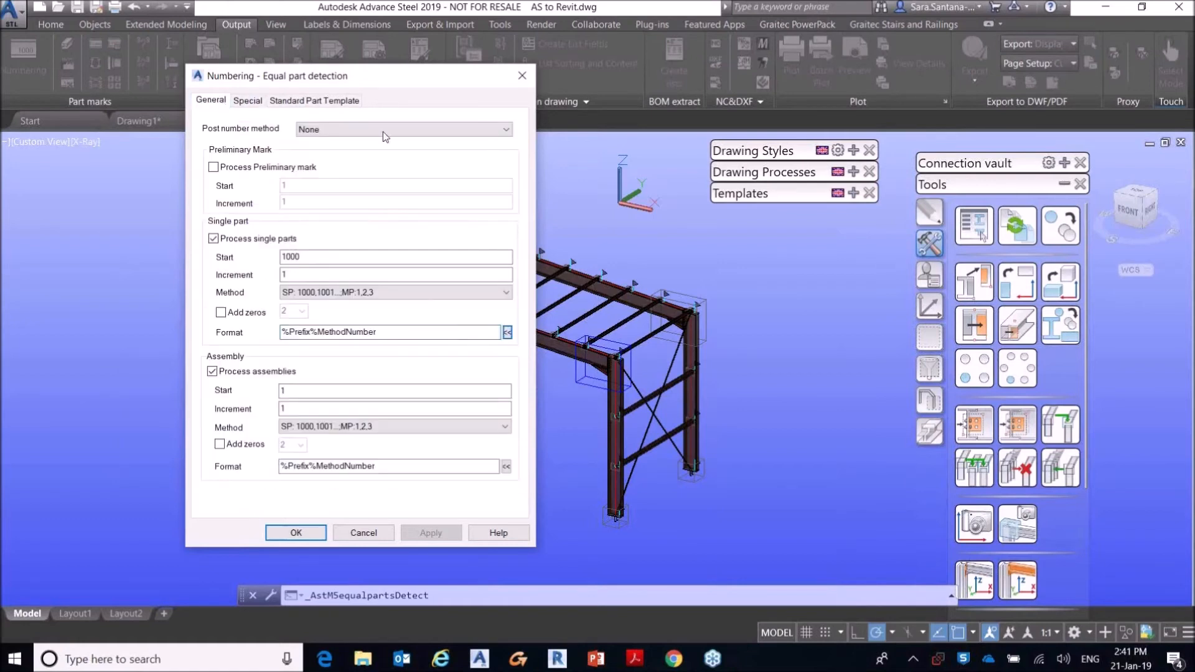
click(305, 533)
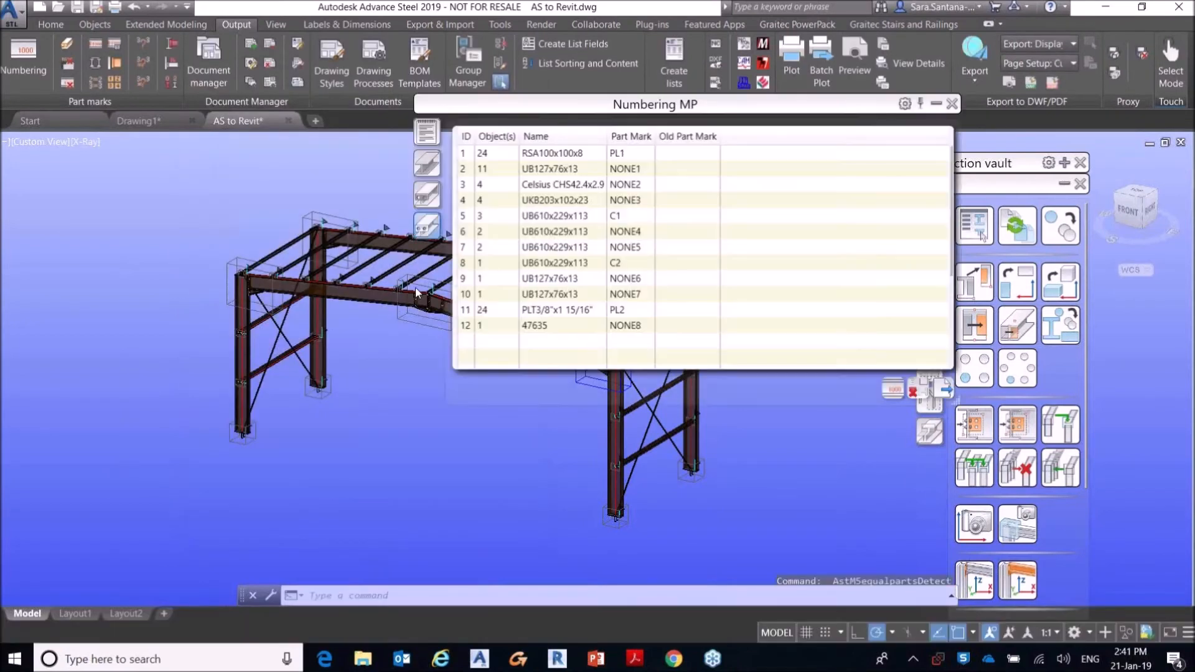
drag(607, 107, 461, 143)
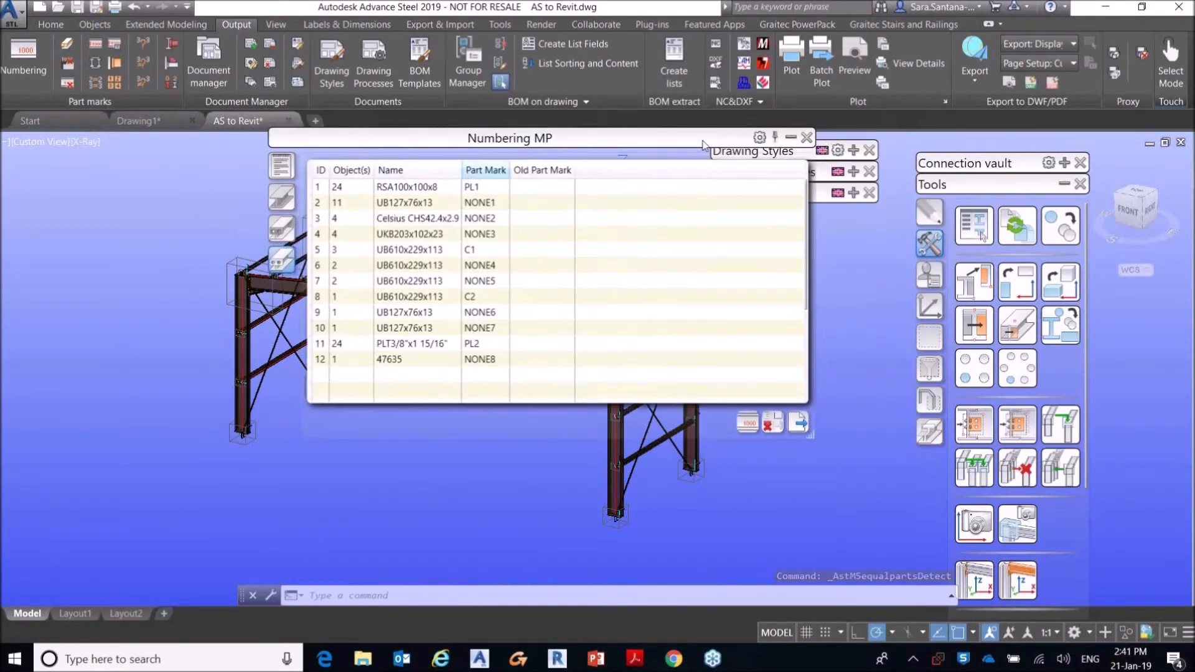
click(806, 137)
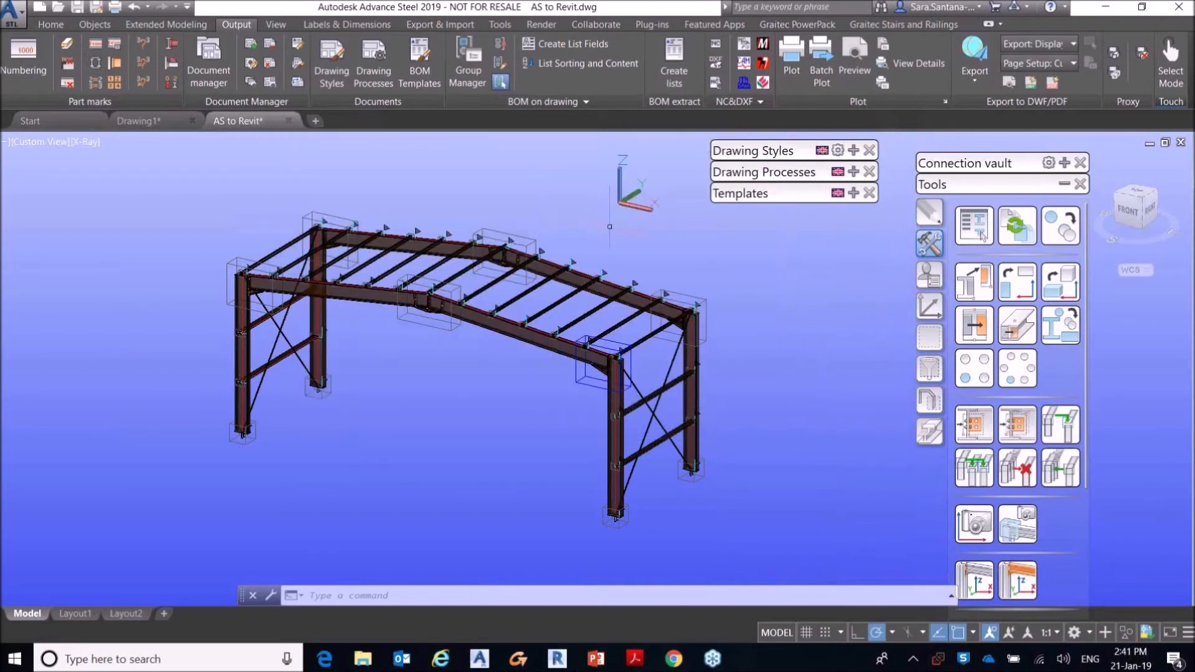
Step: Examine the naming properties of a UB610x229x113 rafter and a column, comparing their part prefixes, assembly prefixes and model roles
middle_drag(674, 256, 535, 232)
mouse_move(741, 151)
mouse_down()
mouse_move(611, 150)
mouse_move(698, 147)
mouse_up()
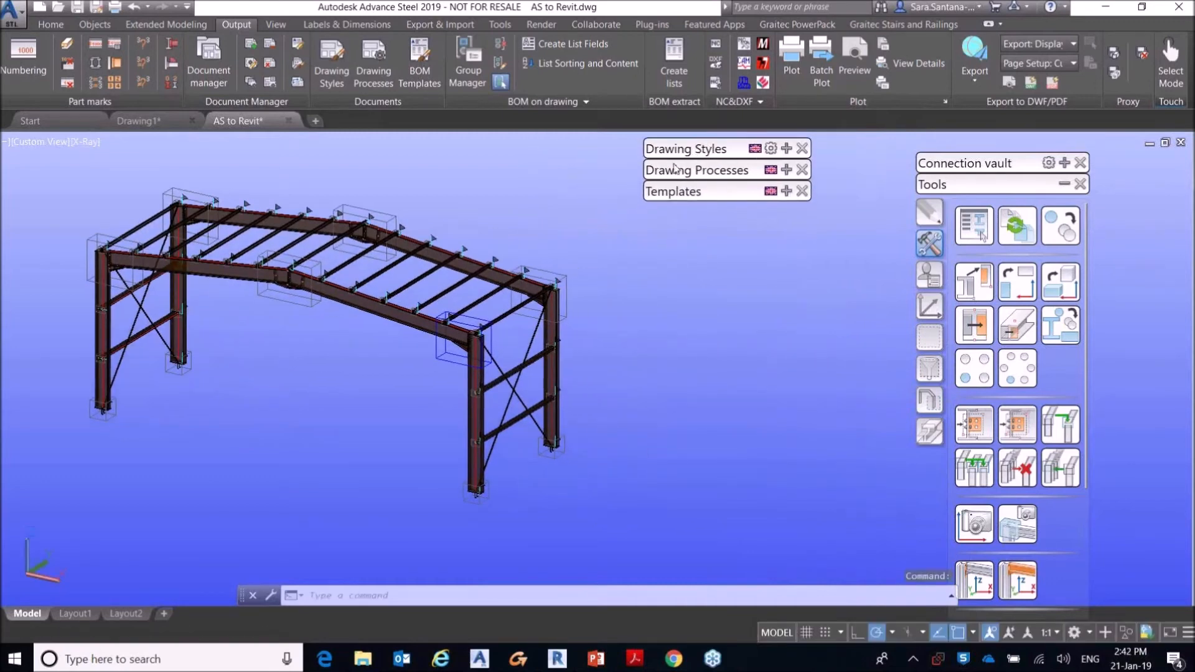
click(786, 170)
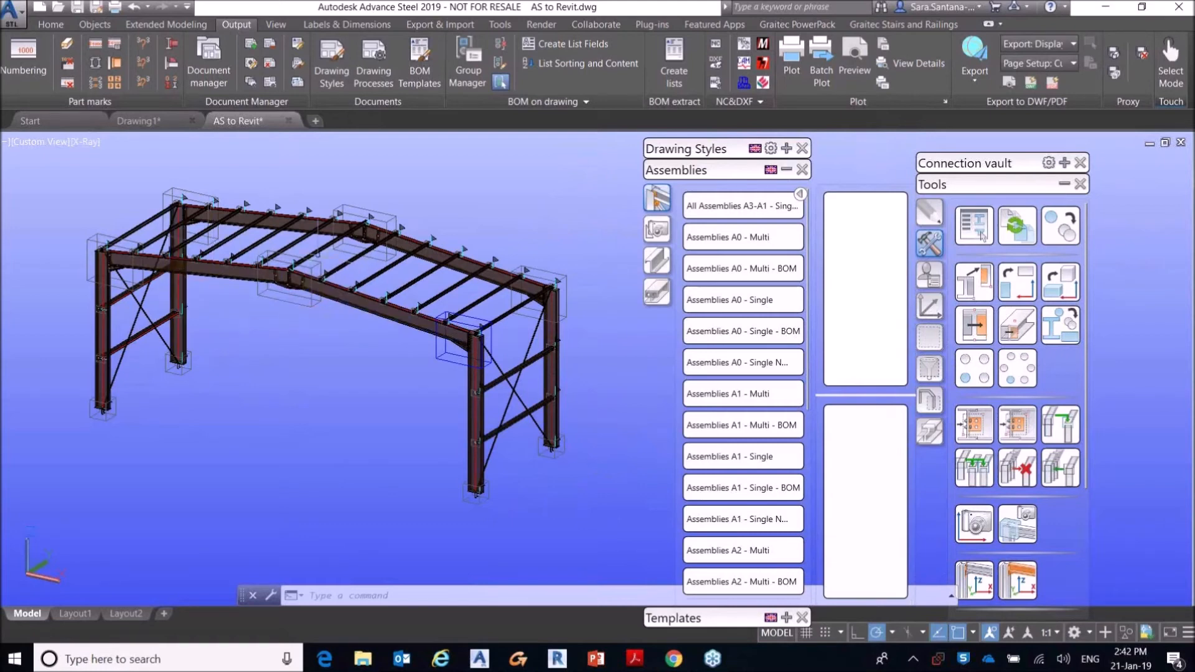
double_click(470, 339)
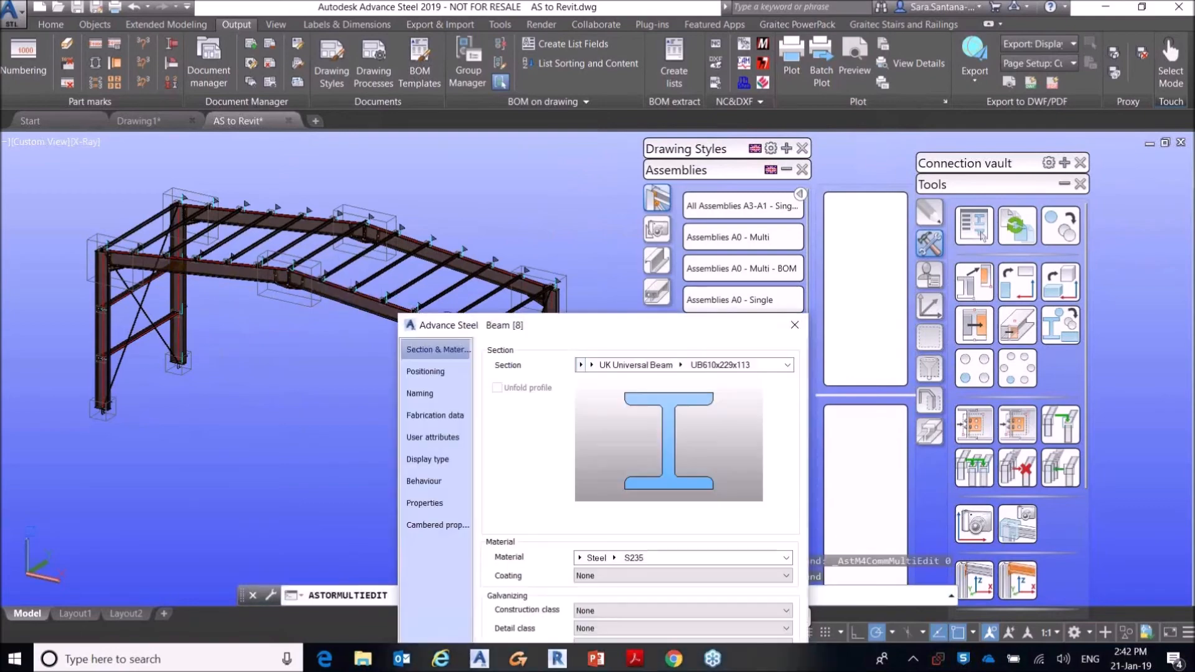
drag(479, 319, 356, 202)
click(298, 276)
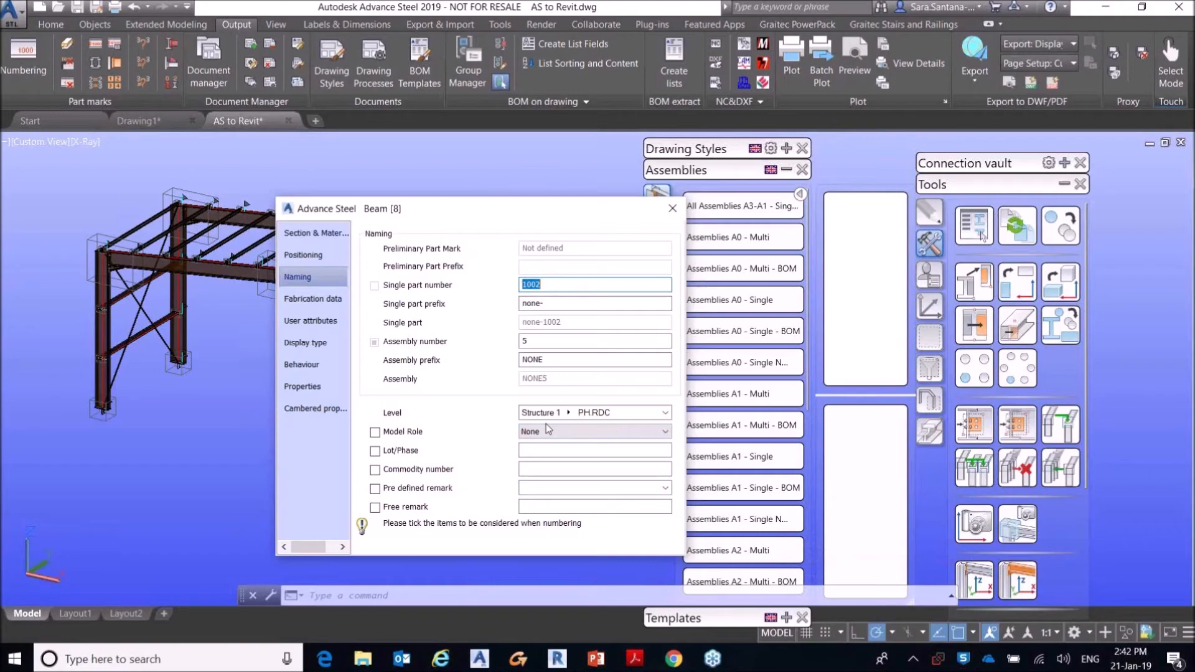
drag(664, 215, 489, 251)
click(496, 245)
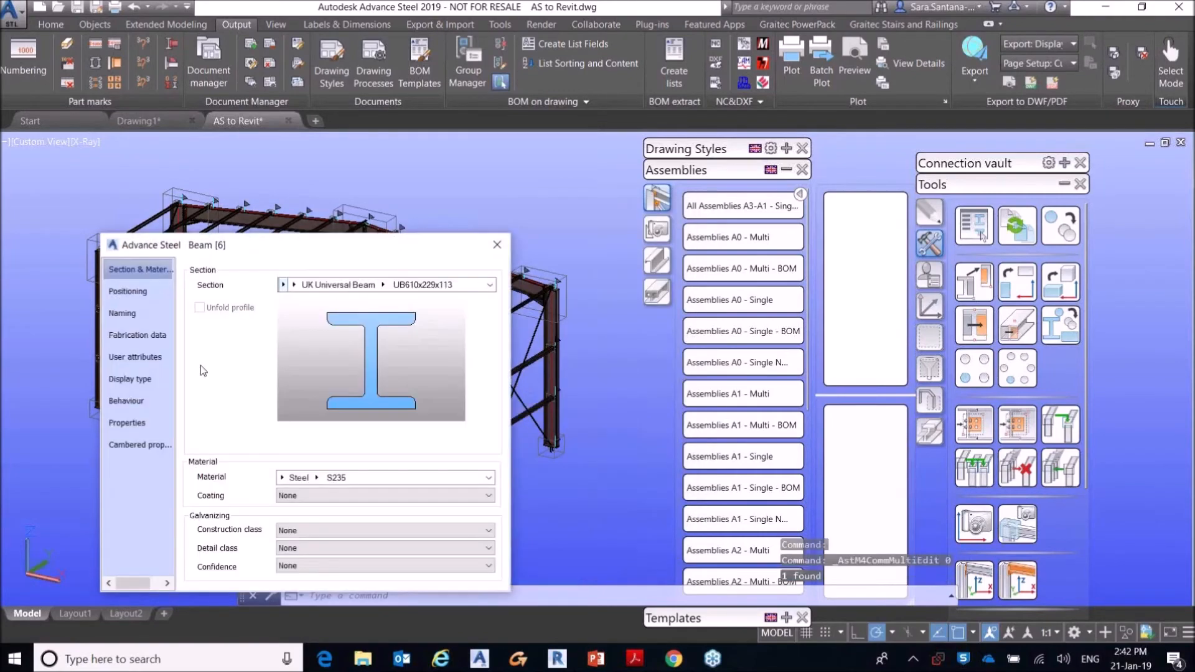
click(127, 313)
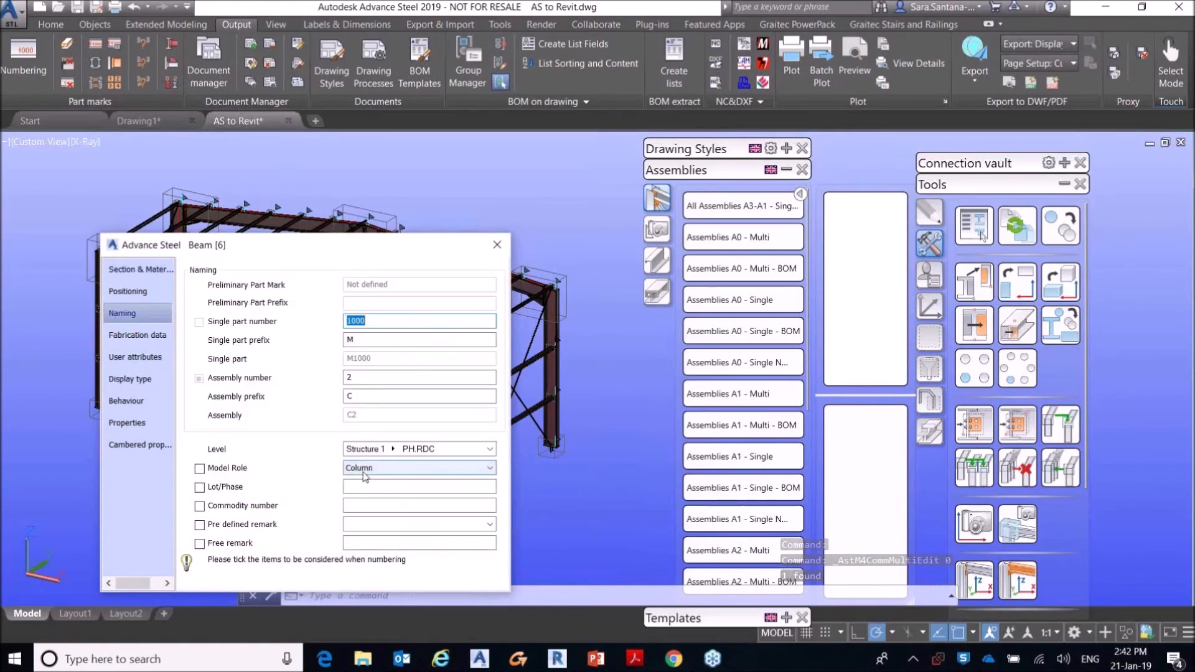
click(502, 252)
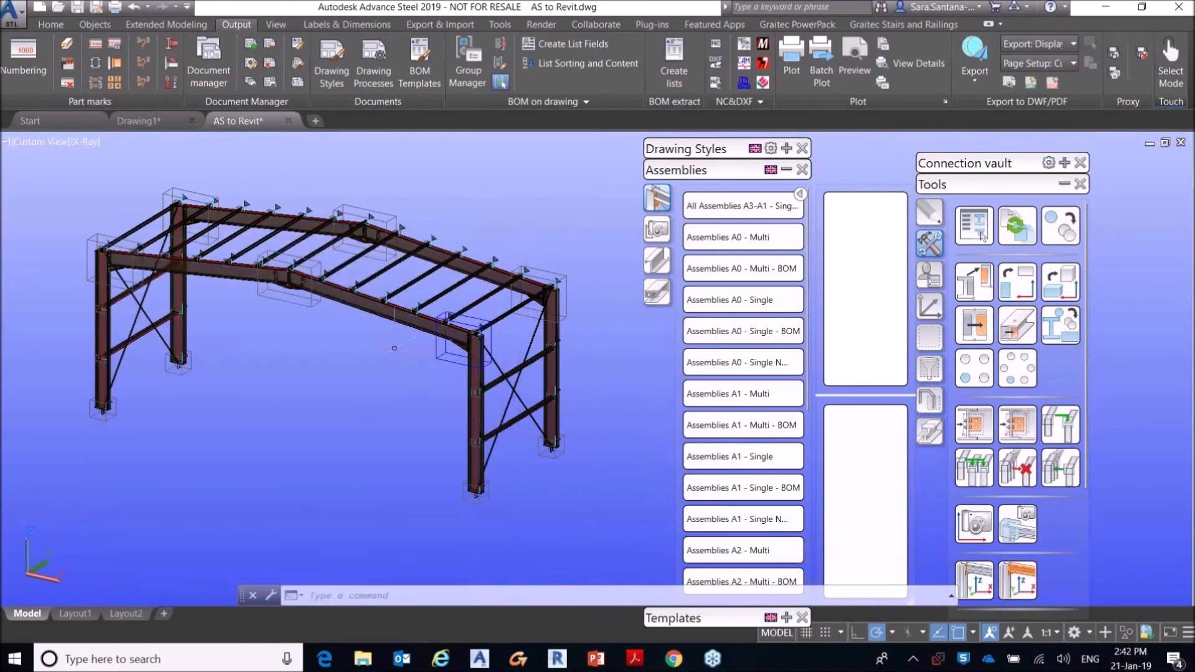
Step: Browse the assembly drawing styles, preview the Eaves Beam Bracket 1:10 CO style, and collapse the style list
click(787, 170)
click(786, 148)
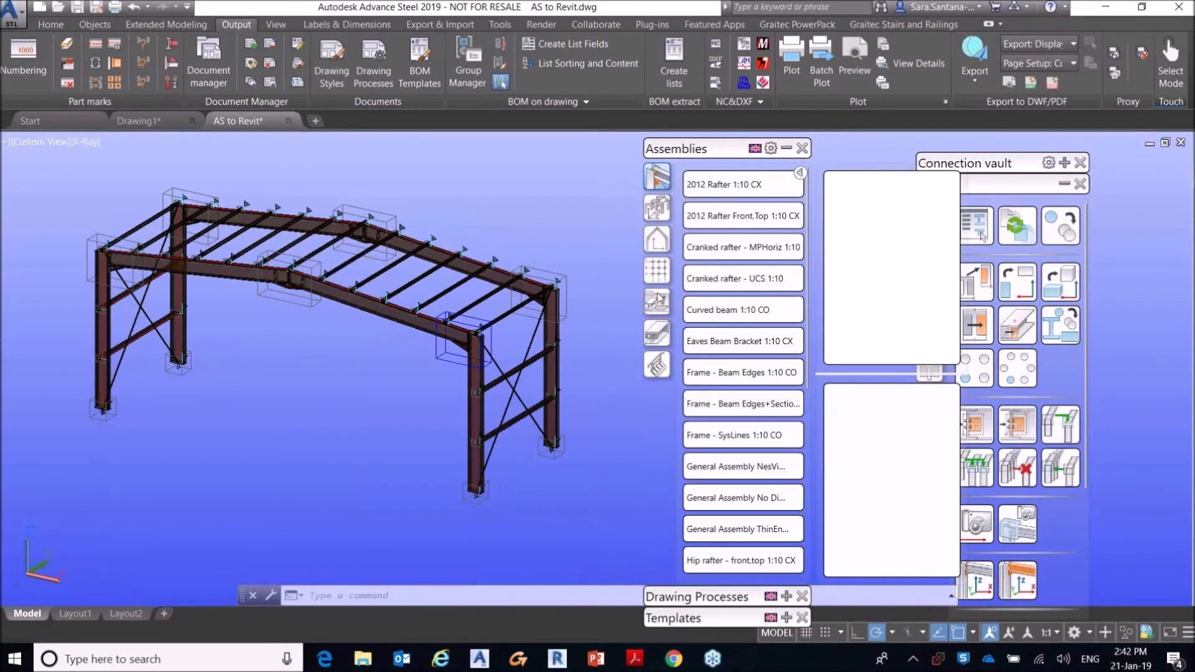
click(657, 365)
click(657, 183)
mouse_move(760, 326)
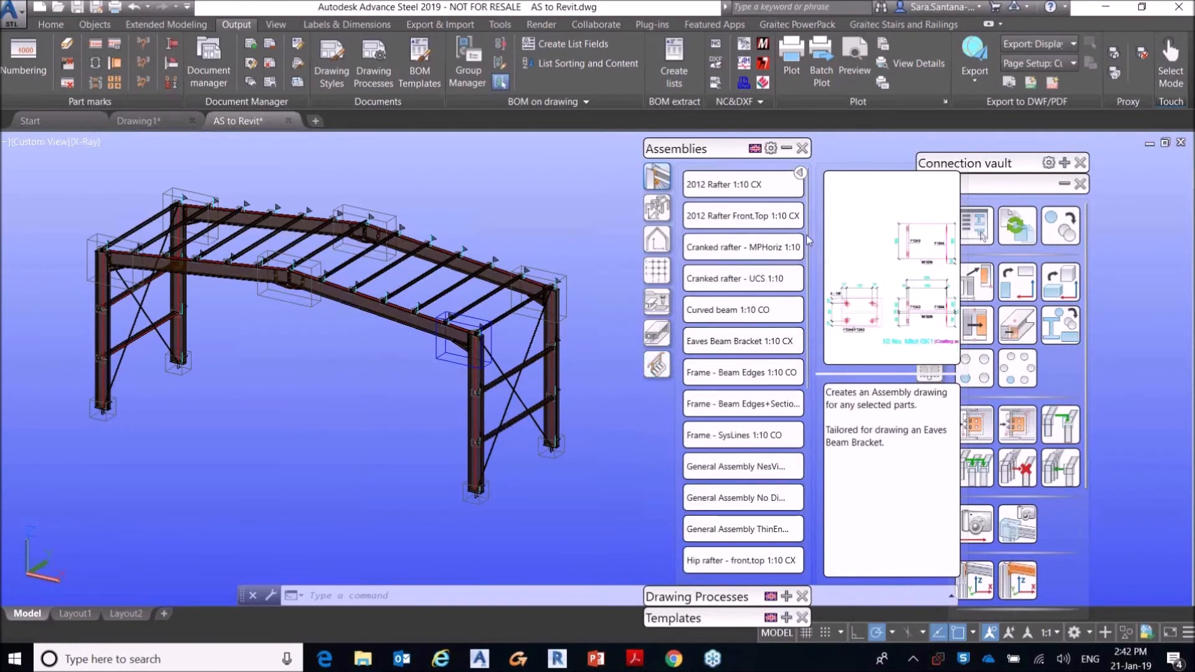
click(786, 149)
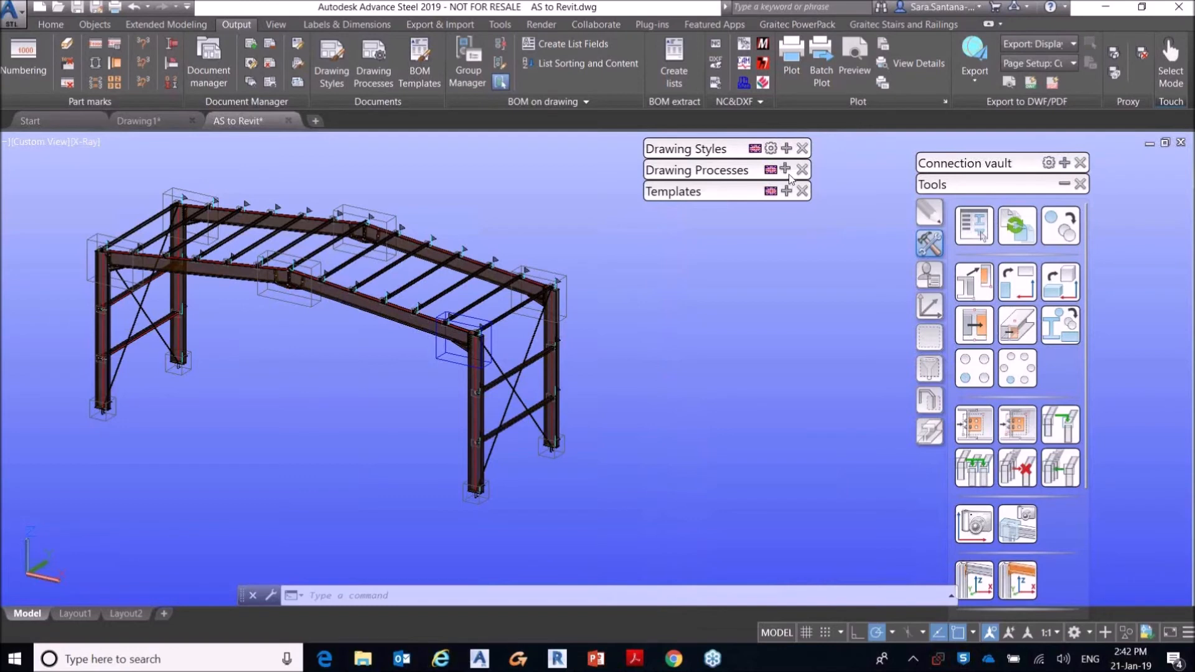
Step: Generate assembly drawings for the whole selected steel frame with the Assemblies A3 - Multi - BOM drawing process
click(786, 171)
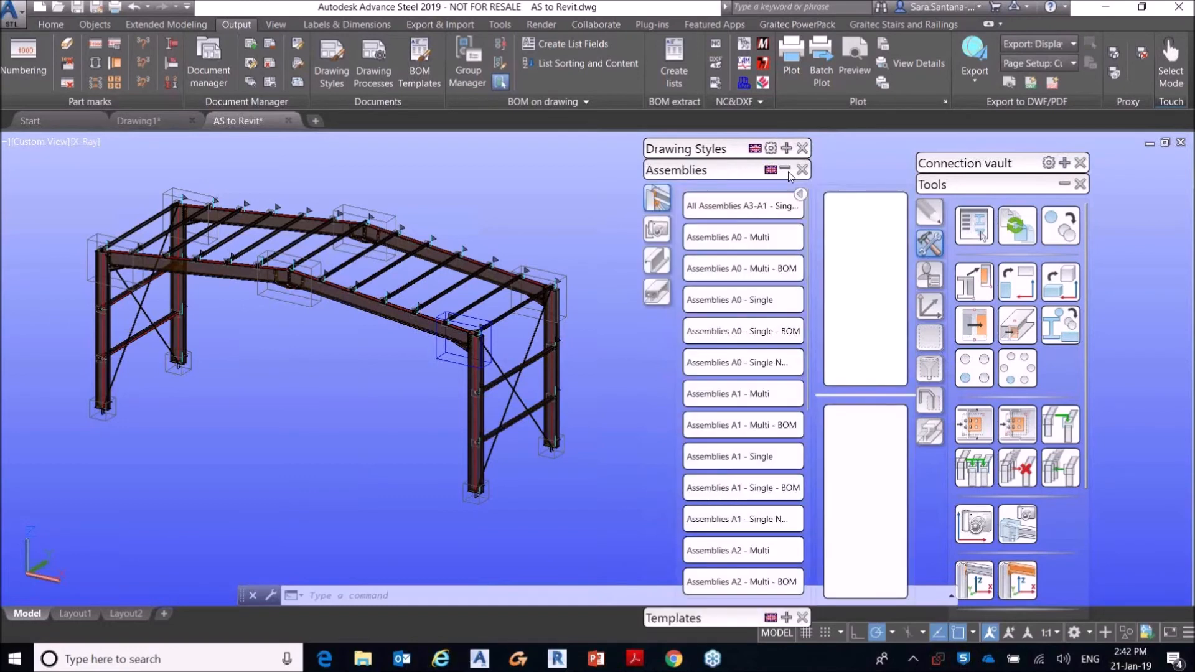
scroll(361, 258, down, 4)
click(175, 217)
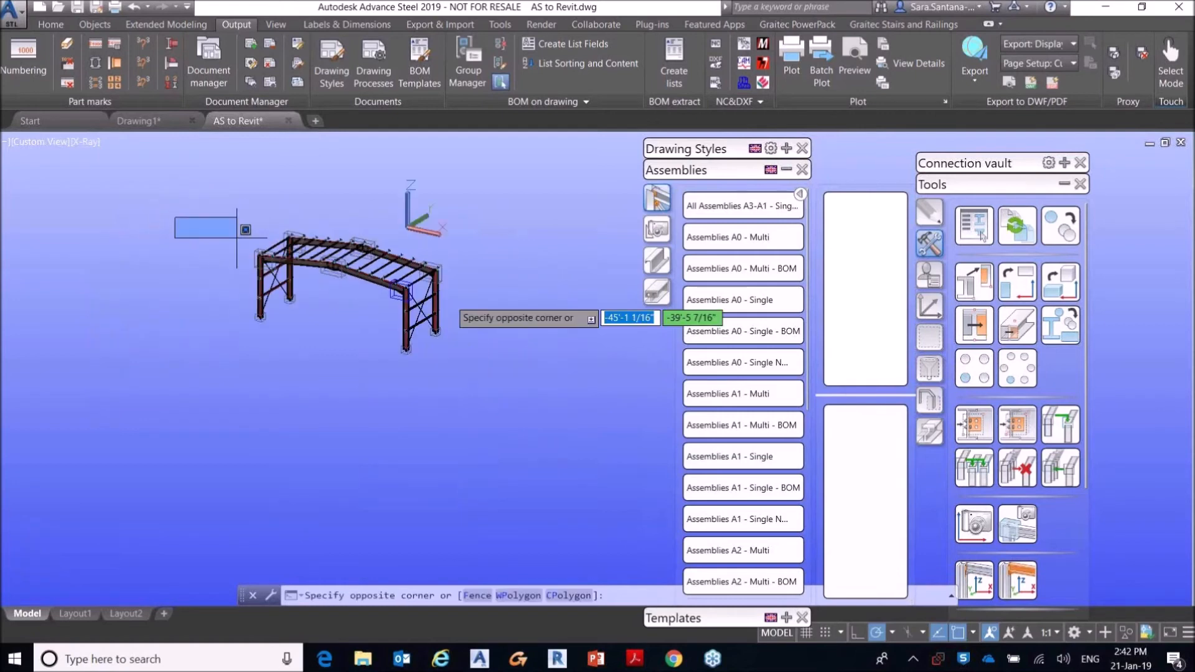
click(516, 383)
scroll(393, 393, up, 5)
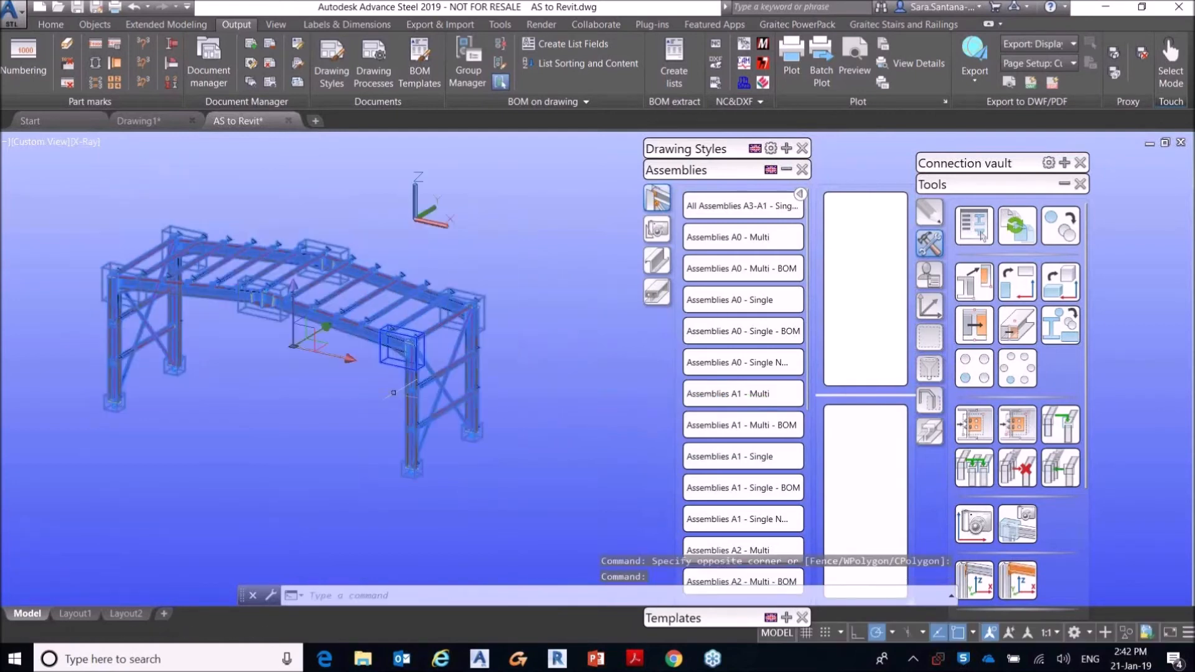
scroll(758, 448, down, 5)
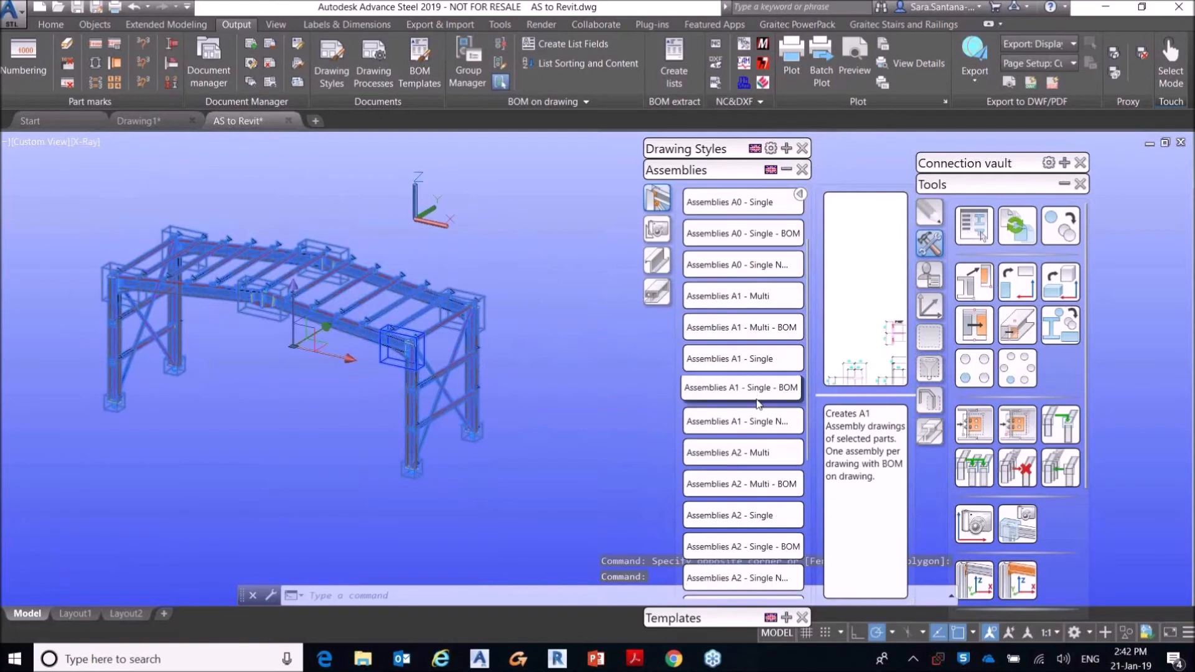
scroll(759, 483, down, 3)
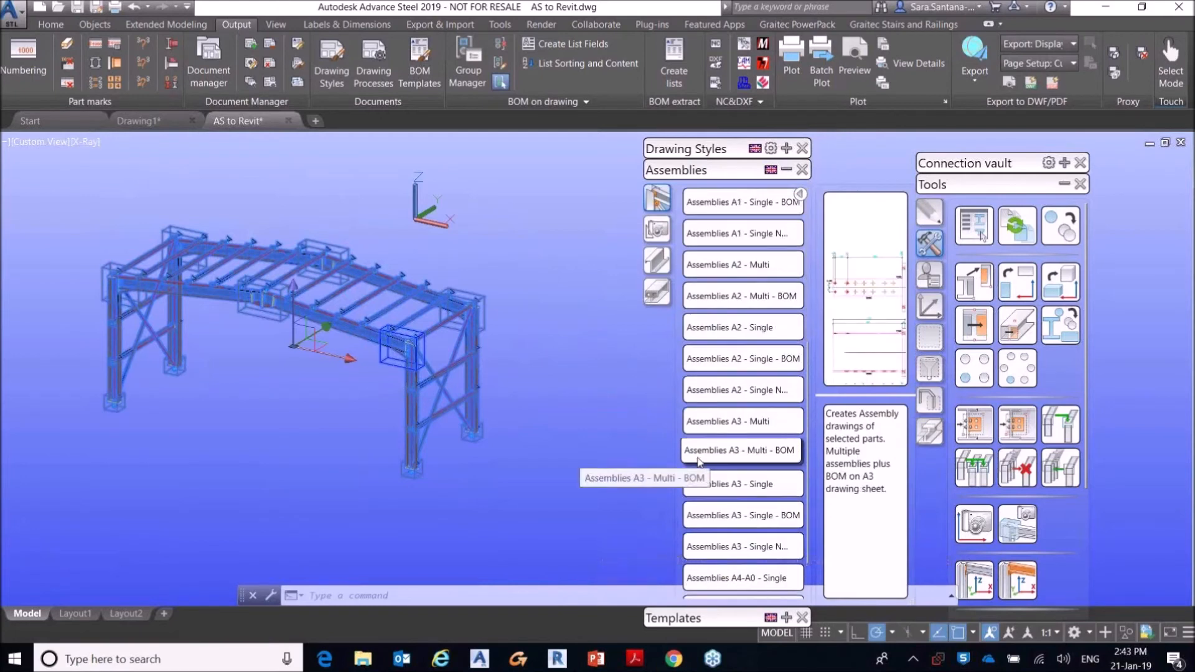
click(780, 455)
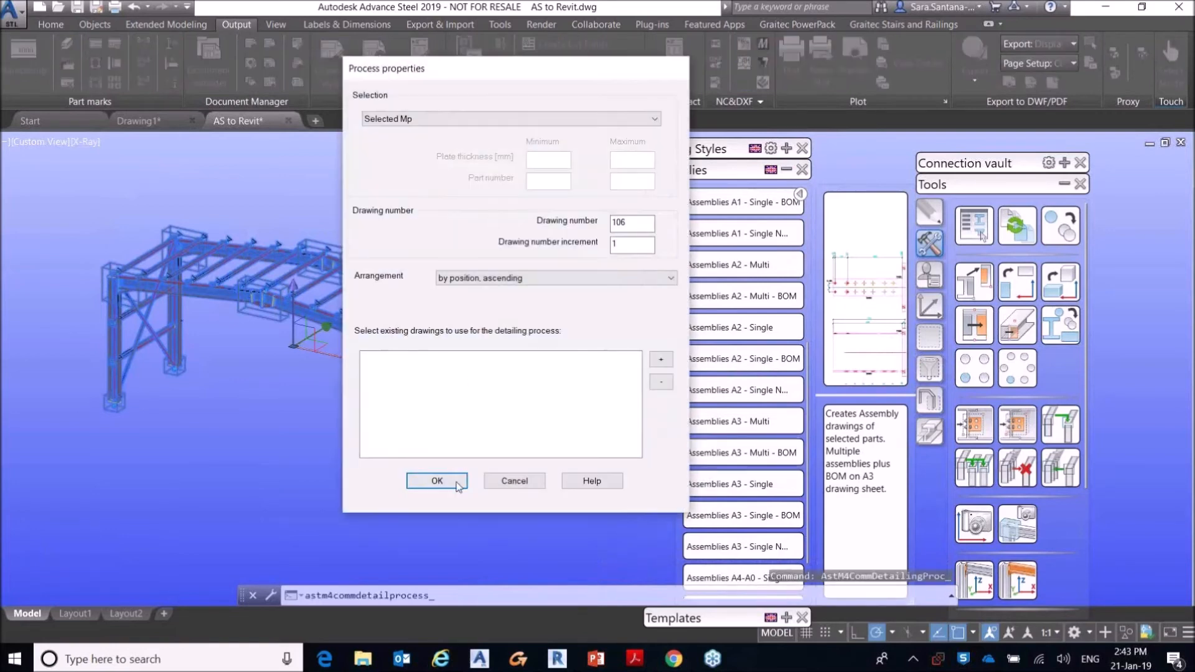
click(421, 406)
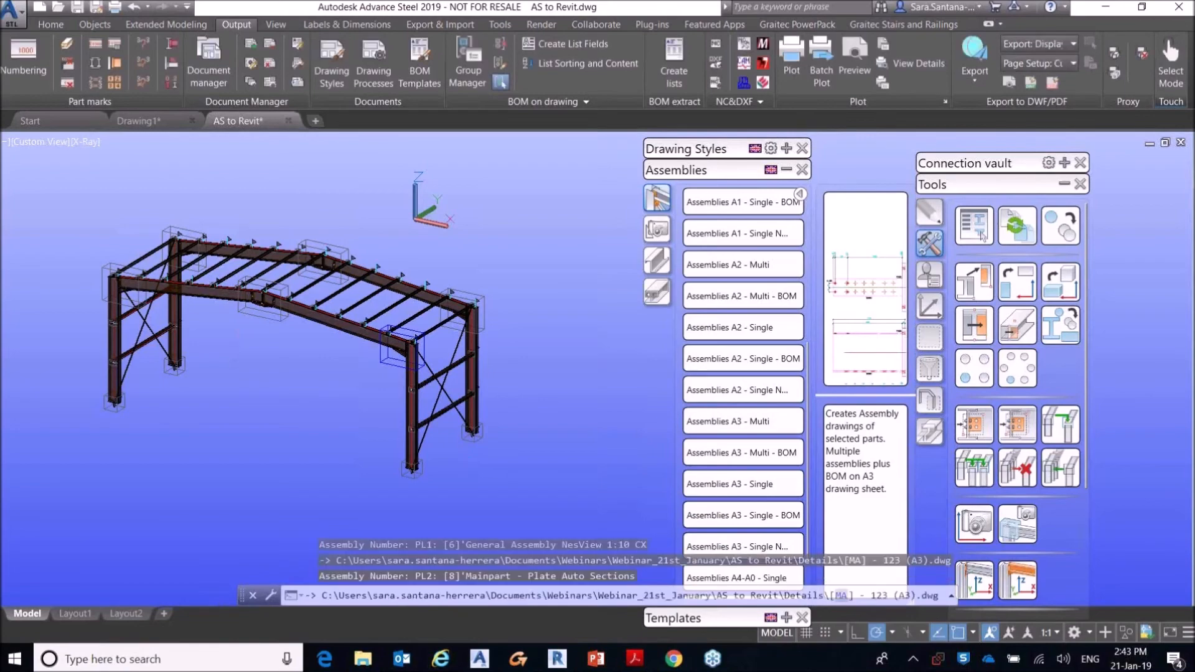
Step: Examine the up-to-date detail drawings in the Document Manager, preview [MA] - 100 (A3).dwg, and close the manager
click(217, 52)
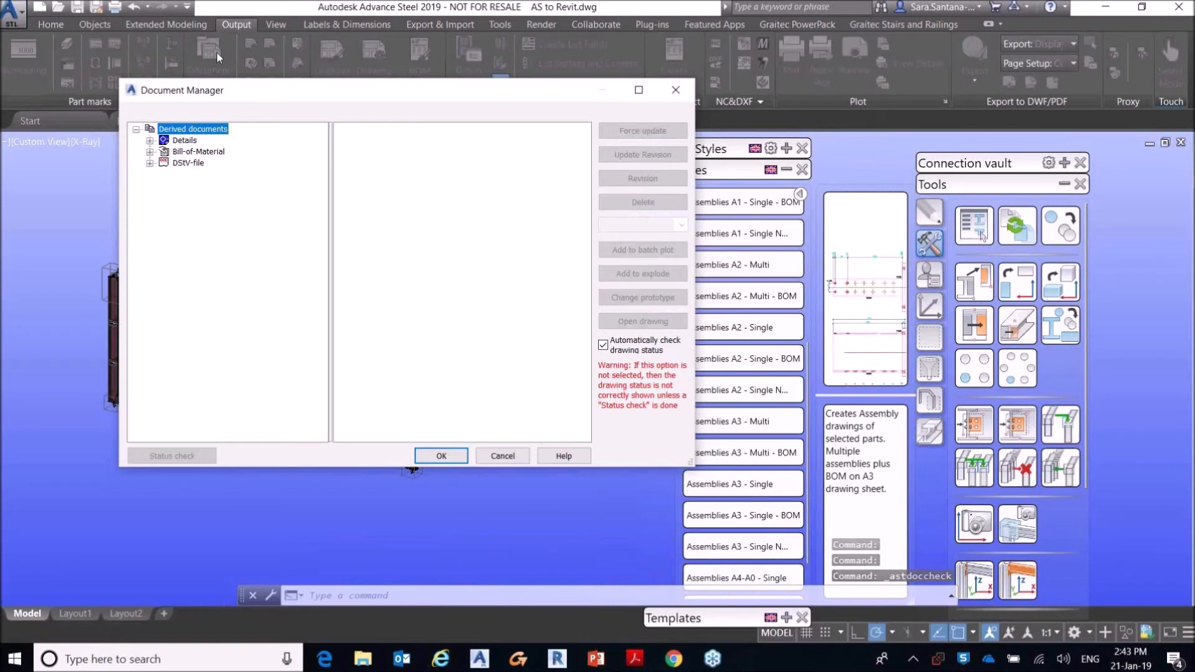
drag(235, 83, 229, 107)
click(149, 165)
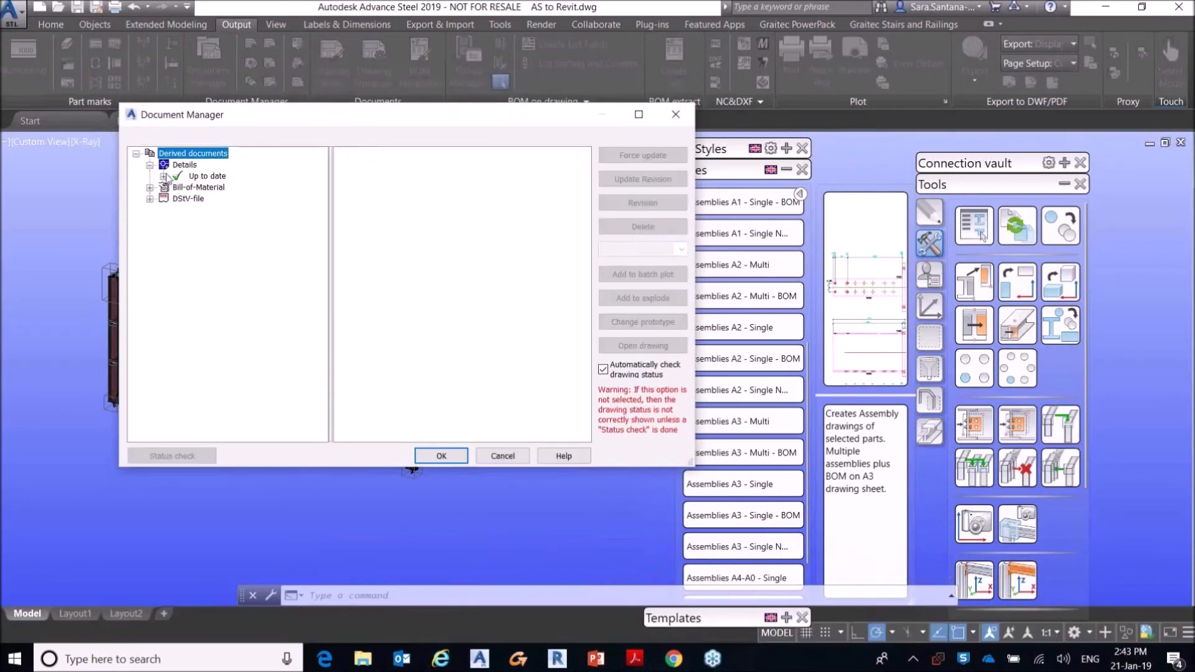
click(164, 177)
click(242, 187)
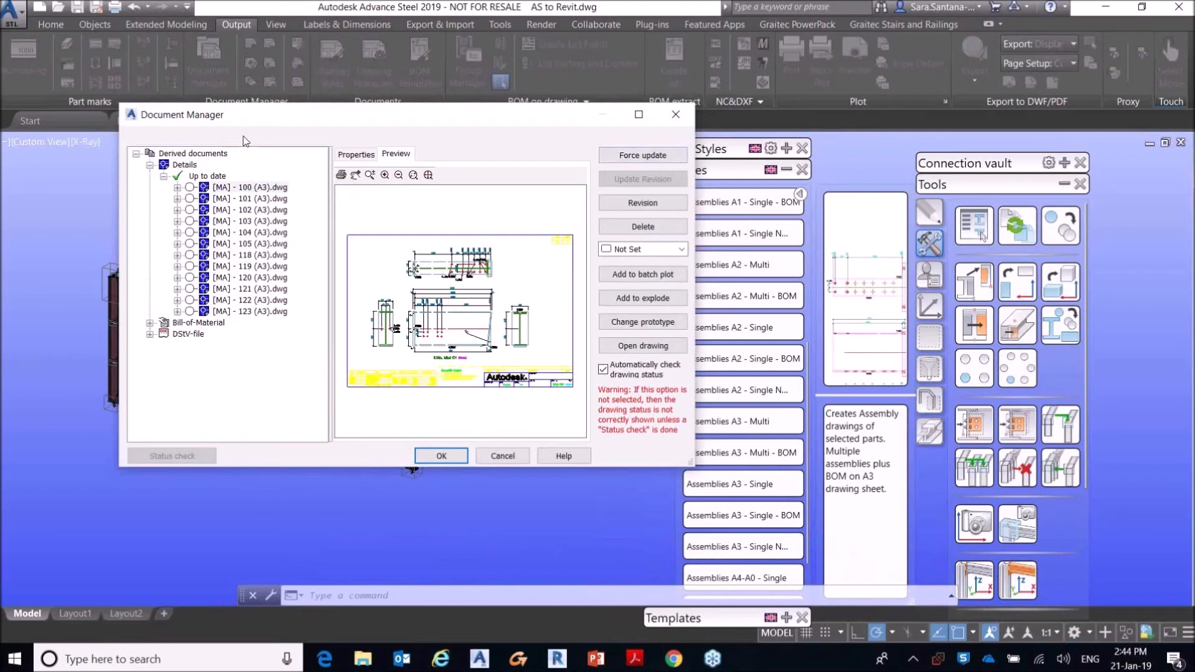
click(629, 160)
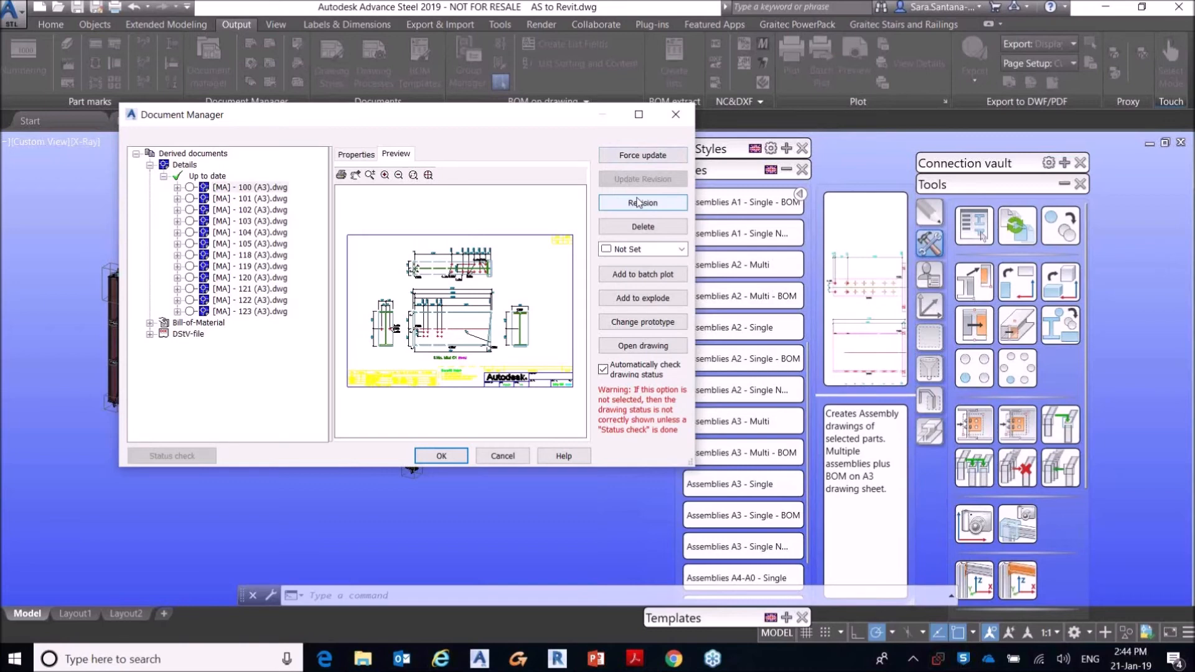
click(676, 115)
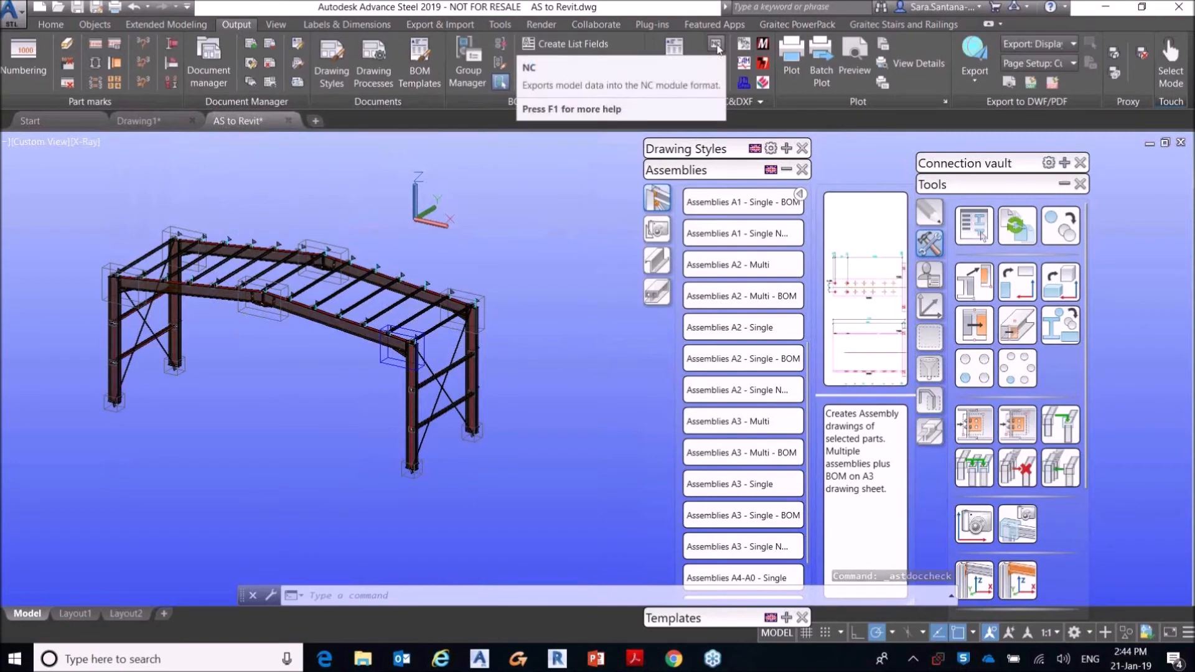
Step: Export the steel model's NC files, close the error log, and review the DStV-NC file list in the Document Manager
click(718, 50)
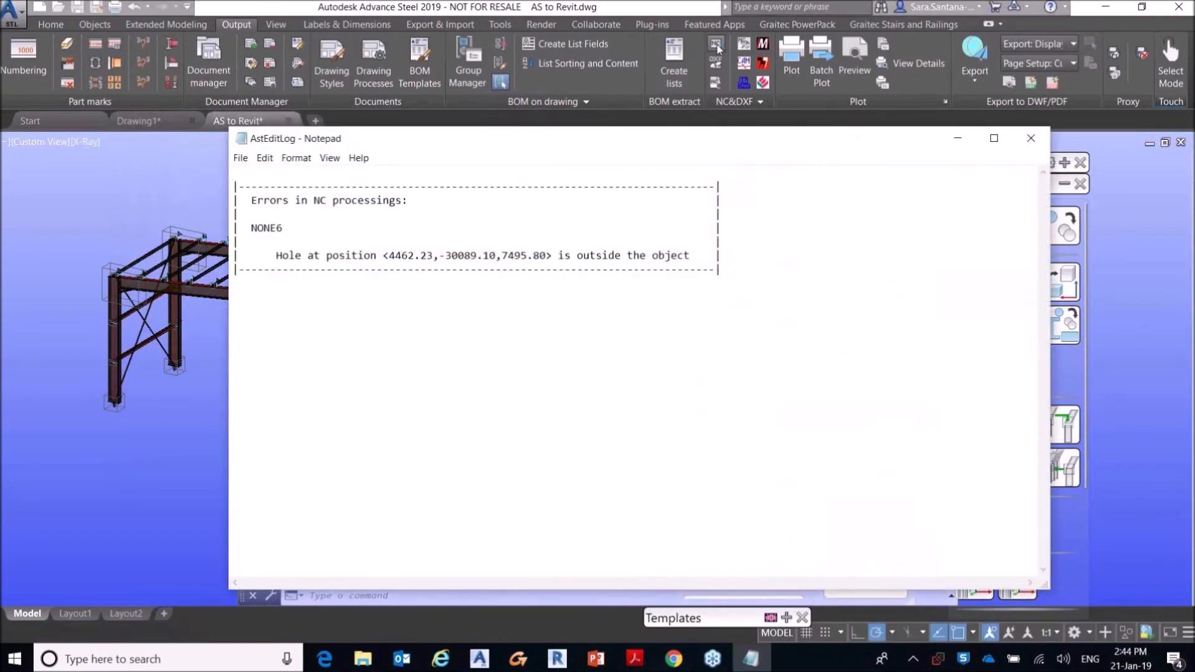
click(1031, 138)
click(216, 72)
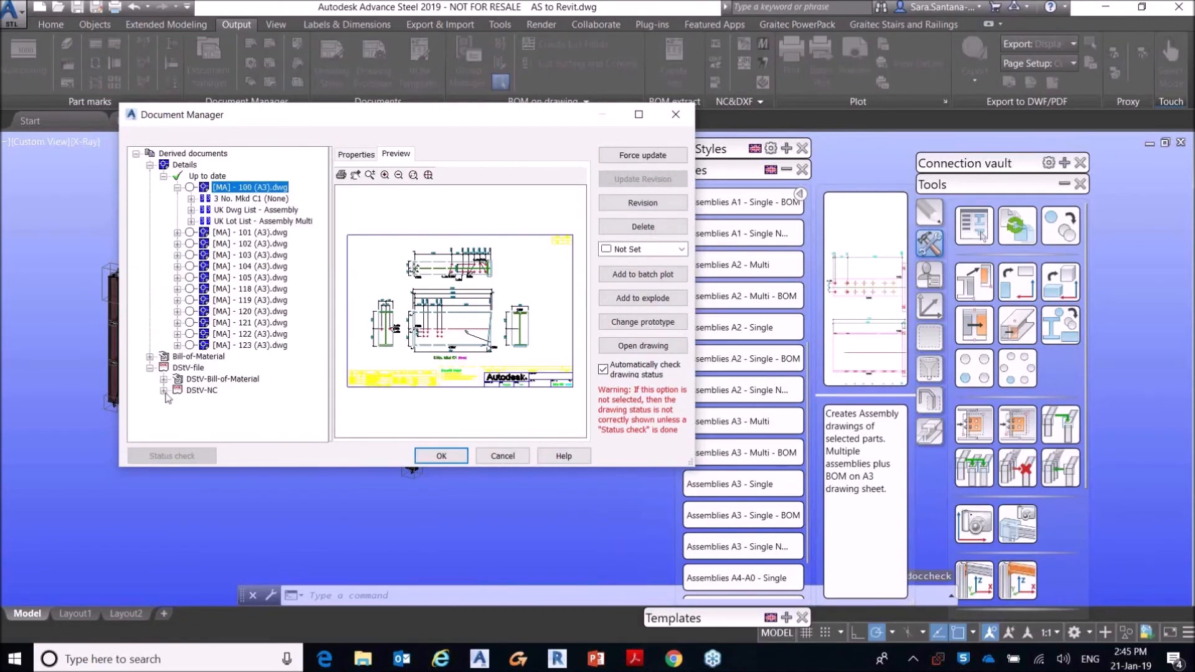
click(179, 402)
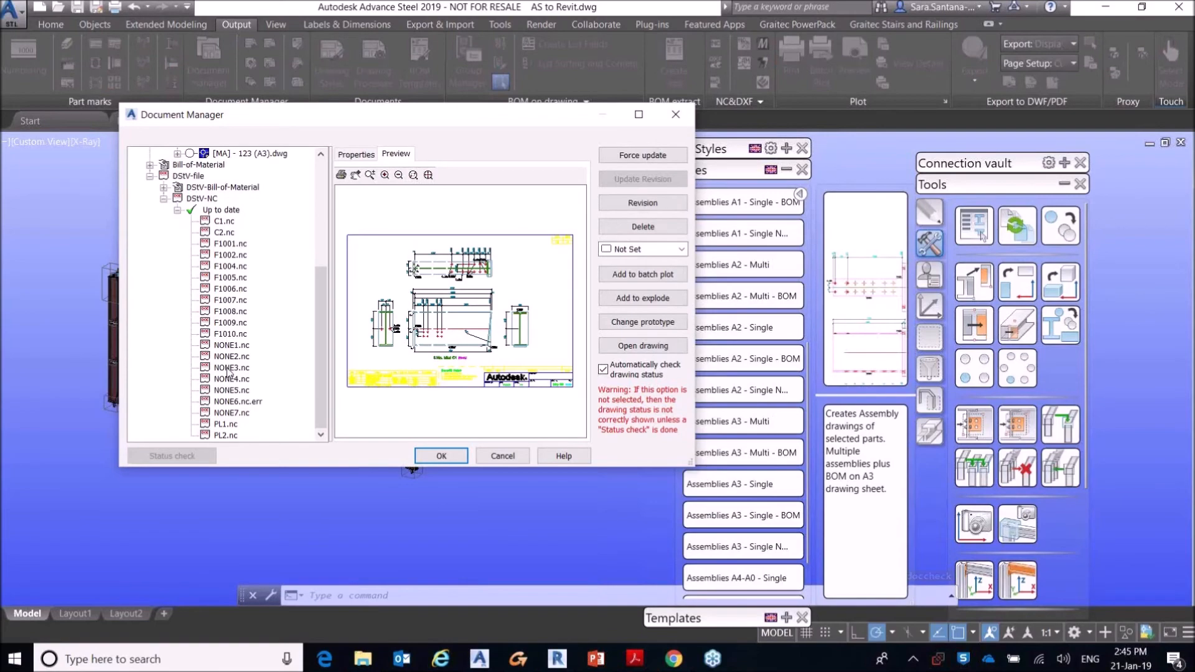
click(679, 114)
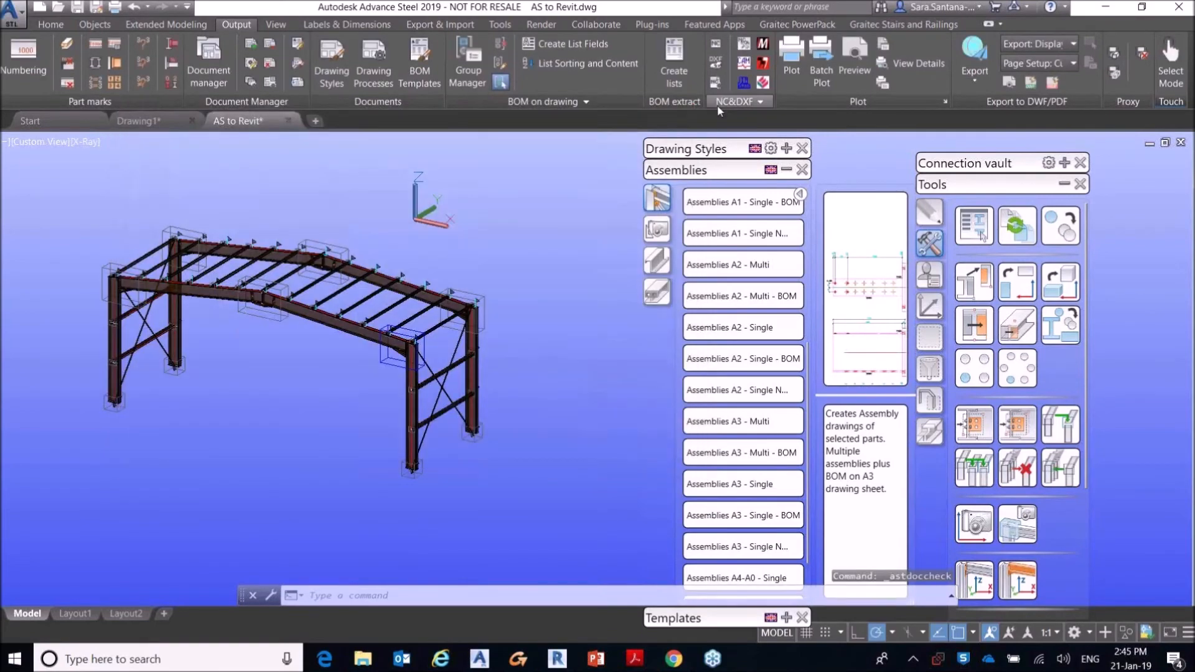
Step: Convert the NC data to DXF files and list the up-to-date DSTV-NC-DXF documents in the Document Manager
click(723, 106)
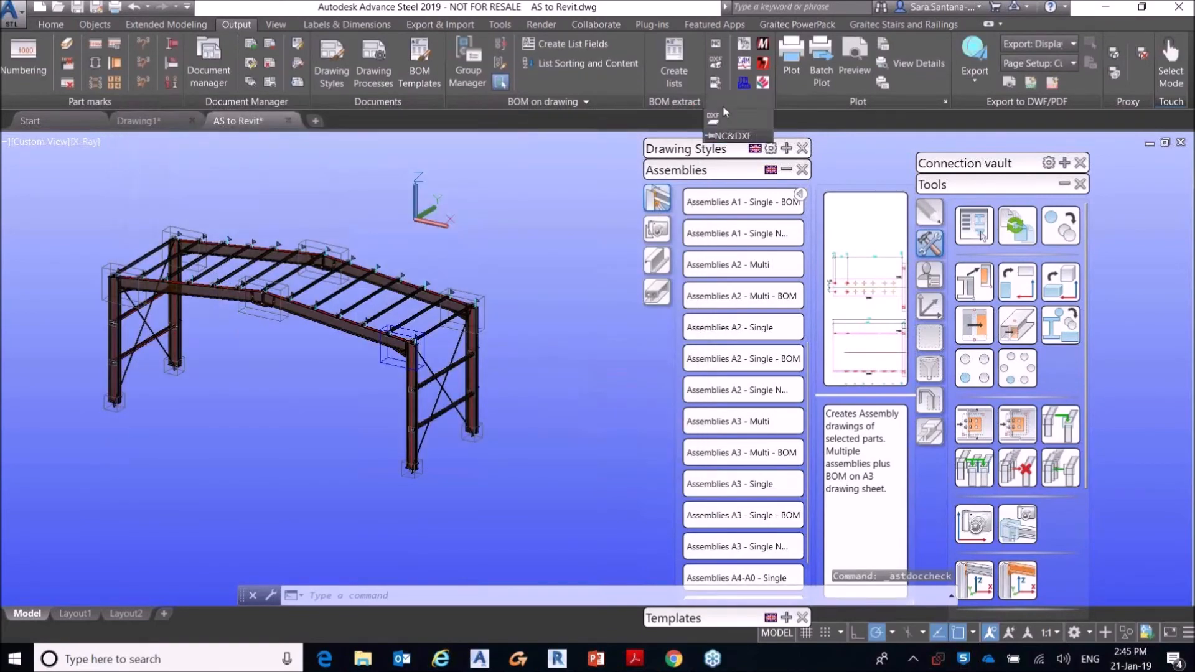
click(713, 124)
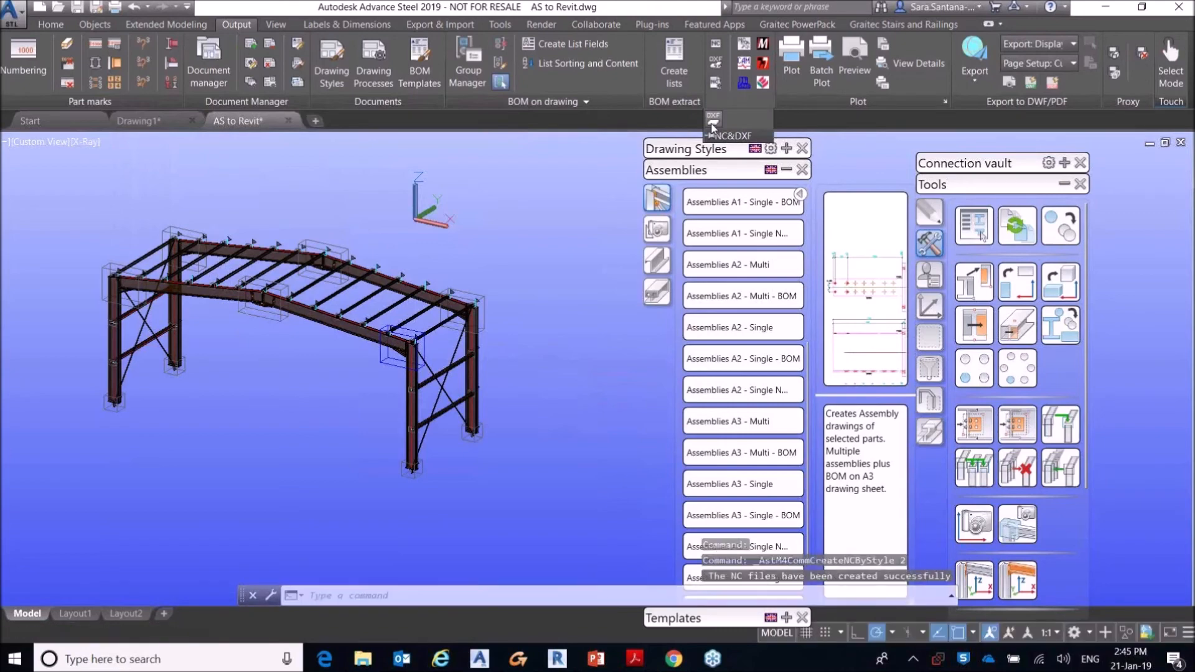
click(208, 72)
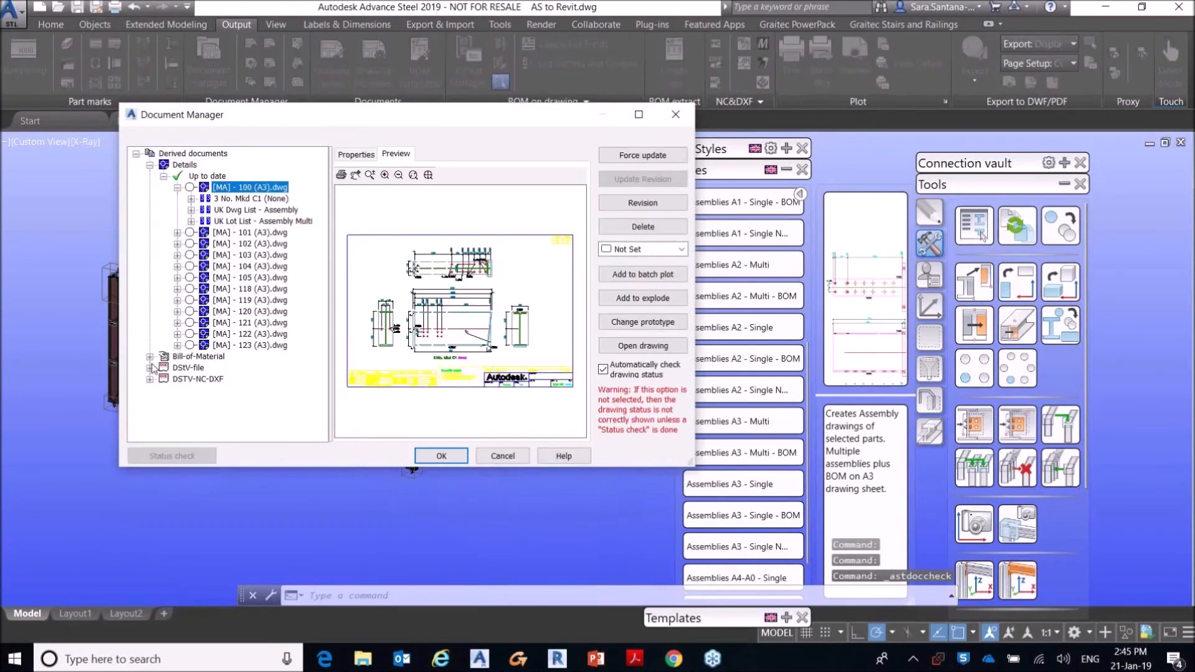
click(150, 379)
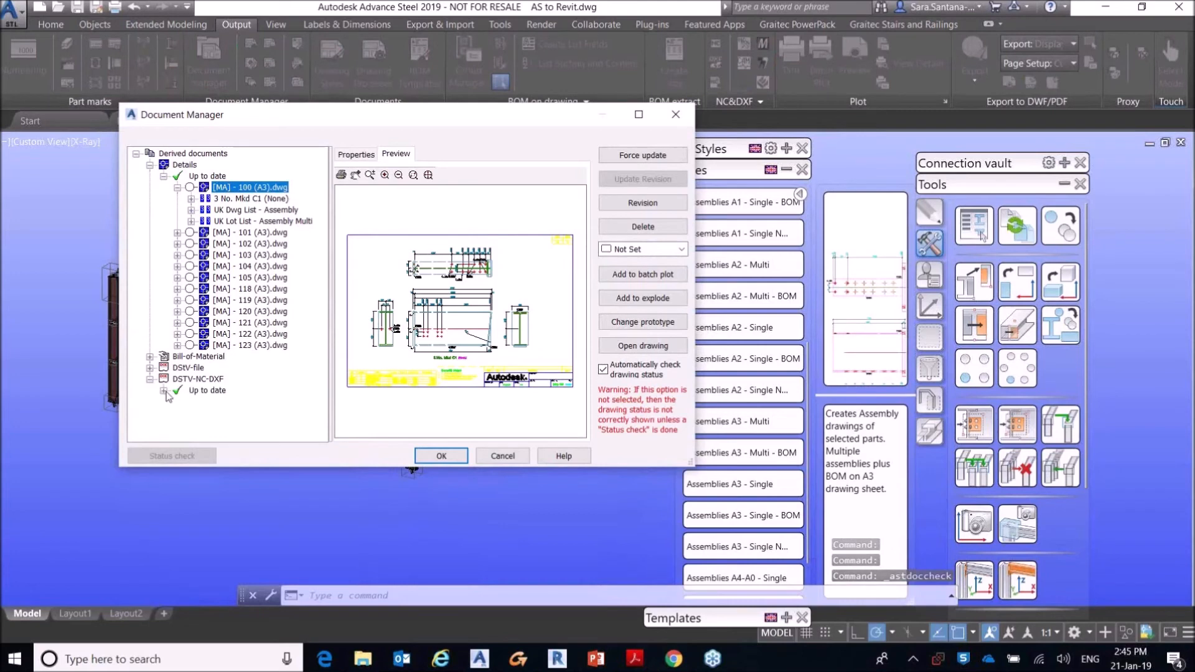
click(164, 390)
Step: Preview the plate DXF files F1004.nc.dxf, F1006.nc.dxf and F1007.nc.dxf, and close the Document Manager
click(232, 358)
click(396, 154)
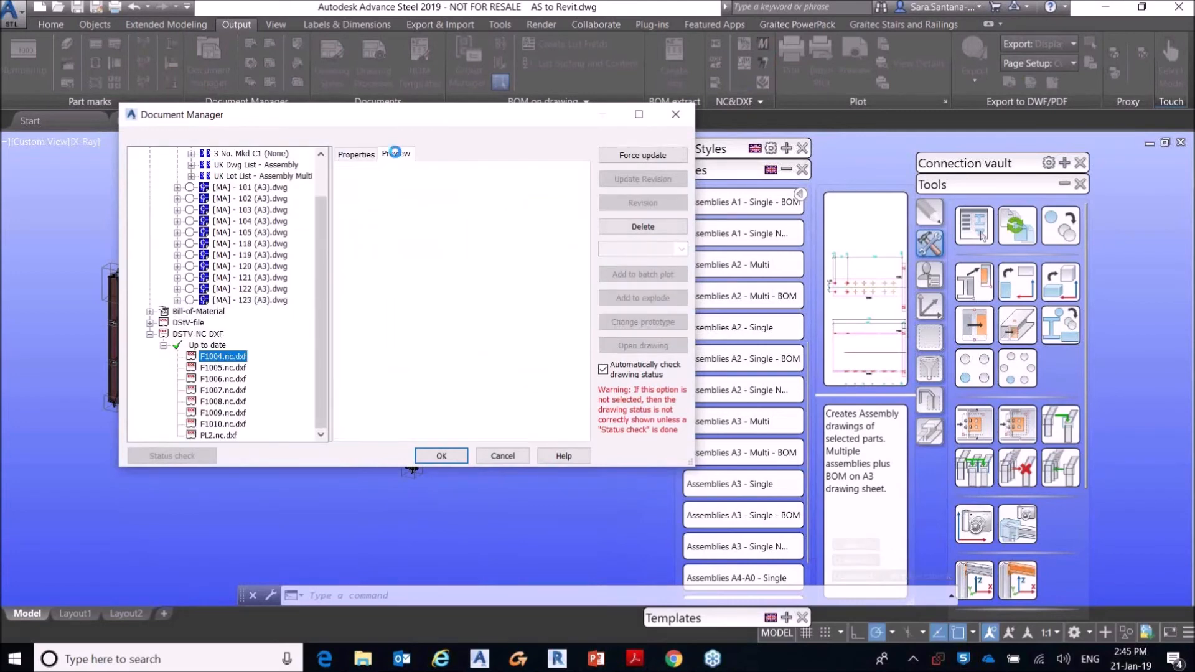
click(228, 379)
click(222, 390)
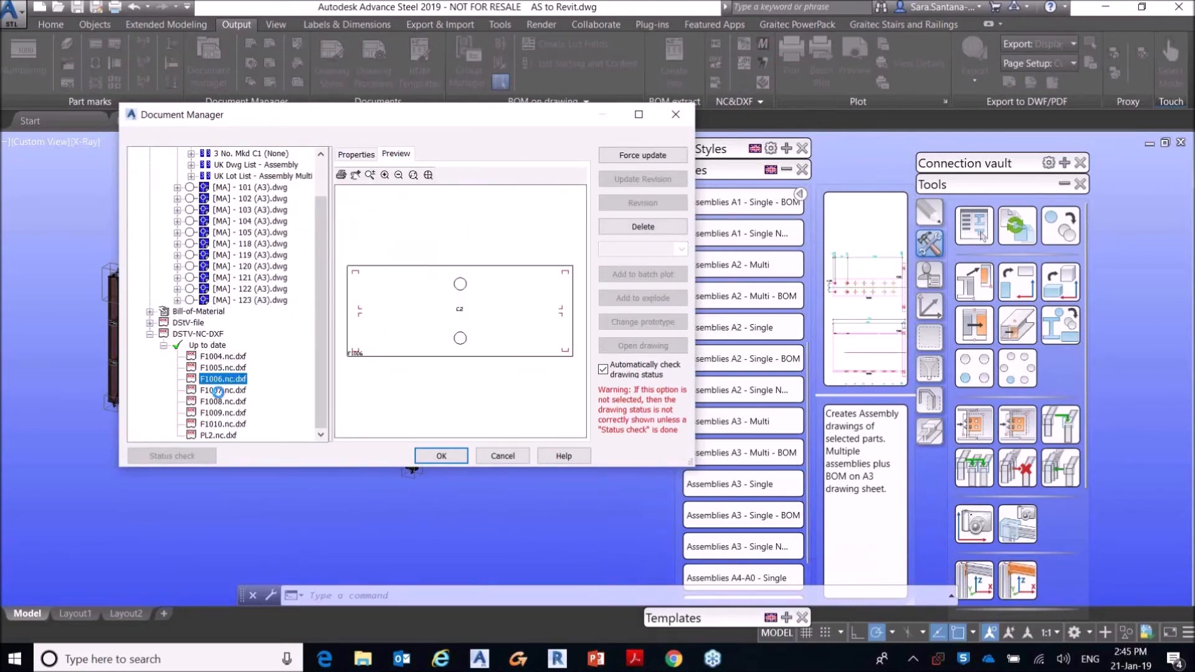
click(677, 115)
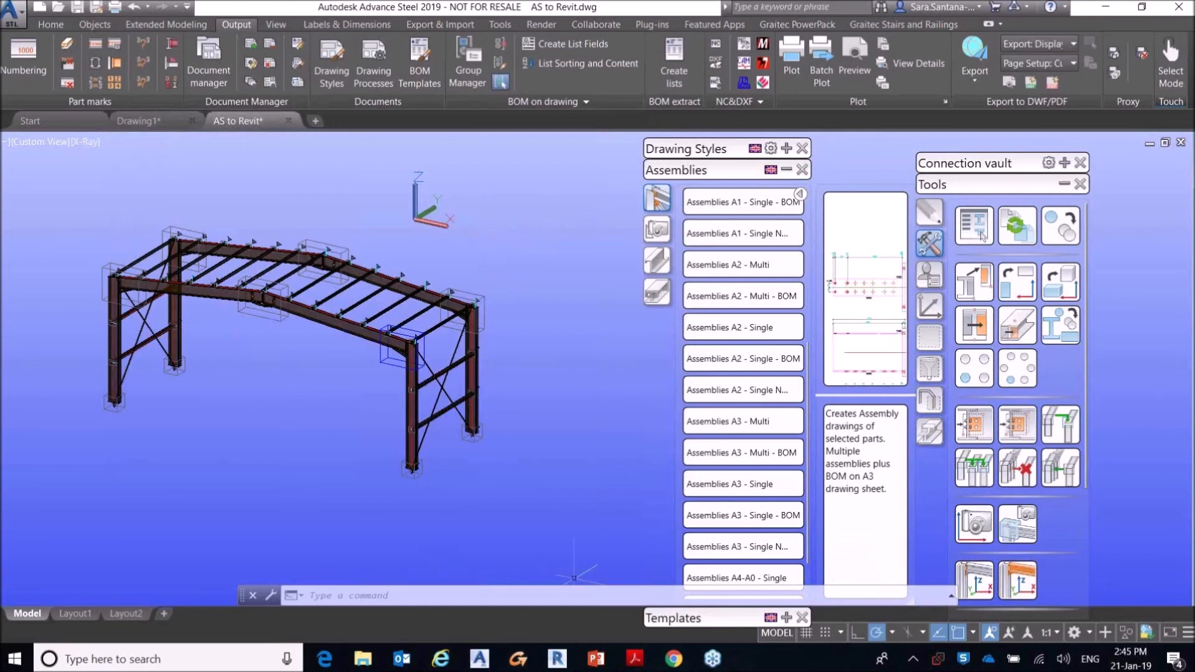
Step: Export the model with Advance Export as an SMLX file named AS to Revit version 1 in the Webinar_21st_January folder
click(427, 25)
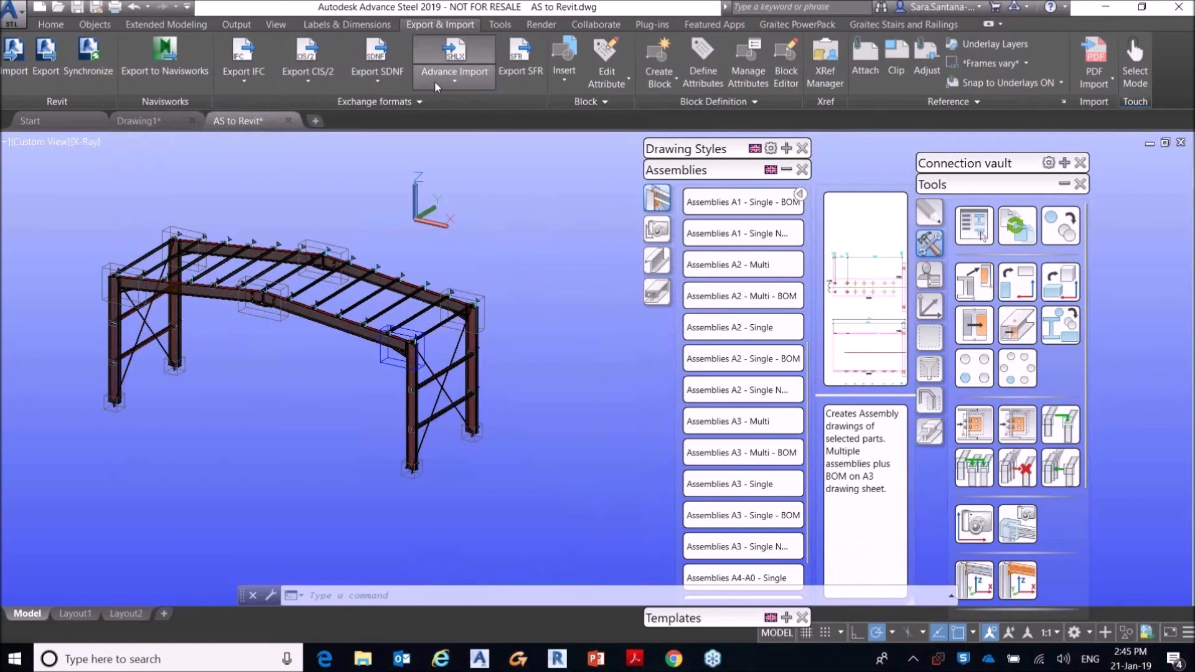
click(453, 79)
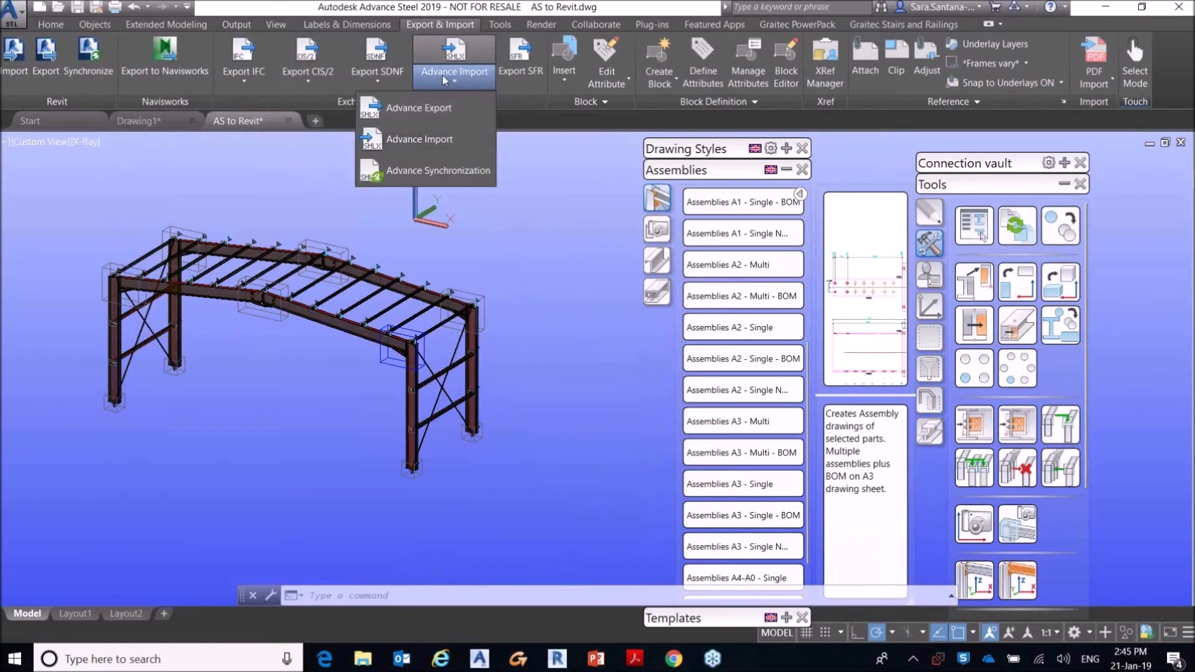
click(405, 109)
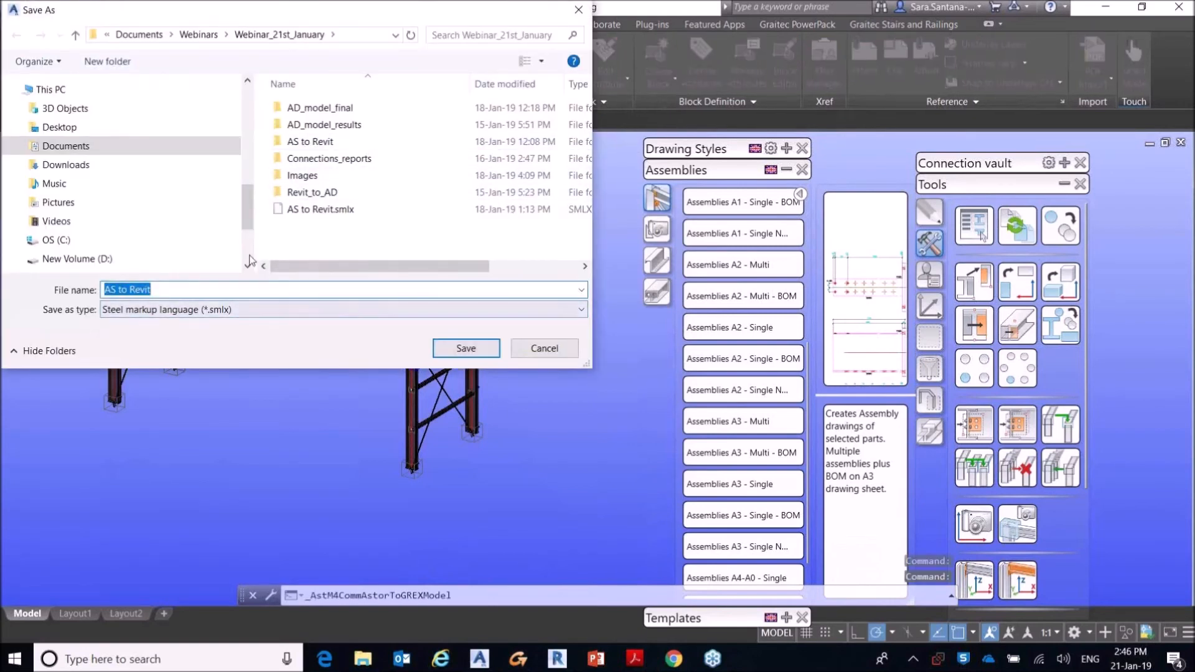
click(173, 290)
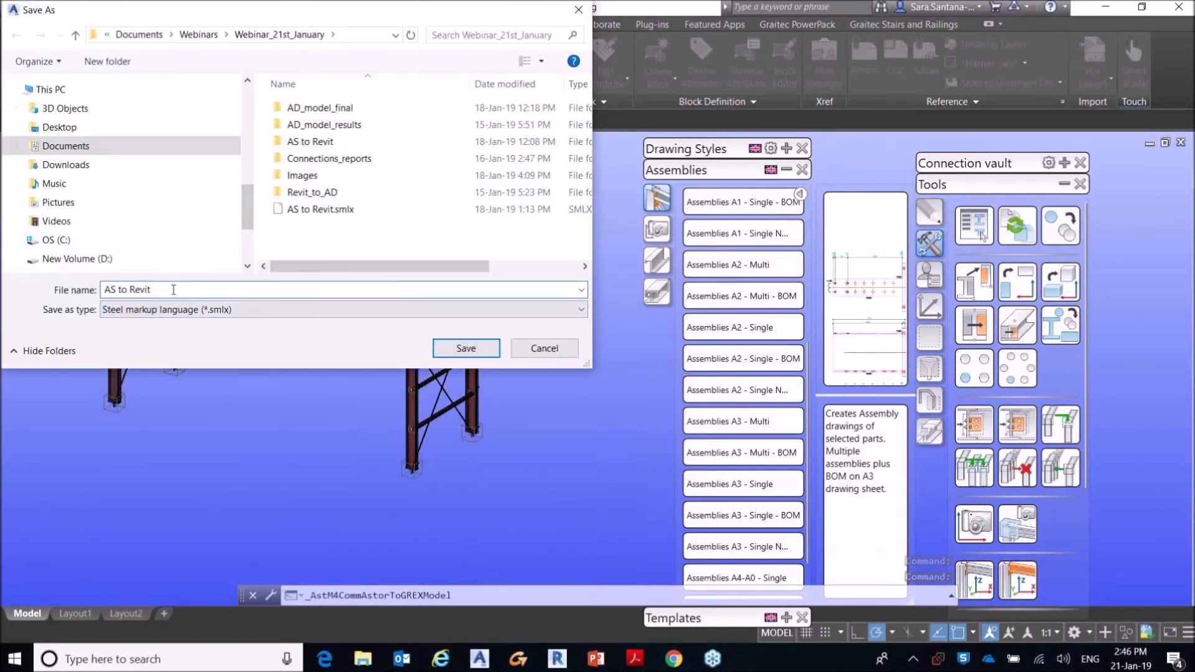
text(version 1)
click(461, 348)
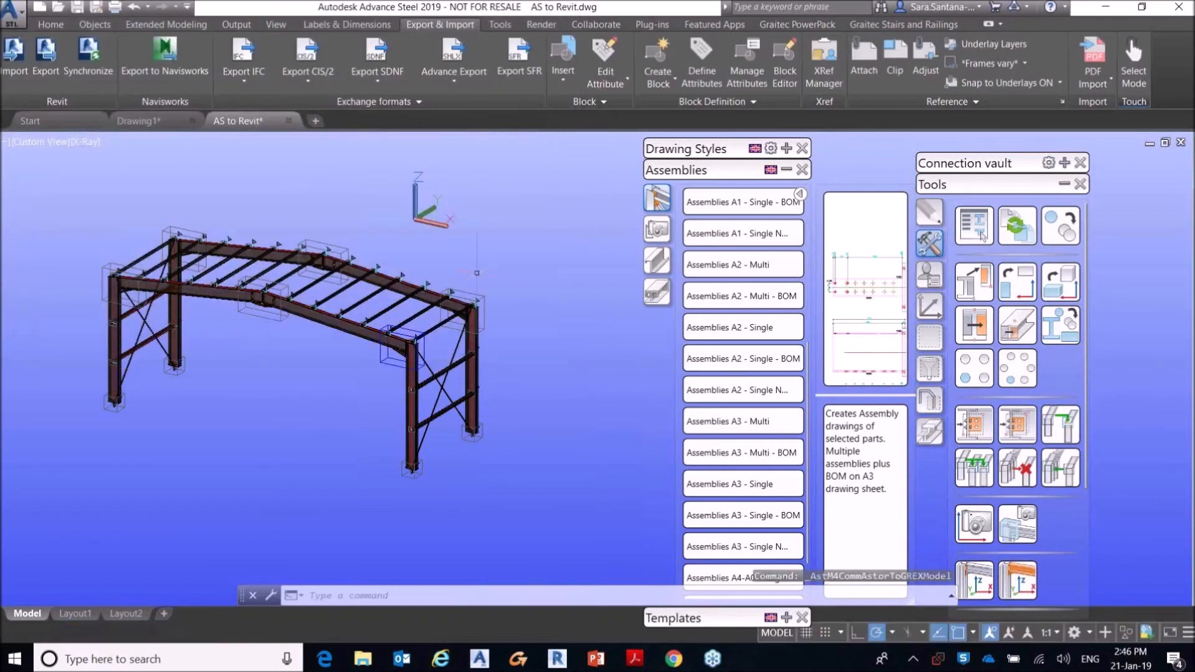
Step: Switch to Revit, review the Advance Steel Extension settings, and close them without changes
click(558, 659)
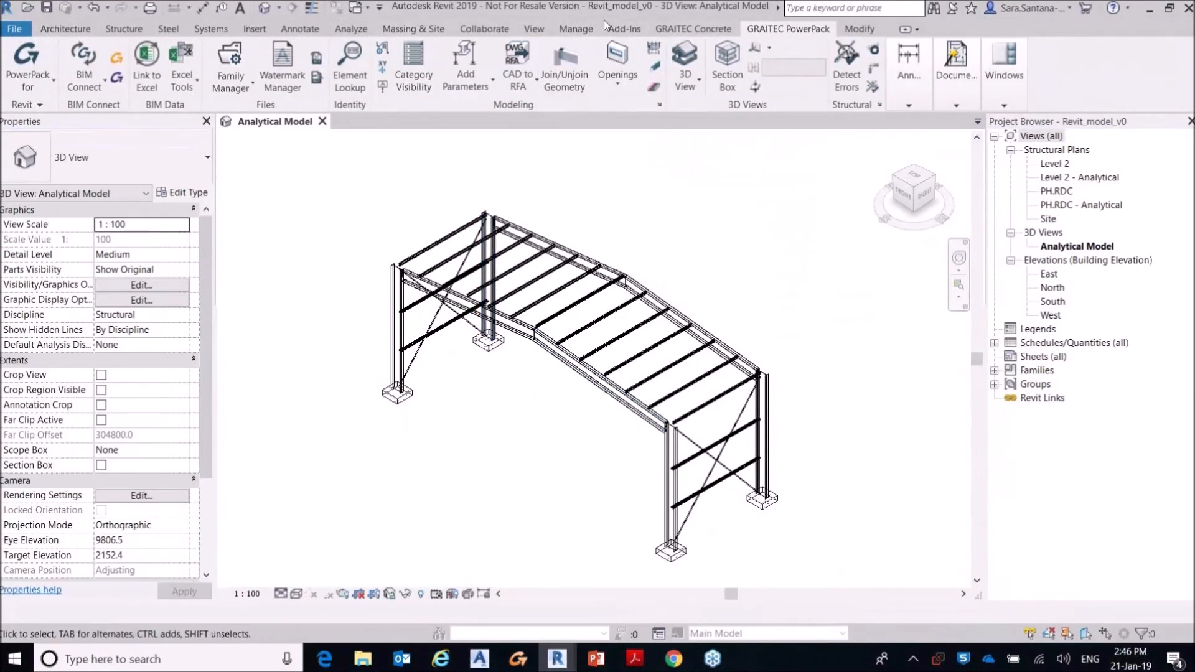
click(618, 33)
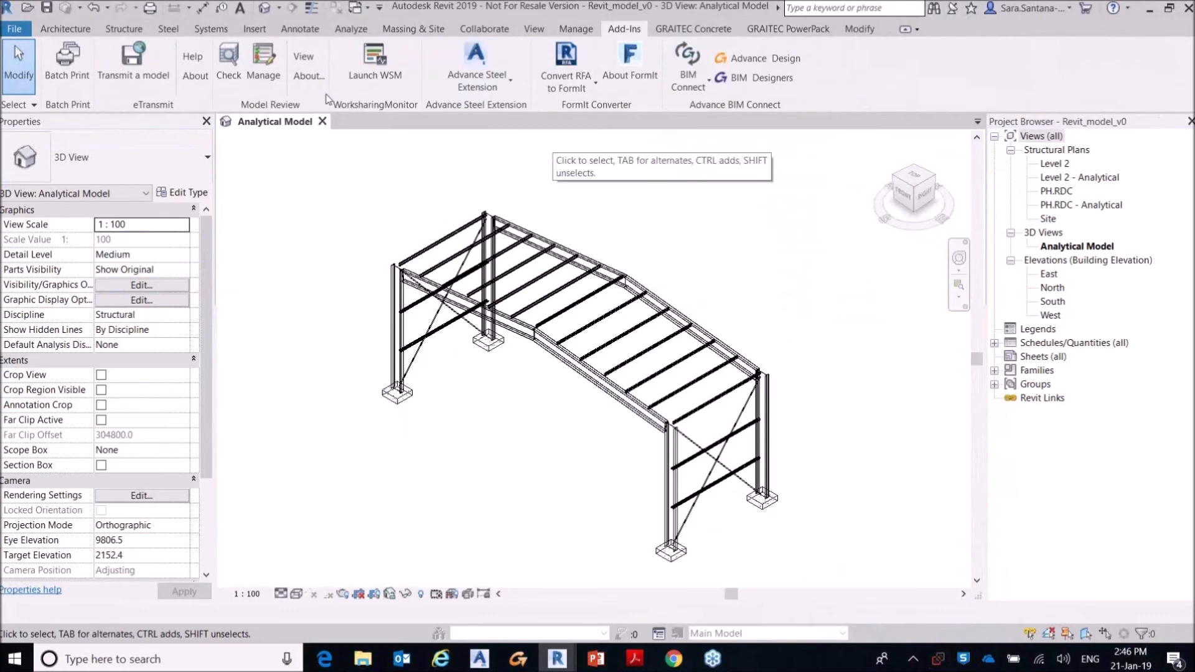
click(492, 79)
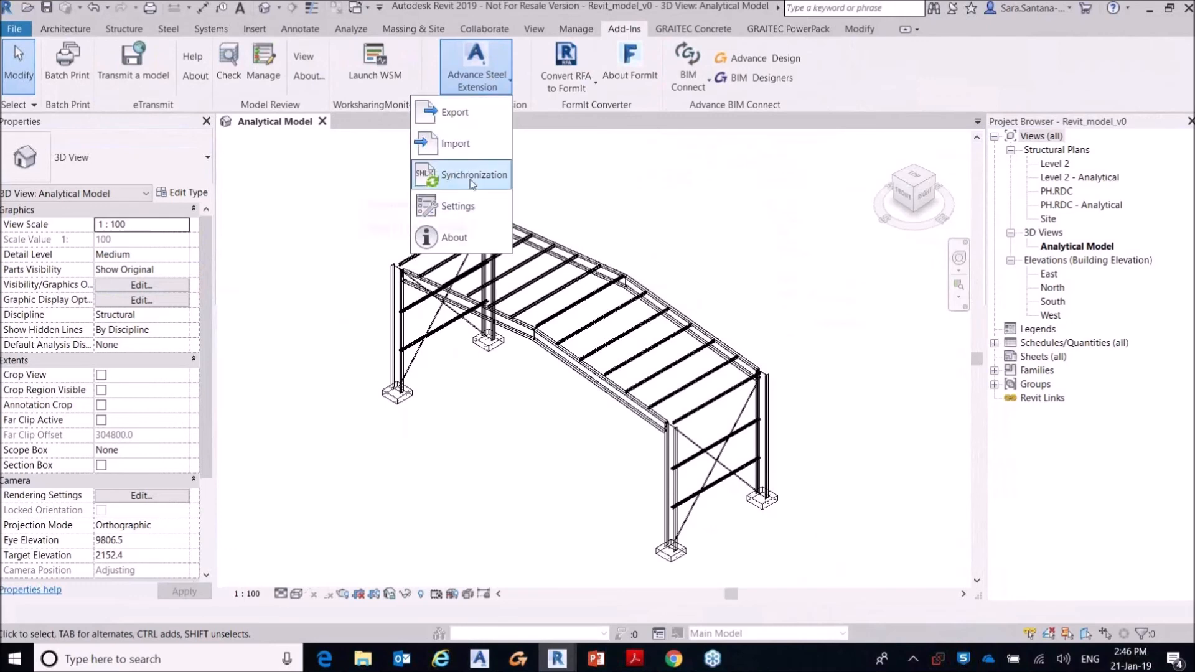
click(450, 206)
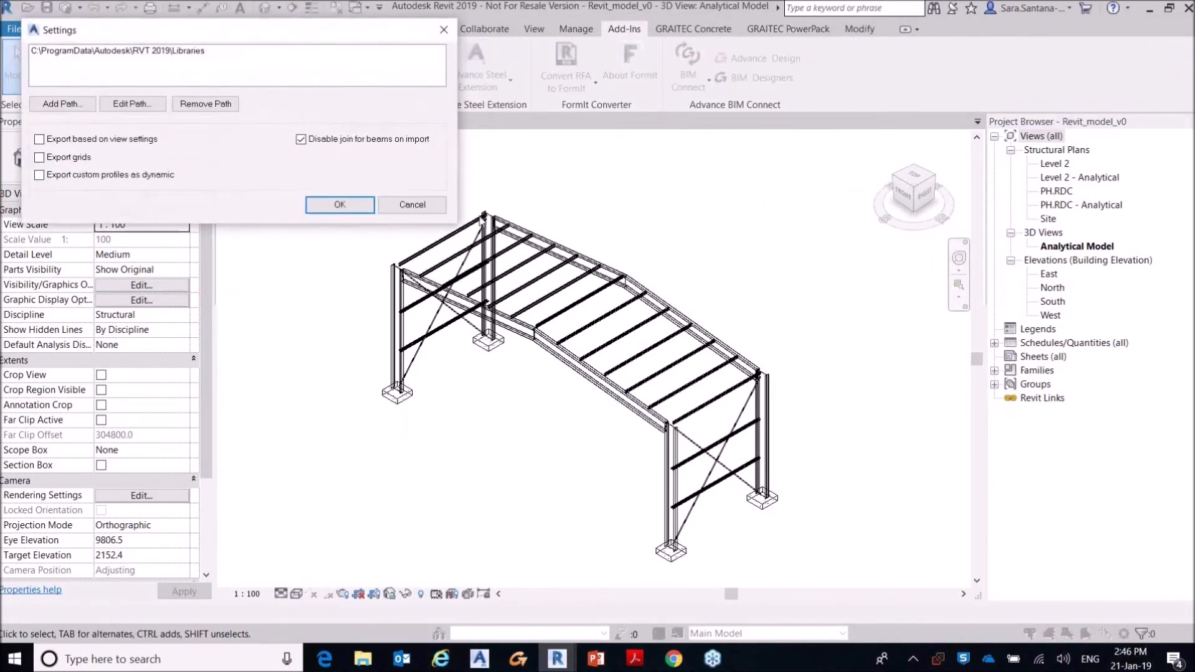
click(444, 30)
Step: Start the Advance Steel Extension synchronisation and load AS to Revit version 1.smlx
click(500, 88)
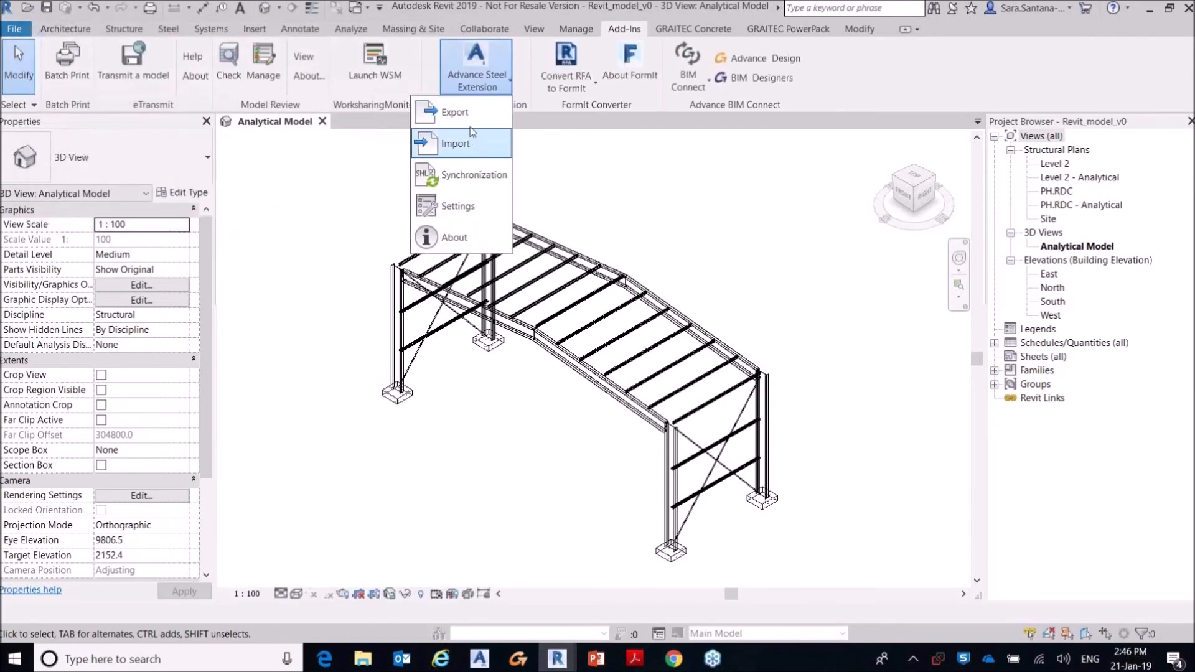
click(471, 176)
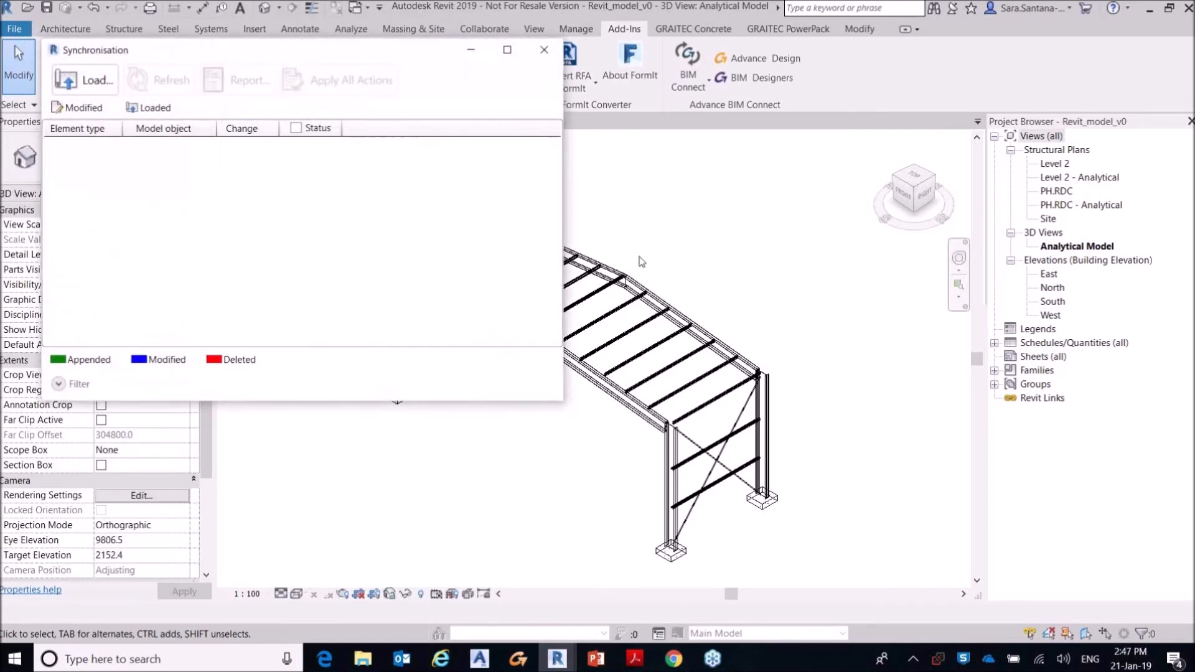
click(94, 81)
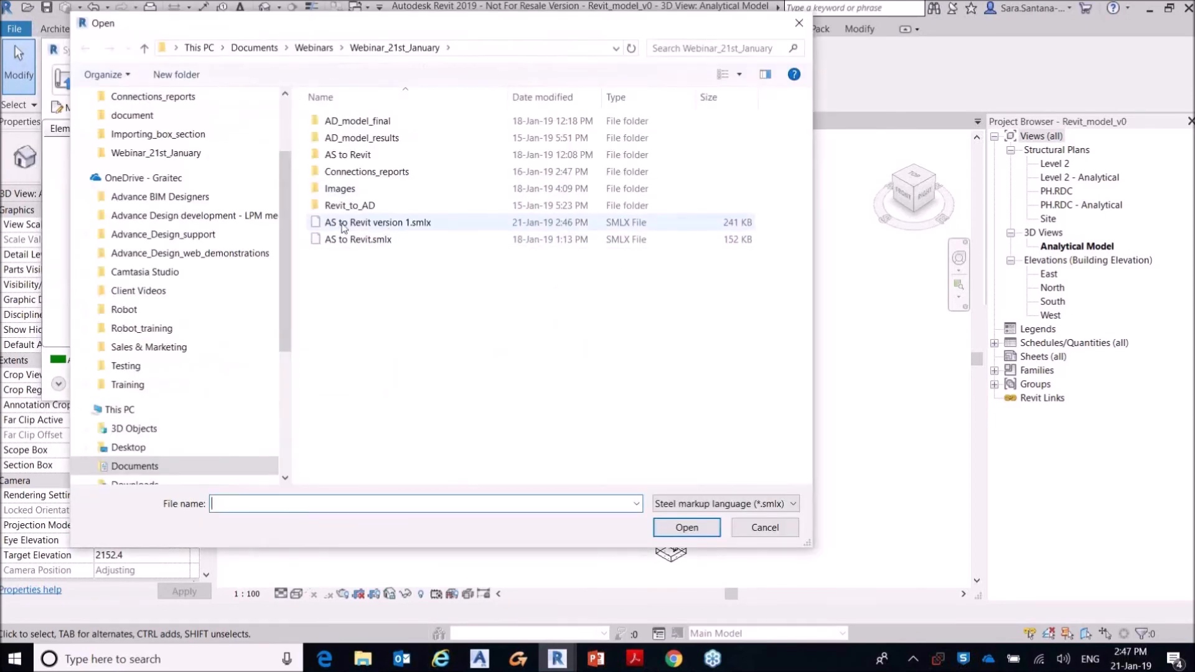
double_click(412, 223)
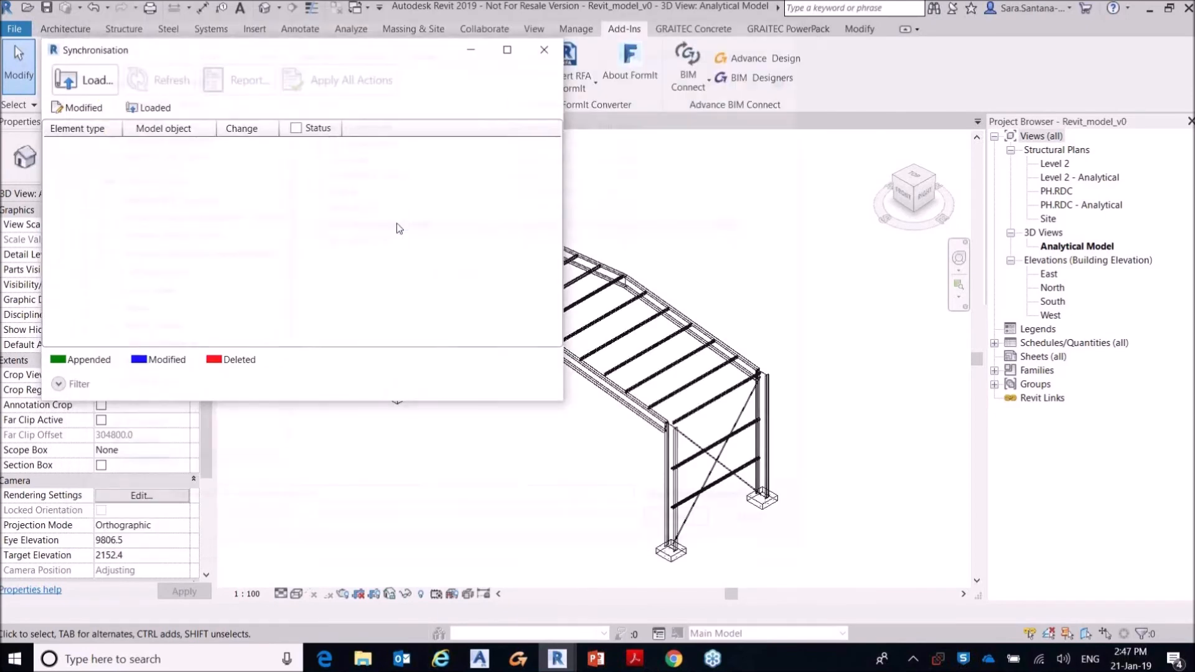
Step: Mark all listed changes, apply them to the Revit model, dismiss the warnings, and close the synchronisation dialog
click(296, 128)
scroll(294, 249, down, 10)
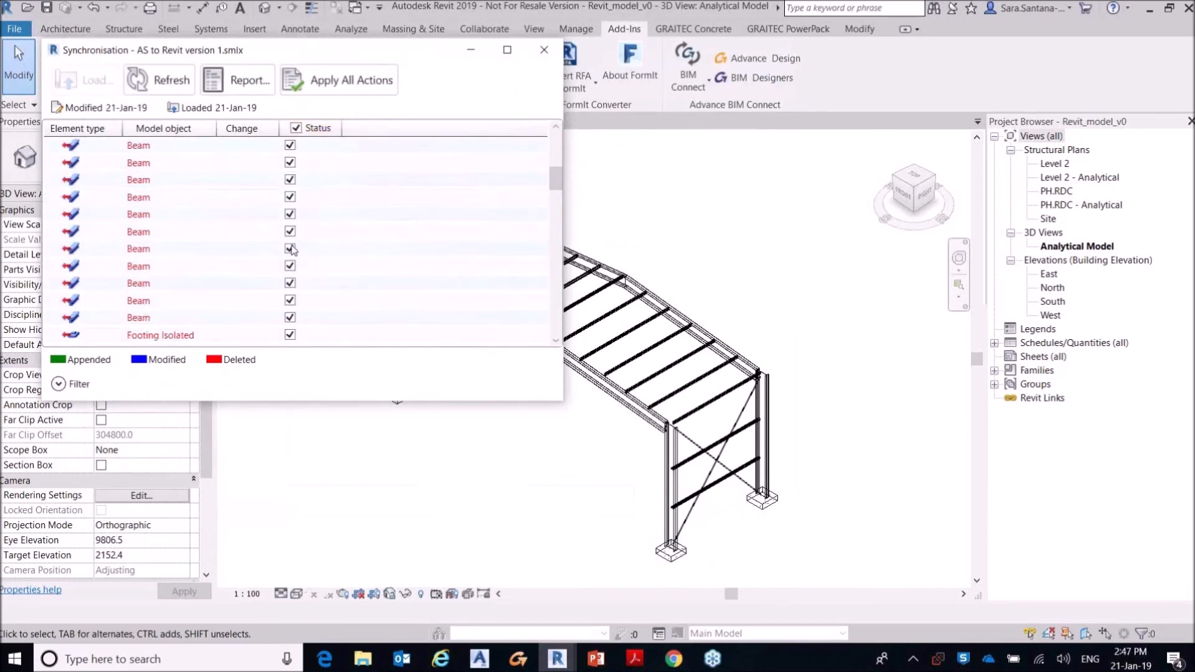
scroll(335, 237, up, 8)
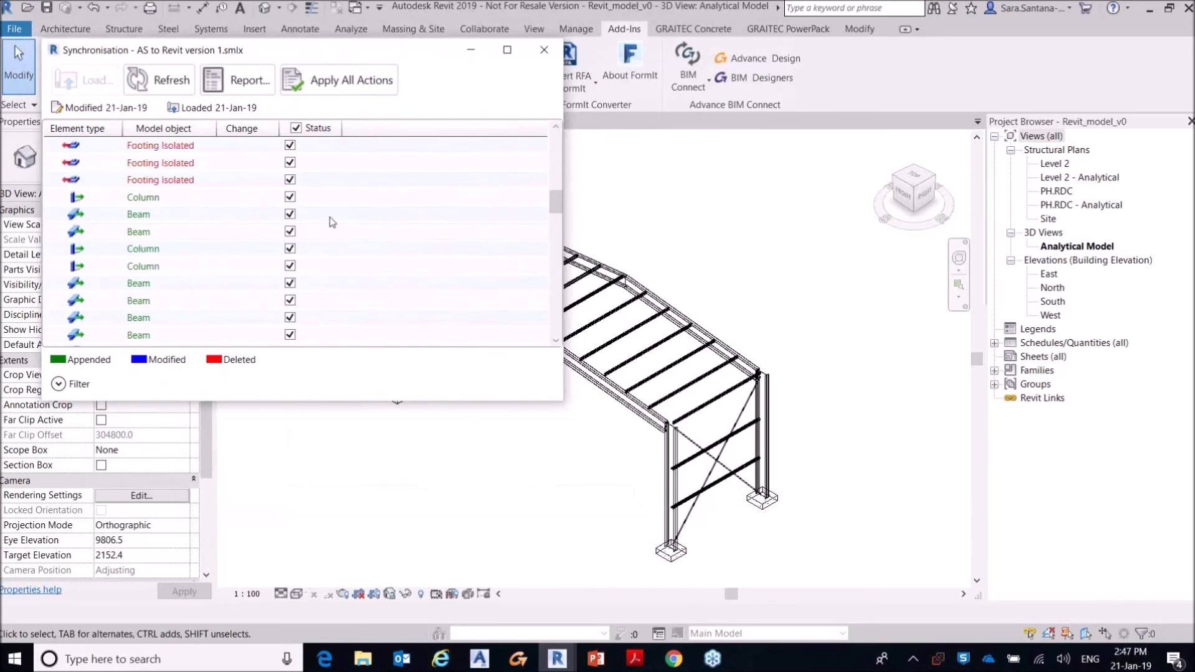
scroll(352, 254, up, 5)
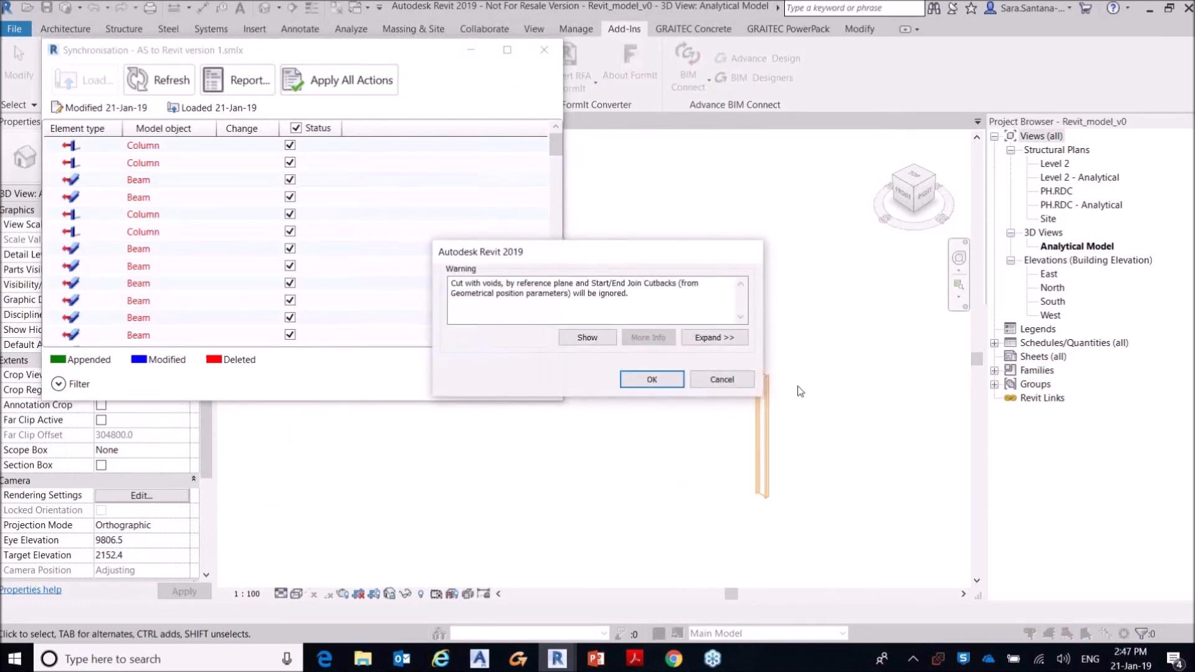
click(652, 379)
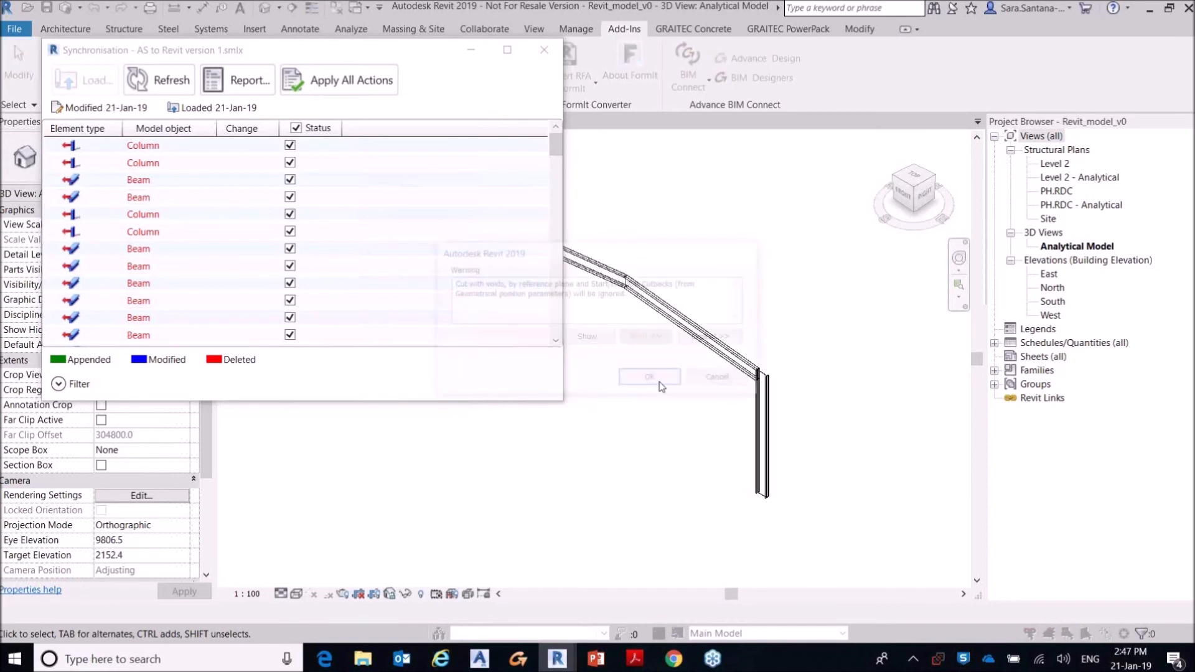
click(659, 382)
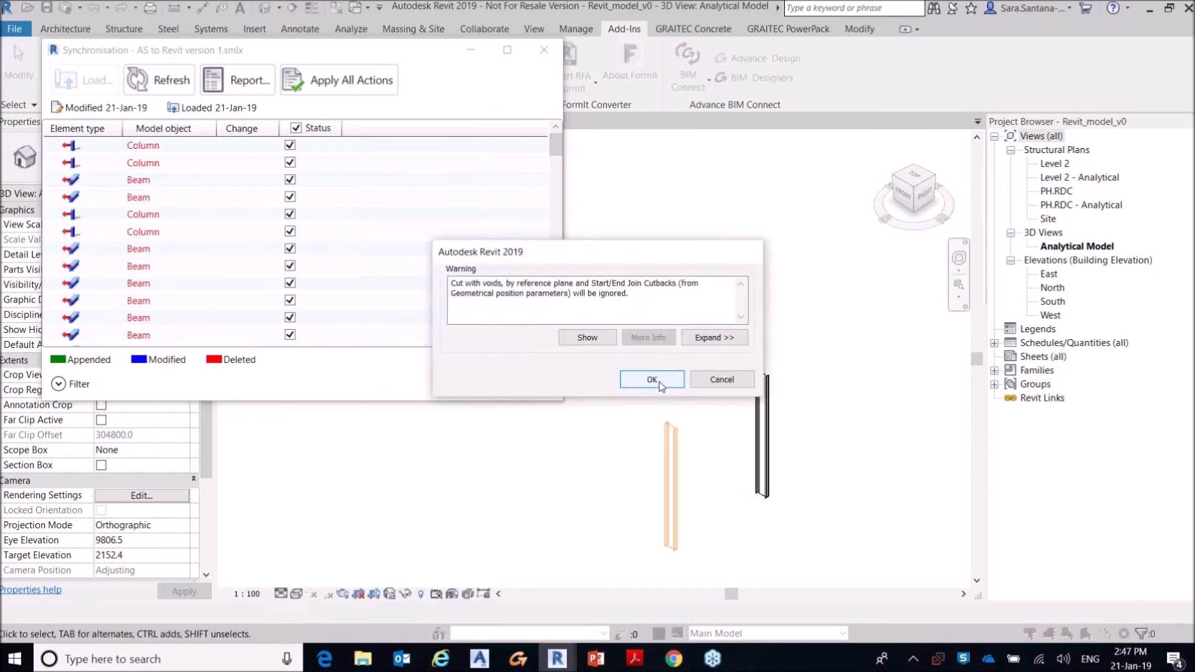
click(659, 383)
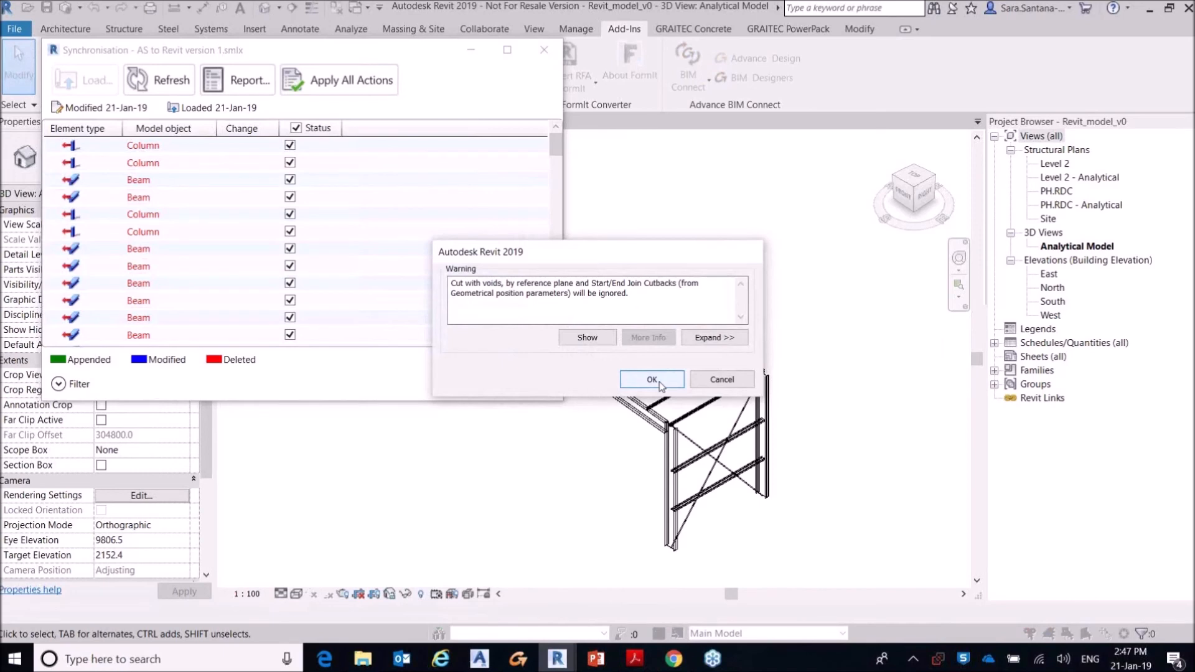
click(659, 383)
click(652, 379)
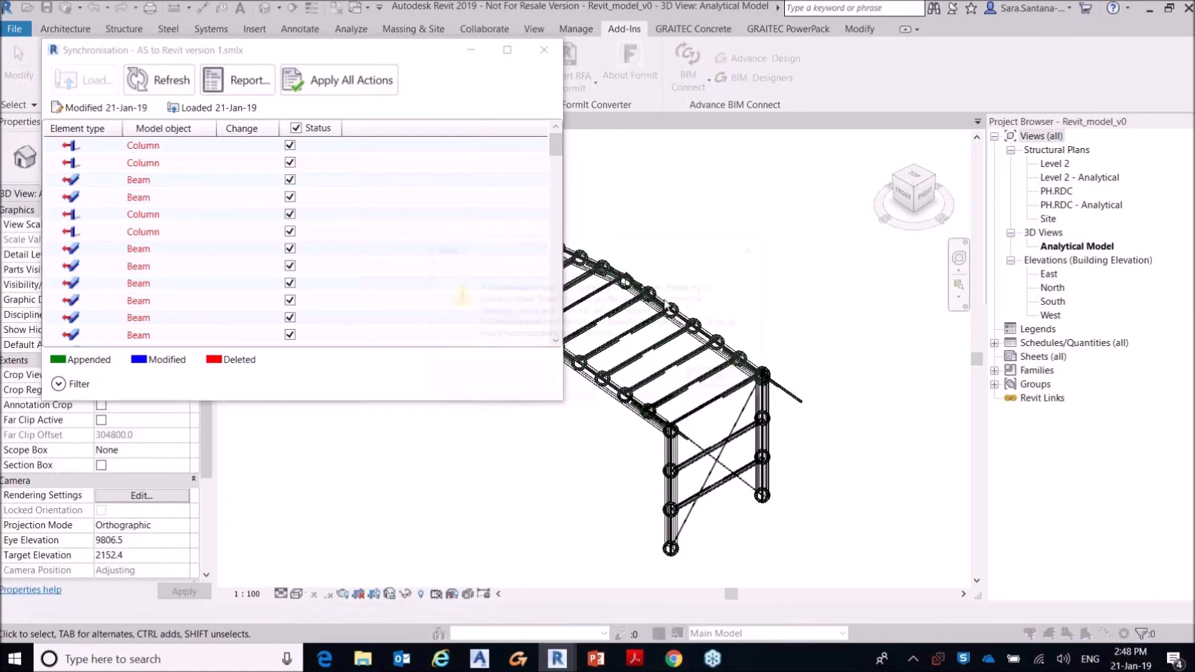
click(722, 380)
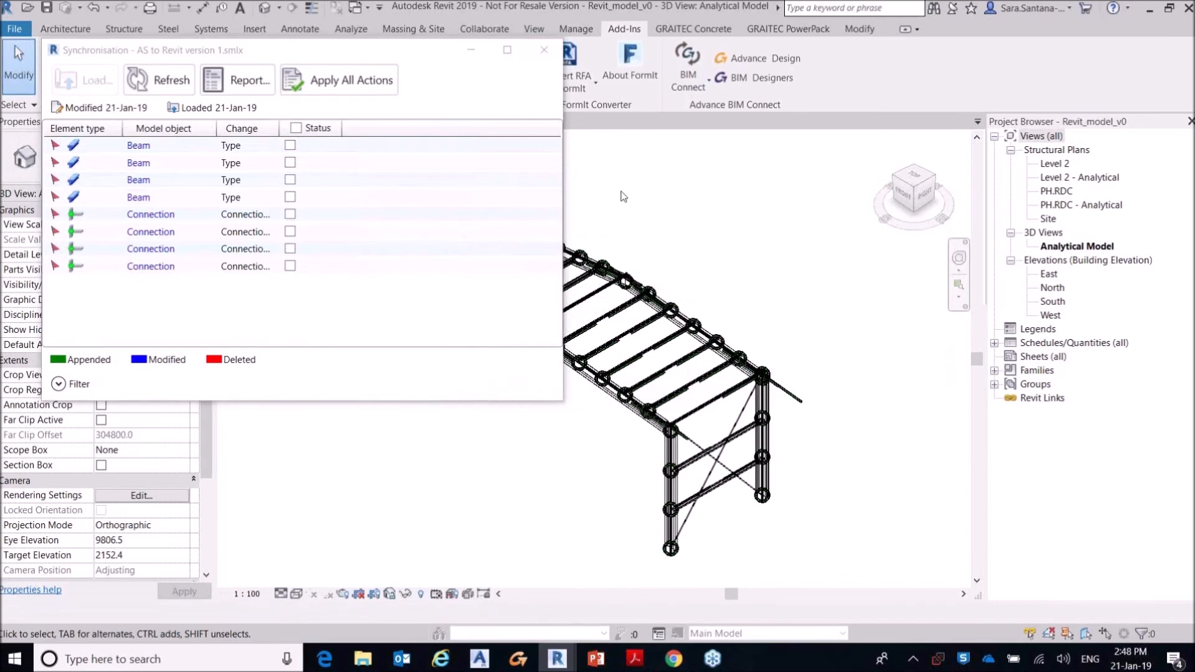
click(544, 49)
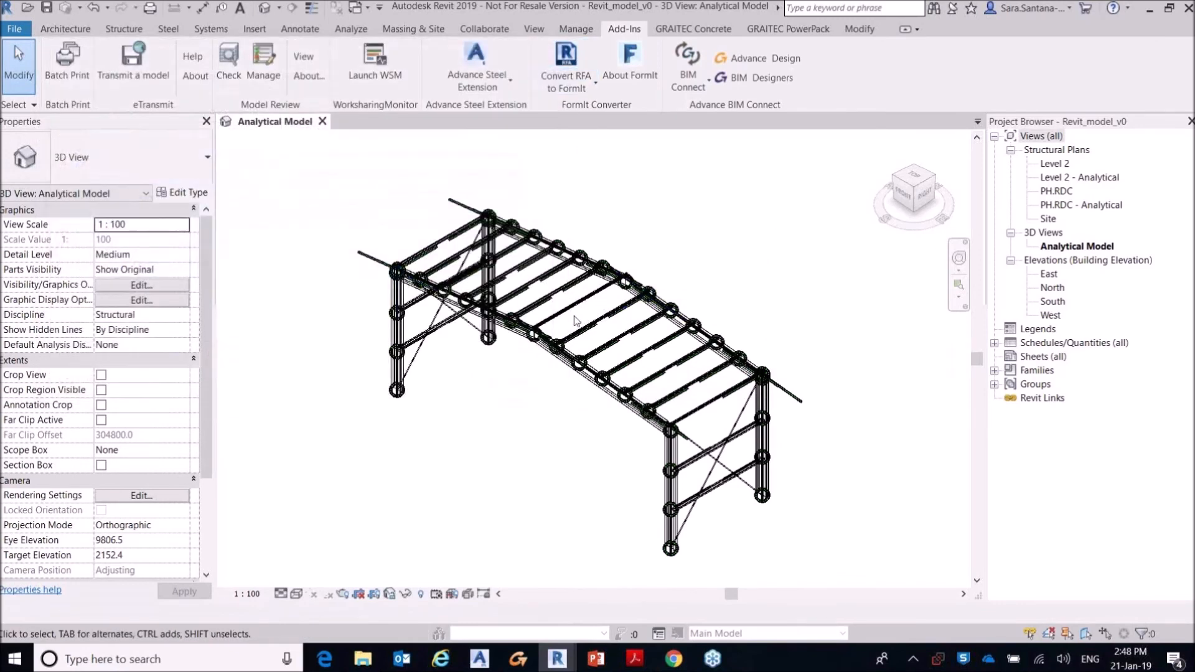
Step: Select the apex haunch connection at the ridge of the near portal frame to inspect its properties
scroll(581, 313, up, 5)
scroll(539, 341, up, 1)
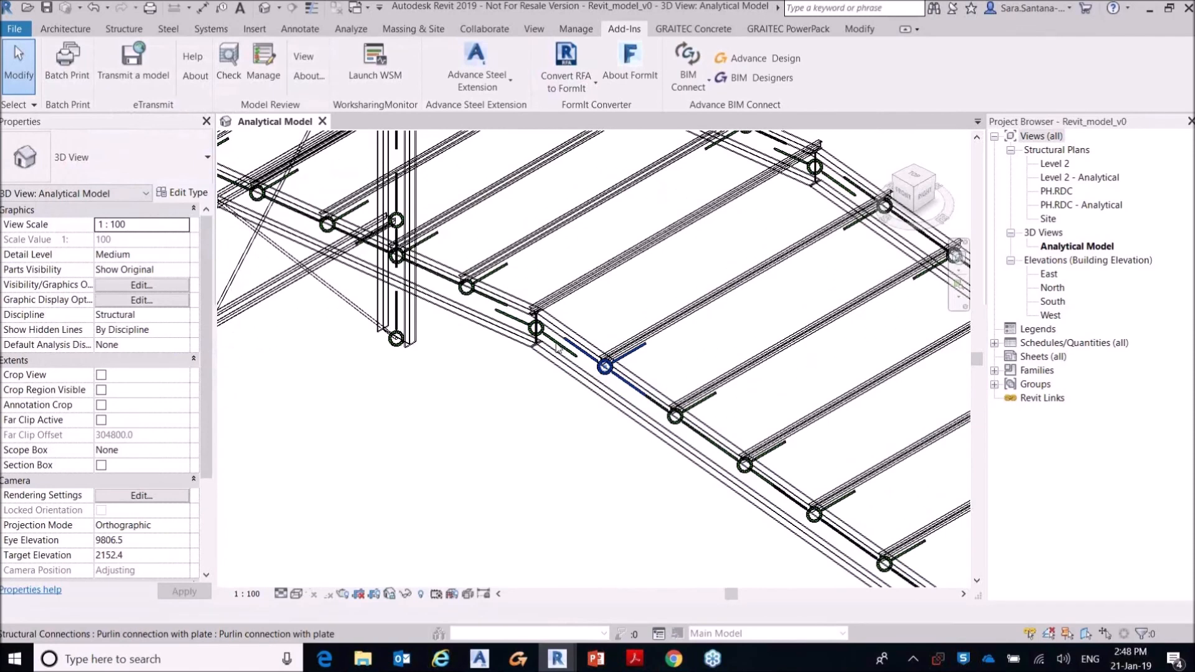
click(556, 346)
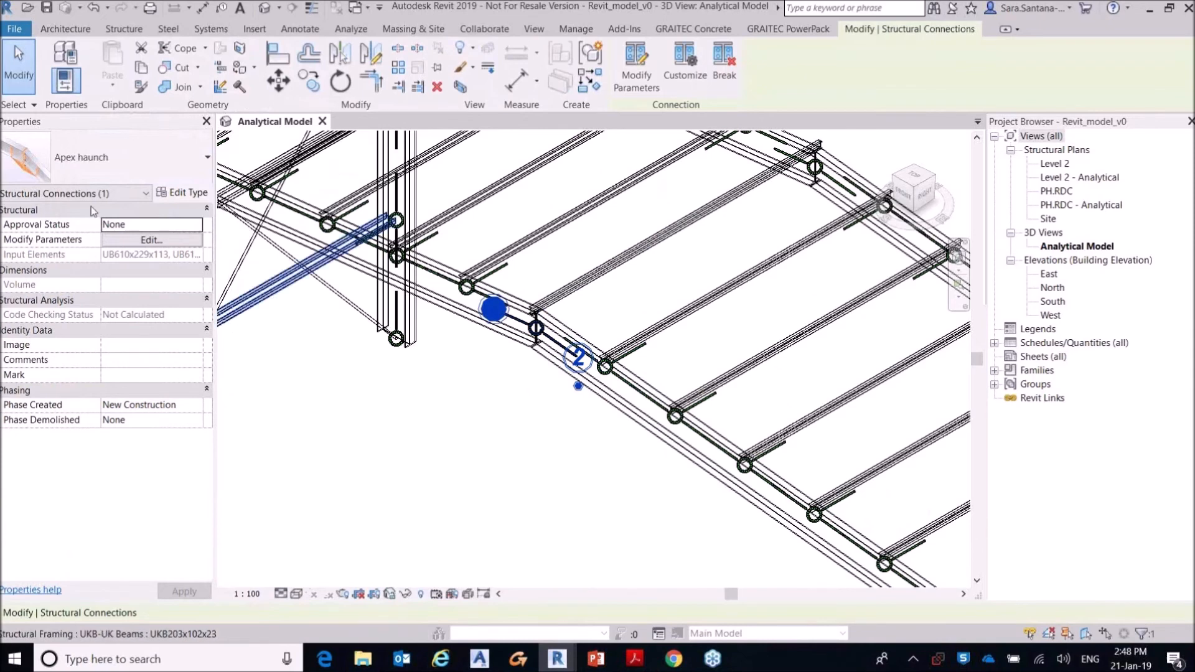
shift+middle_drag(309, 254, 509, 285)
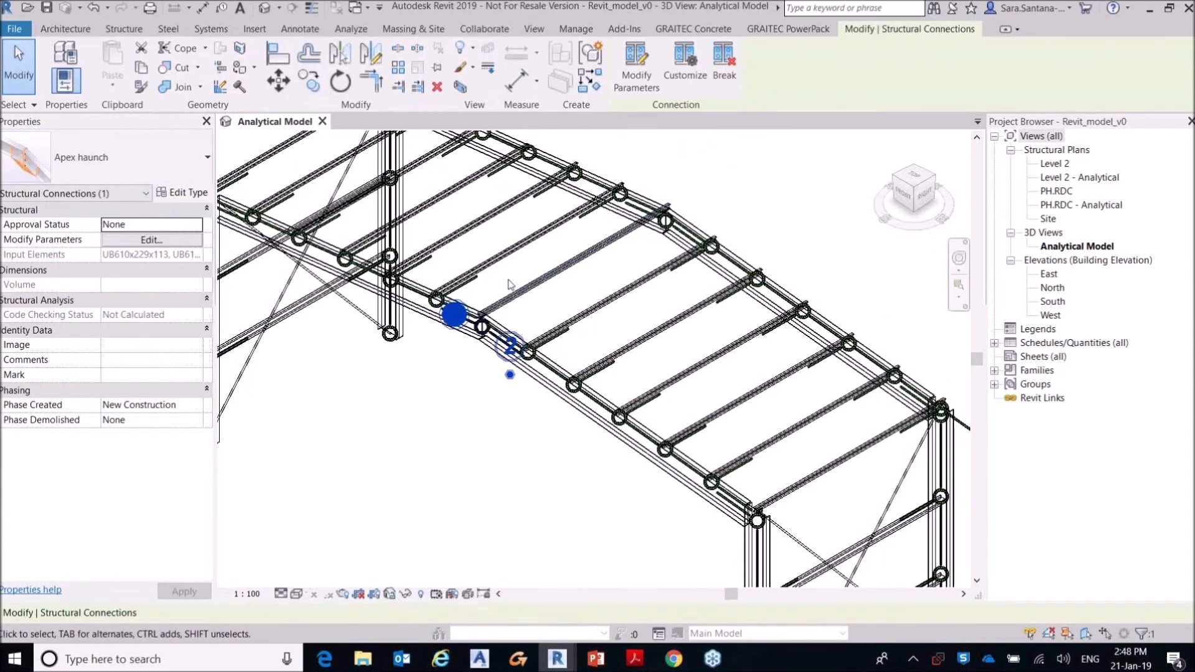
Step: Review the Structural Connections subcategories in the 3D view's visibility and graphic overrides, then accept the settings
key(v)
key(g)
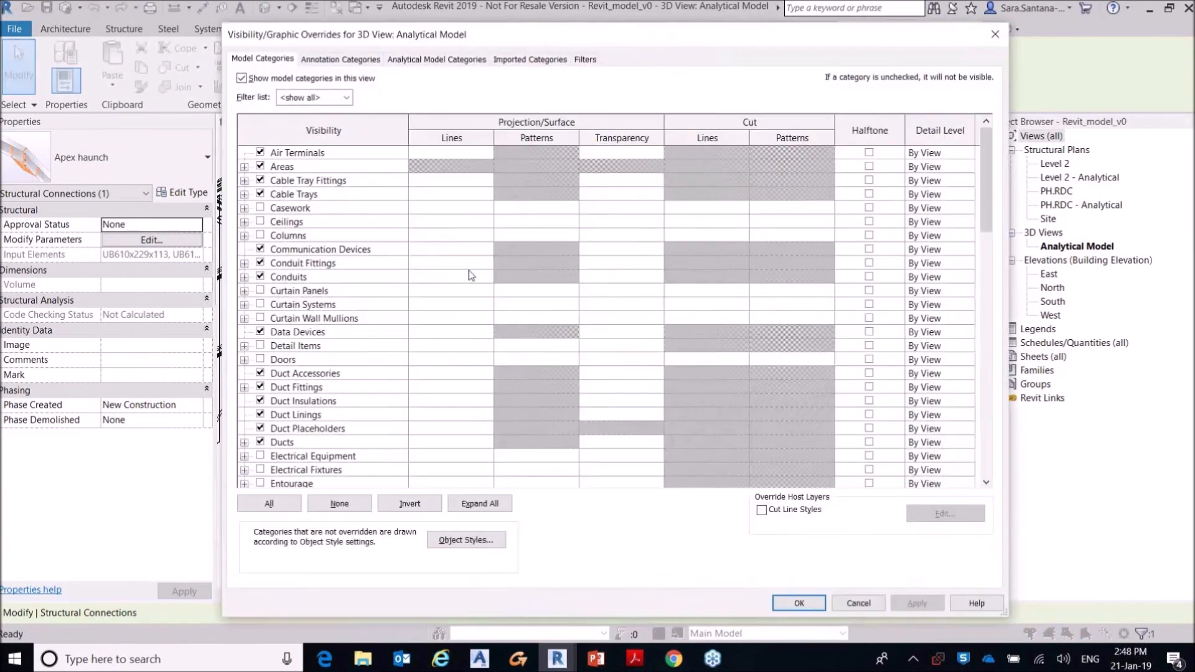
scroll(371, 250, down, 11)
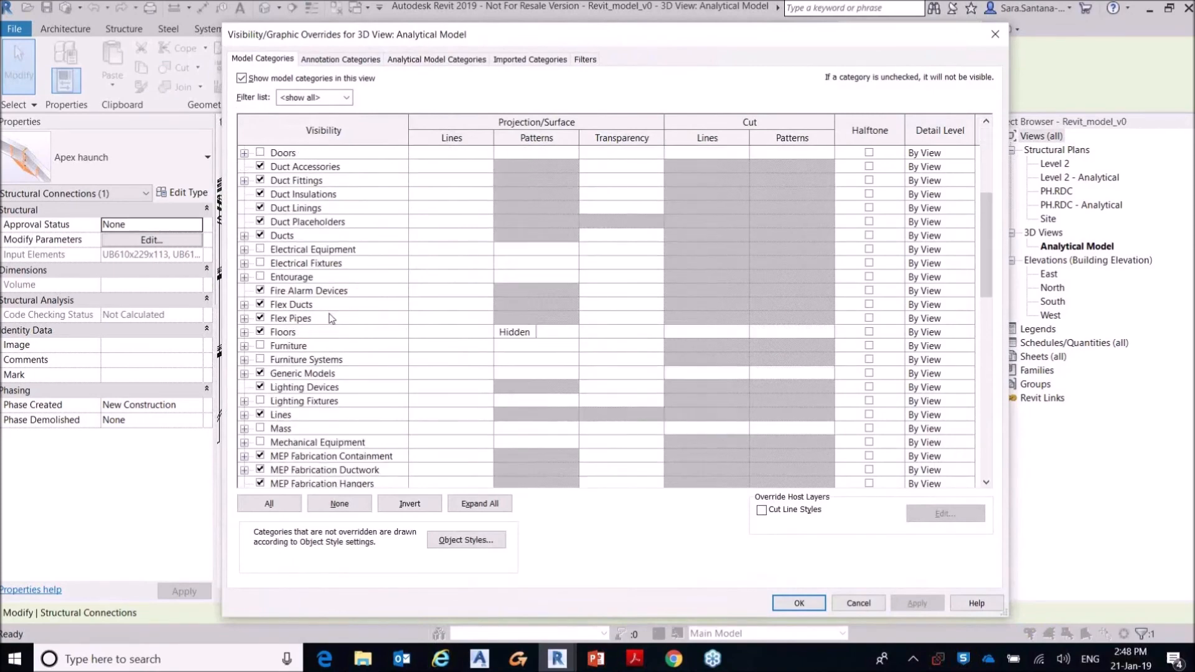
scroll(312, 338, down, 8)
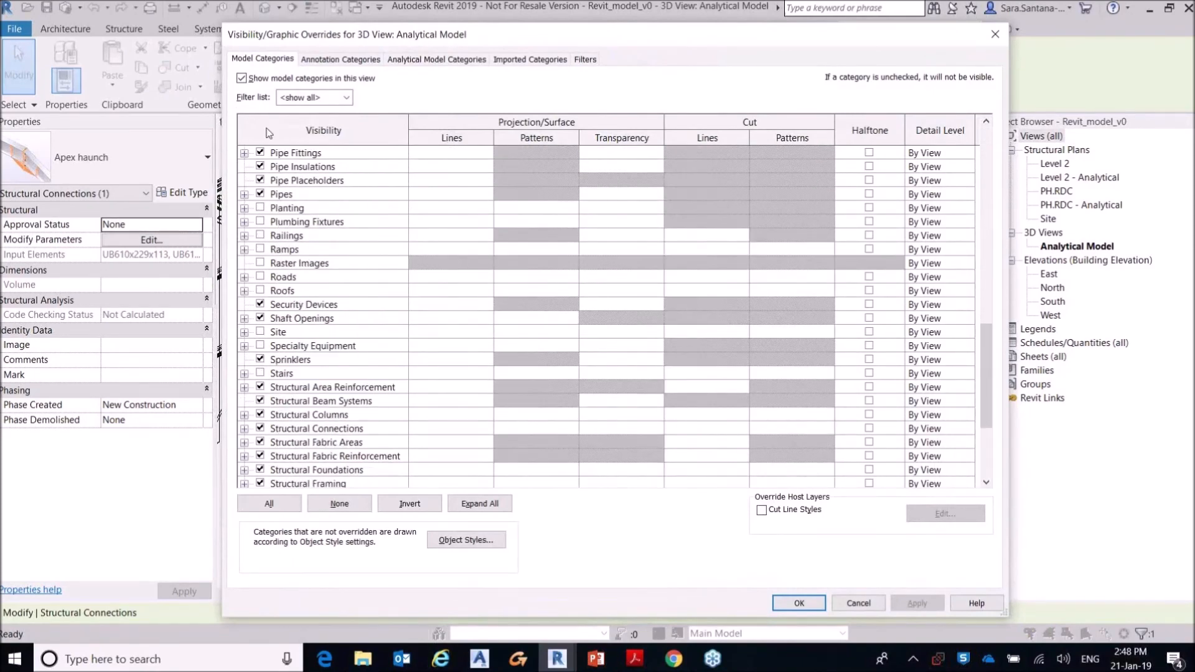
scroll(318, 255, up, 3)
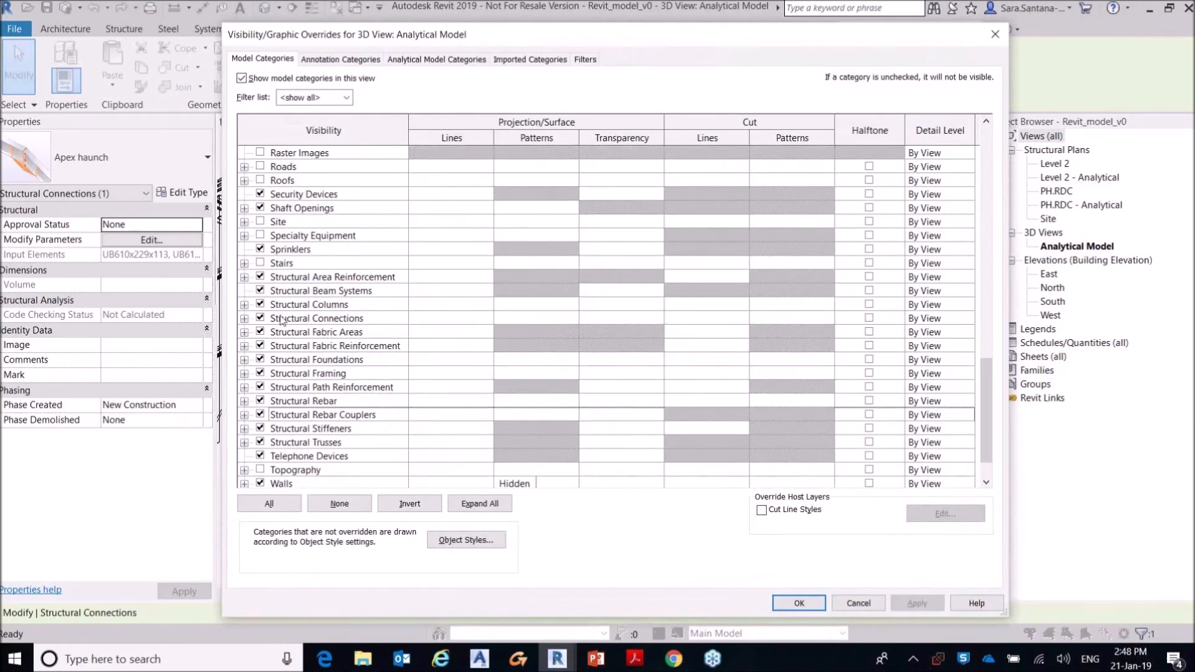
click(245, 318)
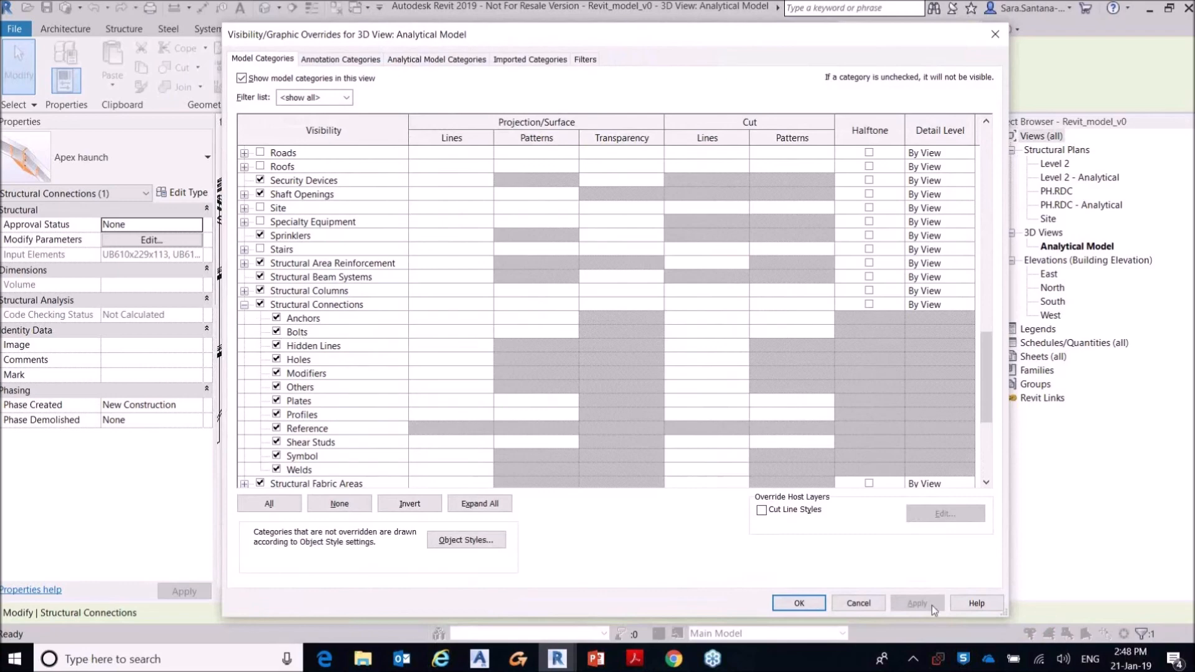
click(809, 605)
scroll(479, 406, up, 2)
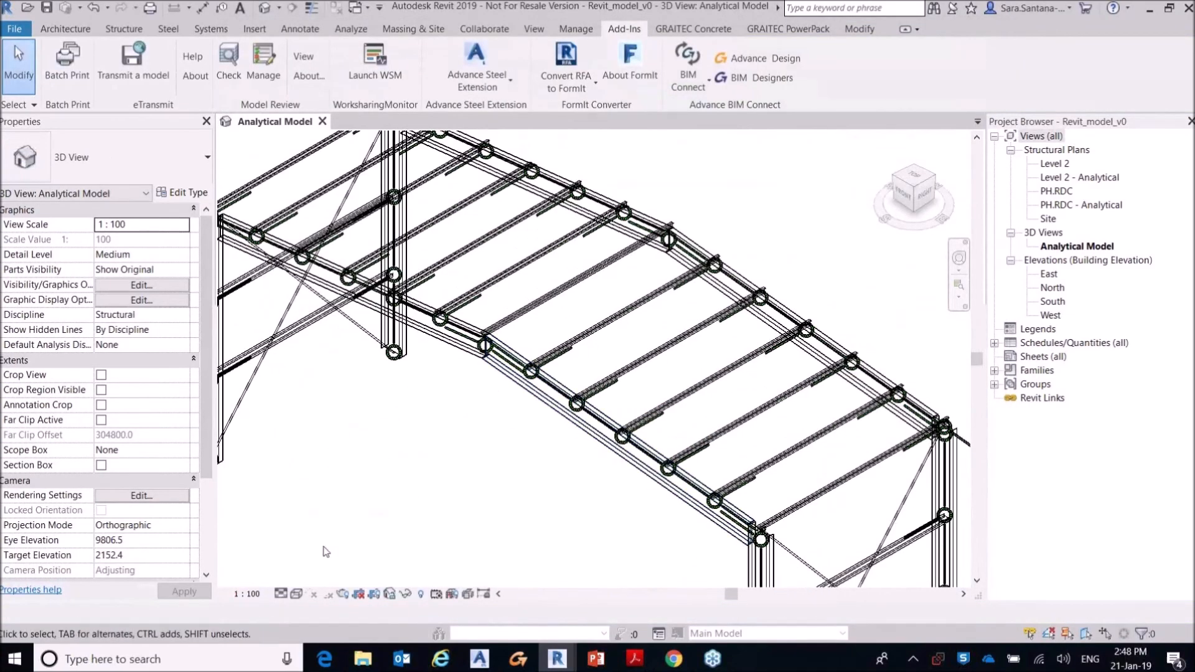
Step: Set the 3D view's detail level to Fine and save the project
click(282, 595)
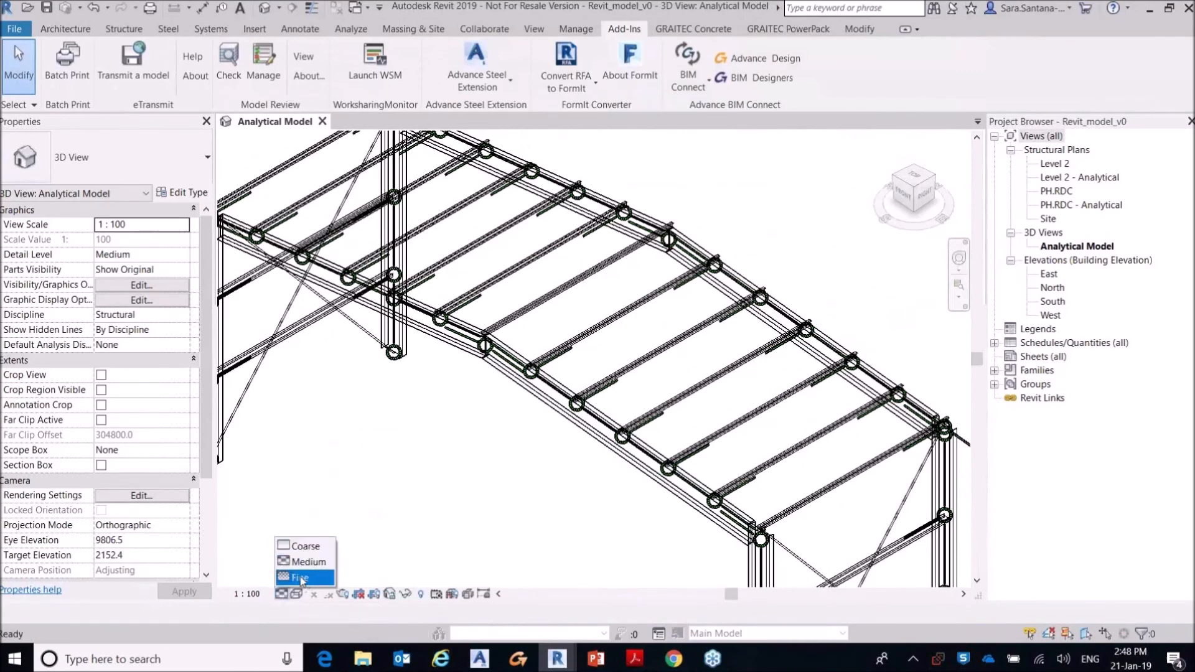
click(308, 577)
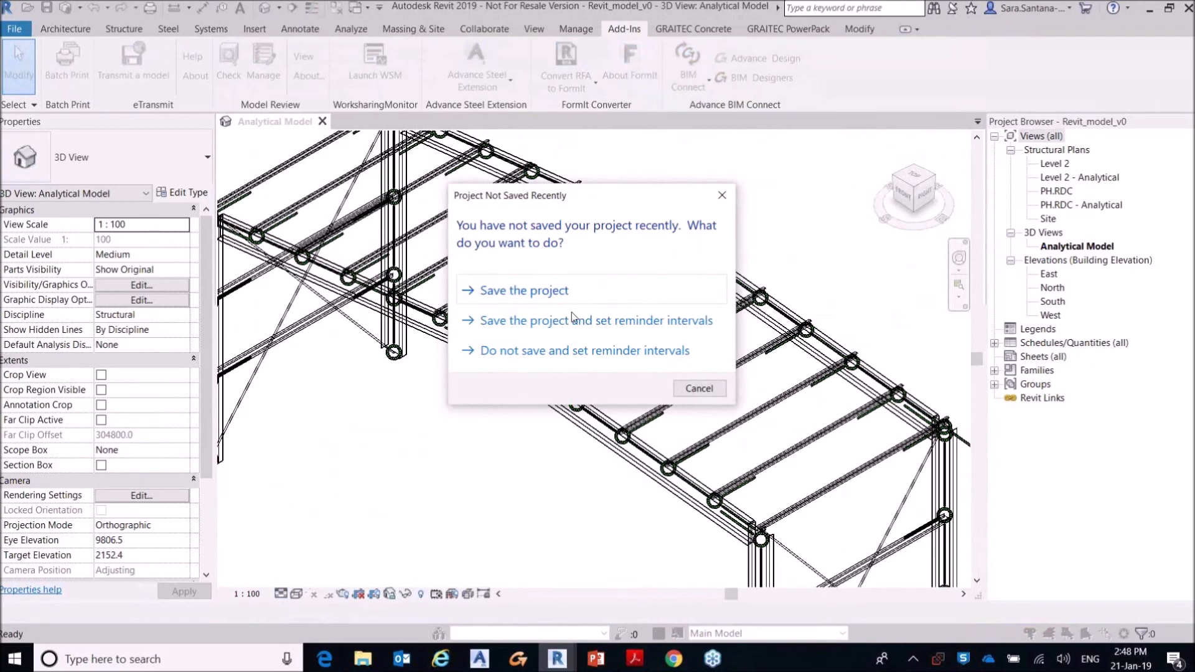
click(558, 292)
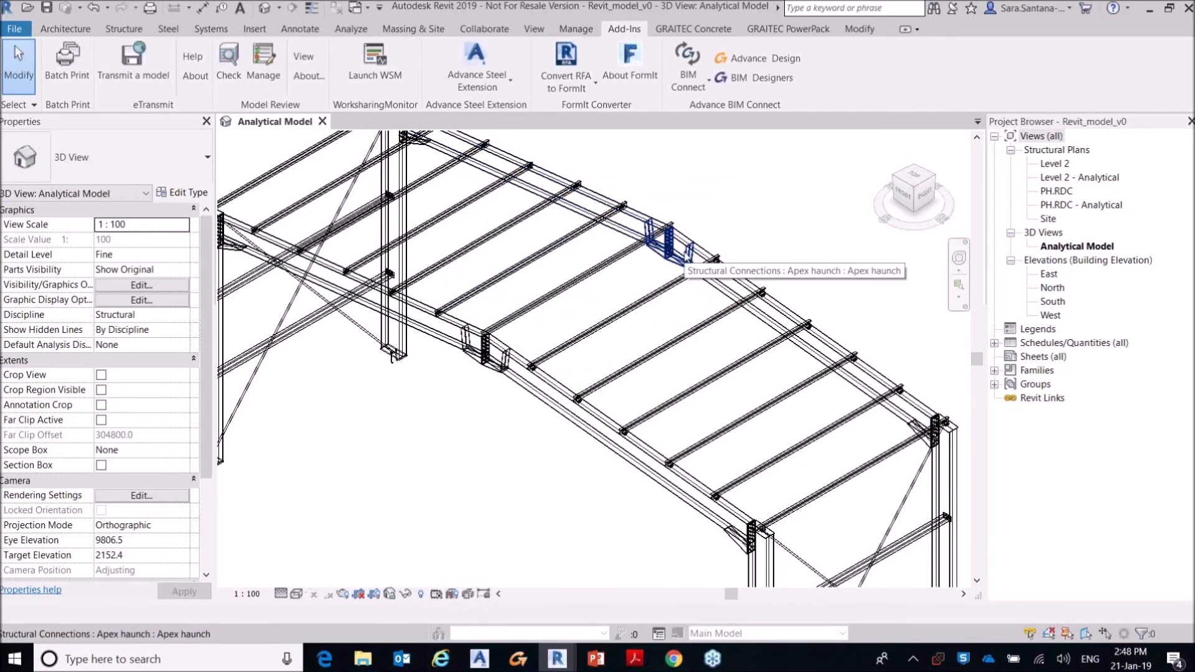
scroll(688, 243, up, 5)
scroll(719, 232, down, 3)
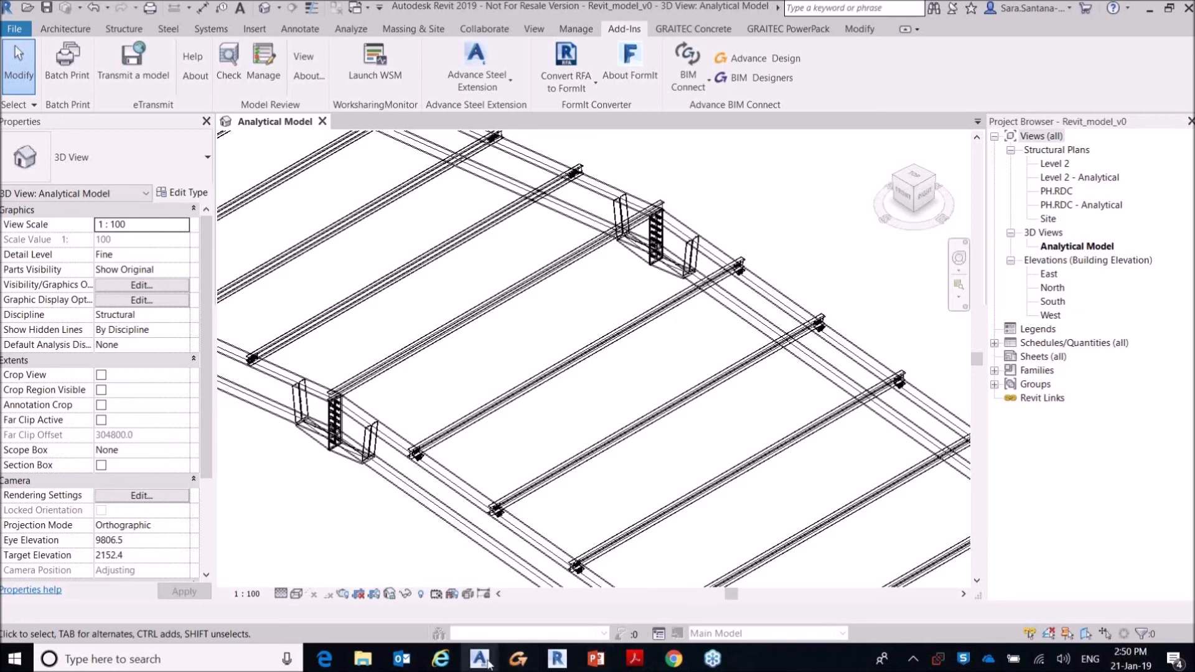
Step: Switch to Advance Steel, check the file type offered by Advance Export, and cancel the export
mouse_move(489, 665)
click(447, 588)
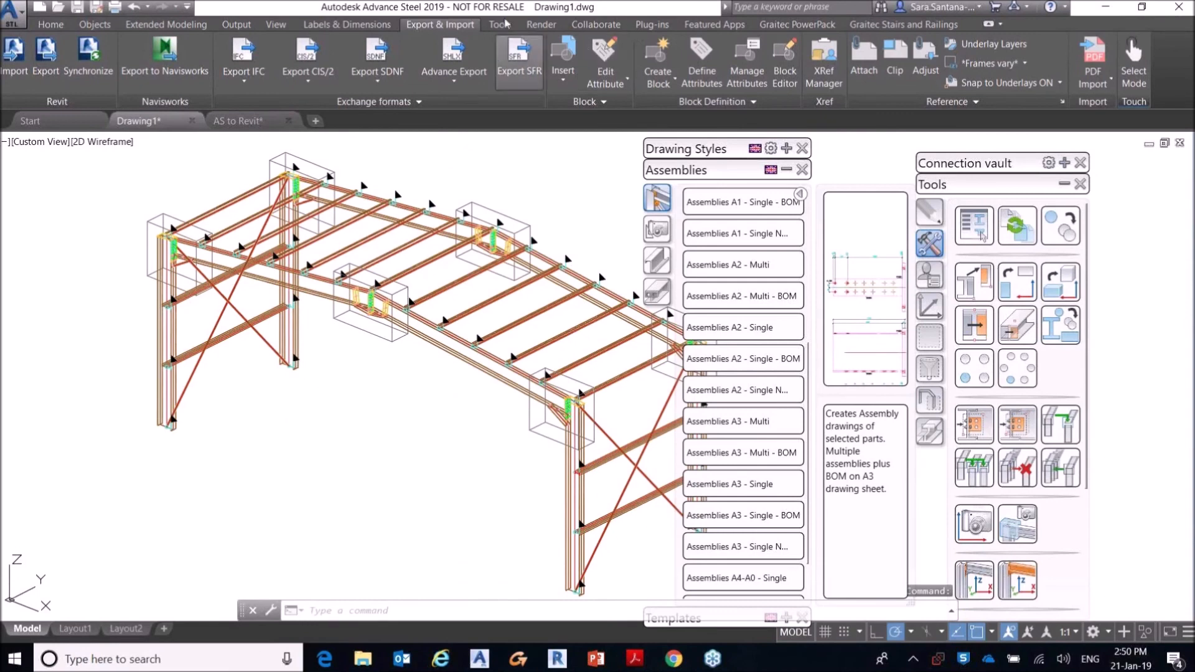
click(452, 80)
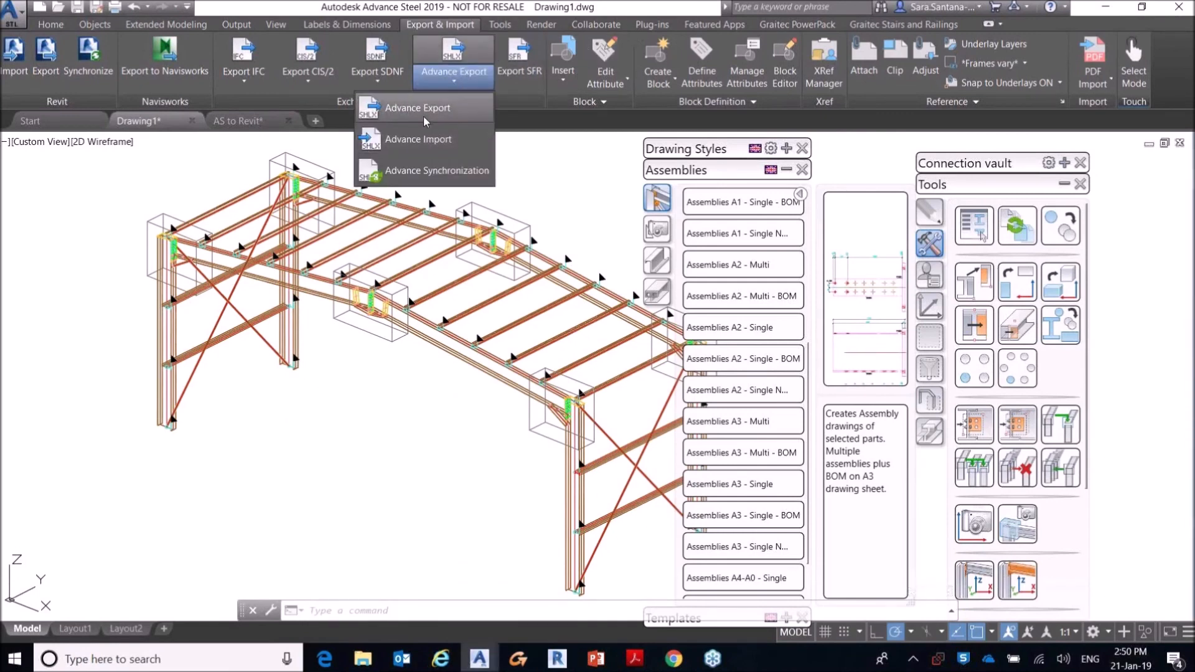
click(405, 108)
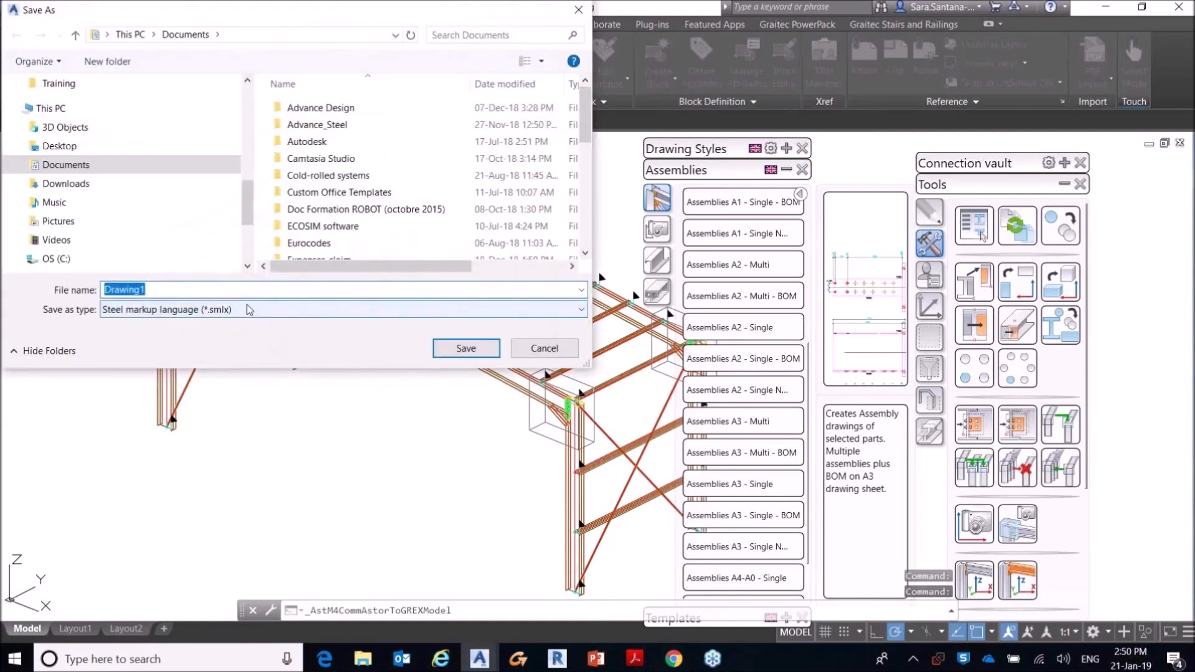
click(248, 310)
click(244, 310)
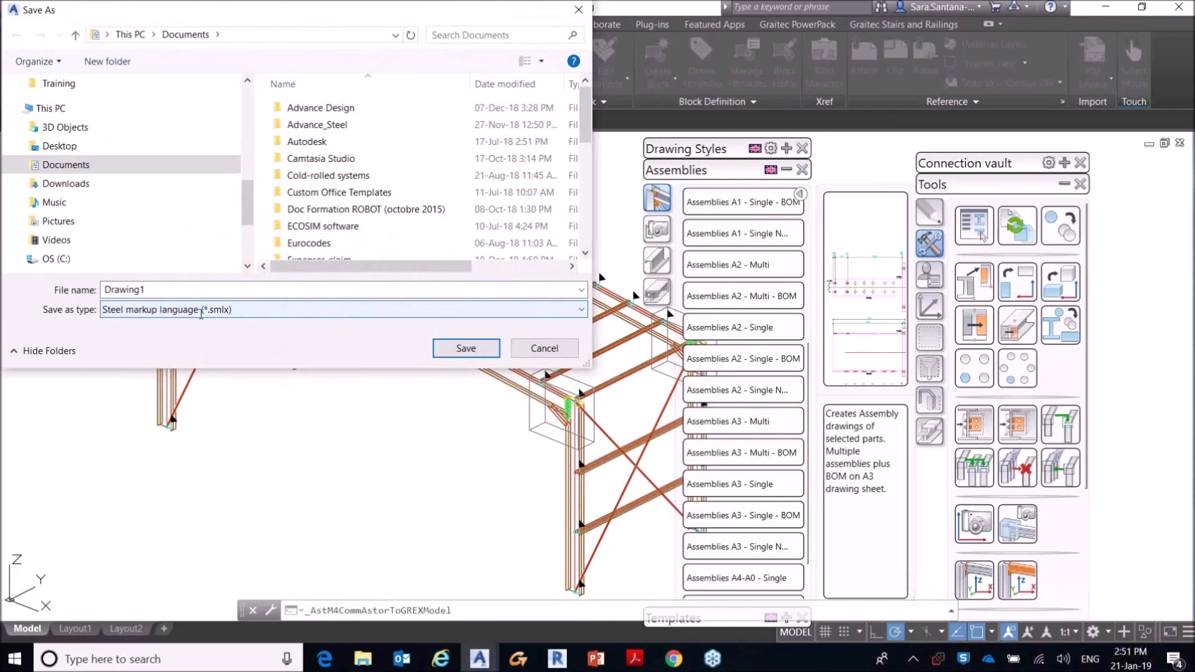
click(579, 9)
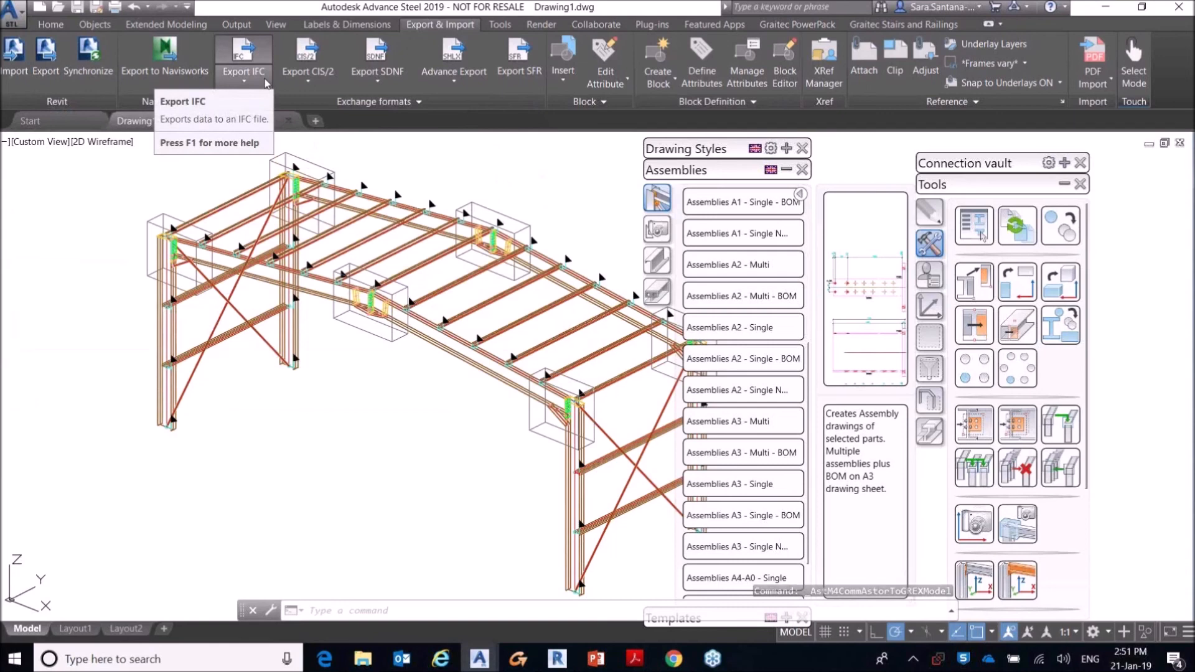
Step: Review the IFC and SDNF exchange options without exporting anything
click(266, 83)
click(378, 81)
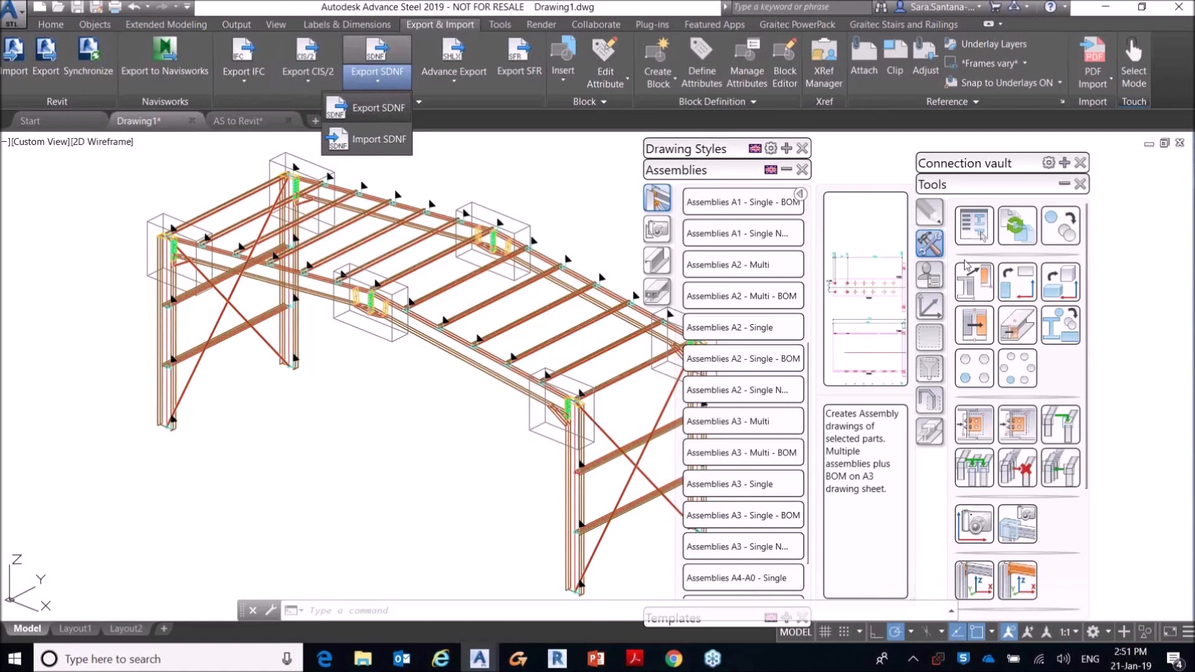
click(1174, 297)
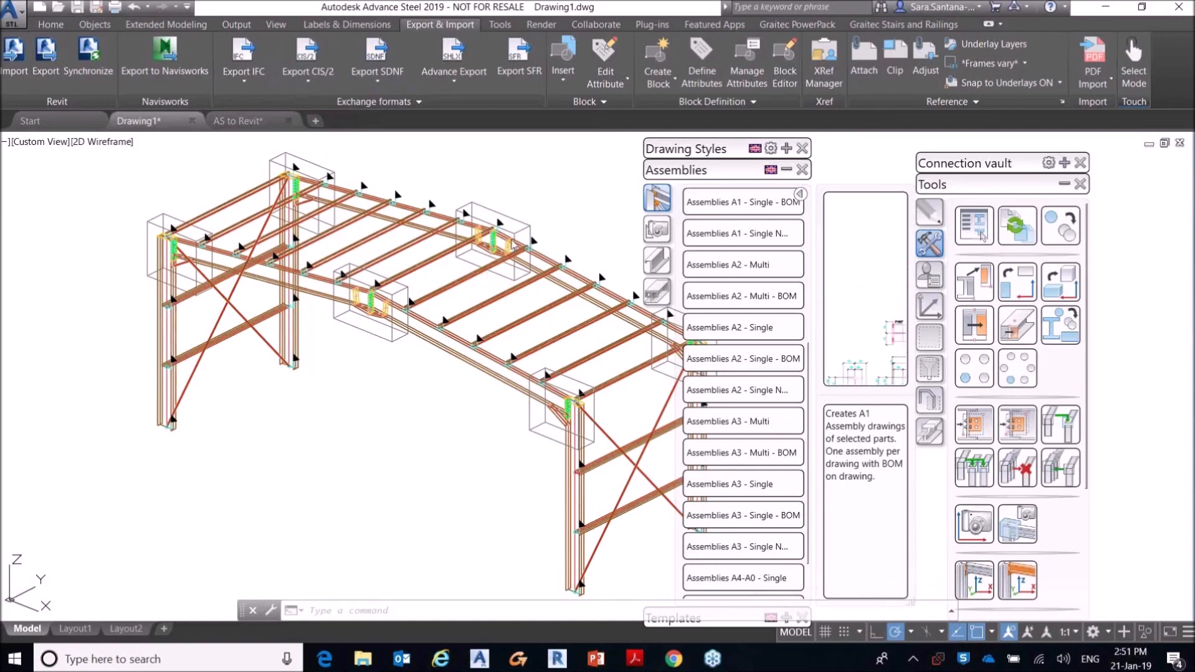
Step: Open the properties of the node at the apex connection, review its forces for each load case, and close them
scroll(501, 229, up, 8)
double_click(460, 226)
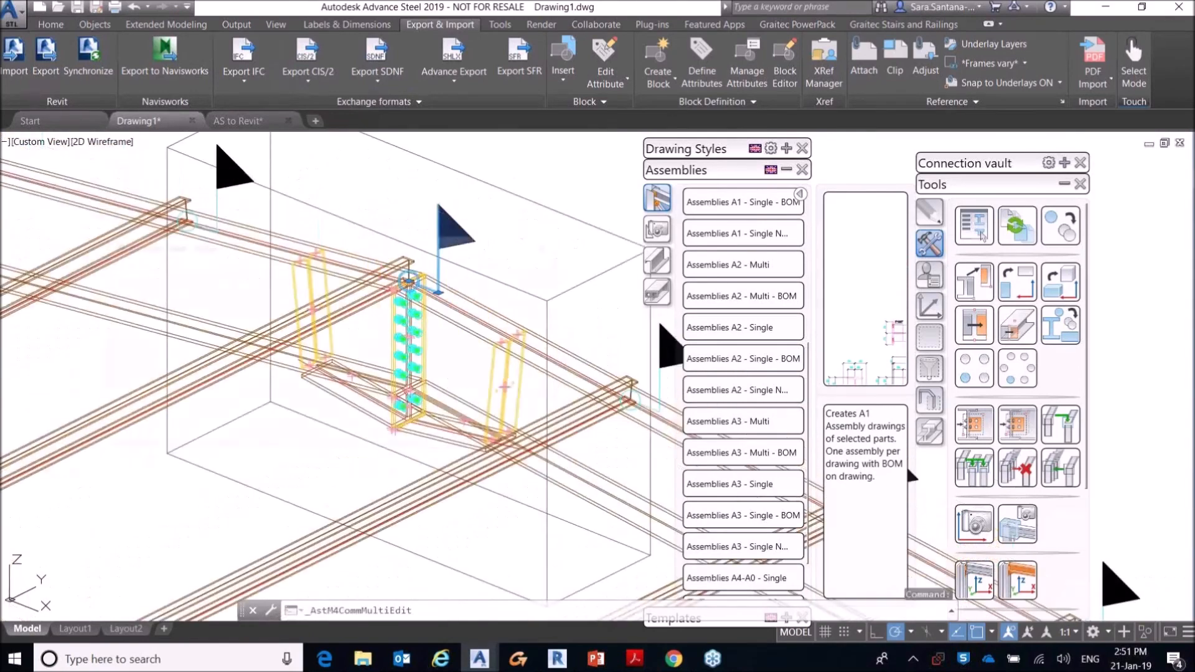
click(121, 291)
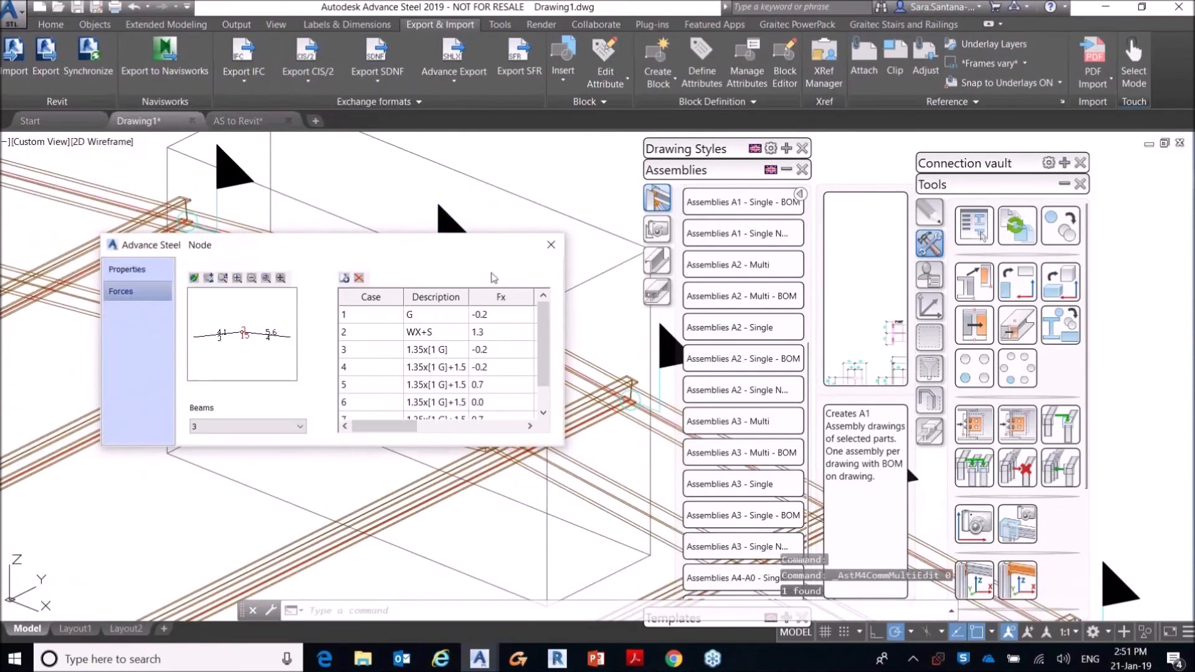
scroll(552, 349, down, 2)
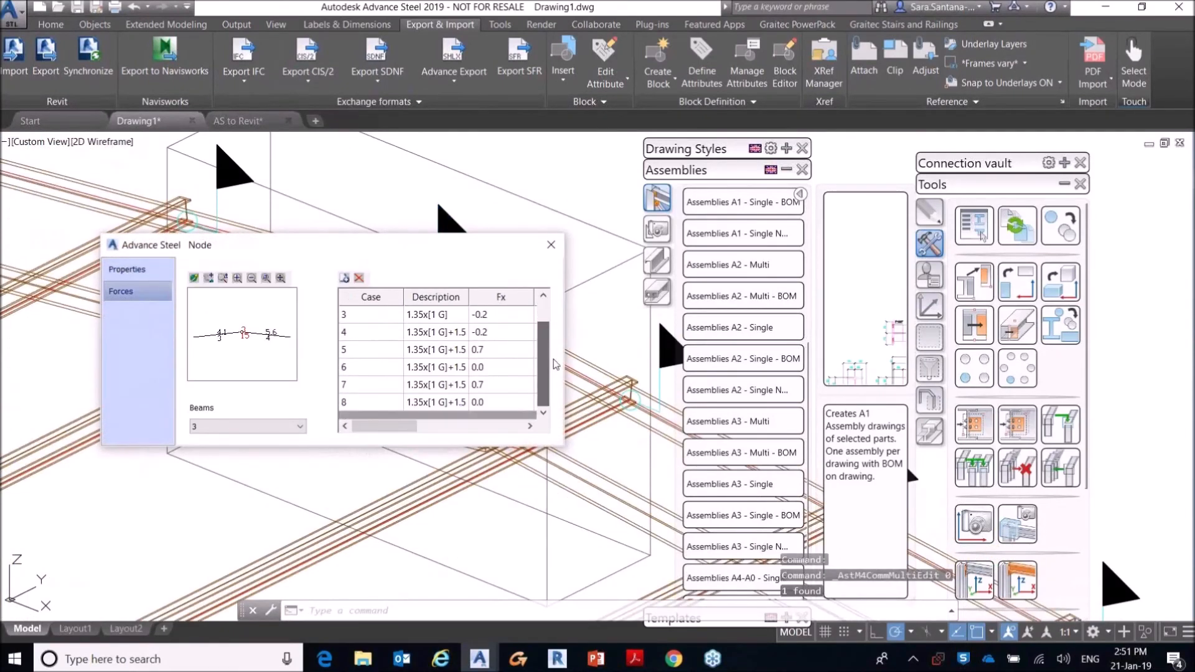
click(553, 245)
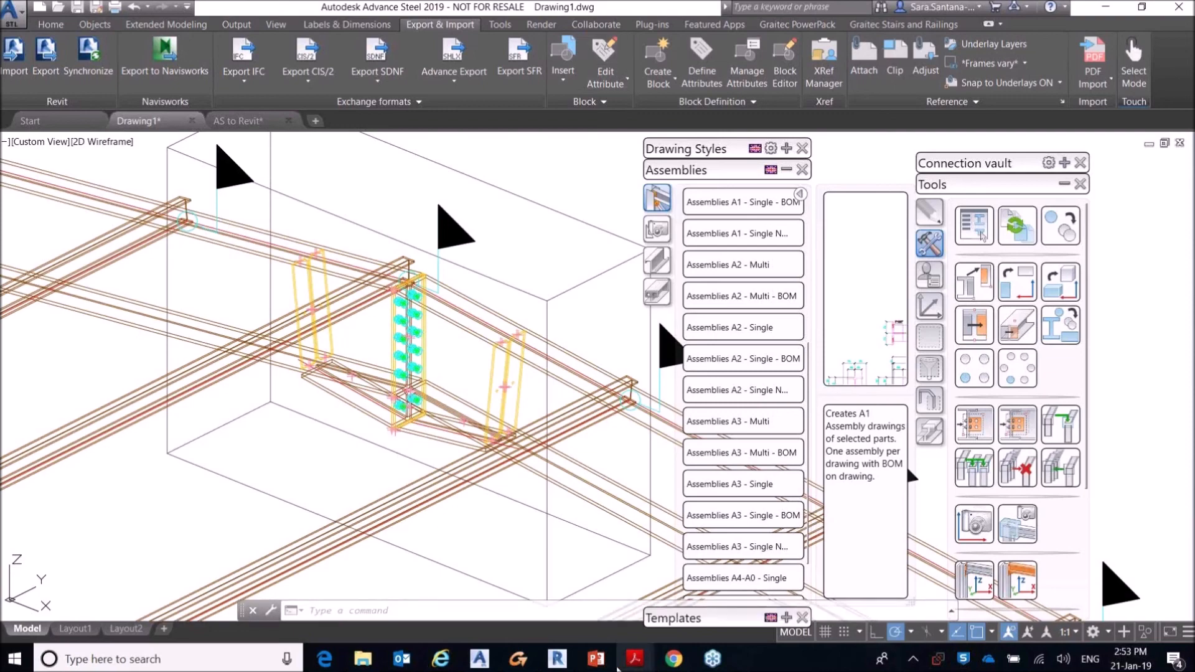
Step: Switch to the PowerPoint slide show listing the previous and upcoming webinars
click(596, 659)
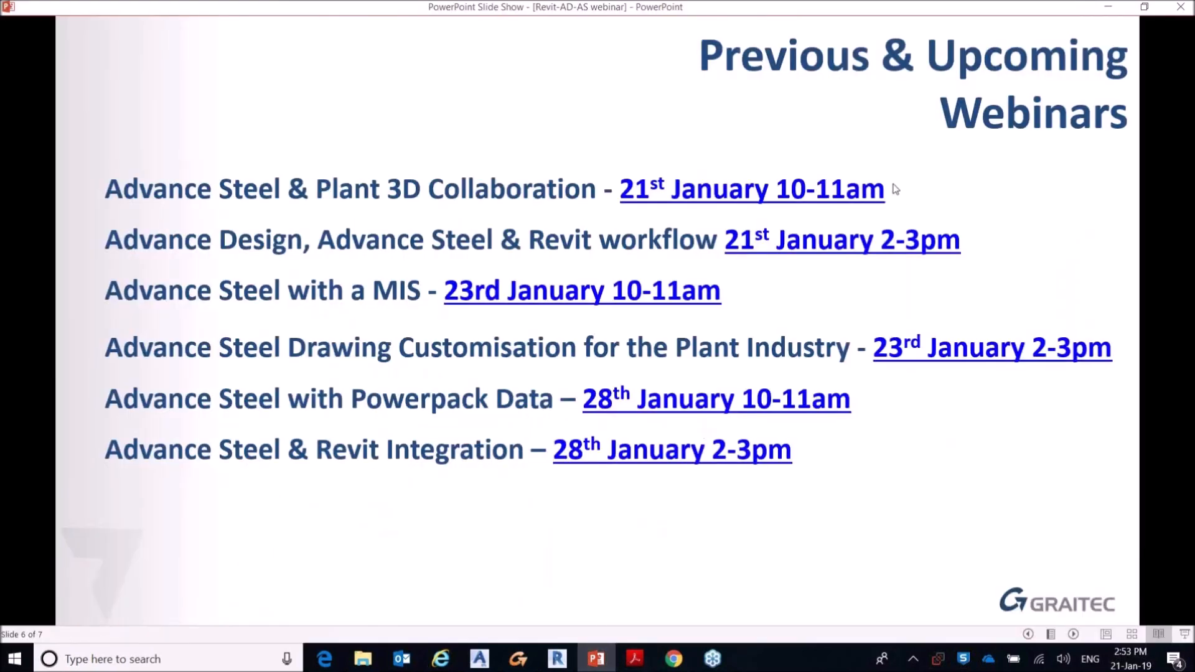